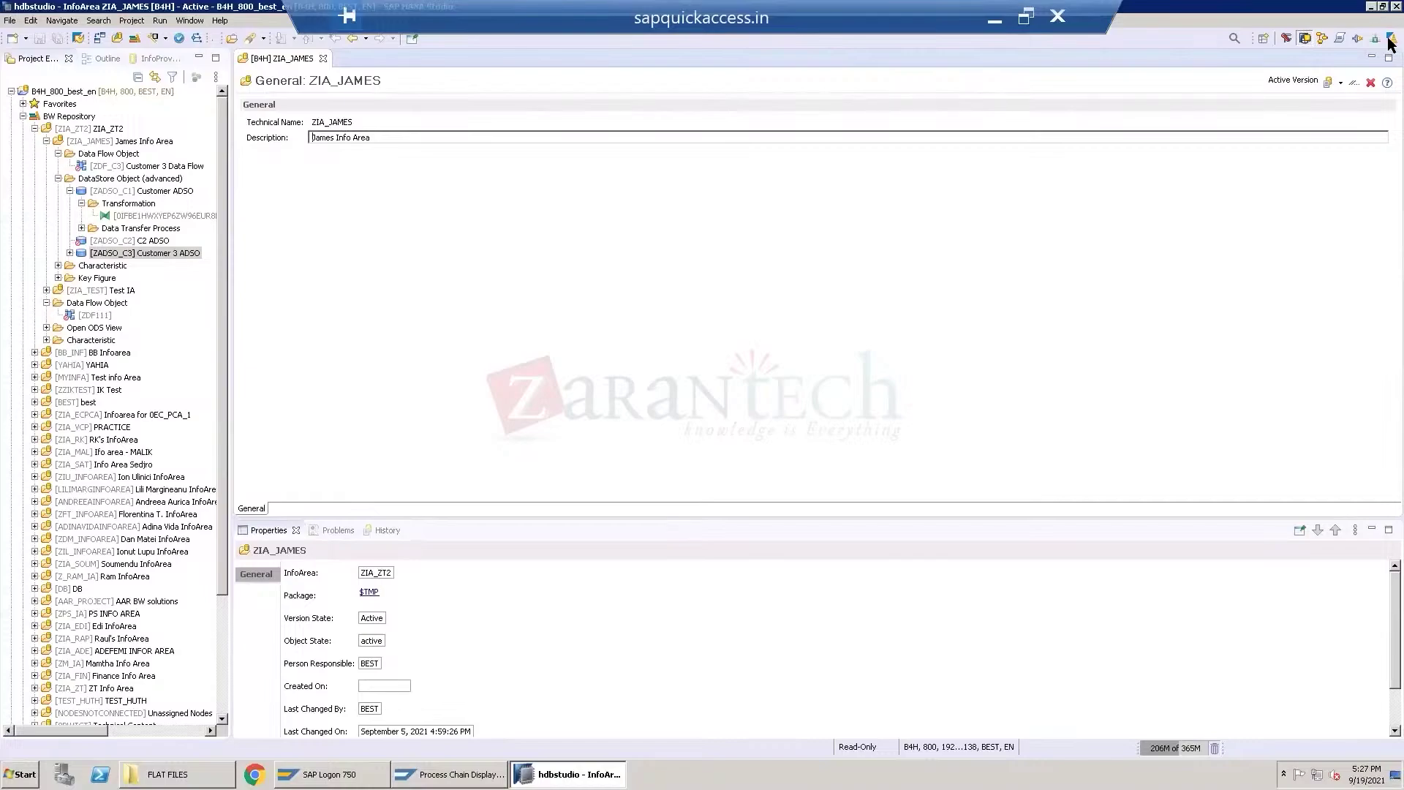
Open the CUST1 file from the FLAT FILES folder on the desktop.
key("super+d")
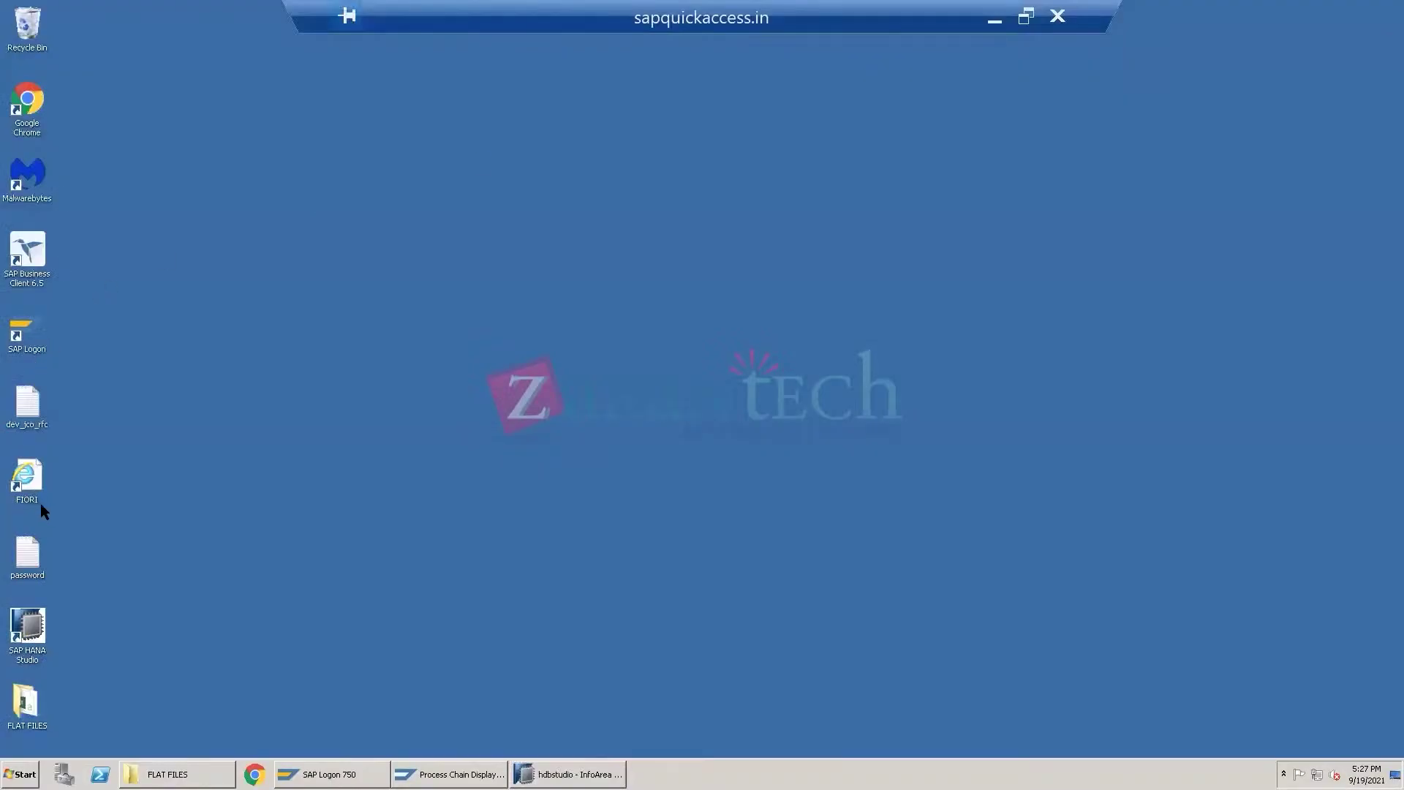
double_click(33, 705)
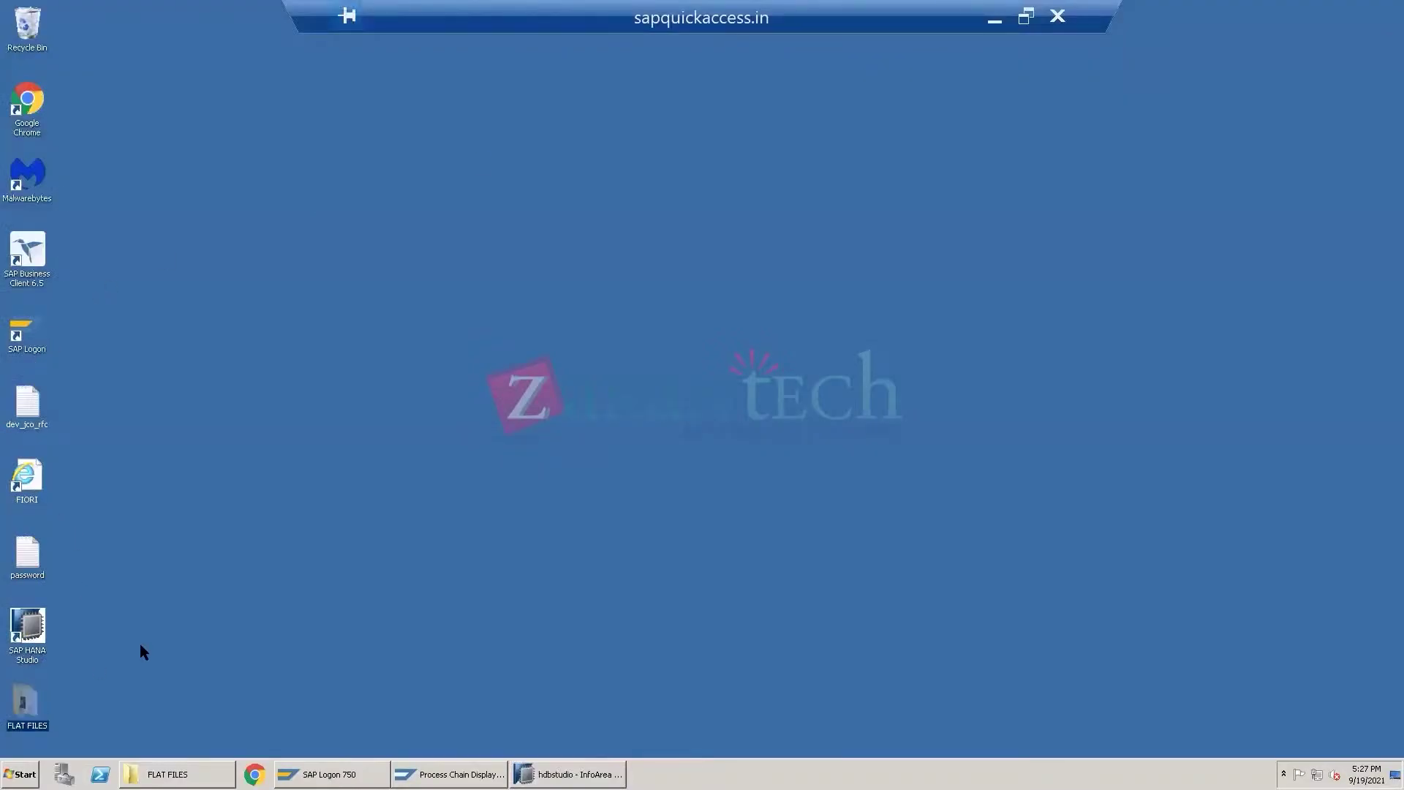
double_click(699, 242)
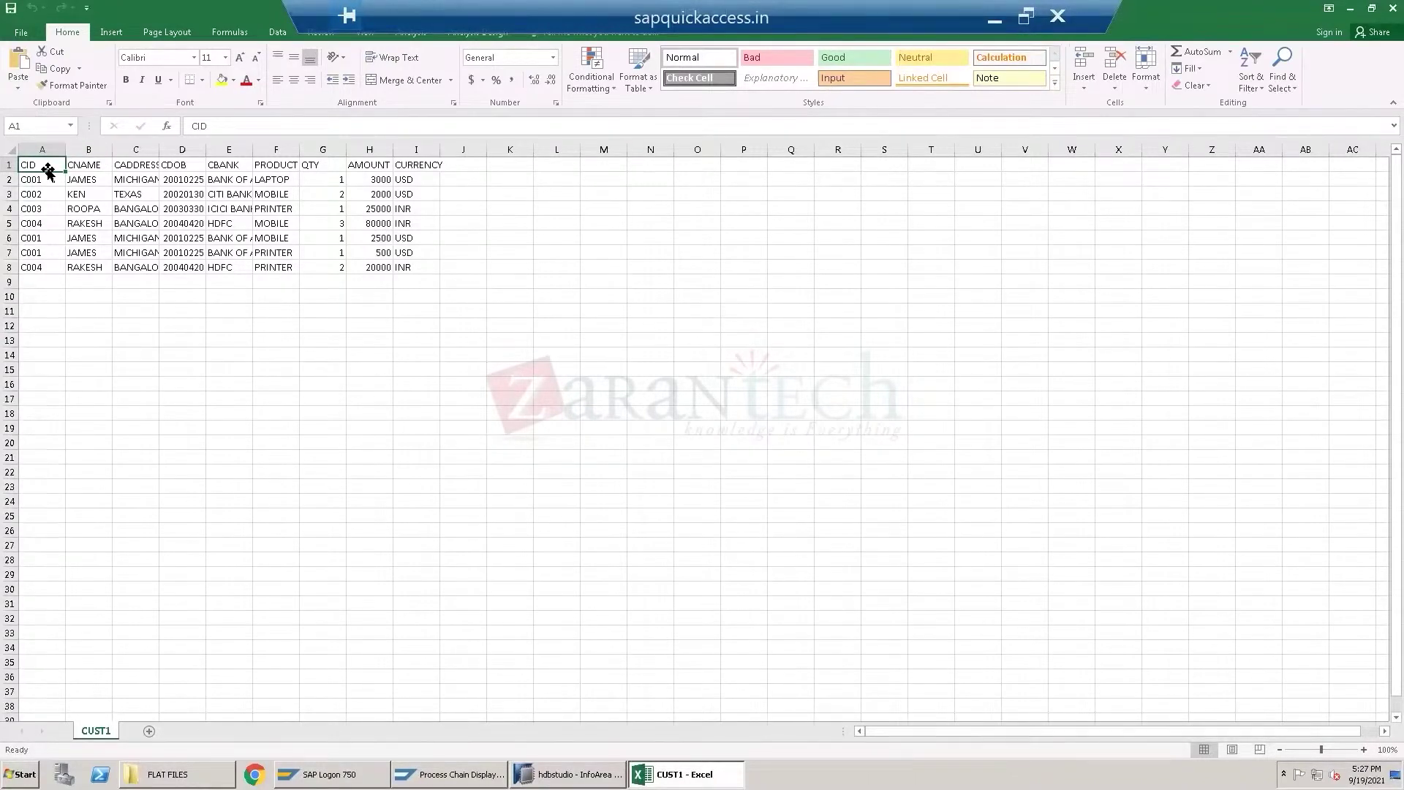
Review the column headings of the CUST1 sheet one by one, from CID through to CURRENCY.
key("Right")
key("Right")
key("Right")
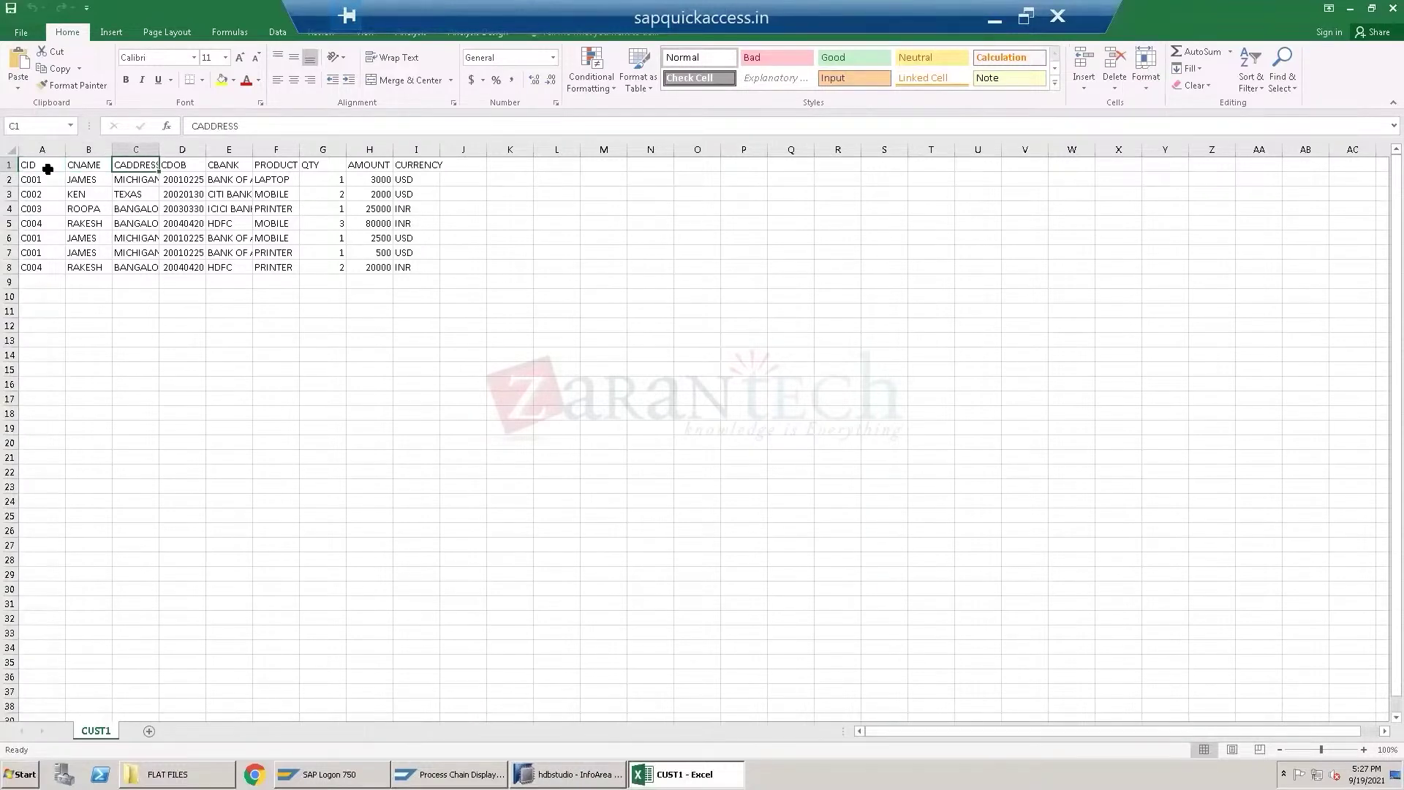
key("Right")
key("Right")
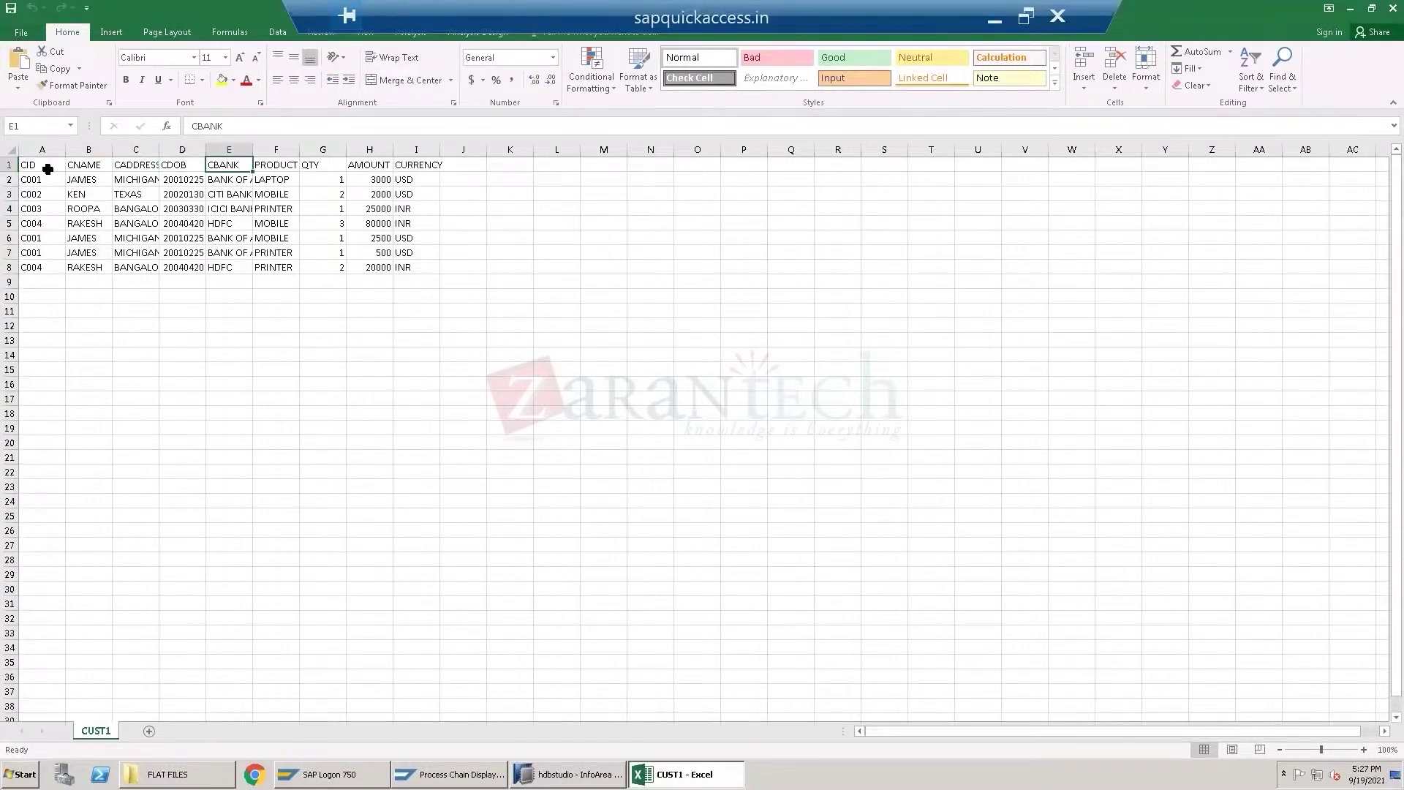
key("Right")
key("Right")
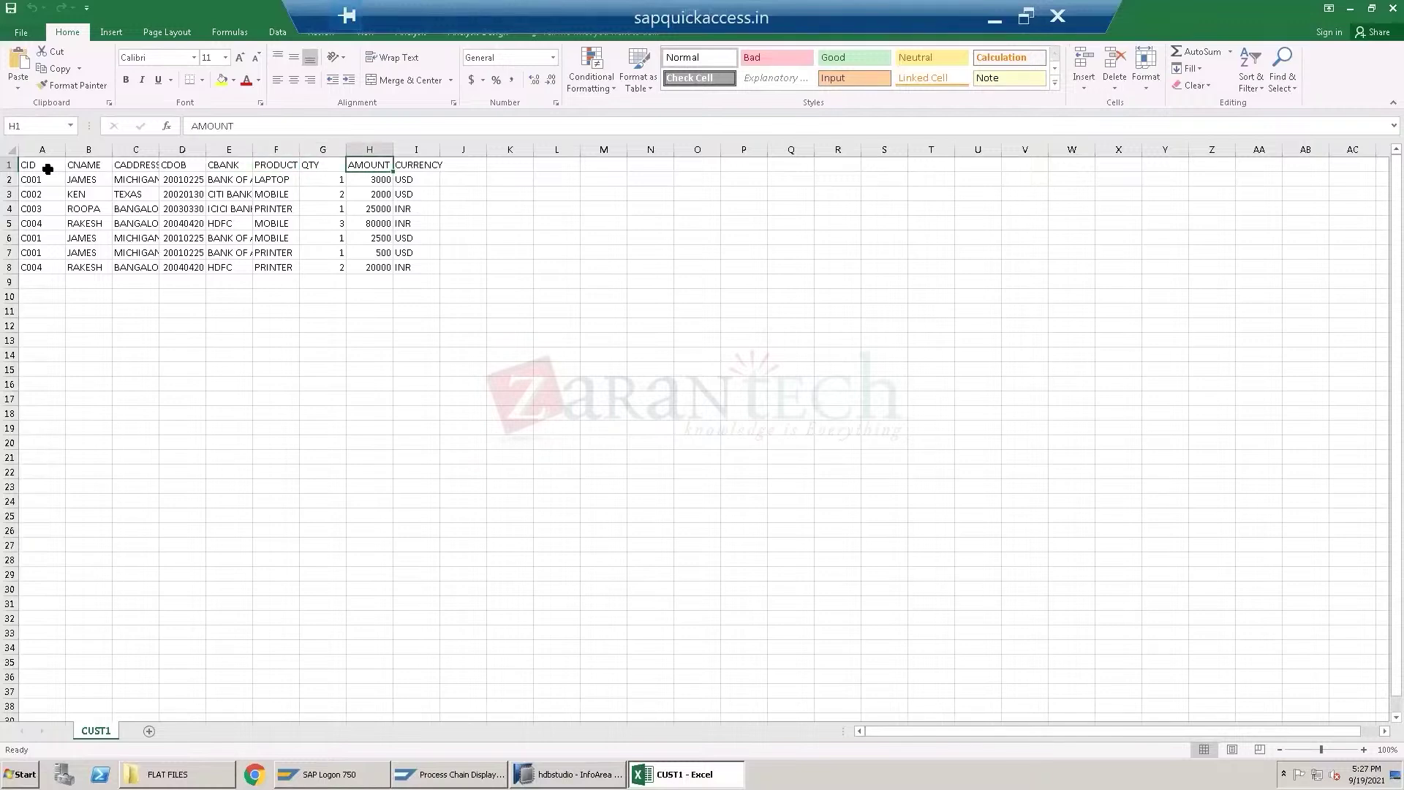
key("Right")
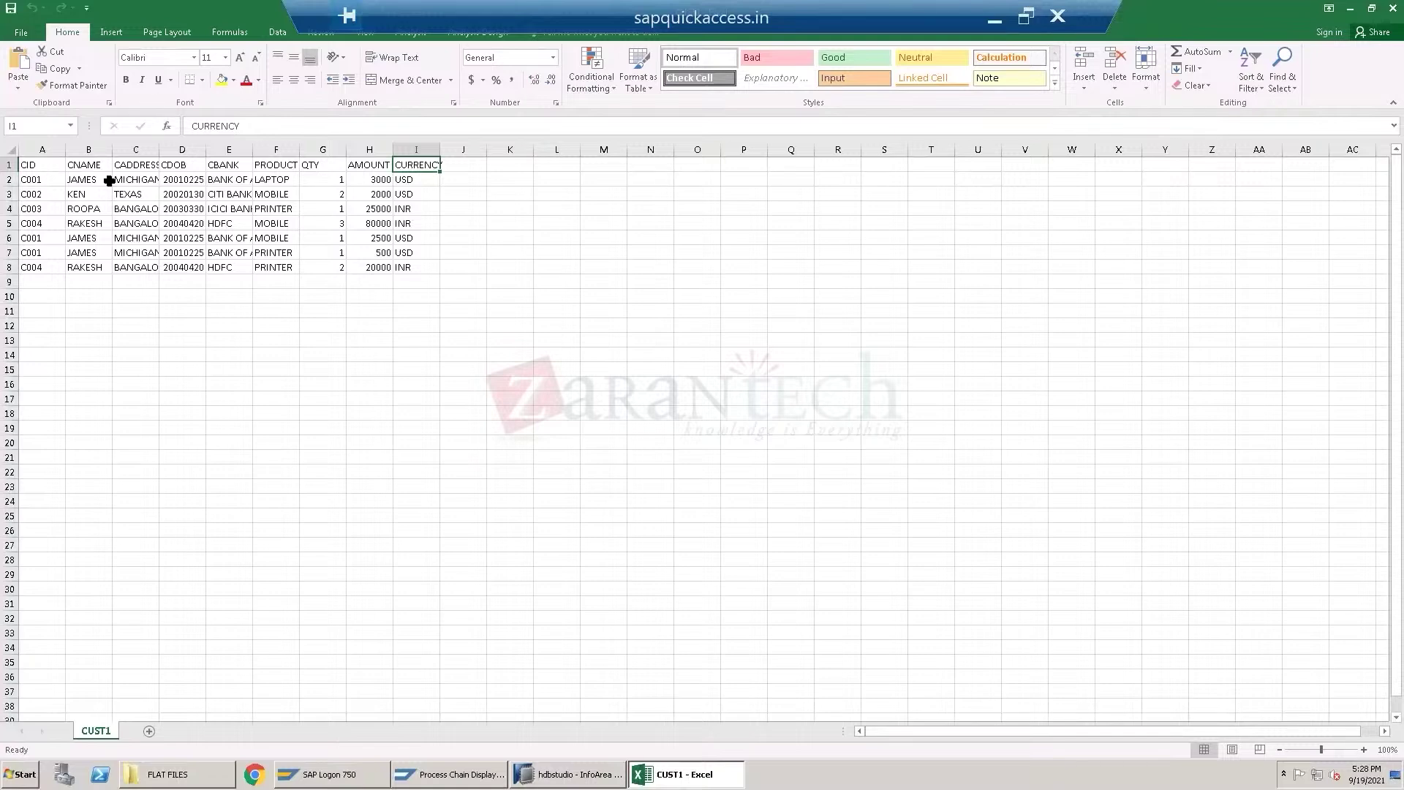
Examine the first customer record field by field up to quantity and amount, fitting the CADDRESS column to its contents.
left_click(31, 164)
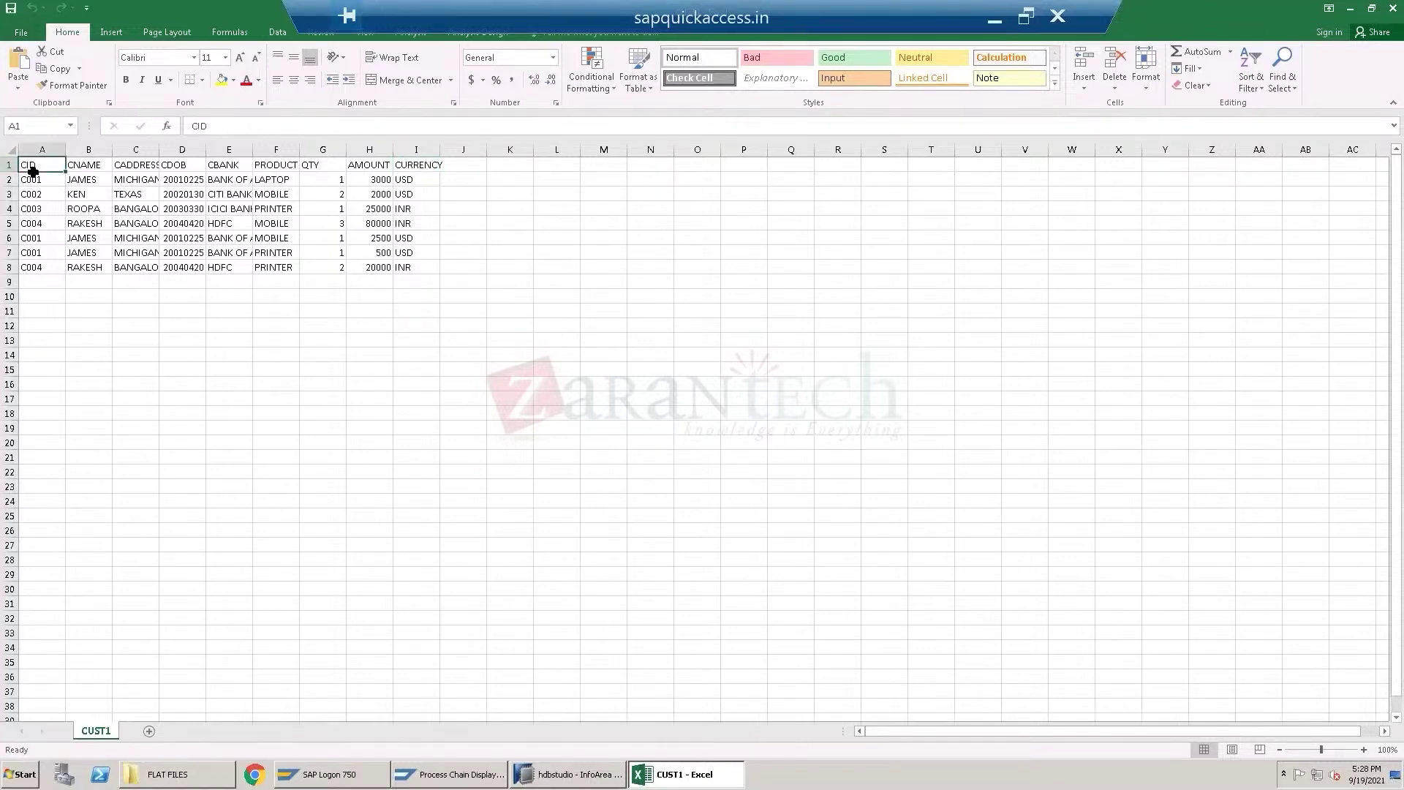
left_click(40, 181)
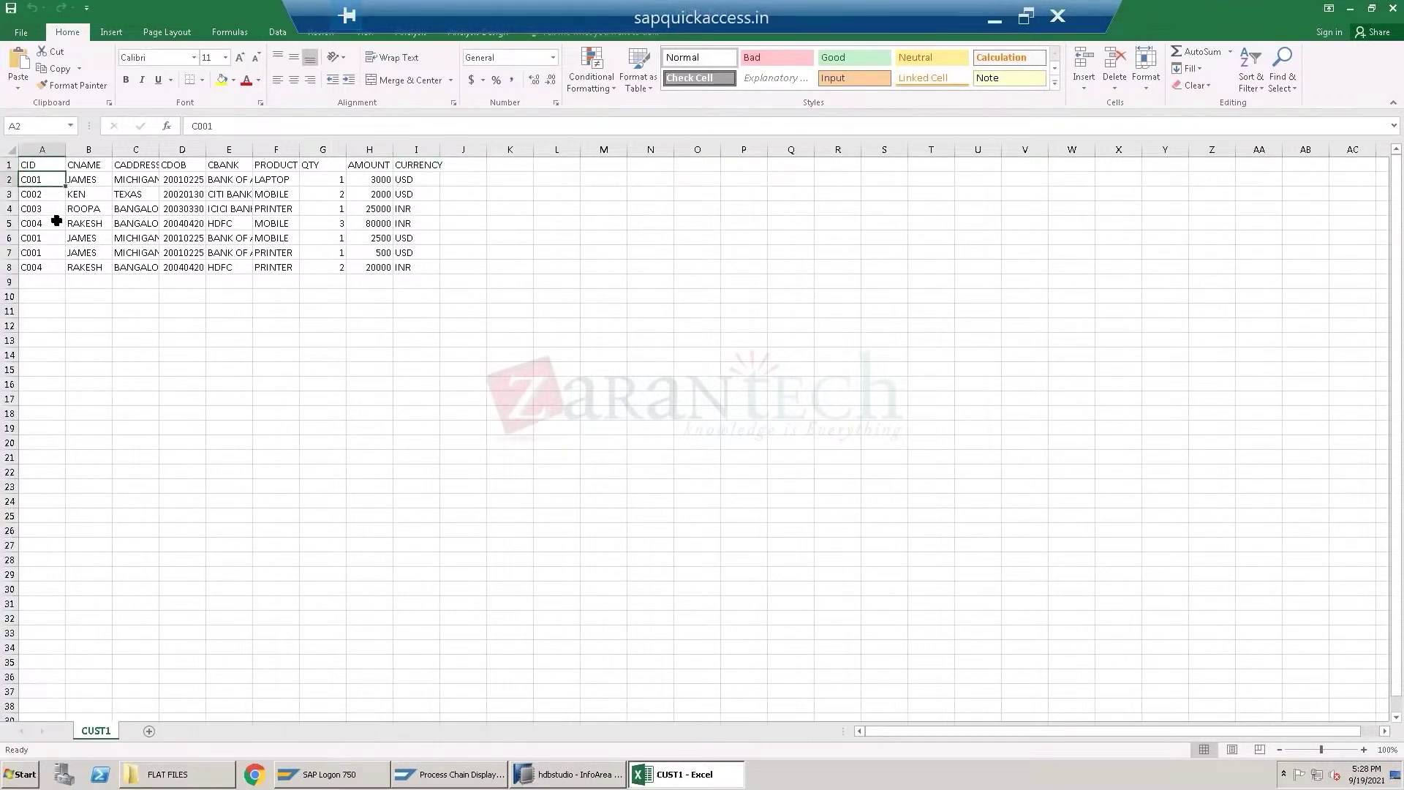
left_click(81, 174)
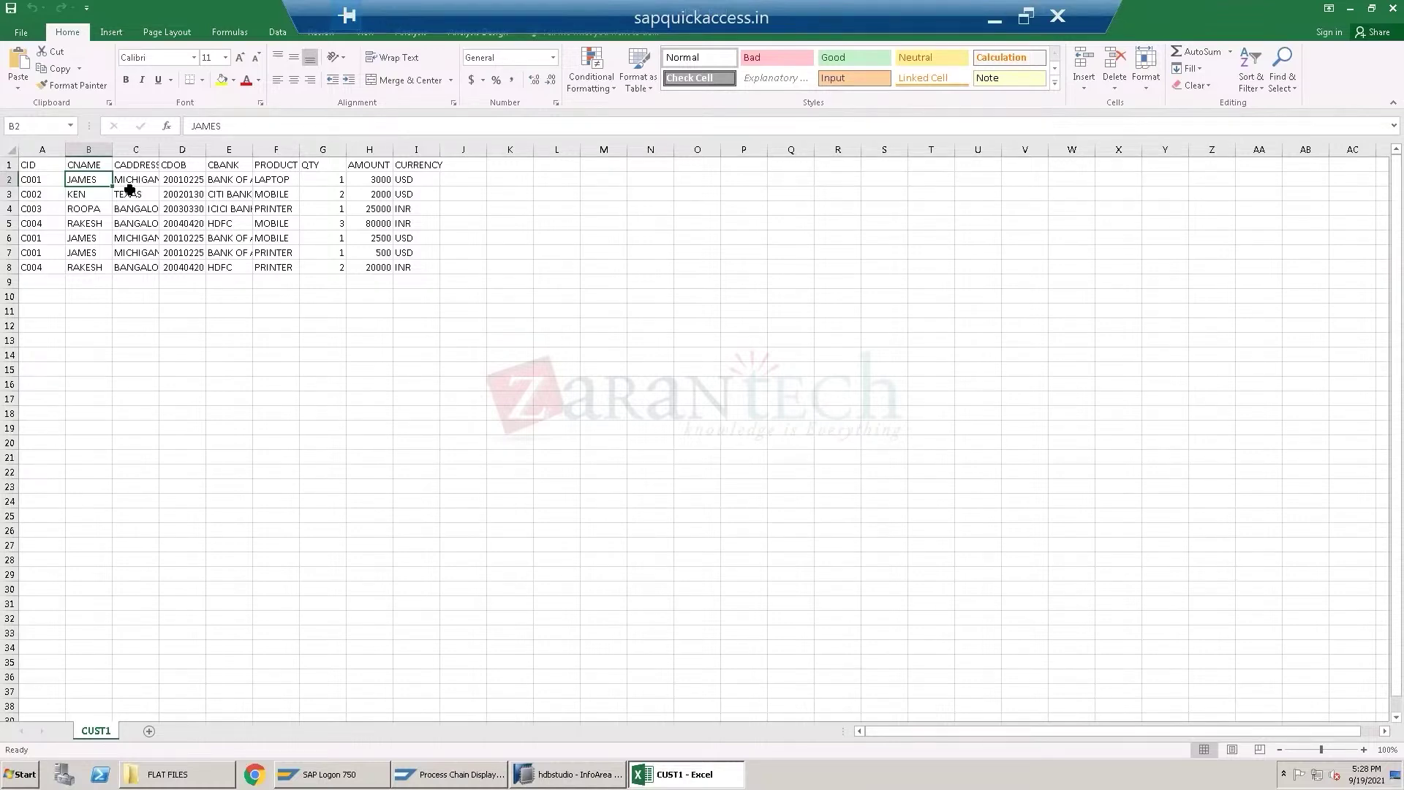
double_click(156, 149)
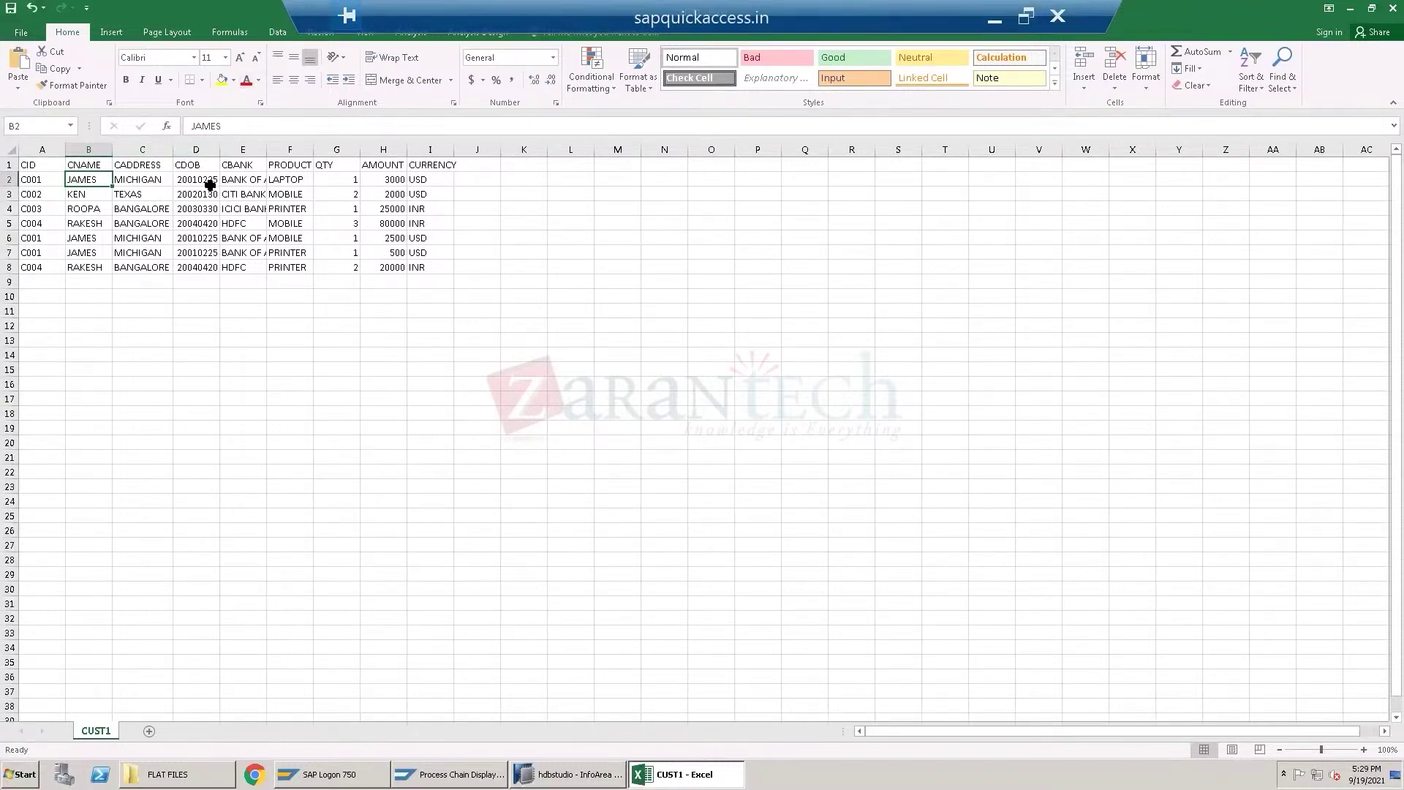
left_click(211, 178)
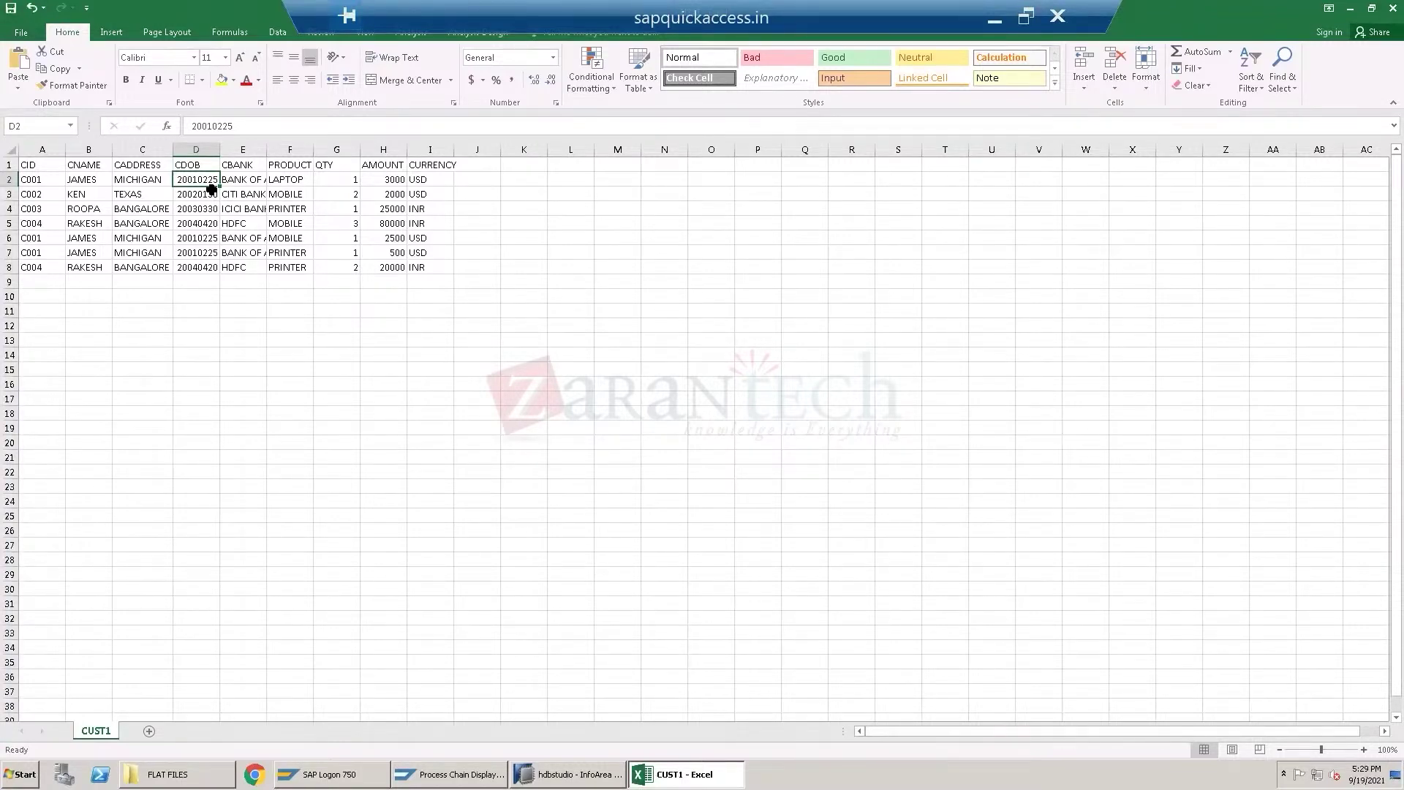
left_click(254, 179)
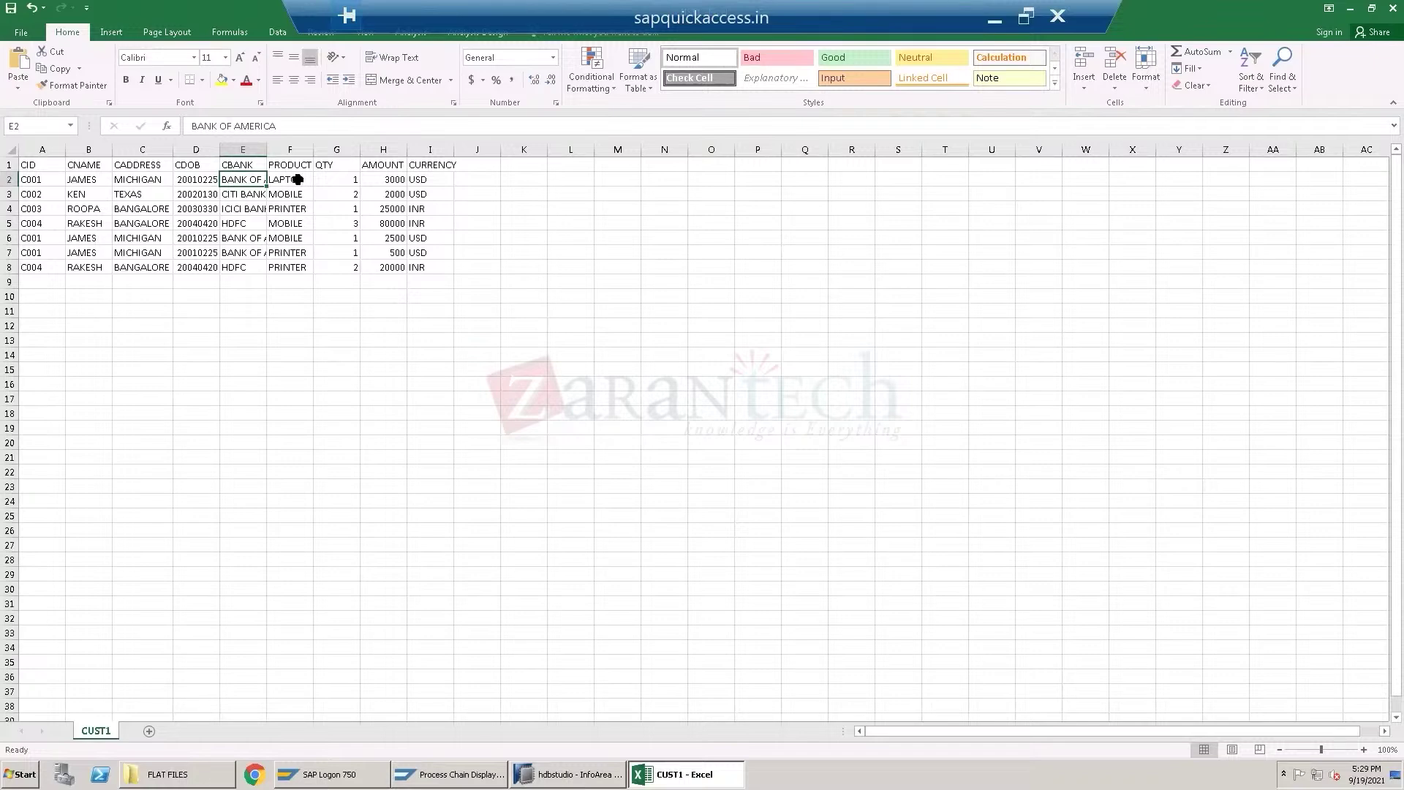
key("Right")
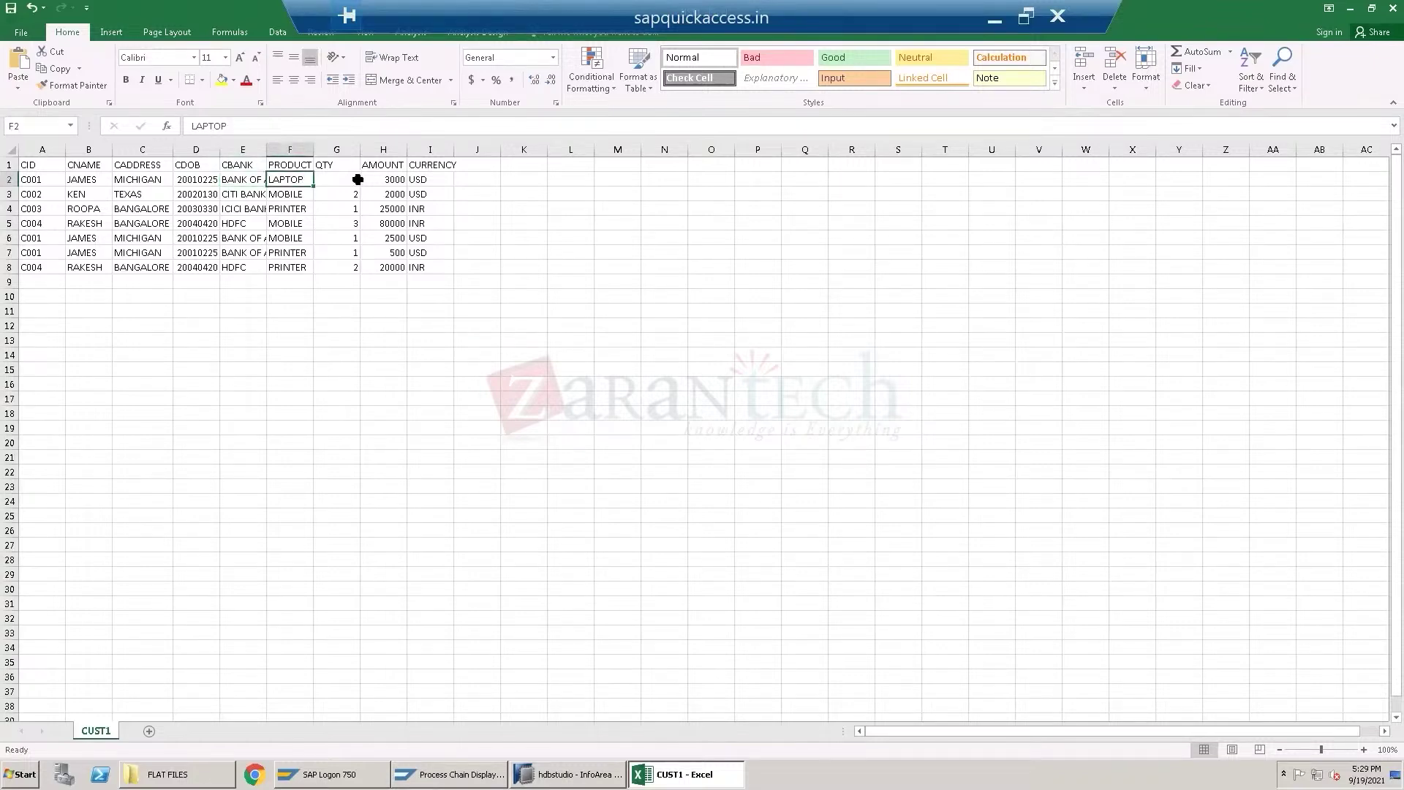
left_click(354, 182)
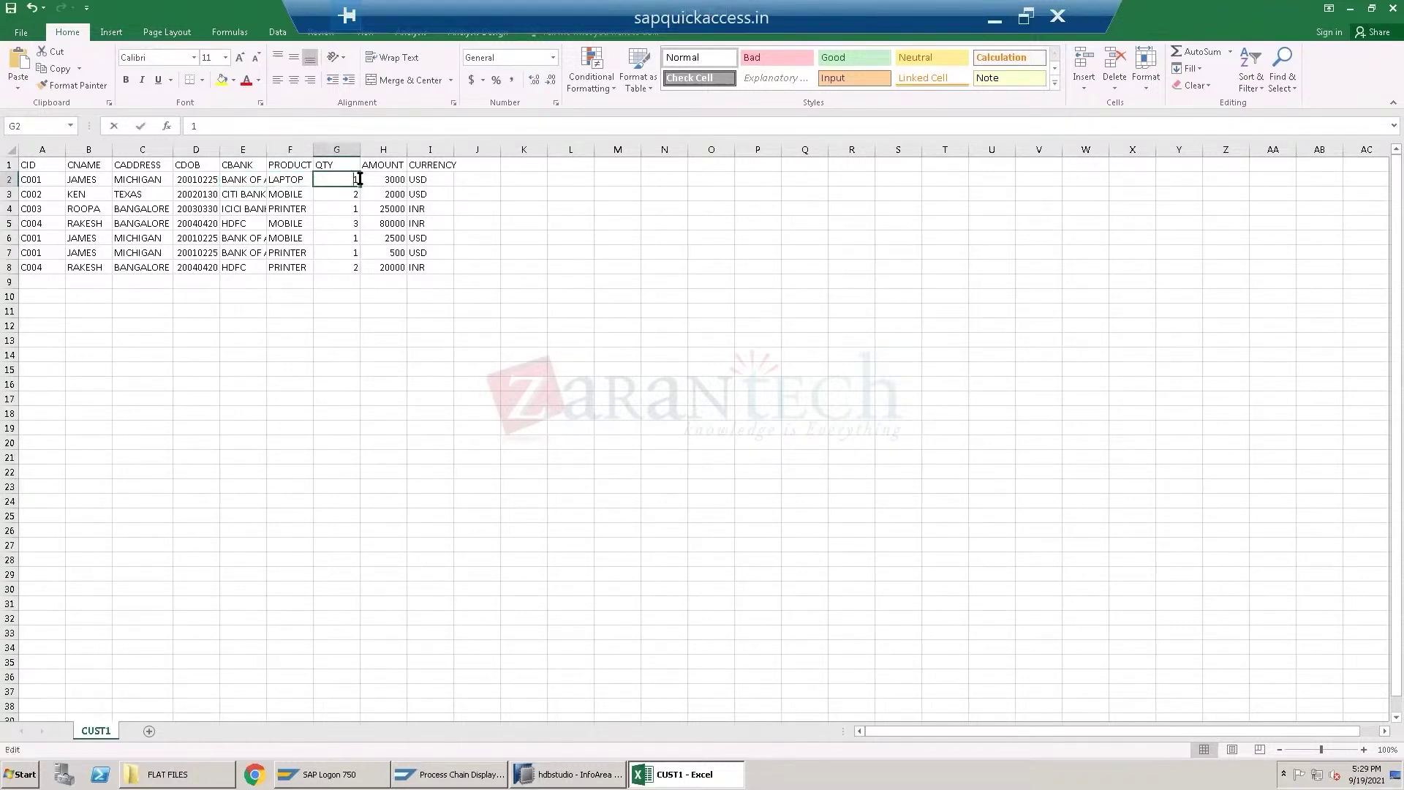
type("1")
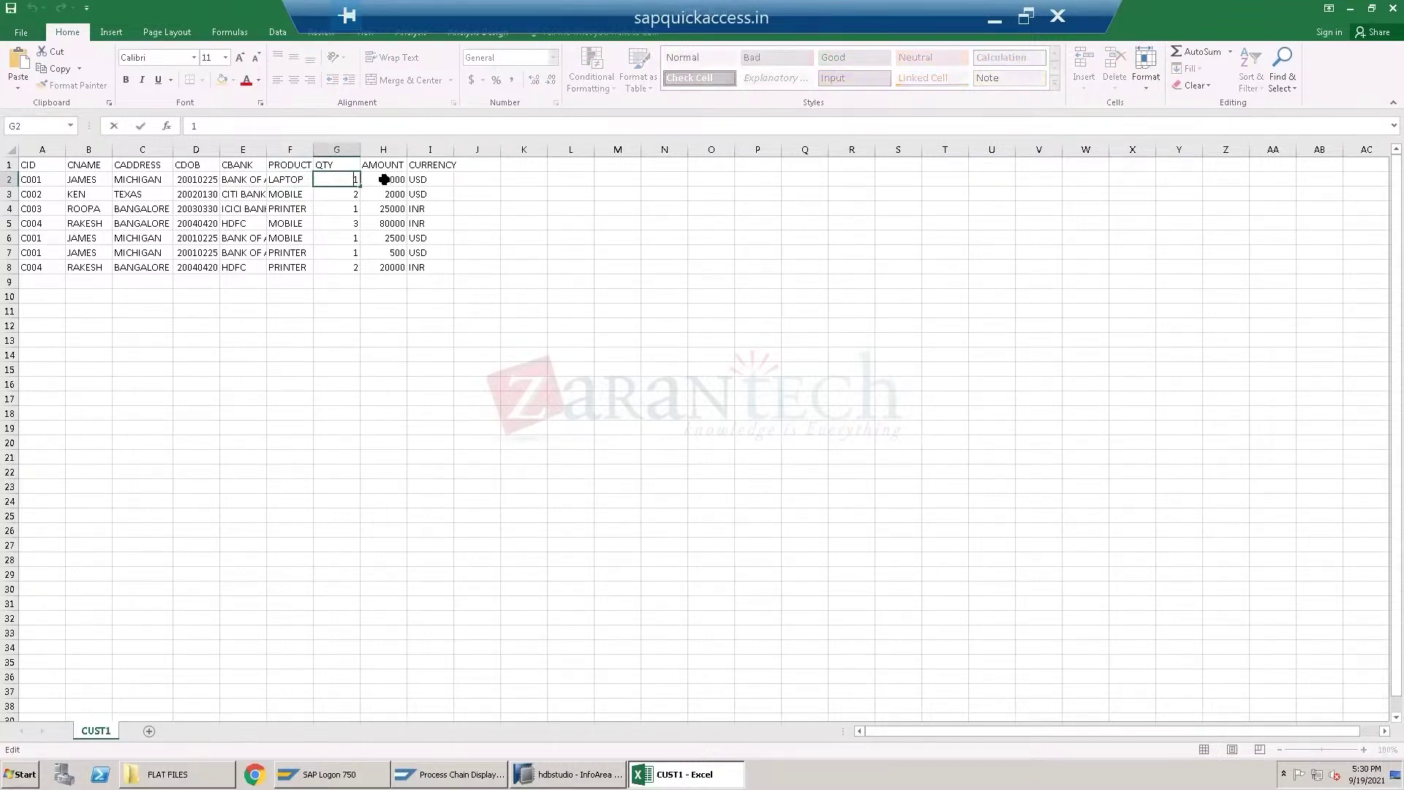
left_click(384, 179)
left_click_drag(335, 180, 376, 180)
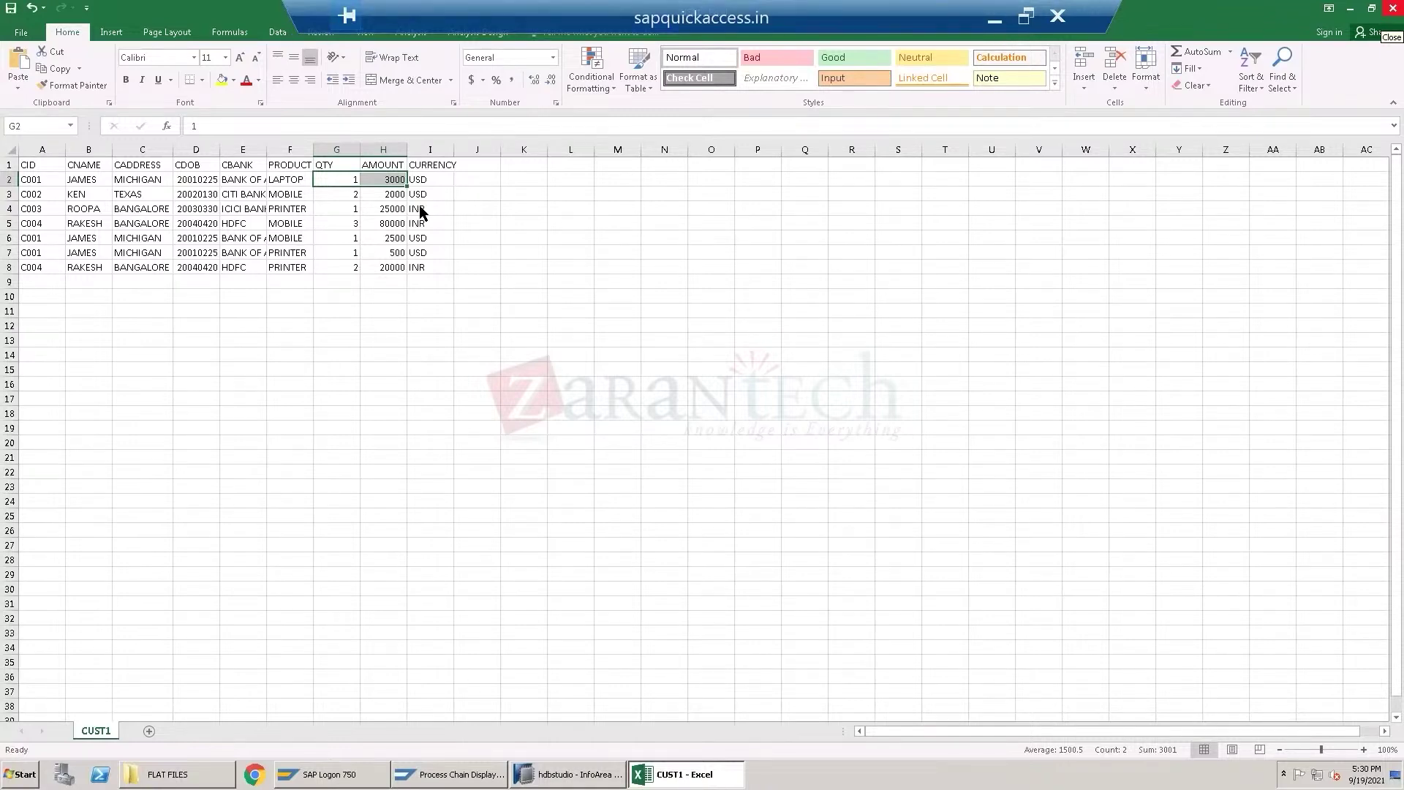
Close the CUST1 file without saving and minimise the FLAT FILES folder.
left_click(1391, 12)
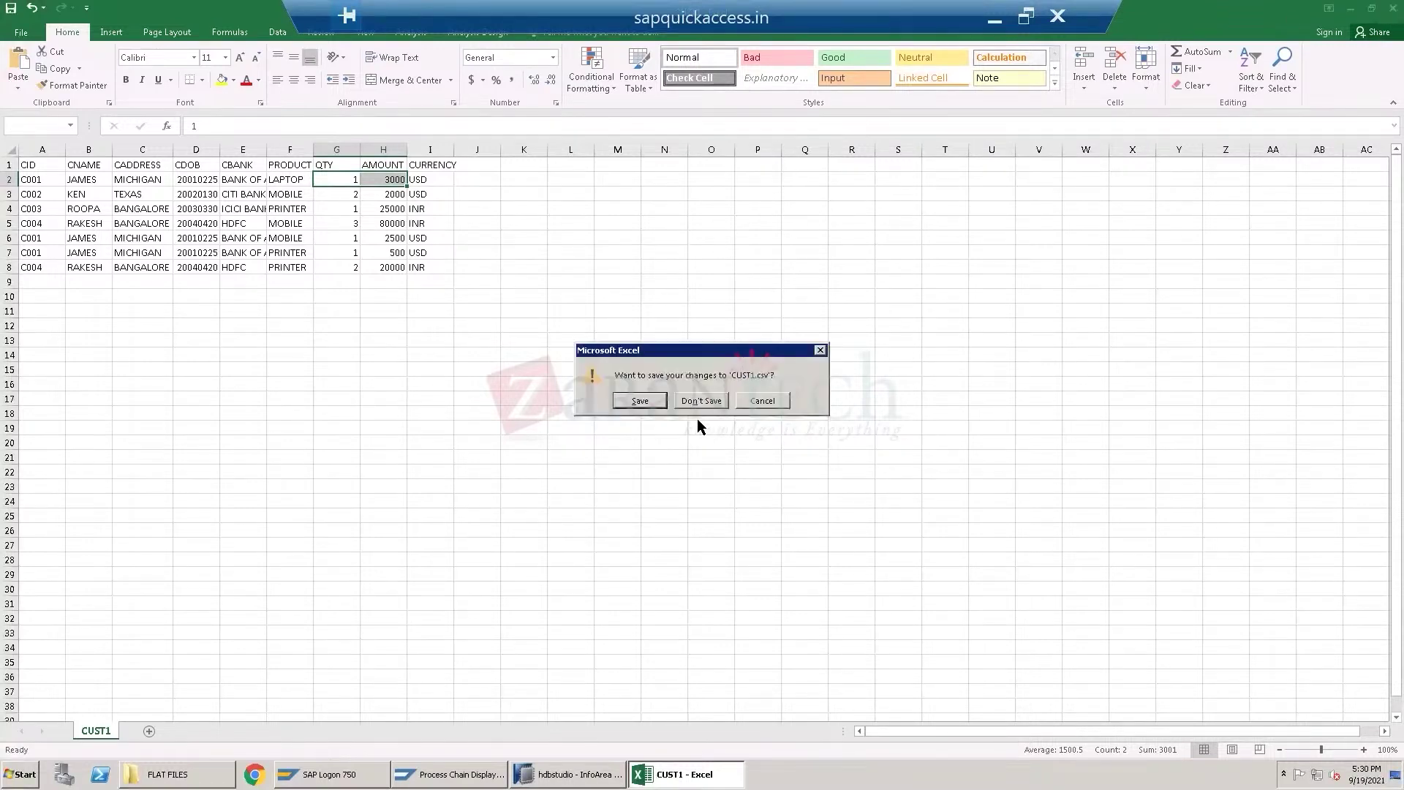
left_click(698, 403)
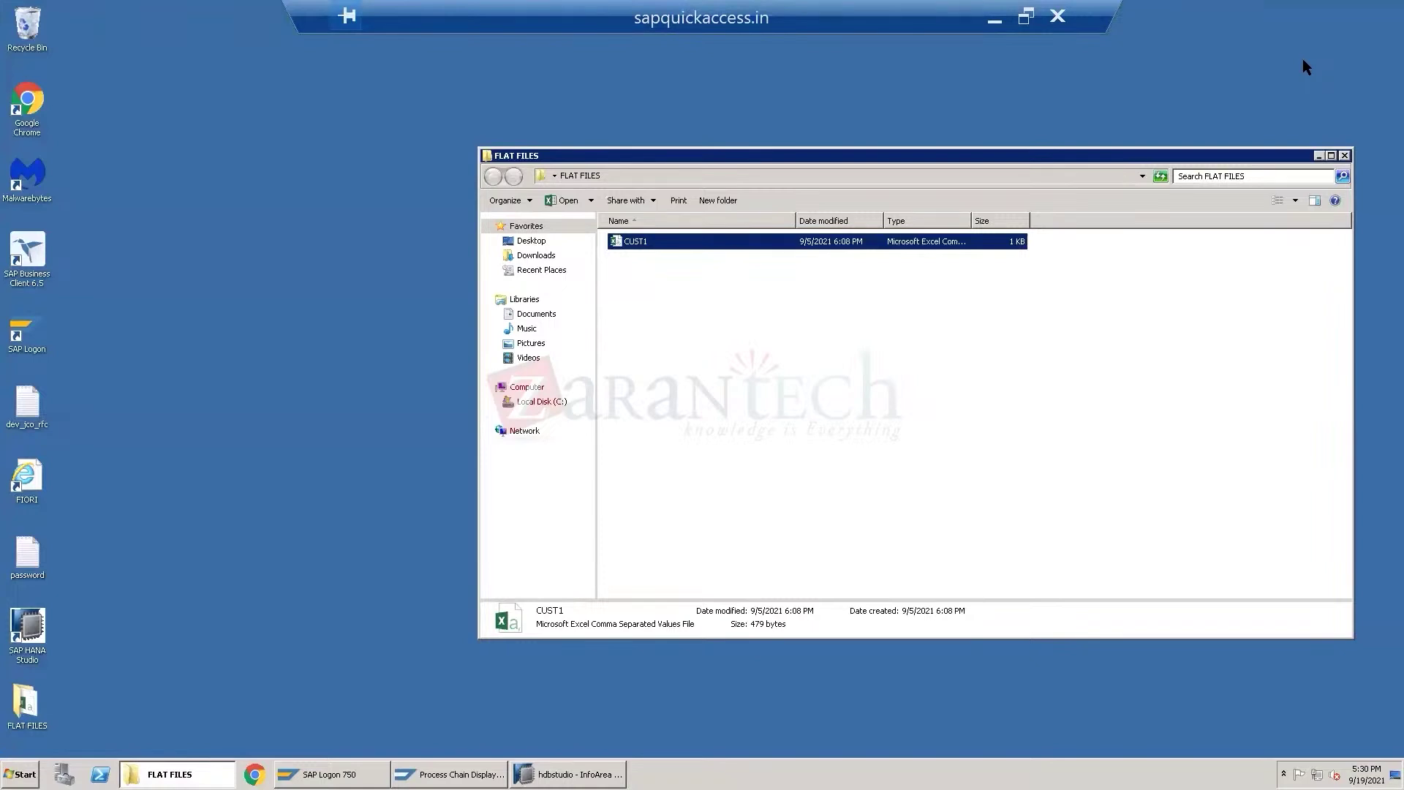
left_click(1317, 156)
Switch from the remote desktop to the InfoObjects presentation in Chrome and advance to slide 5.
left_click(994, 18)
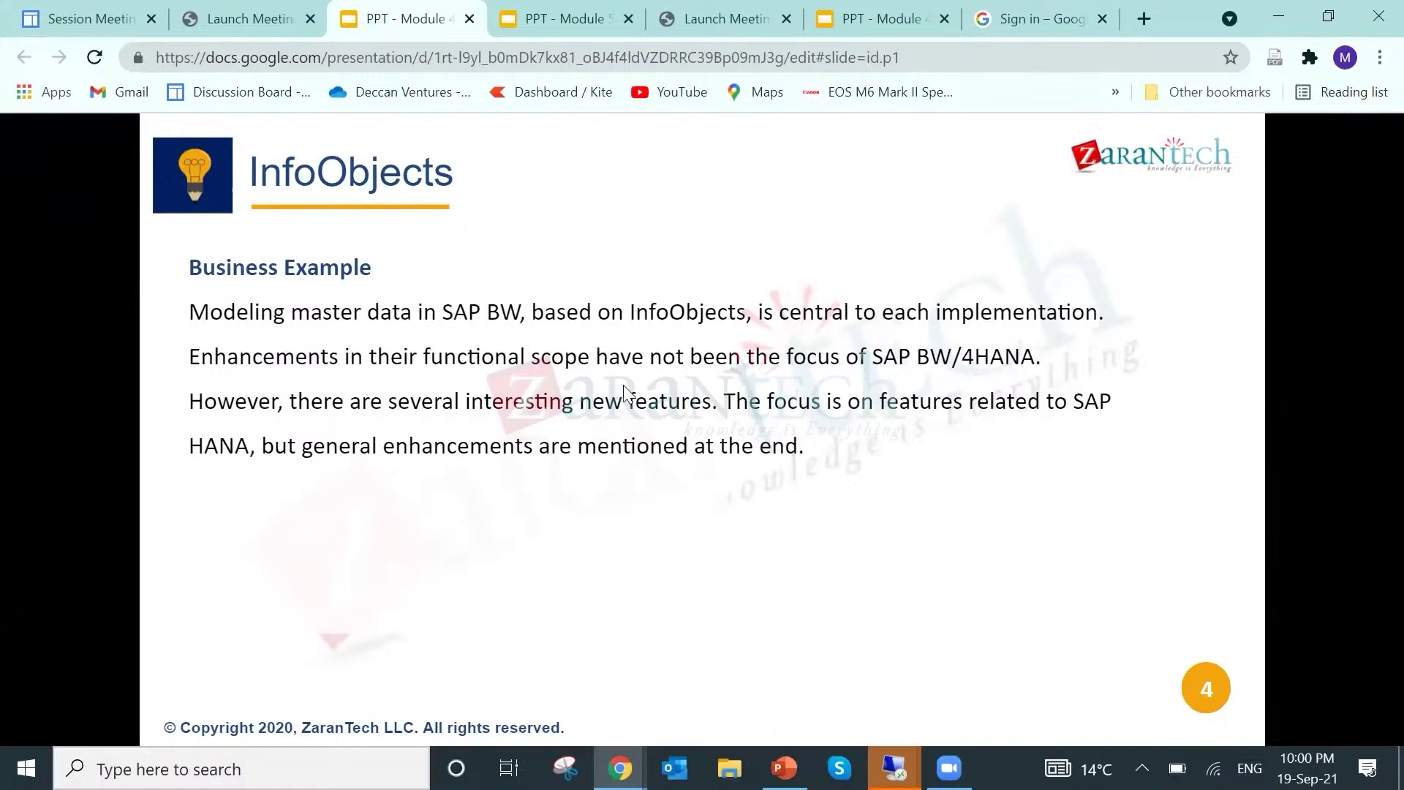
key("Right")
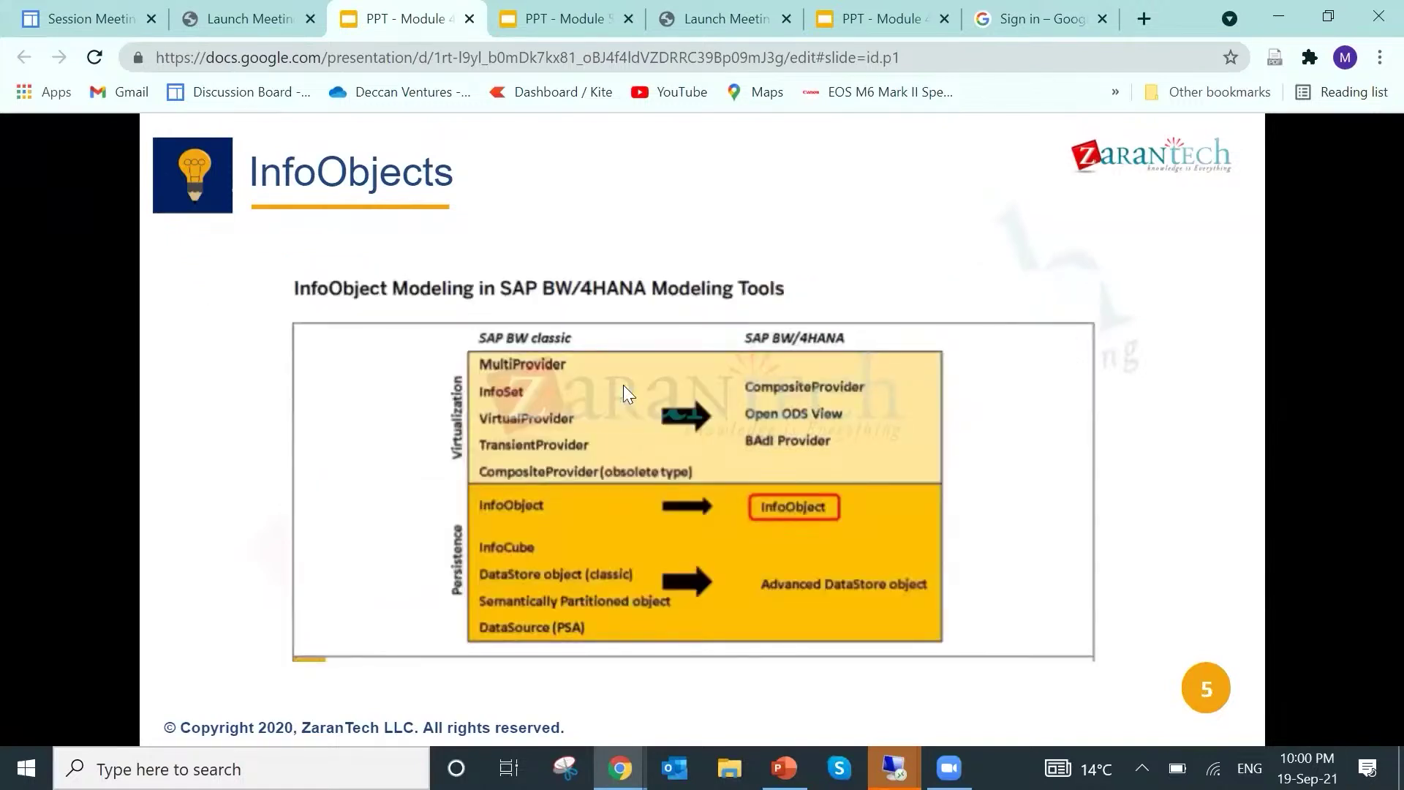
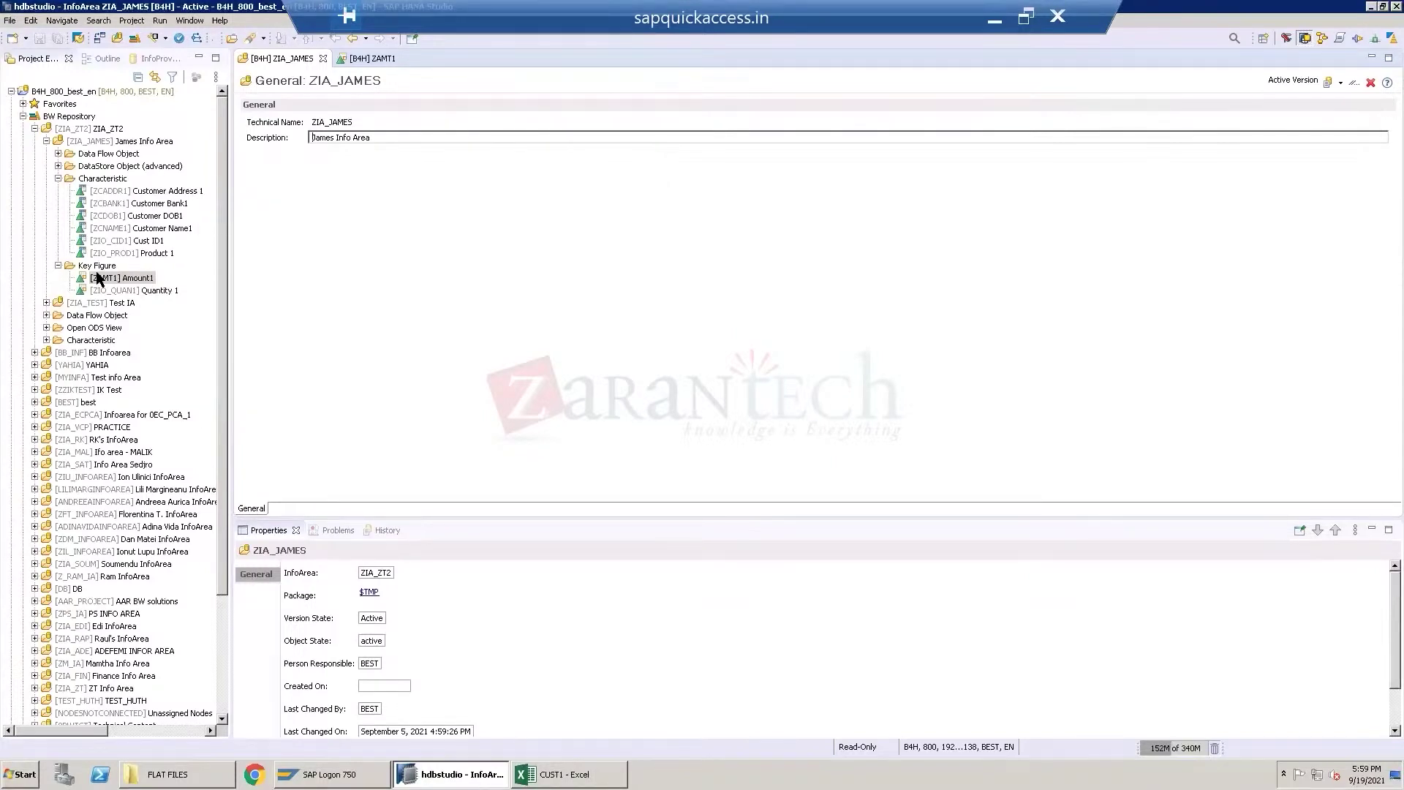
Collapse the Key Figure and Characteristic folders and the ZIA_JAMES InfoArea in the BW Repository.
left_click(58, 265)
left_click(59, 178)
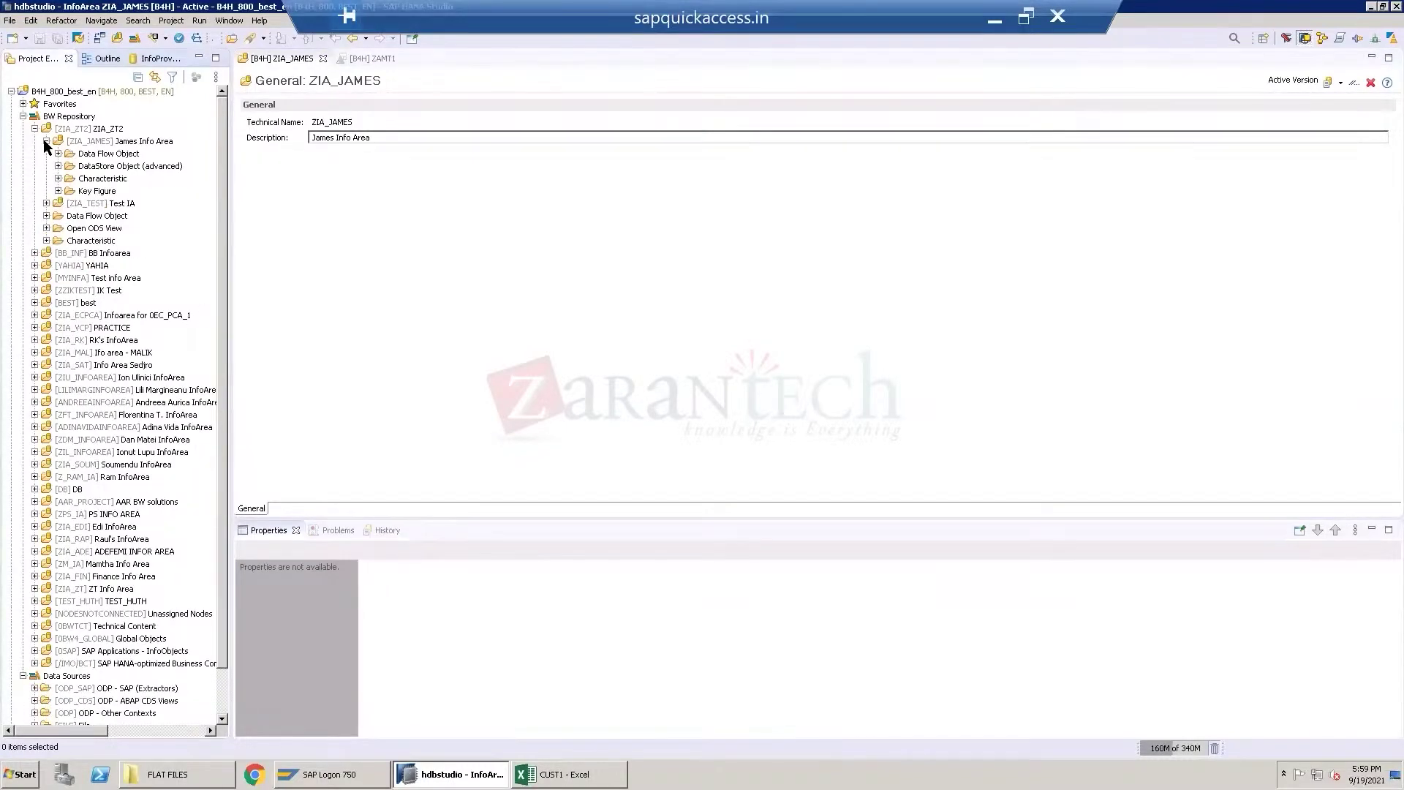
left_click(46, 141)
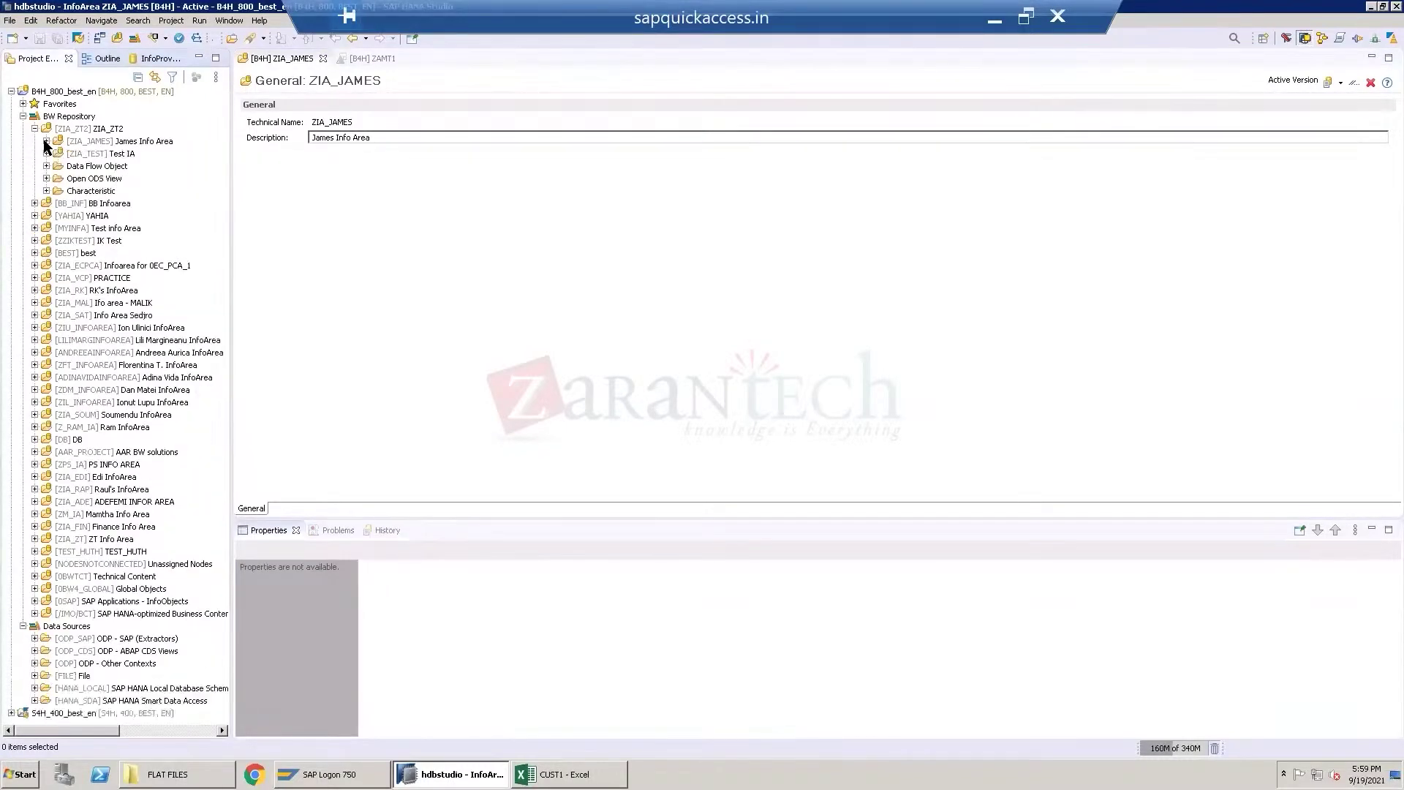
Start a new DataStore Object (advanced) under the ZIA_JAMES InfoArea and name it ZADSO_C4.
left_click(112, 142)
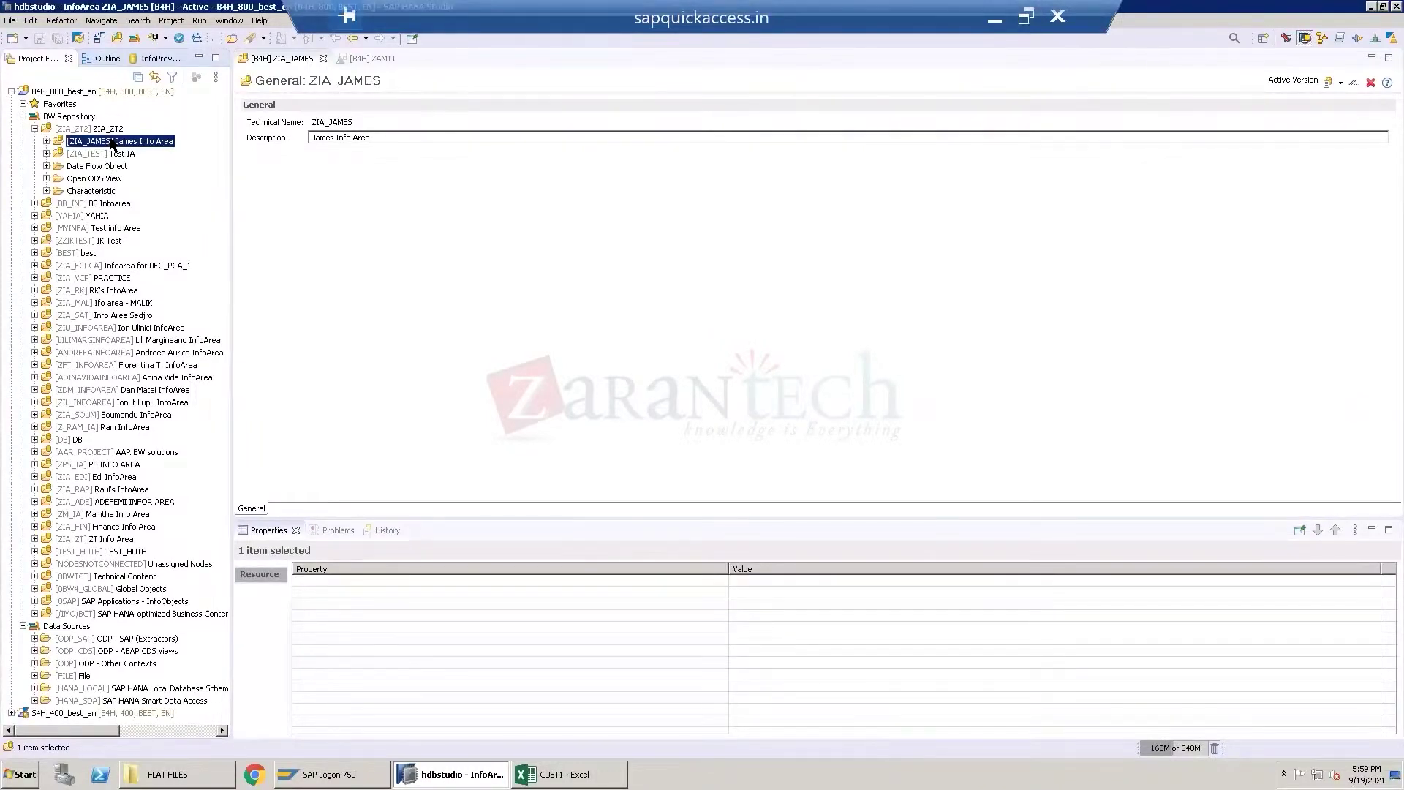
right_click(112, 144)
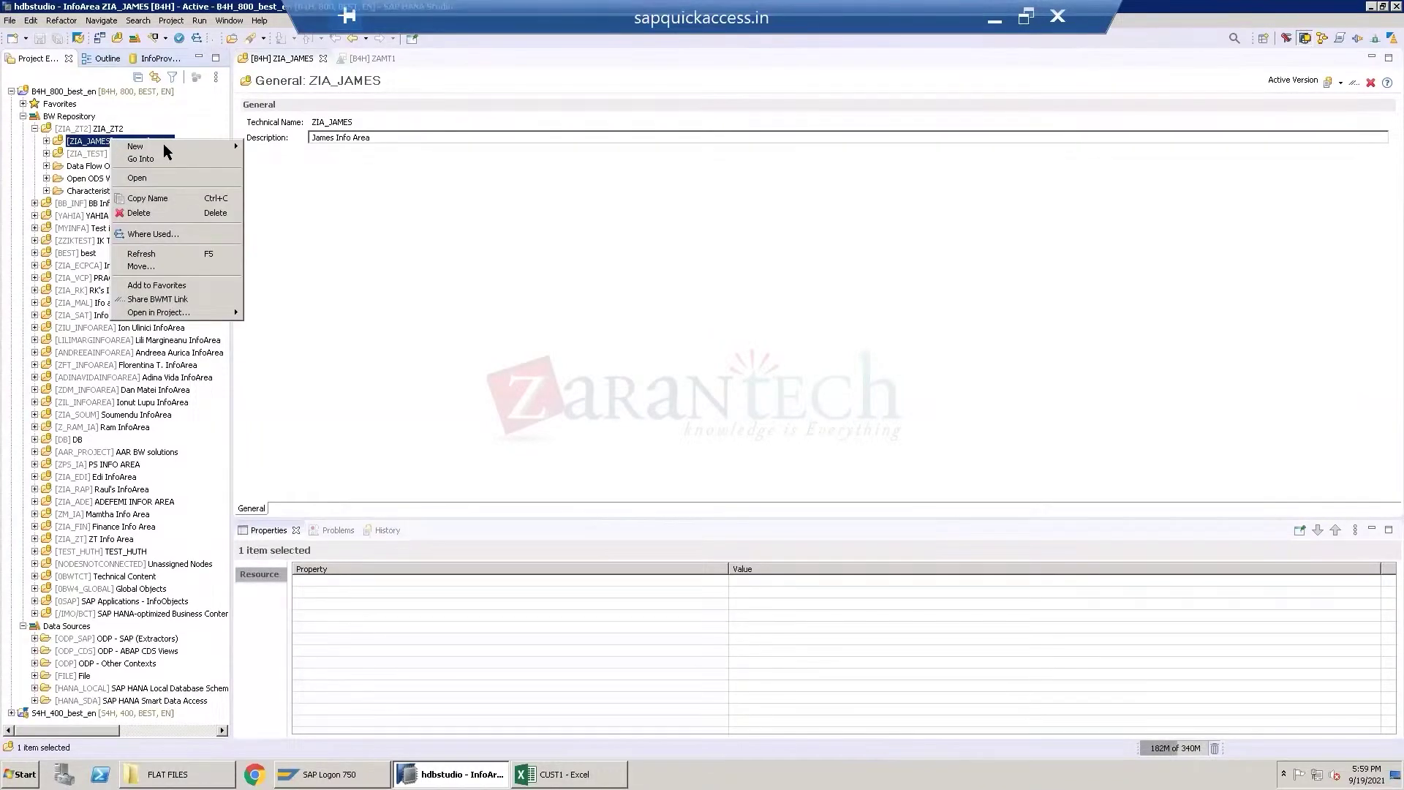
mouse_move(166, 147)
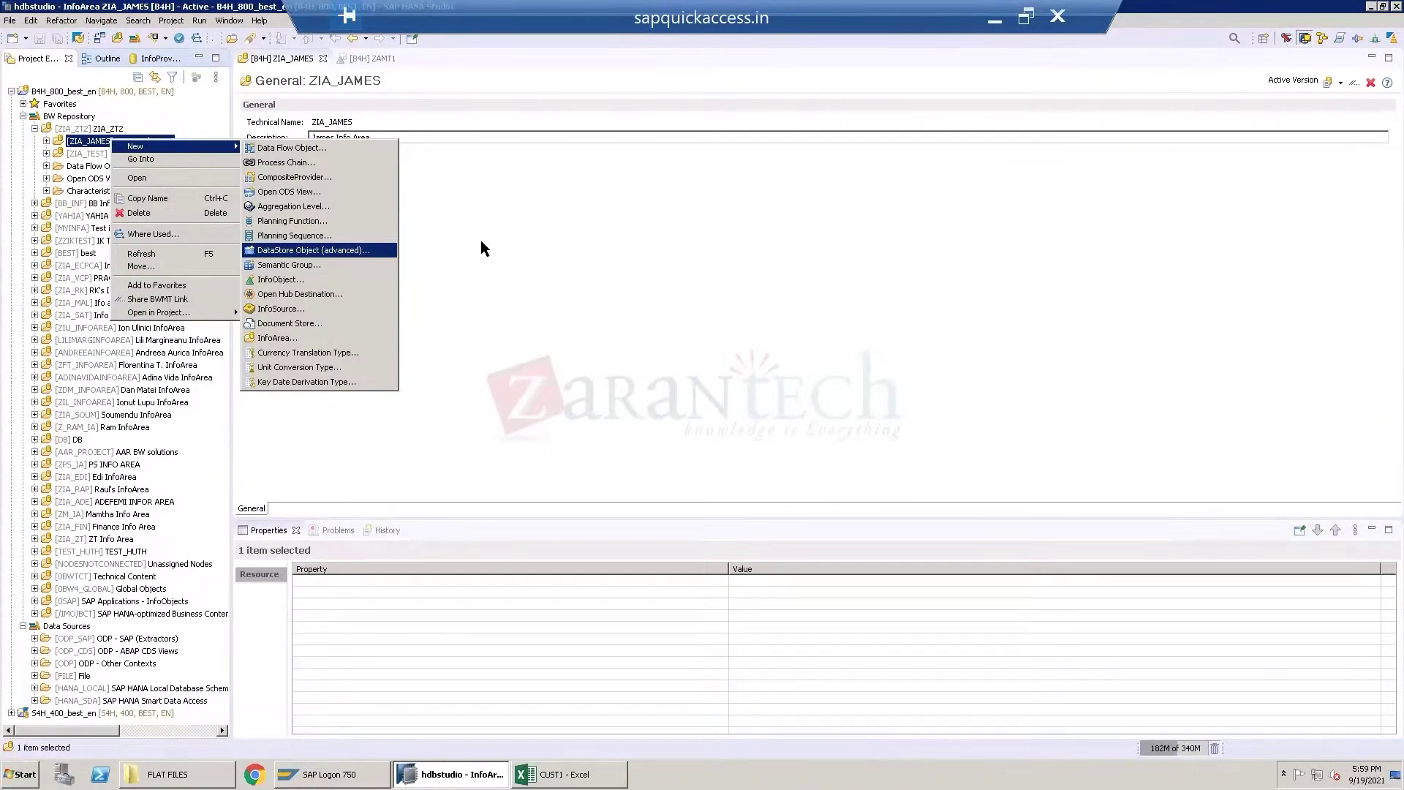
left_click(322, 250)
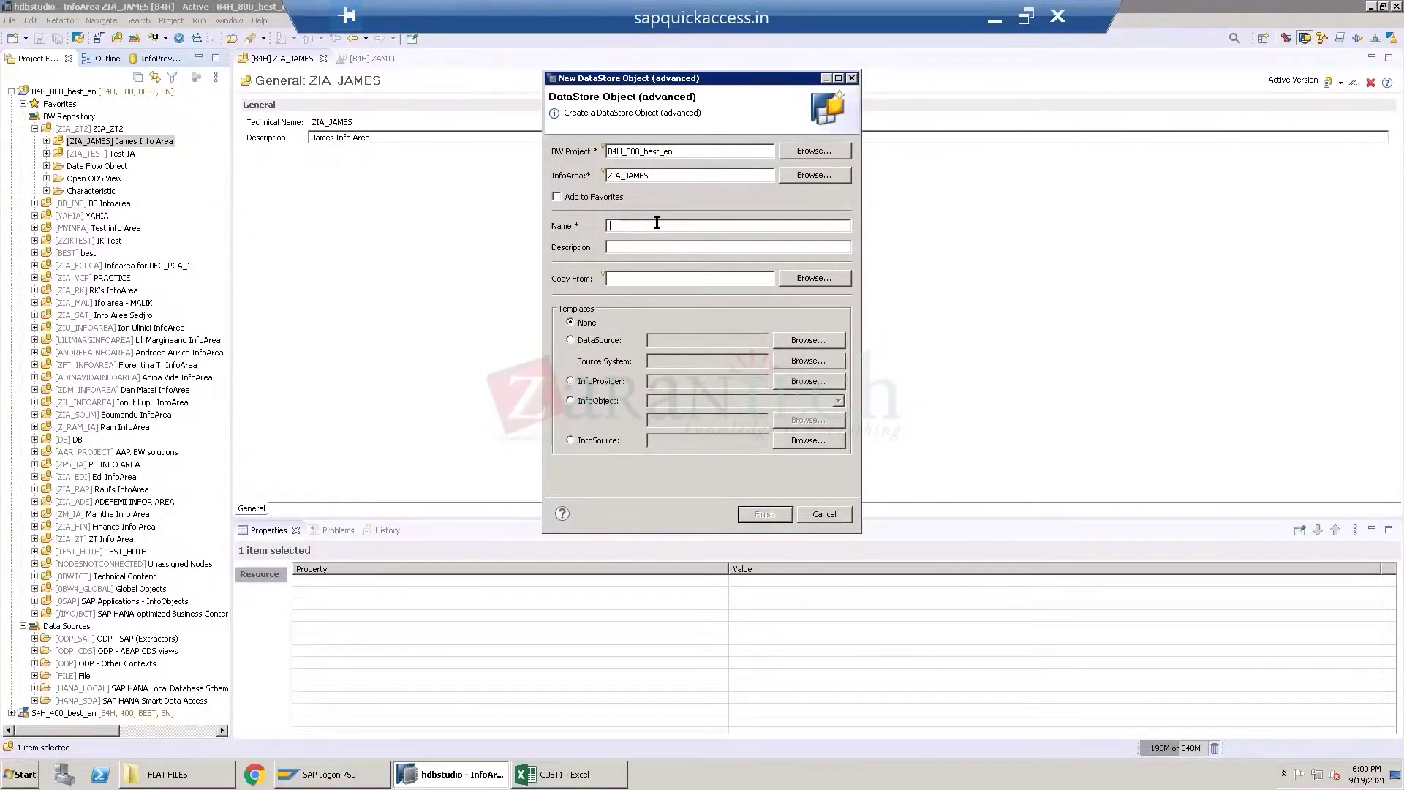
type("Z")
type("ADS")
type("O")
type("4")
Describe the new DataStore Object as "Customer ADSO 4" and create it without a template.
type("Custer")
key("BackSpace")
key("BackSpace")
key("BackSpace")
type("omer ADSO 4")
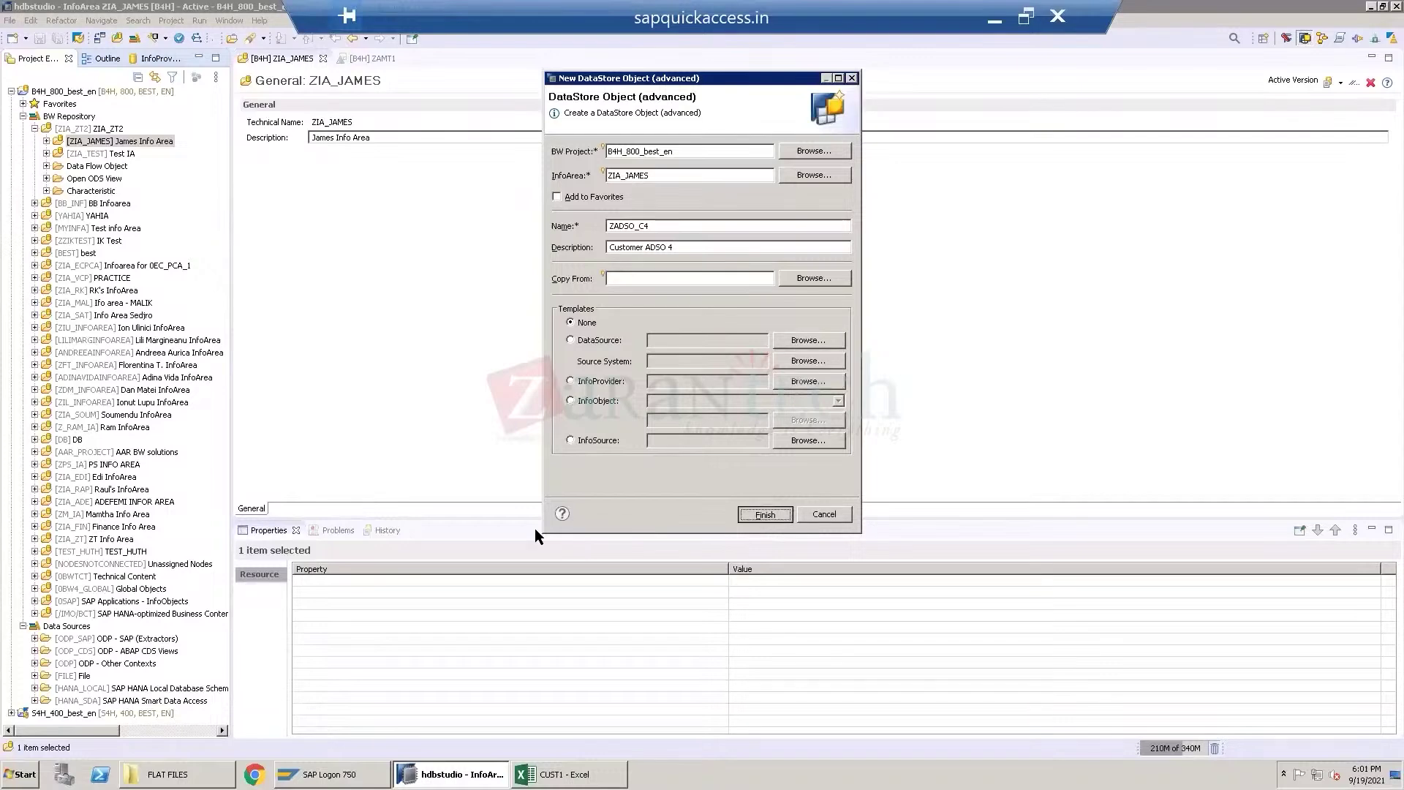
left_click(758, 515)
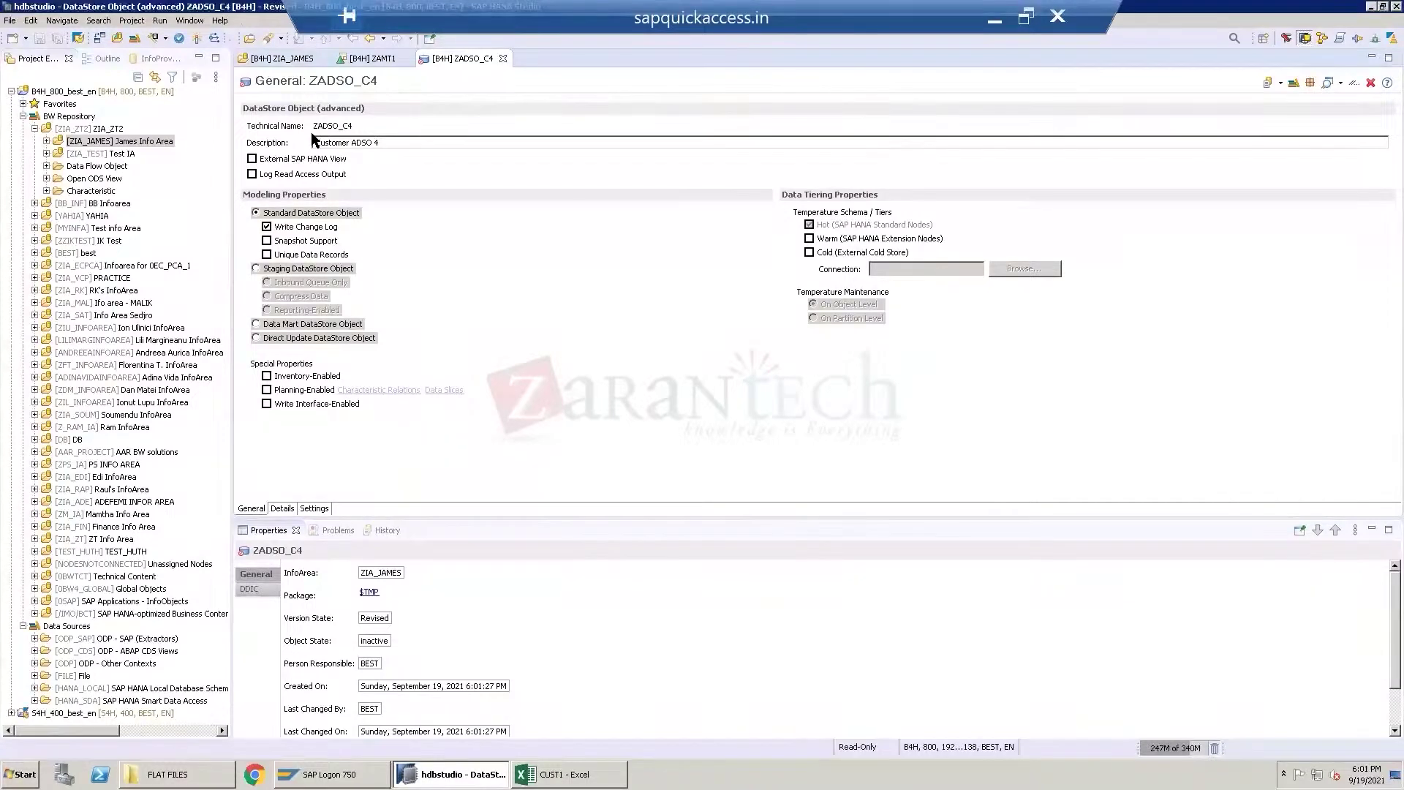
Highlight the technical name of ZADSO_C4 and open the object's field details.
left_click(318, 125)
left_click(364, 126, "shift")
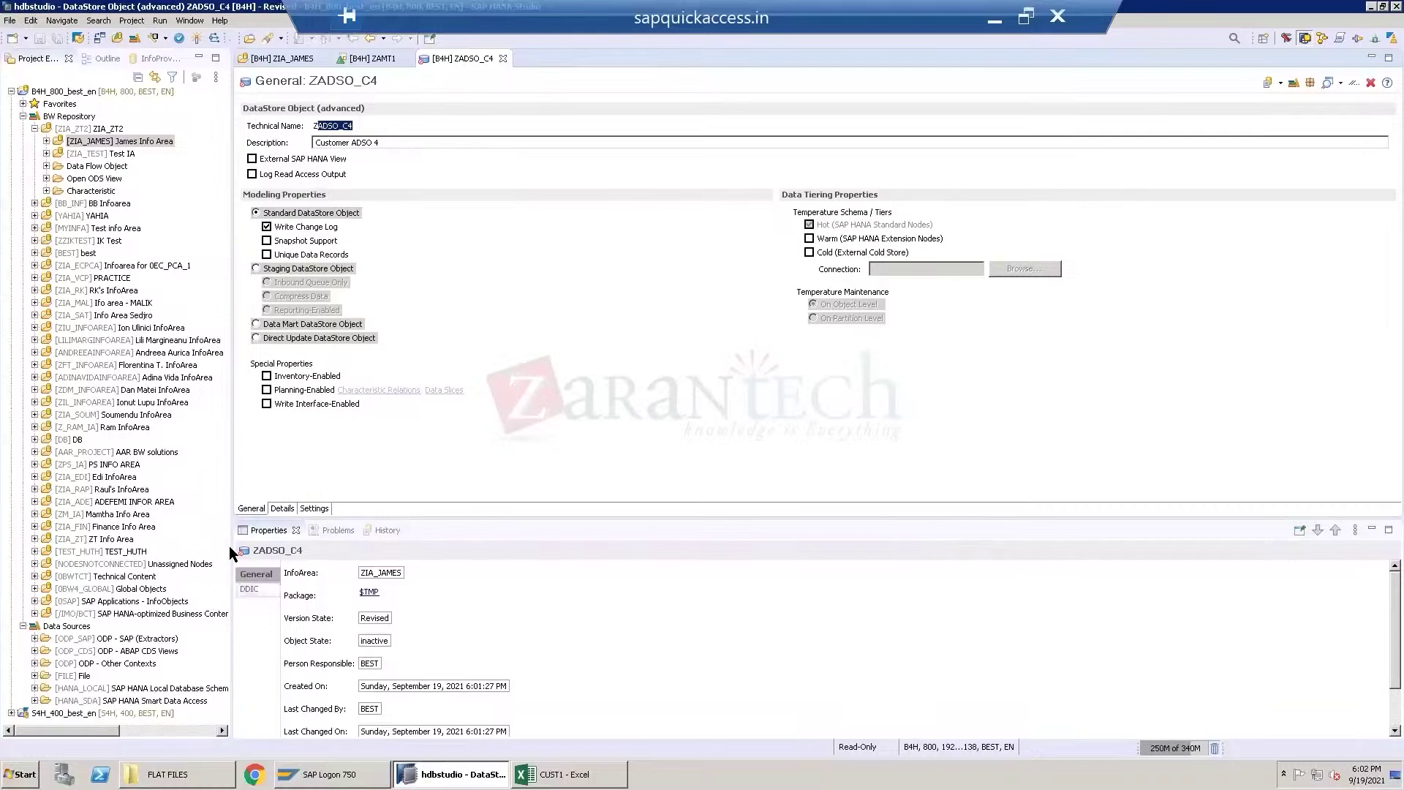
left_click(282, 509)
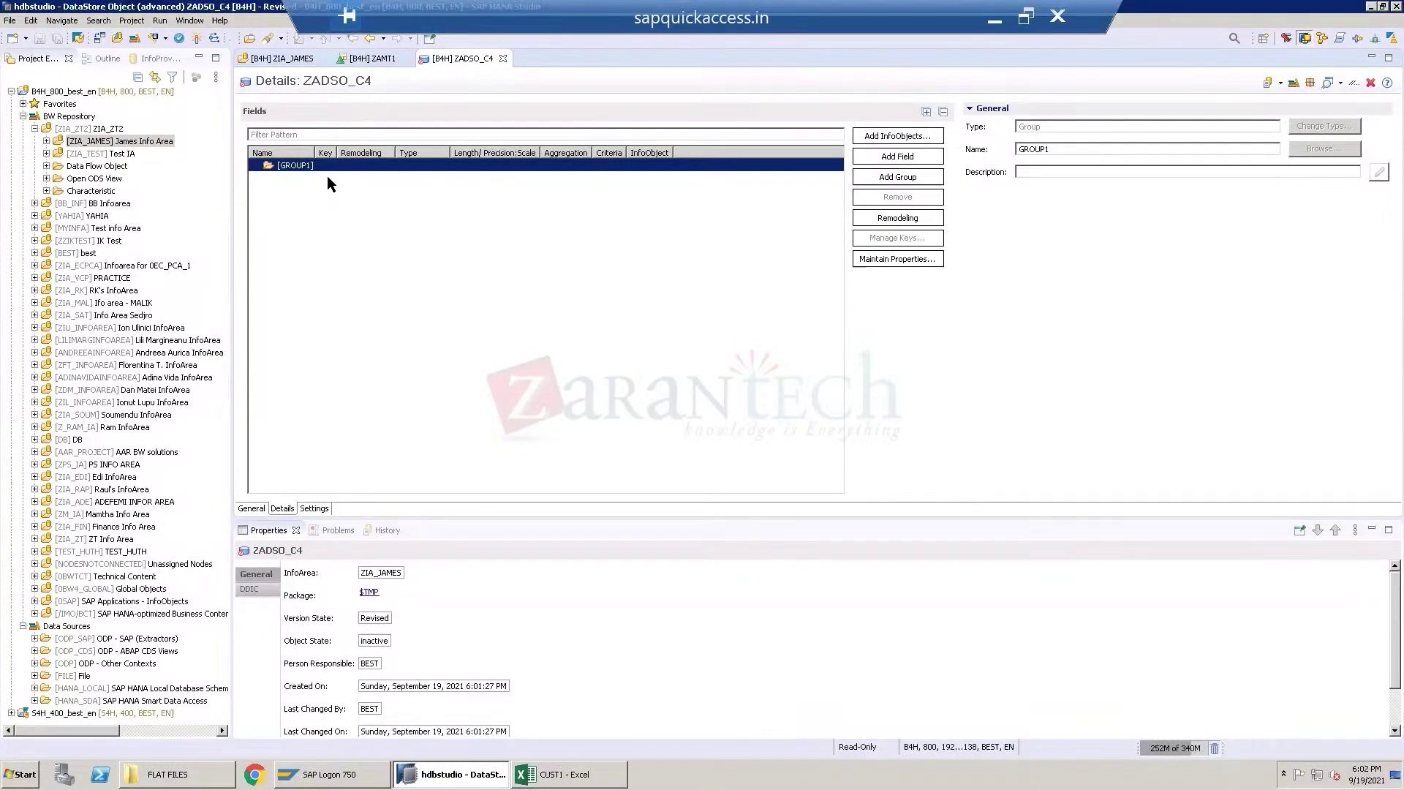
Expand the ZIA_JAMES InfoArea with its Characteristic and Key Figure folders to show the available InfoObjects.
left_click(45, 140)
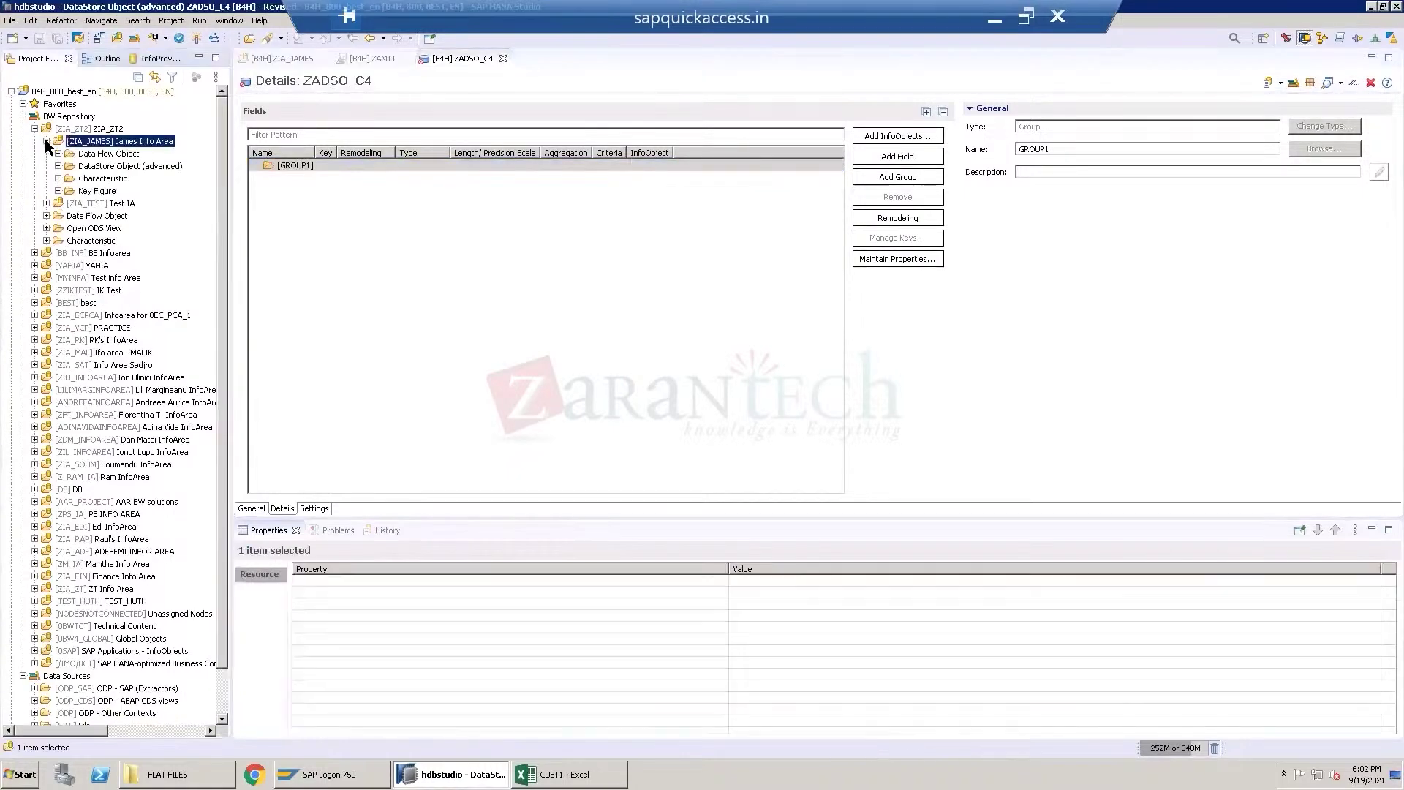
left_click(58, 179)
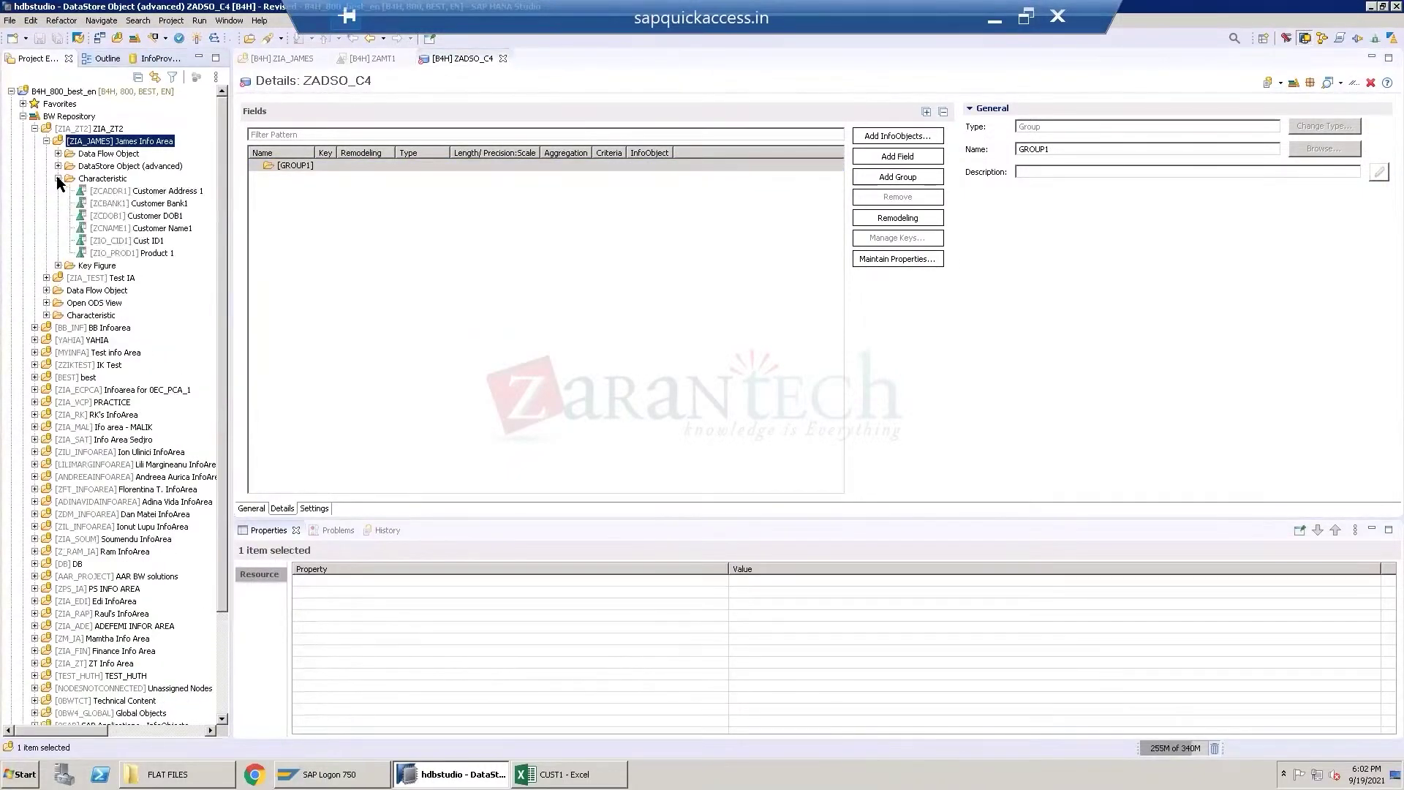
left_click(57, 266)
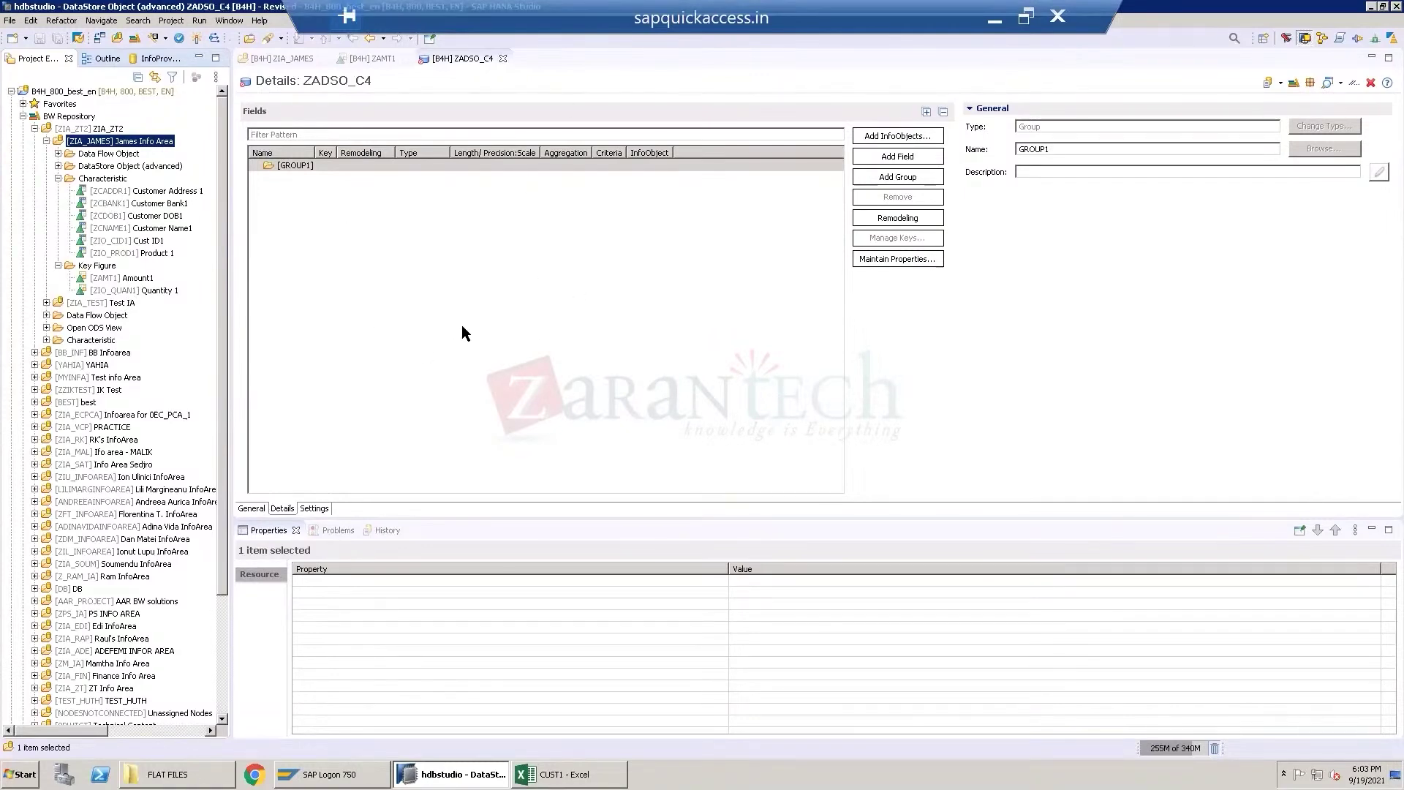
Review the general properties, field details and partition settings of ZADSO_C4, ending on its field details.
left_click(907, 137)
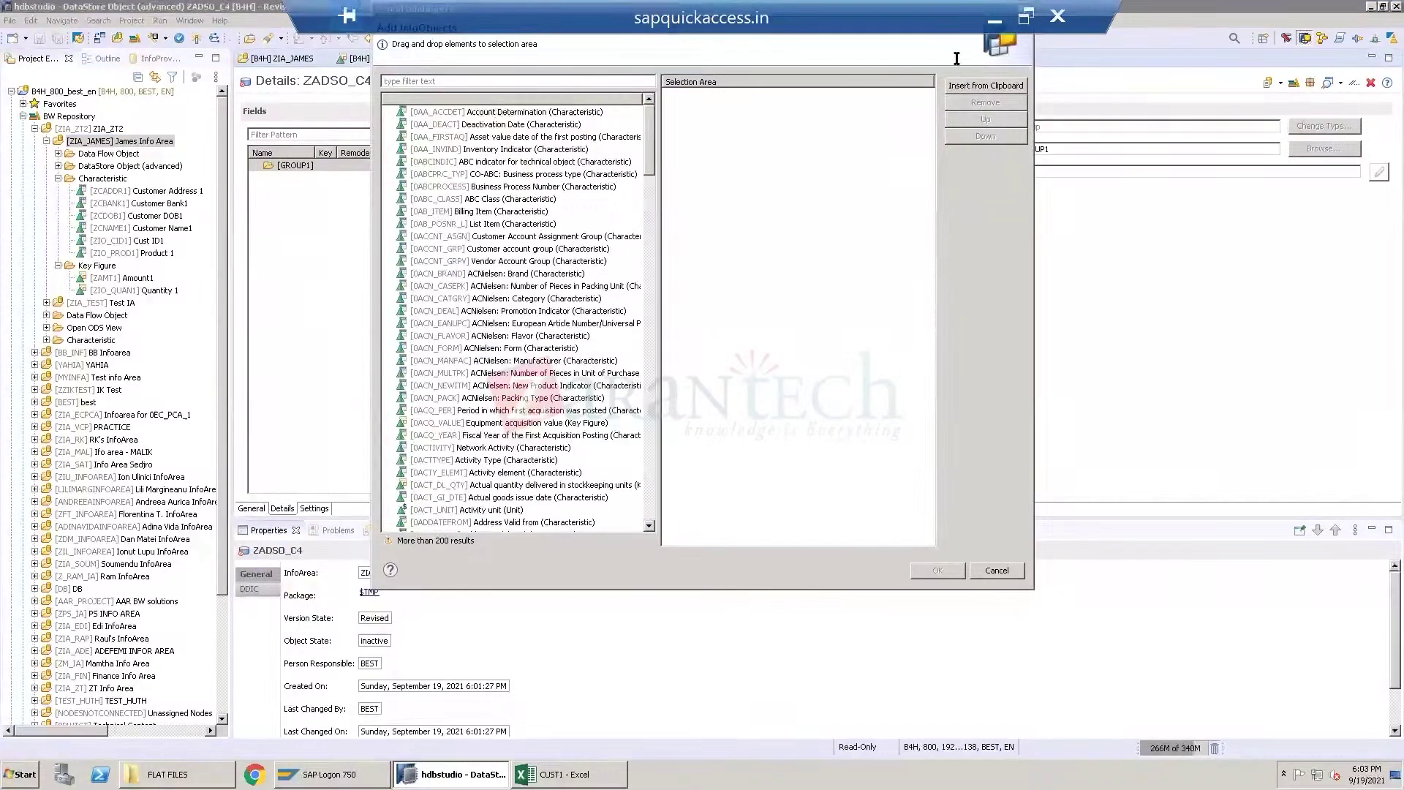
left_click(1017, 568)
left_click(247, 508)
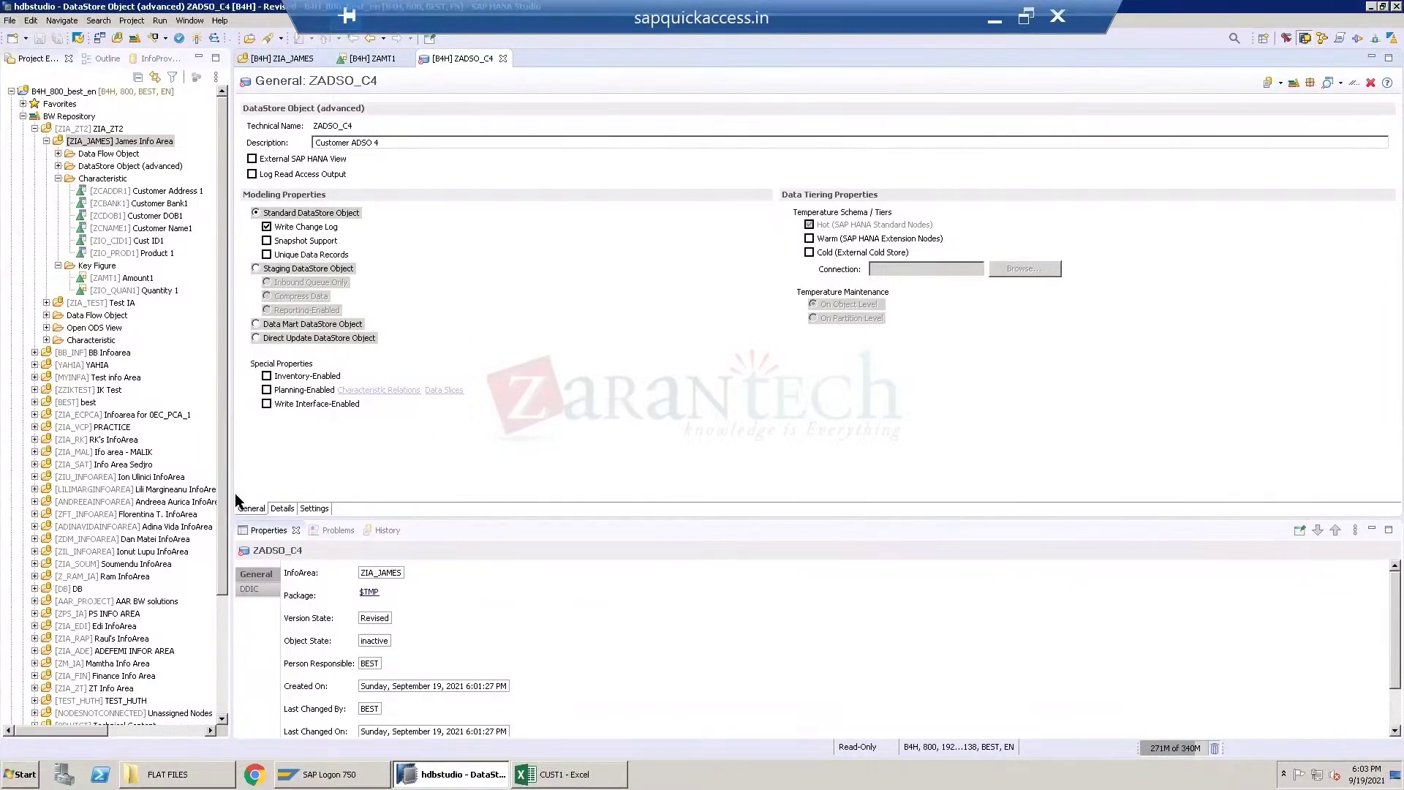
left_click(282, 509)
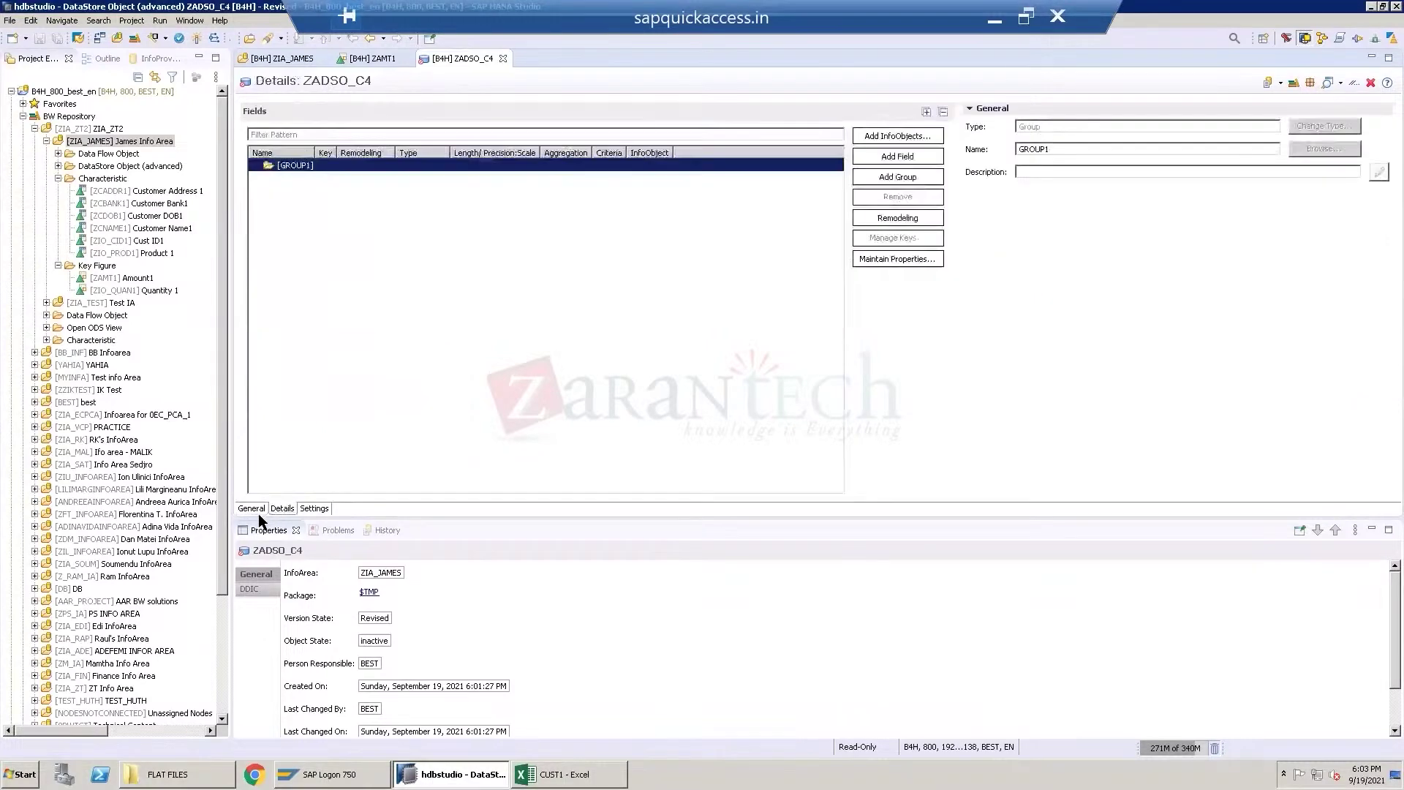
left_click(318, 509)
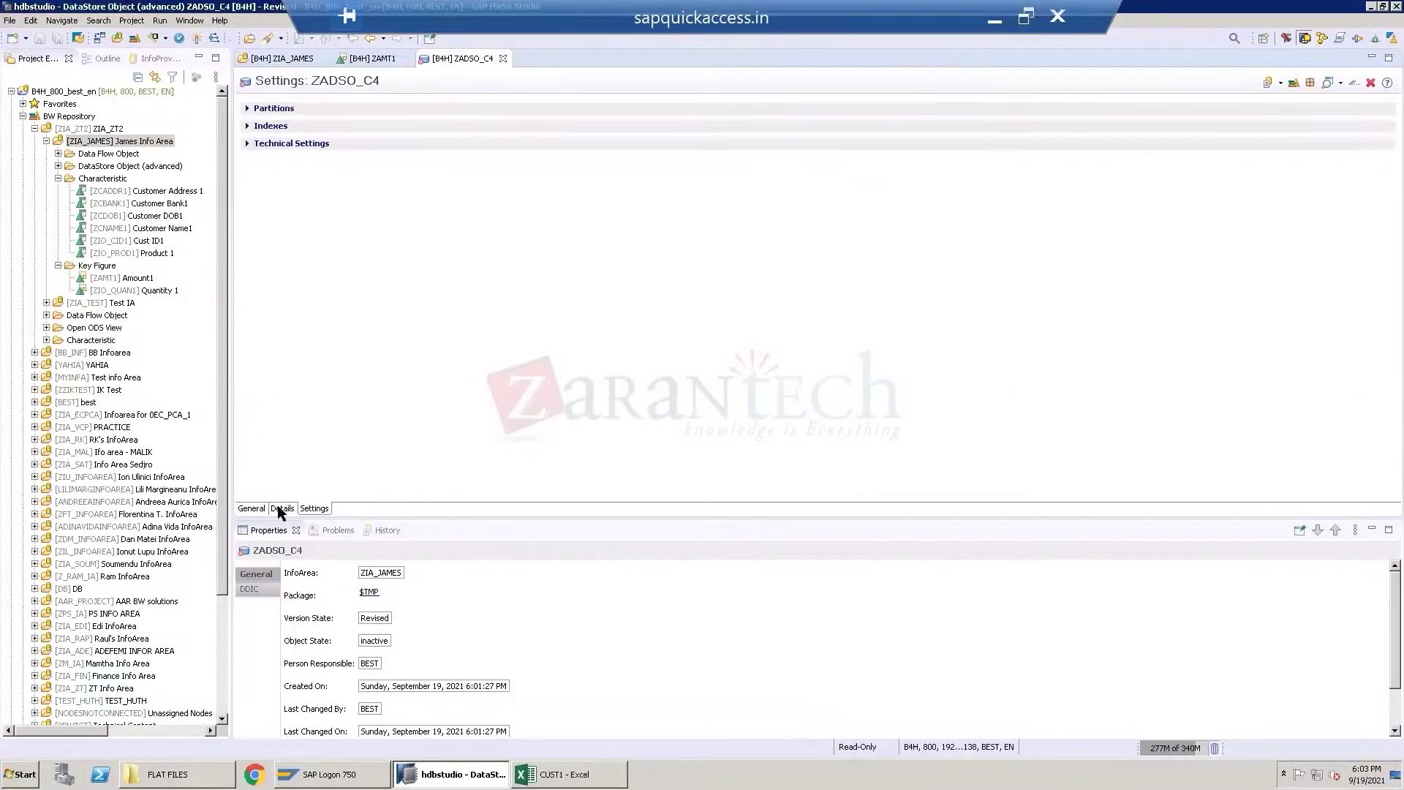
left_click(283, 510)
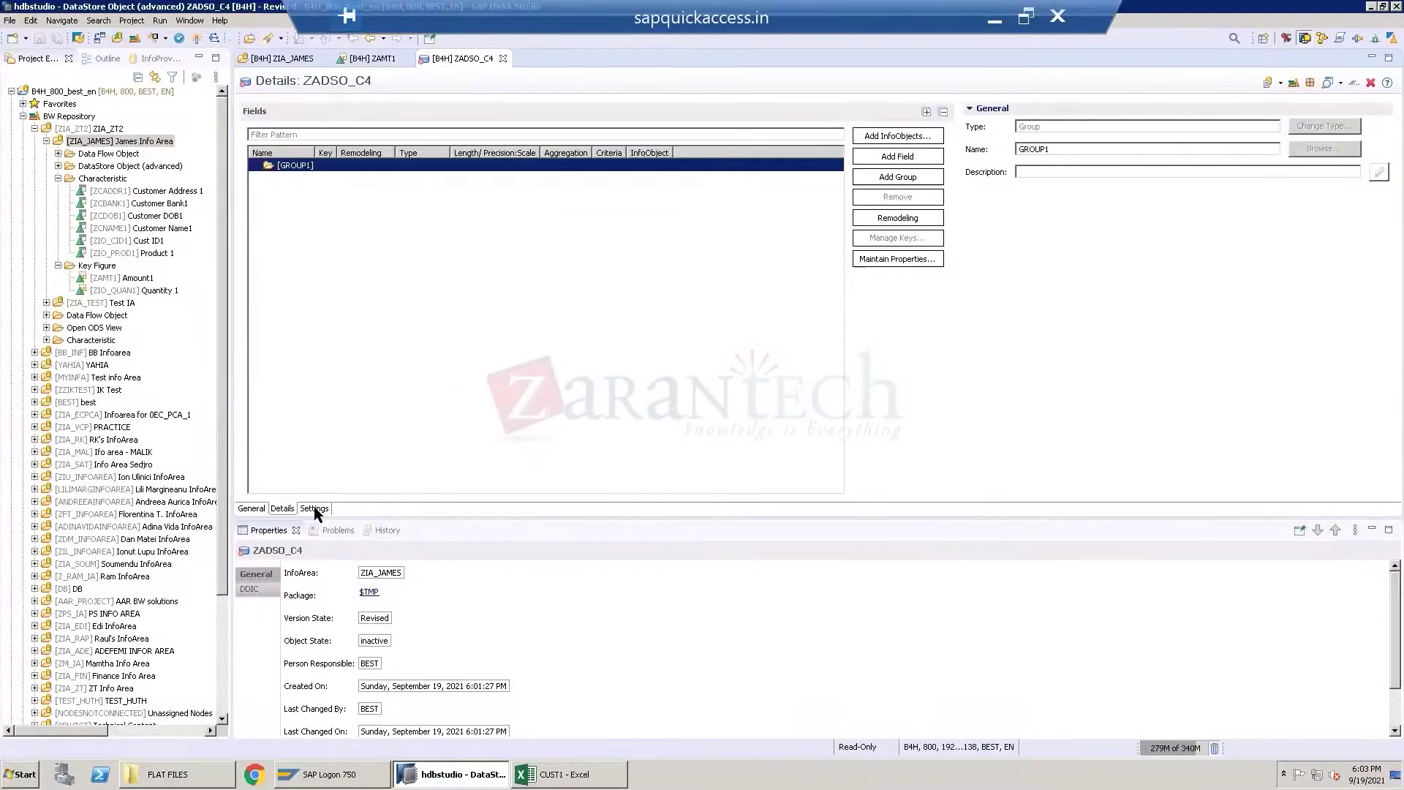
left_click(315, 509)
left_click(251, 109)
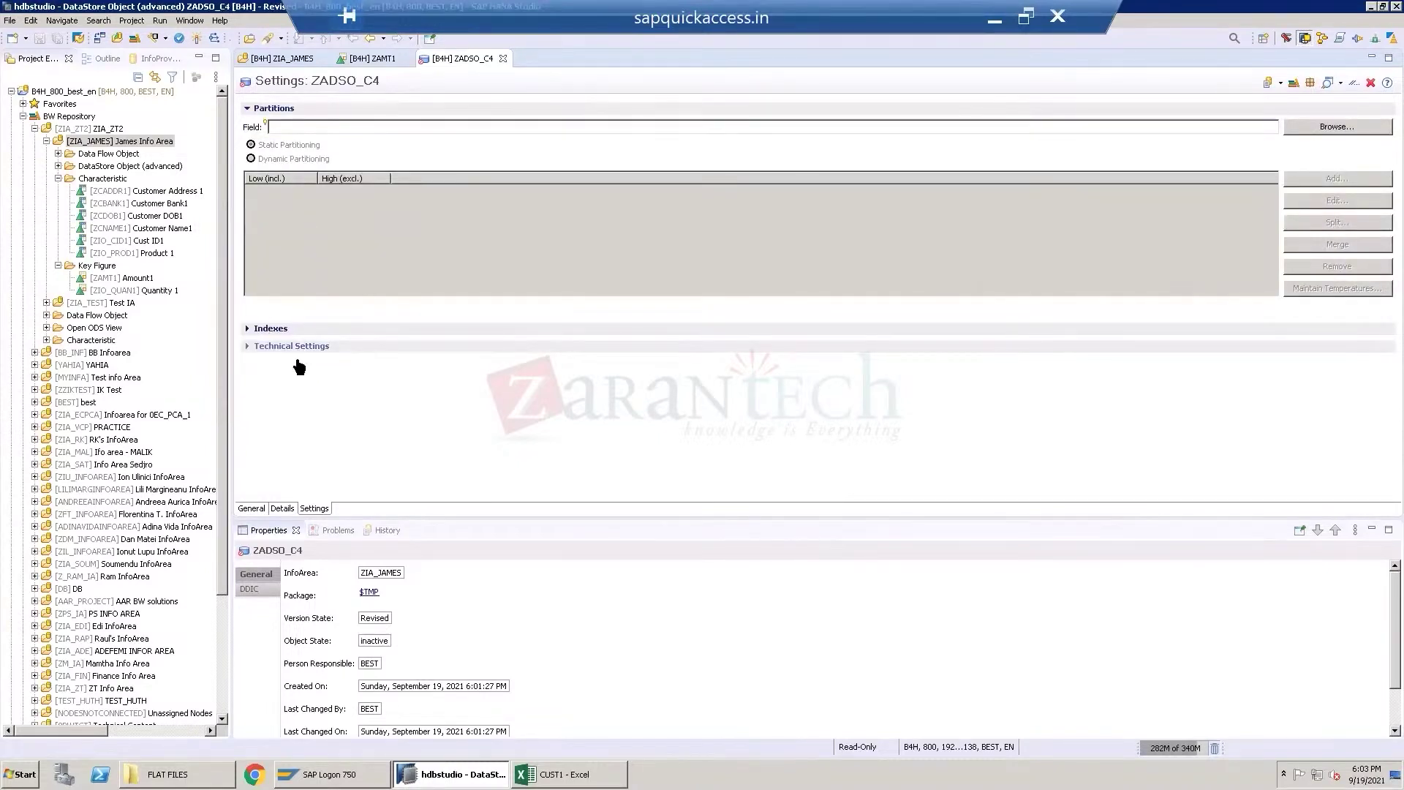
left_click(282, 508)
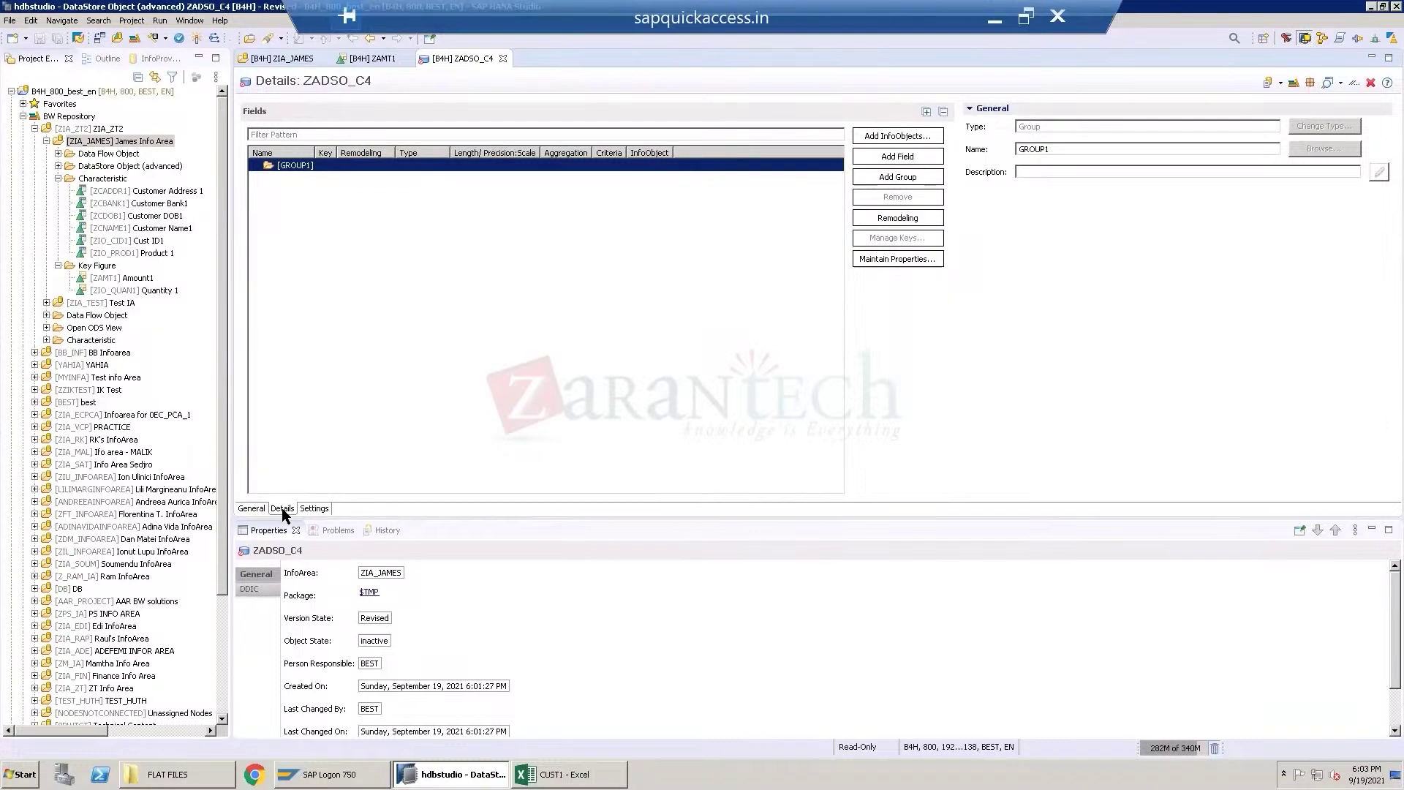
Start adding InfoObjects to ZADSO_C4 and put the characteristic ZCADDR1 (Customer Address 1) into the selection.
left_click(891, 139)
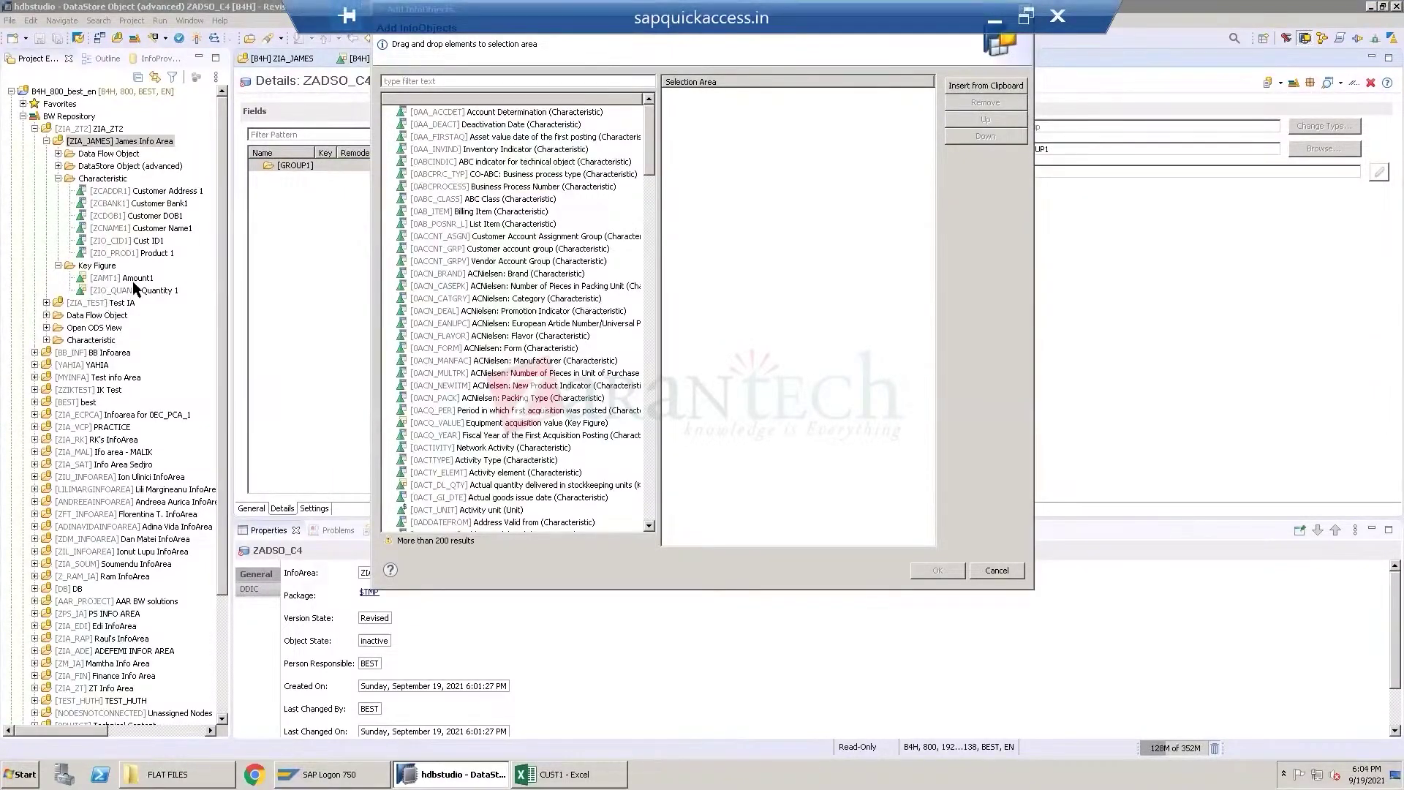
left_click(556, 85)
type("zcadd")
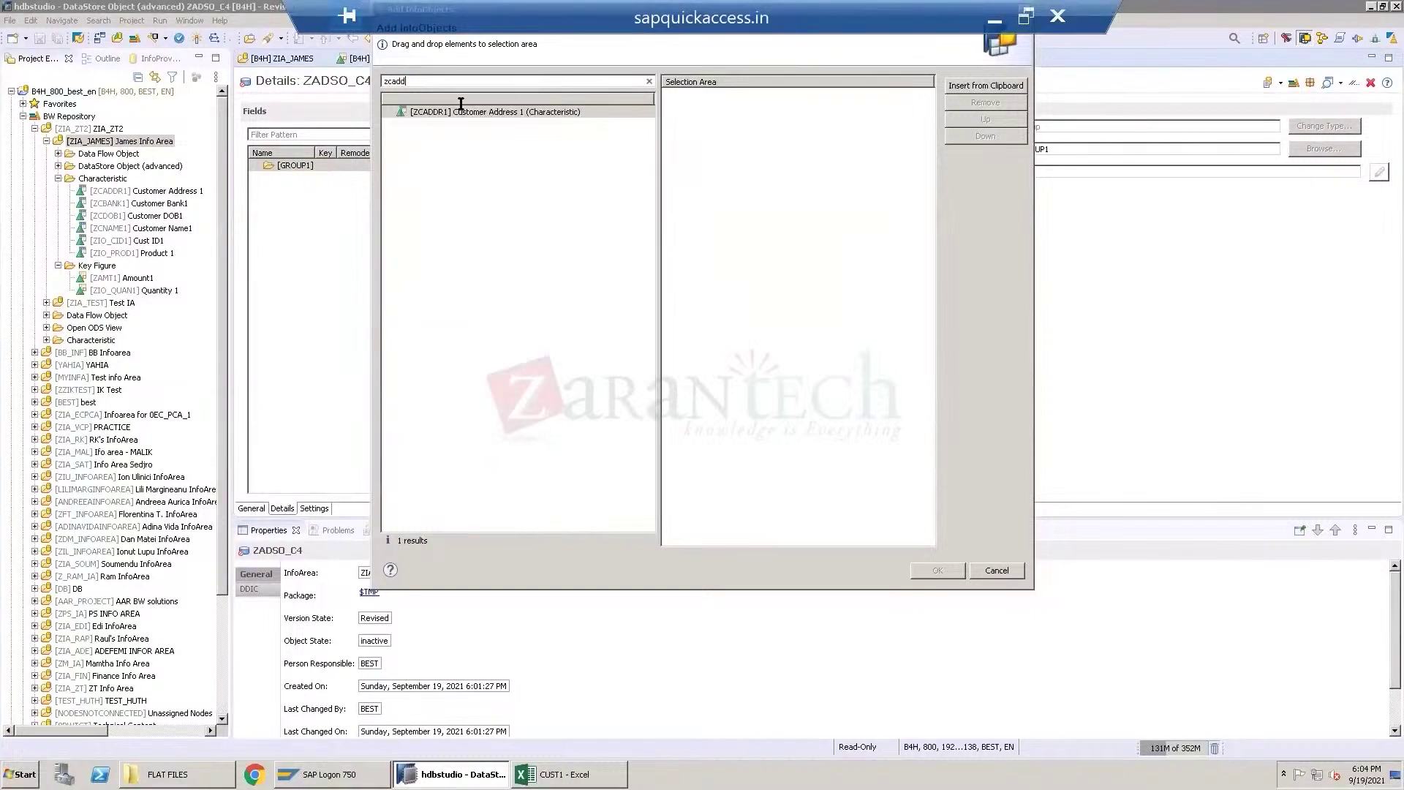
left_click(442, 112)
double_click(443, 114)
Filter the InfoObjects by "zc" and add ZCBANK1, ZCDOB1 and ZCNAME1 to the selection.
left_click(452, 81)
key("BackSpace")
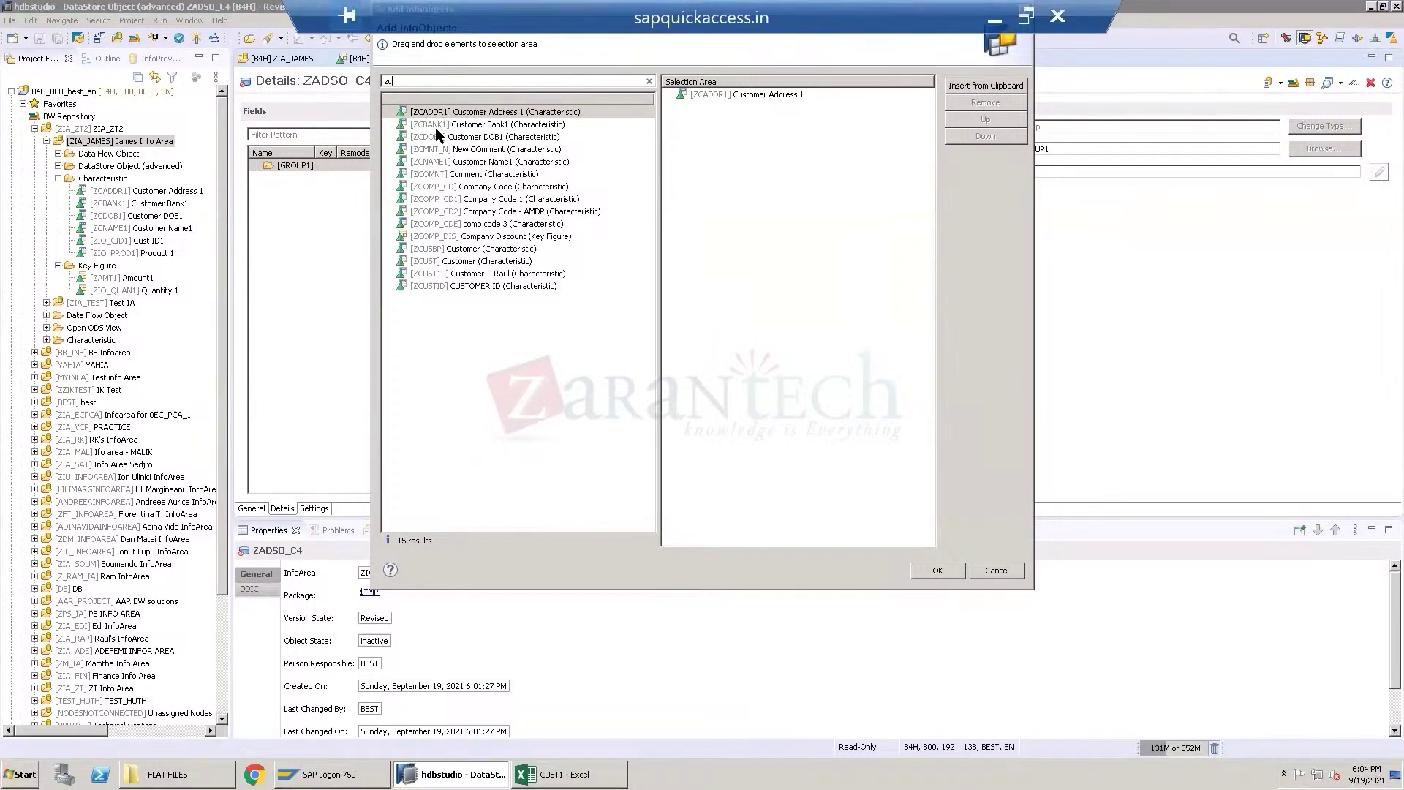
left_click(440, 126)
double_click(442, 127)
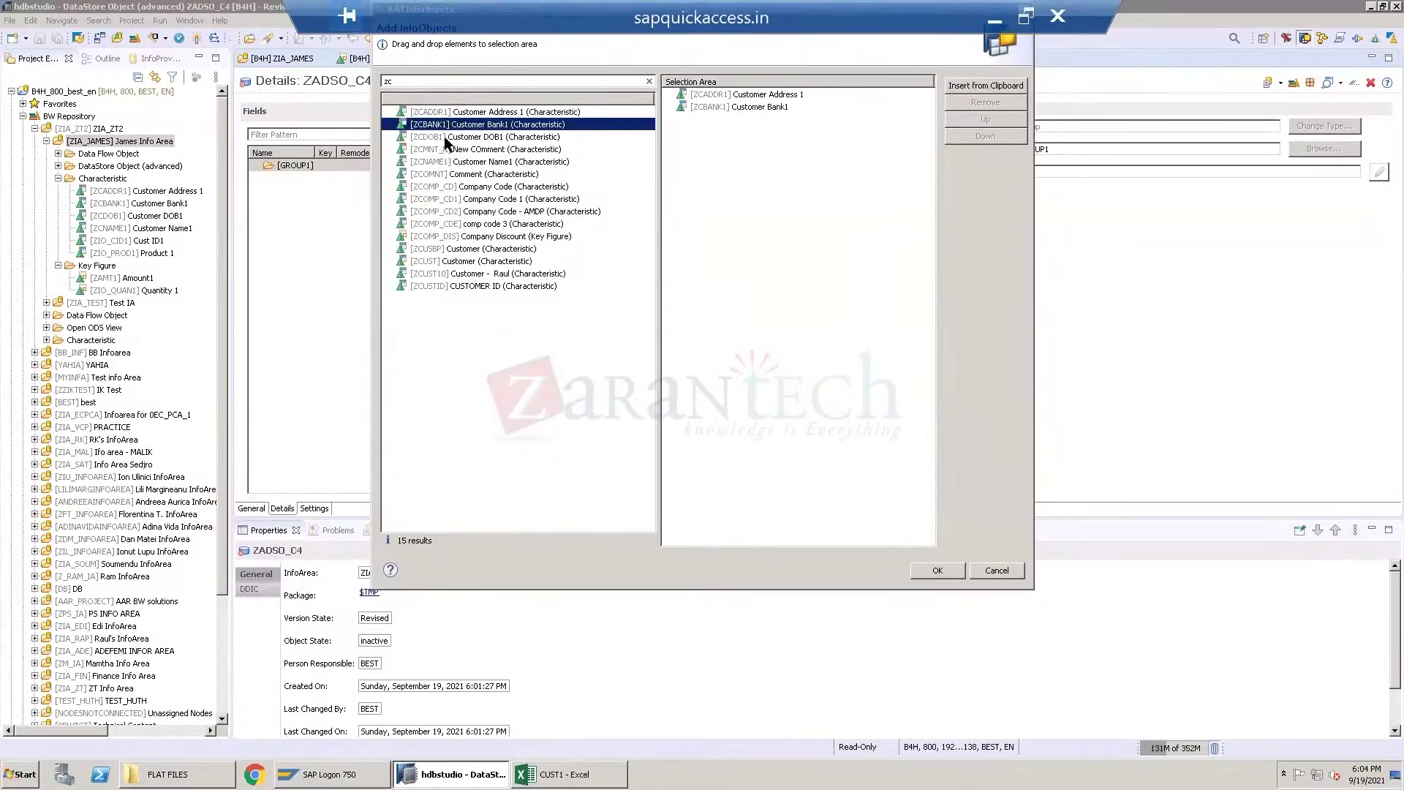
double_click(448, 138)
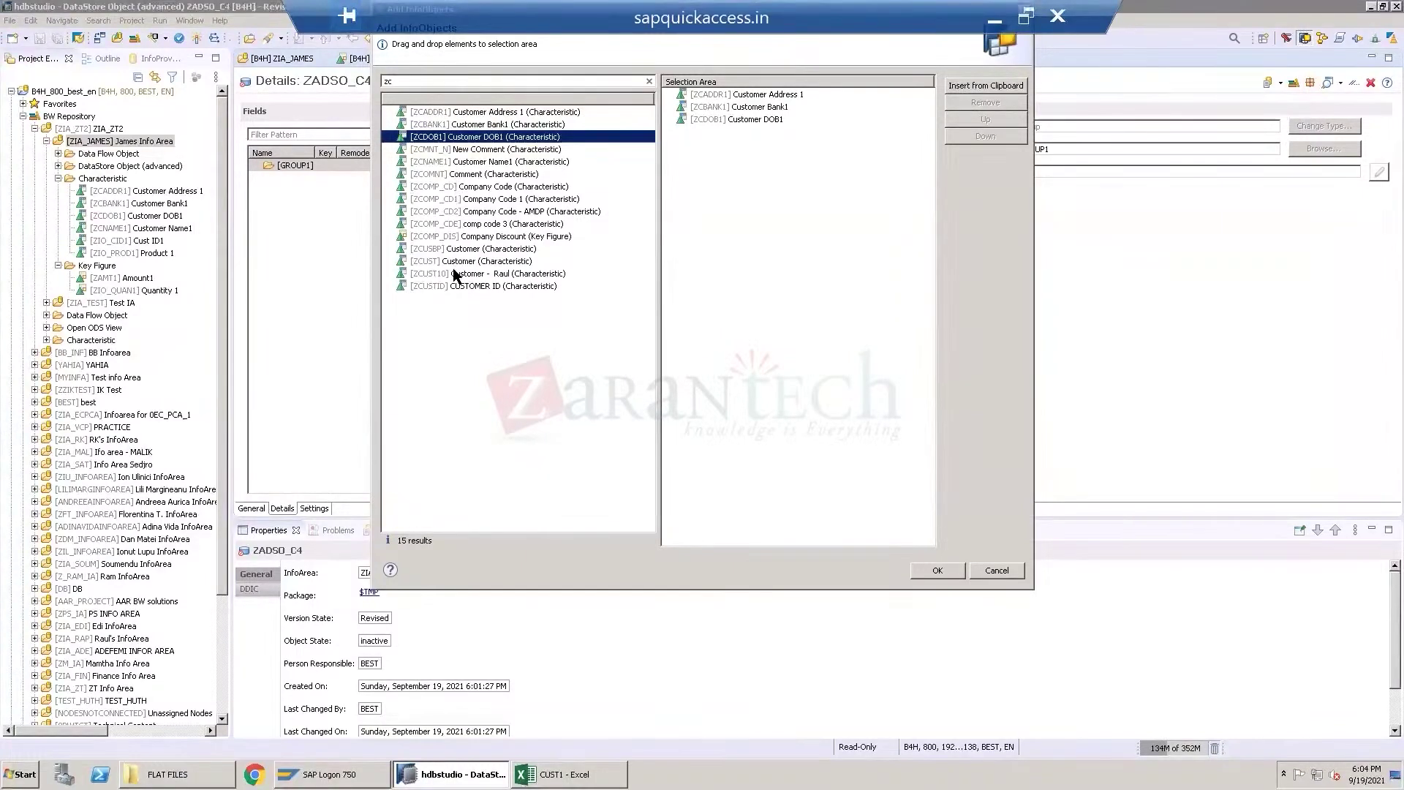
double_click(457, 162)
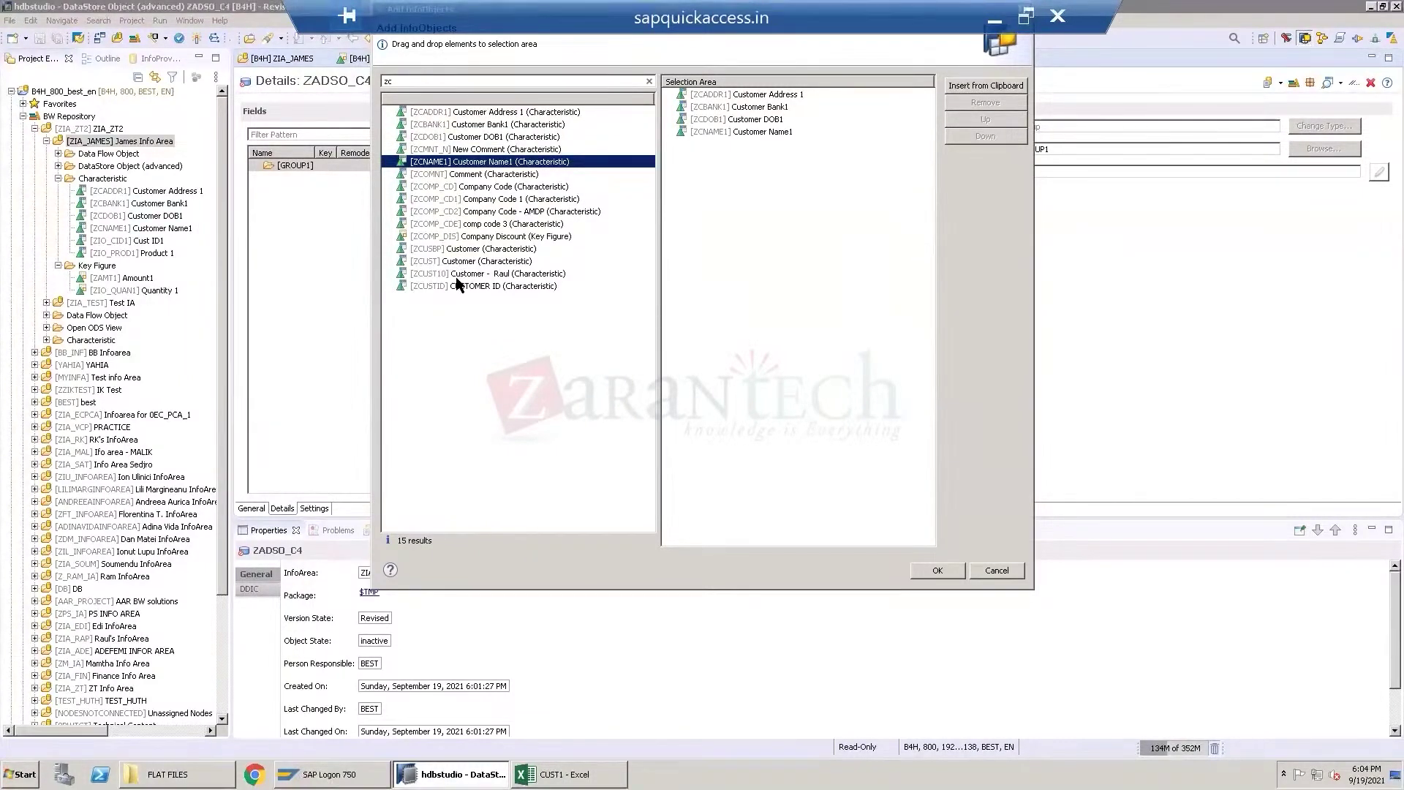
Filter the InfoObjects by "zio" and add the characteristic ZIO_CID1 (Cust ID1) to the selection.
left_click(438, 81)
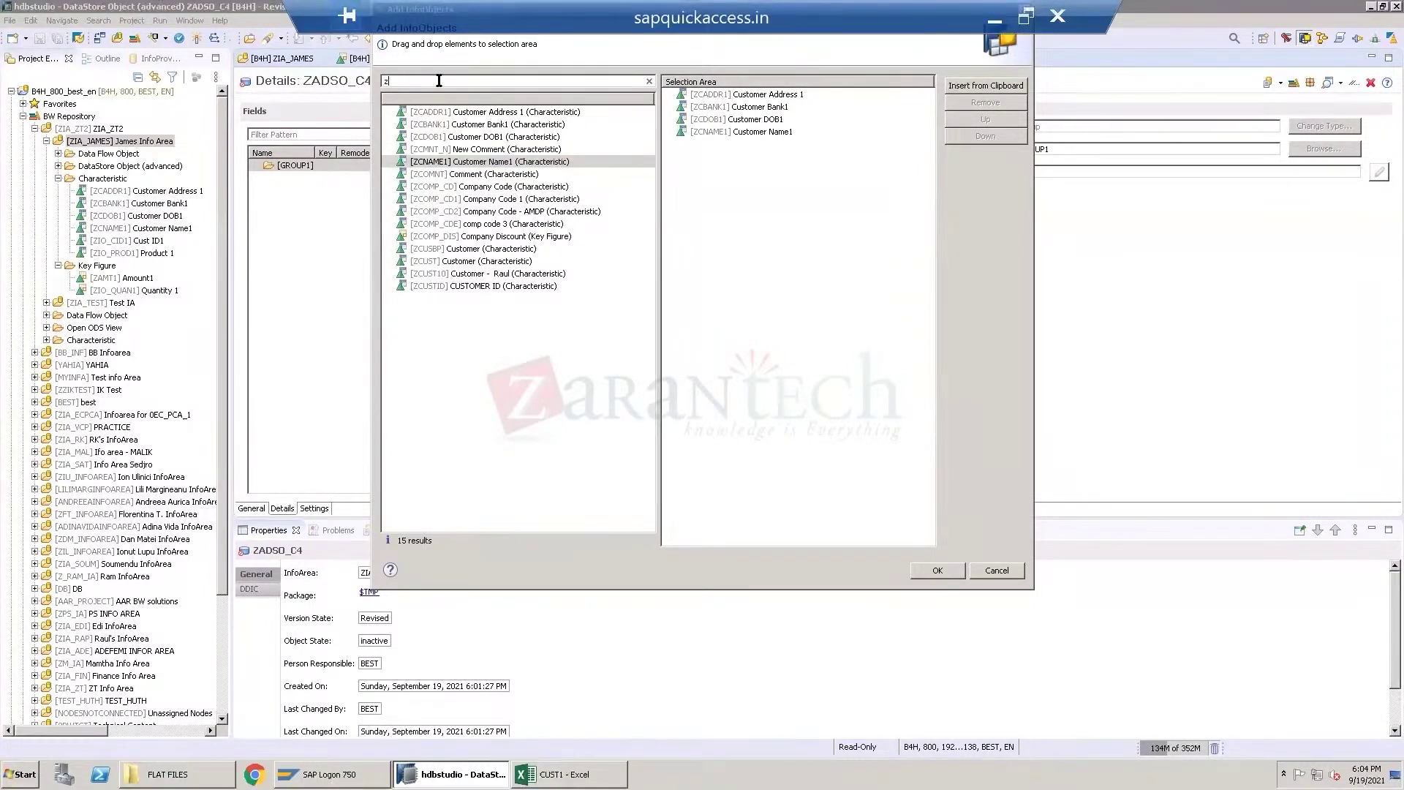
type("io")
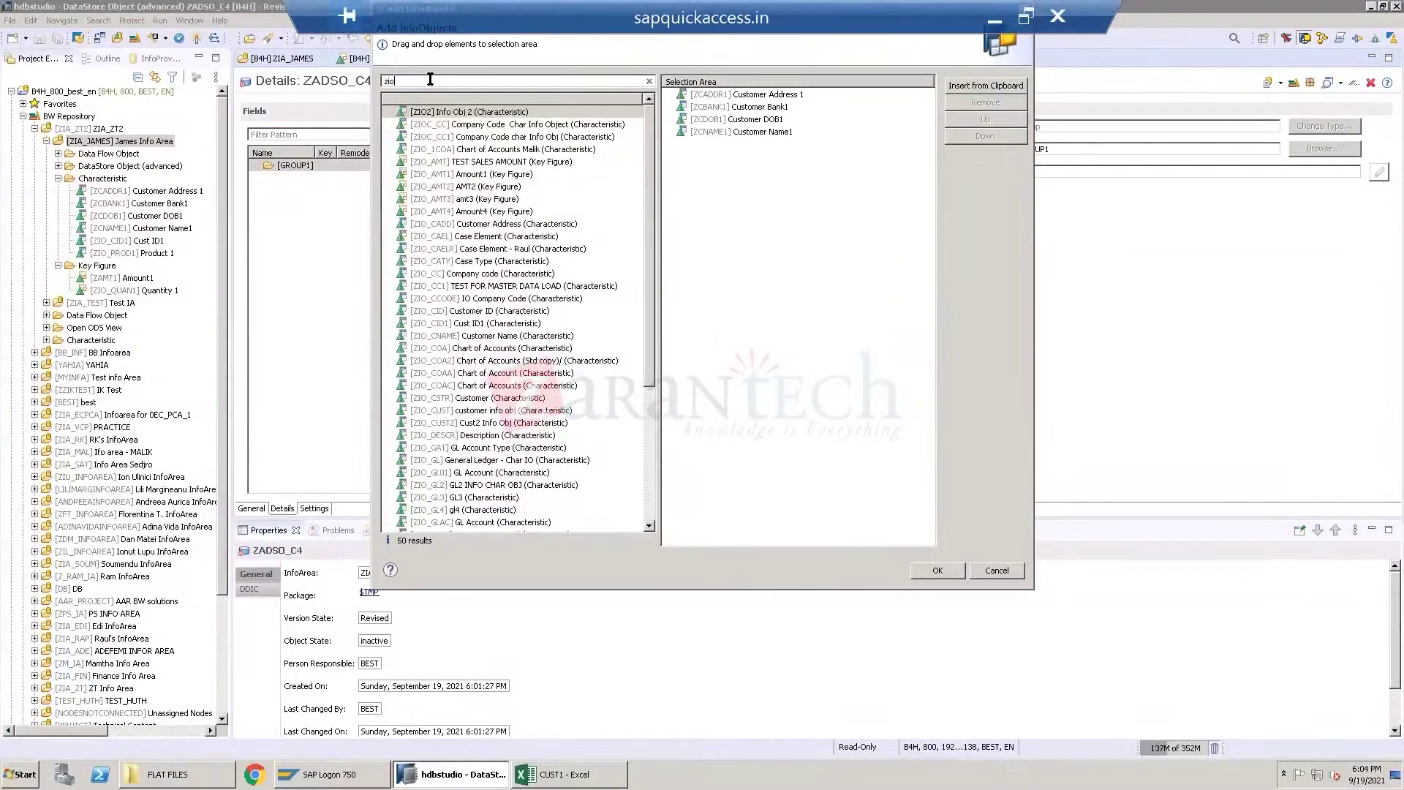
key("BackSpace")
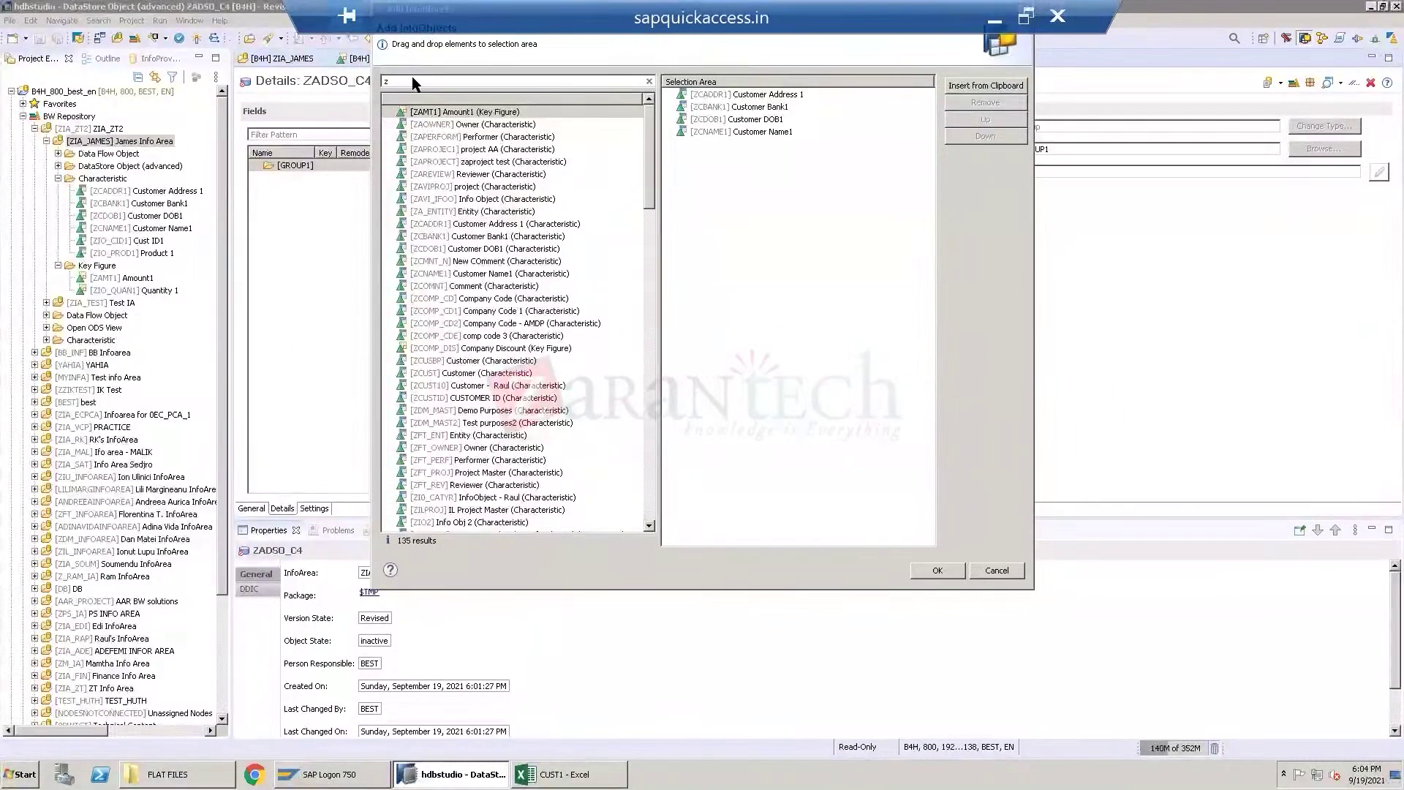
type("c")
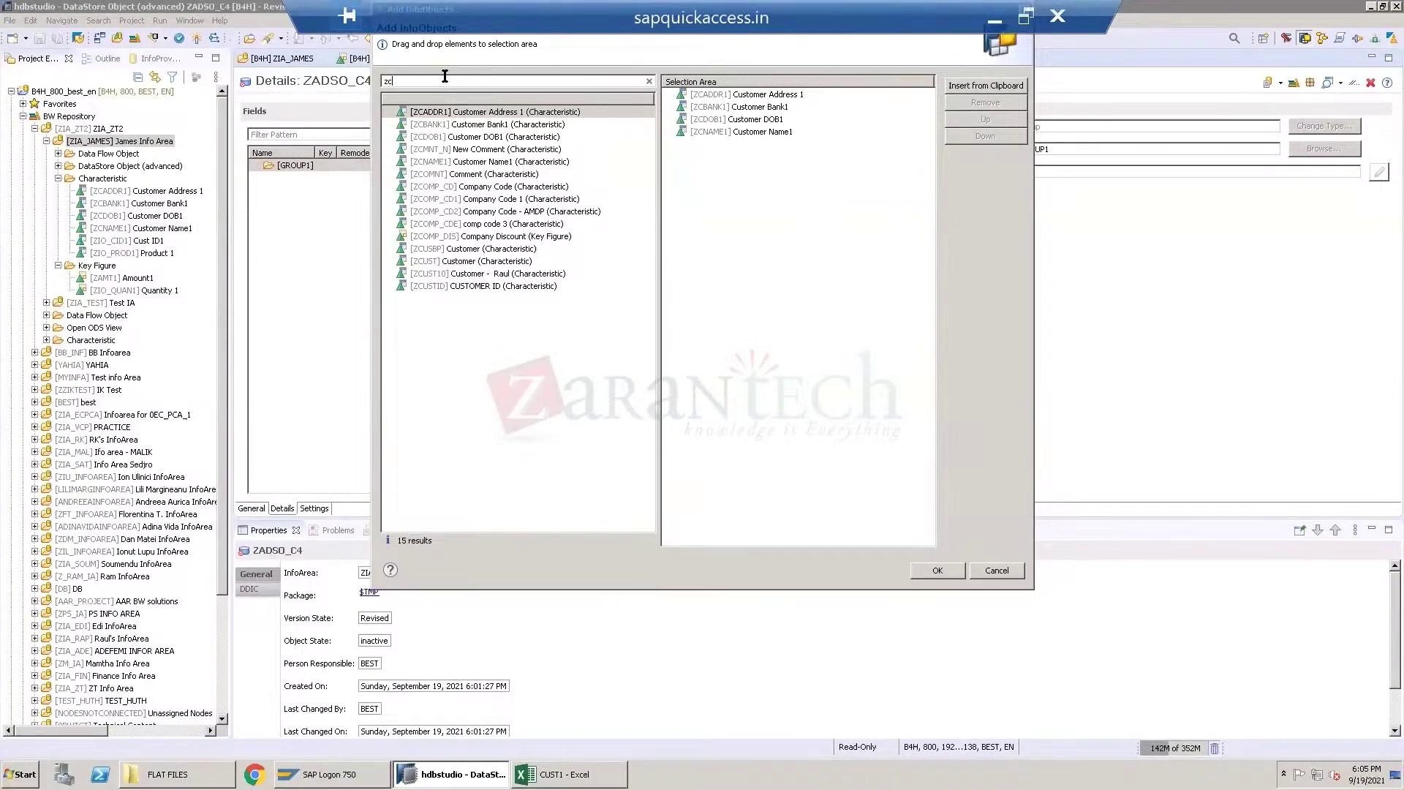
type("io")
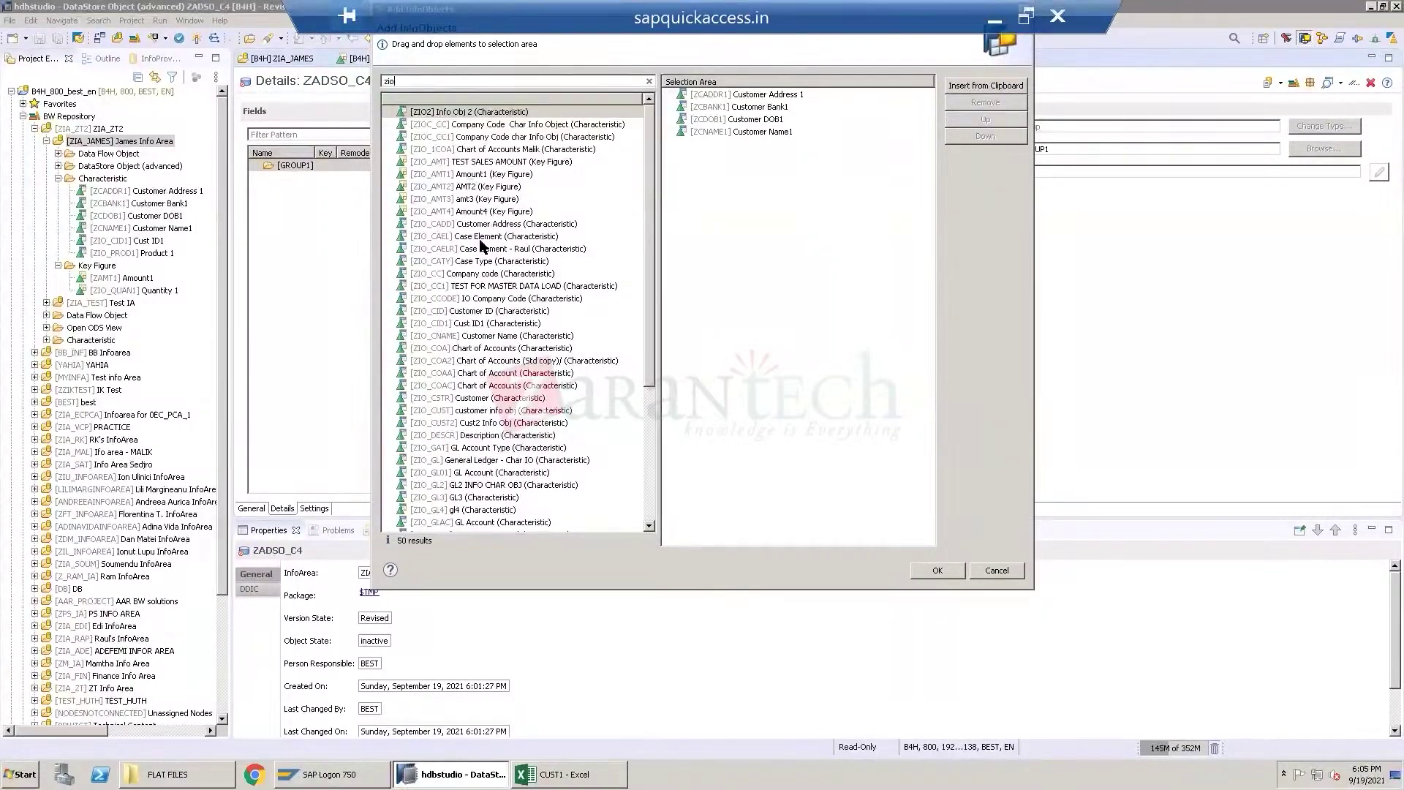
left_click(483, 326)
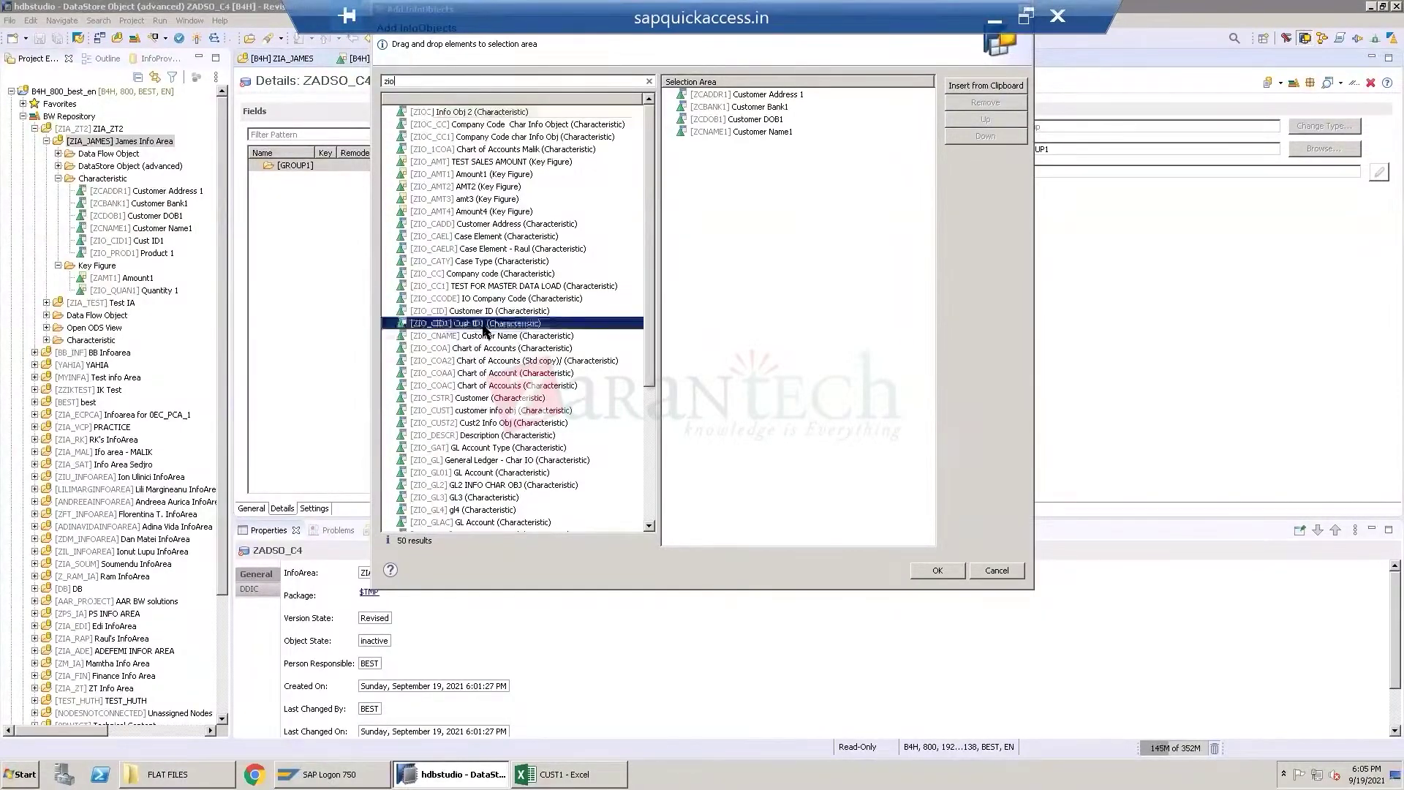
double_click(483, 327)
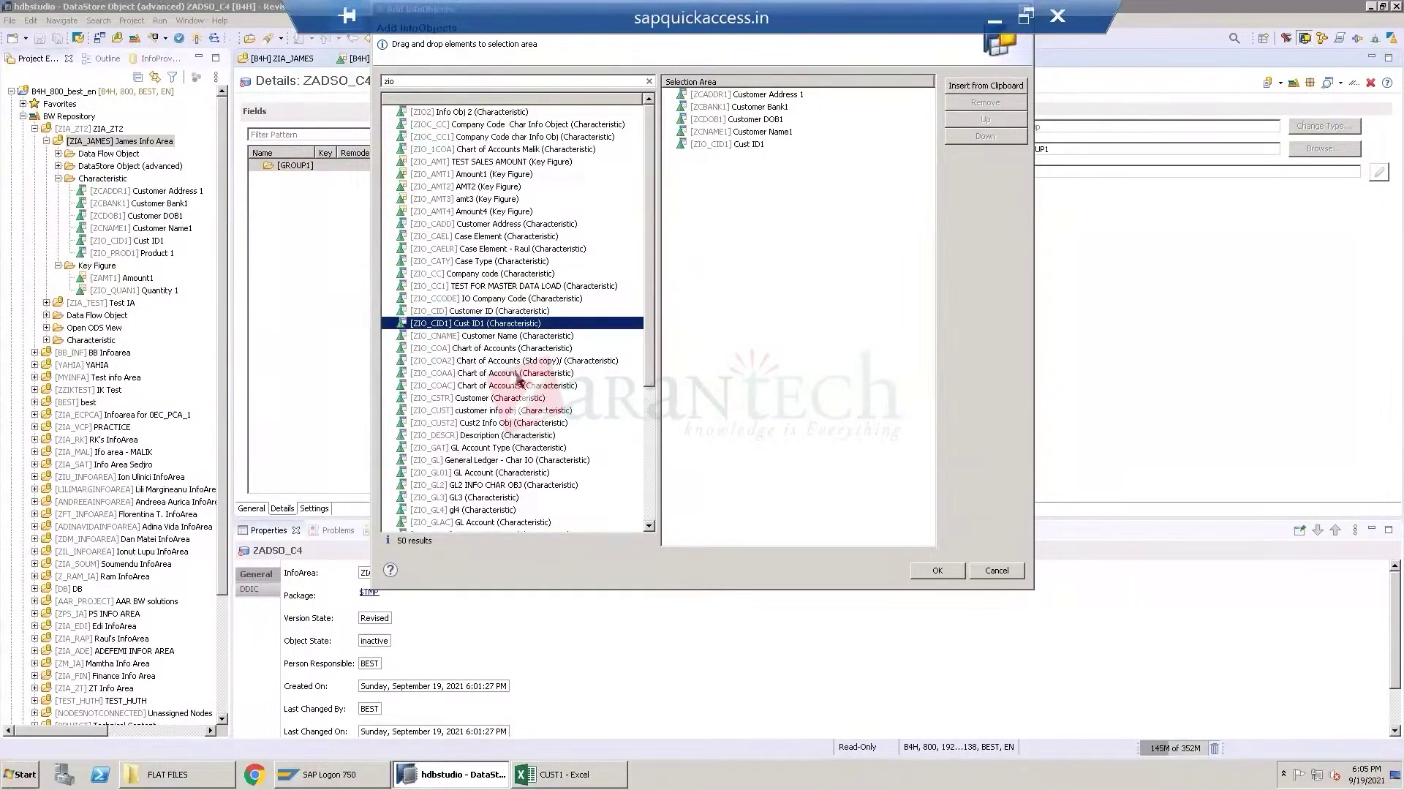
Add the characteristic ZIO_PROD1 (Product 1) and the key figure ZIO_QUAN1 (Quantity 1) to the selection.
scroll(506, 428, "down", 4)
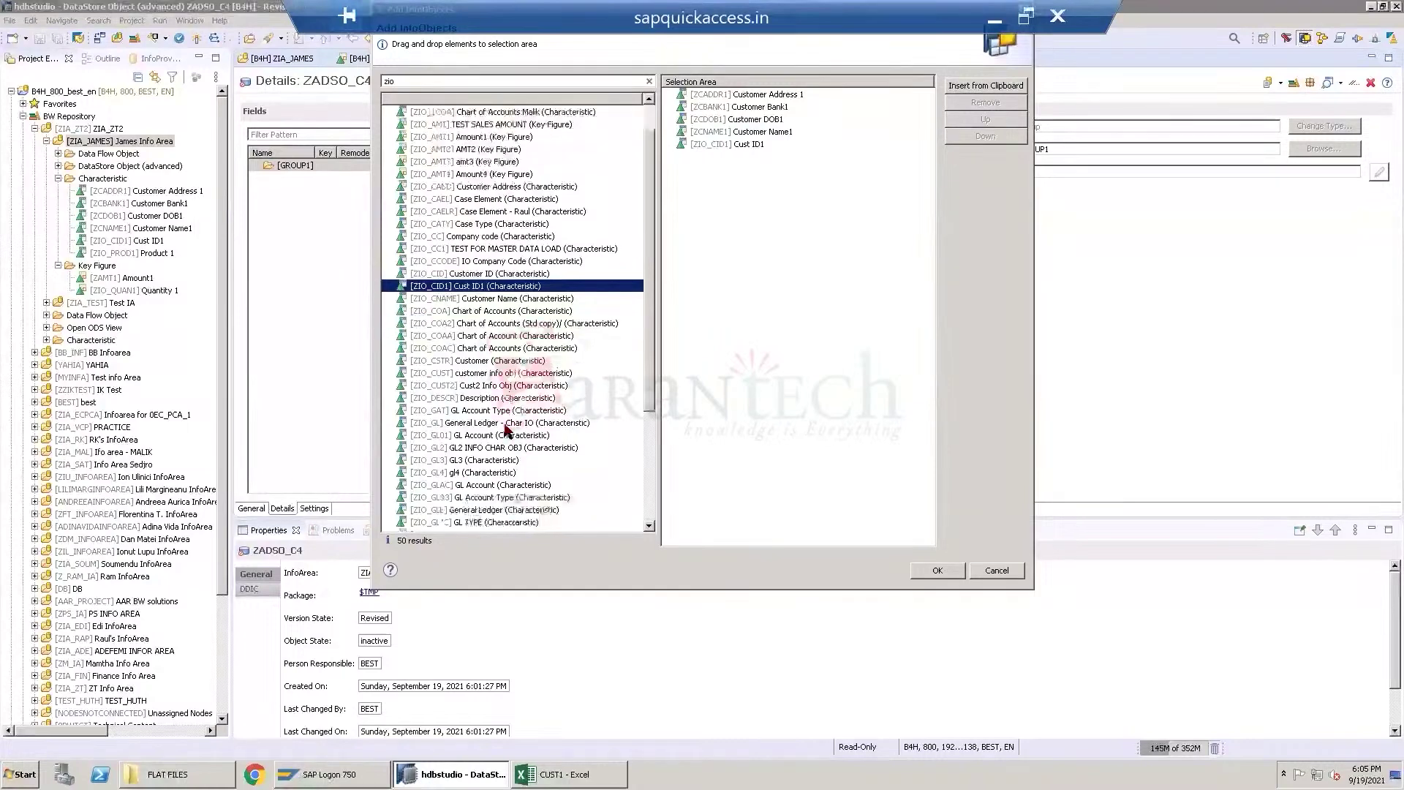
scroll(507, 428, "down", 1)
double_click(484, 422)
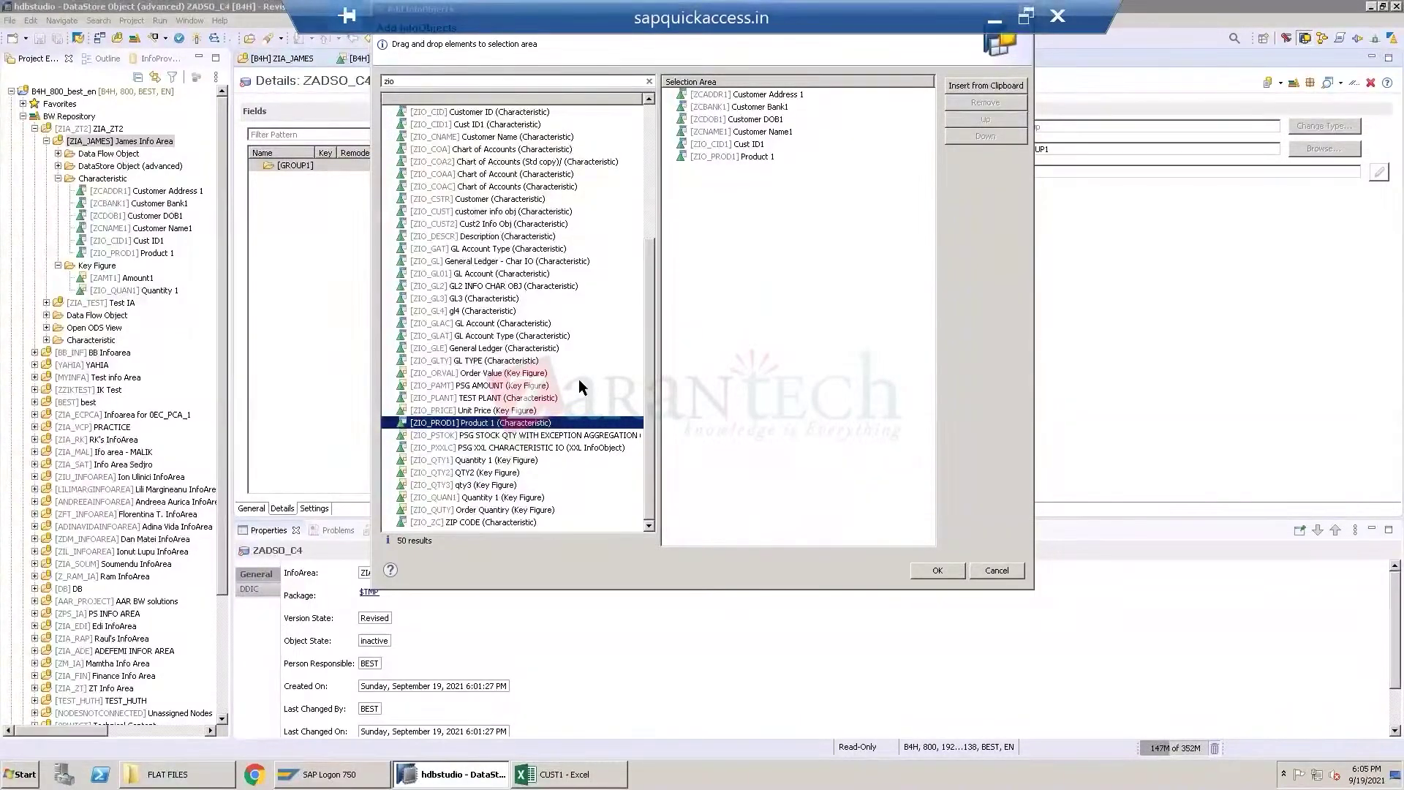
double_click(459, 497)
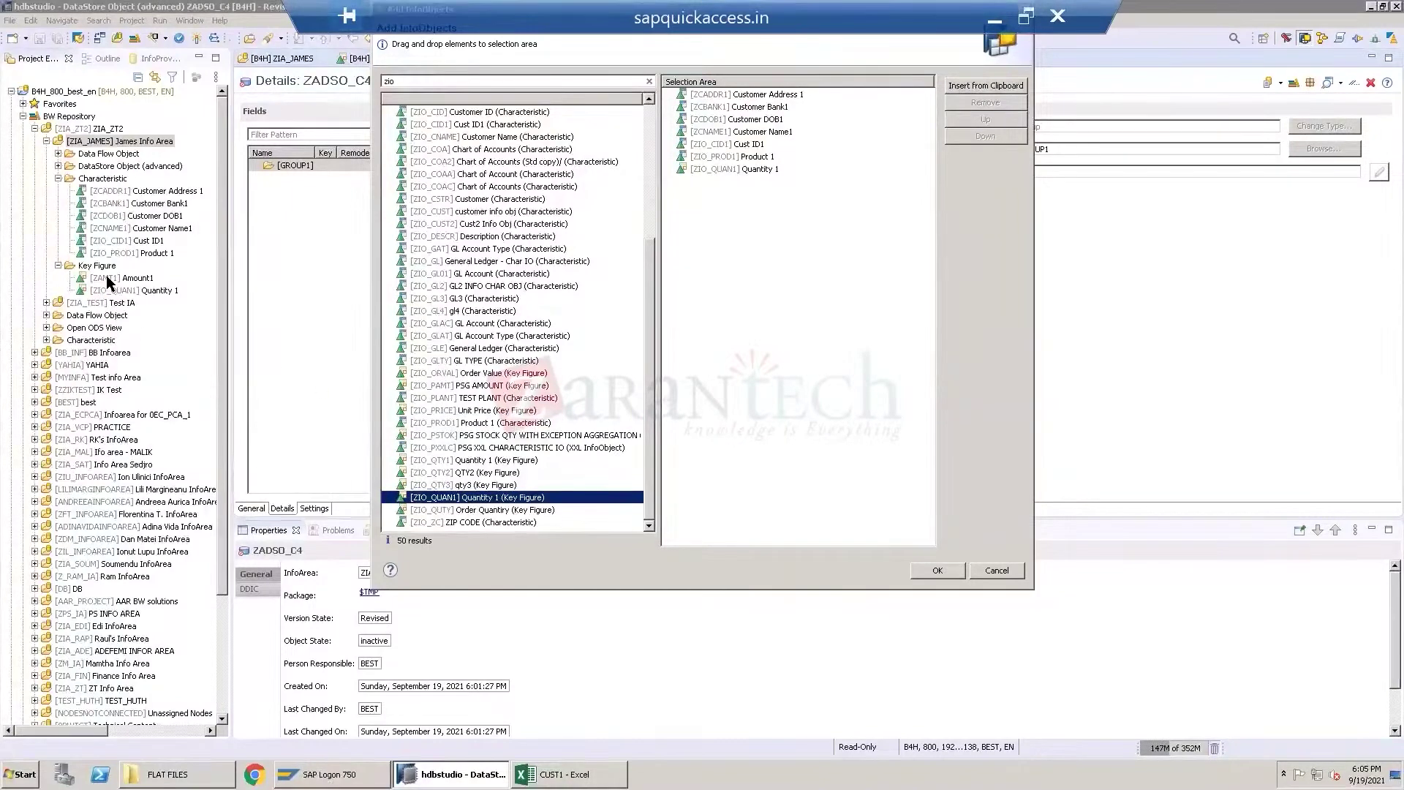
Find the key figure ZAMT1 (Amount1), add it to the selection, and insert all selected InfoObjects as fields of ZADSO_C4.
left_click(489, 79)
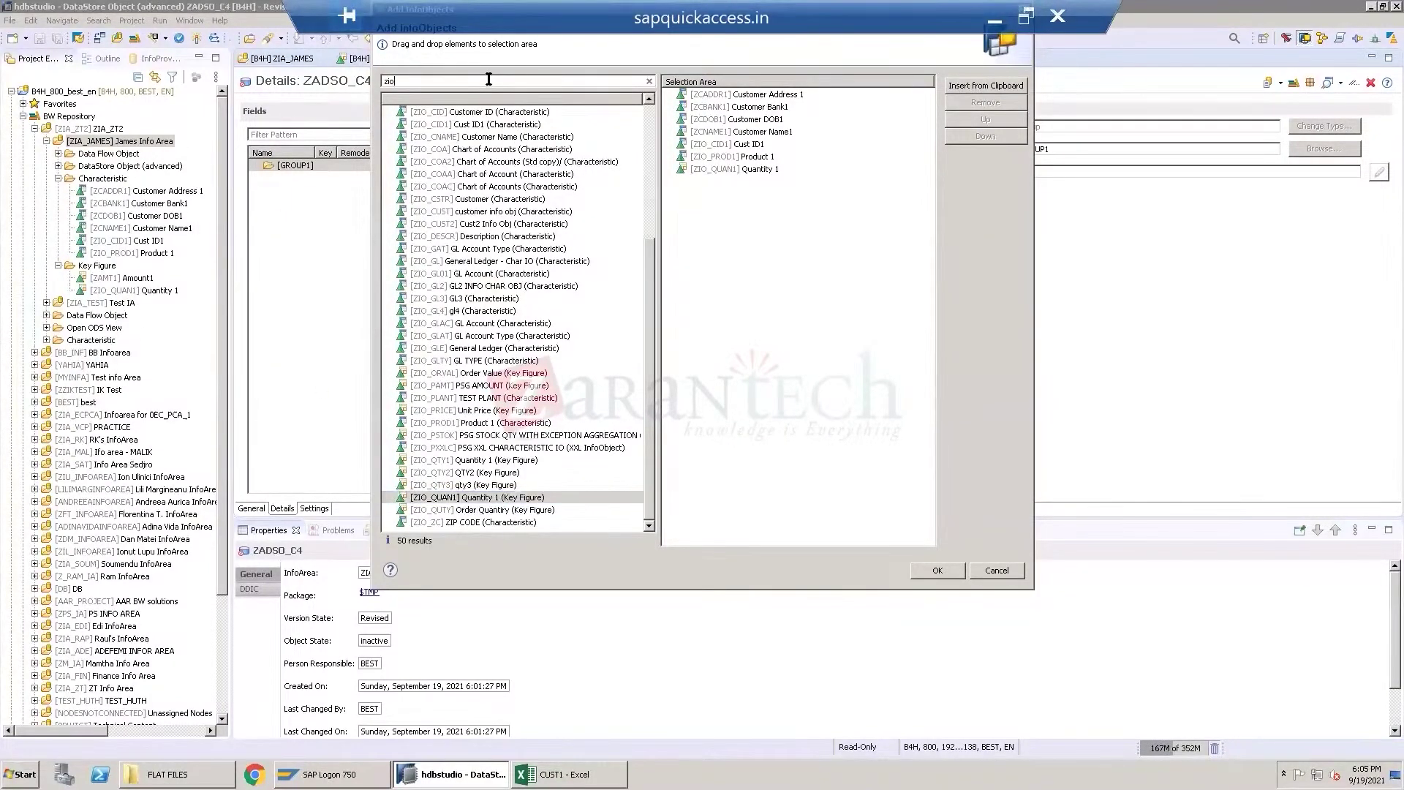
key("BackSpace")
key("BackSpace")
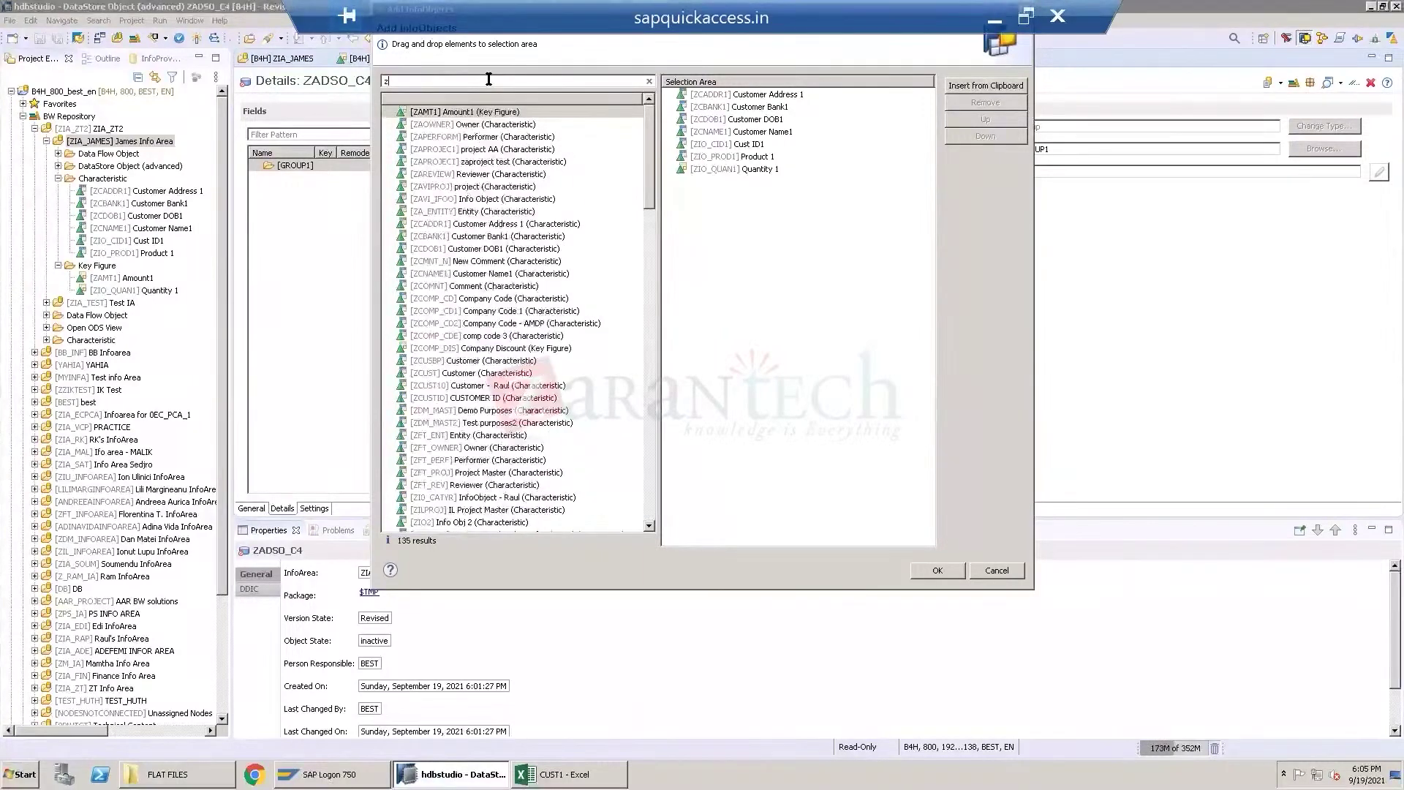
type("amt")
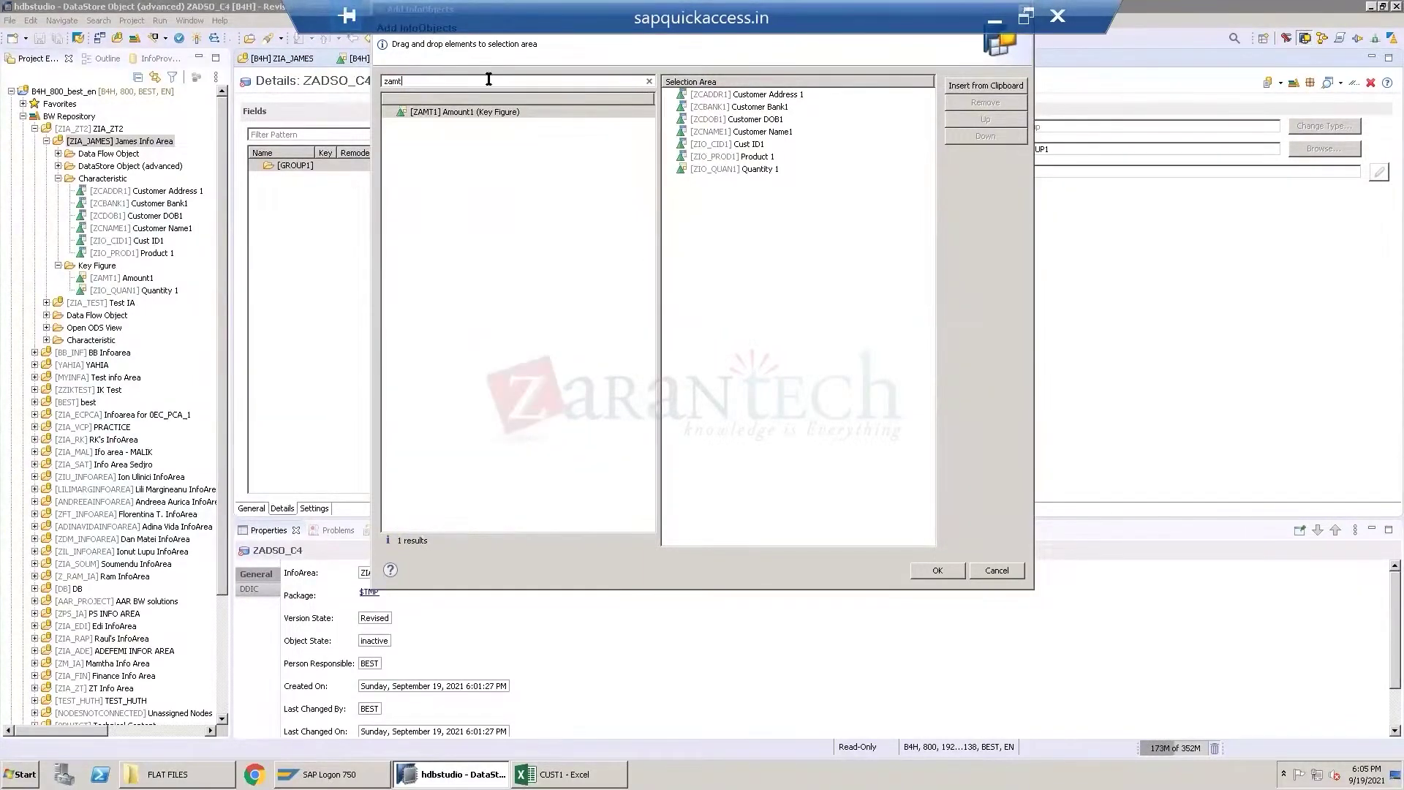
double_click(437, 114)
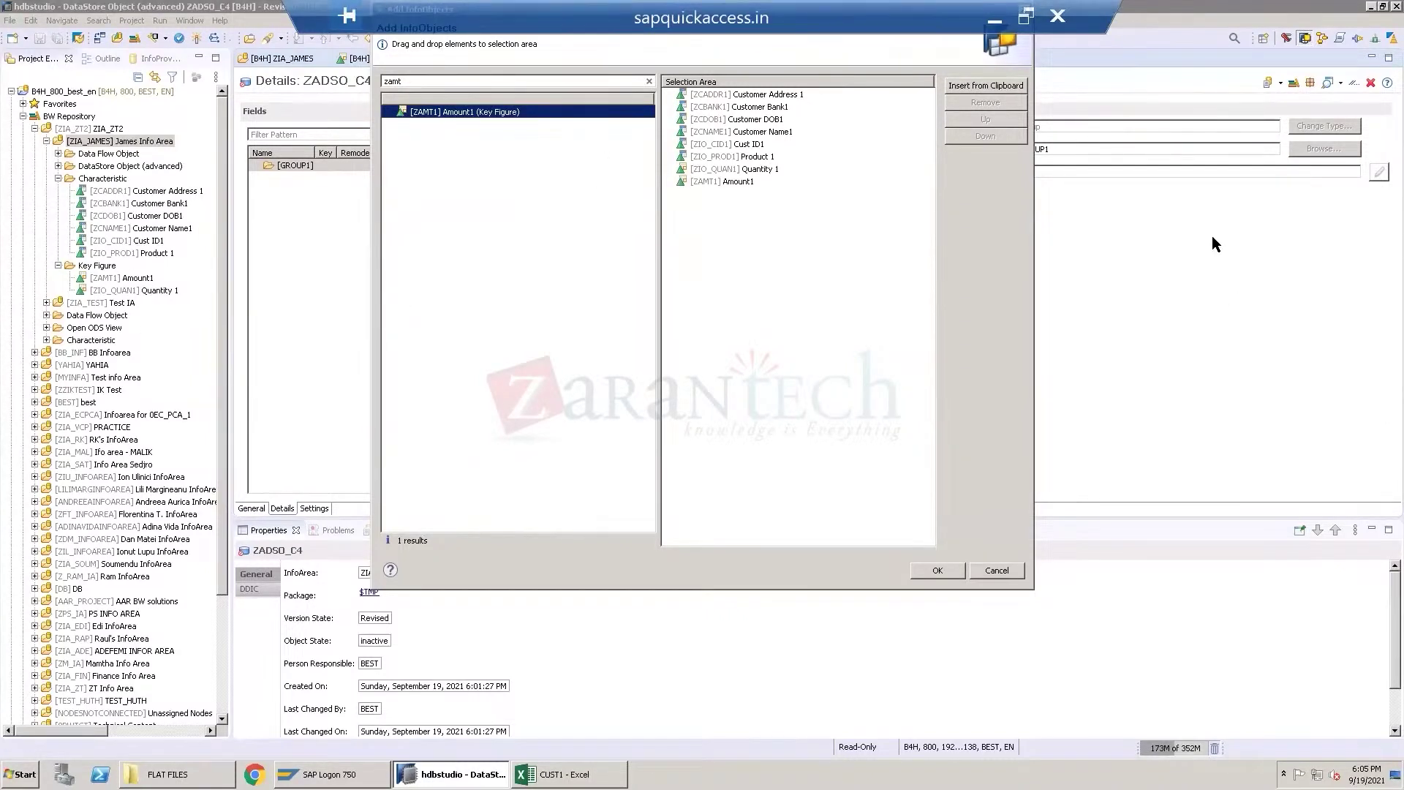
left_click(943, 571)
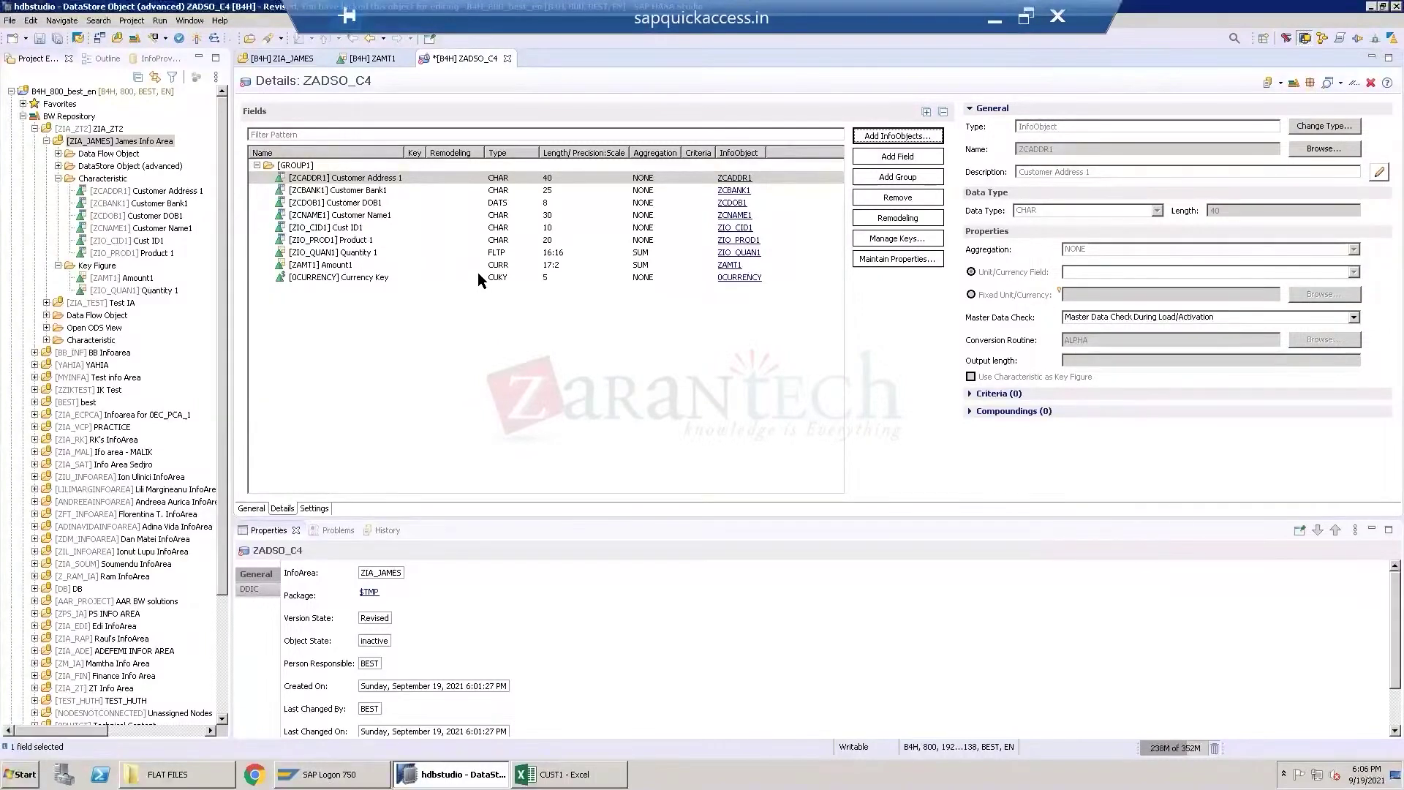
Define ZIO_CID1 (Cust ID1) and ZIO_PROD1 (Product 1) as the key fields of ZADSO_C4, in that order.
left_click(356, 228)
left_click(357, 229)
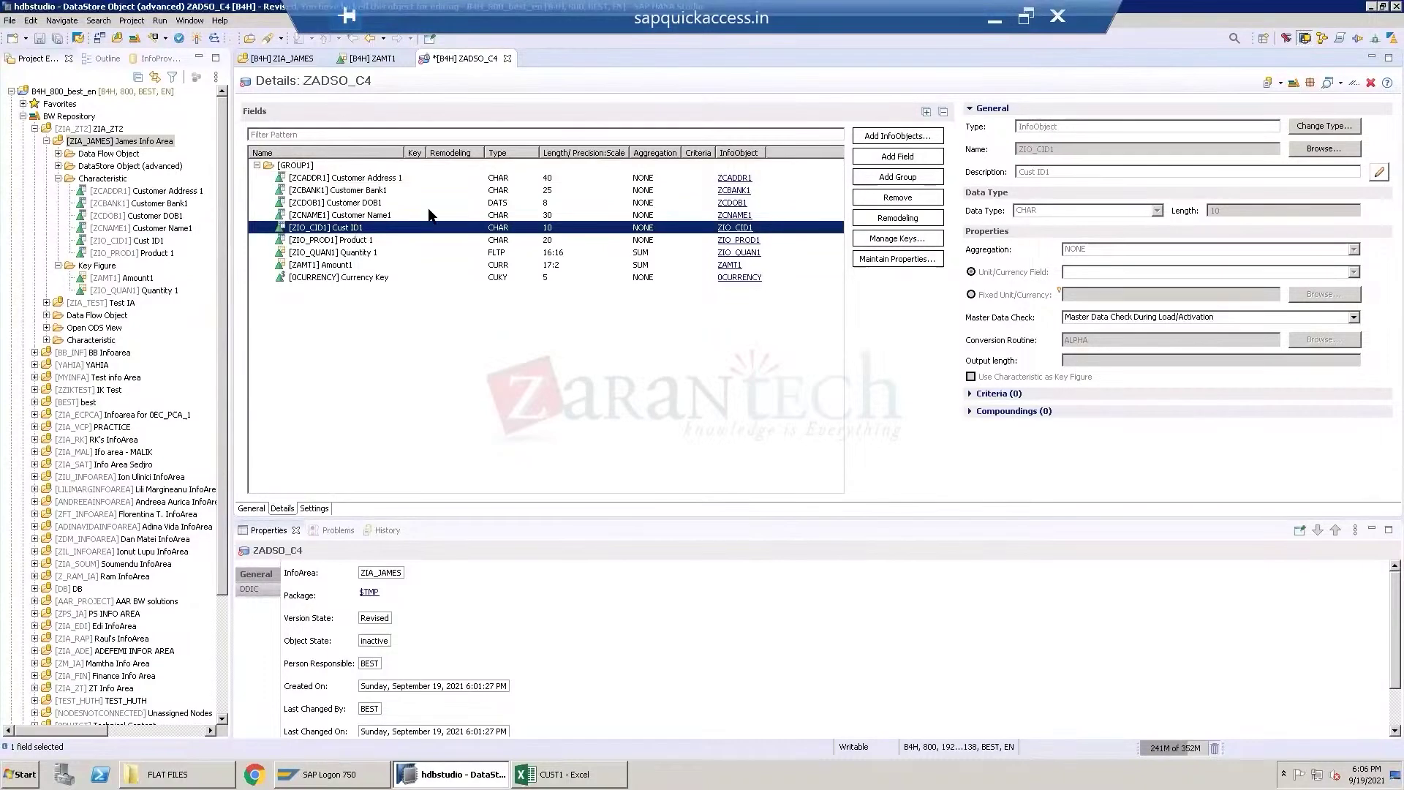
left_click(898, 239)
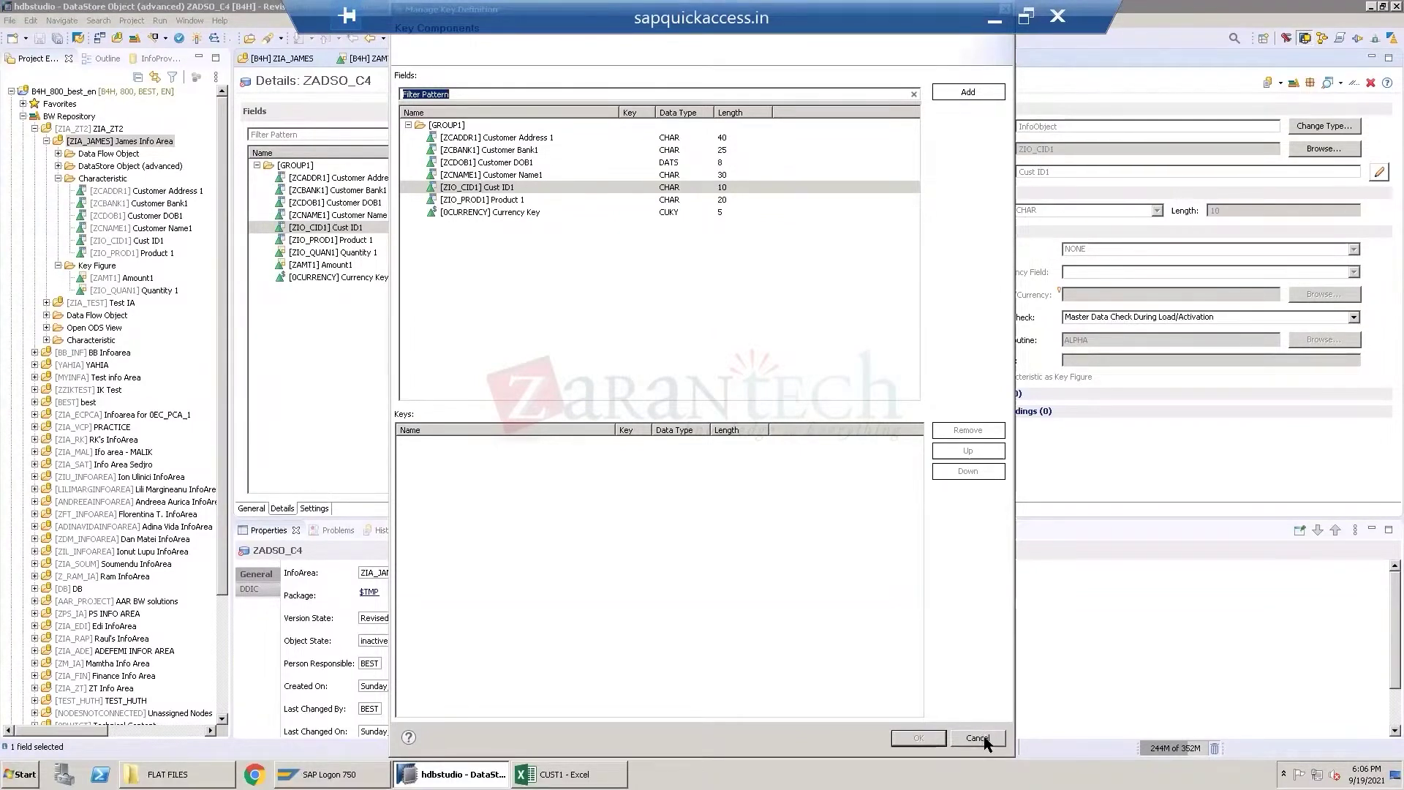
double_click(495, 192)
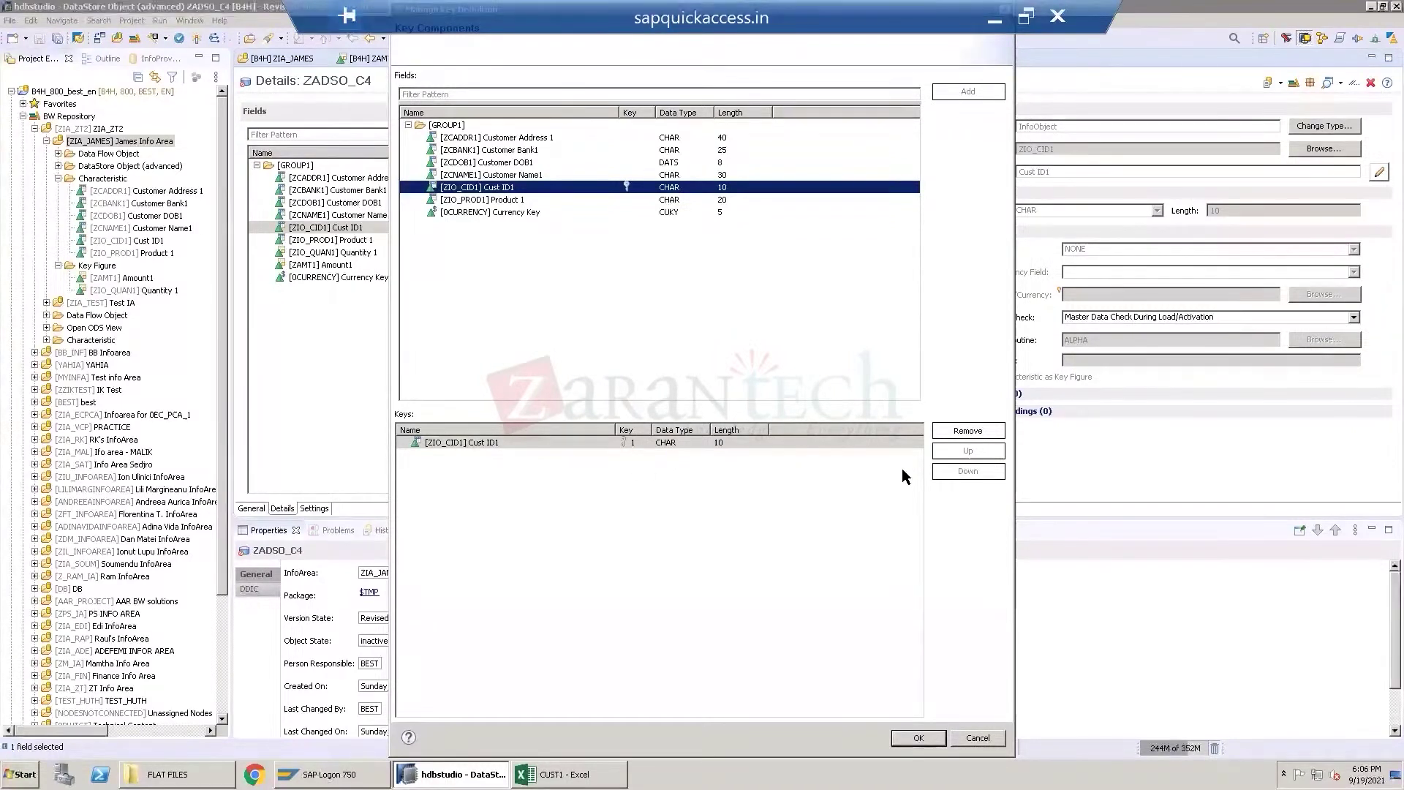
double_click(487, 199)
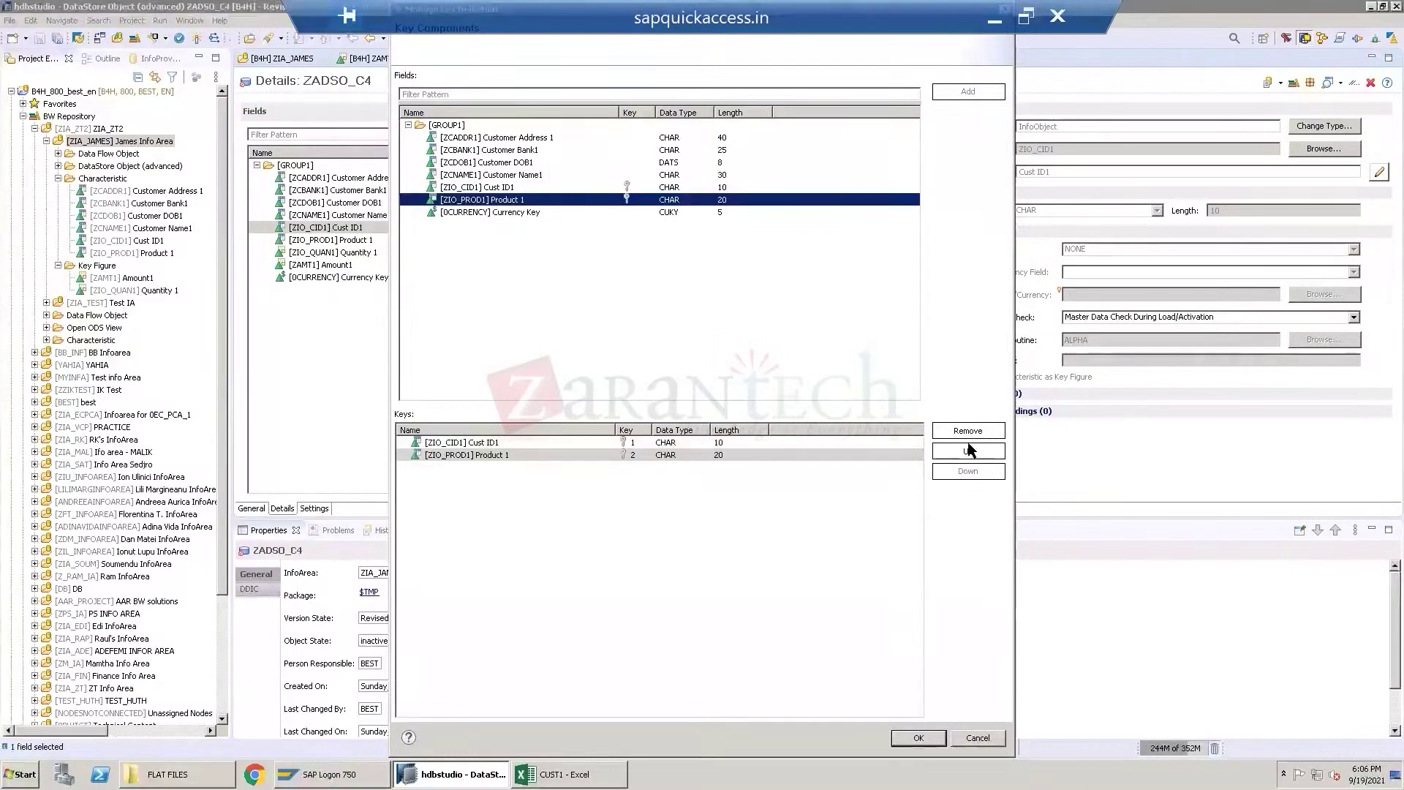
left_click(918, 737)
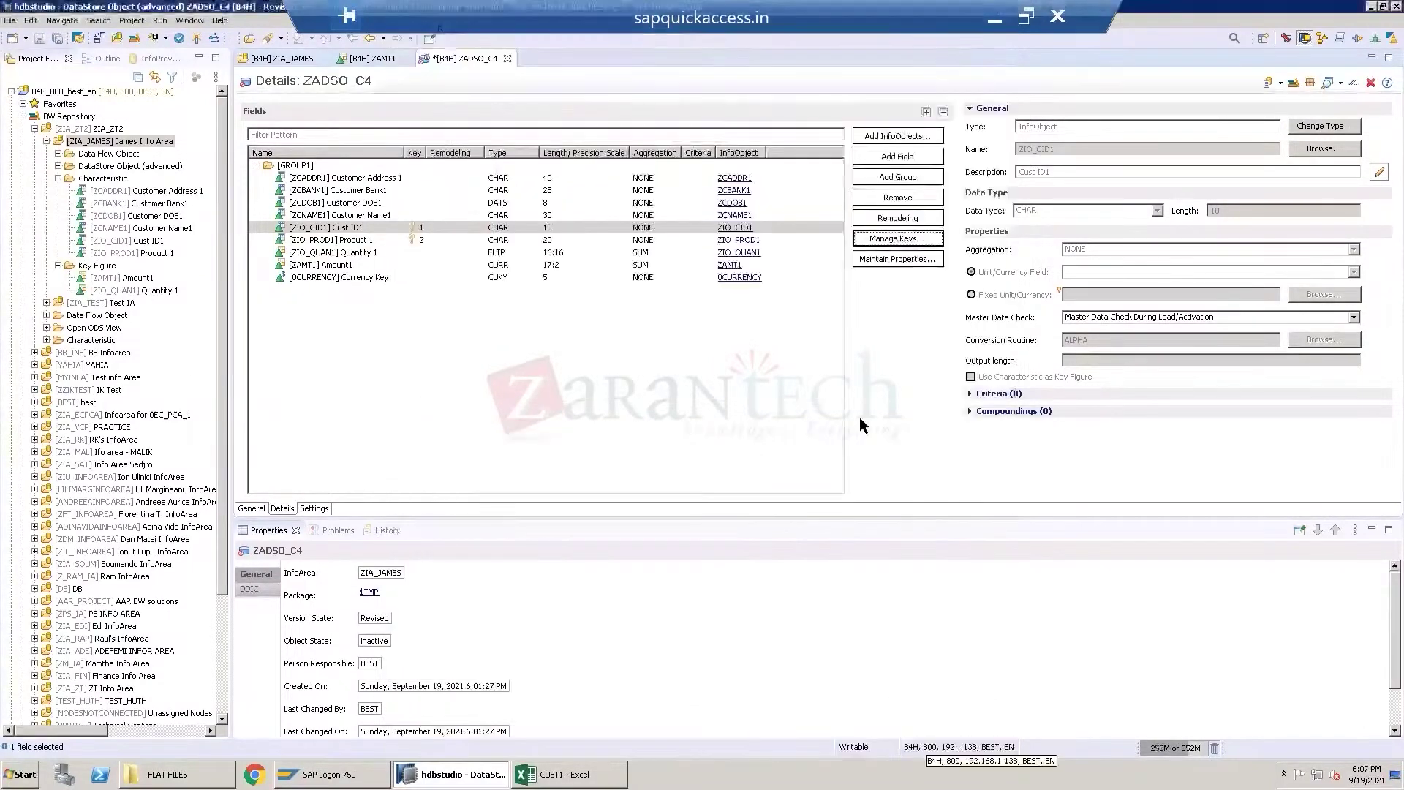
Remove ZIO_PROD1 (Product 1) from the key of ZADSO_C4, keeping it as a regular field.
left_click(410, 239)
right_click(411, 239)
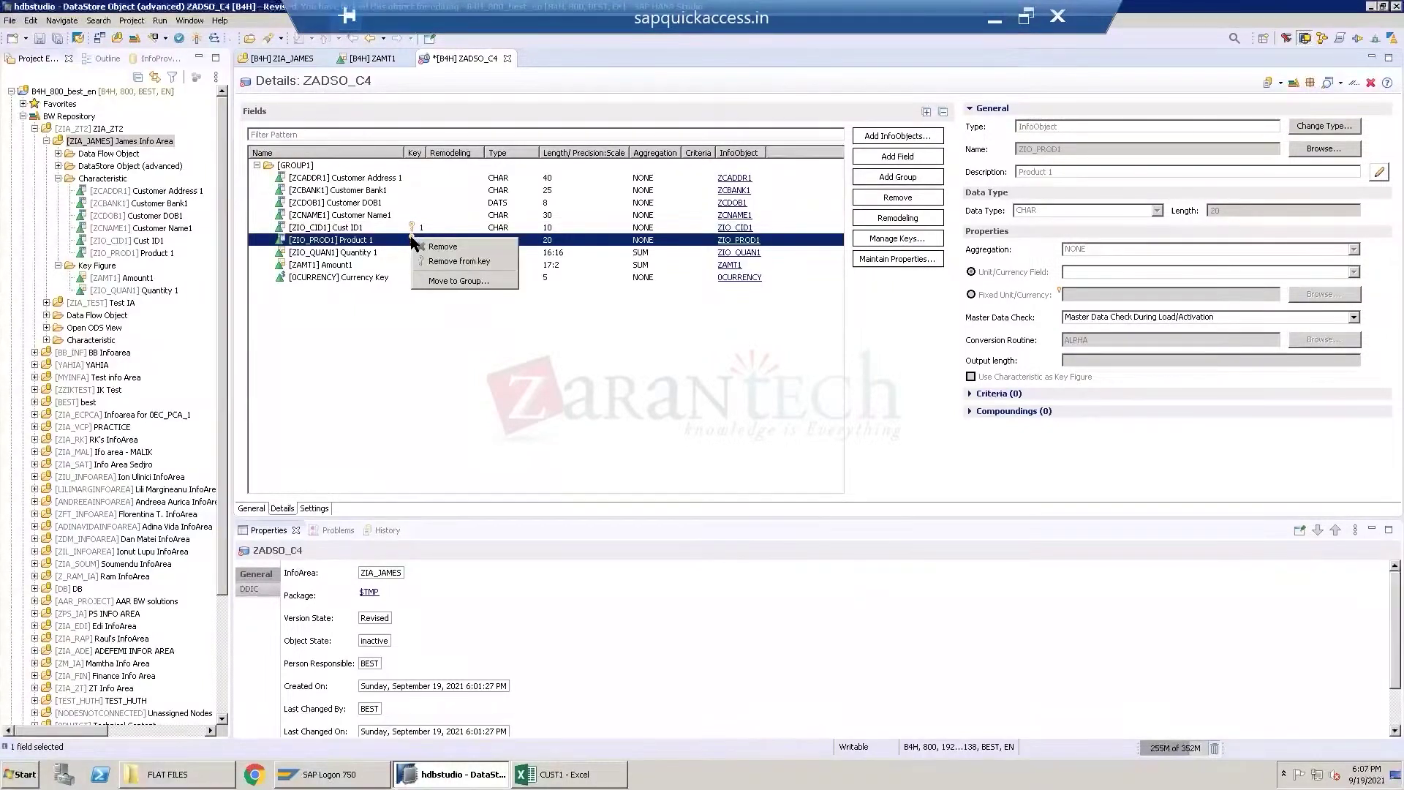
left_click(450, 261)
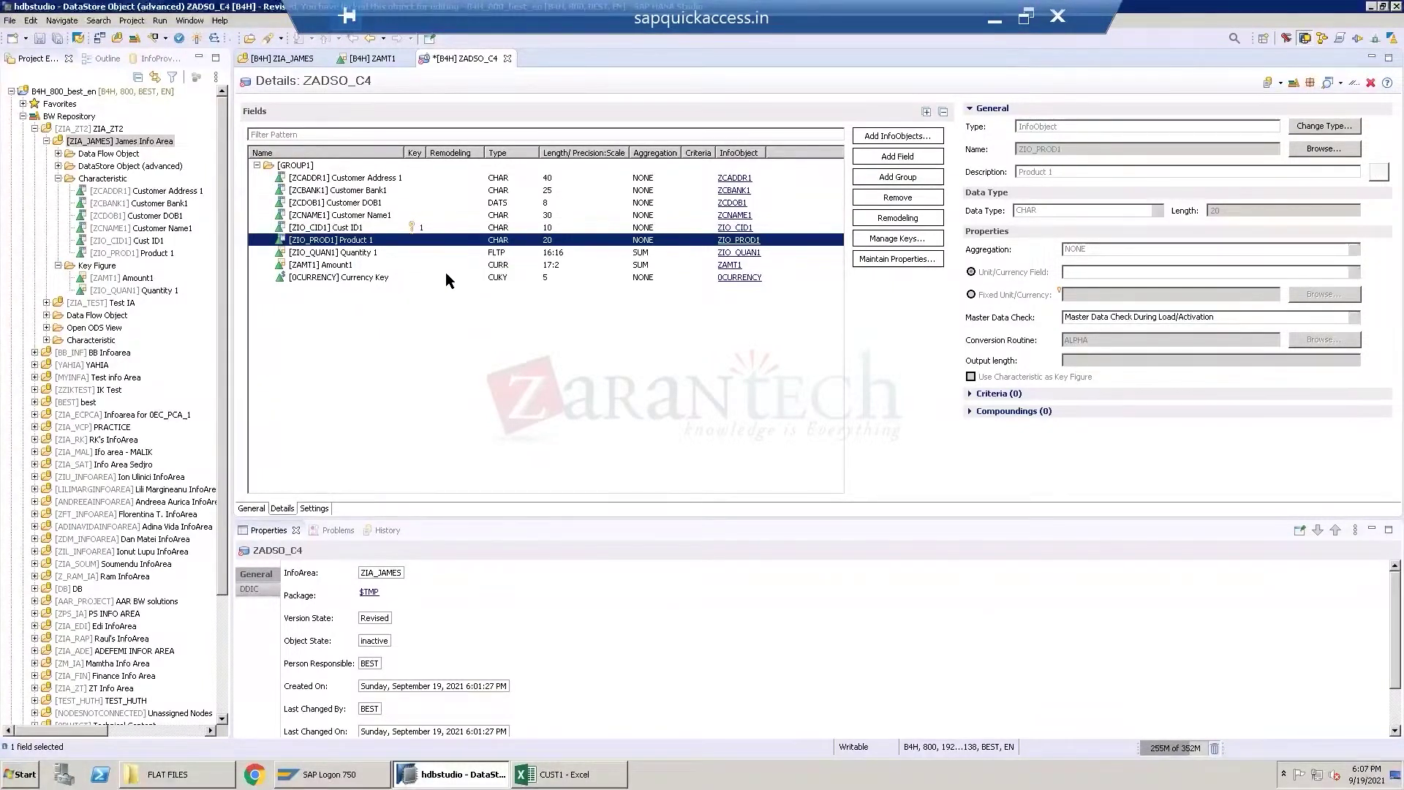
Add ZIO_PROD1 (Product 1) back to the key of ZADSO_C4 as the second key field.
right_click(426, 241)
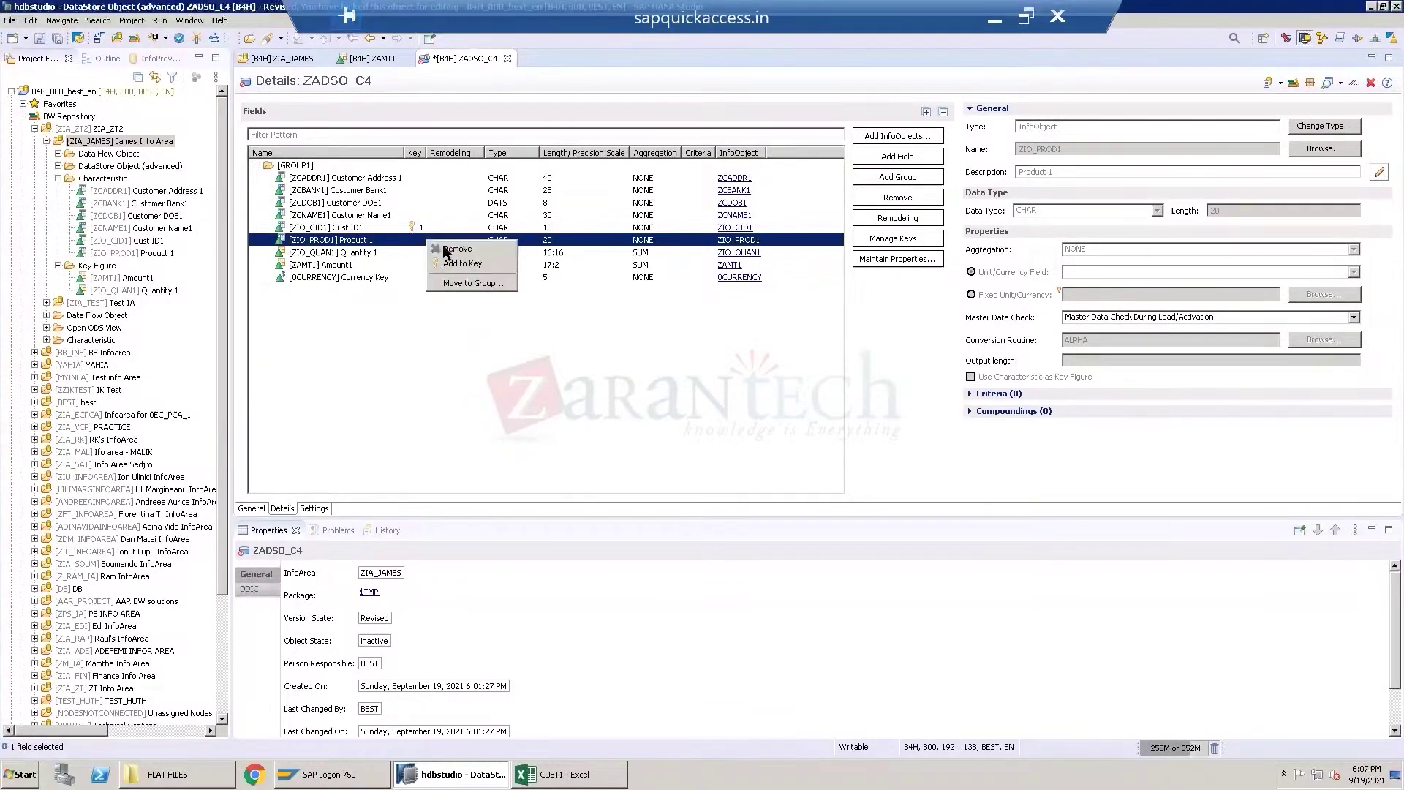
left_click(461, 265)
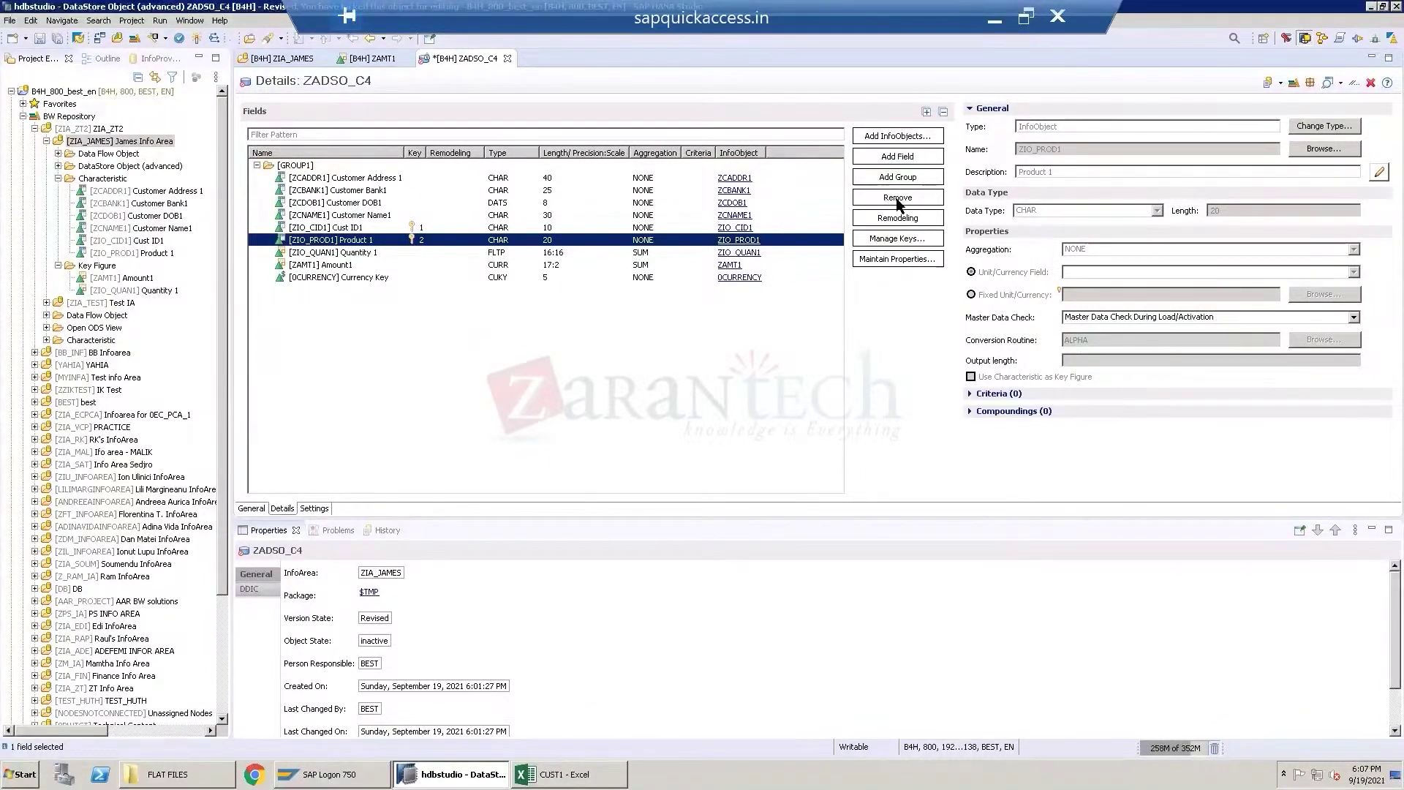
Add ZCNAME1 (Customer Name1) as a third key through Manage Keys and take it out of the key list again.
left_click(915, 242)
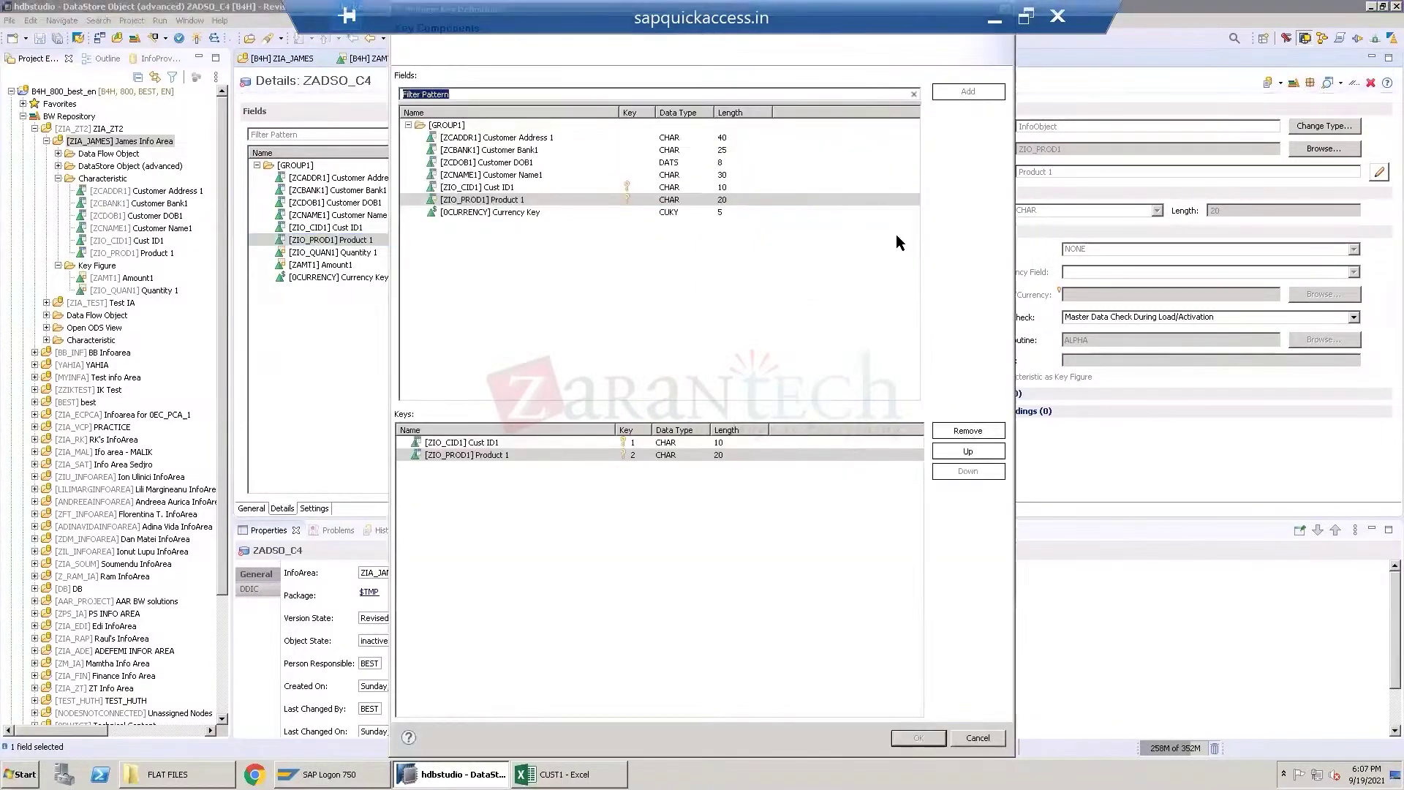
double_click(516, 175)
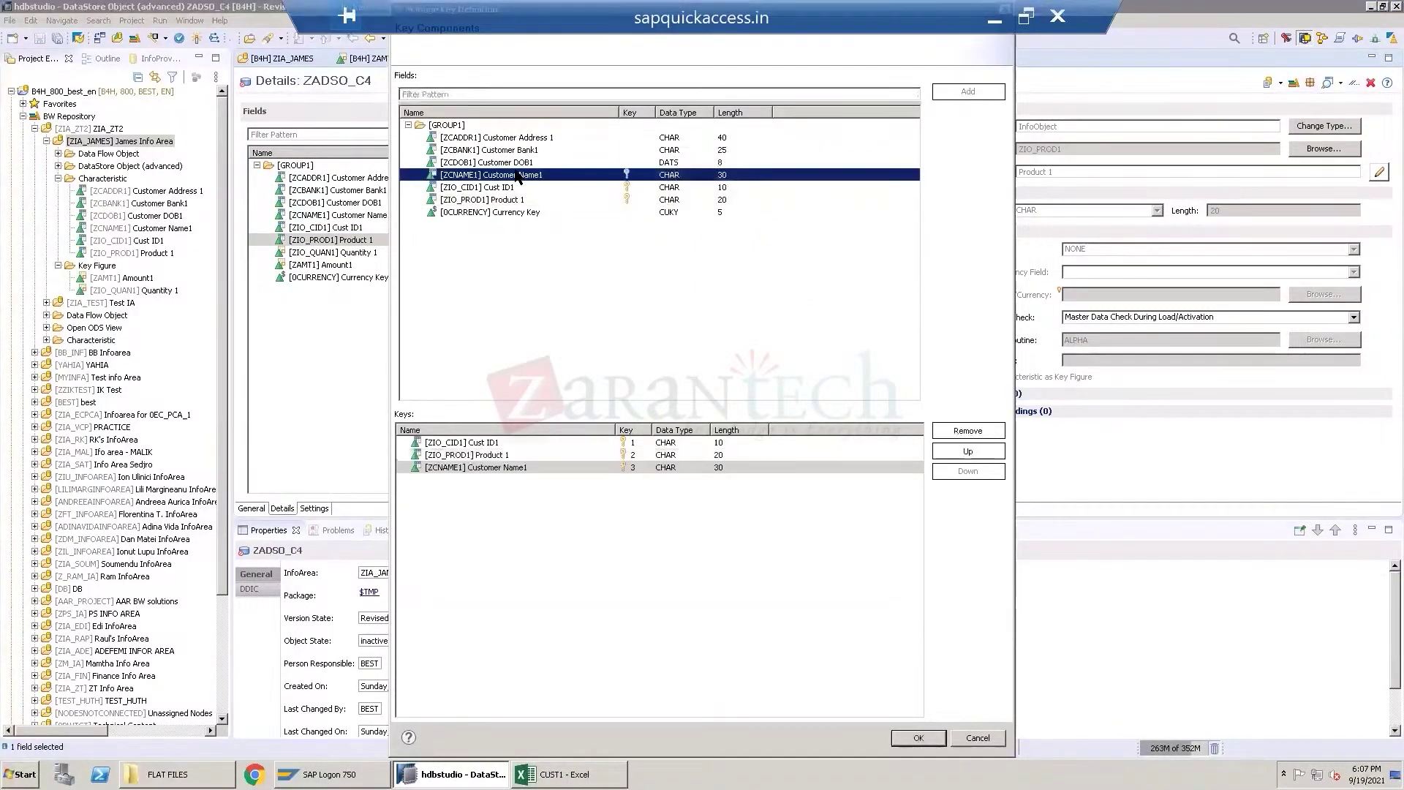
left_click(989, 432)
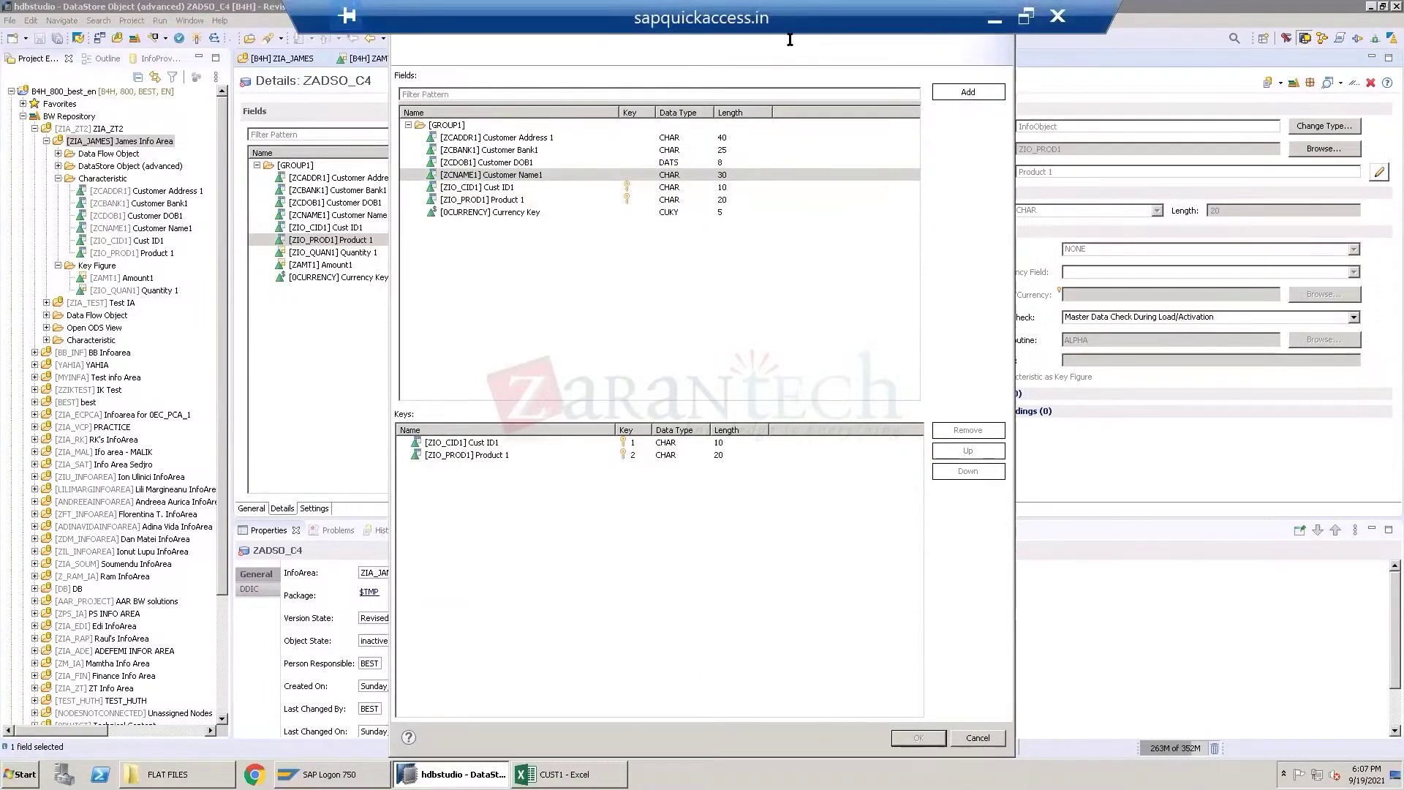
left_click(918, 737)
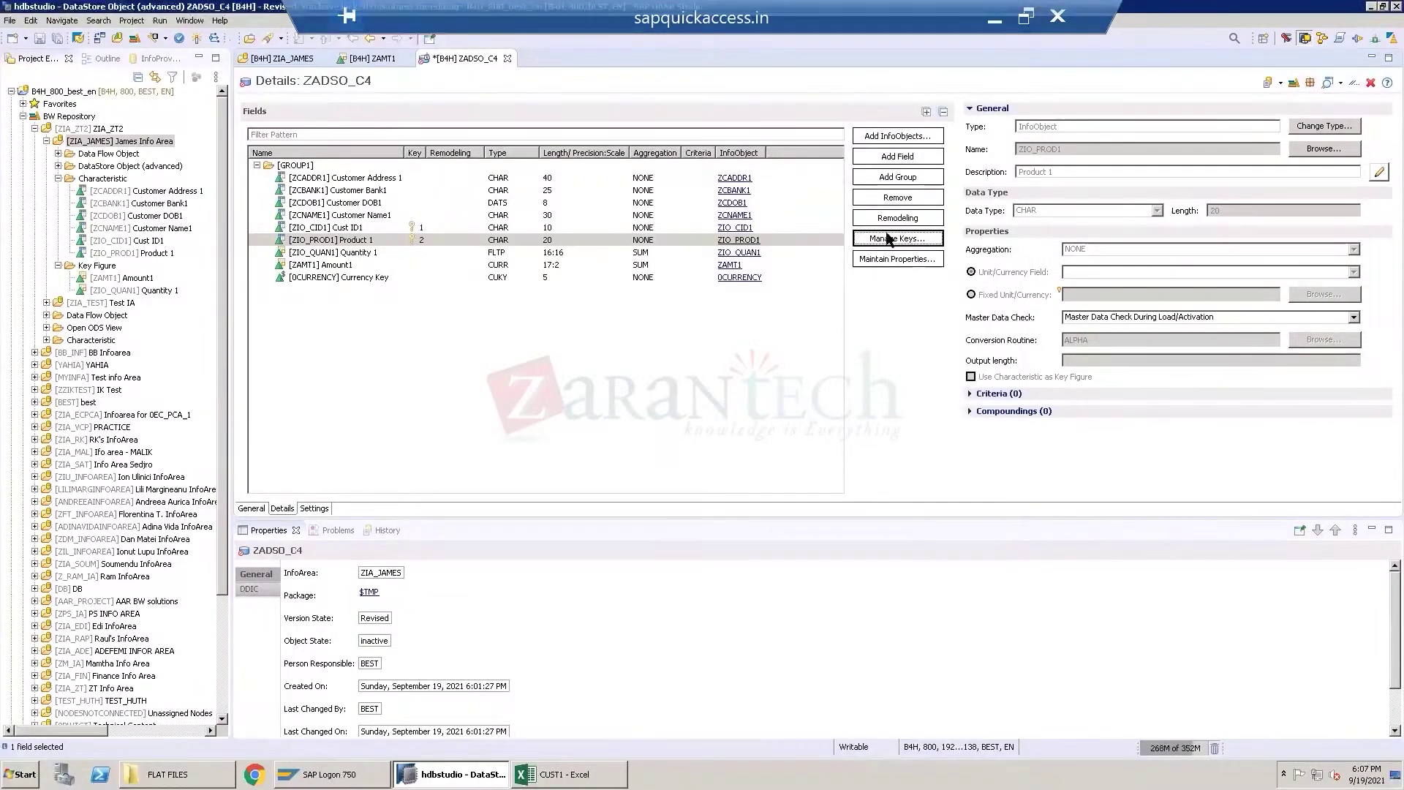
Add ZCDOB1 (Customer DOB1) to the key of ZADSO_C4 as the third key field.
left_click(387, 204)
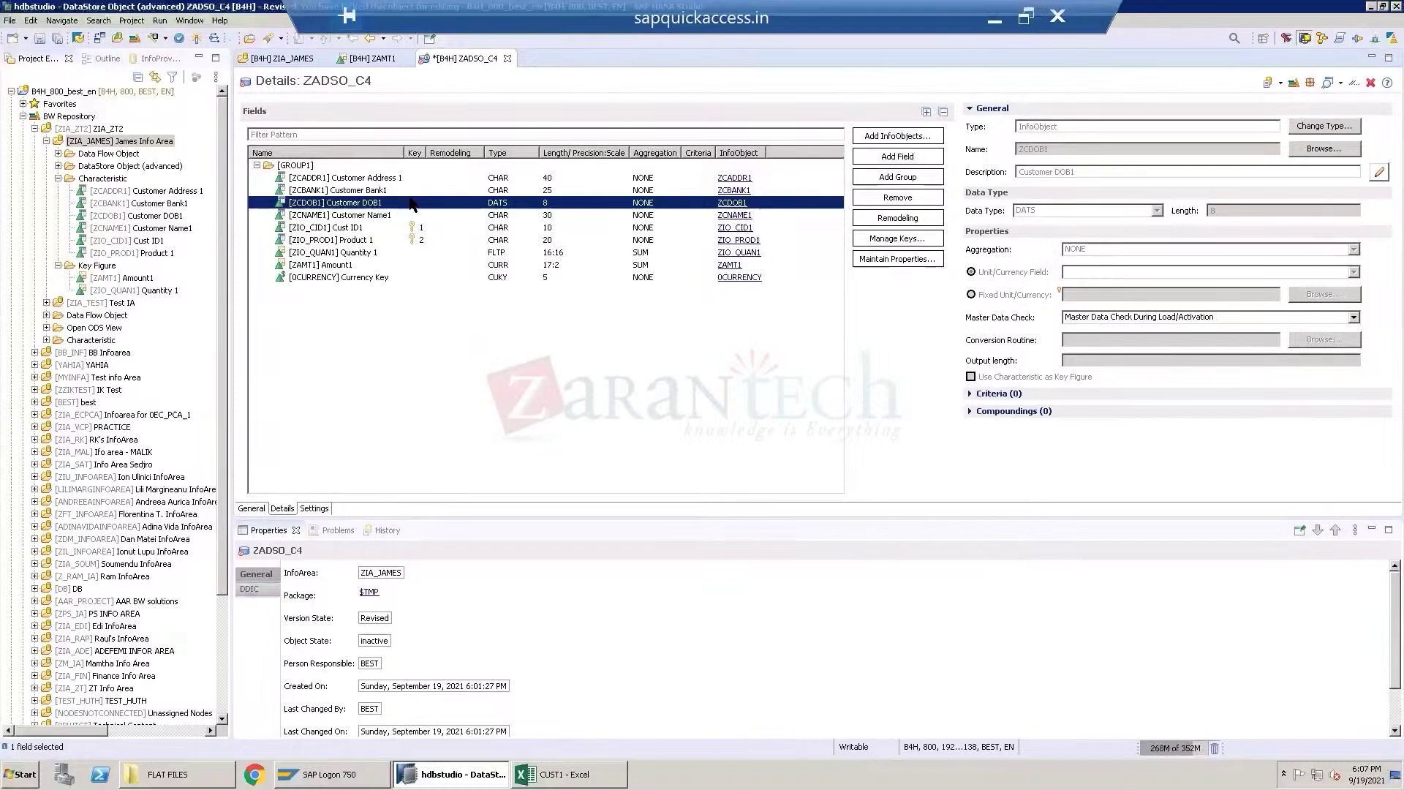
right_click(412, 204)
left_click(446, 221)
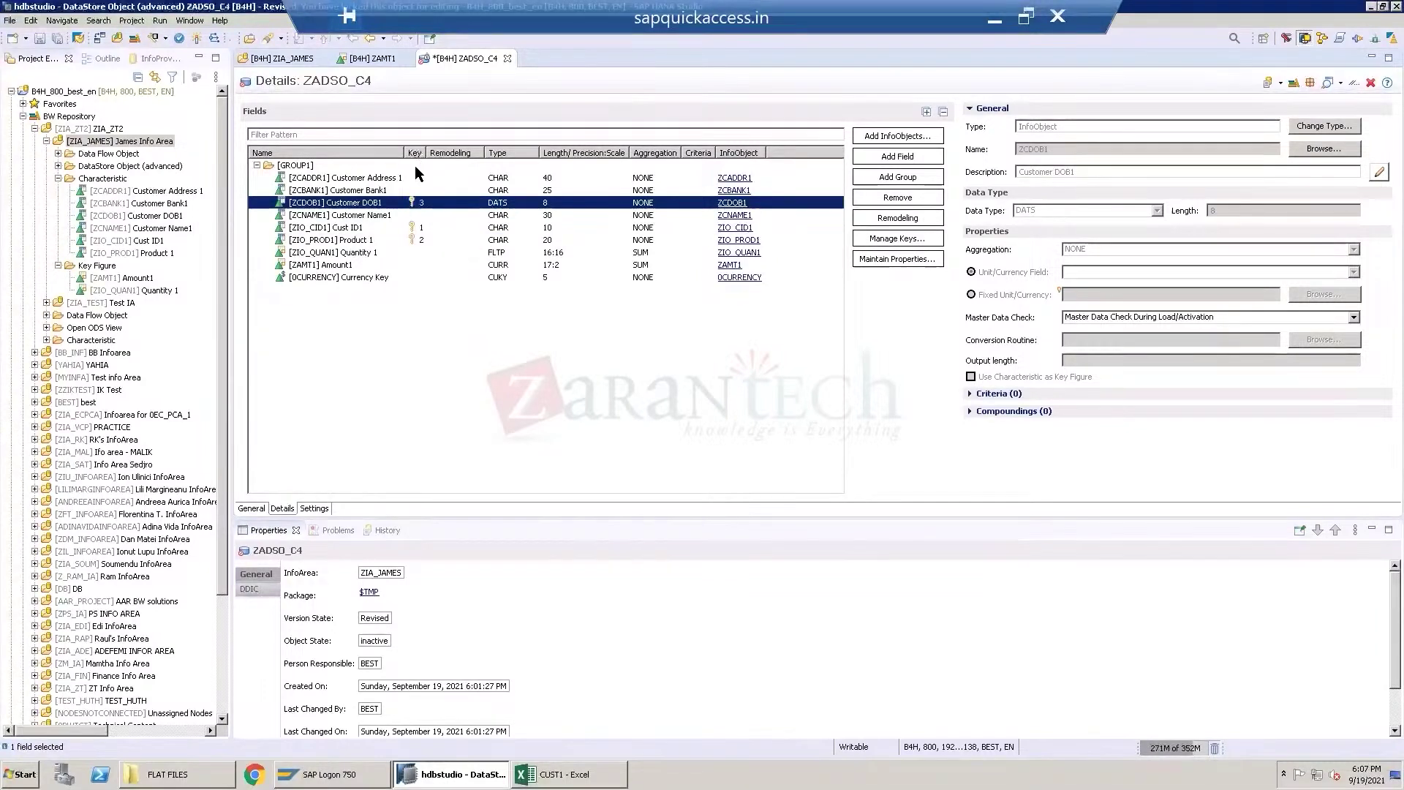
Check which operations are offered for the key figure ZAMT1 (Amount1), looking for a way to add it to the key.
right_click(459, 179)
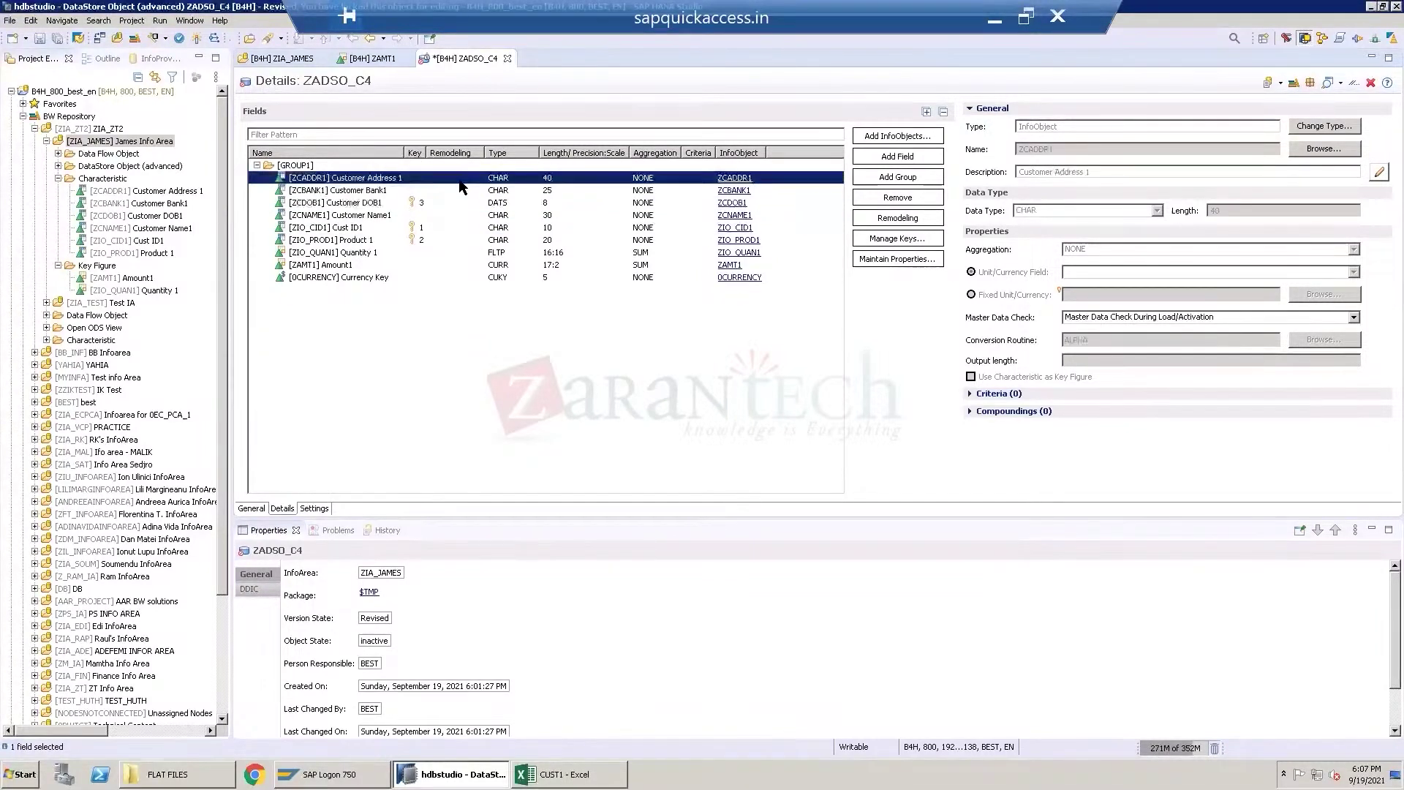
left_click(430, 240)
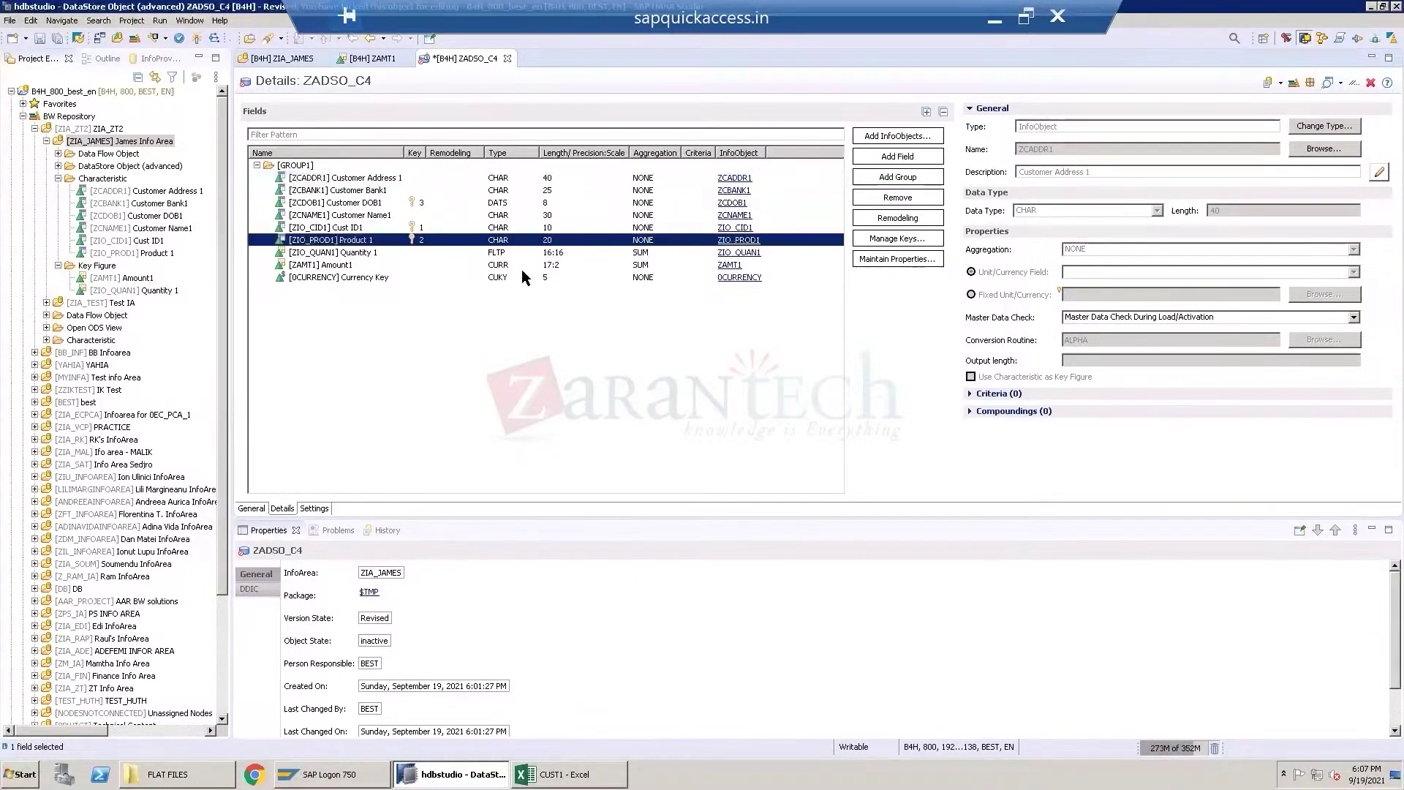
left_click(426, 264)
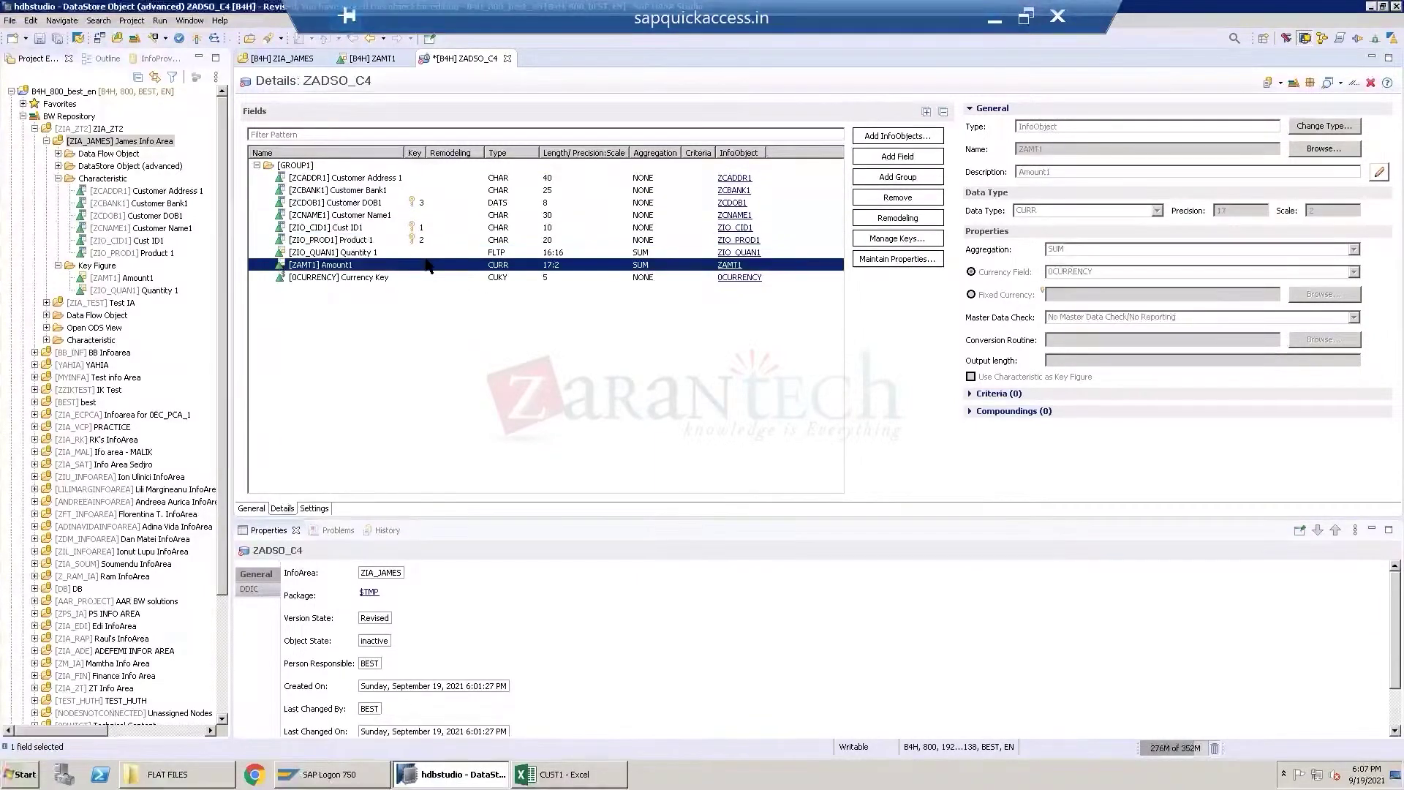
right_click(427, 264)
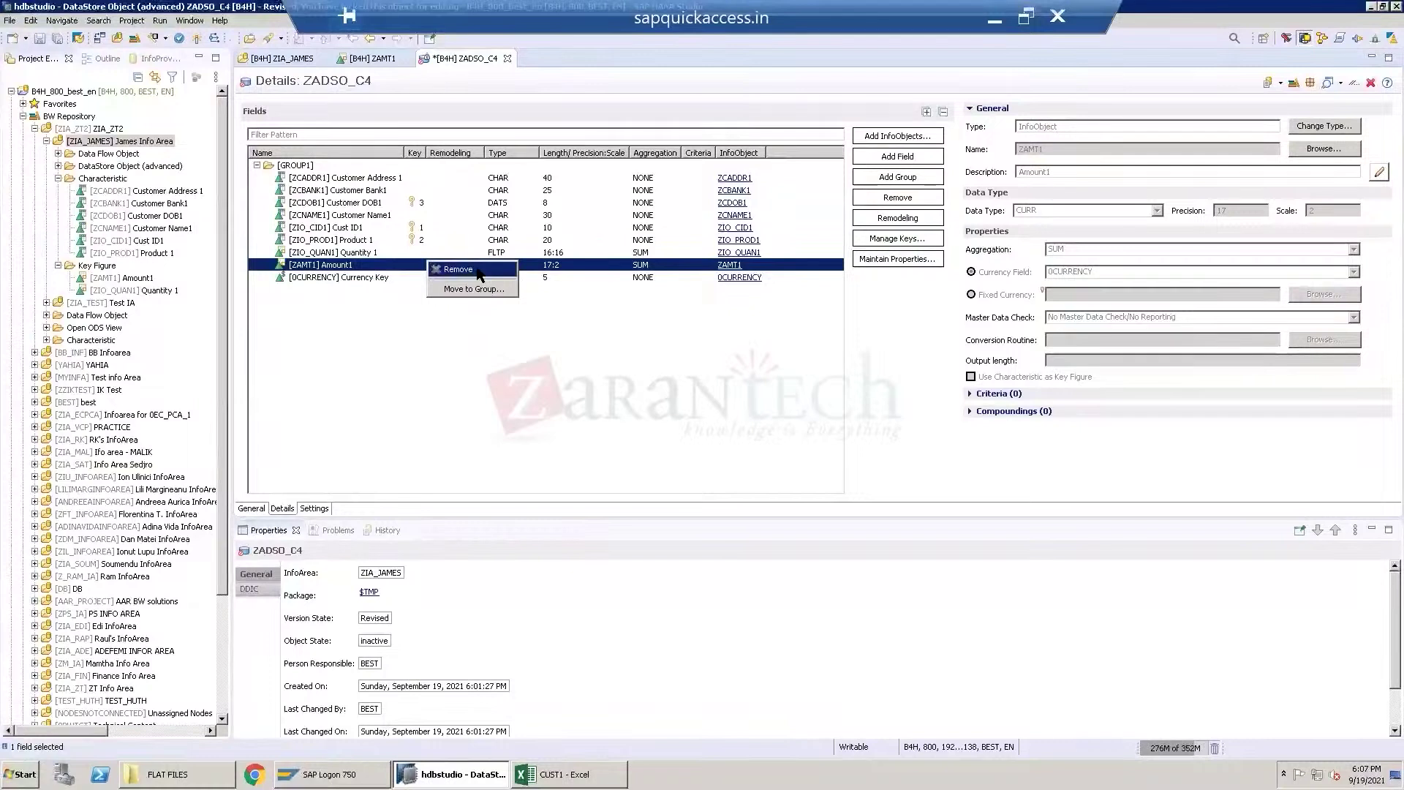
left_click(411, 169)
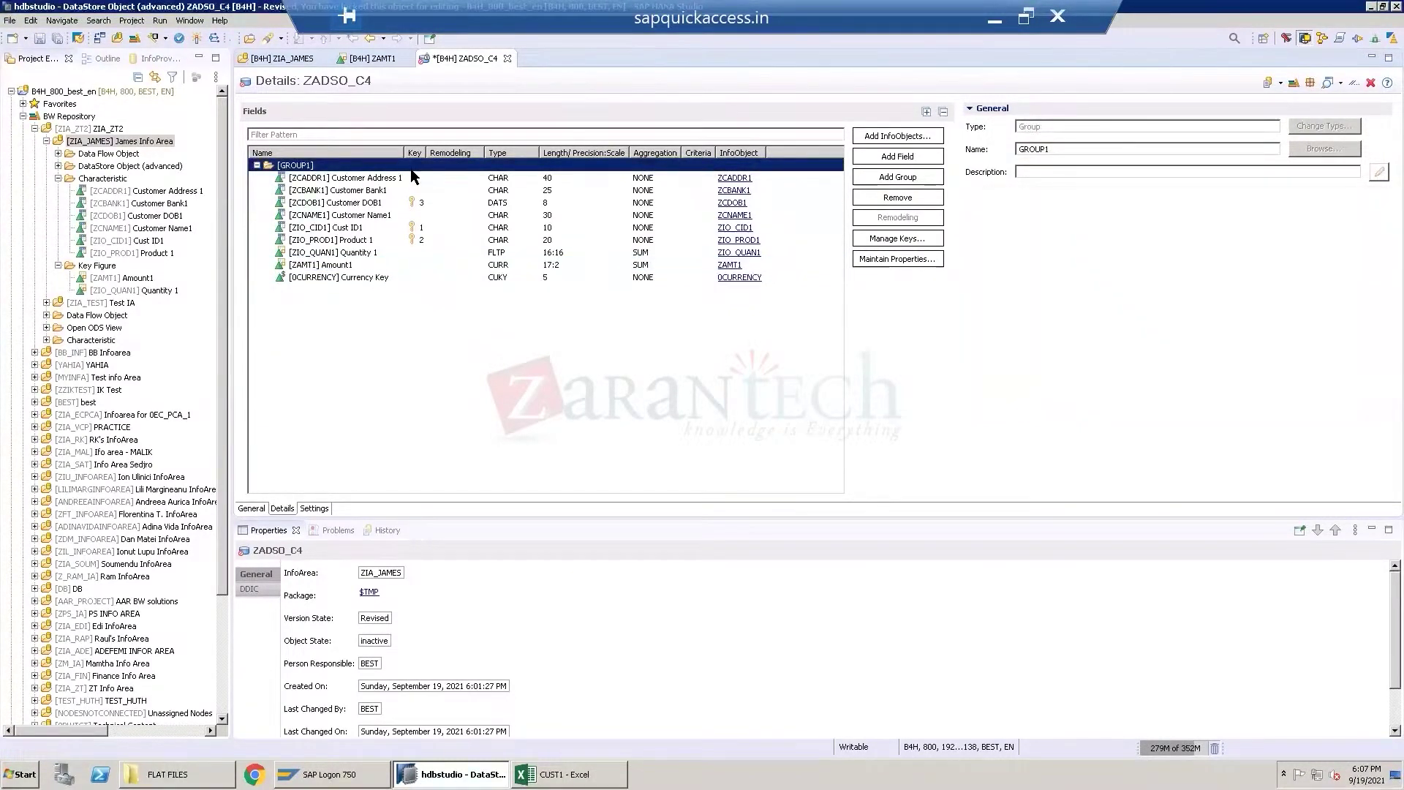
Add ZCADDR1 (Customer Address 1) to the key of ZADSO_C4 as the fourth key field.
left_click(414, 176)
right_click(414, 181)
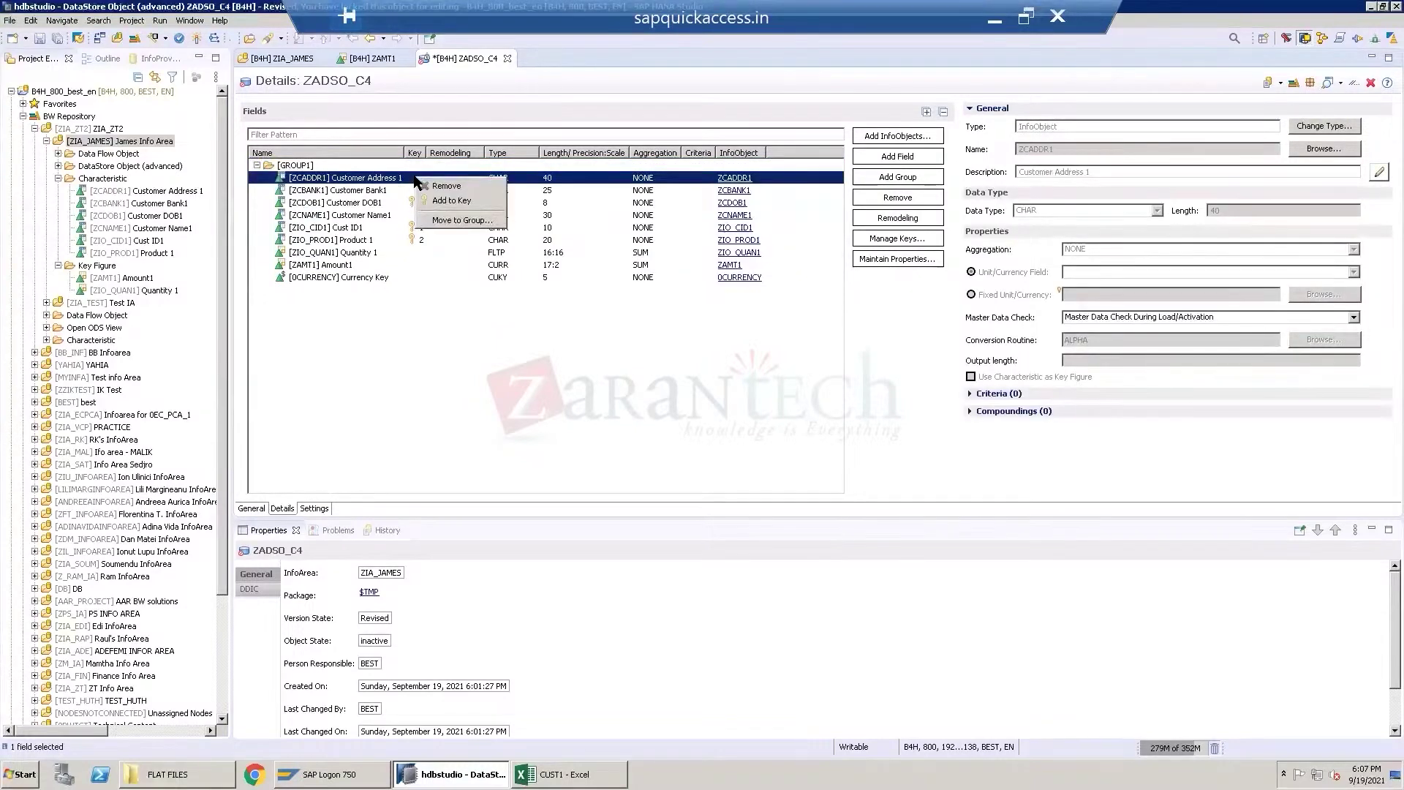
left_click(454, 202)
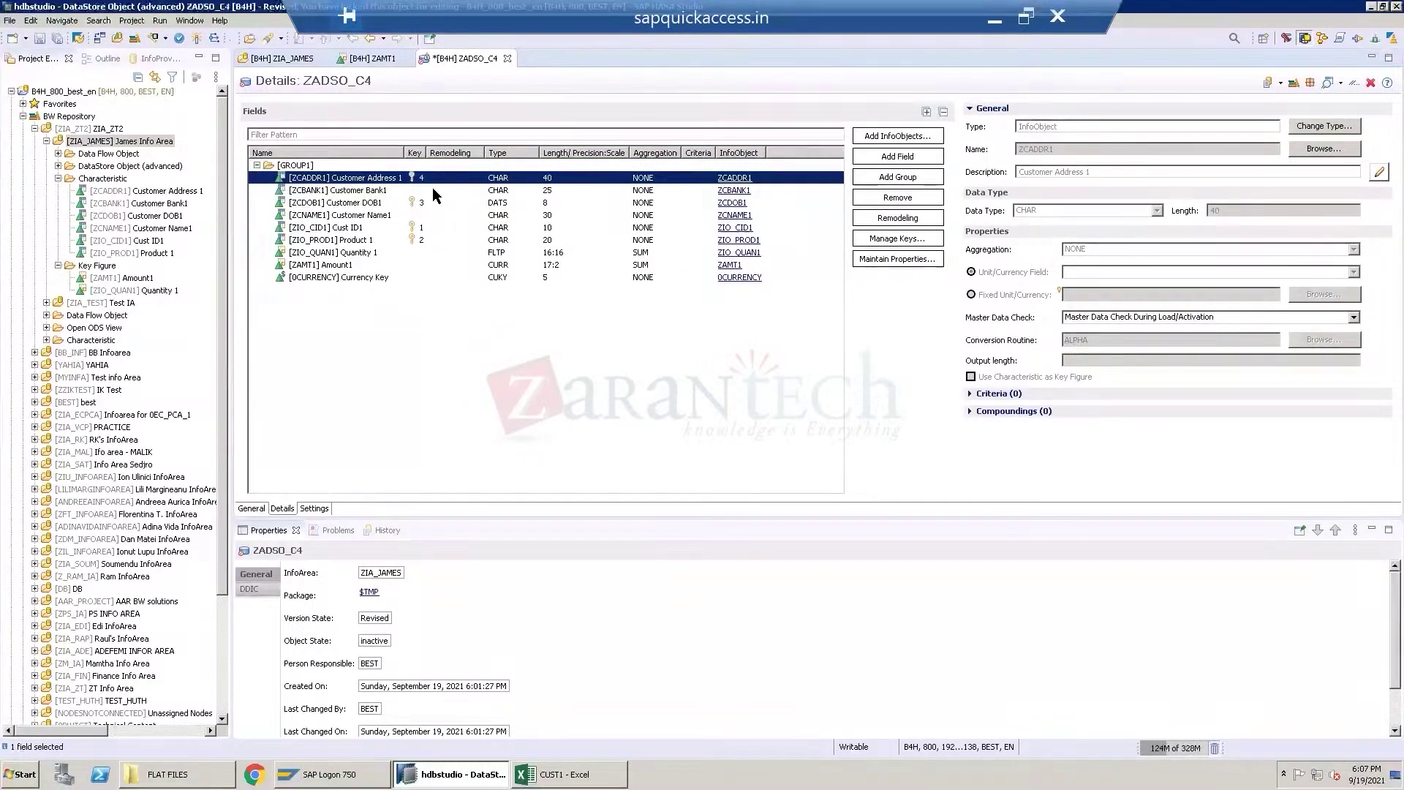
Remove ZCADDR1 (Customer Address 1) and ZCDOB1 (Customer DOB1) from the key, keeping both as regular fields.
right_click(429, 184)
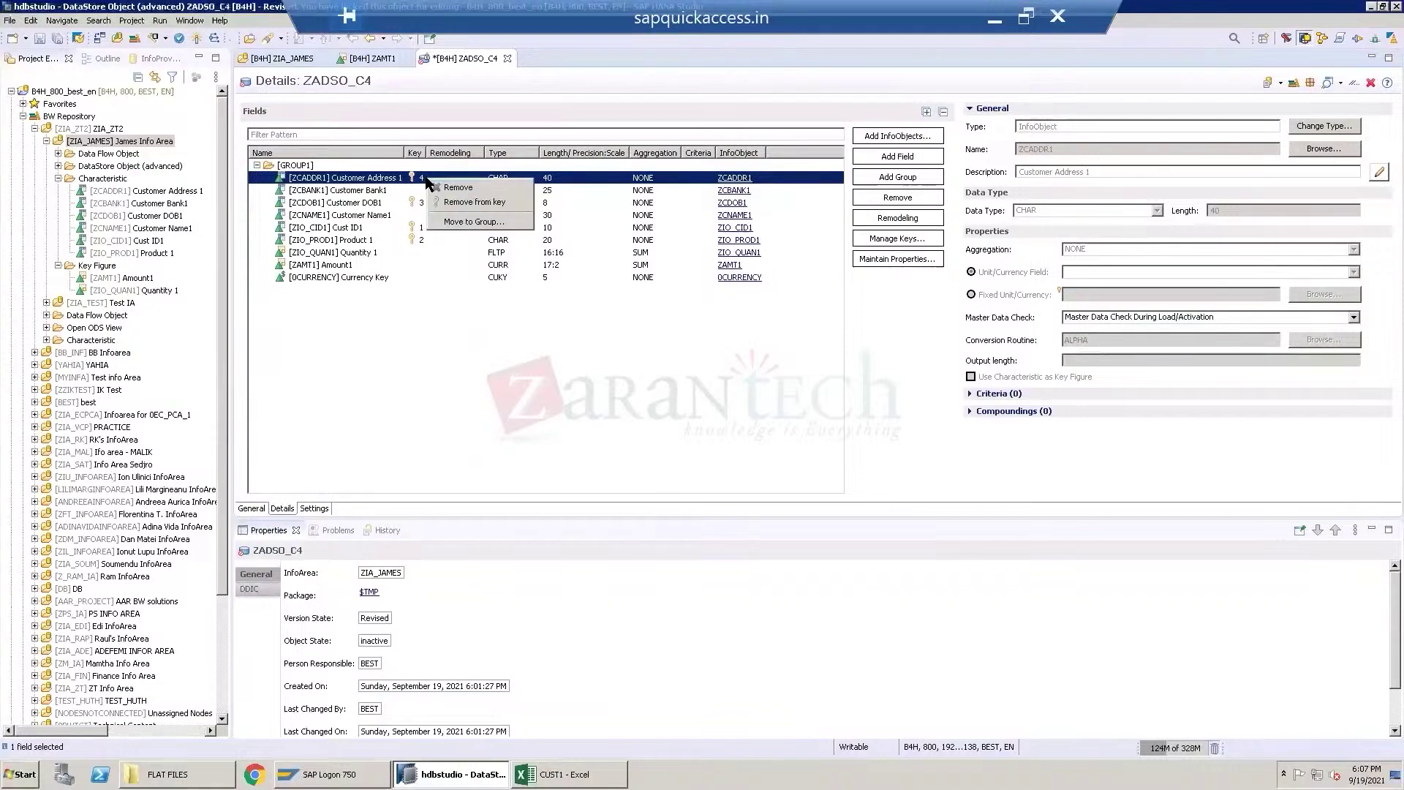
left_click(474, 202)
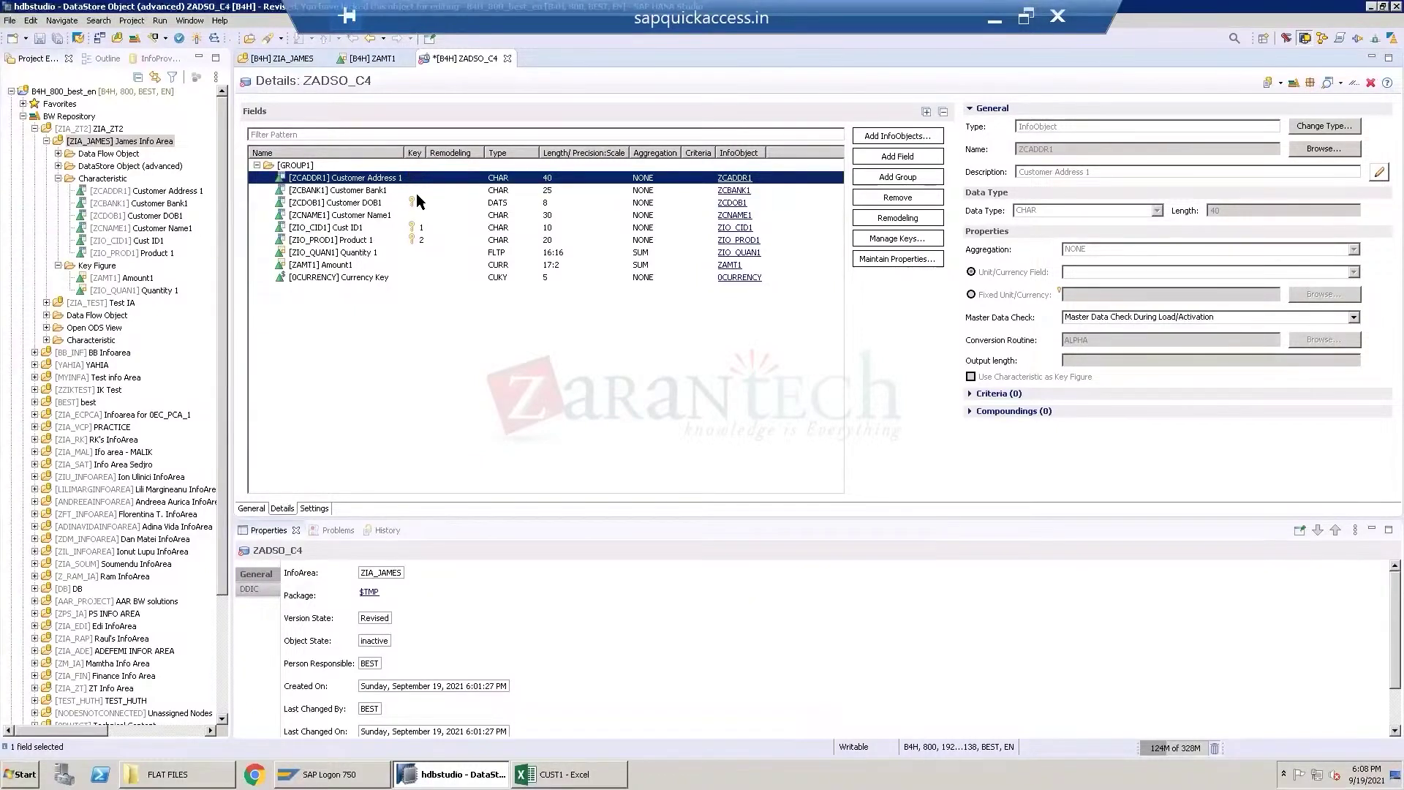
right_click(427, 206)
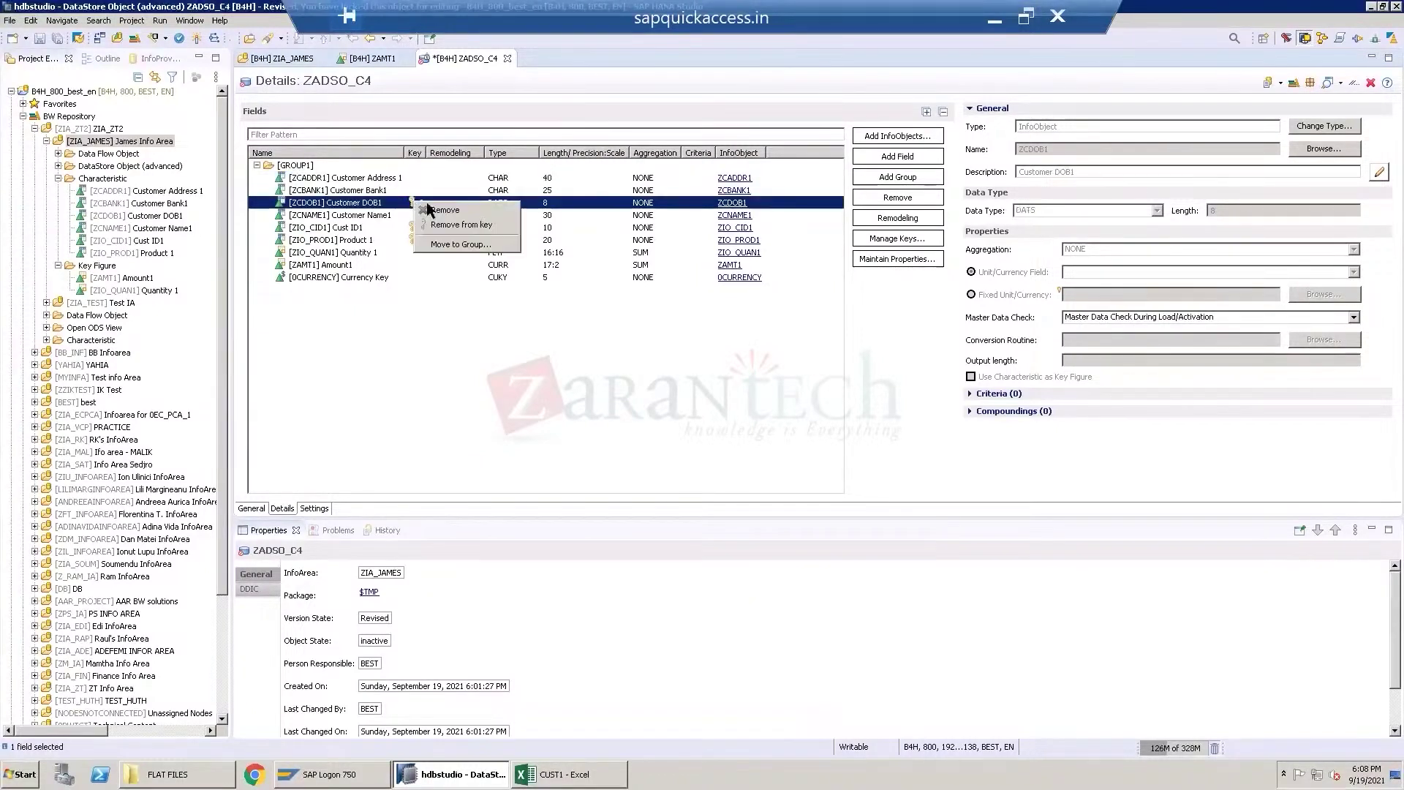
left_click(460, 224)
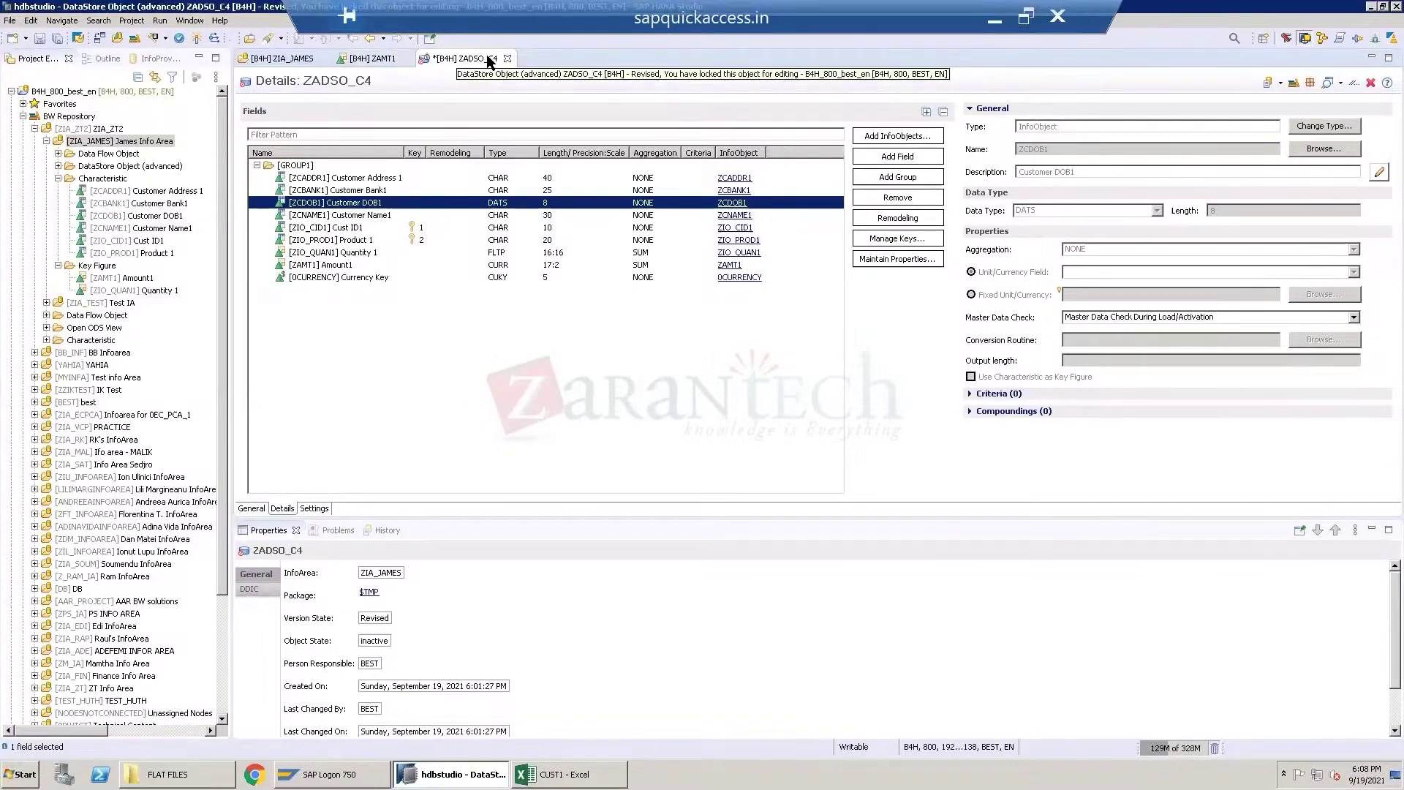
Examine the DDIC tables and views of ZADSO_C4 and its general properties, including version and object state.
left_click(290, 585)
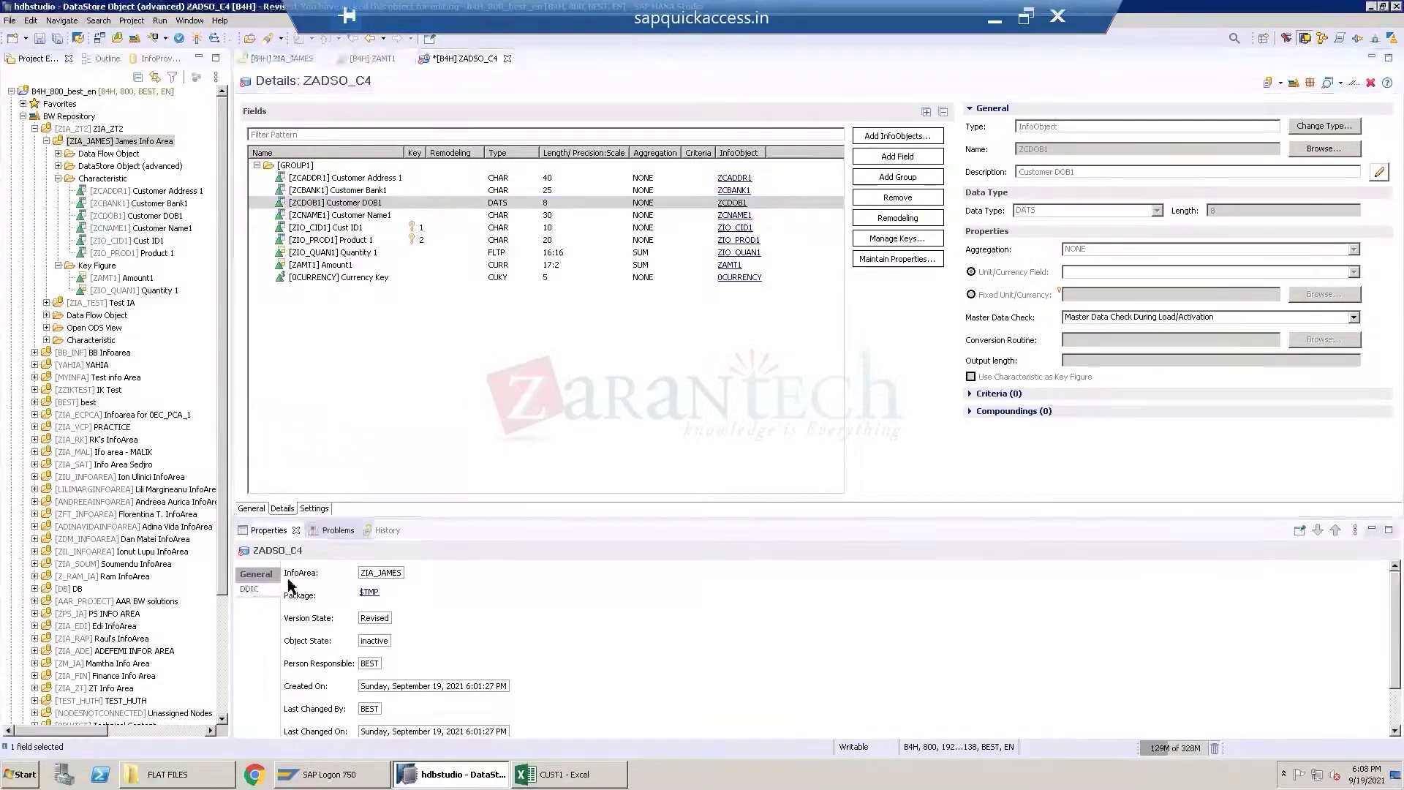
left_click(250, 588)
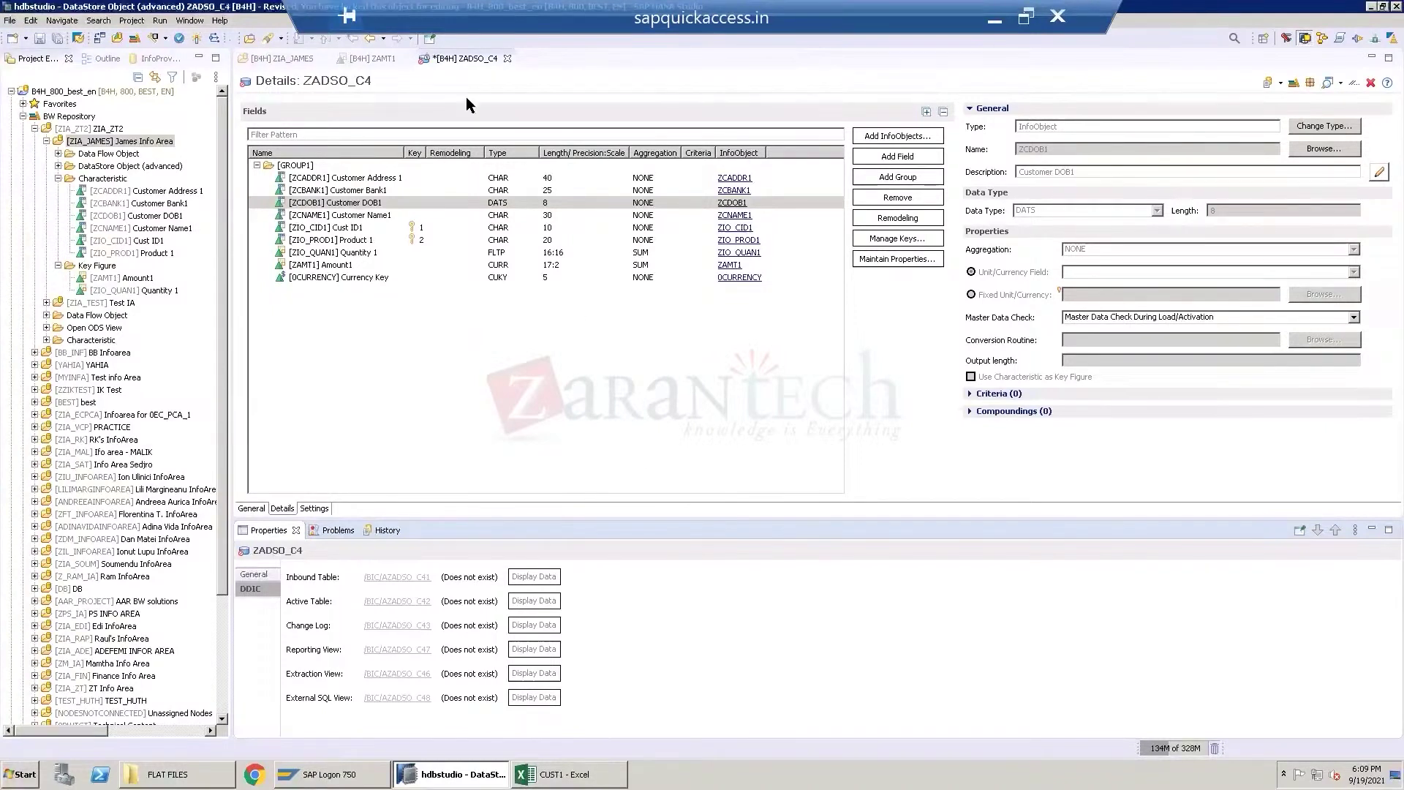
left_click(256, 574)
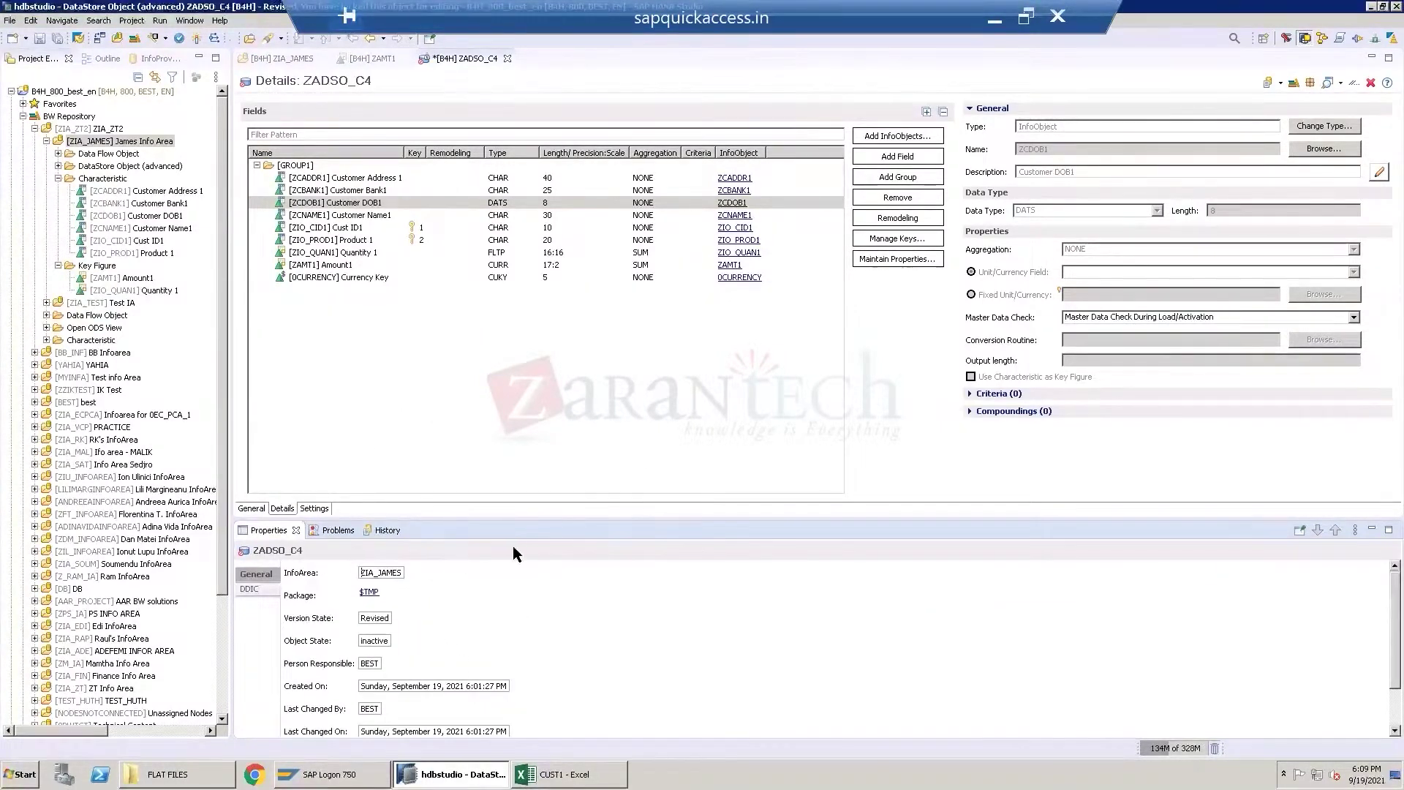
scroll(521, 608, "down", 1)
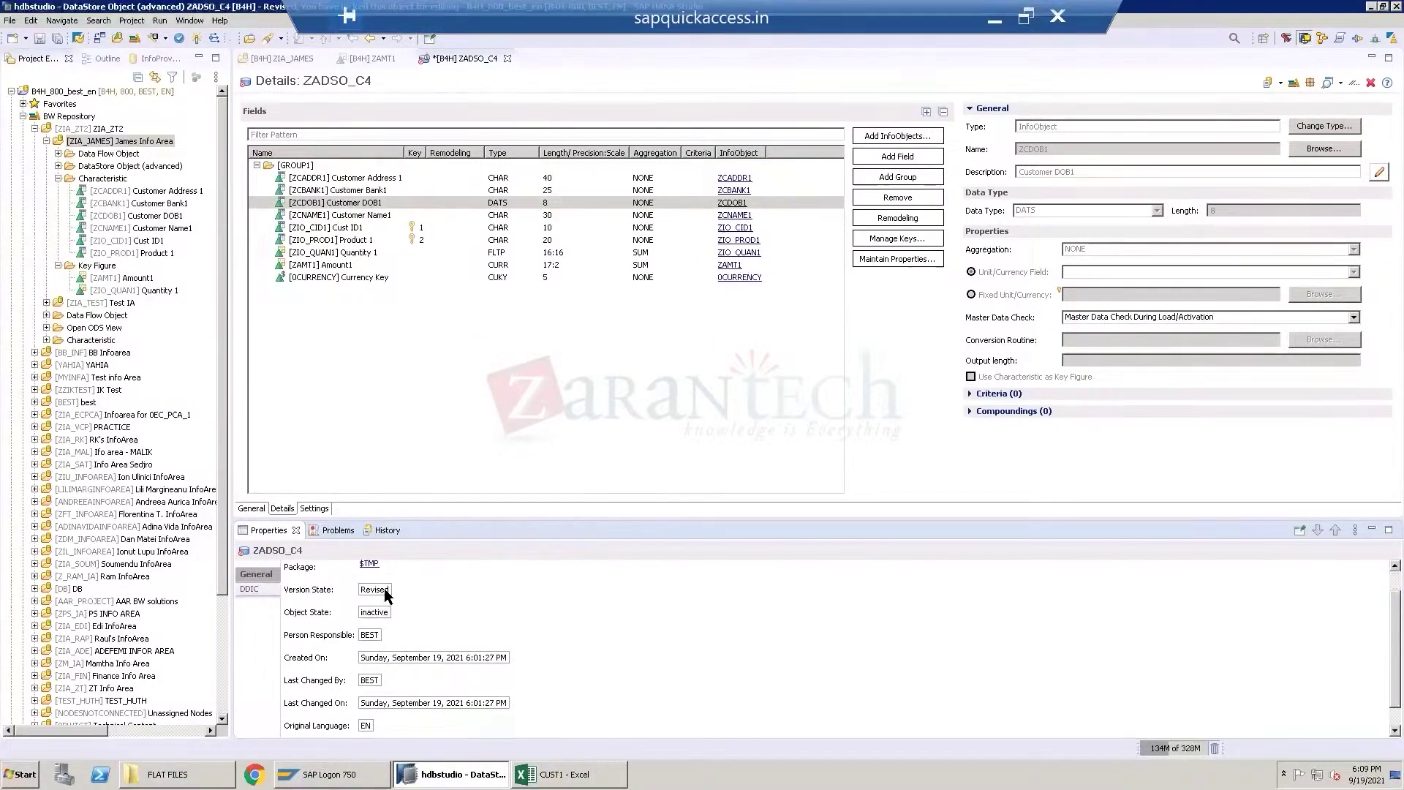
scroll(379, 688, "down", 1)
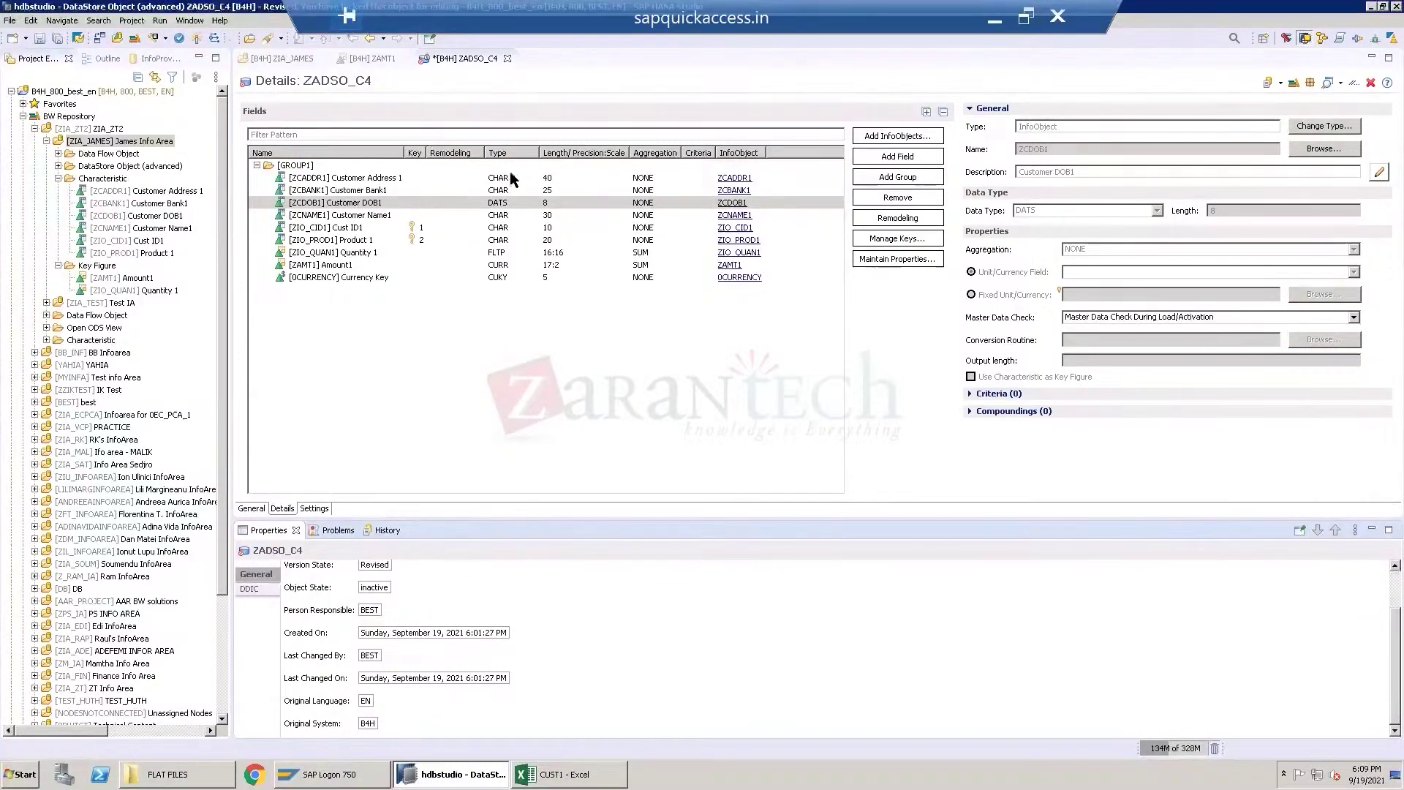
scroll(555, 326, "up", 2)
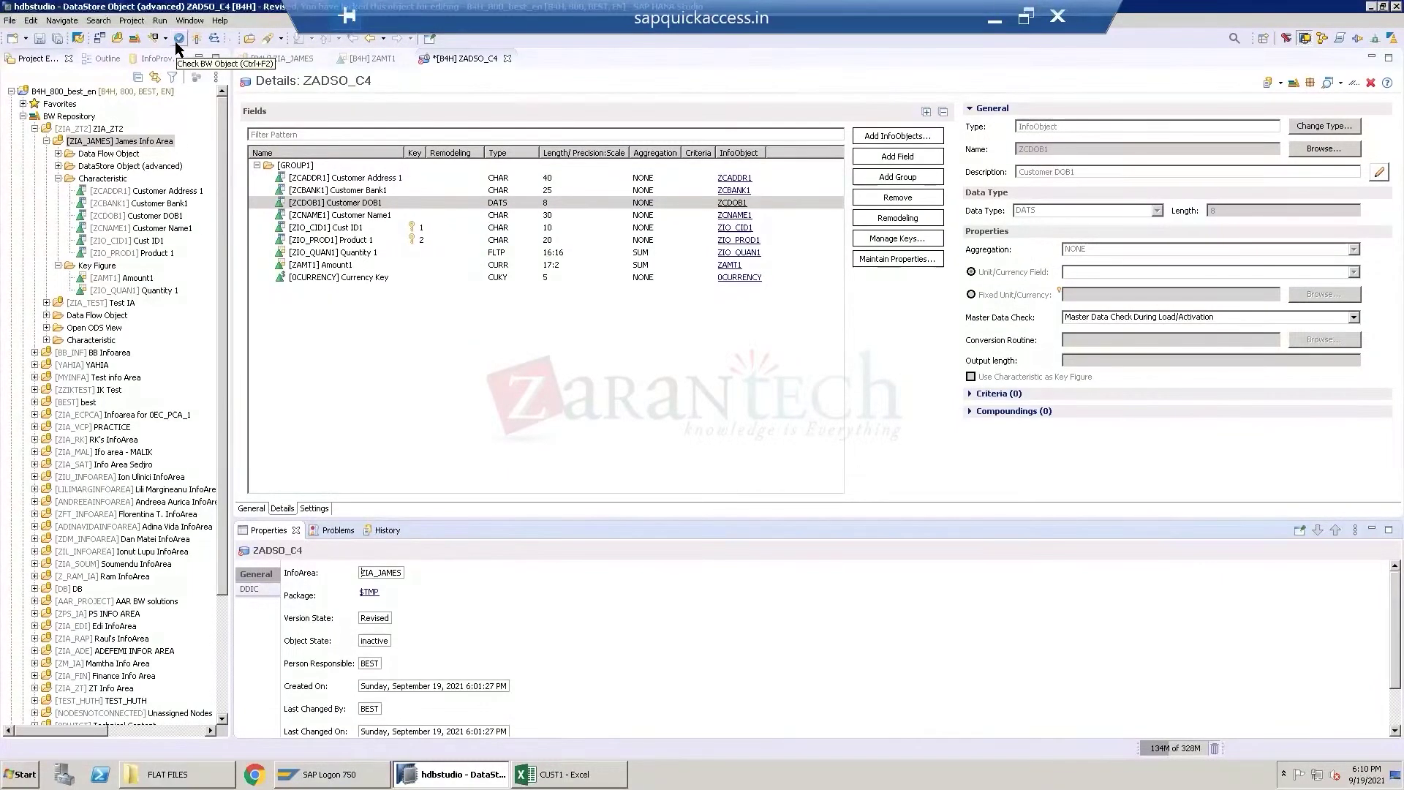
Save and check the DataStore Object ZADSO_C4, and activate it.
left_click(152, 38)
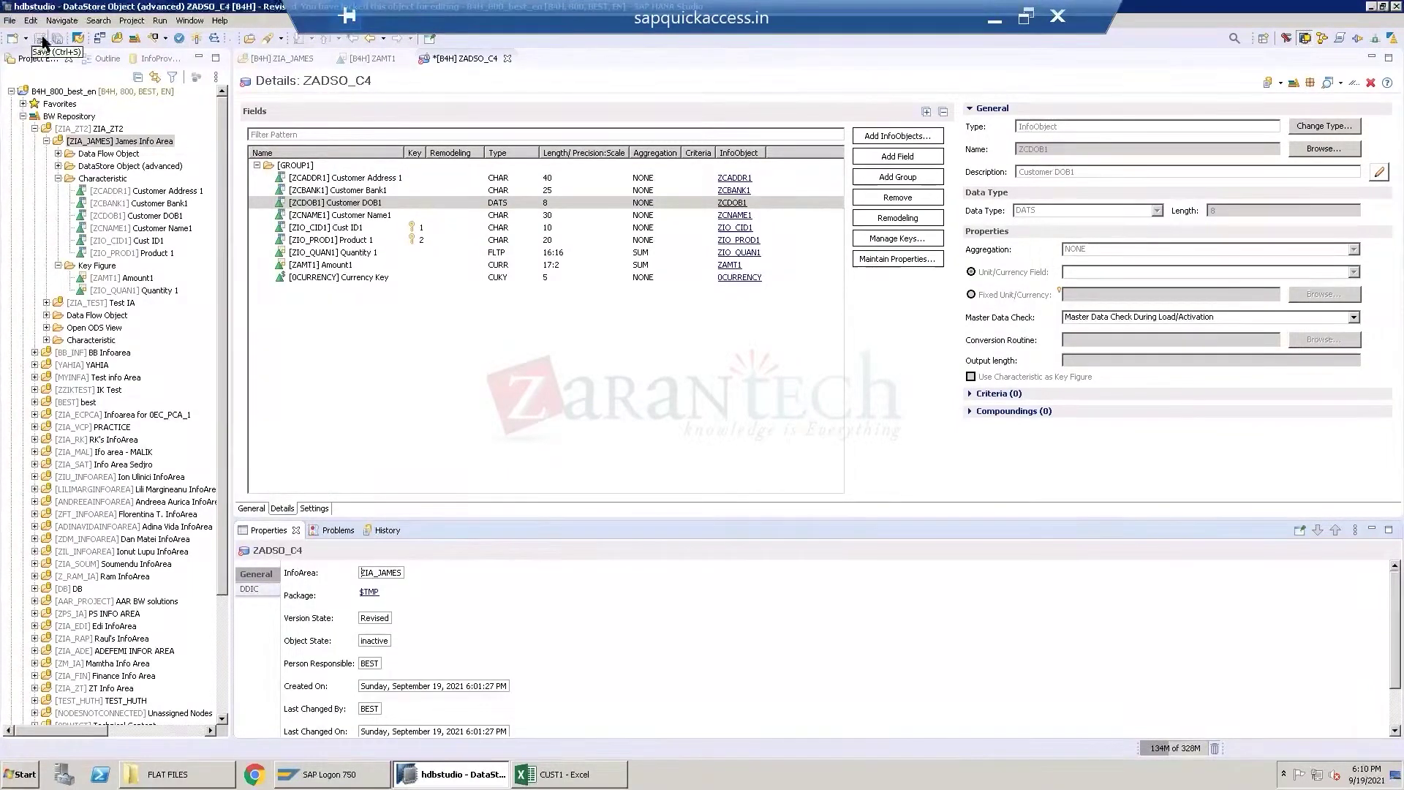
left_click(177, 40)
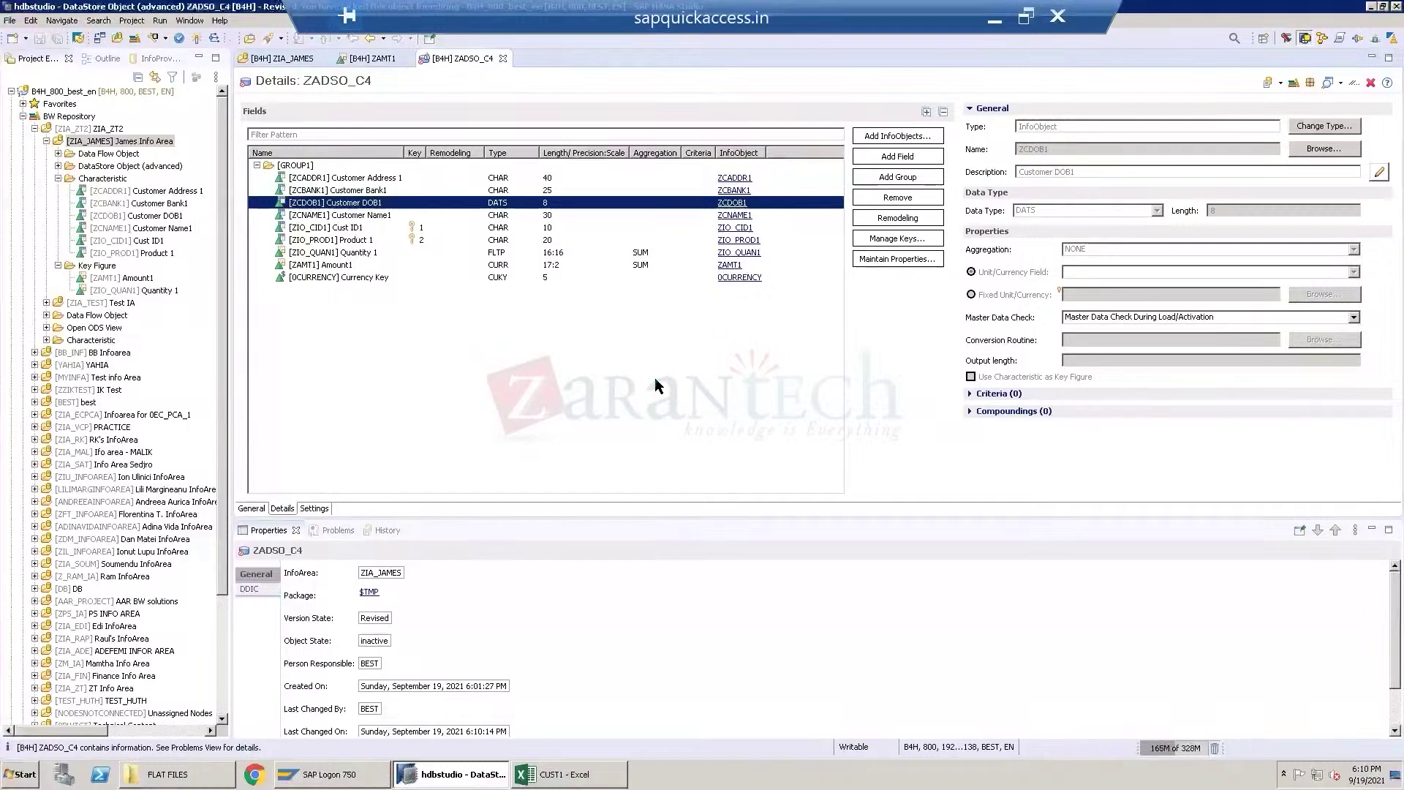
left_click(196, 40)
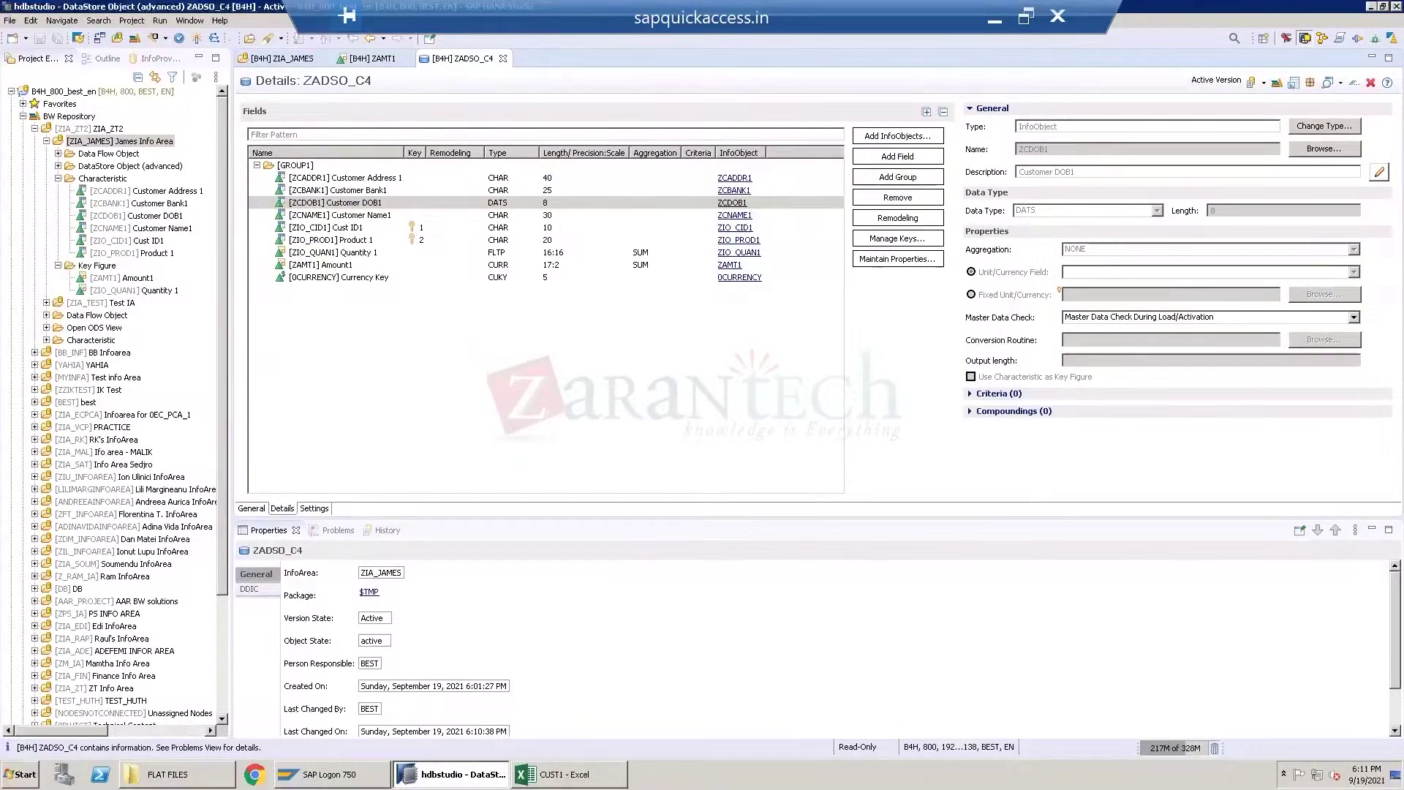
Switch to the CUST1 workbook in Excel to review the flat file's columns, and return to HANA Studio.
key("alt+Tab")
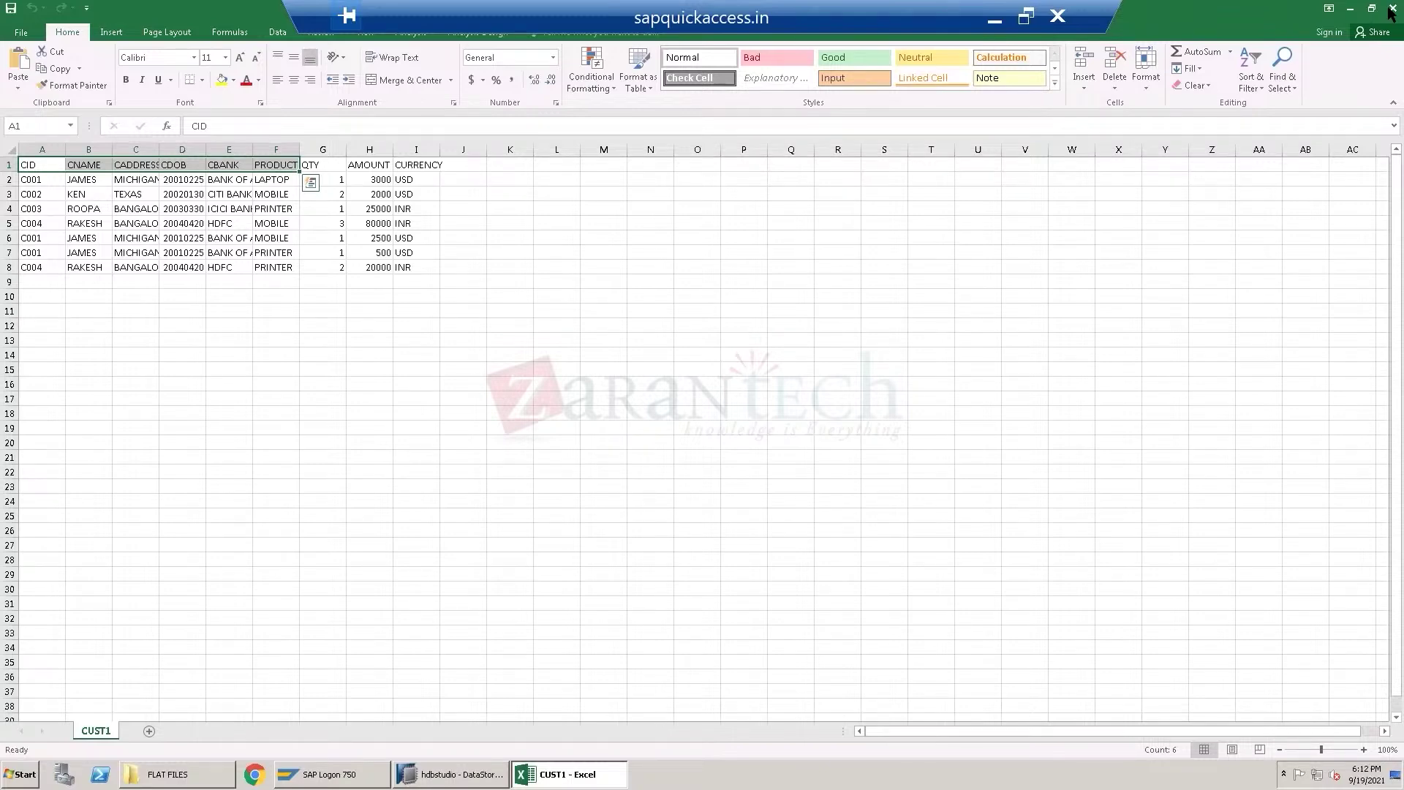
left_click(446, 517)
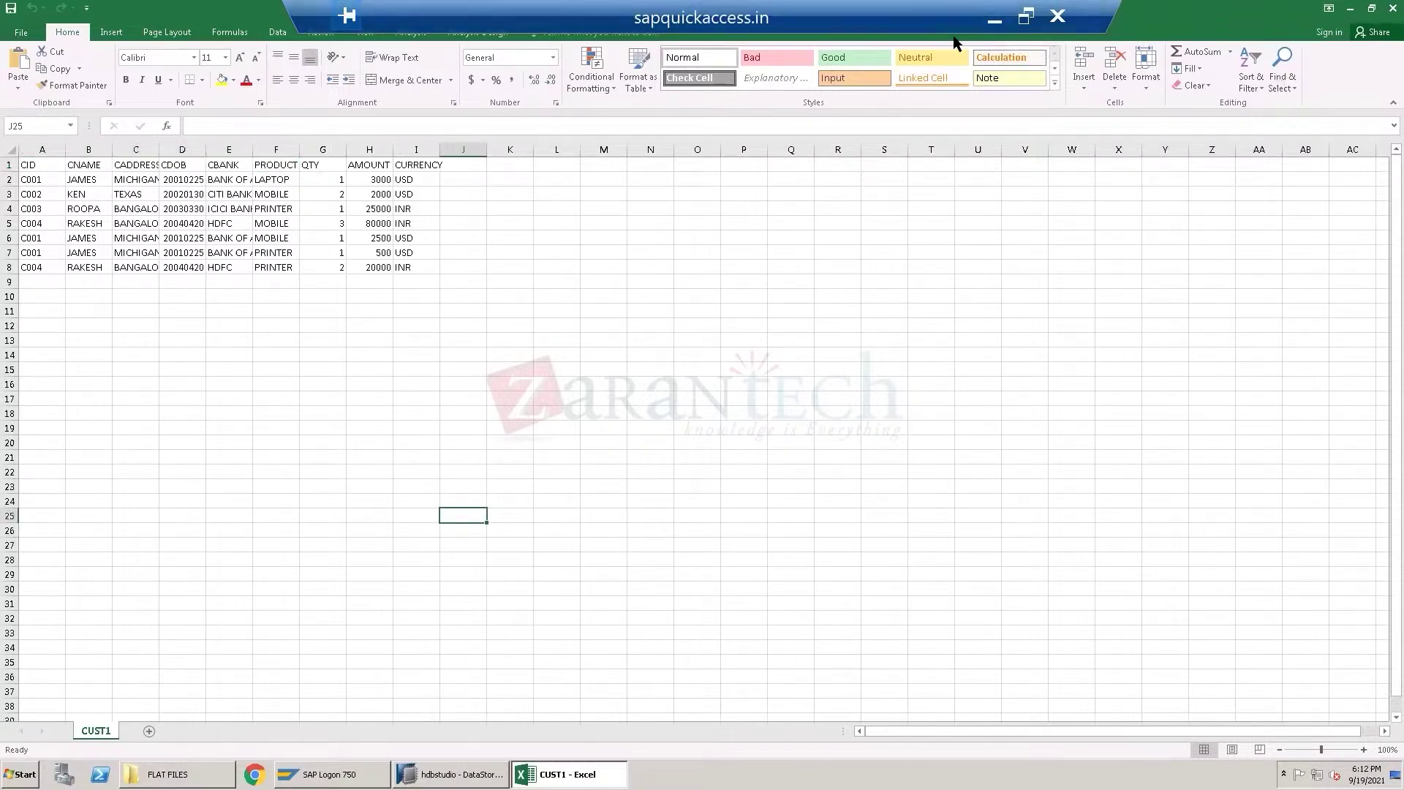
left_click(1351, 8)
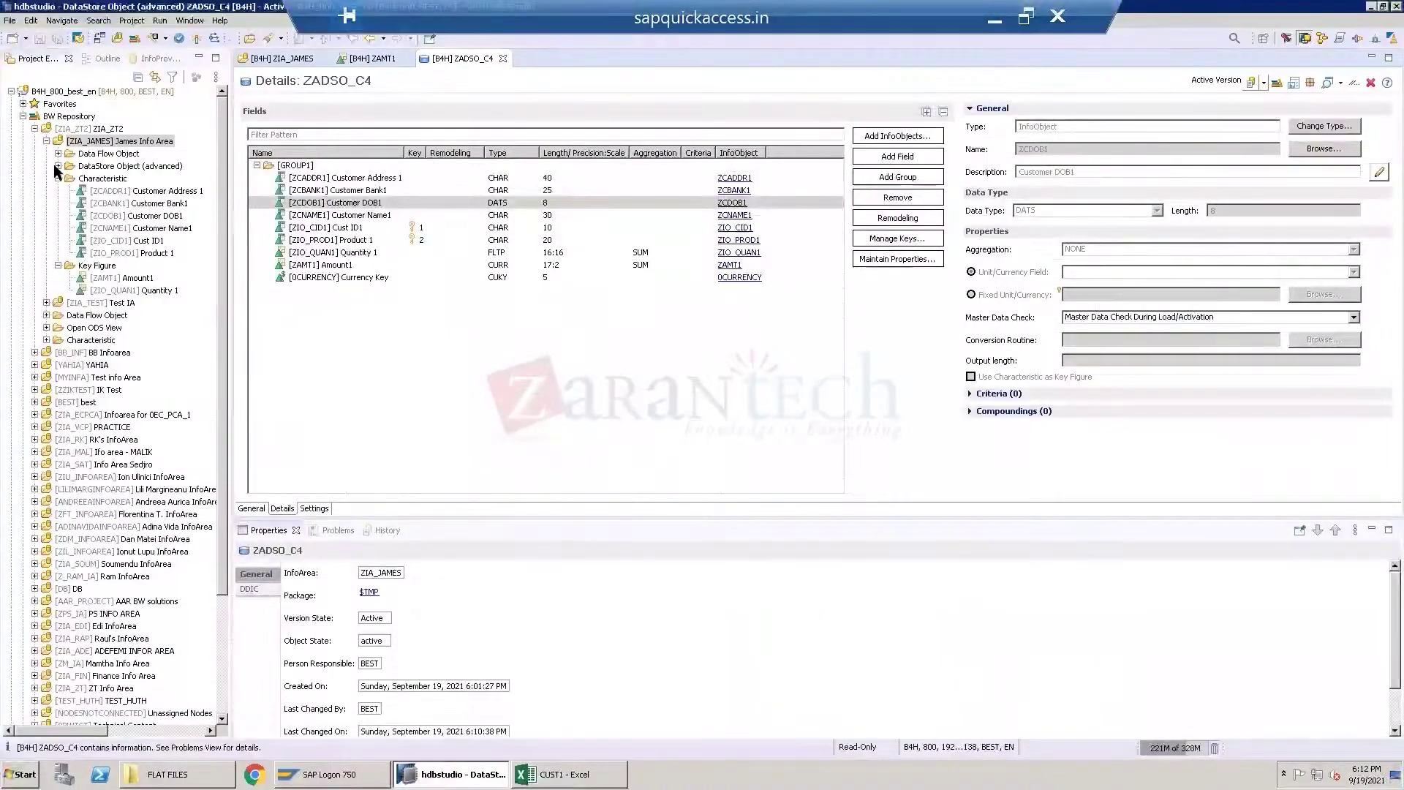
Collapse the Characteristic folder of the ZIA_JAMES InfoArea and select its DataStore Object (advanced) folder.
left_click(59, 179)
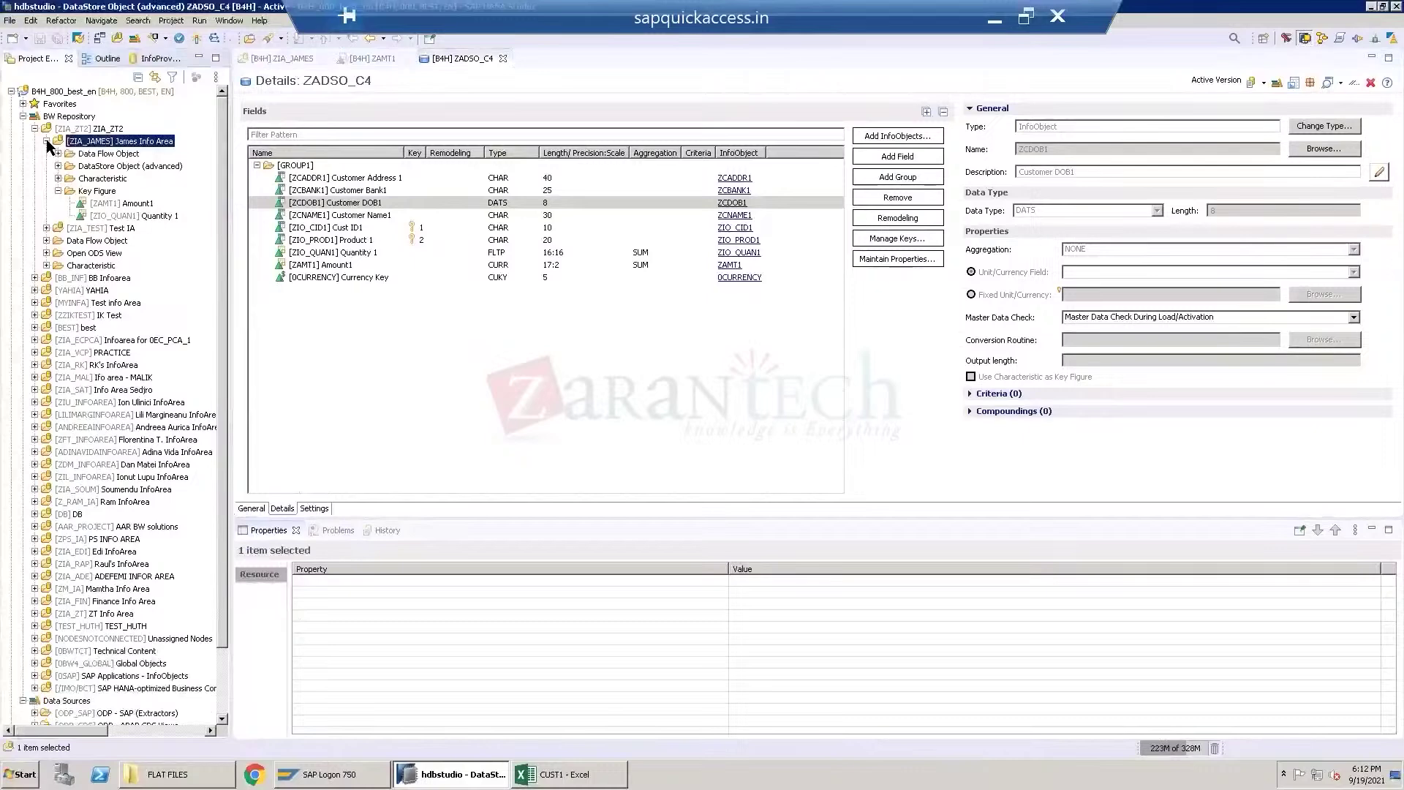
left_click(46, 140)
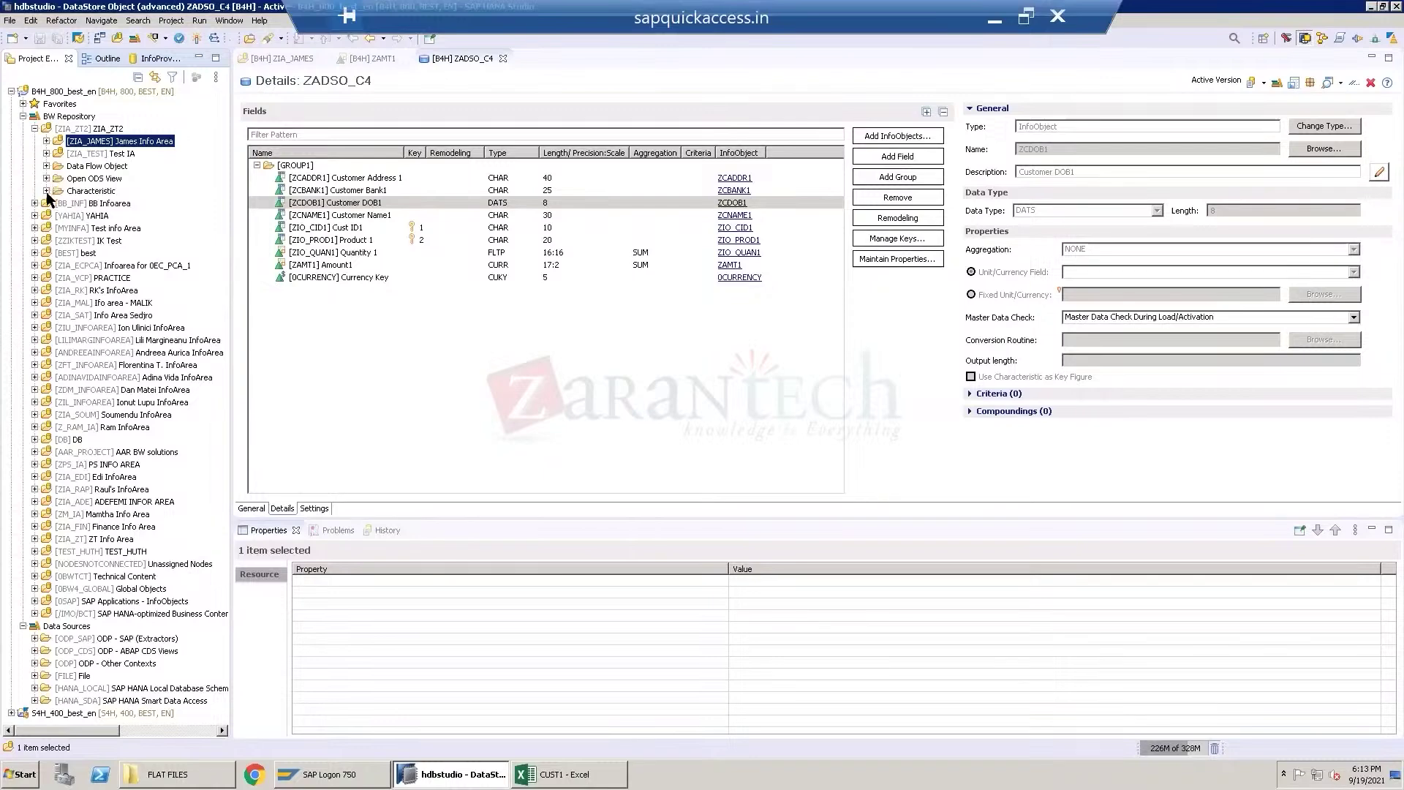
left_click(46, 141)
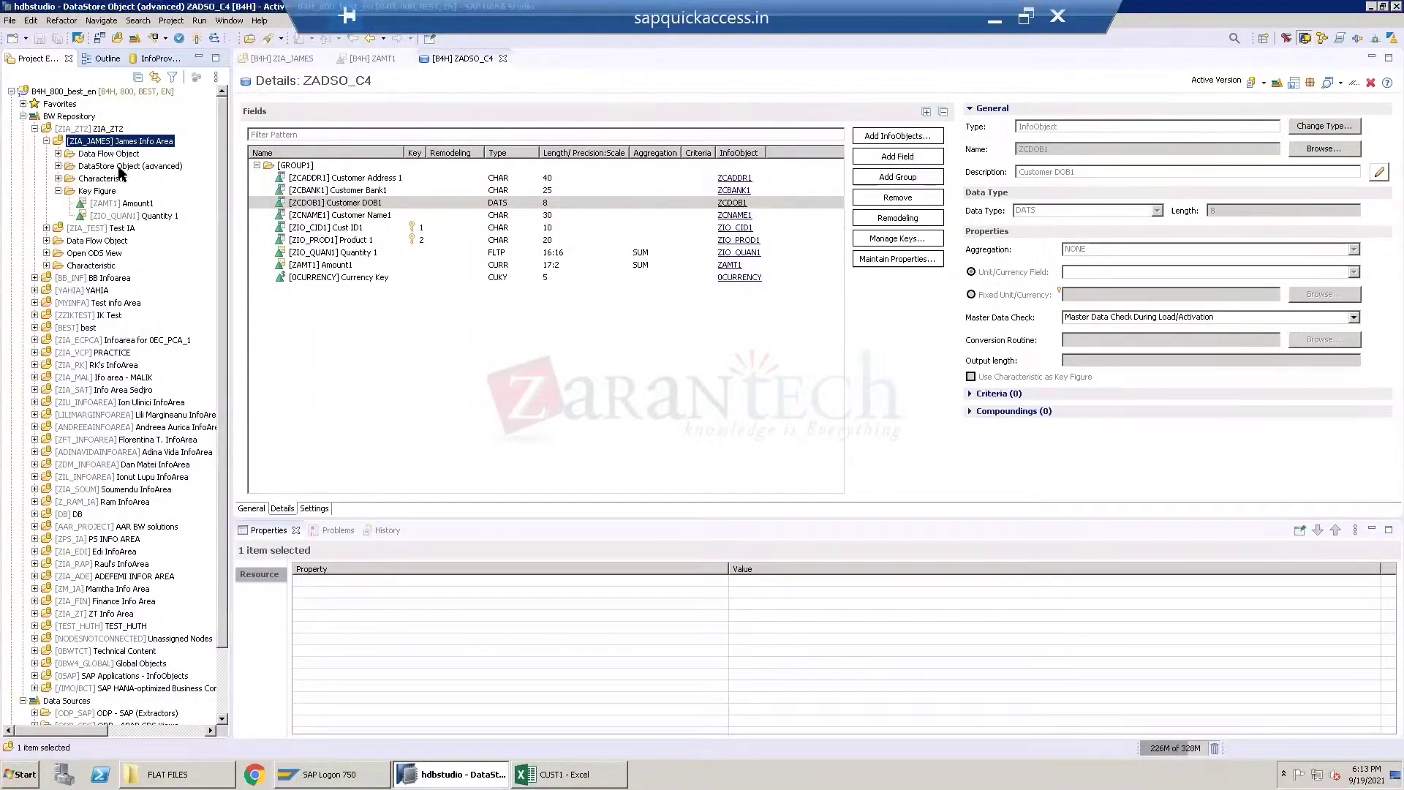
left_click(92, 167)
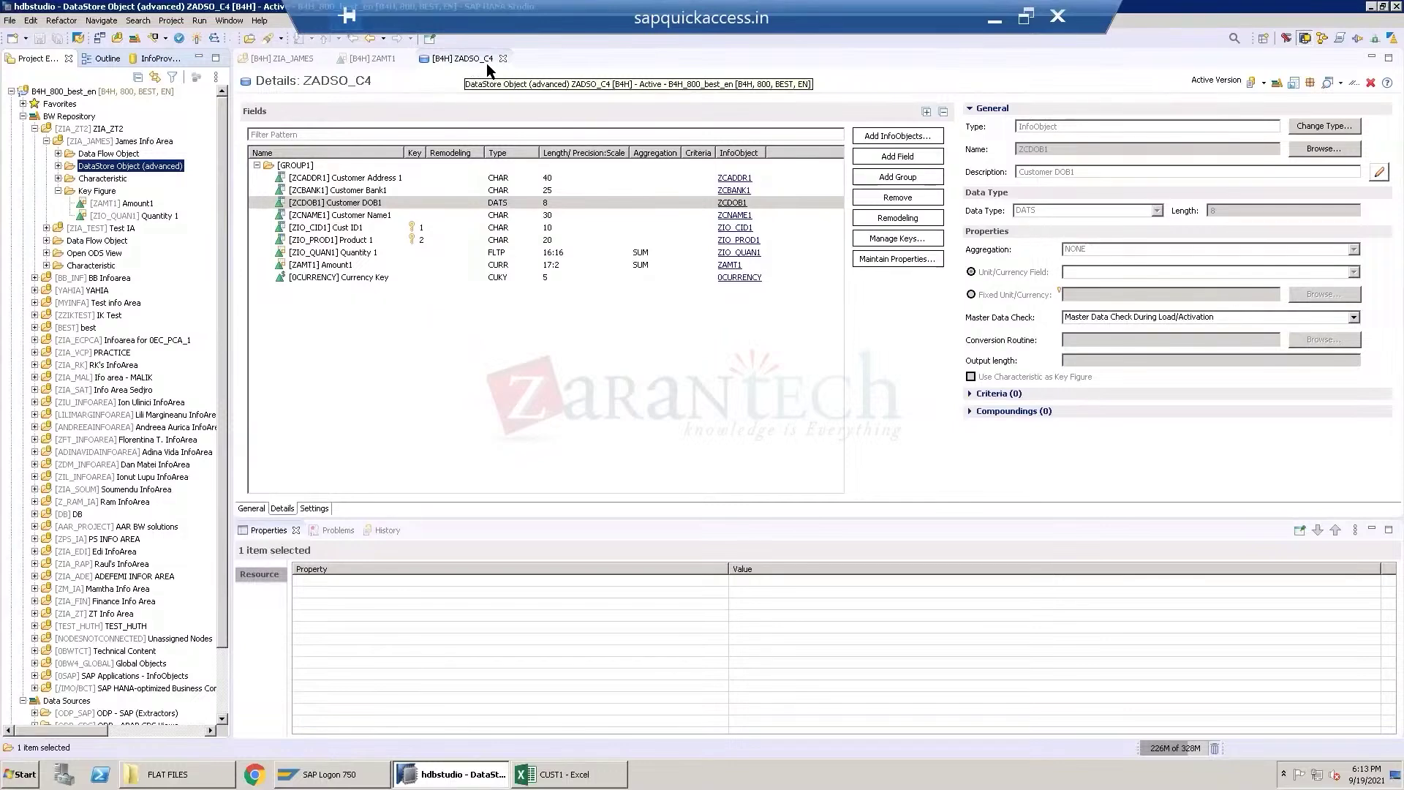
Expand the DataStore Object (advanced) folder, close the ZADSO_C4 editor and reopen ZADSO_C4 from the project tree to check its general settings.
left_click(59, 166)
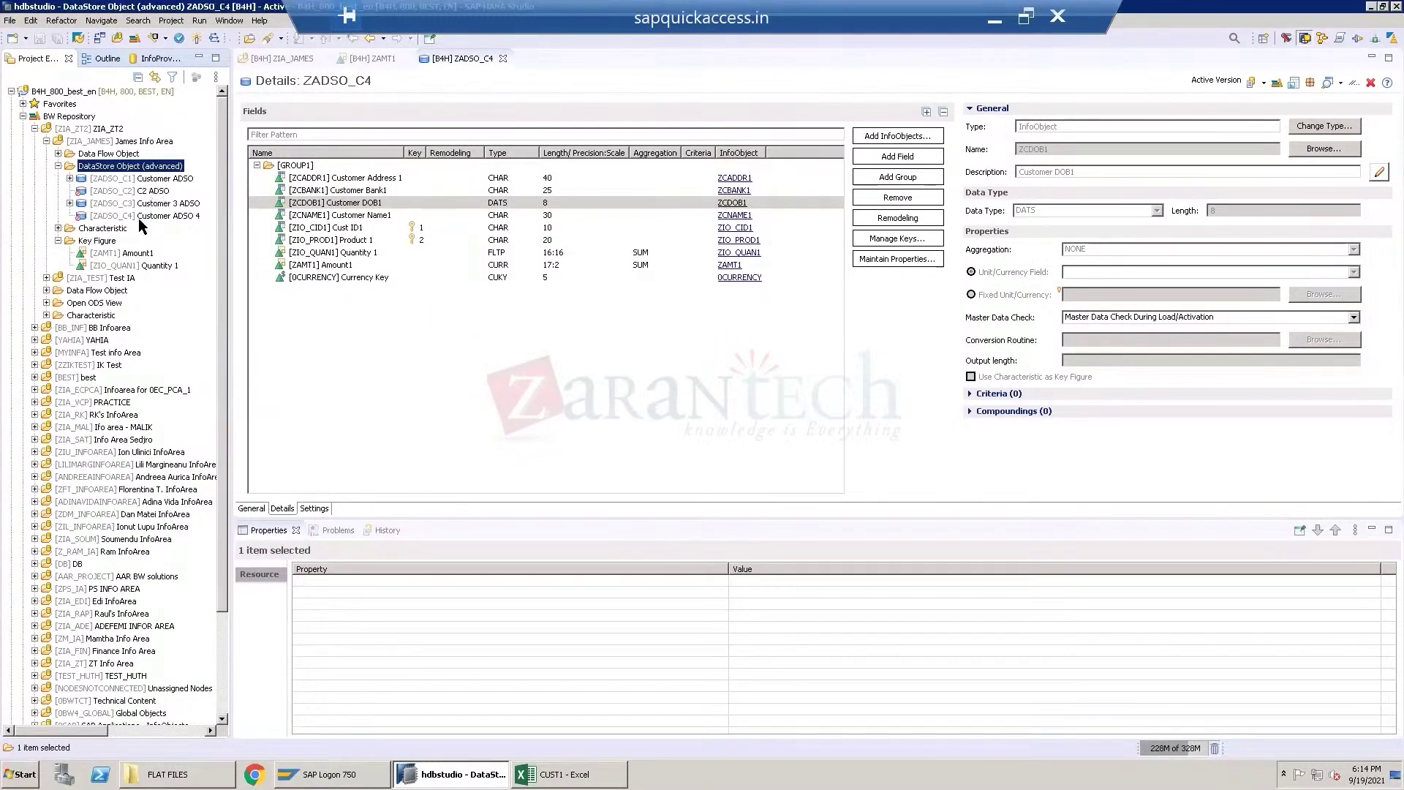
left_click(140, 218)
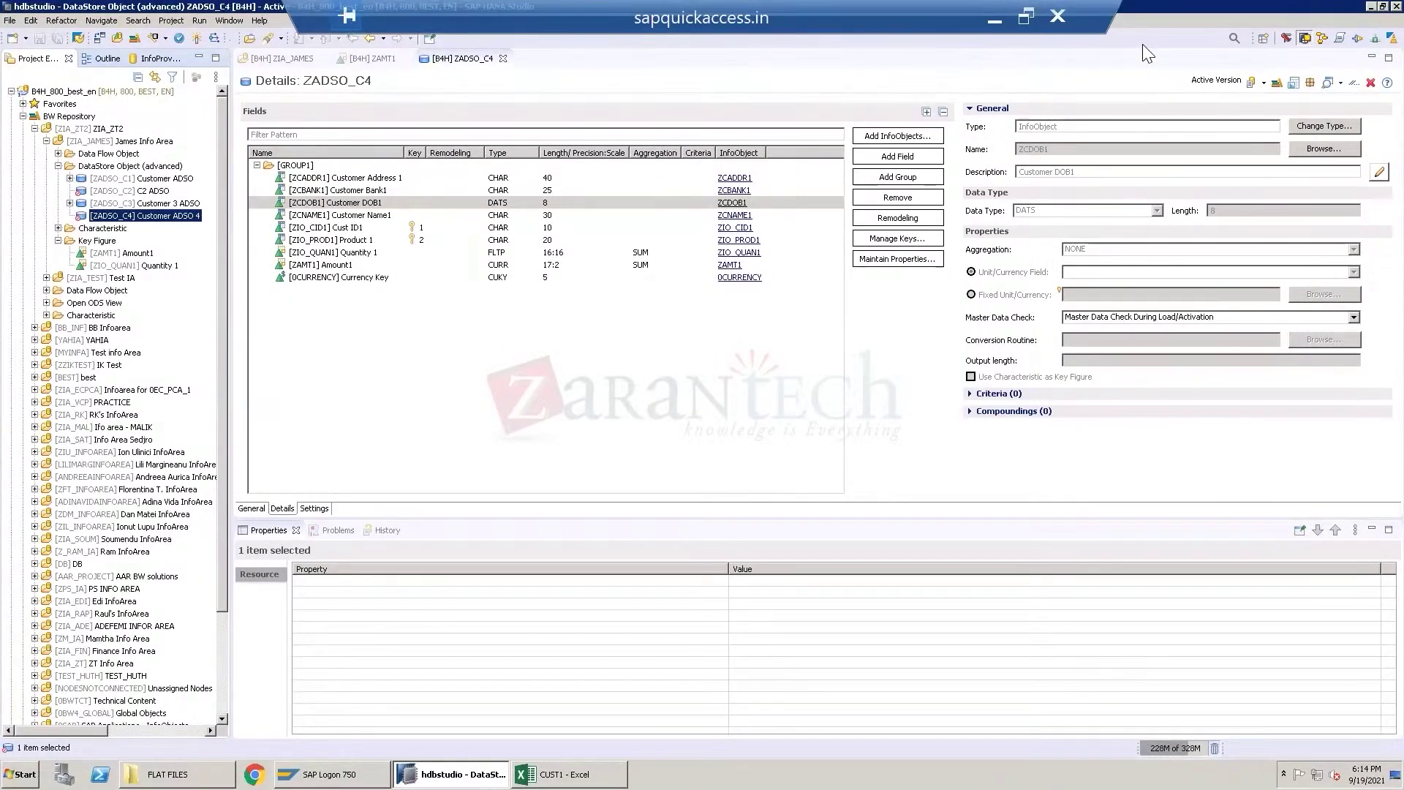
left_click(503, 59)
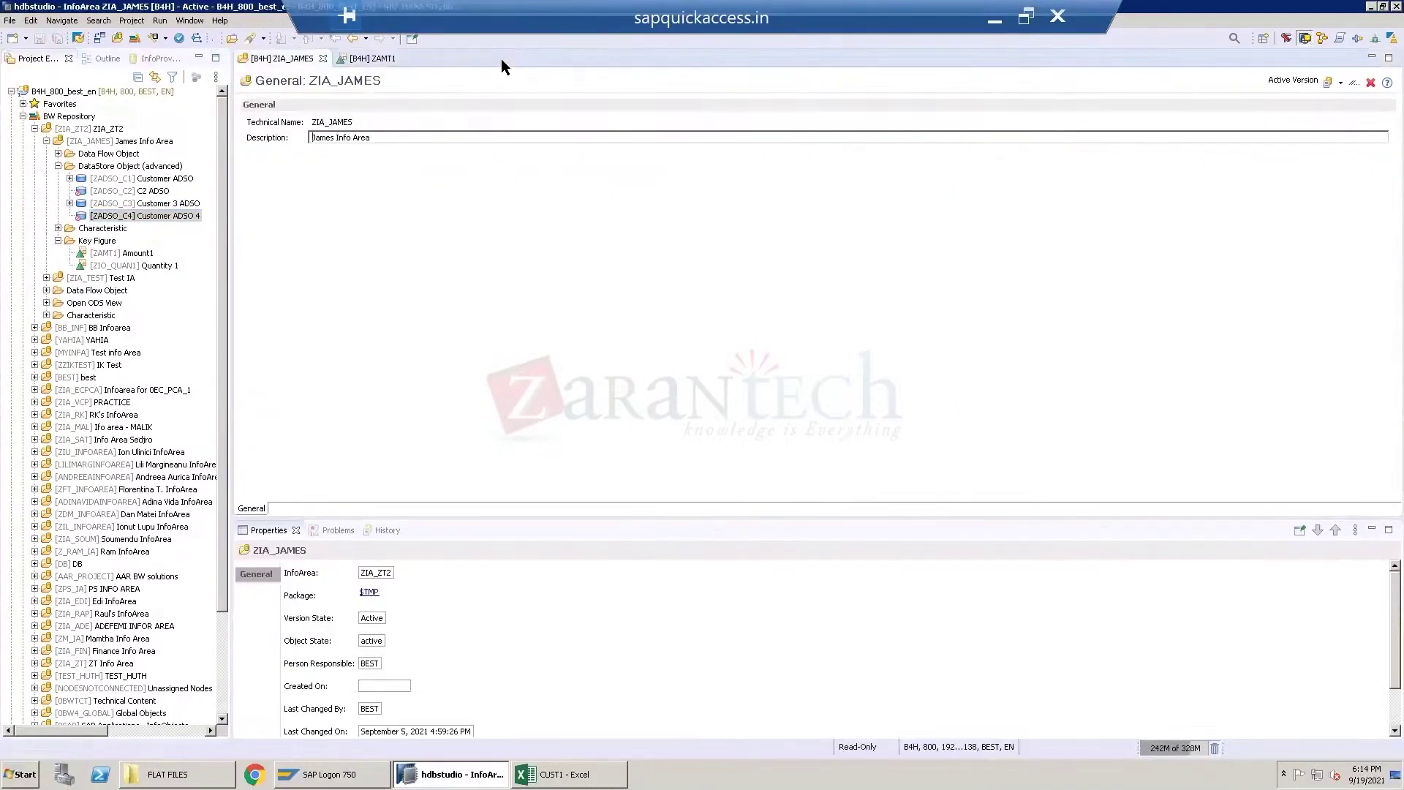
left_click(169, 202)
double_click(170, 213)
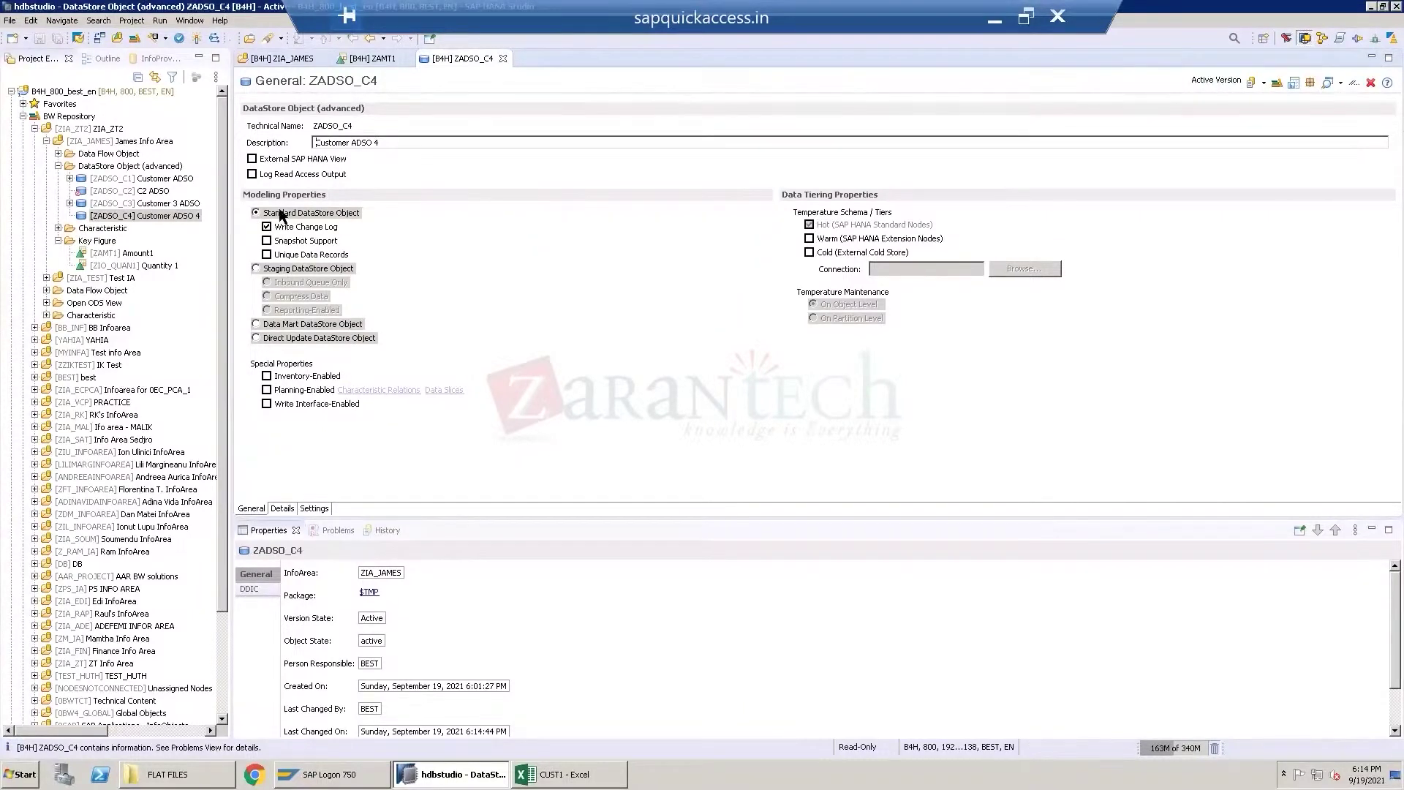
Close the open editors for ZADSO_C4, ZIA_JAMES and ZAMT1.
left_click(504, 59)
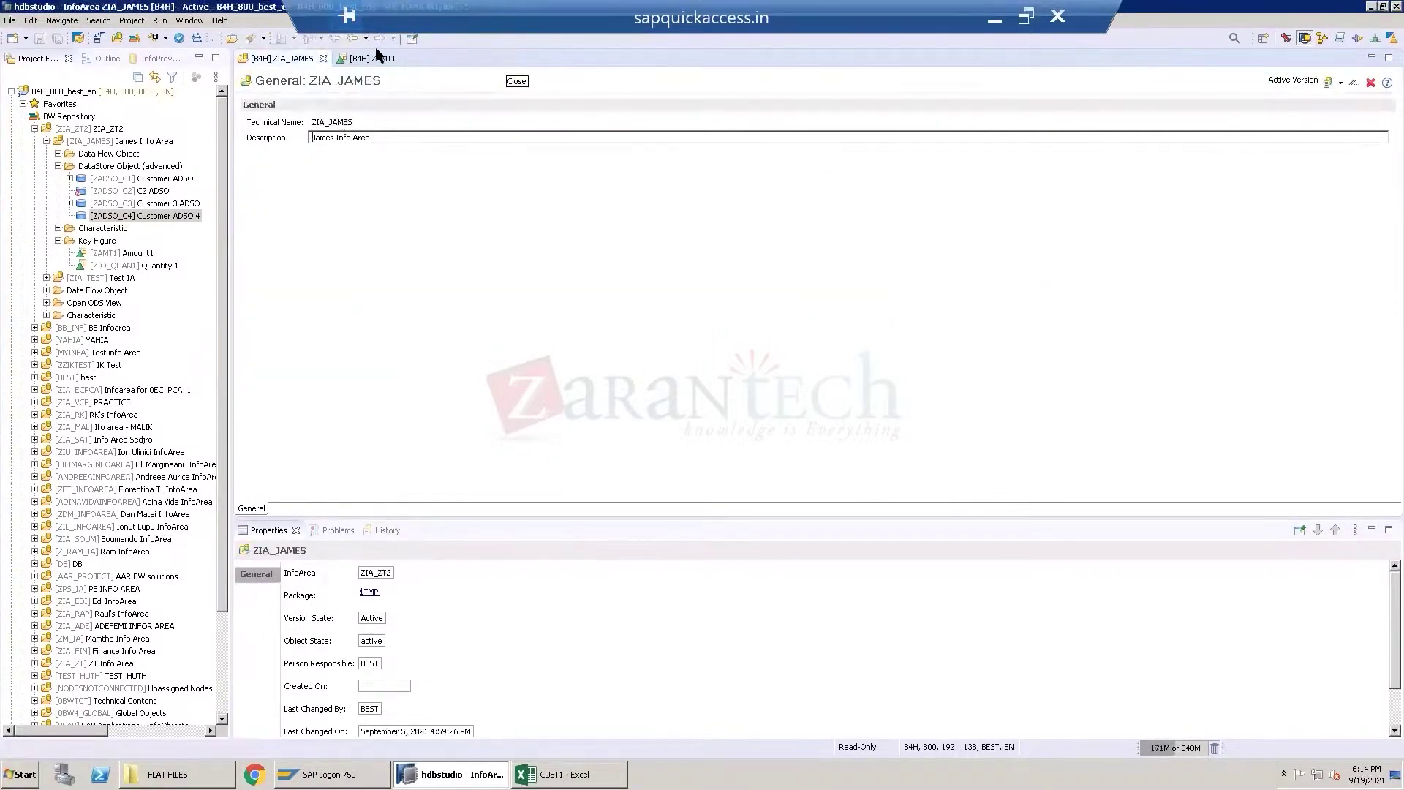
left_click(325, 58)
key("ctrl+w")
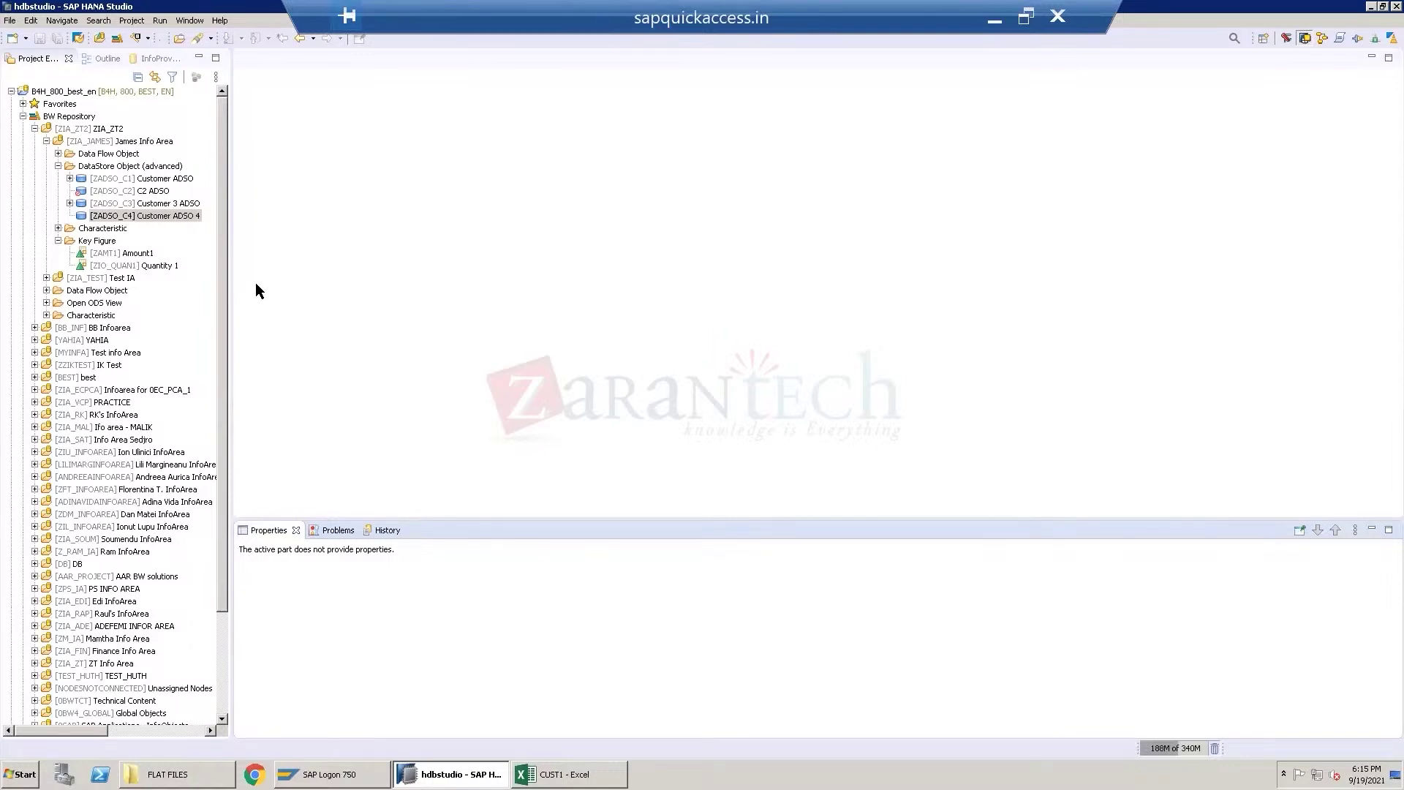
Collapse the ZIA_JAMES folders, the ZIA_JAMES and ZIA_ZT2 InfoAreas, and the BW Repository and Data Sources nodes of the B4H project.
left_click(57, 166)
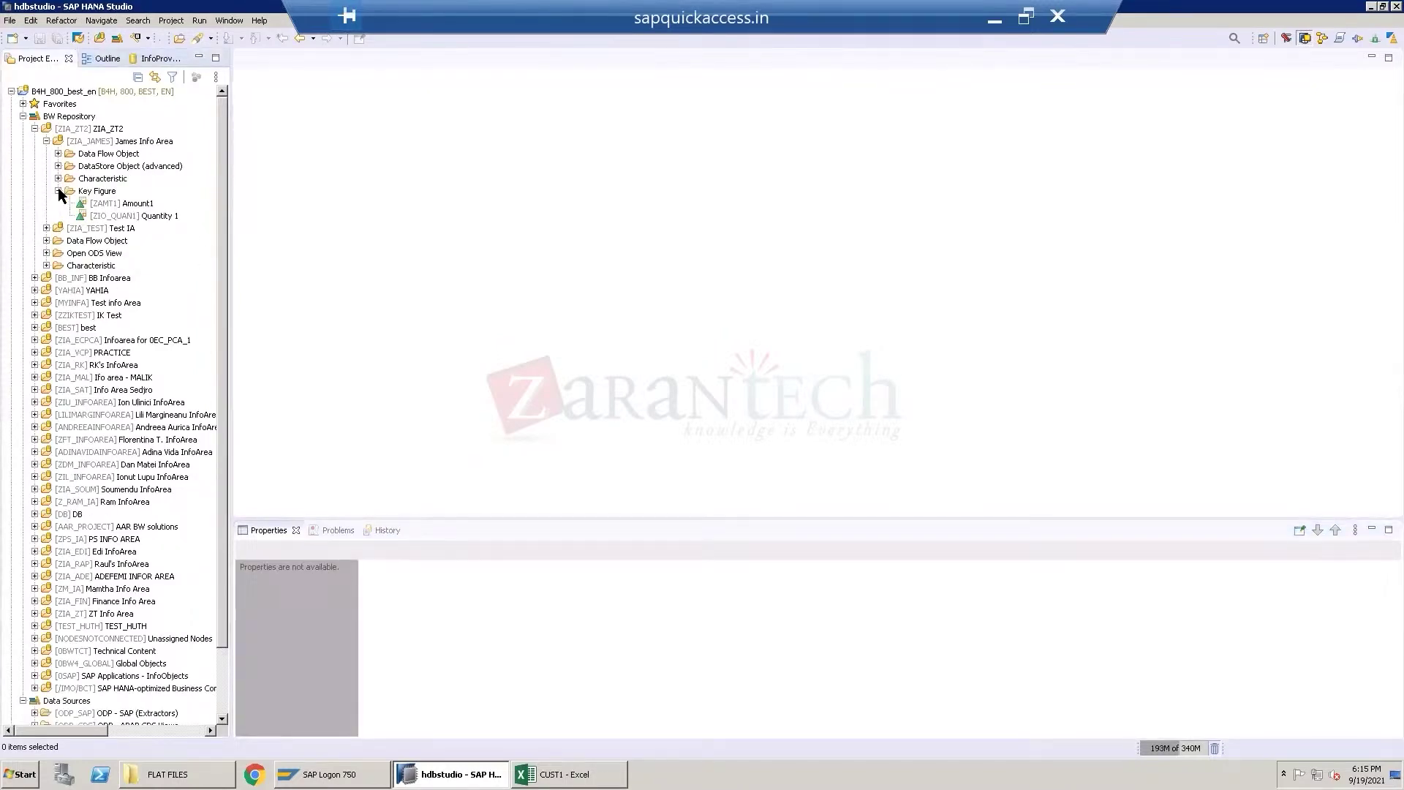
left_click(59, 190)
left_click(46, 141)
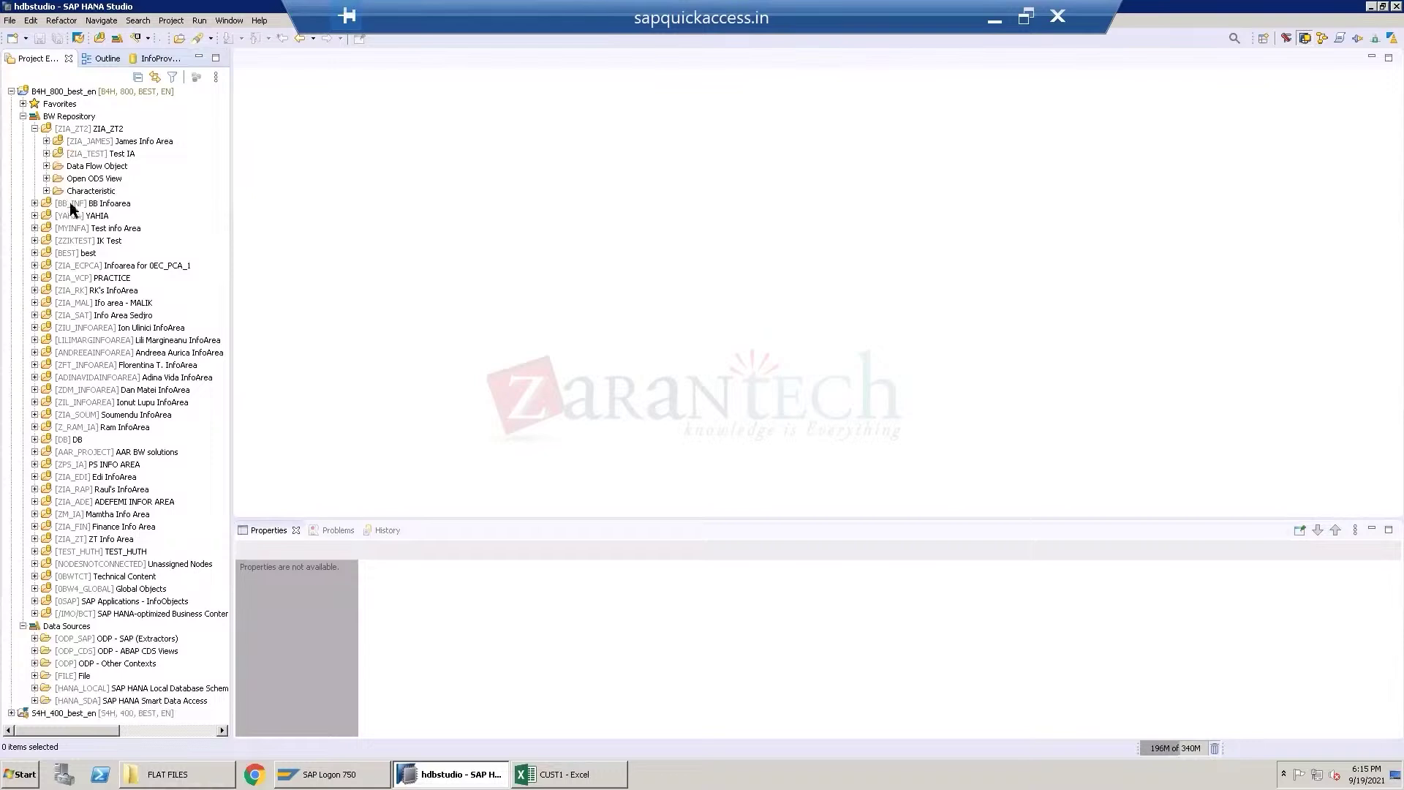
left_click(35, 129)
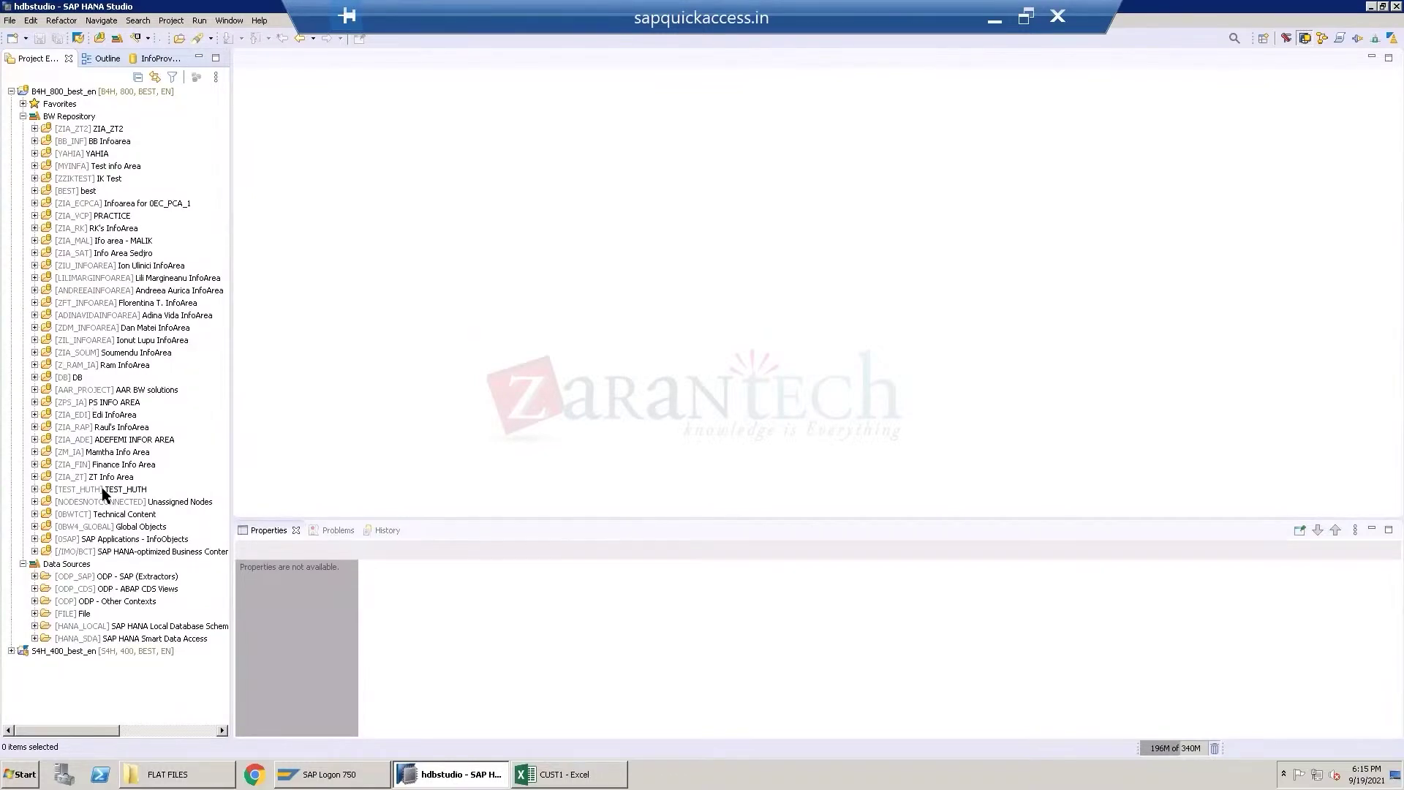
left_click(22, 116)
left_click(22, 129)
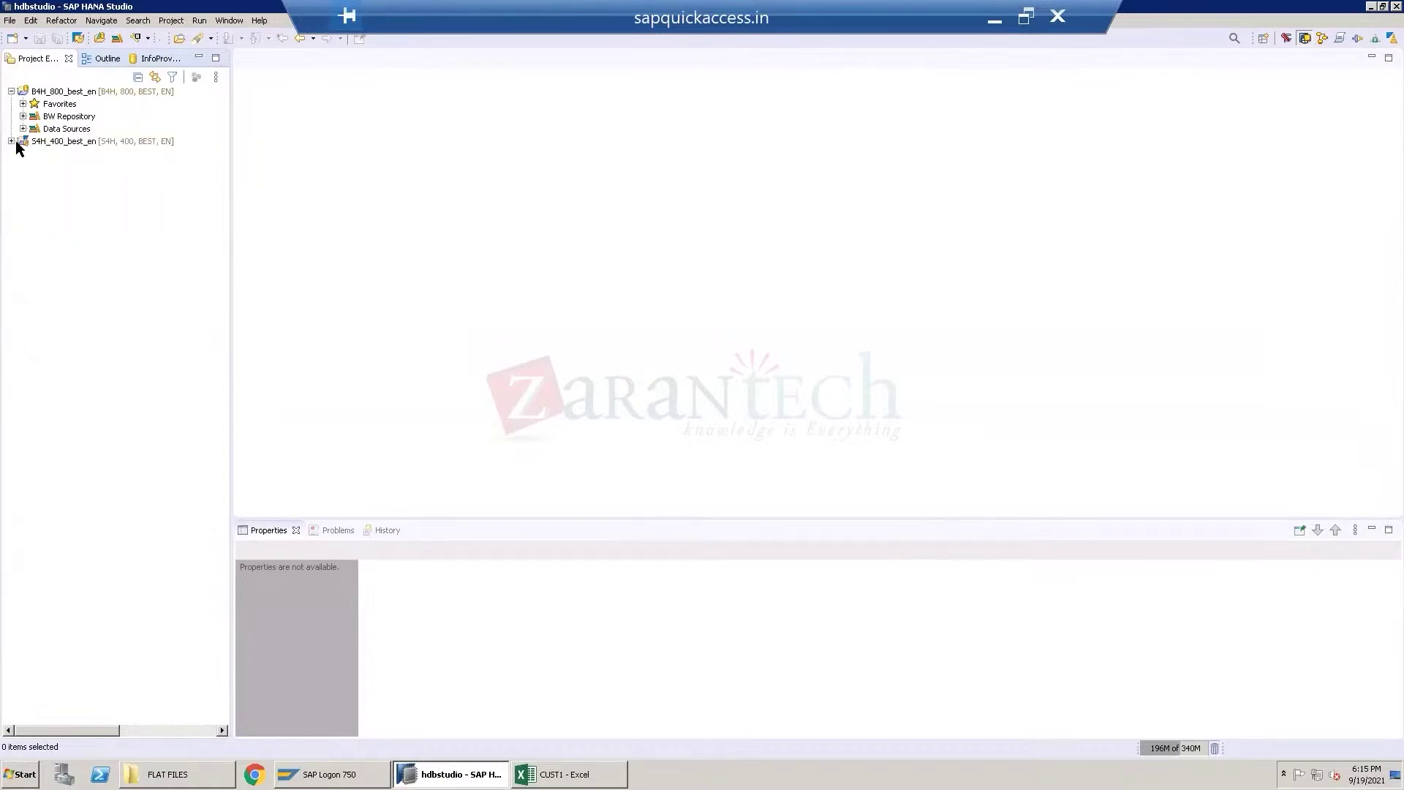
Examine the contents of the Favorites and BW Repository nodes in the B4H project, and collapse both again.
left_click(34, 105)
left_click(23, 104)
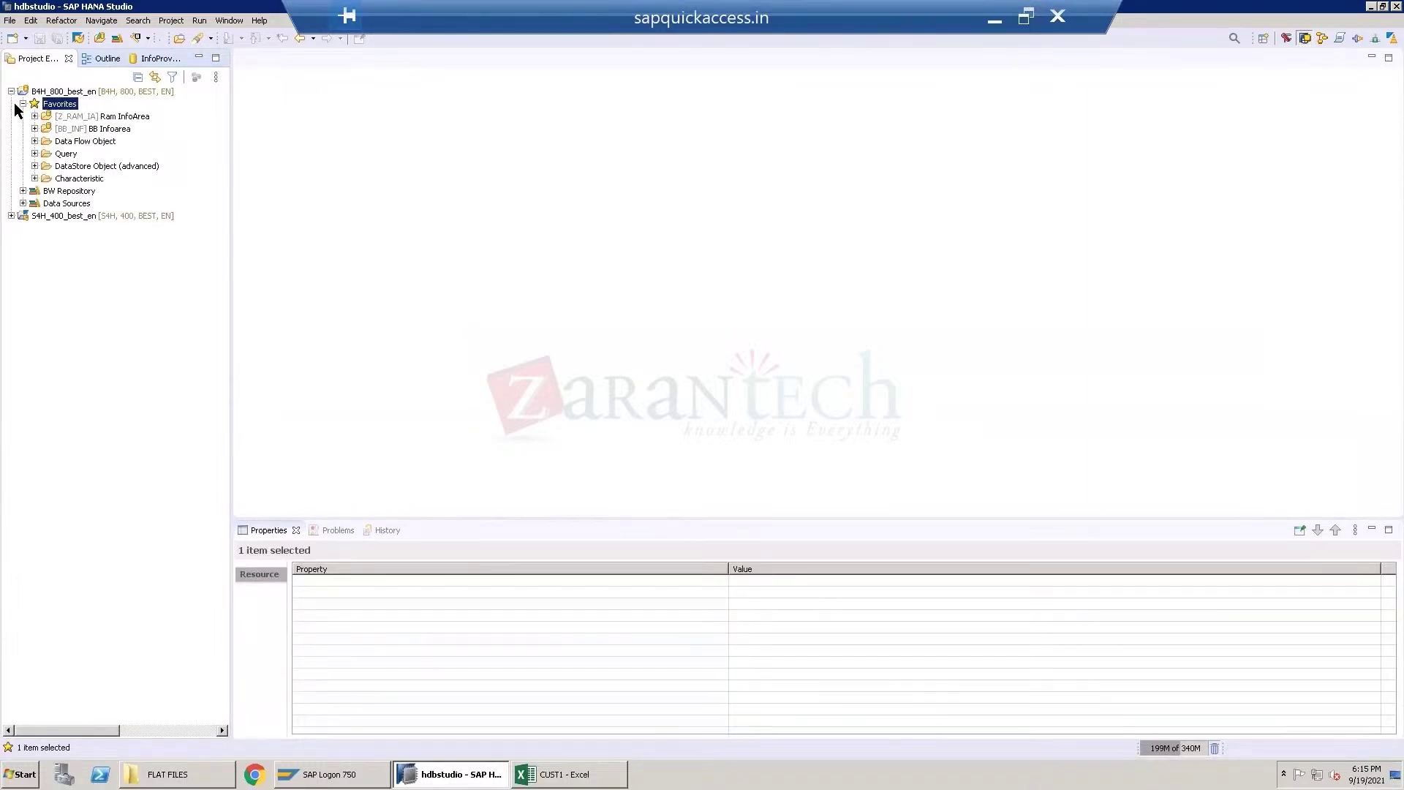
left_click(23, 104)
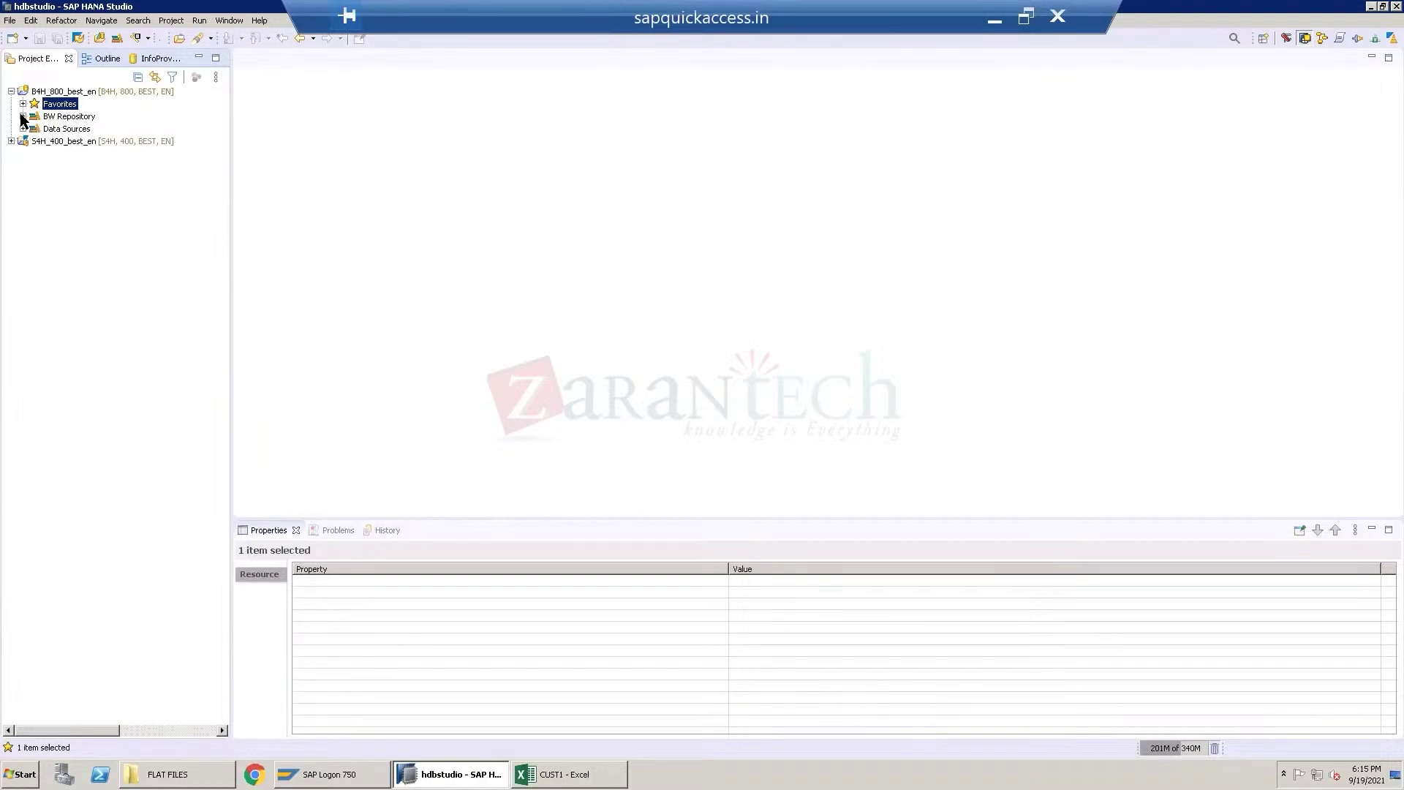
left_click(23, 117)
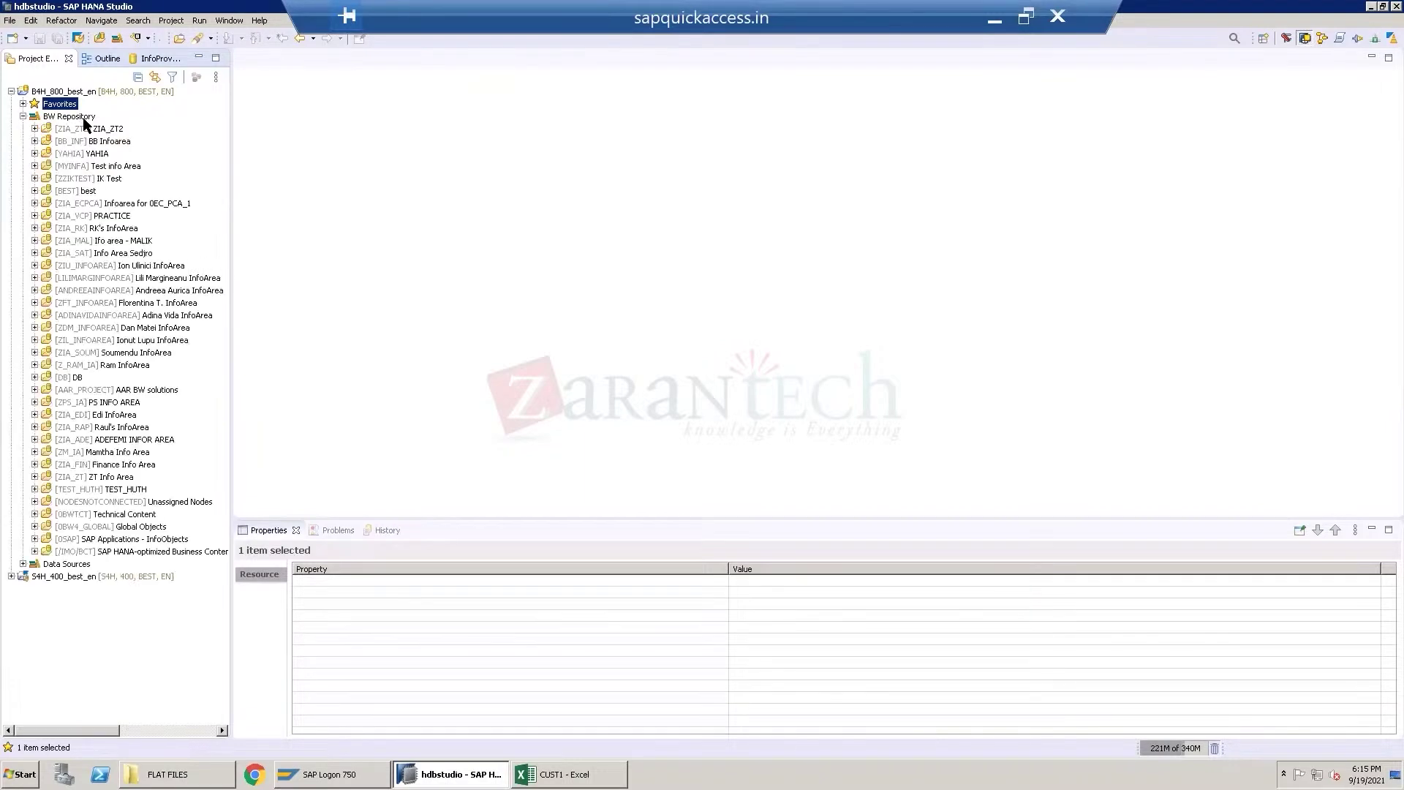
left_click(23, 116)
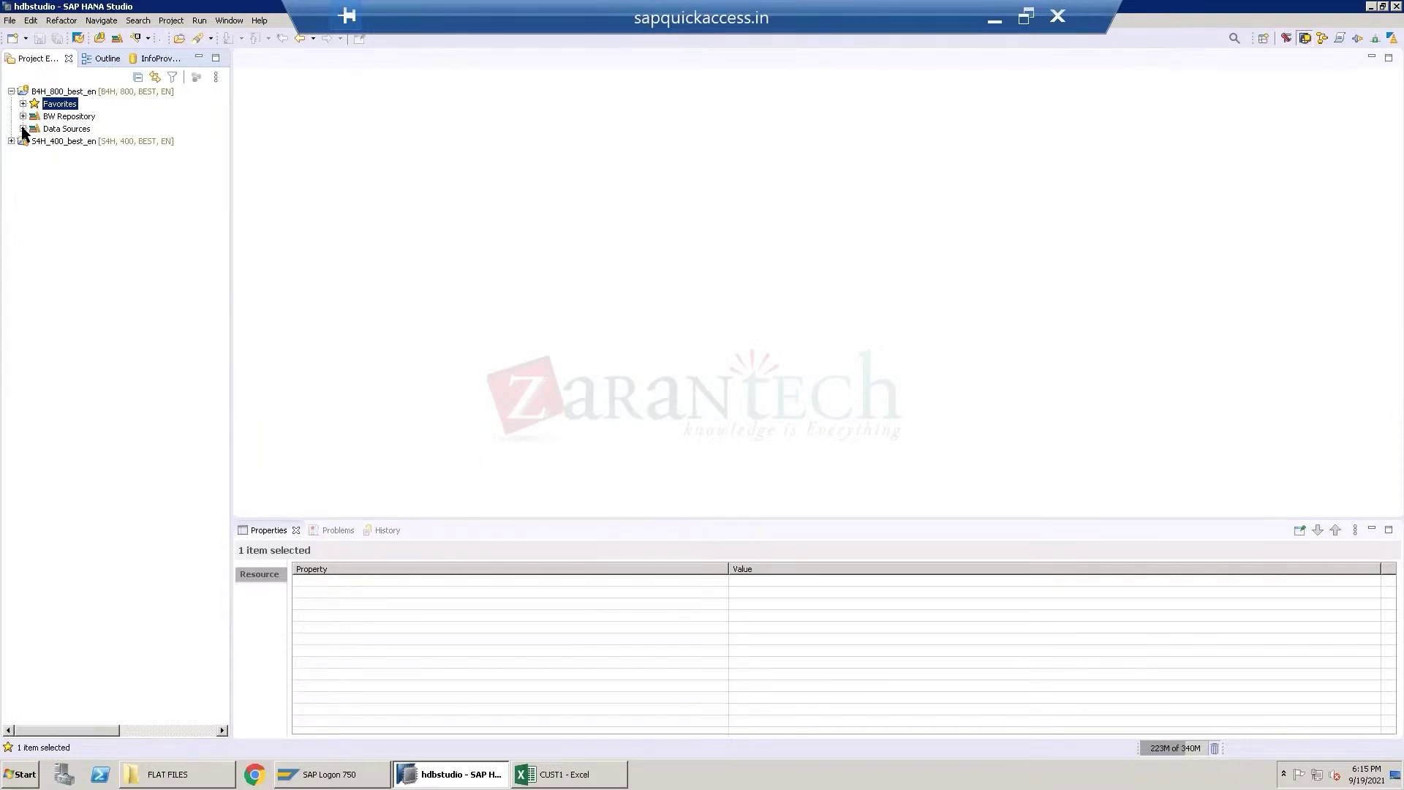
Expand the Data Sources node and its File folder to show the existing flat file source systems.
left_click(64, 129)
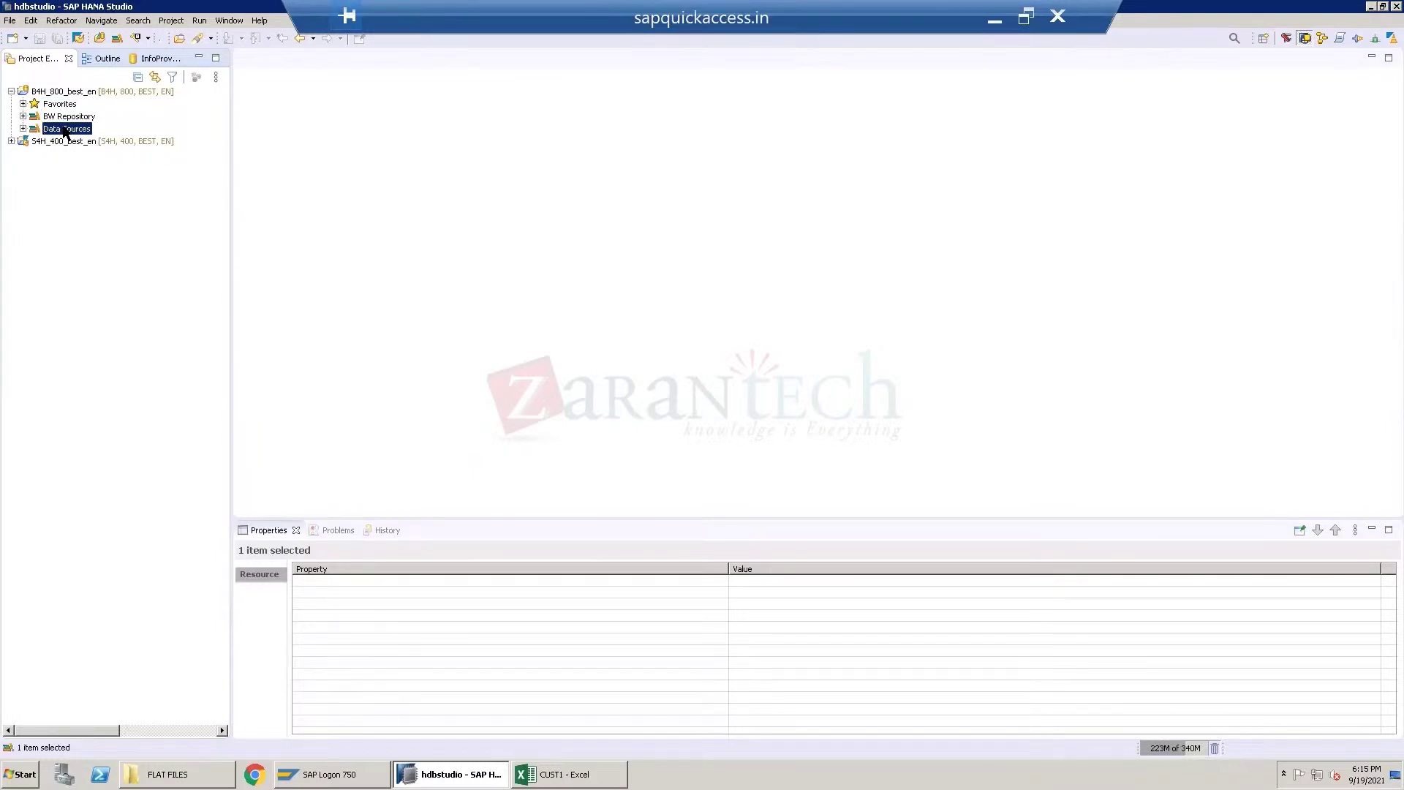
left_click(23, 129)
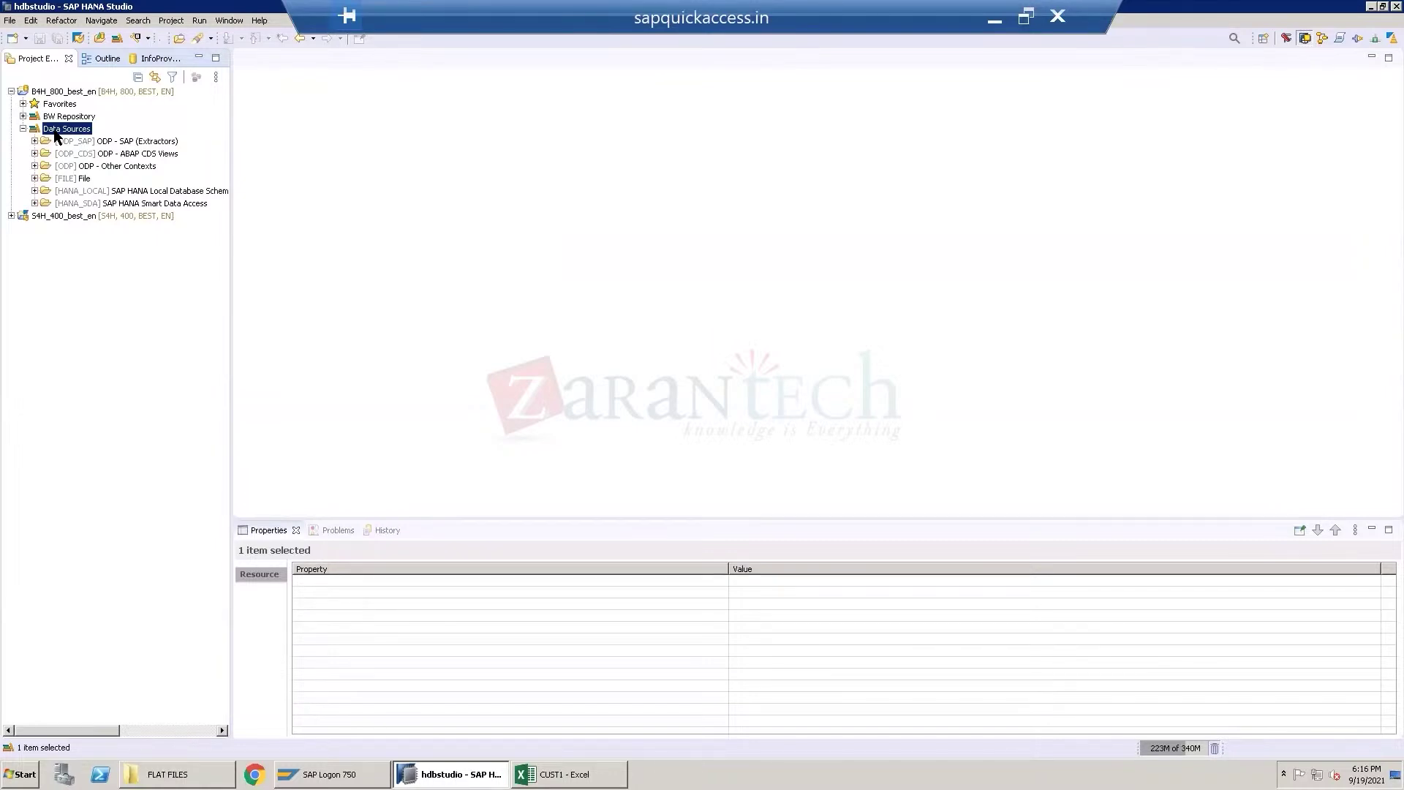
left_click(67, 178)
left_click(34, 178)
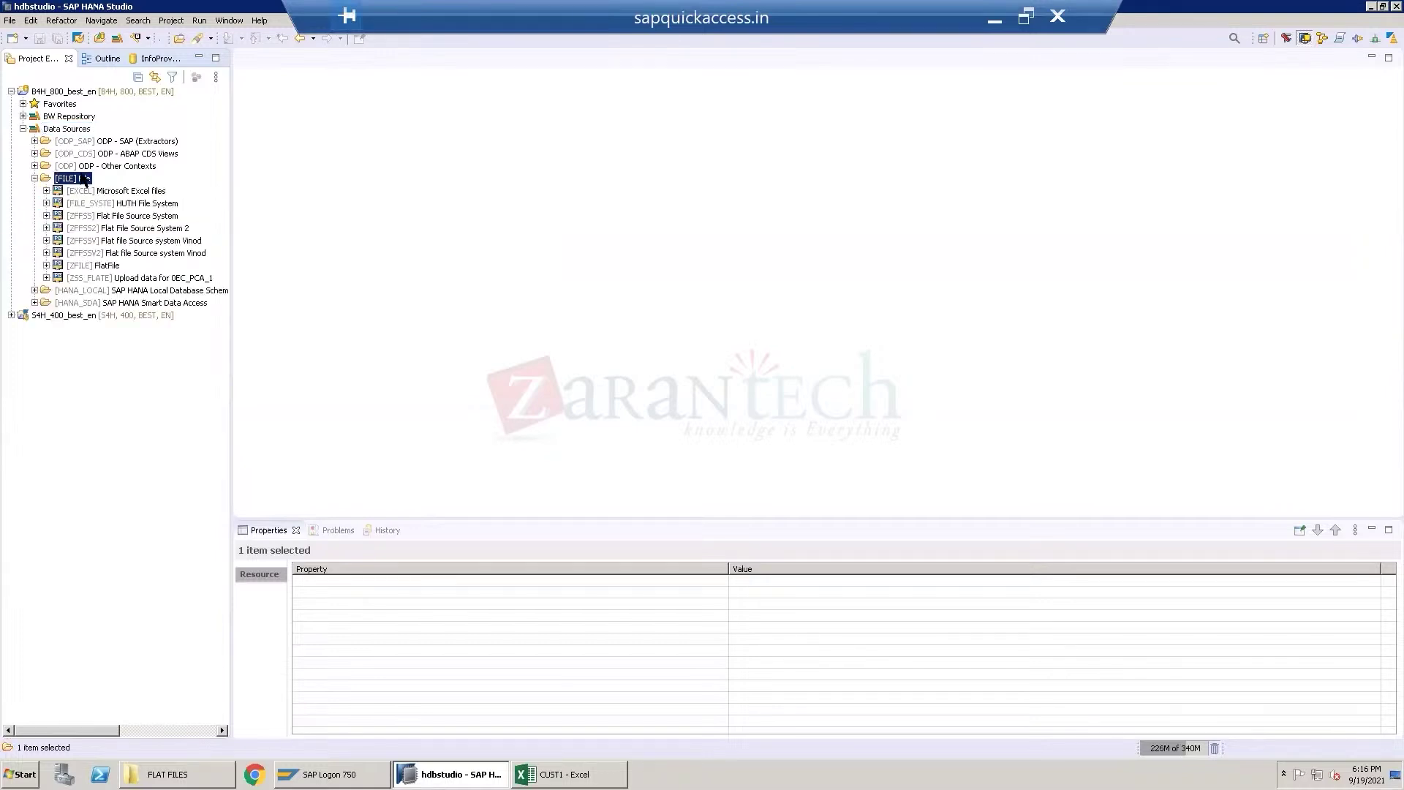
left_click(35, 178)
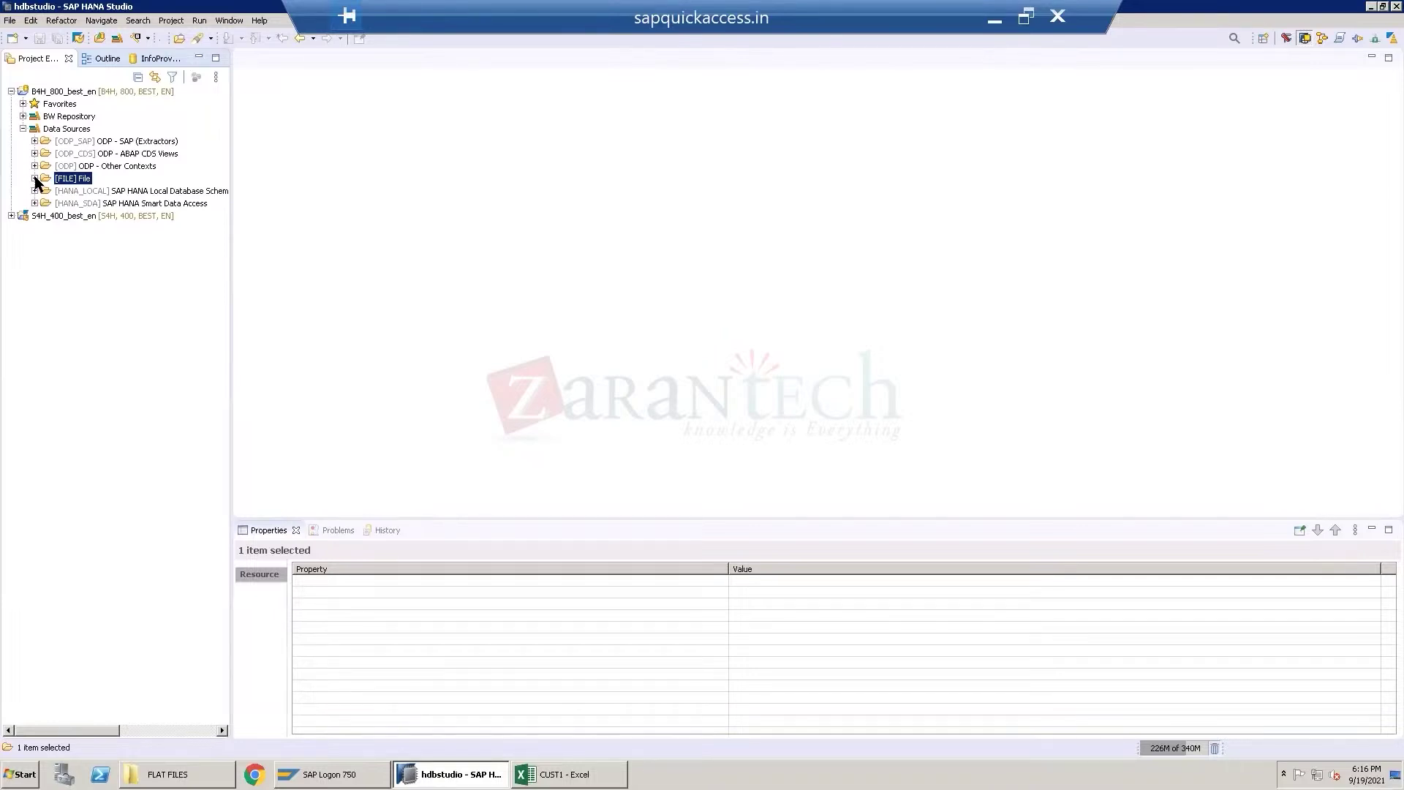
left_click(34, 178)
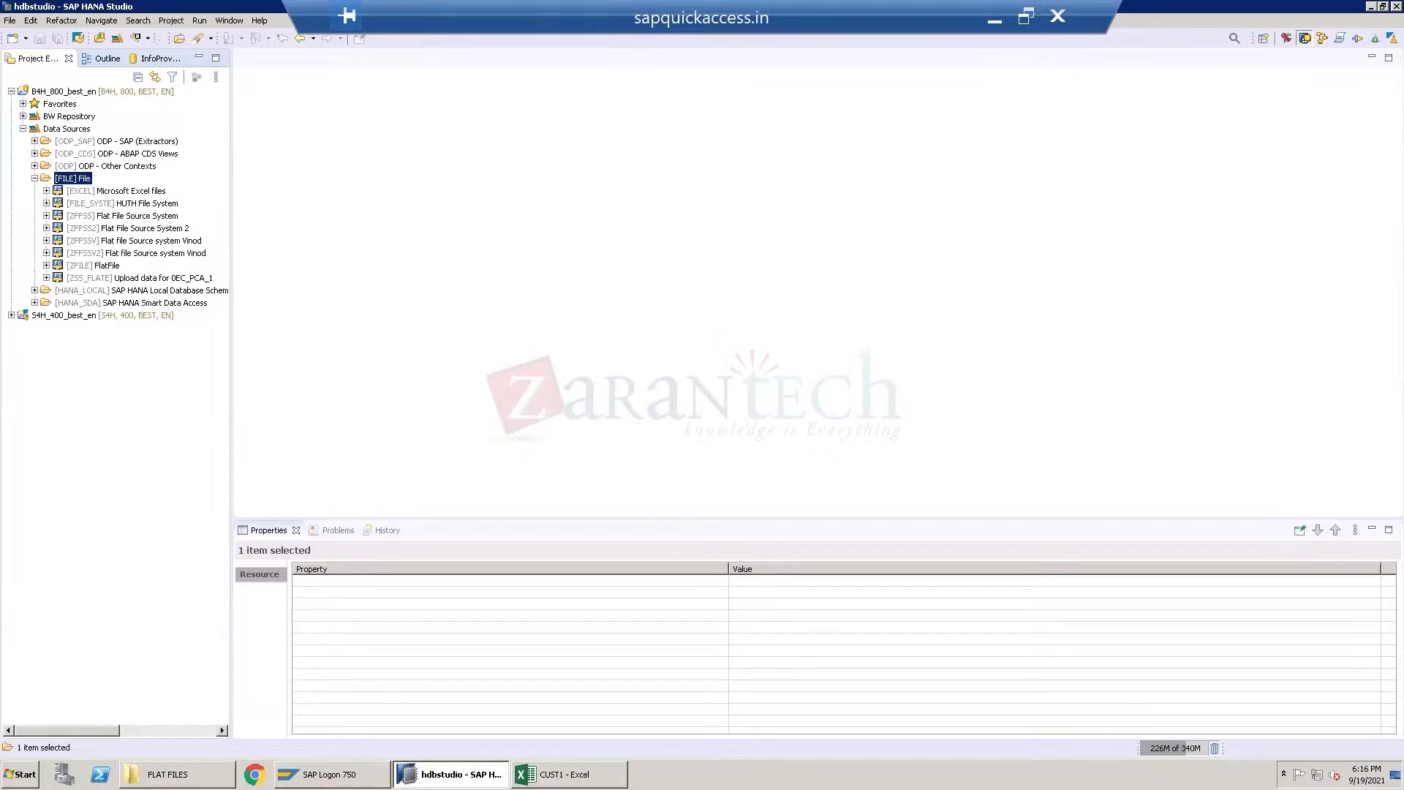
Begin a new source system in the File folder, named ZFFSS3 with the description "Flat File Source System 3".
mouse_move(563, 773)
right_click(84, 181)
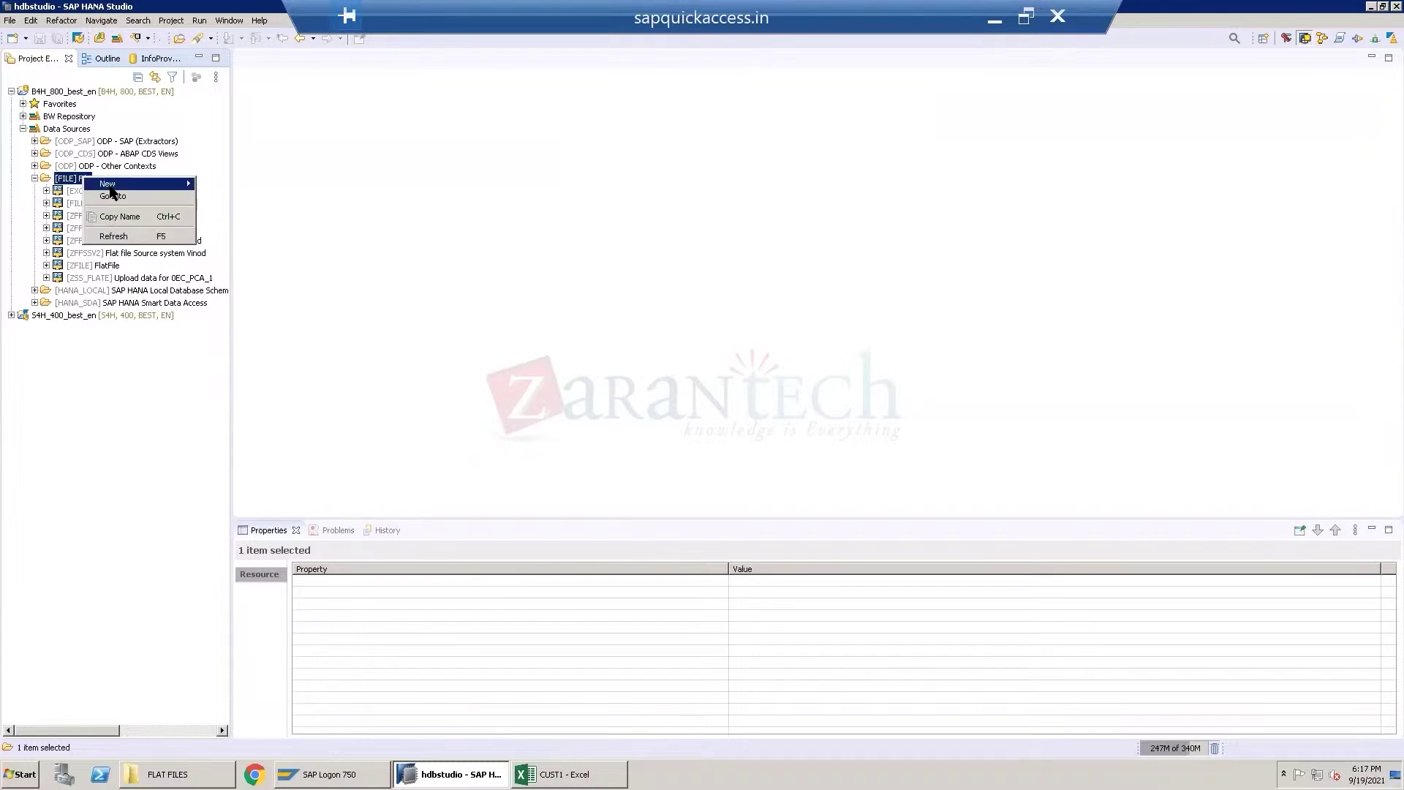
mouse_move(111, 188)
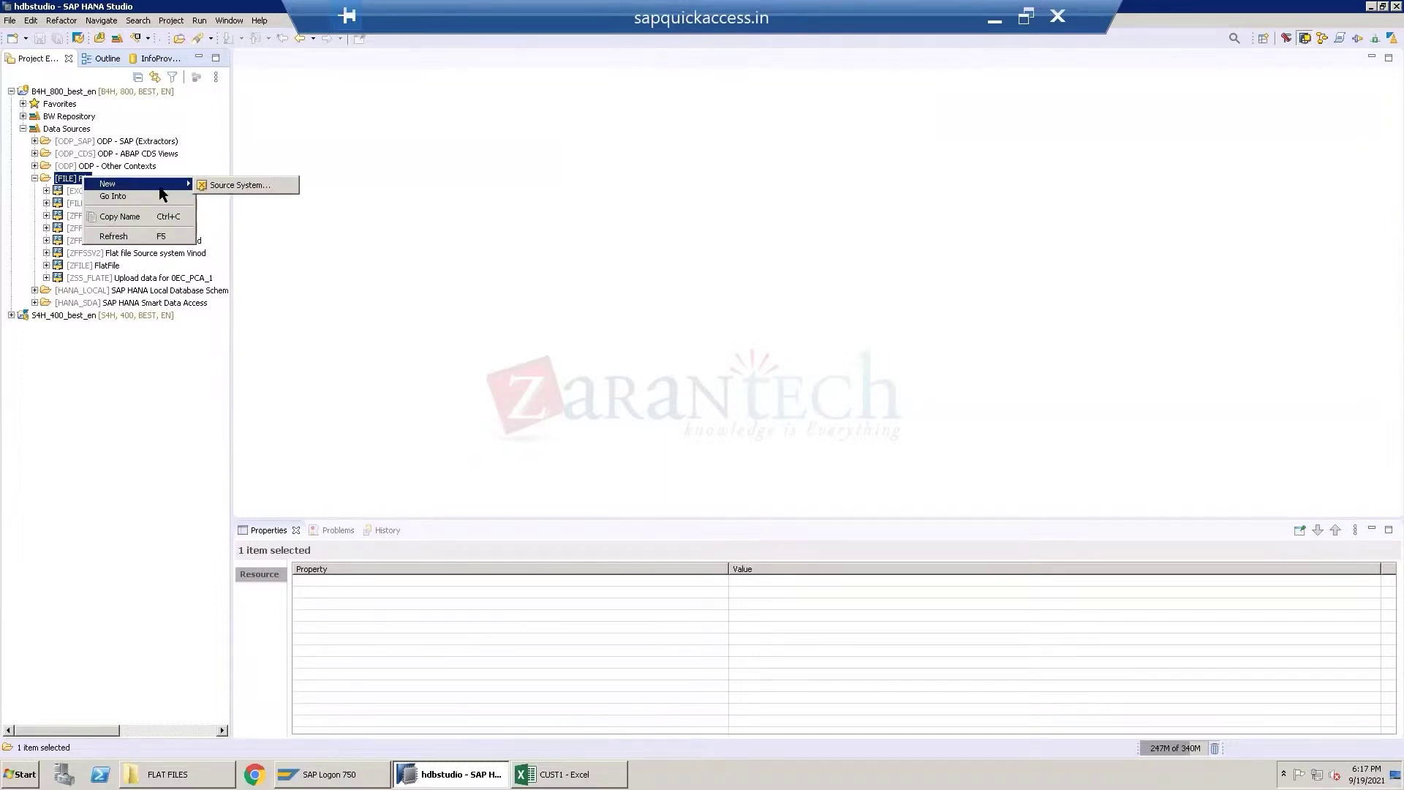
left_click(254, 187)
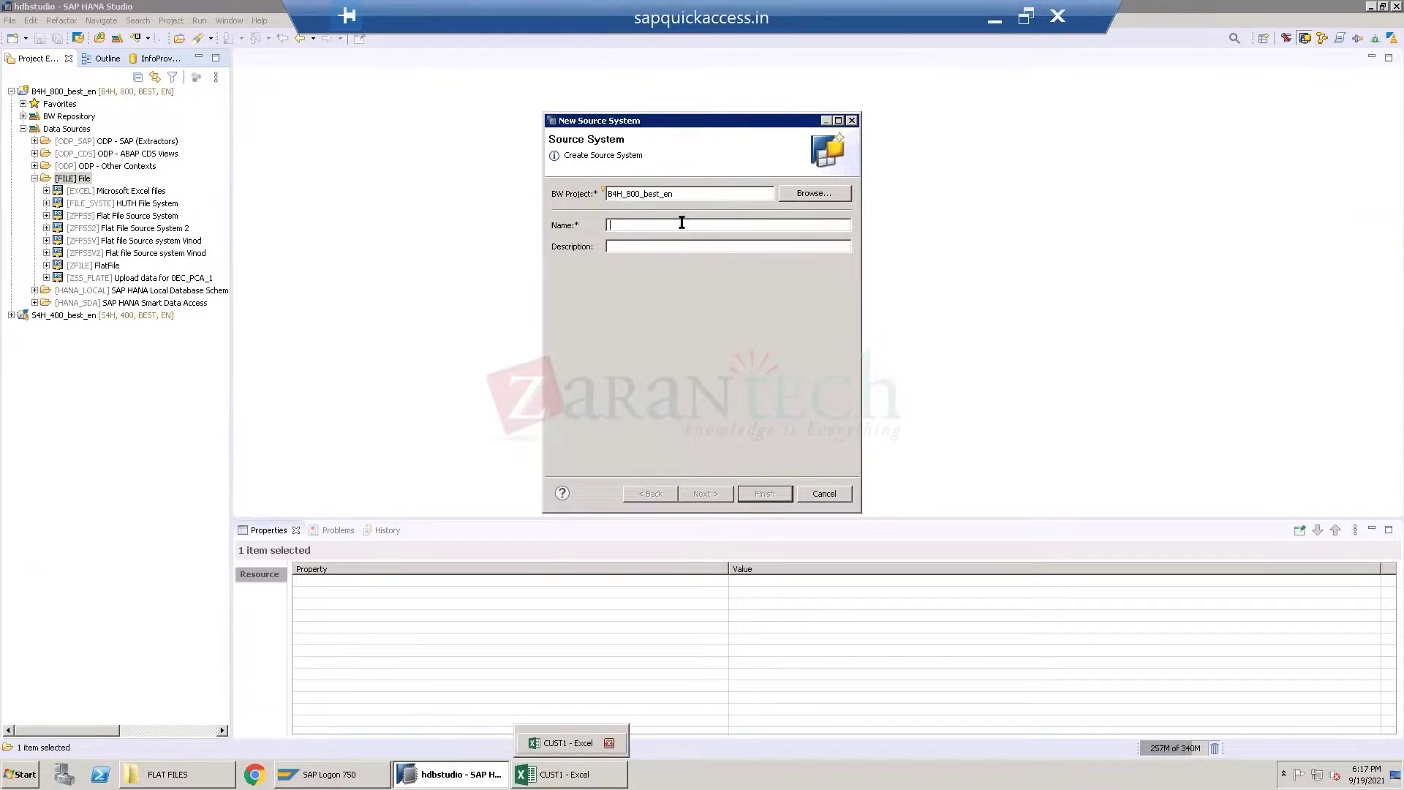
type("ZFFSS3")
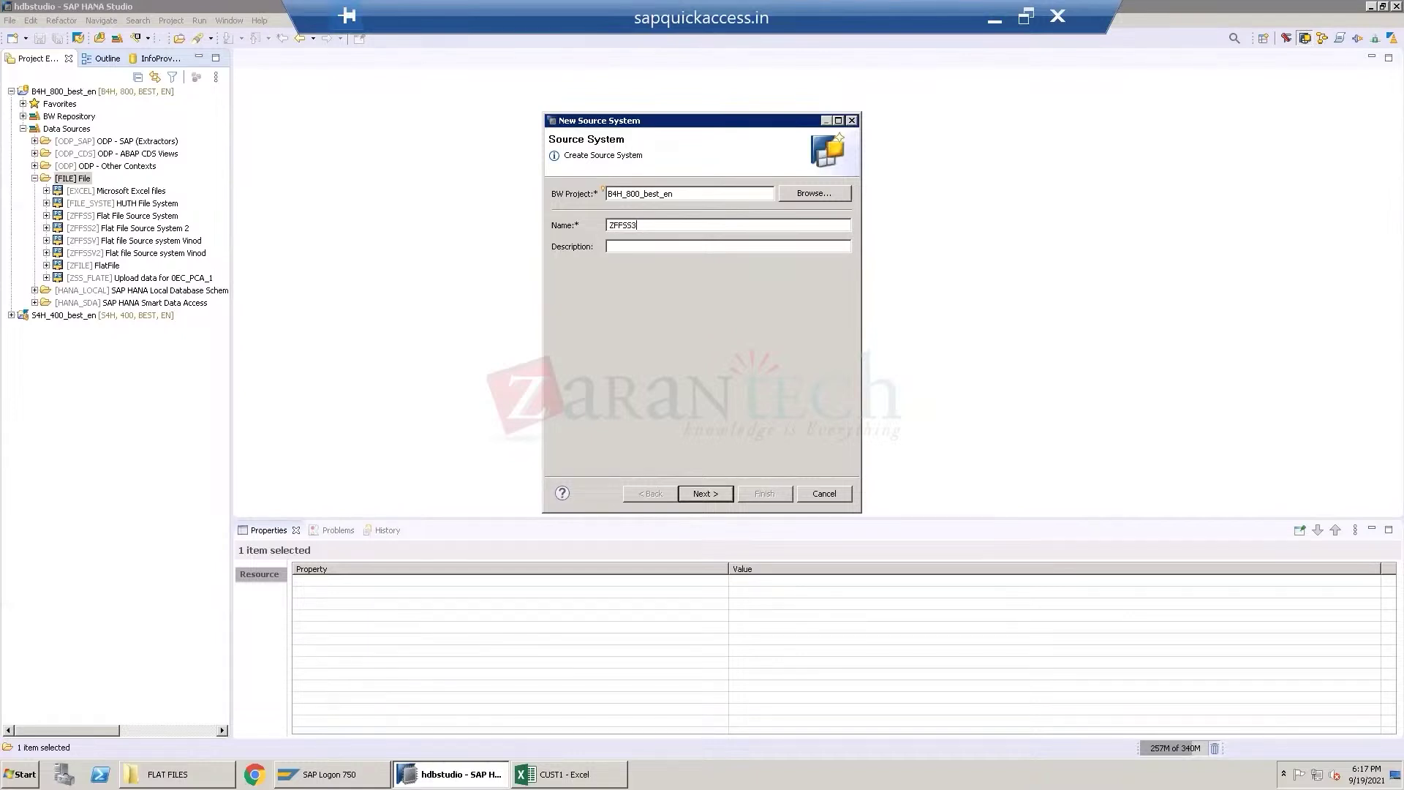
type("Flat File Source System 3")
Set the new source system's connection type to File, finish creating it, and activate ZFFSS3.
left_click(720, 491)
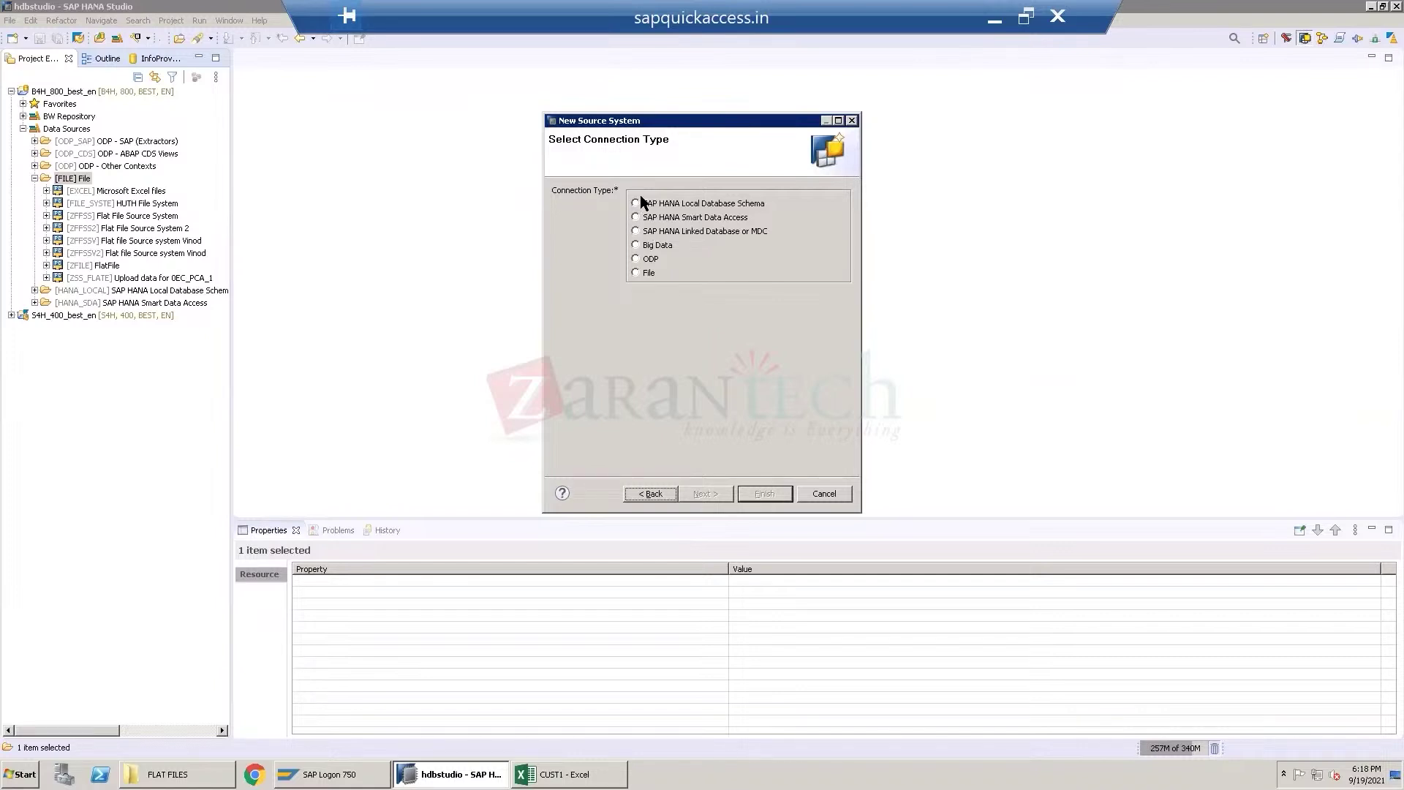
left_click(635, 272)
left_click(764, 494)
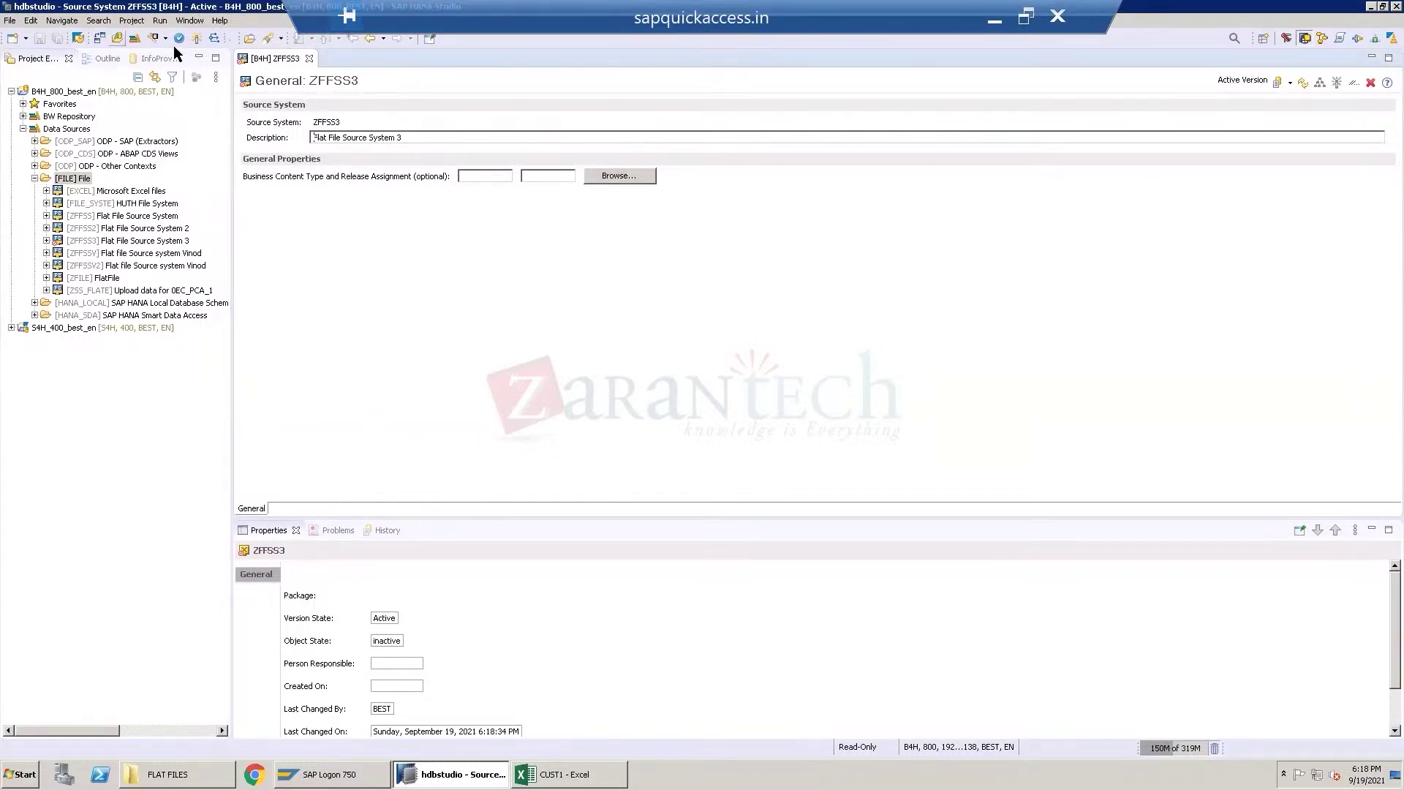
left_click(197, 38)
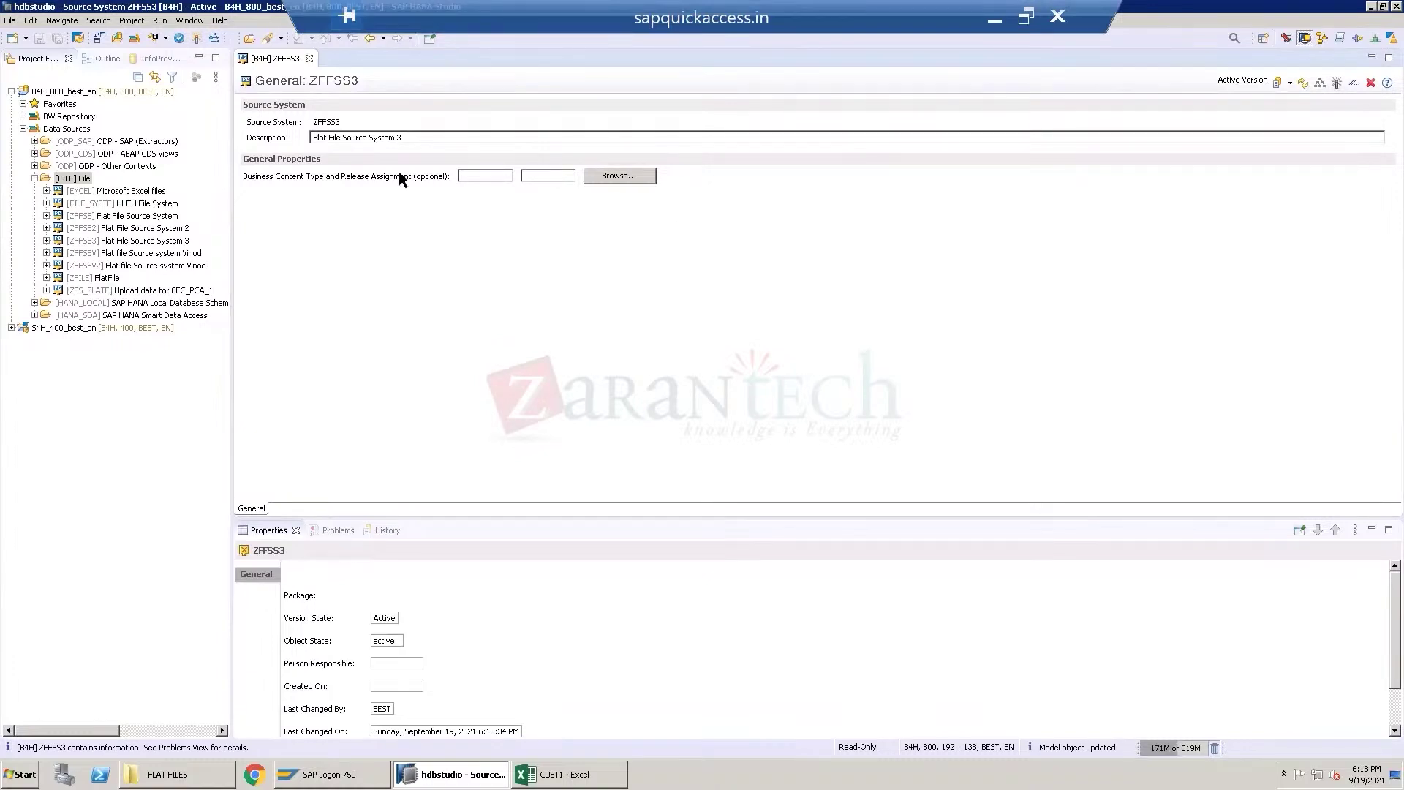
Review the application components under source system ZFFSS3, and permanently delete ZFFSS3.
double_click(106, 241)
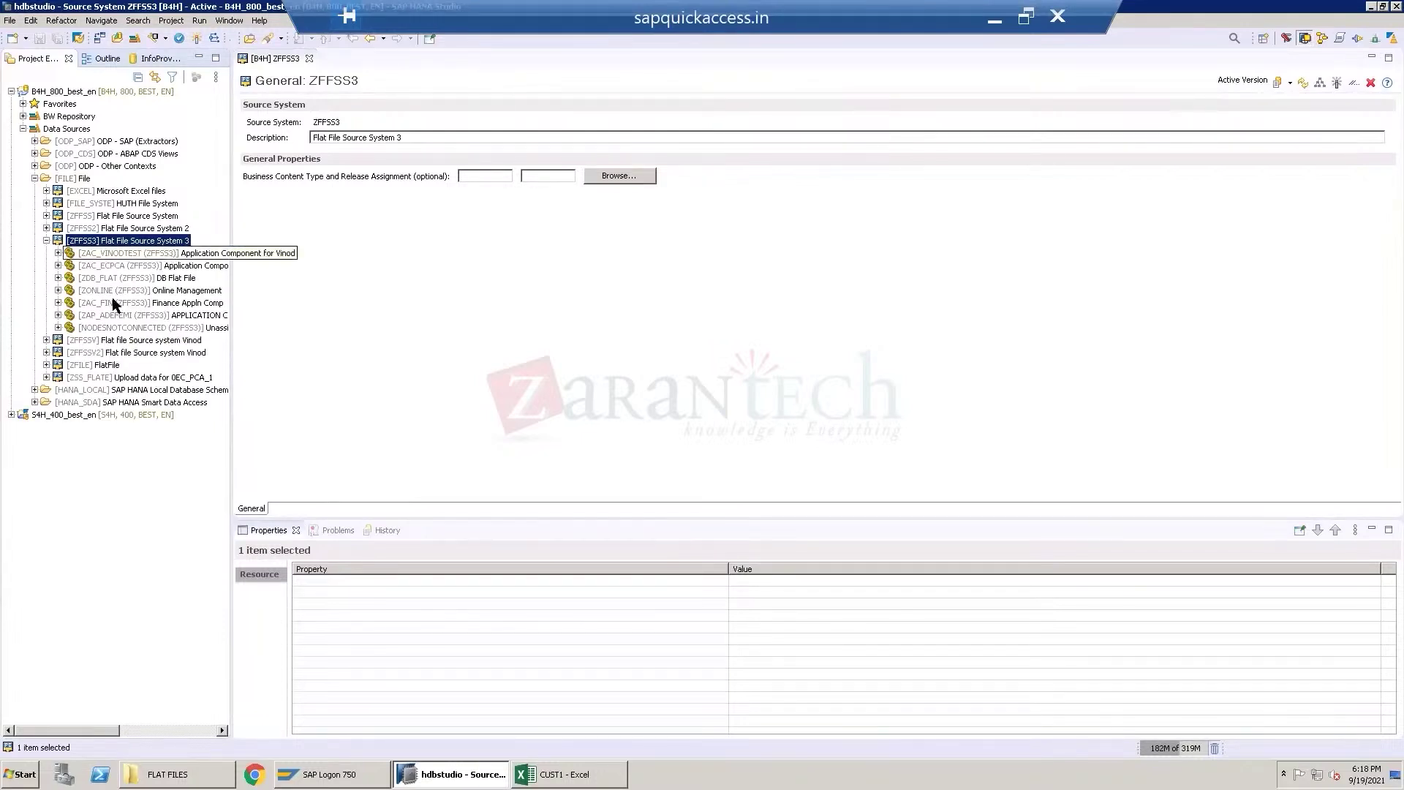
left_click(44, 239)
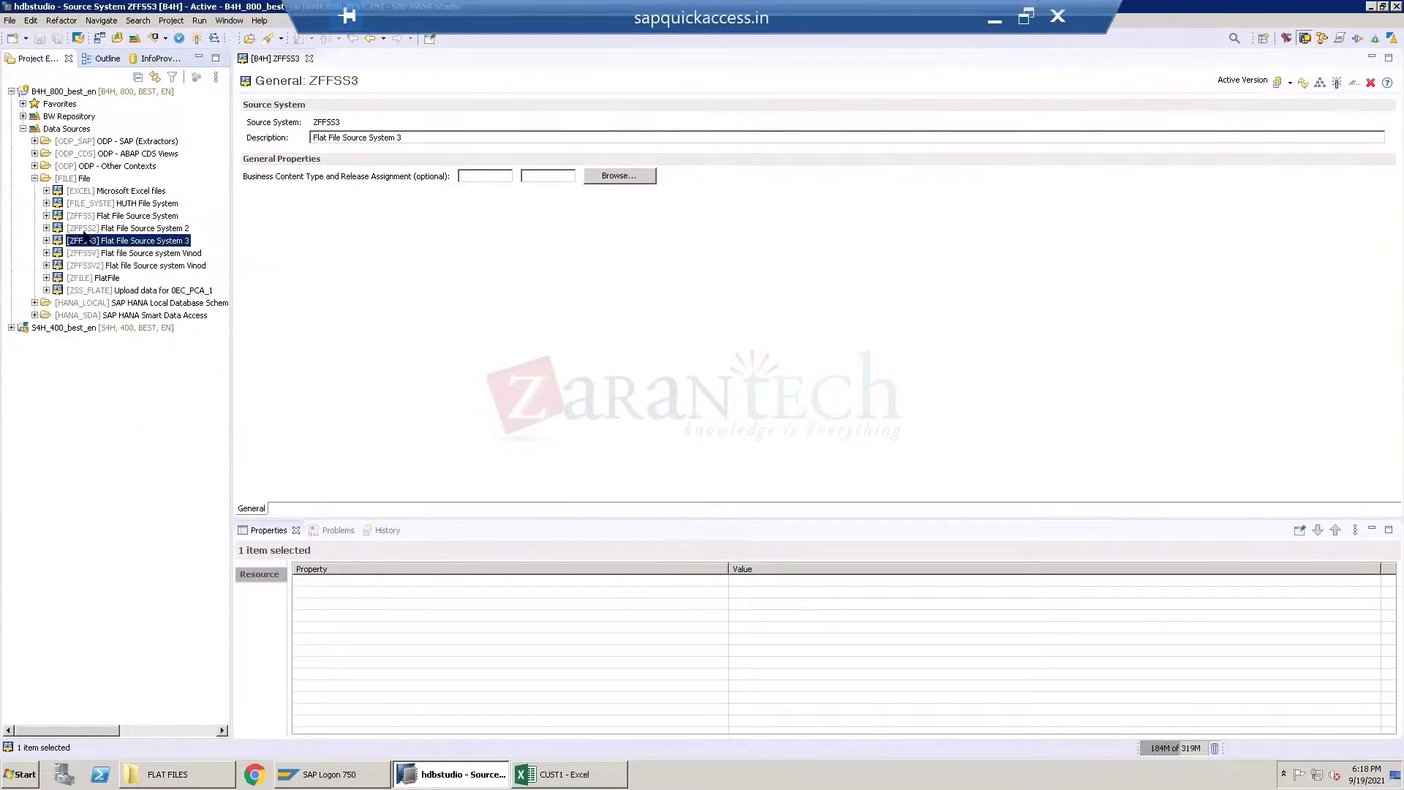
right_click(103, 243)
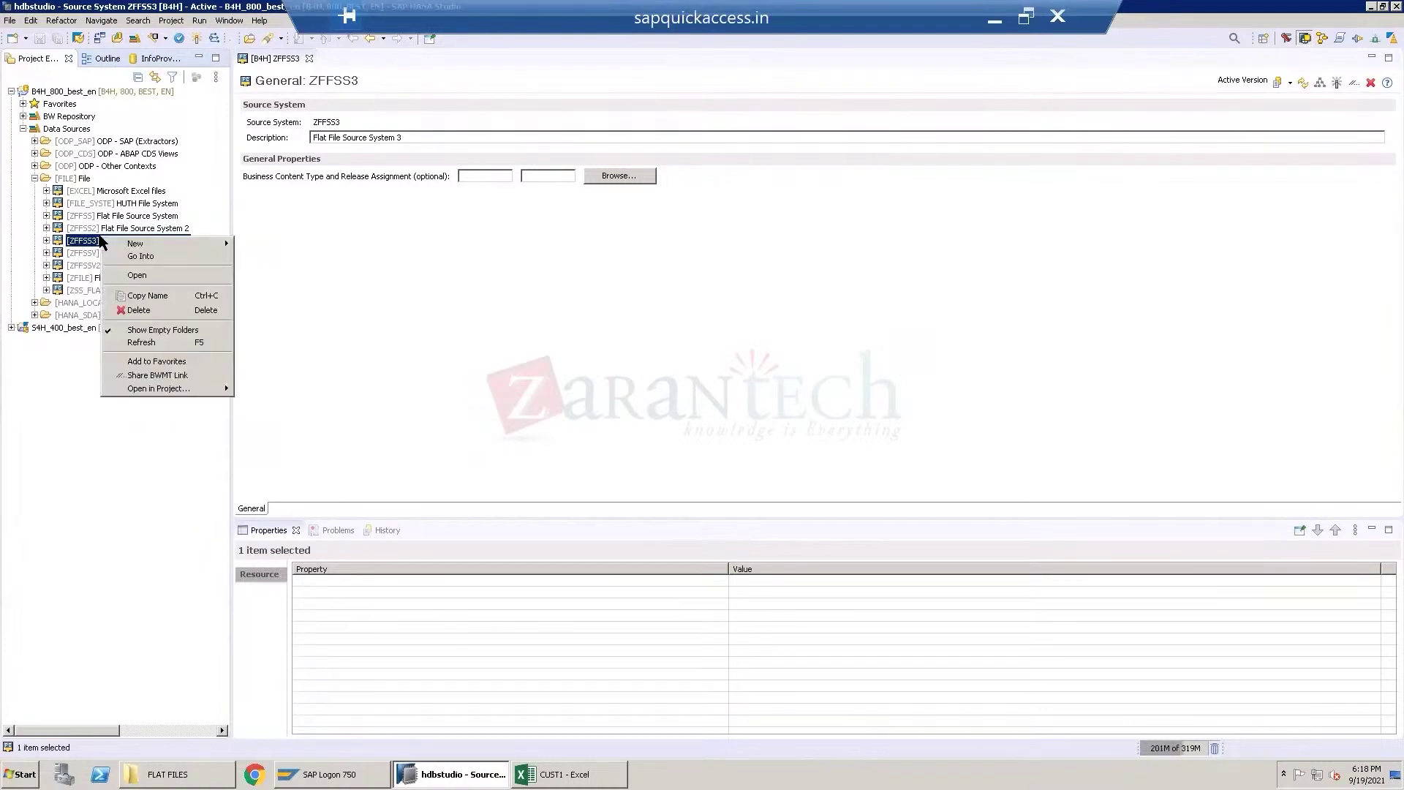
left_click(169, 310)
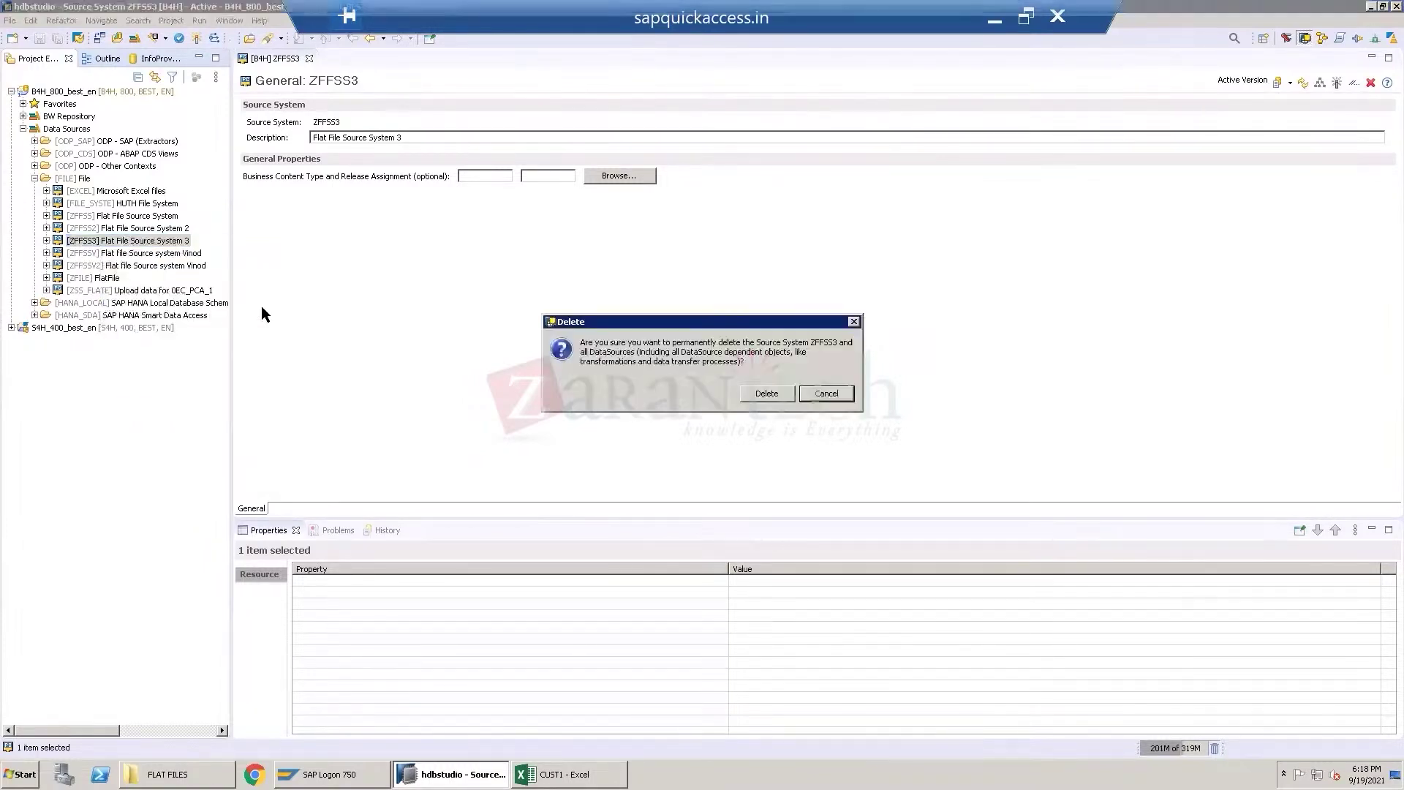
left_click(760, 393)
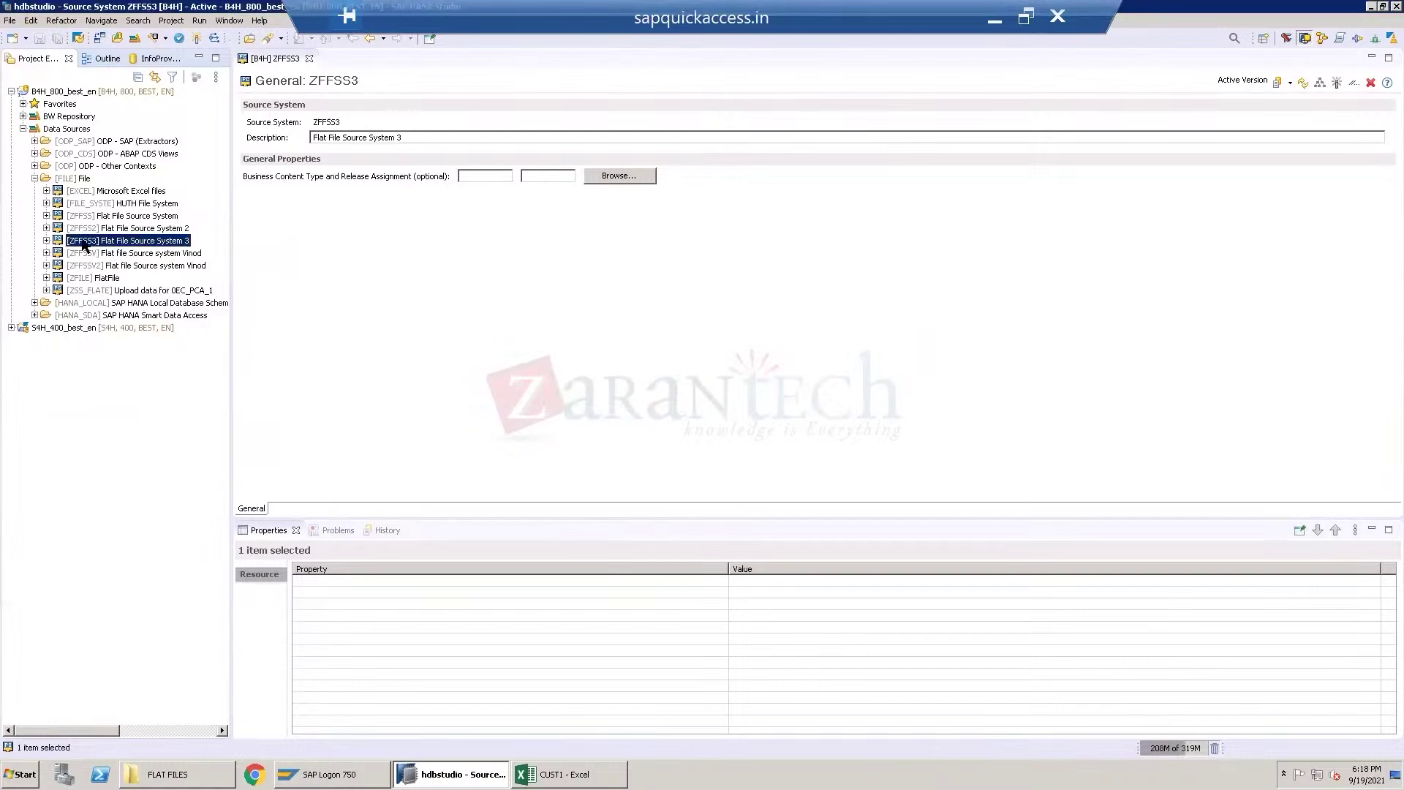
Try to permanently delete the source system ZFFSS2 together with its DataSources.
left_click(139, 230)
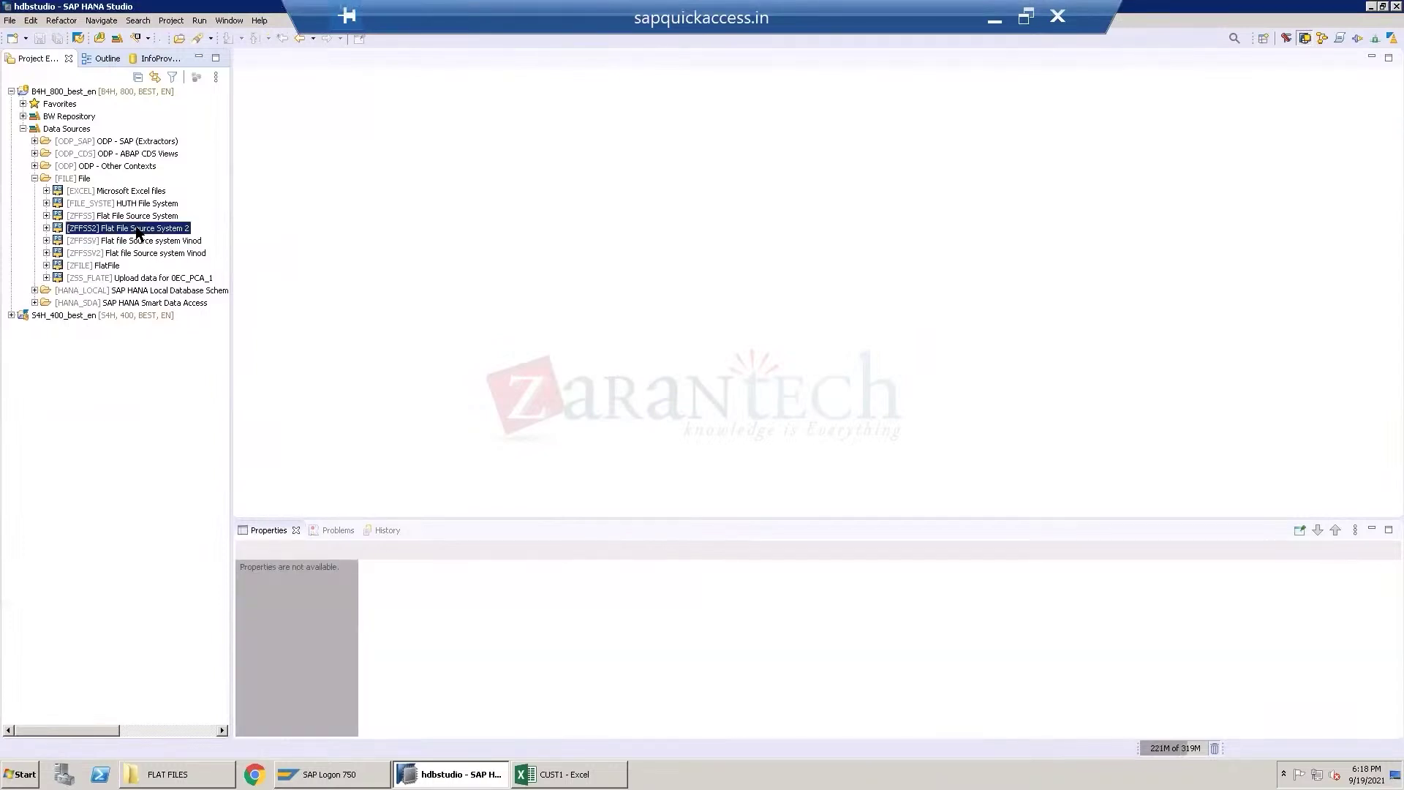
right_click(137, 231)
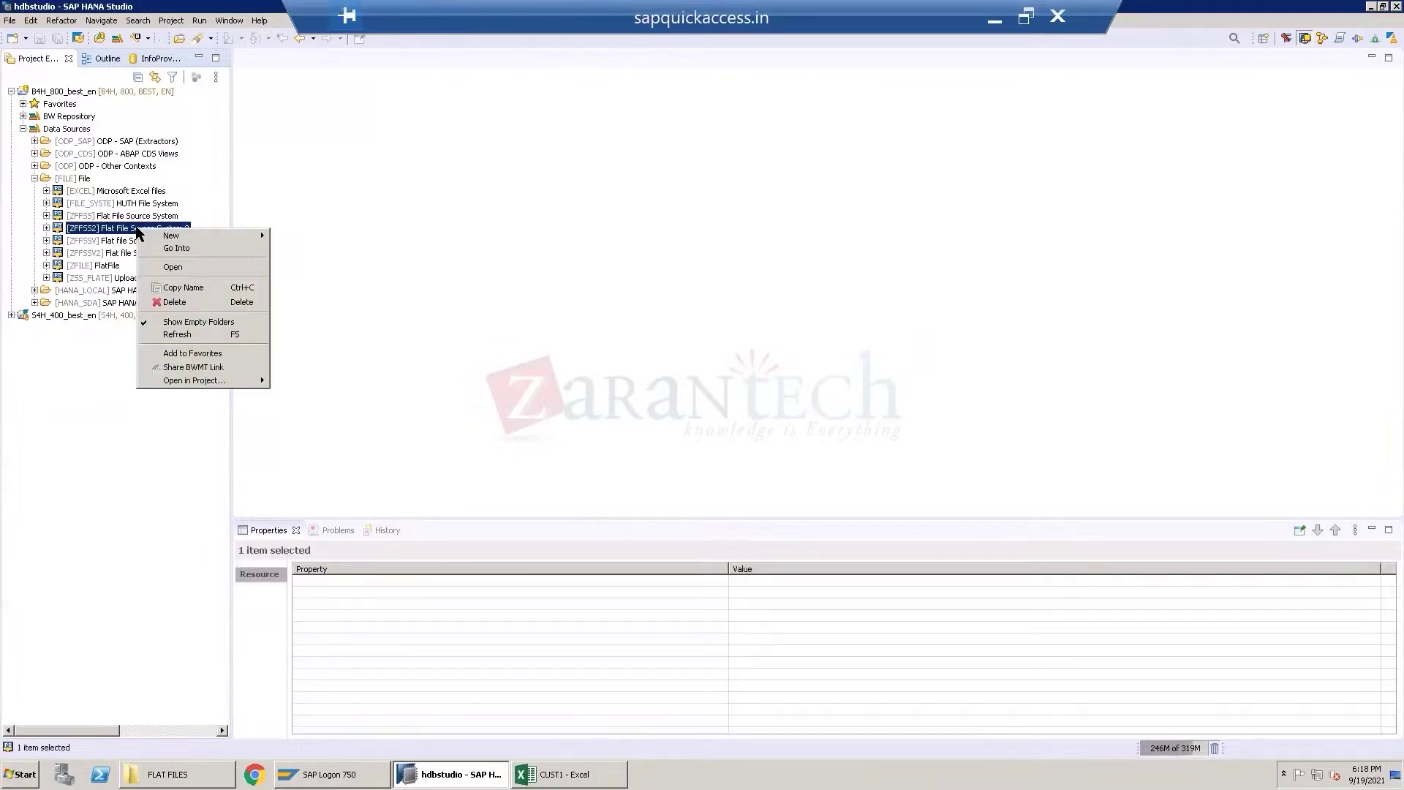
left_click(196, 304)
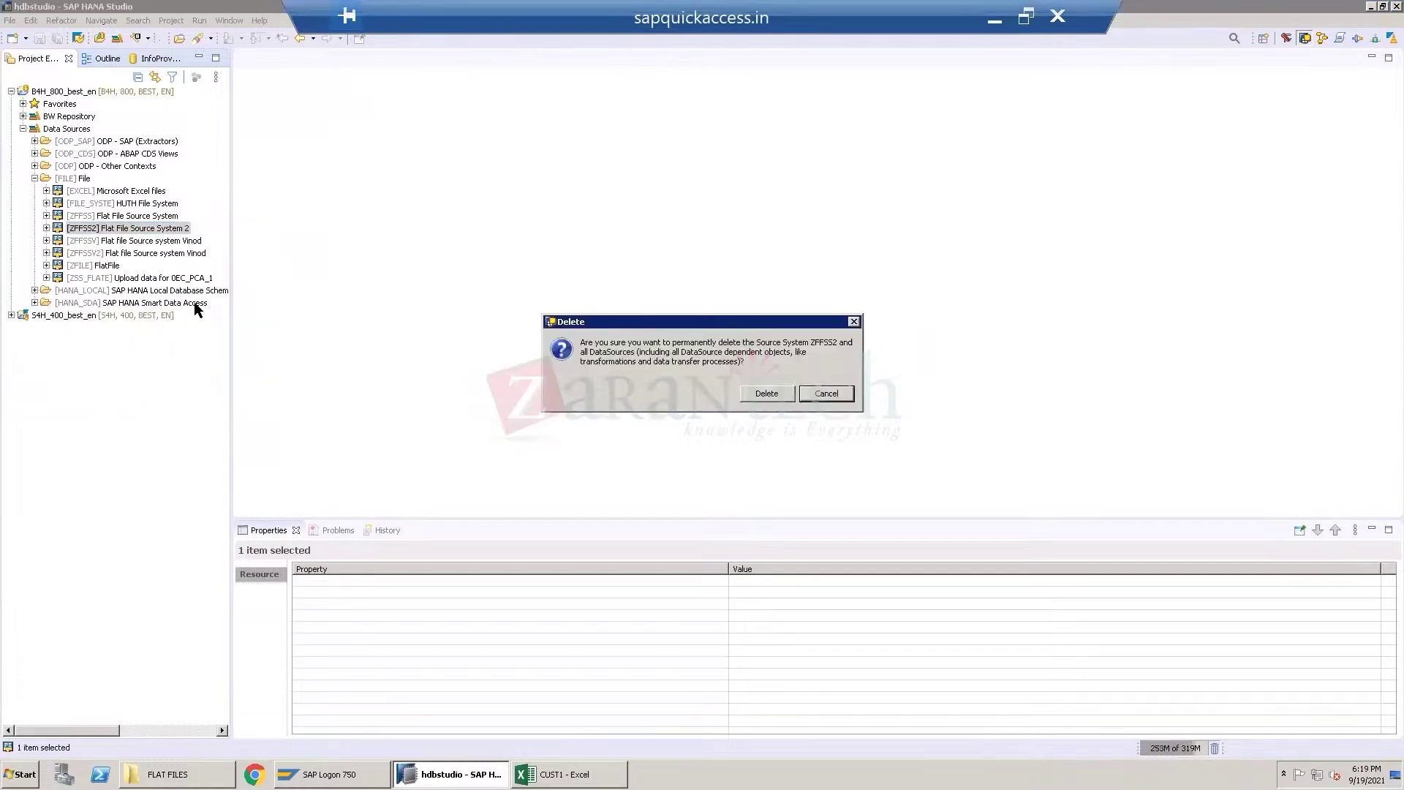
left_click(760, 393)
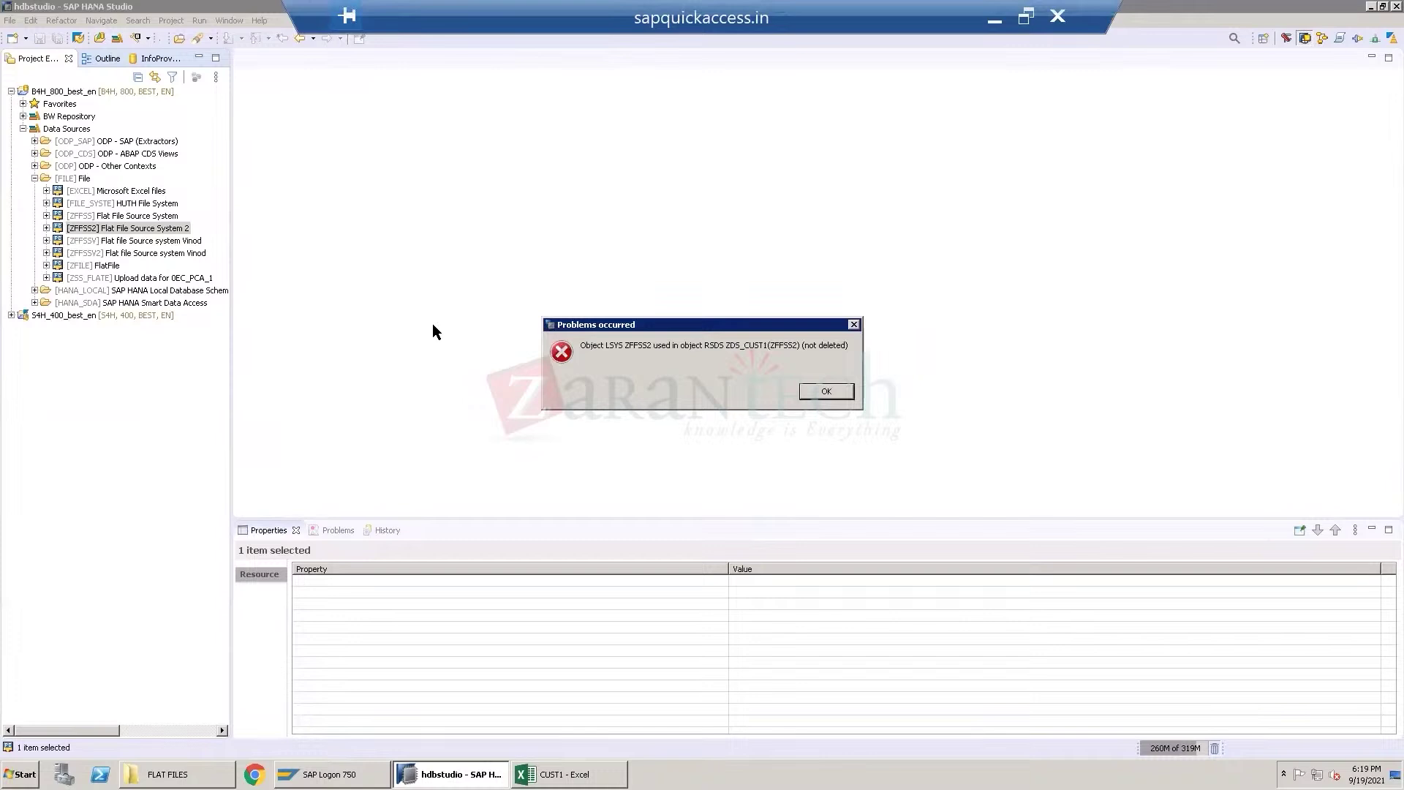
Dismiss the deletion problem and review the application components and creatable object types of source system ZFFSS2.
left_click(848, 390)
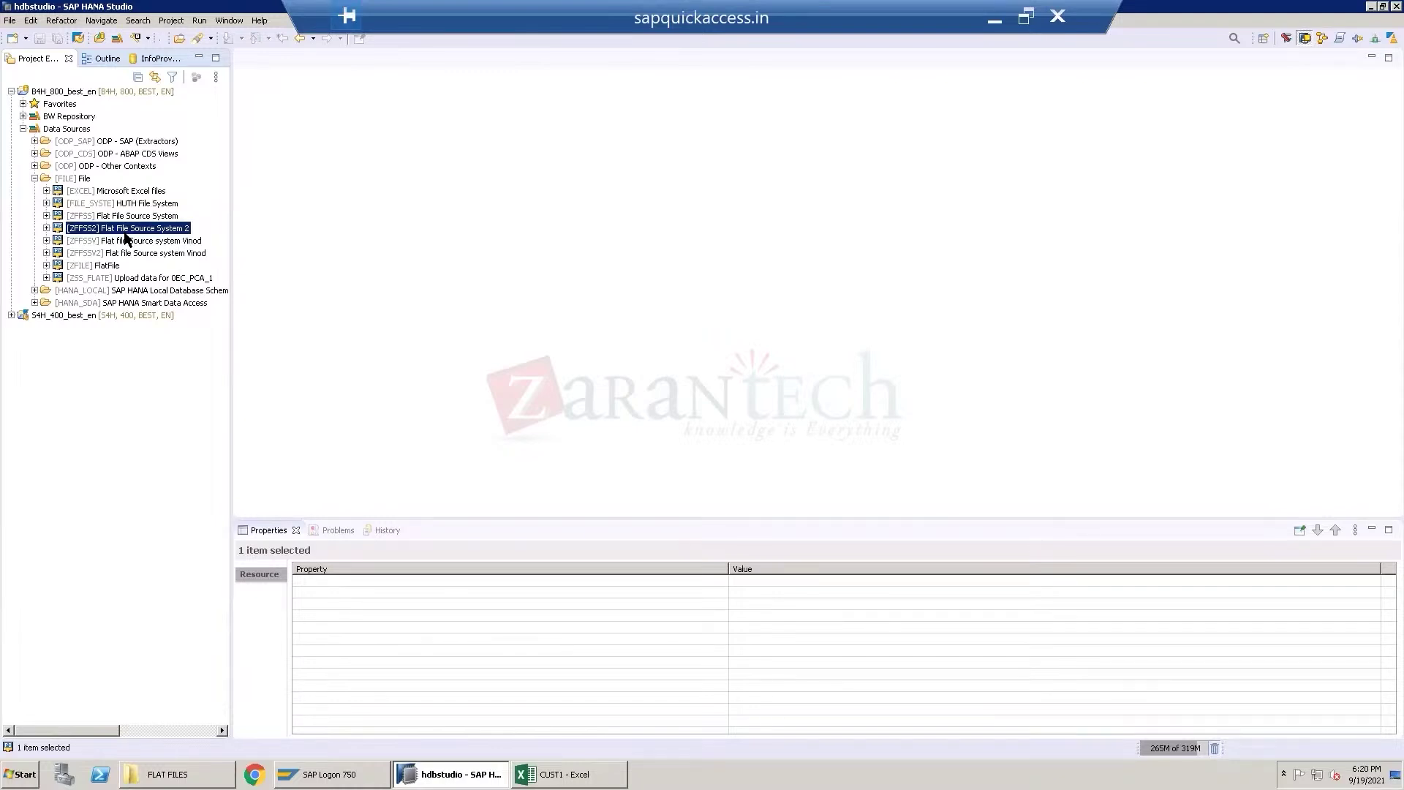
left_click(45, 228)
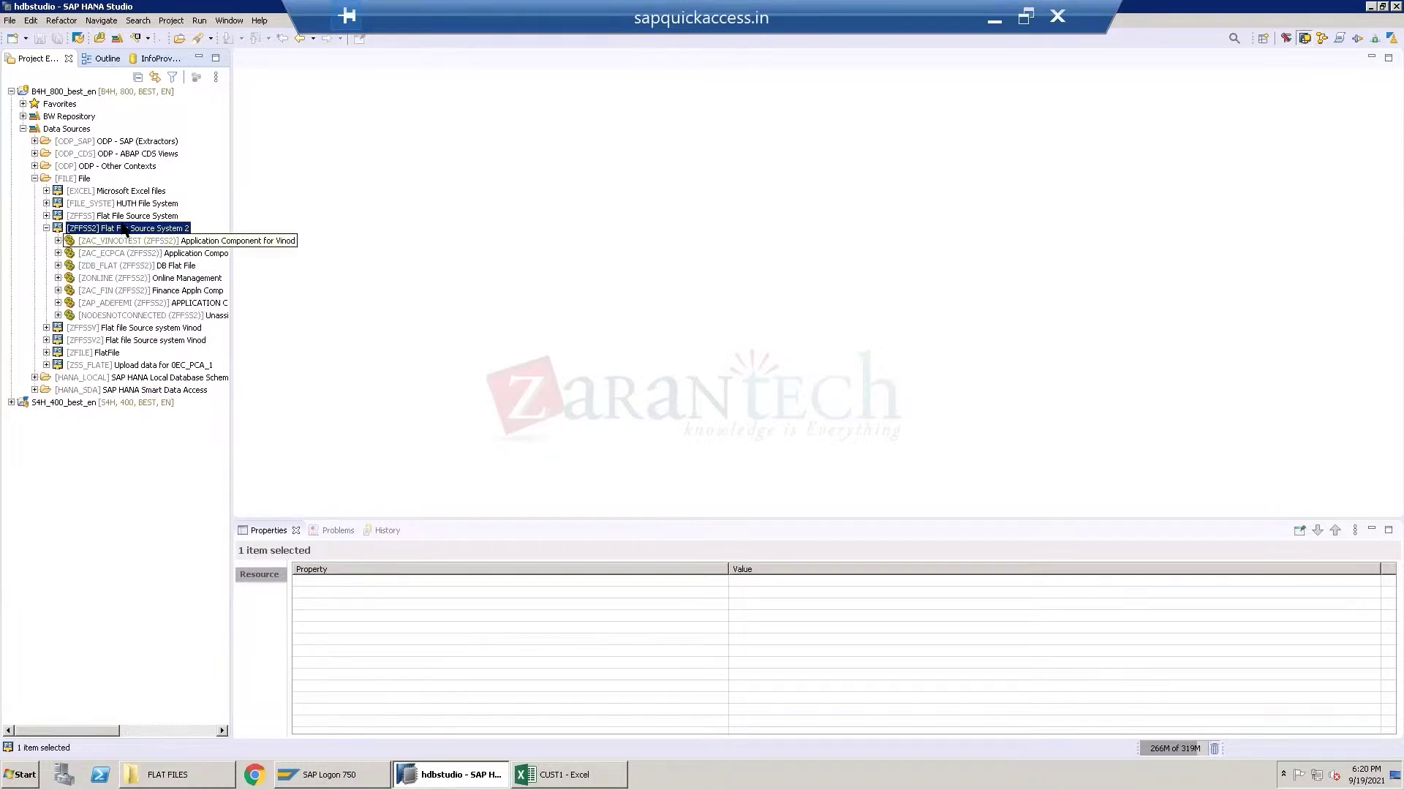
left_click(46, 228)
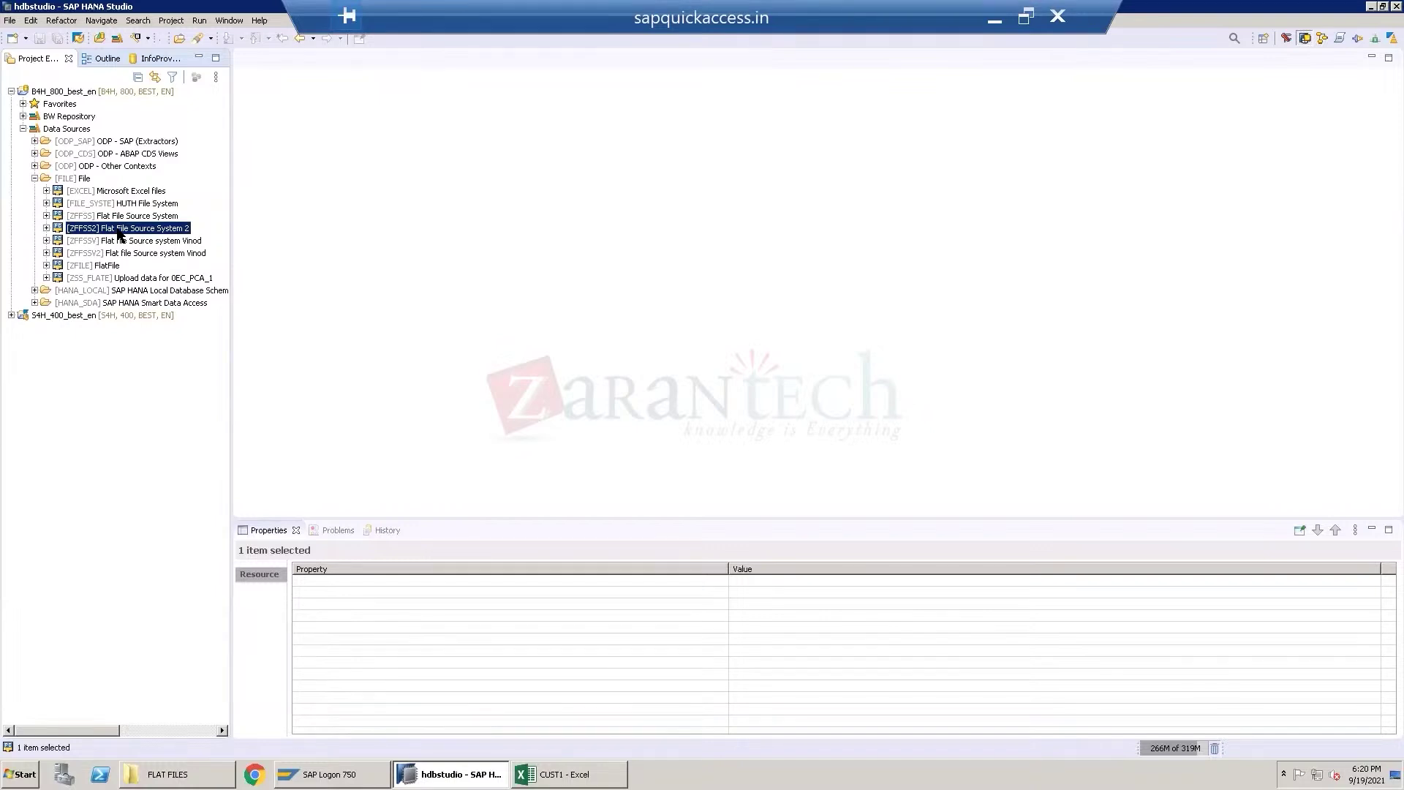
right_click(118, 233)
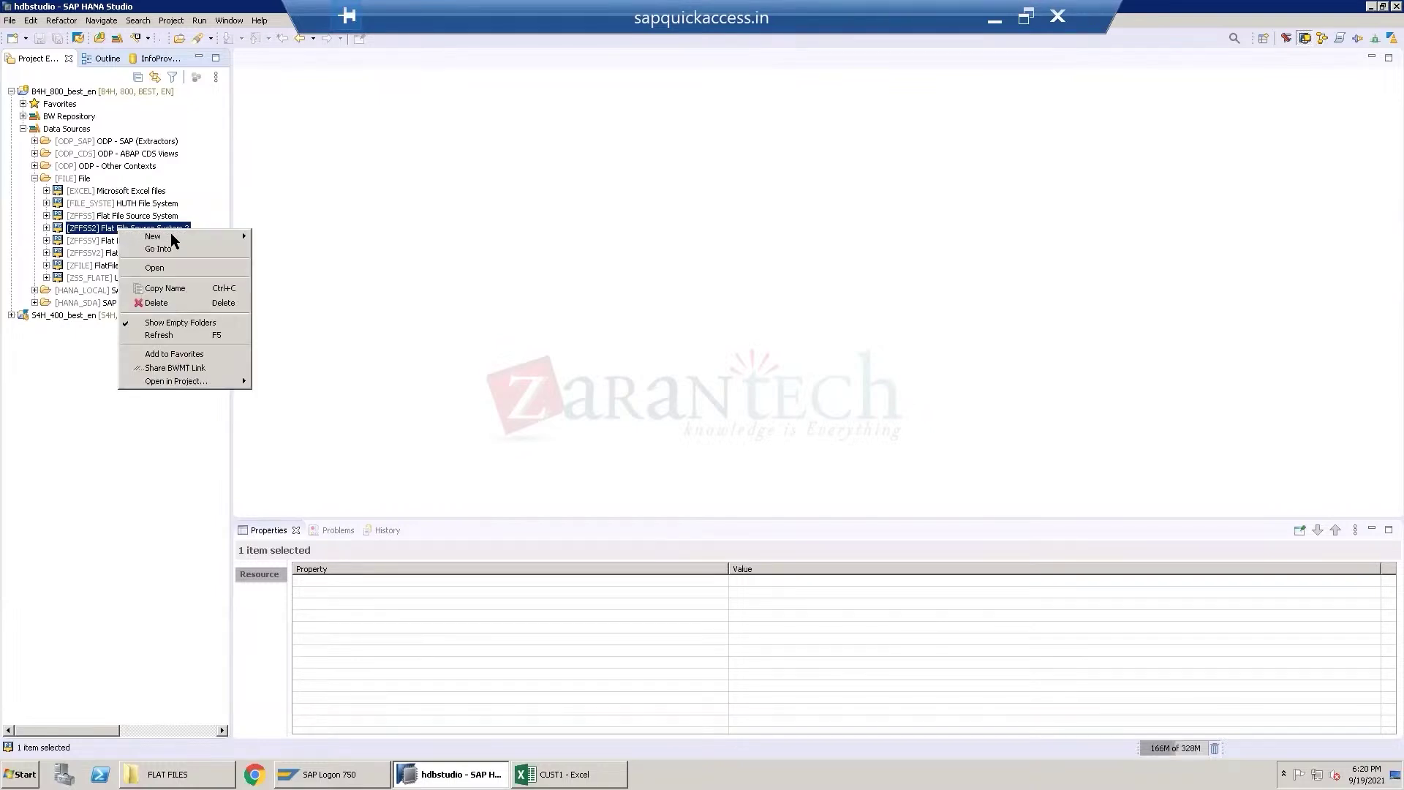
mouse_move(180, 241)
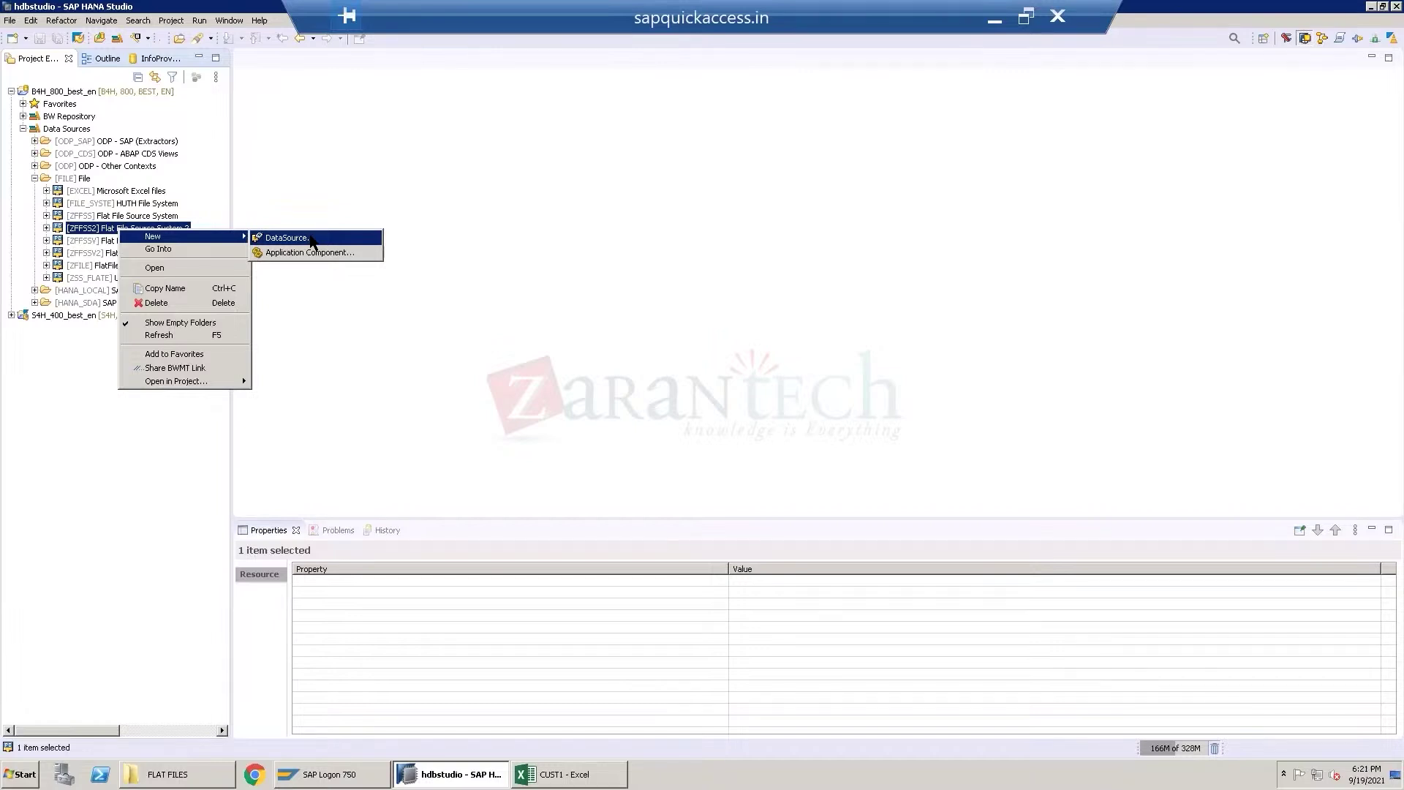
left_click(441, 387)
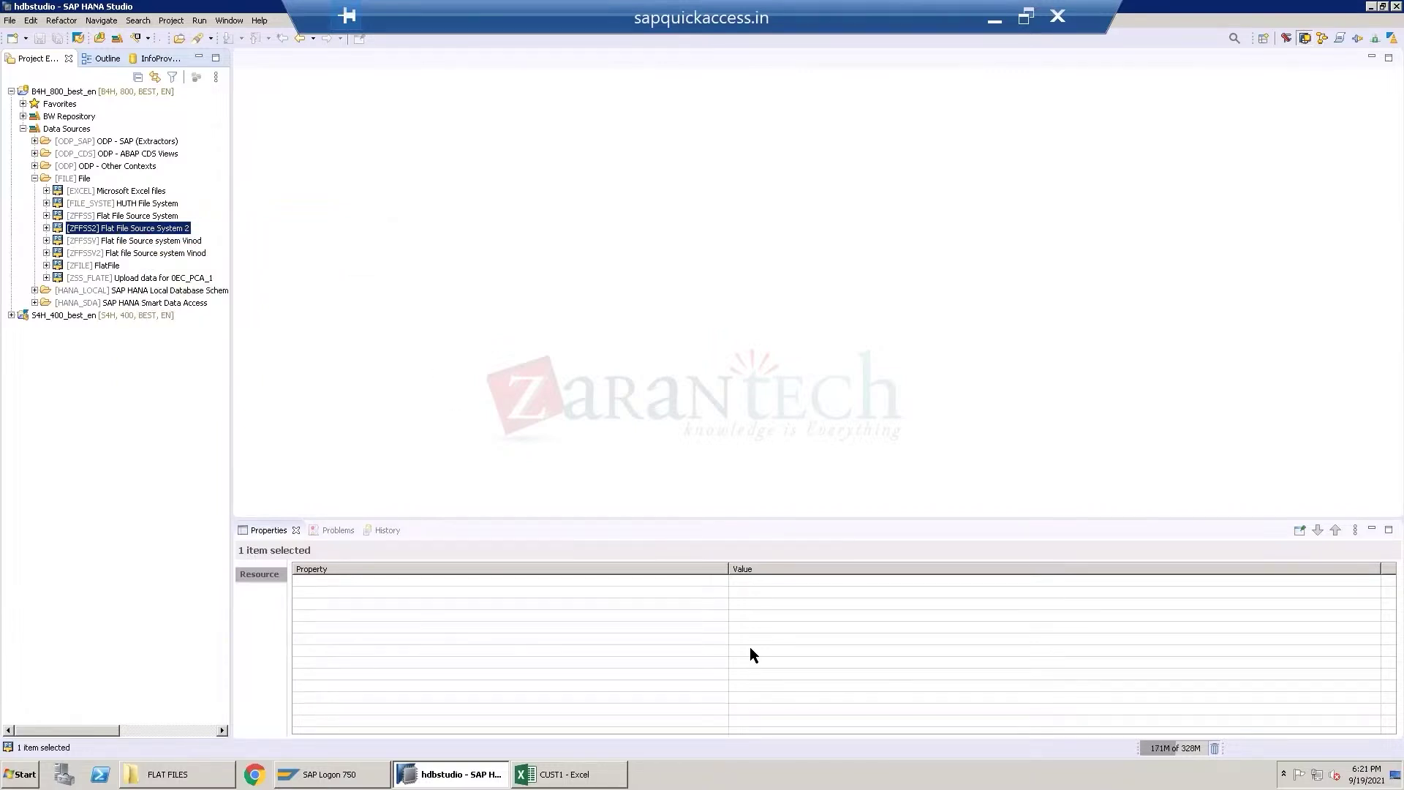
mouse_move(565, 774)
left_click(126, 142)
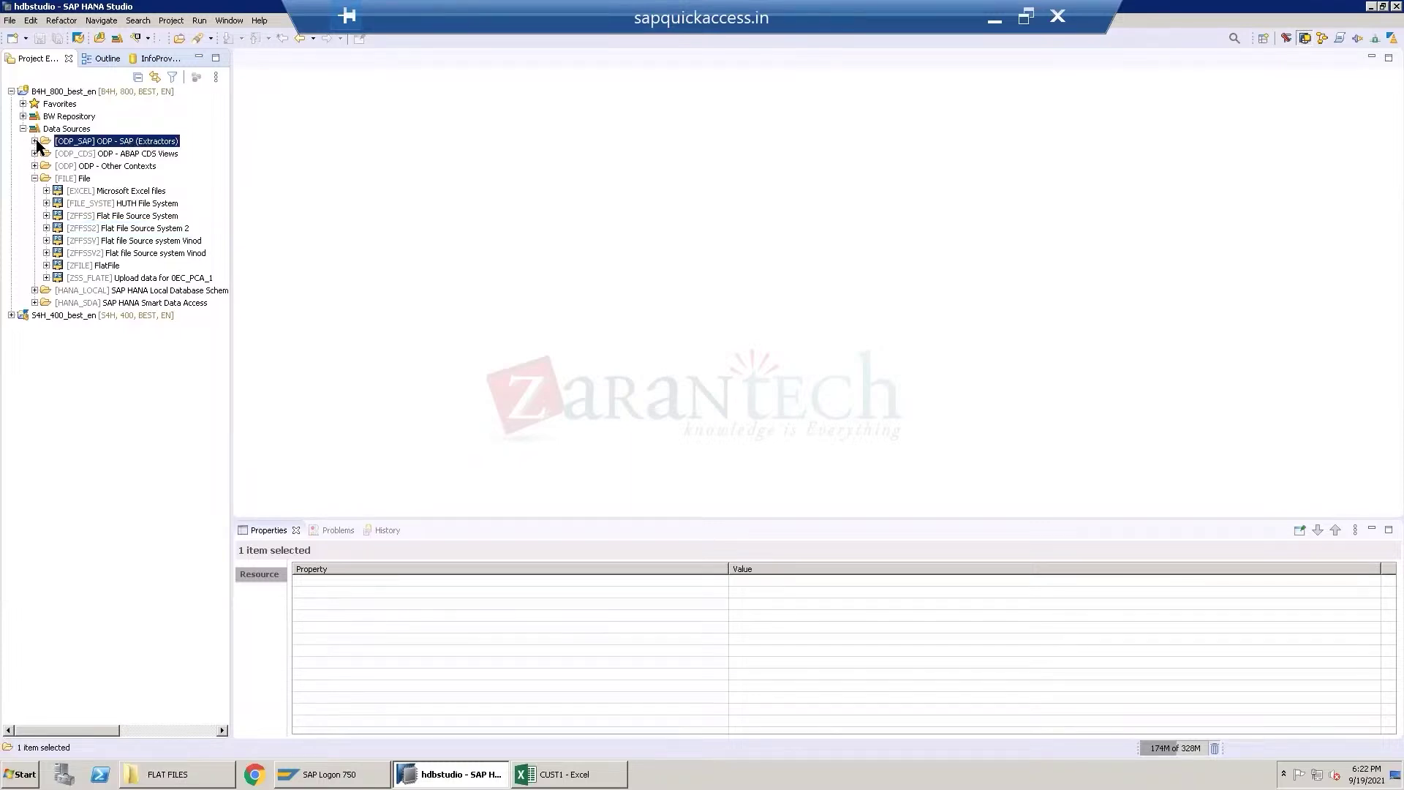
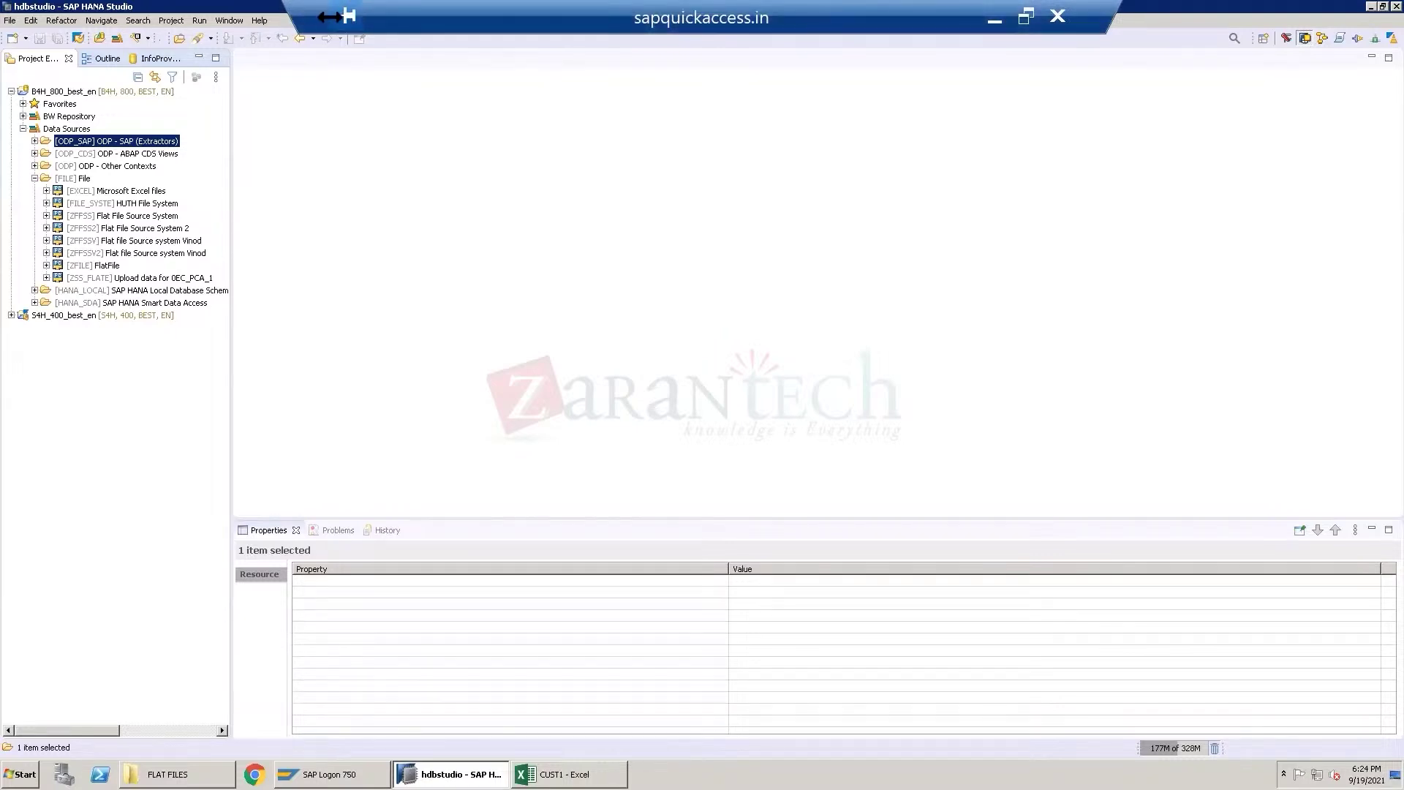
Close the FLAT FILES folder window, look at the CUST1 workbook in Excel, and return to SAP HANA Studio.
left_click_drag(329, 16, 330, 16)
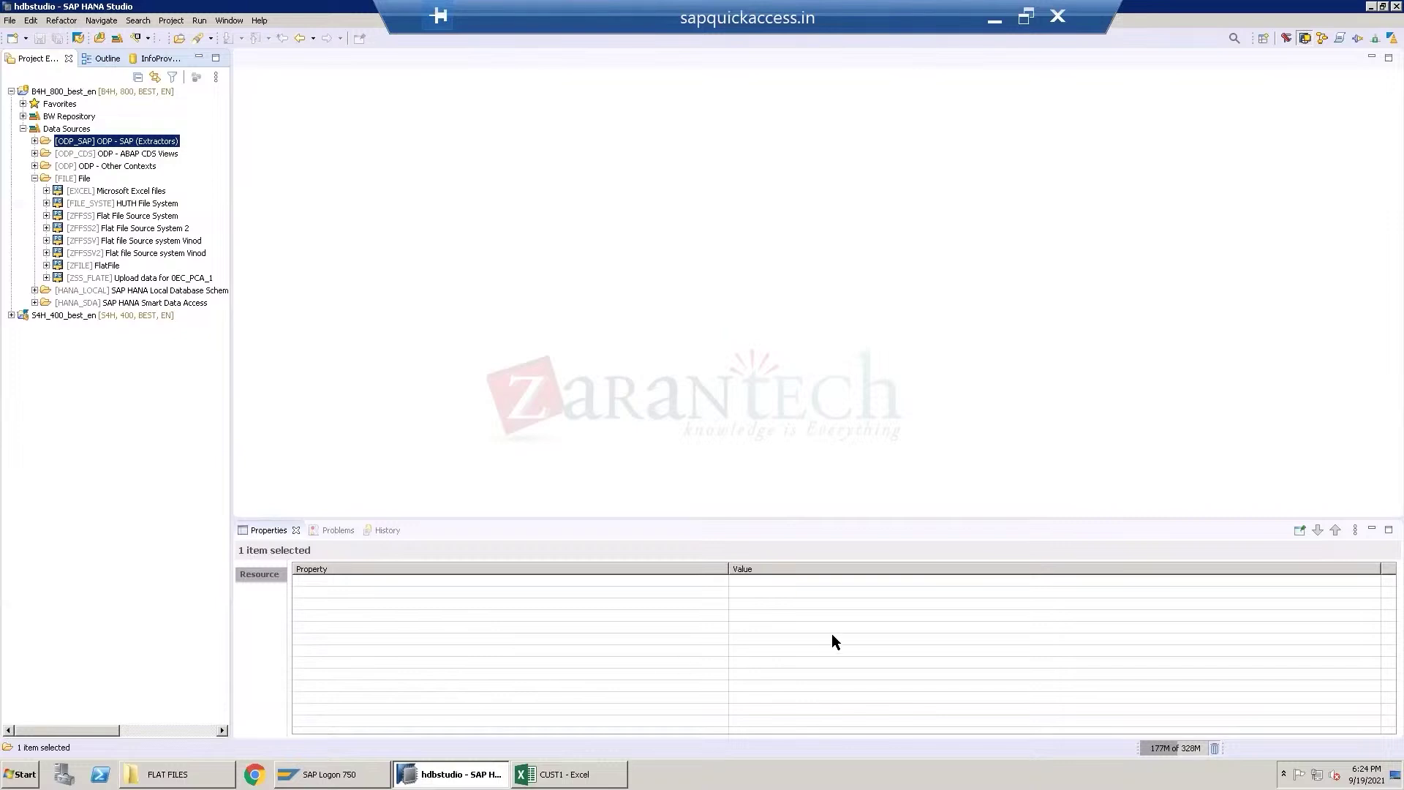
left_click(1372, 8)
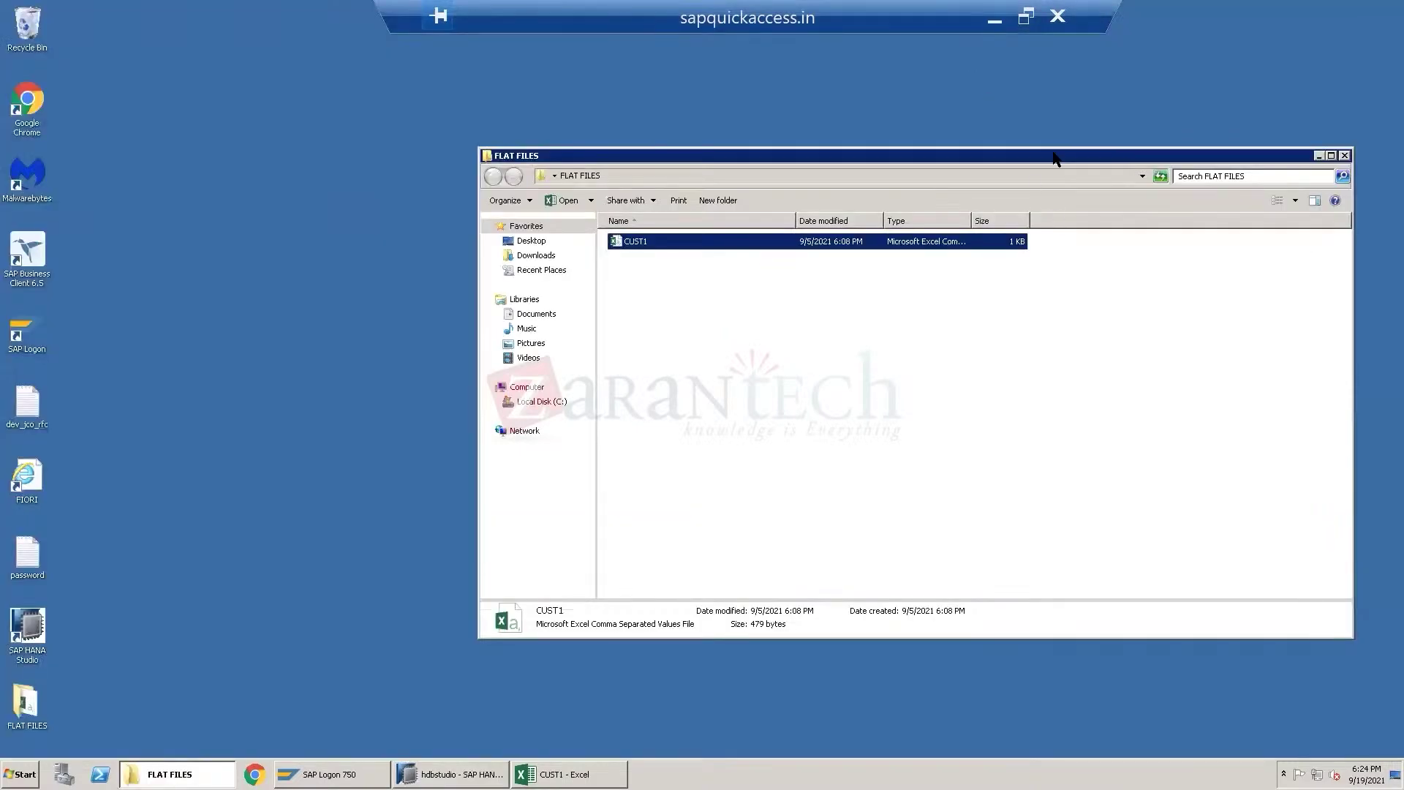
left_click(1366, 774)
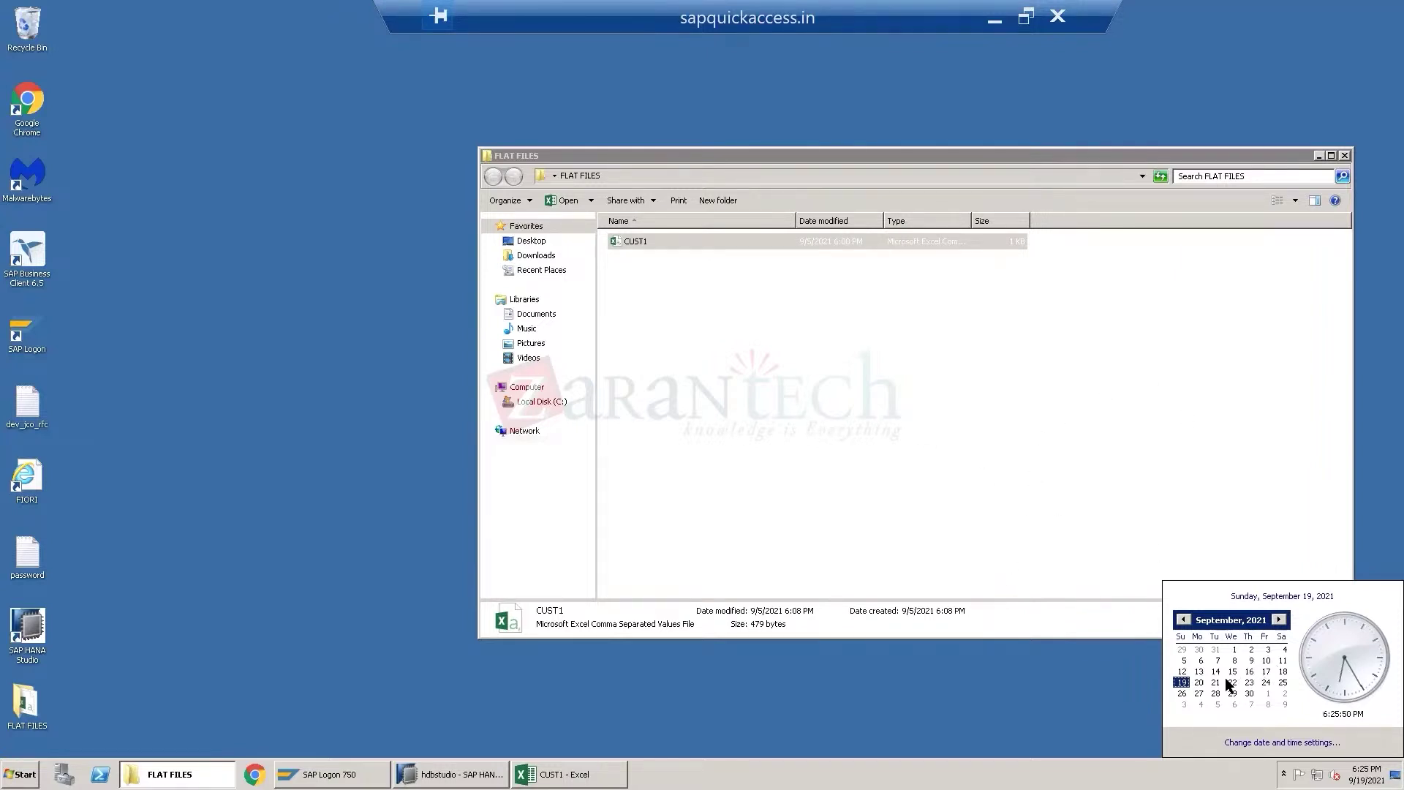
left_click(1344, 156)
left_click(1344, 156)
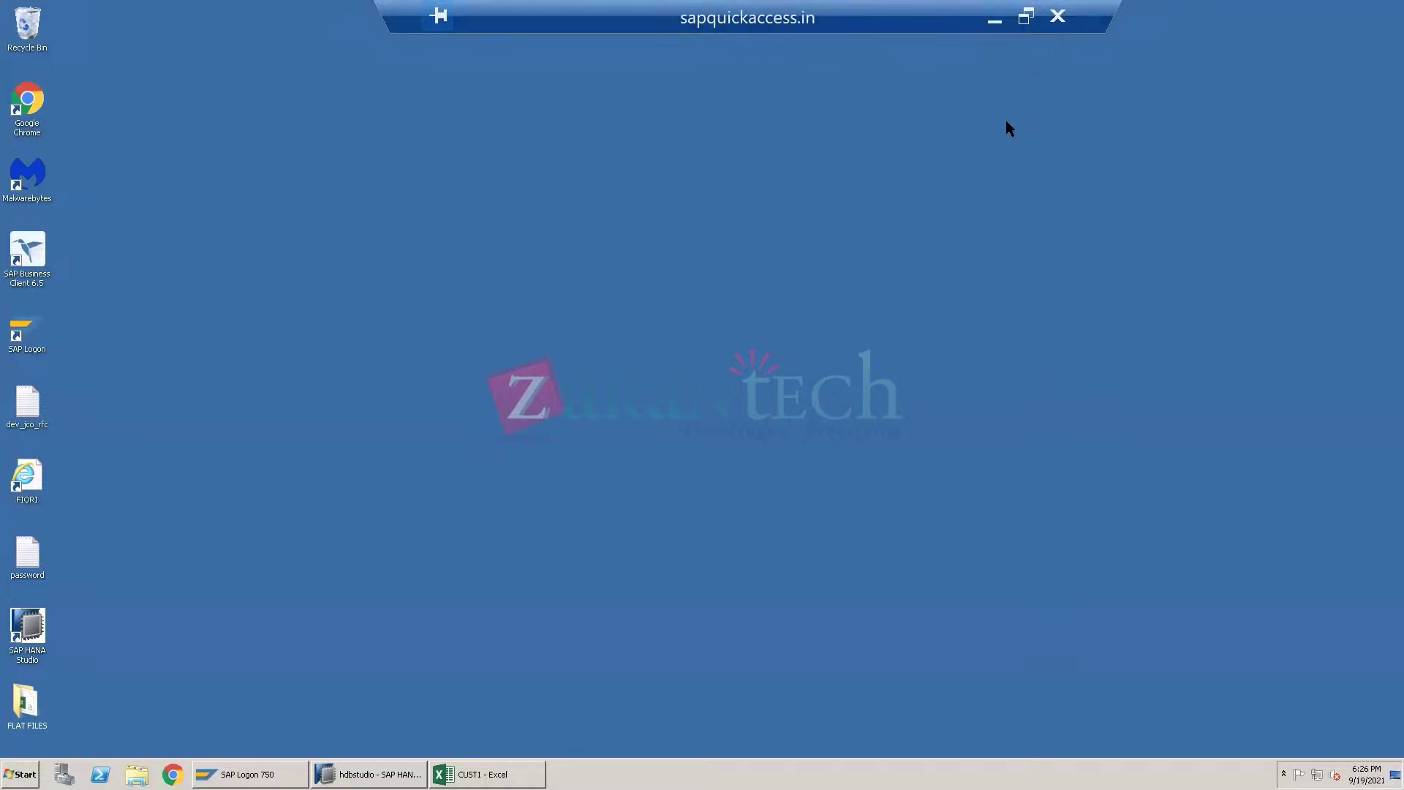
left_click(361, 773)
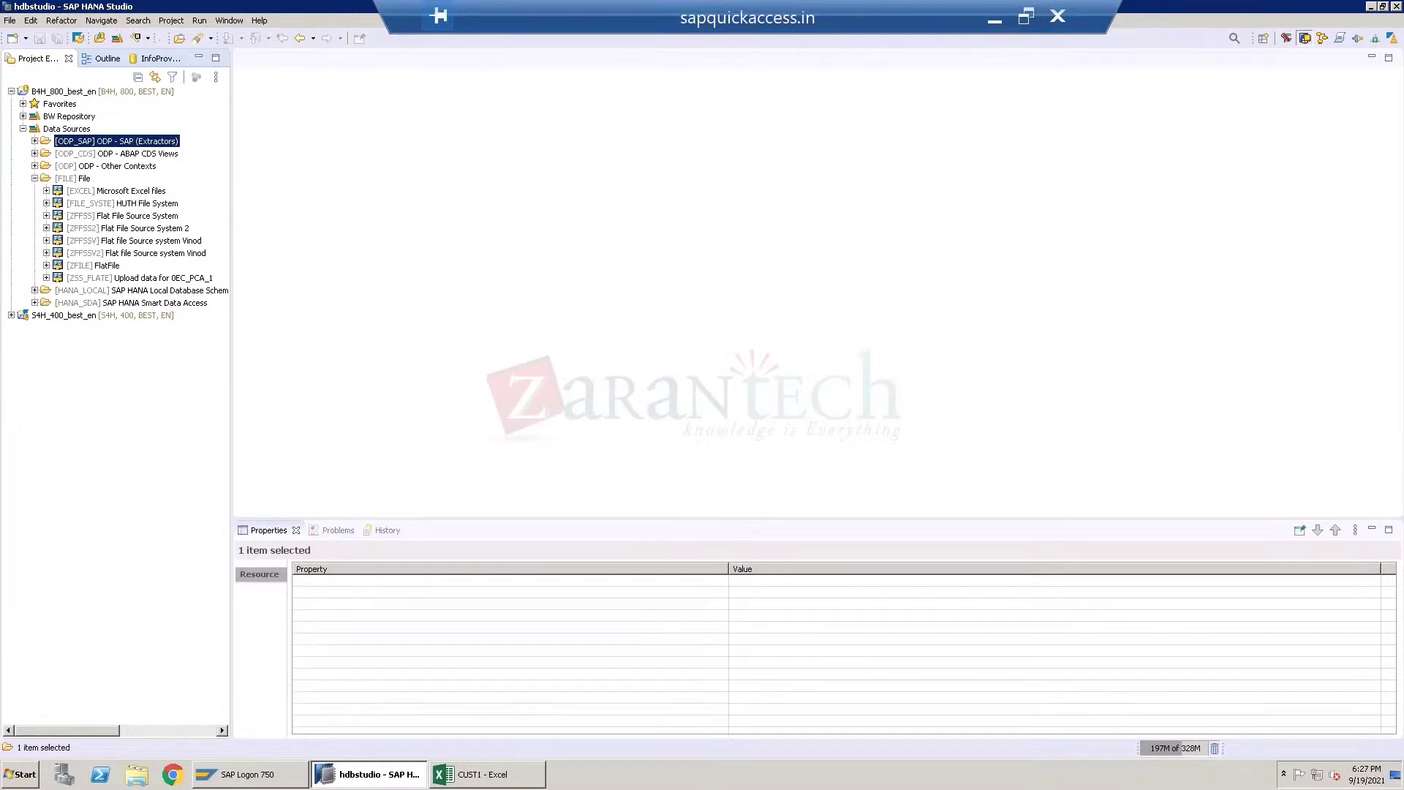
left_click(487, 774)
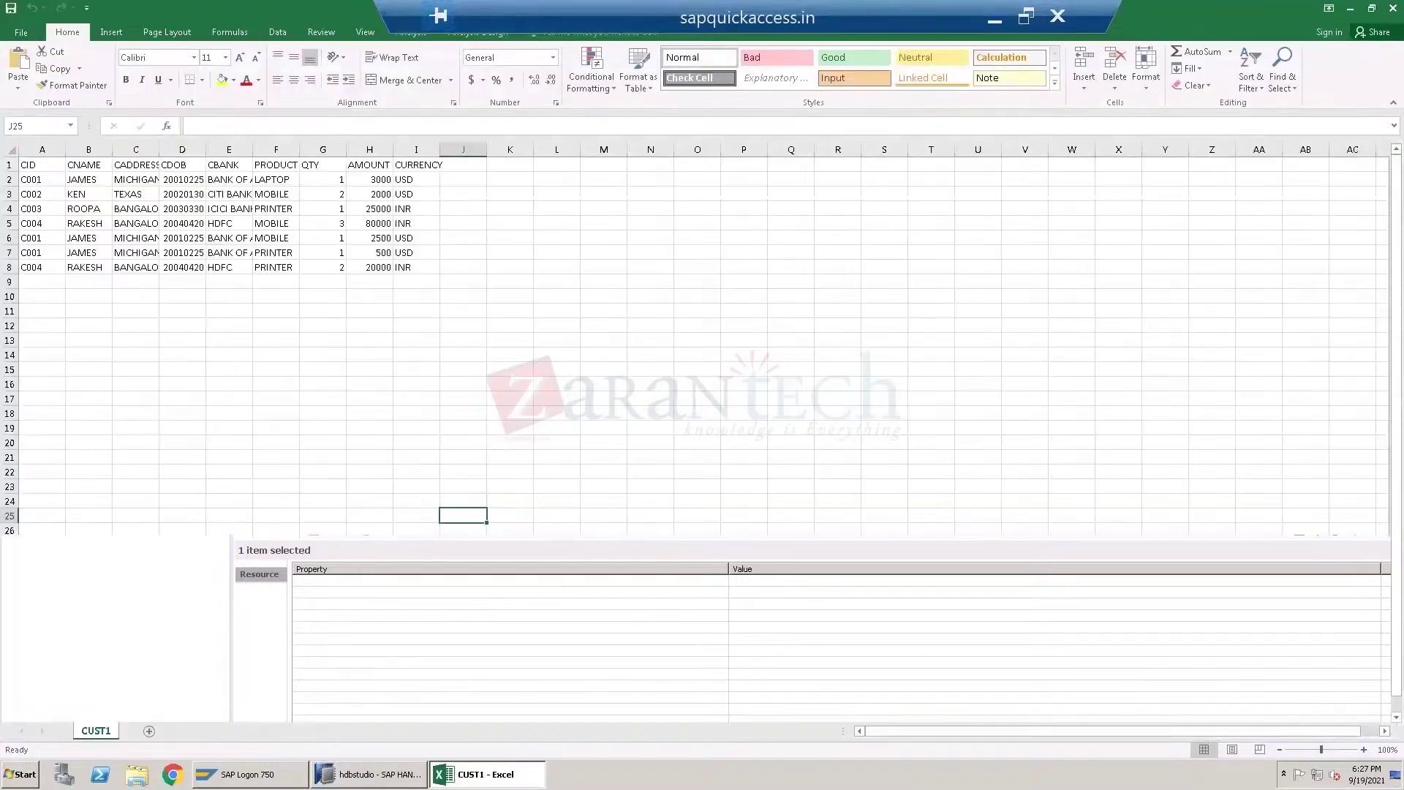
left_click(1349, 10)
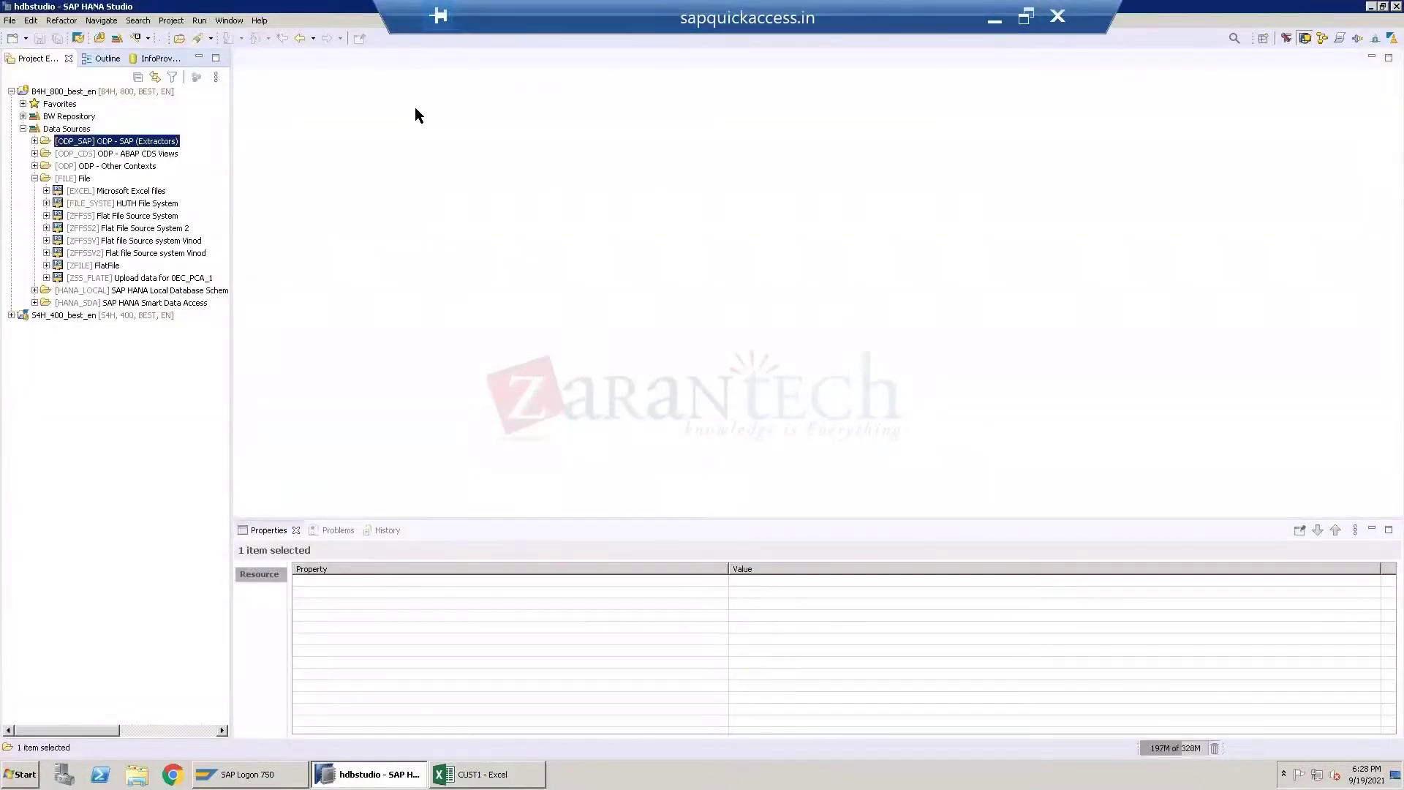
left_click(115, 228)
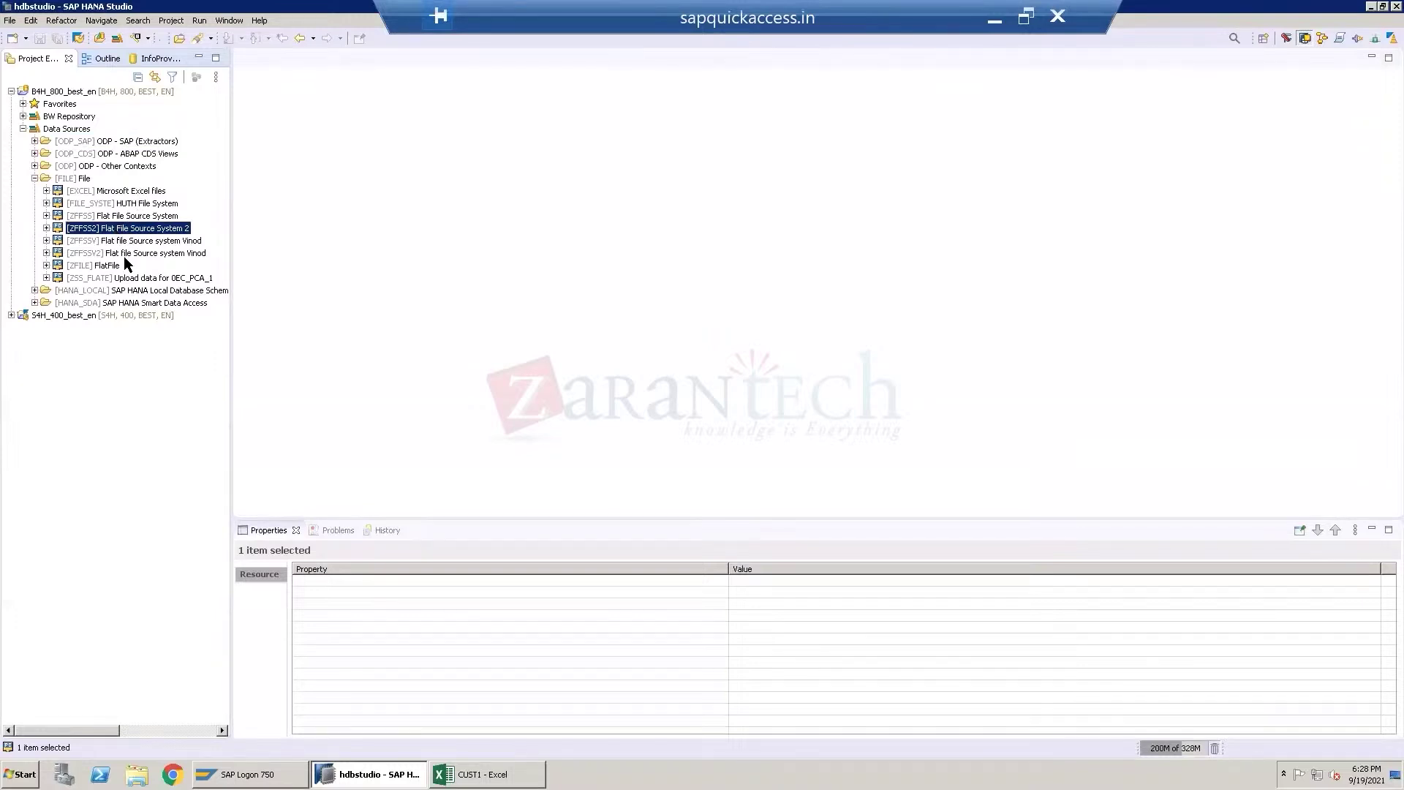
left_click(127, 216)
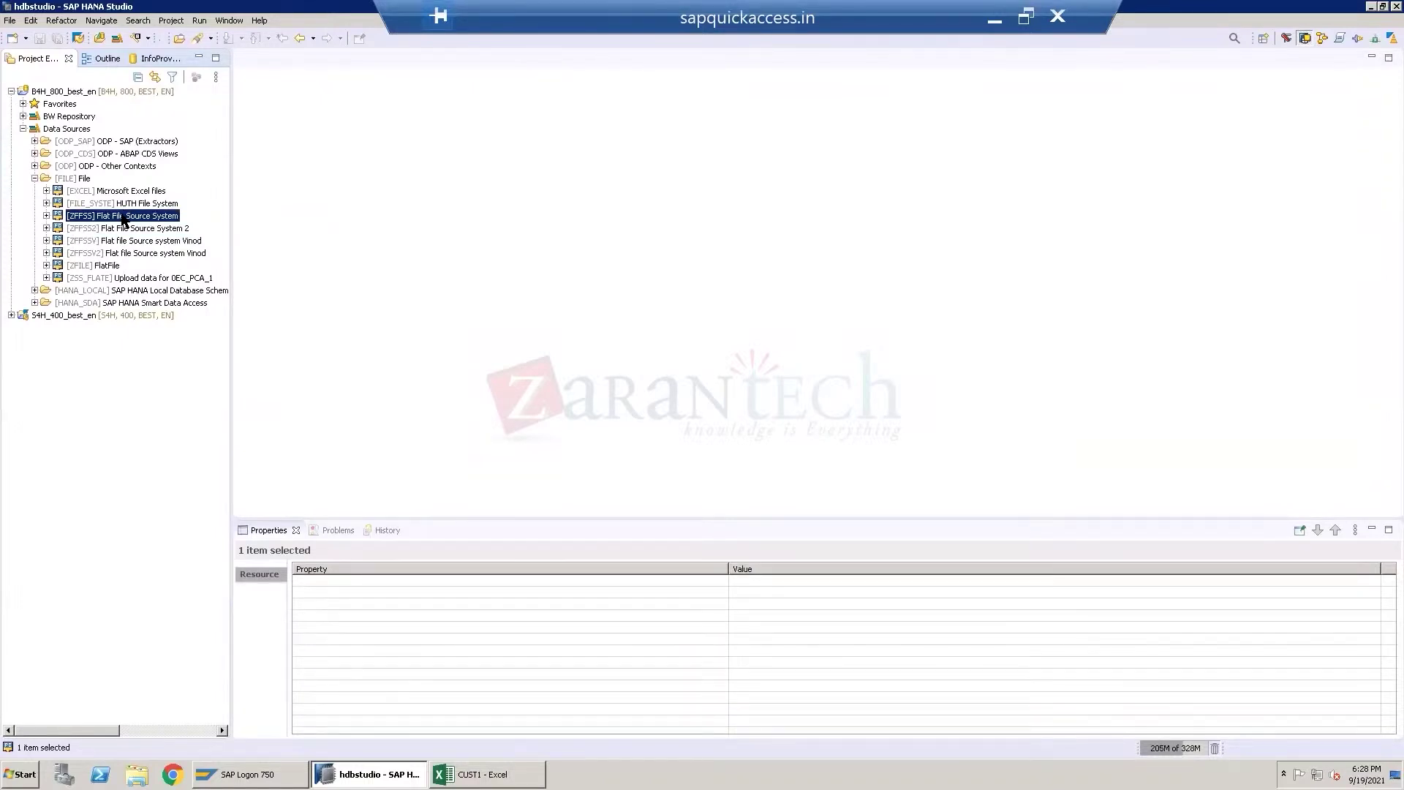
right_click(123, 219)
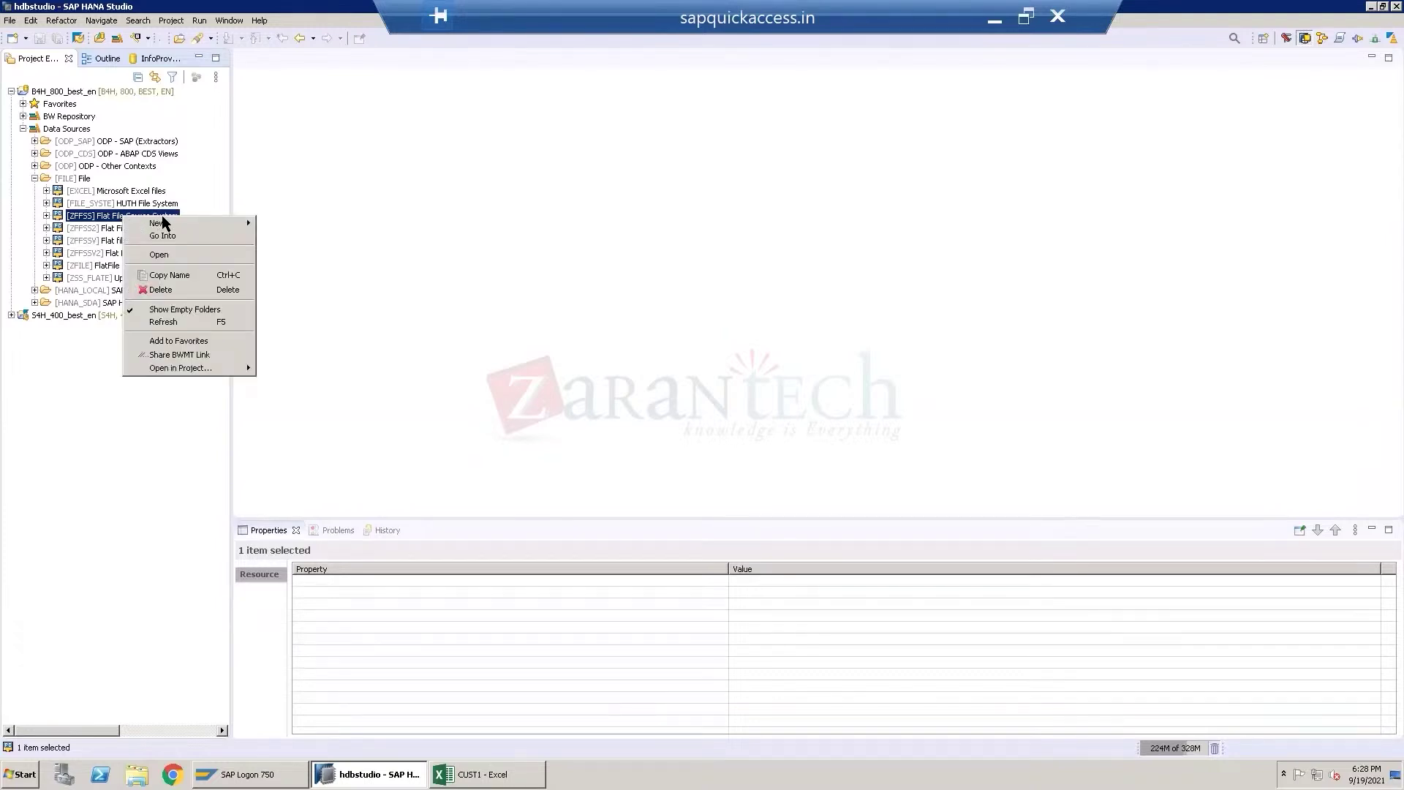
mouse_move(165, 223)
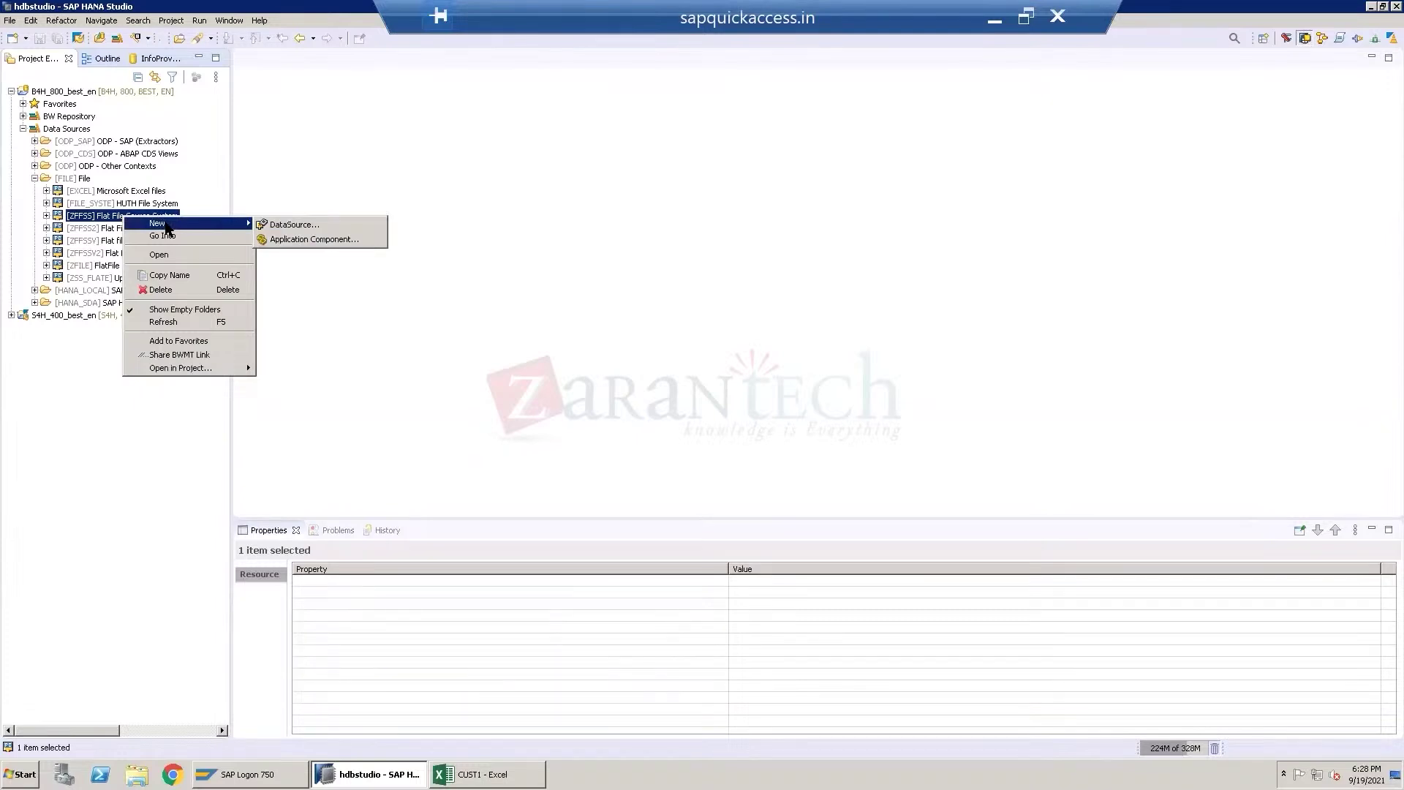
left_click(326, 229)
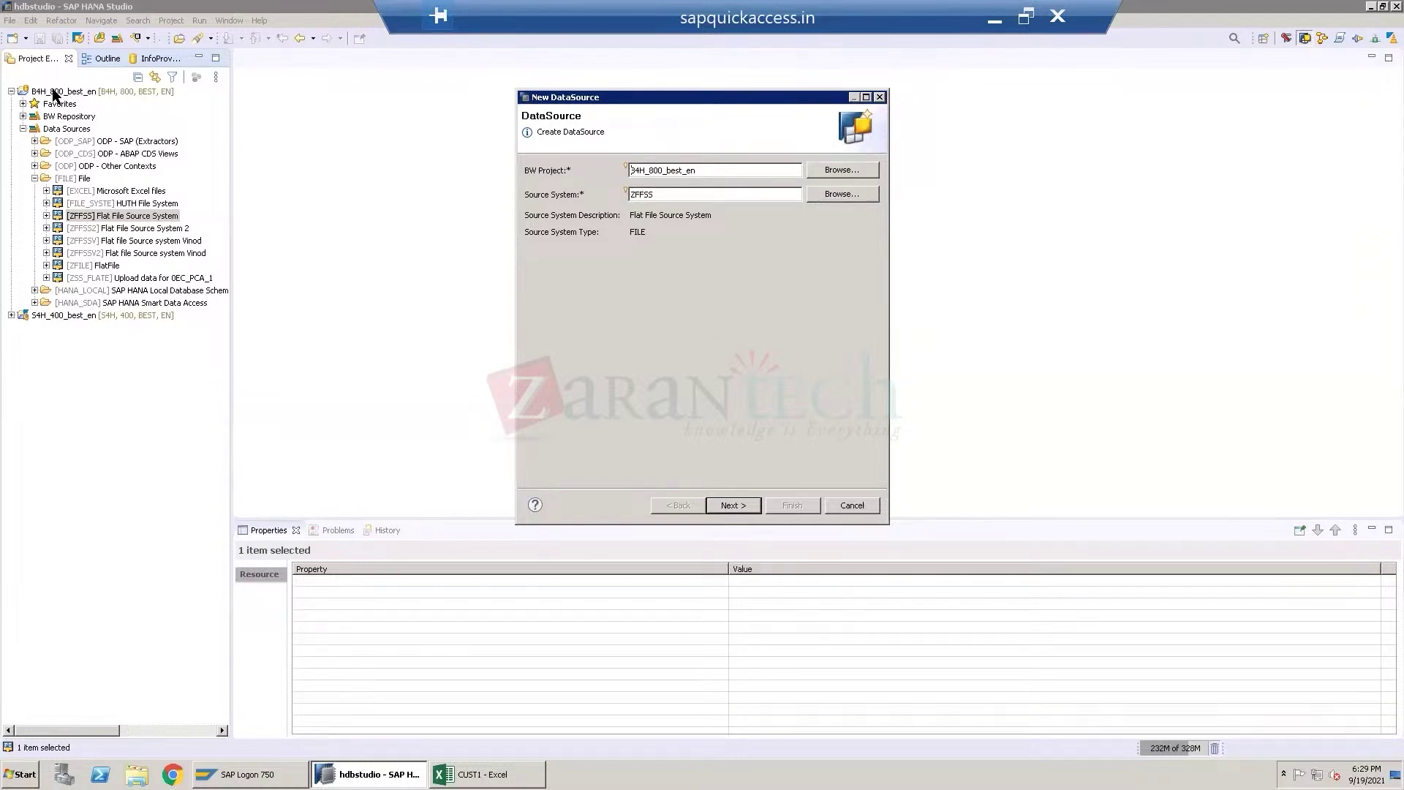
double_click(669, 166)
double_click(657, 170)
double_click(643, 170)
left_click(646, 171)
double_click(657, 171)
double_click(671, 171)
left_click(692, 170)
left_click(870, 506)
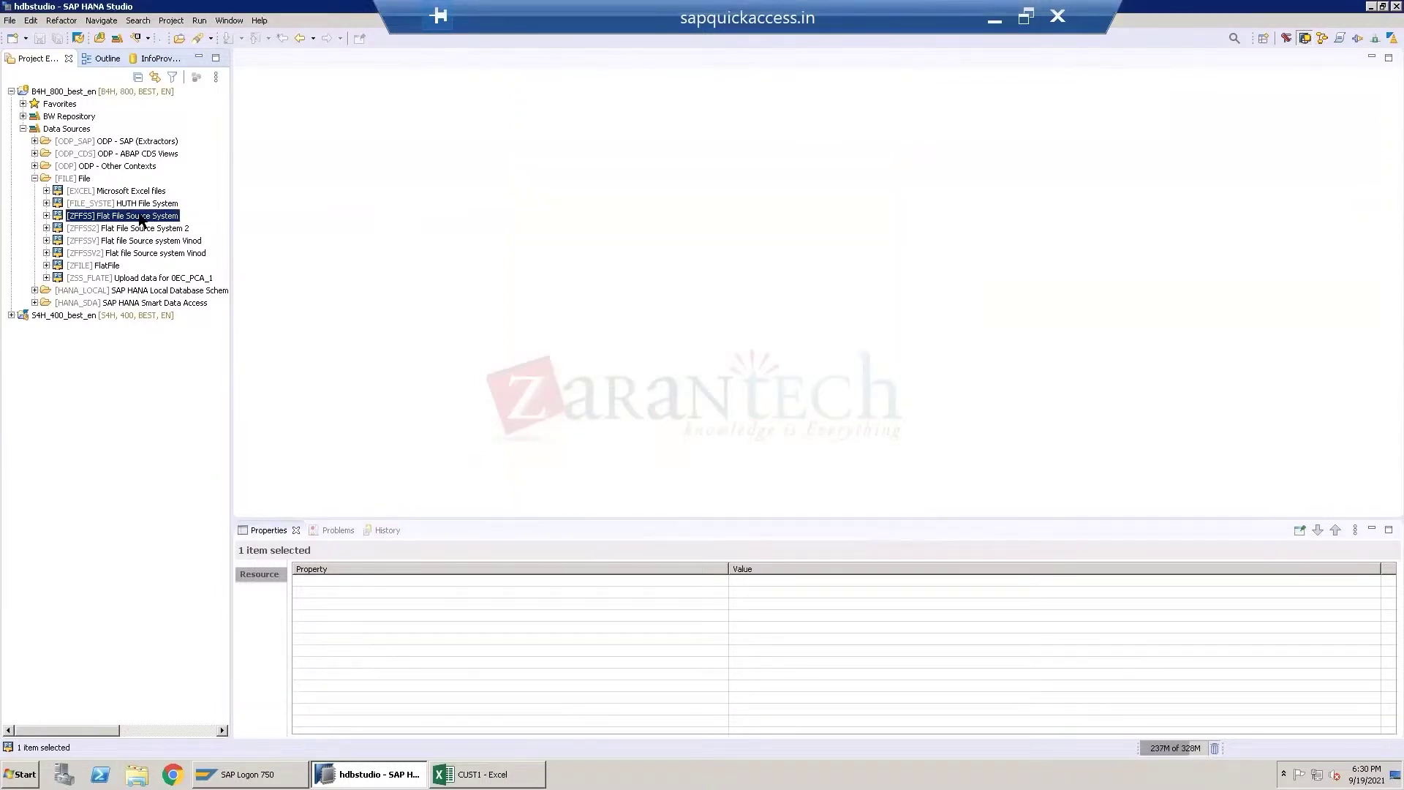
right_click(141, 217)
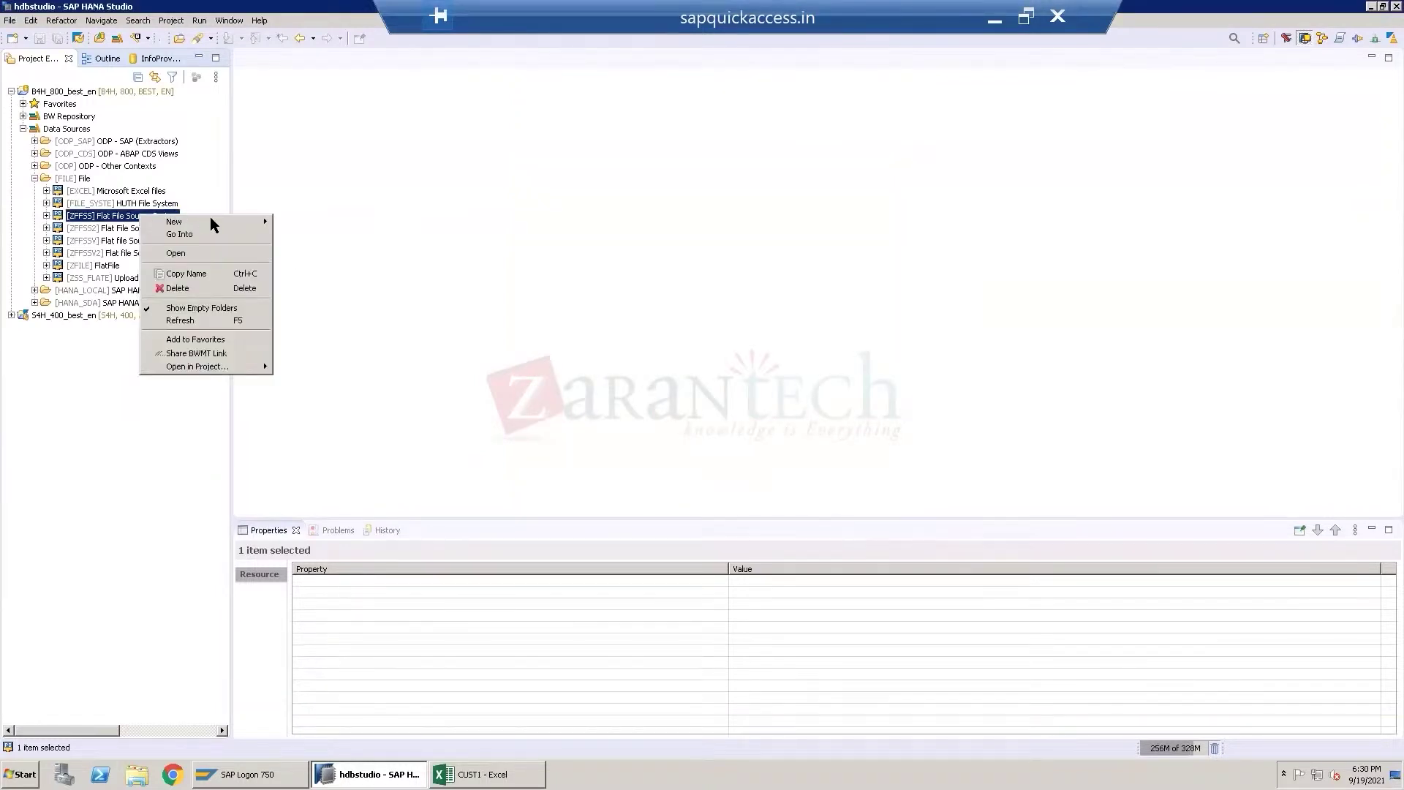
mouse_move(214, 222)
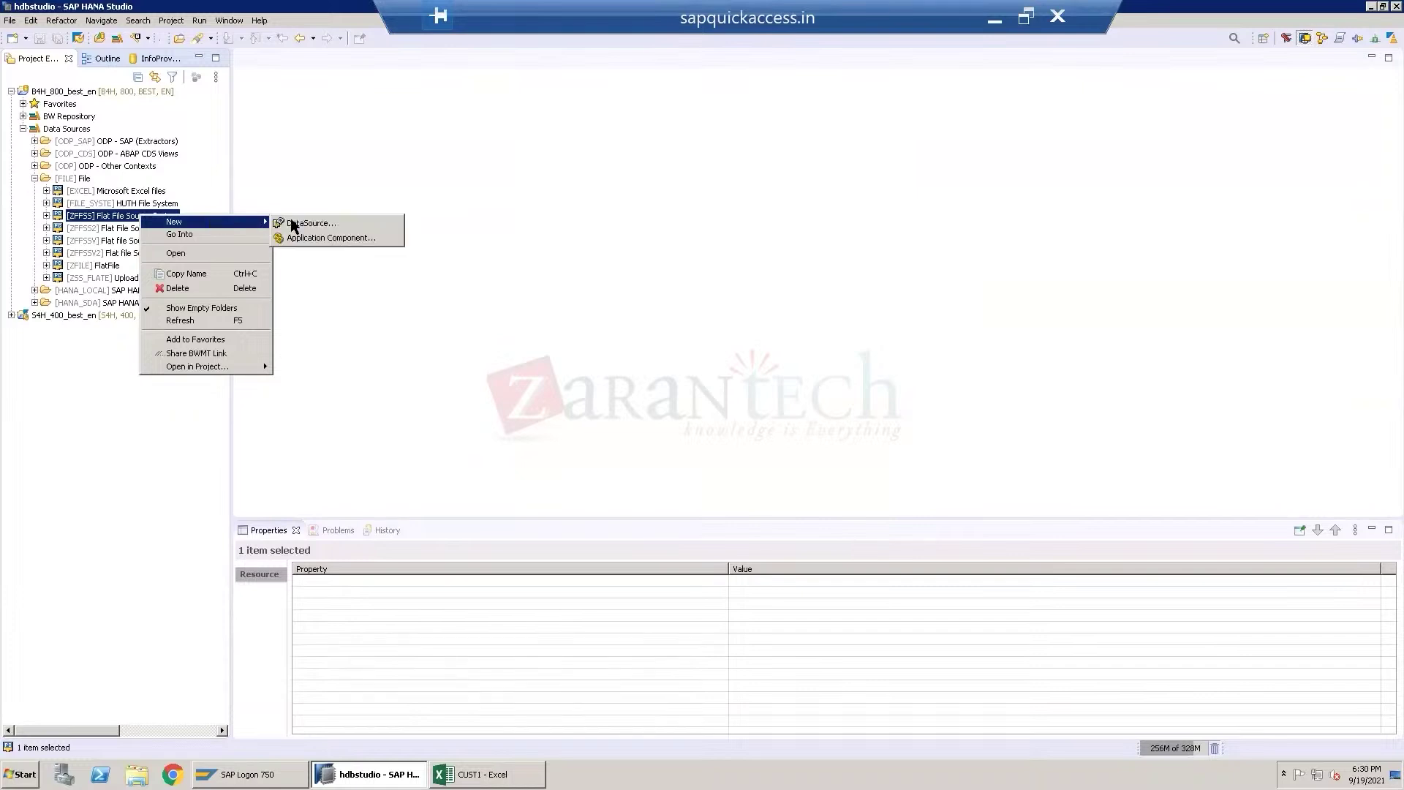
left_click(346, 225)
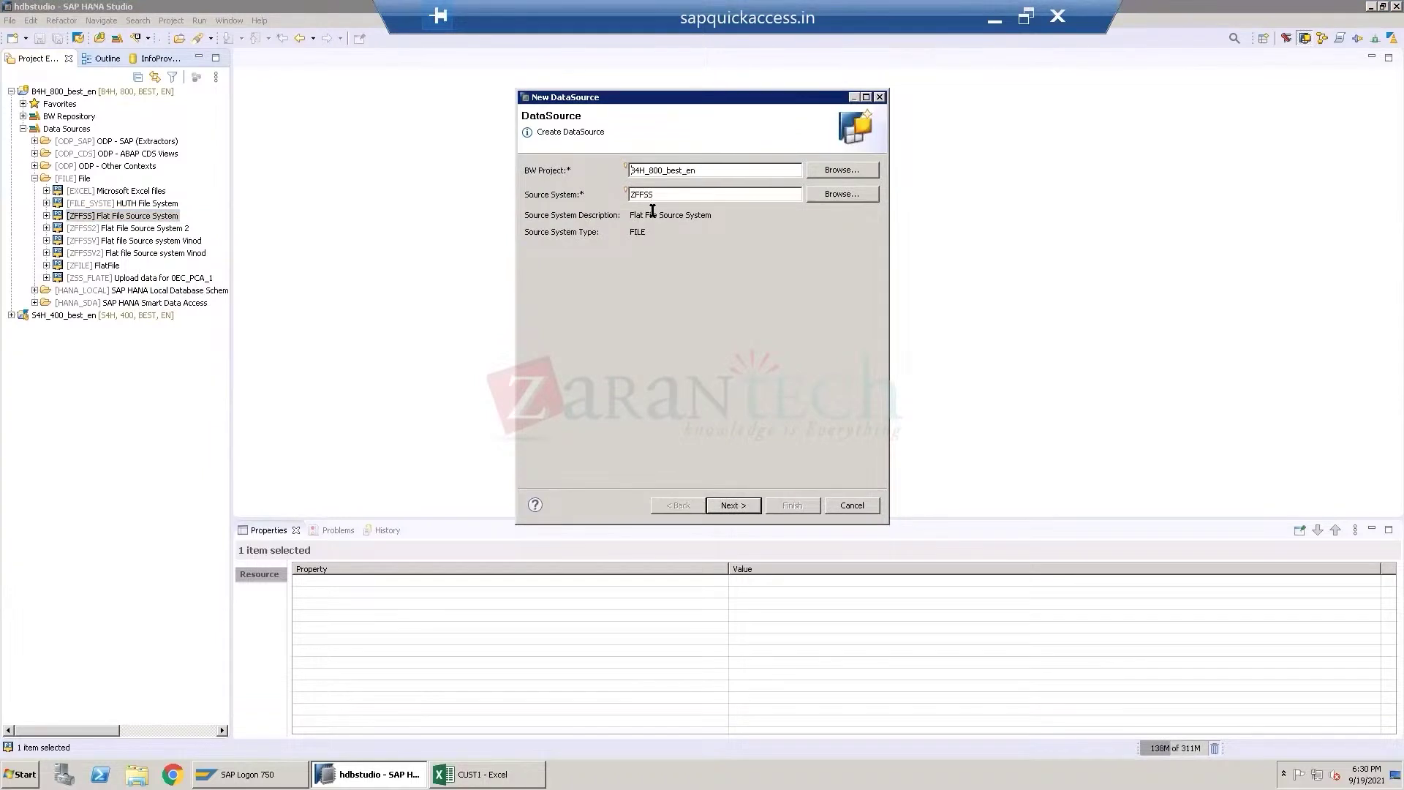
left_click(728, 505)
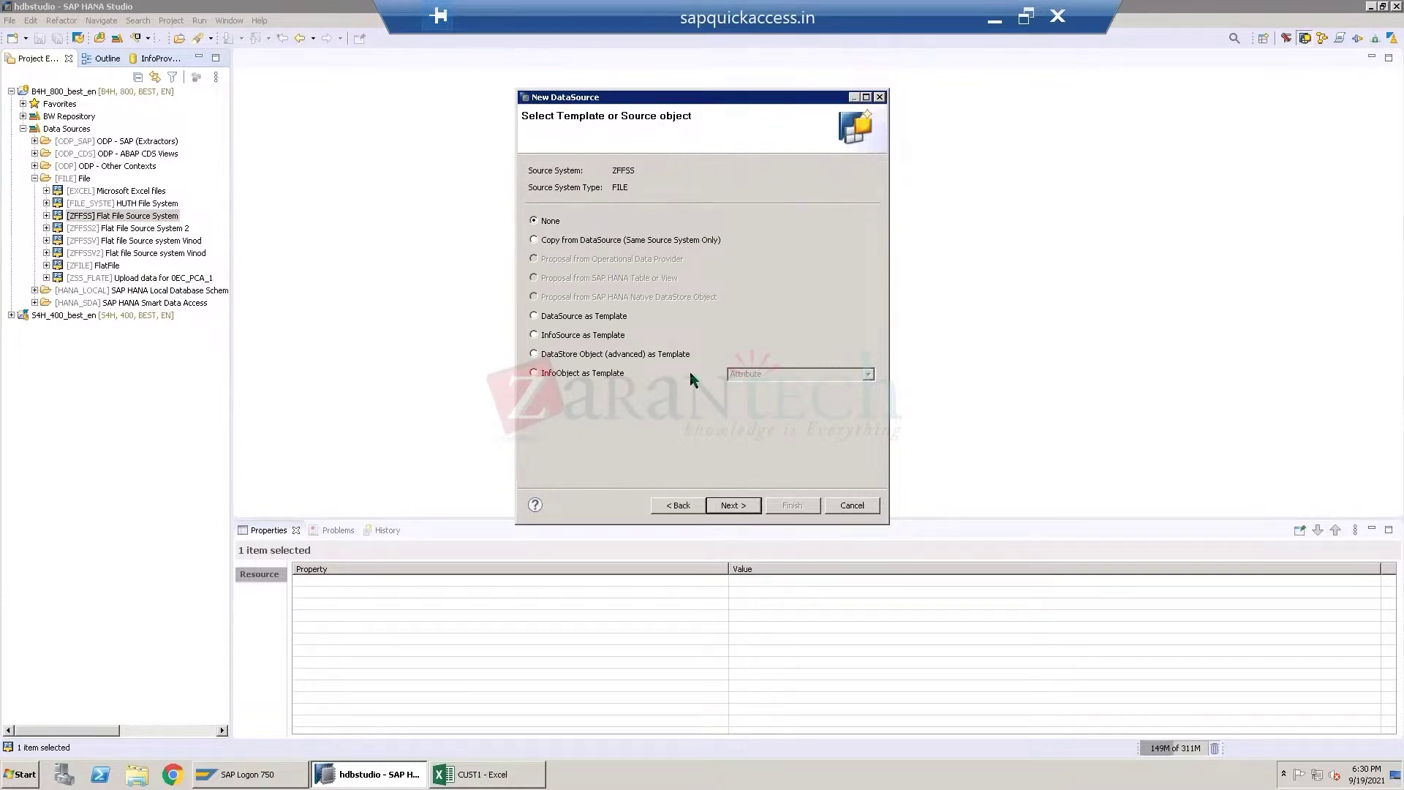
left_click(733, 505)
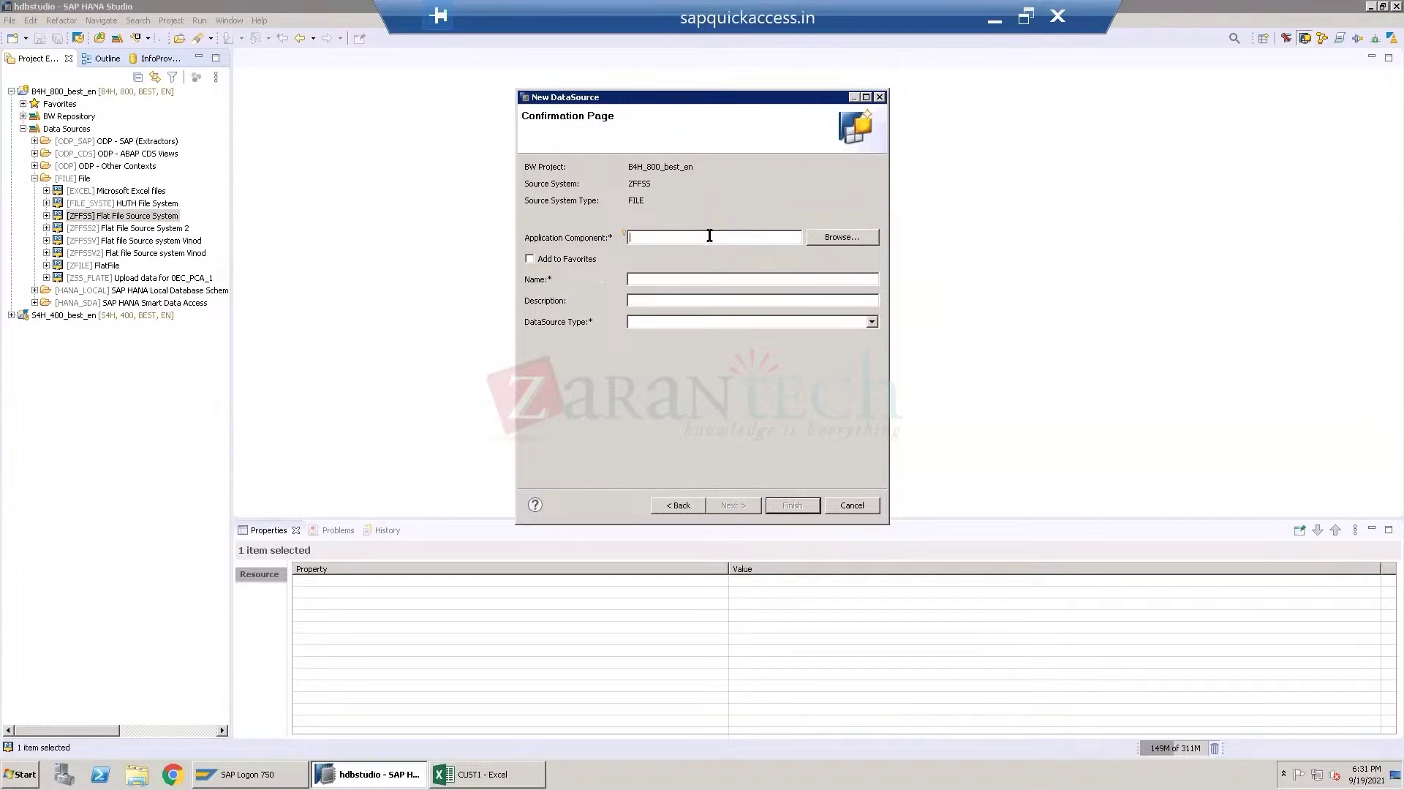
left_click(840, 237)
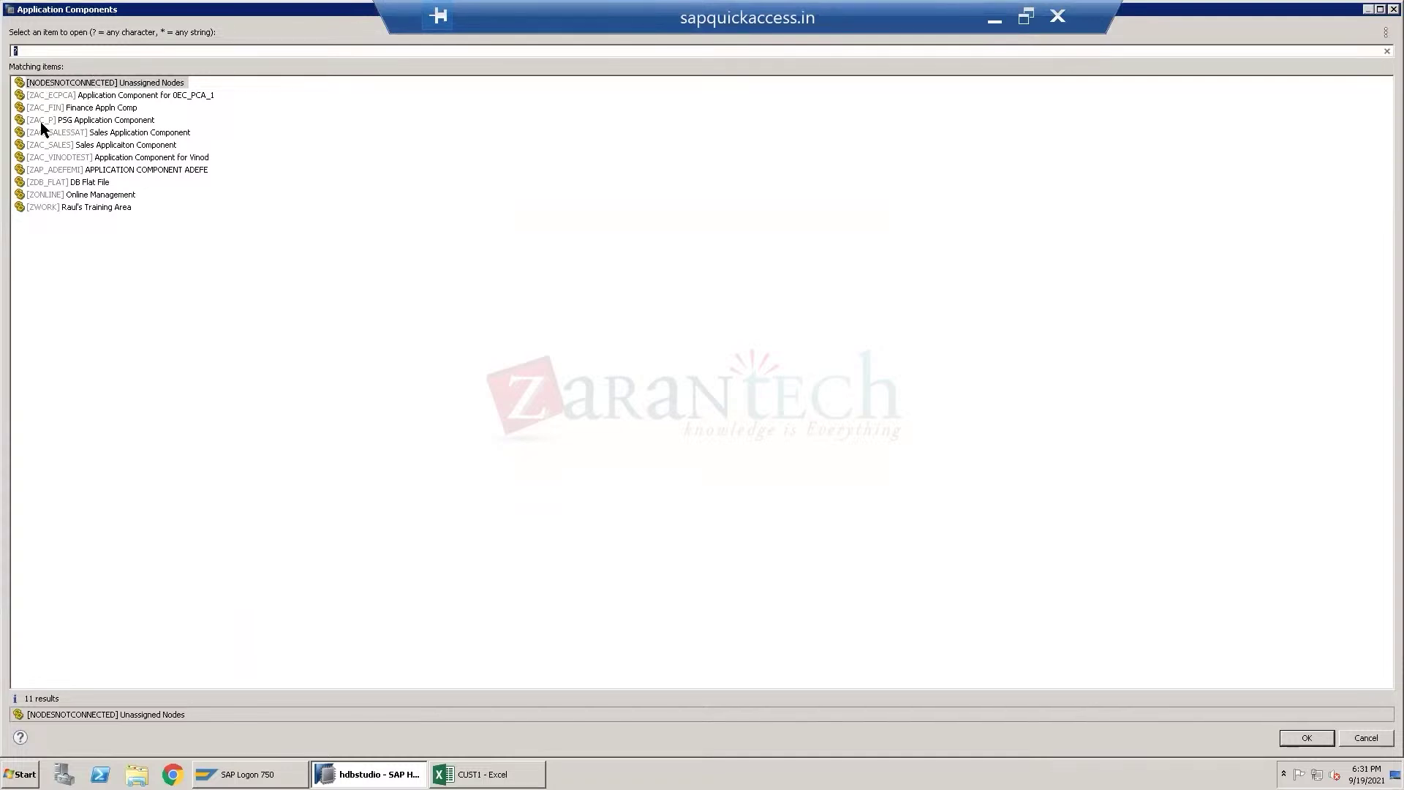
double_click(87, 83)
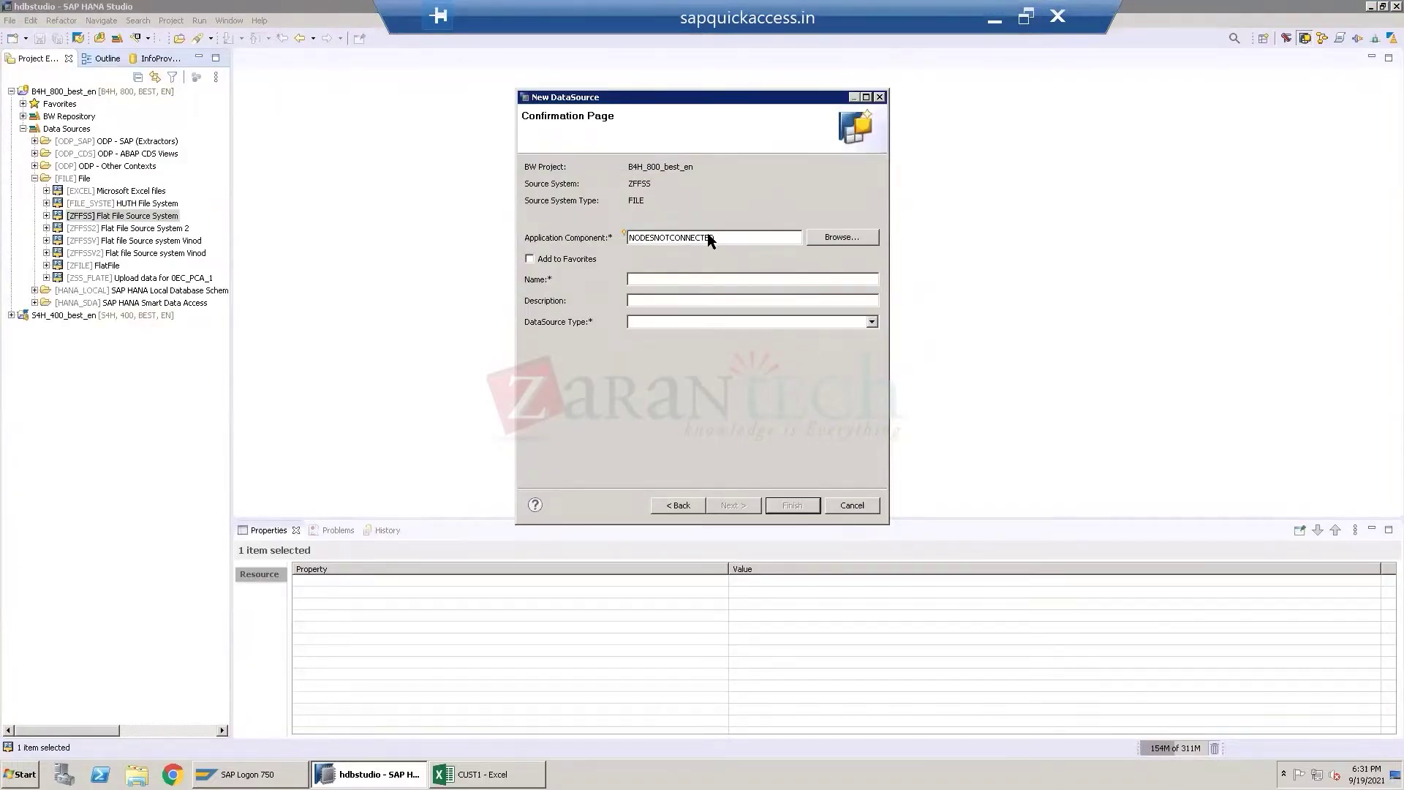
left_click(856, 506)
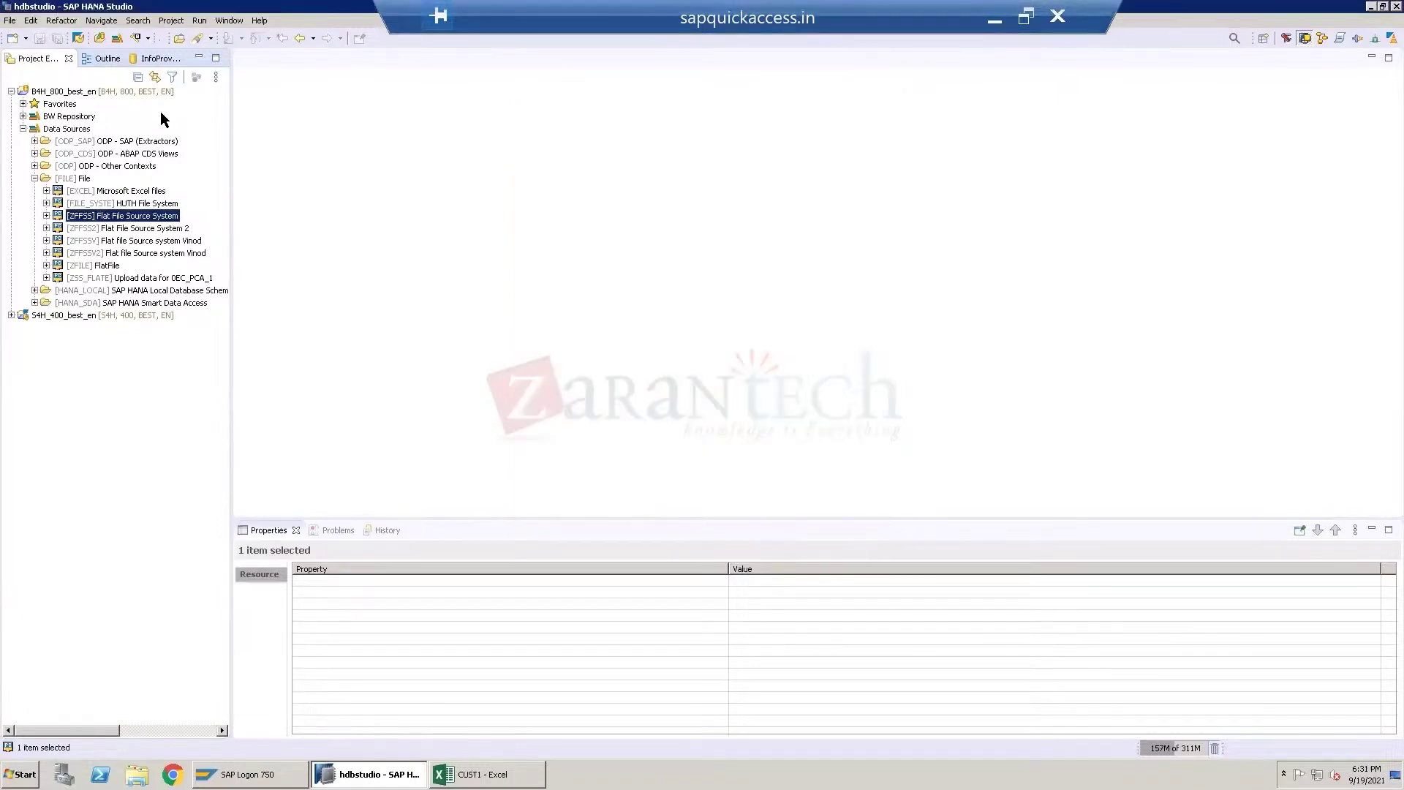
Start a new DataSource under source system ZFFSS without a template and assign it to application component ZAC_SALES.
right_click(122, 219)
mouse_move(166, 220)
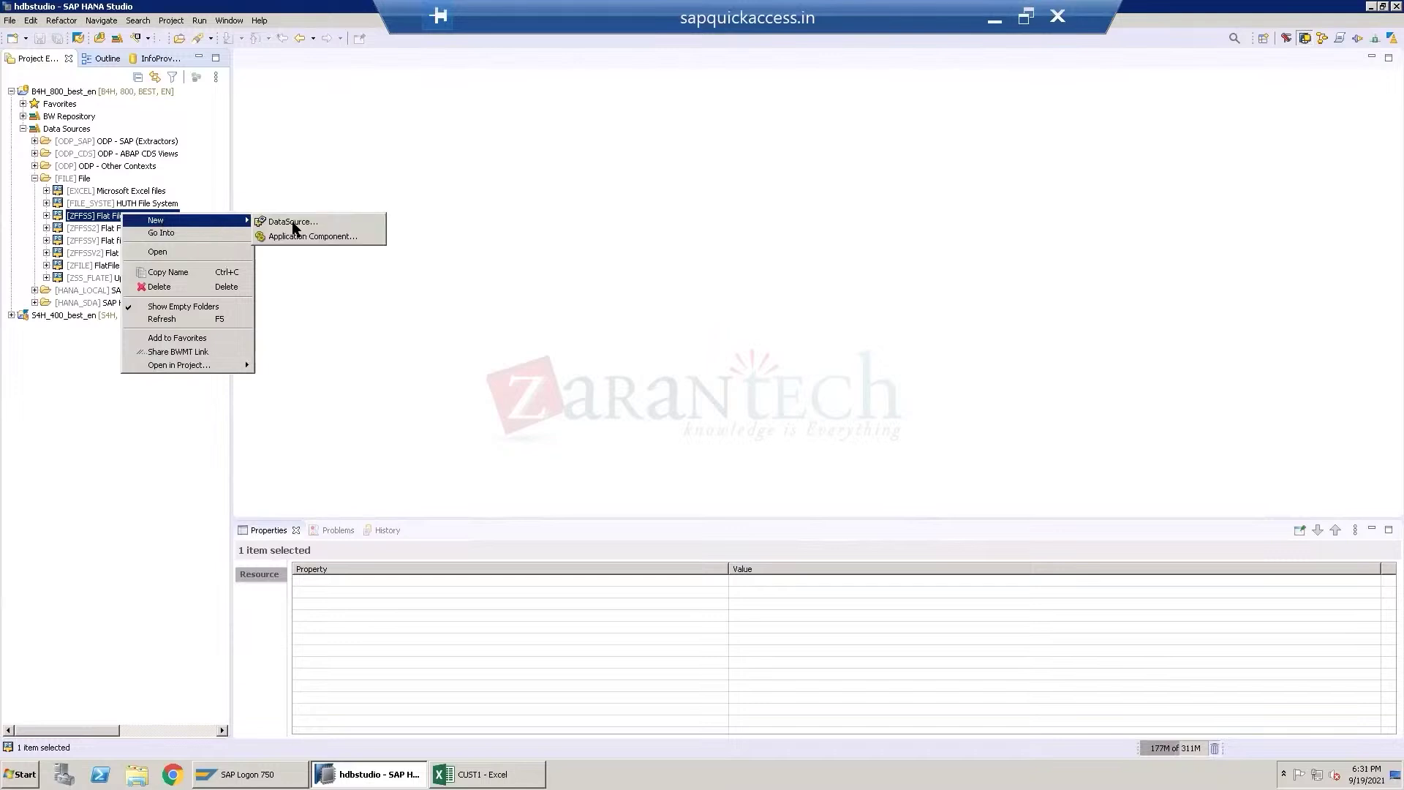
left_click(337, 223)
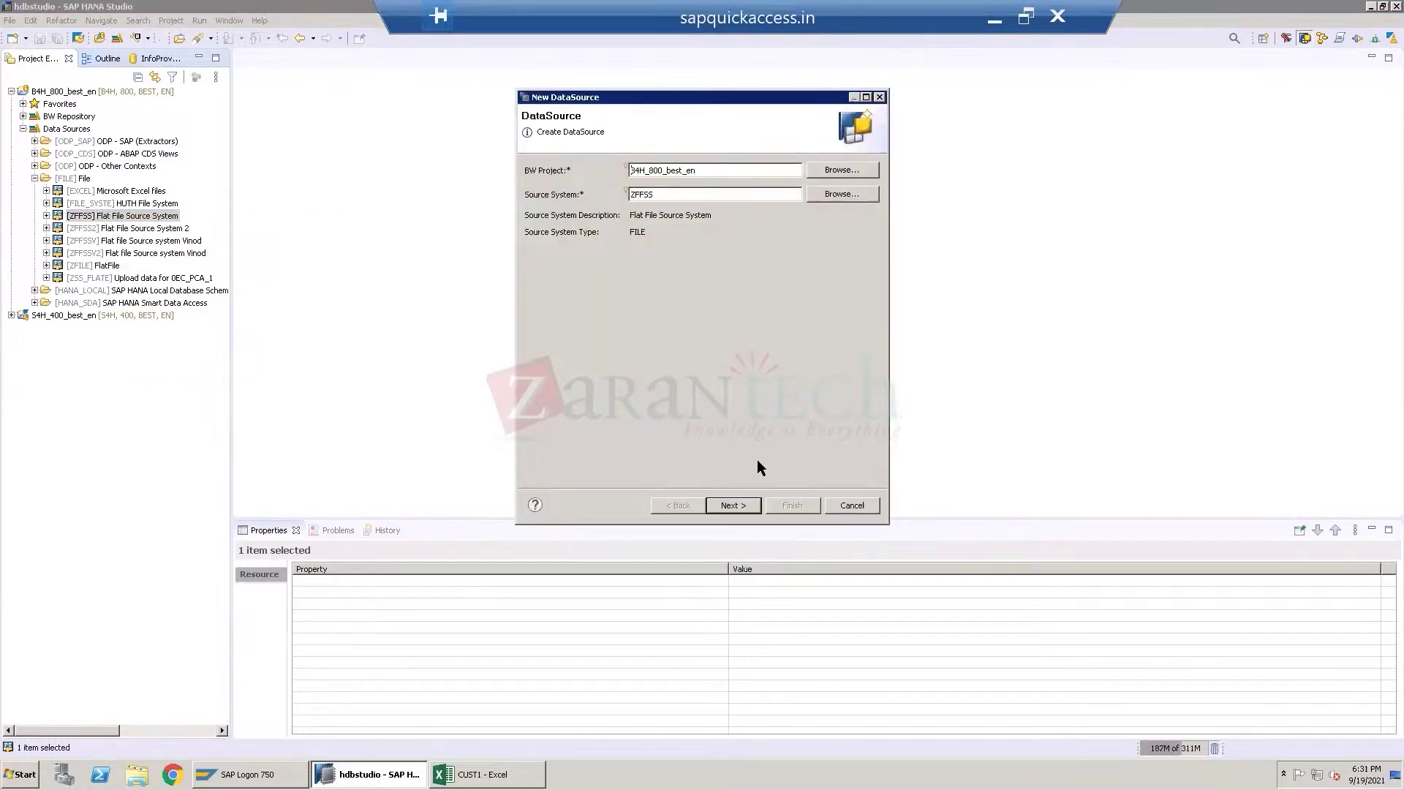
left_click(733, 505)
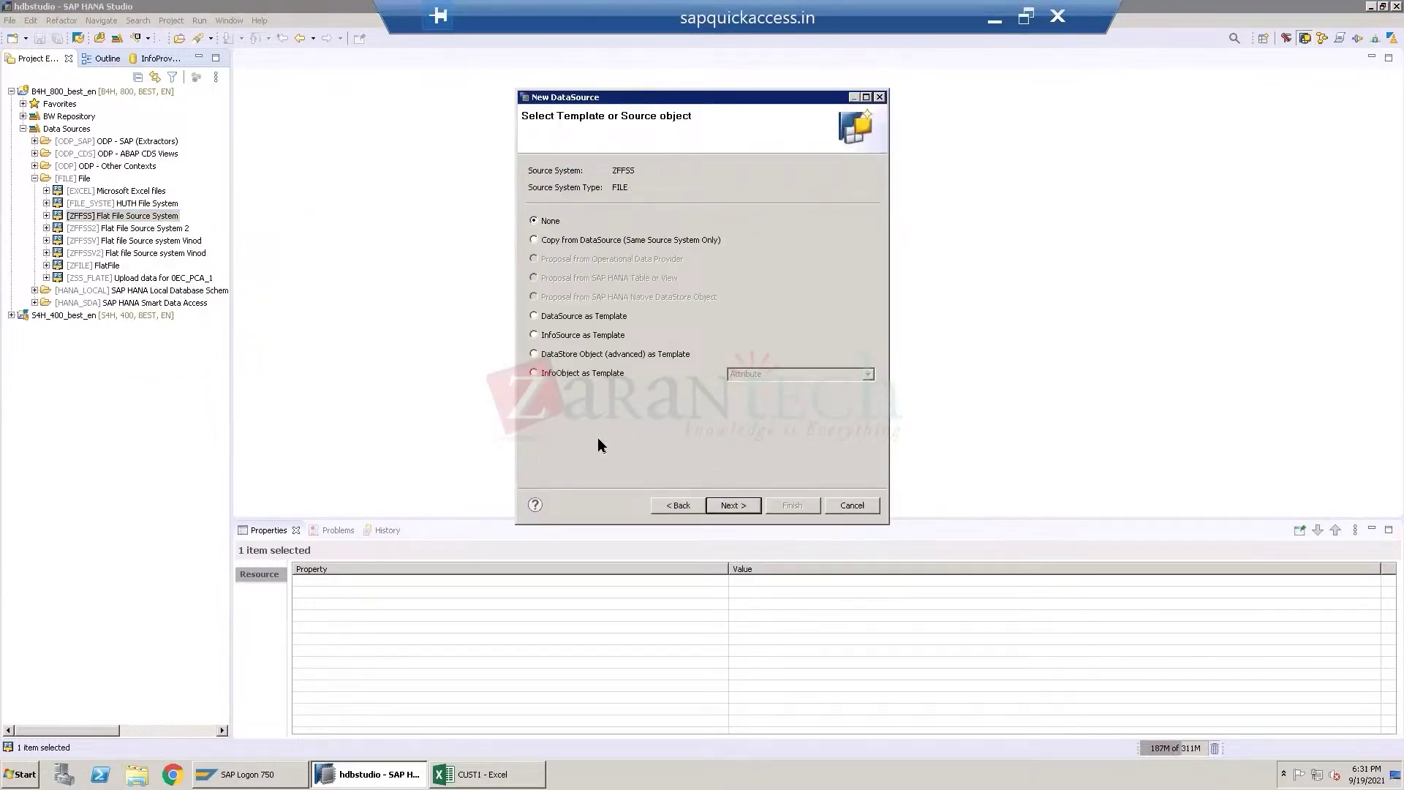
left_click(734, 506)
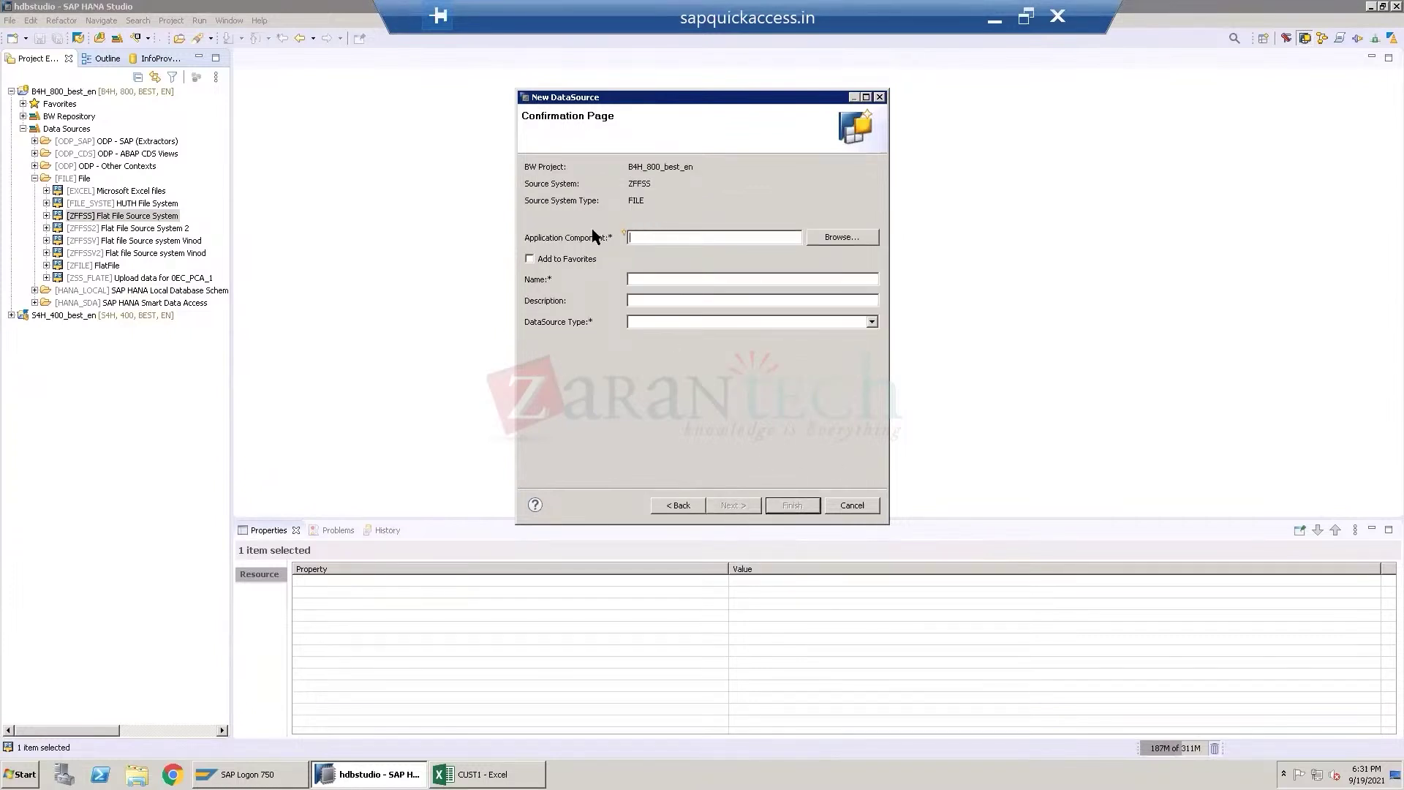
left_click(842, 238)
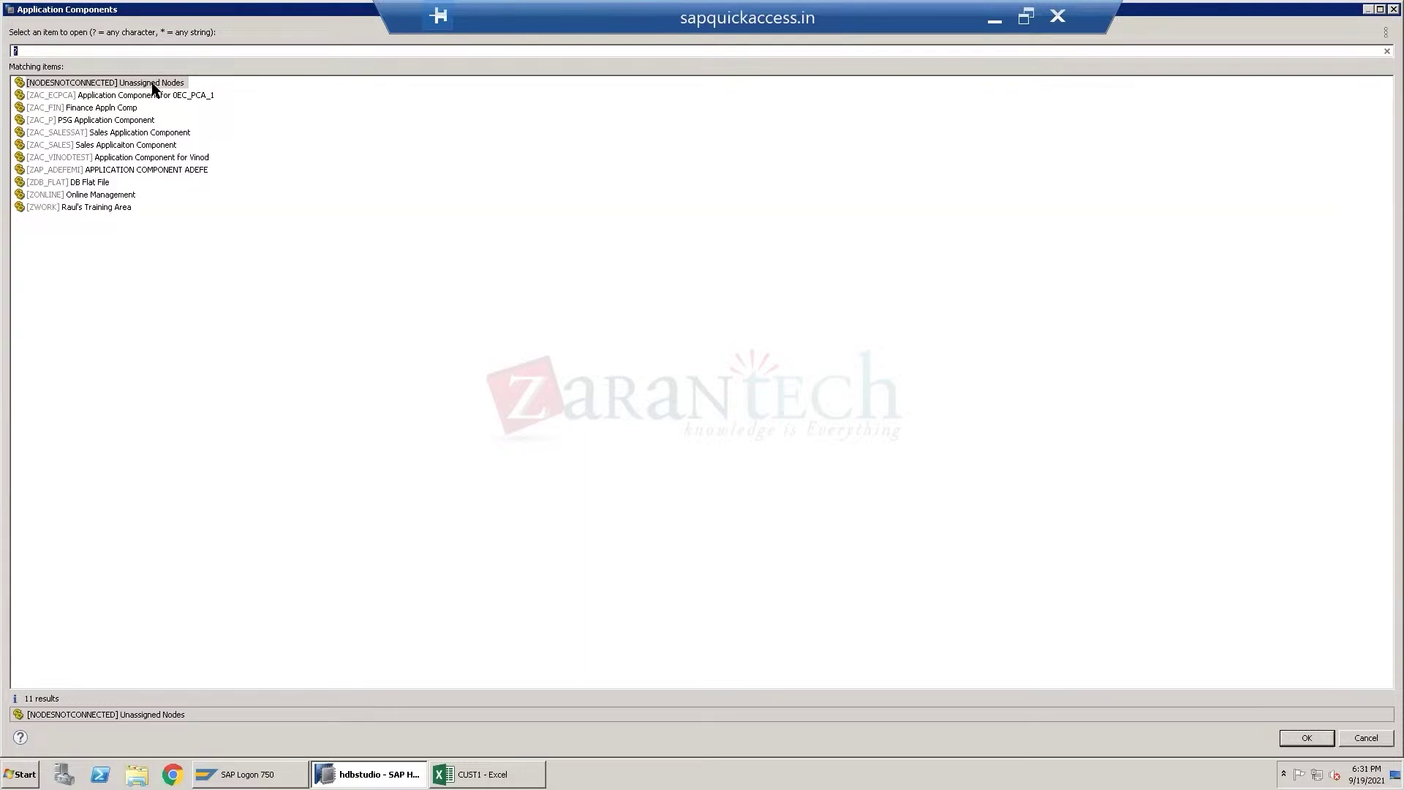
left_click(139, 147)
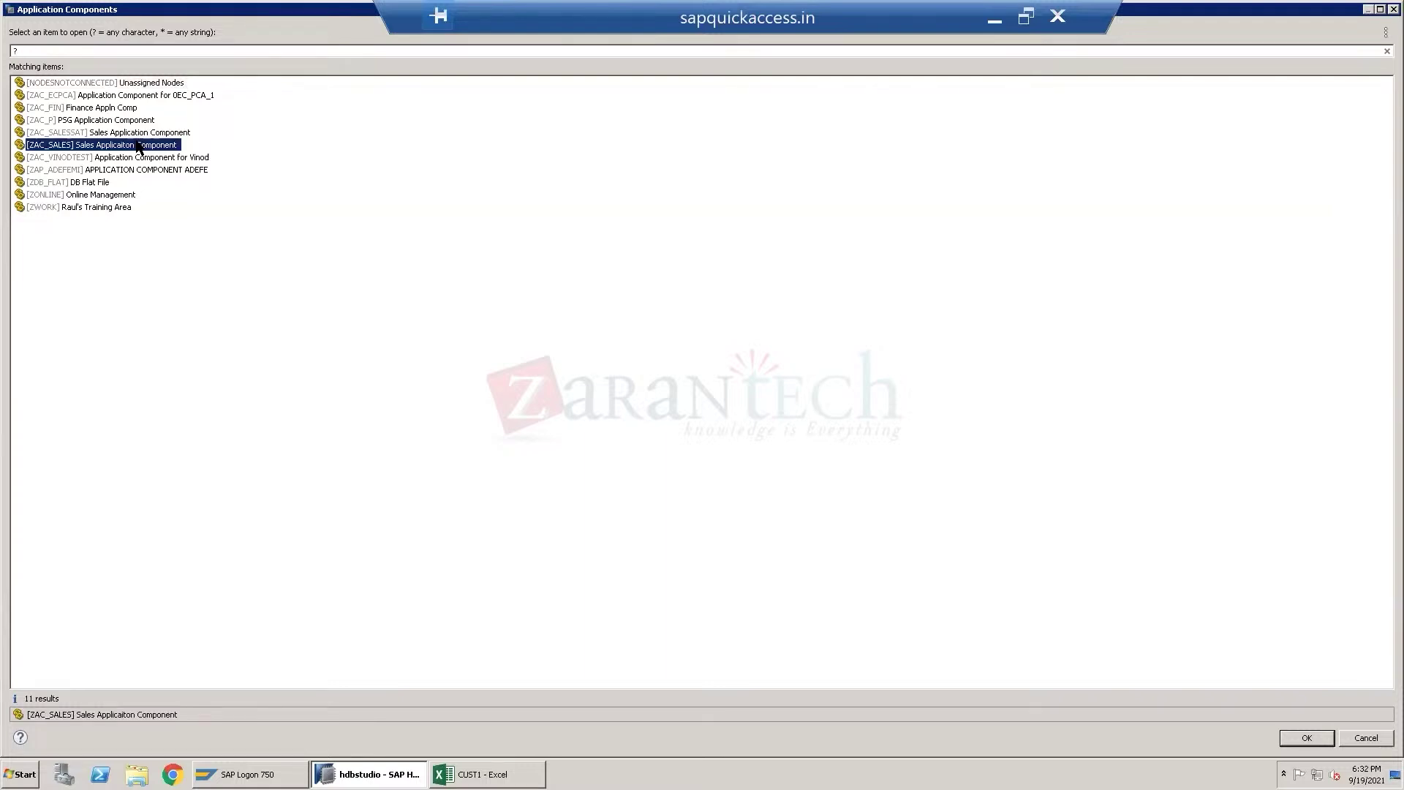
double_click(139, 146)
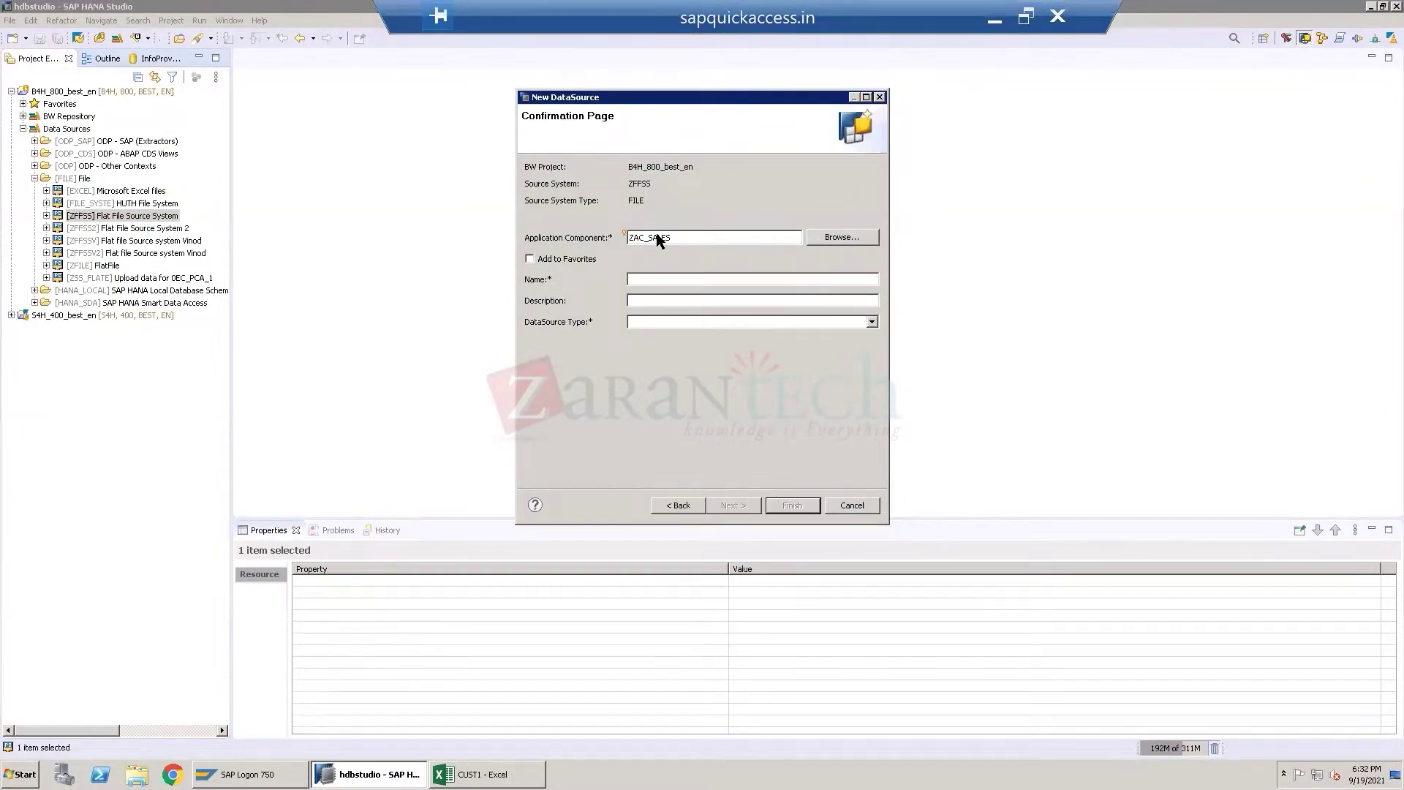
Name the DataSource ZDS_CUST4 and describe it as "Customer Data Source 4".
mouse_move(628, 234)
left_mouse_down()
mouse_move(649, 234)
mouse_move(612, 222)
left_mouse_up()
type("ZD")
type("UST")
type("4")
type("C")
type("ustome")
type("r Data Sour")
type("ce 4")
Consult the CUST1 workbook in Excel, then create the DataSource with the type Transactional Data.
left_click(453, 774)
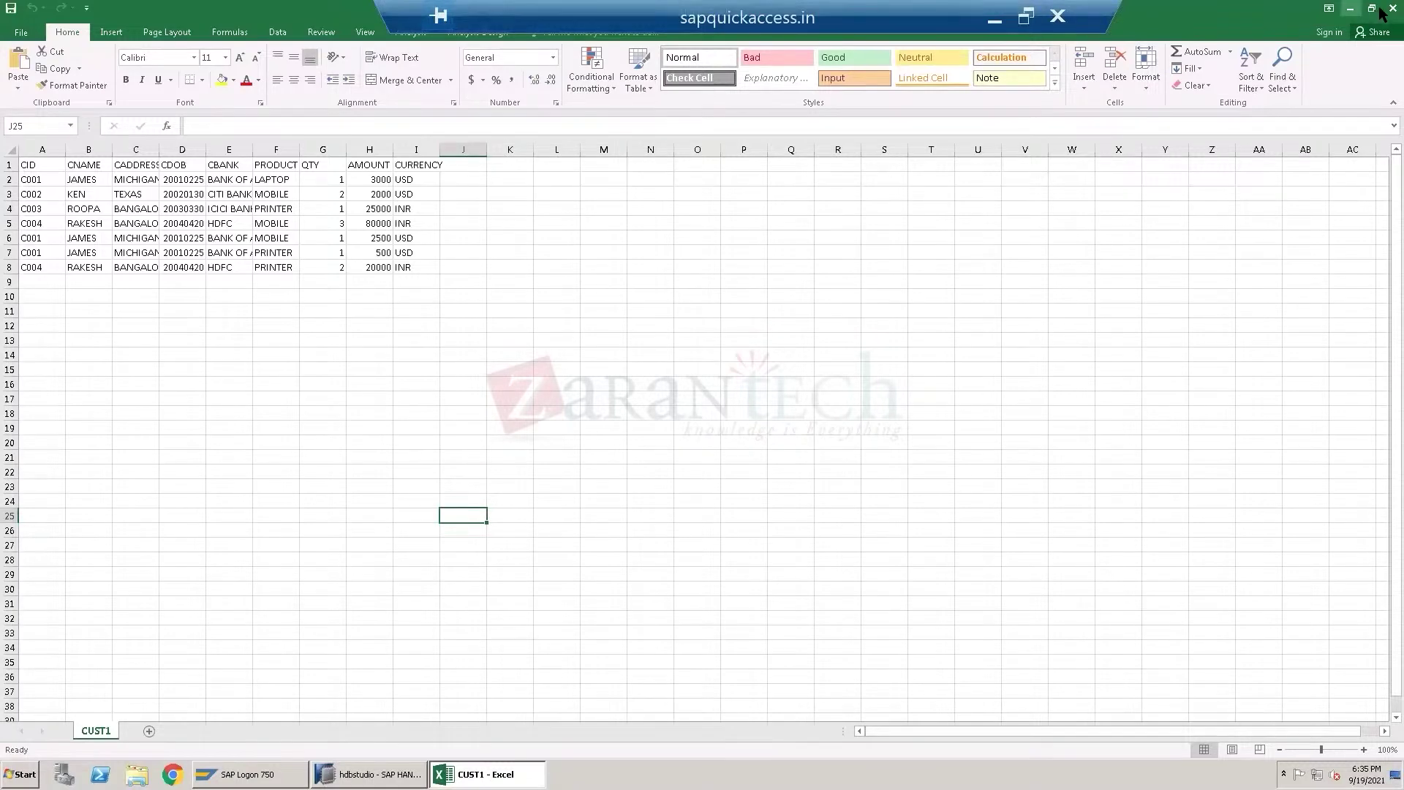
left_click(1349, 10)
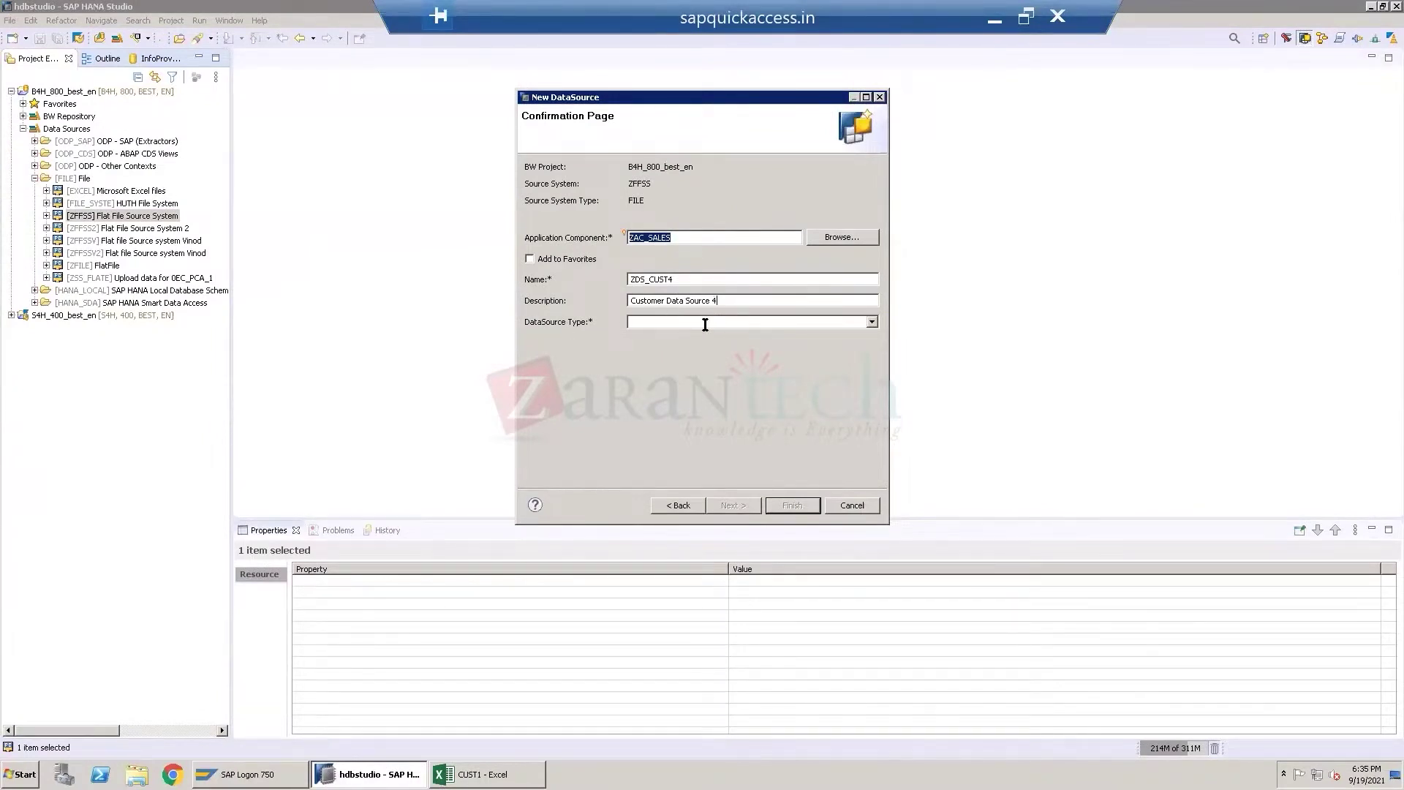
left_click(871, 322)
left_click(872, 322)
left_click(872, 322)
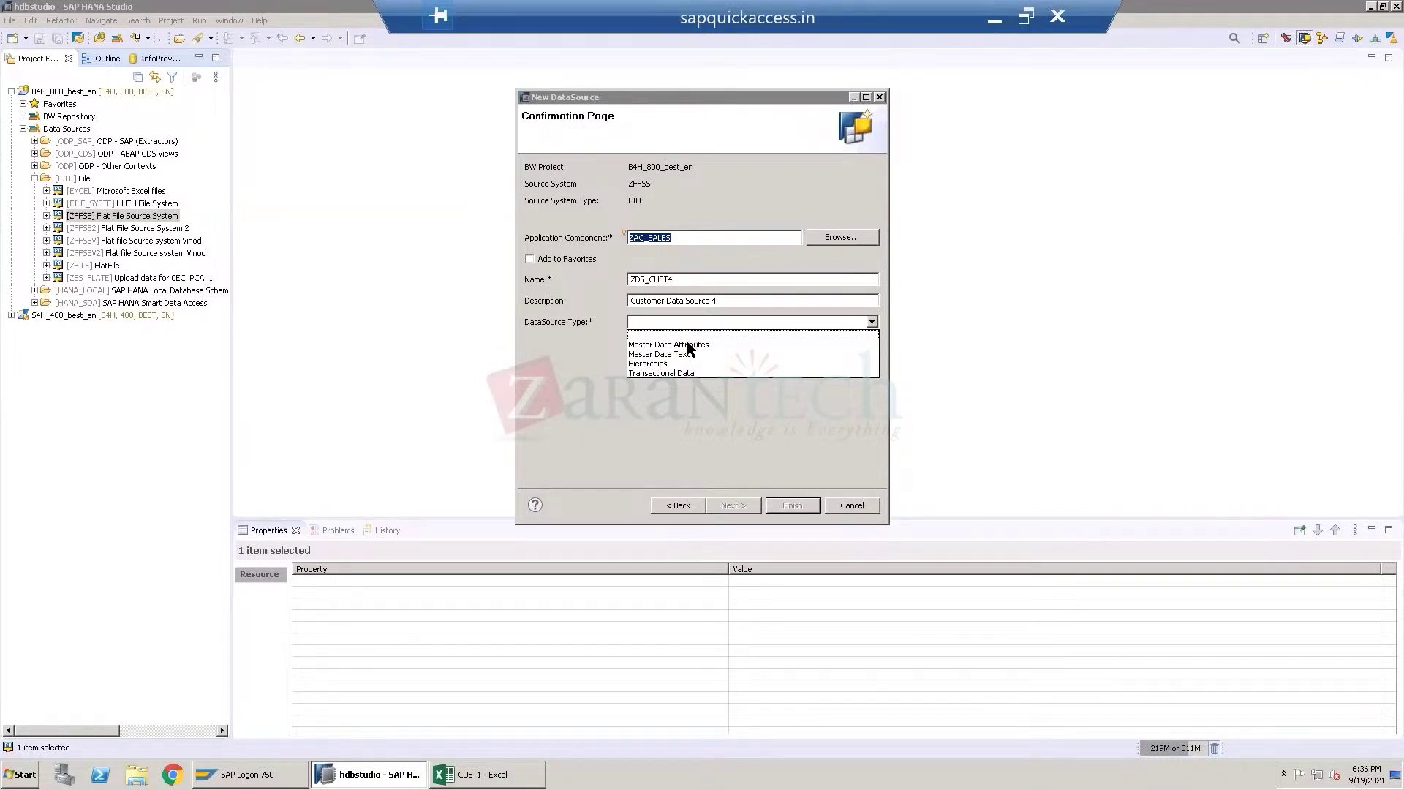
left_click(664, 374)
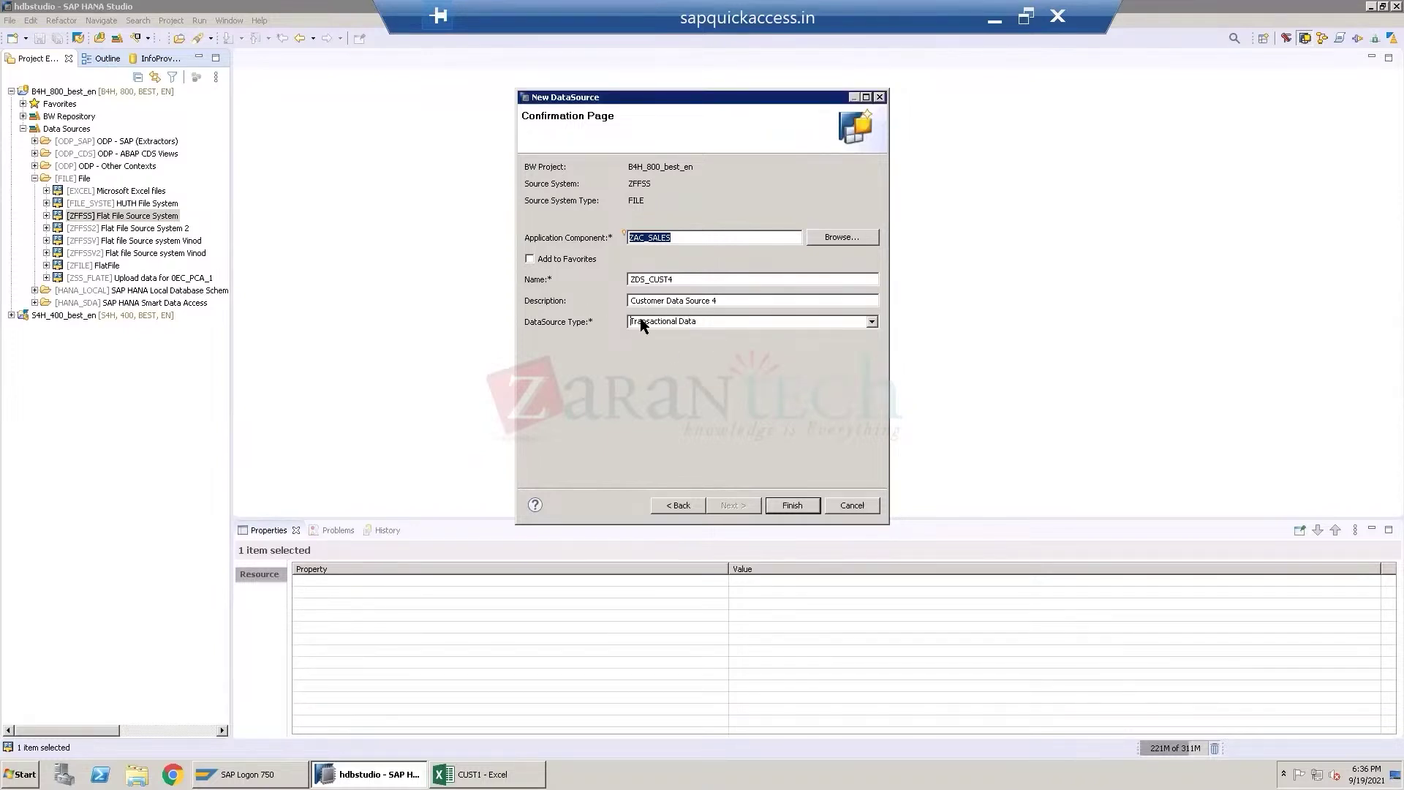
left_click(798, 508)
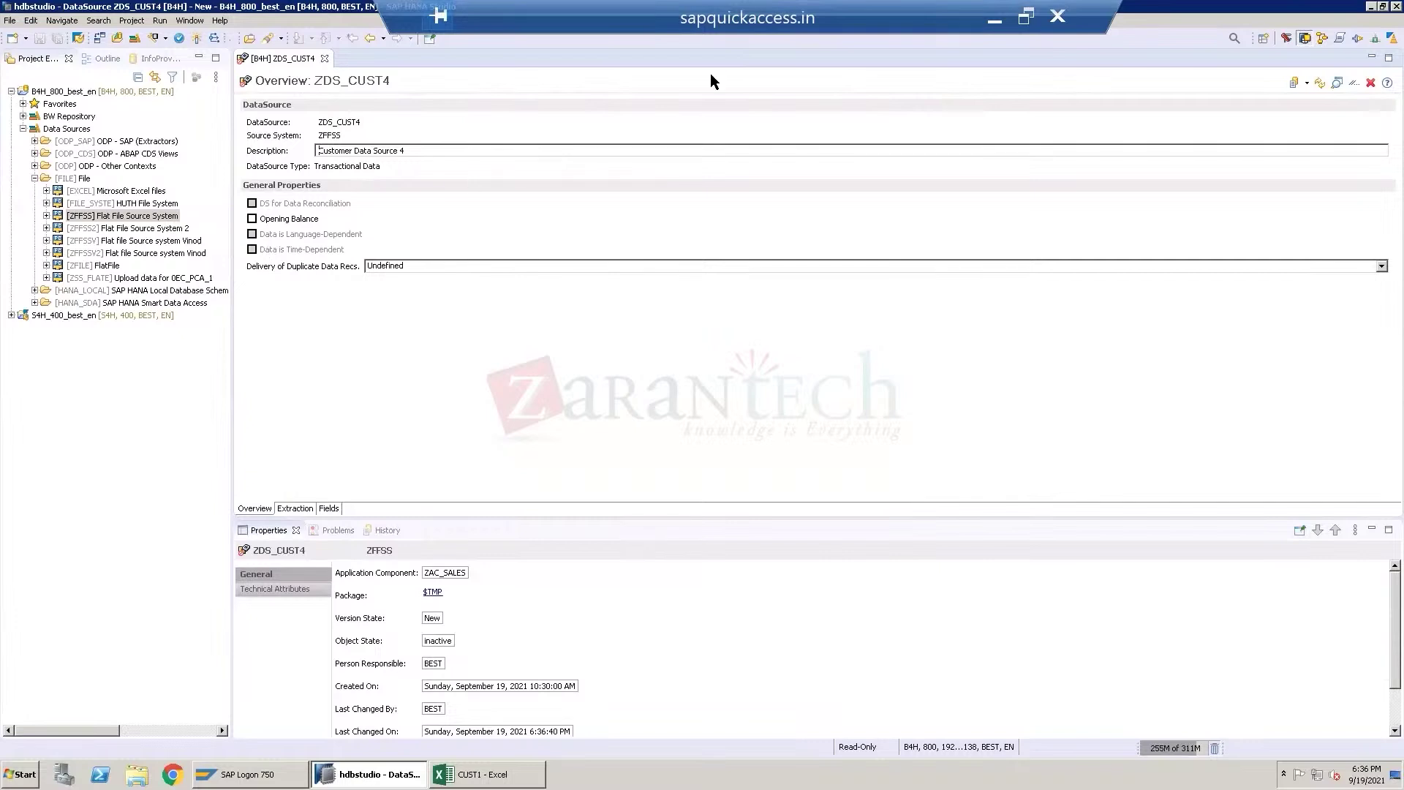
In the extraction settings of ZDS_CUST4, choose CUST1.csv from the desktop folder FLAT FILES as the source file.
left_click(300, 507)
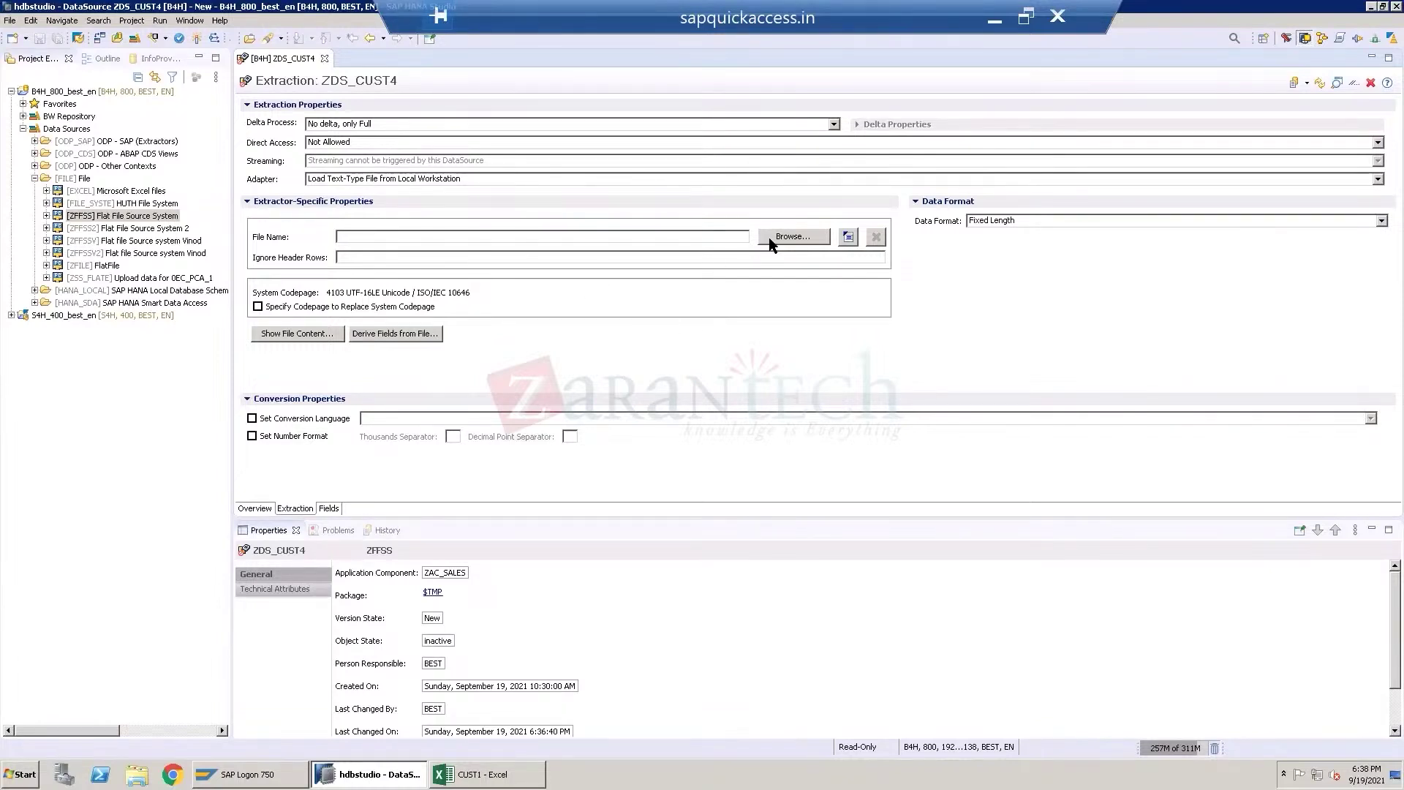
left_click(791, 235)
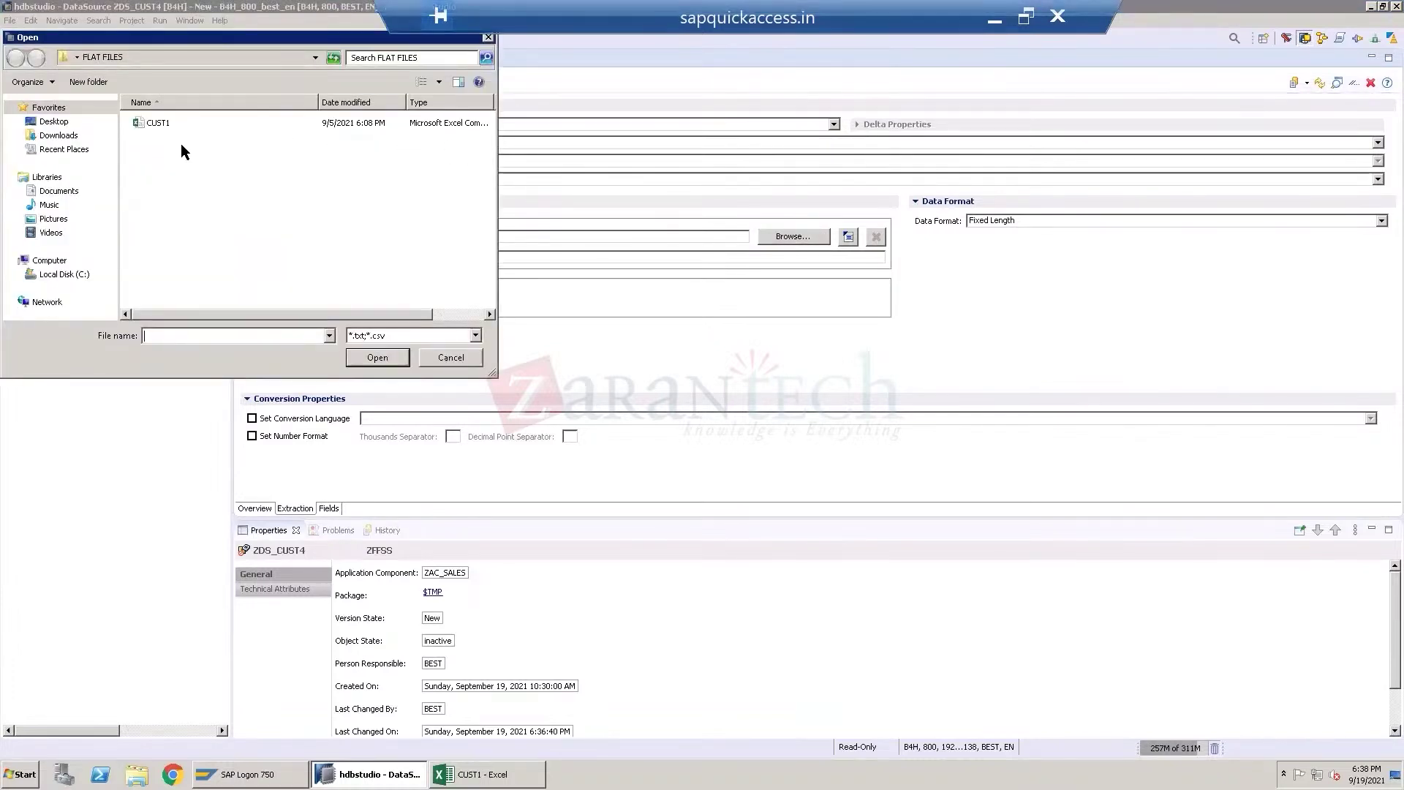
left_click(54, 122)
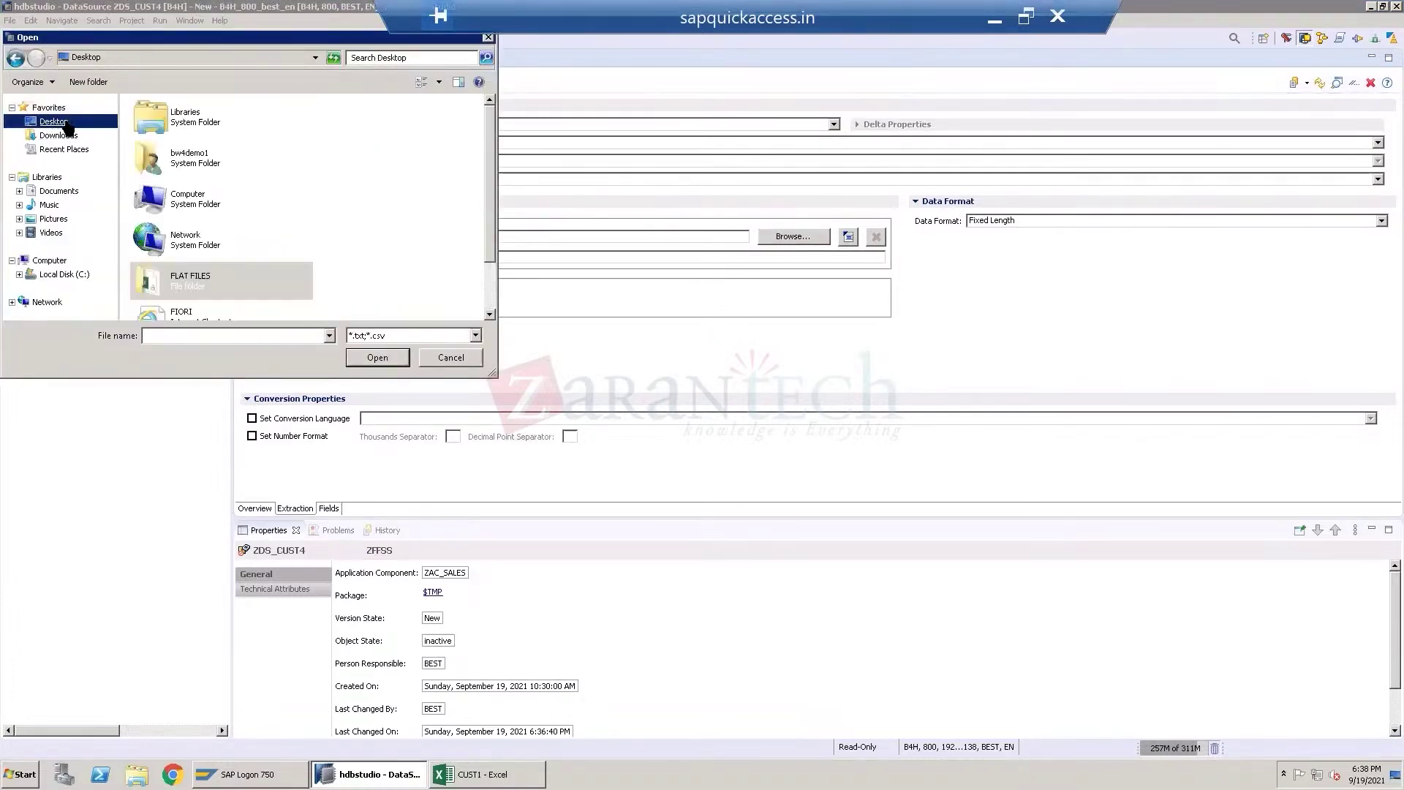
double_click(239, 274)
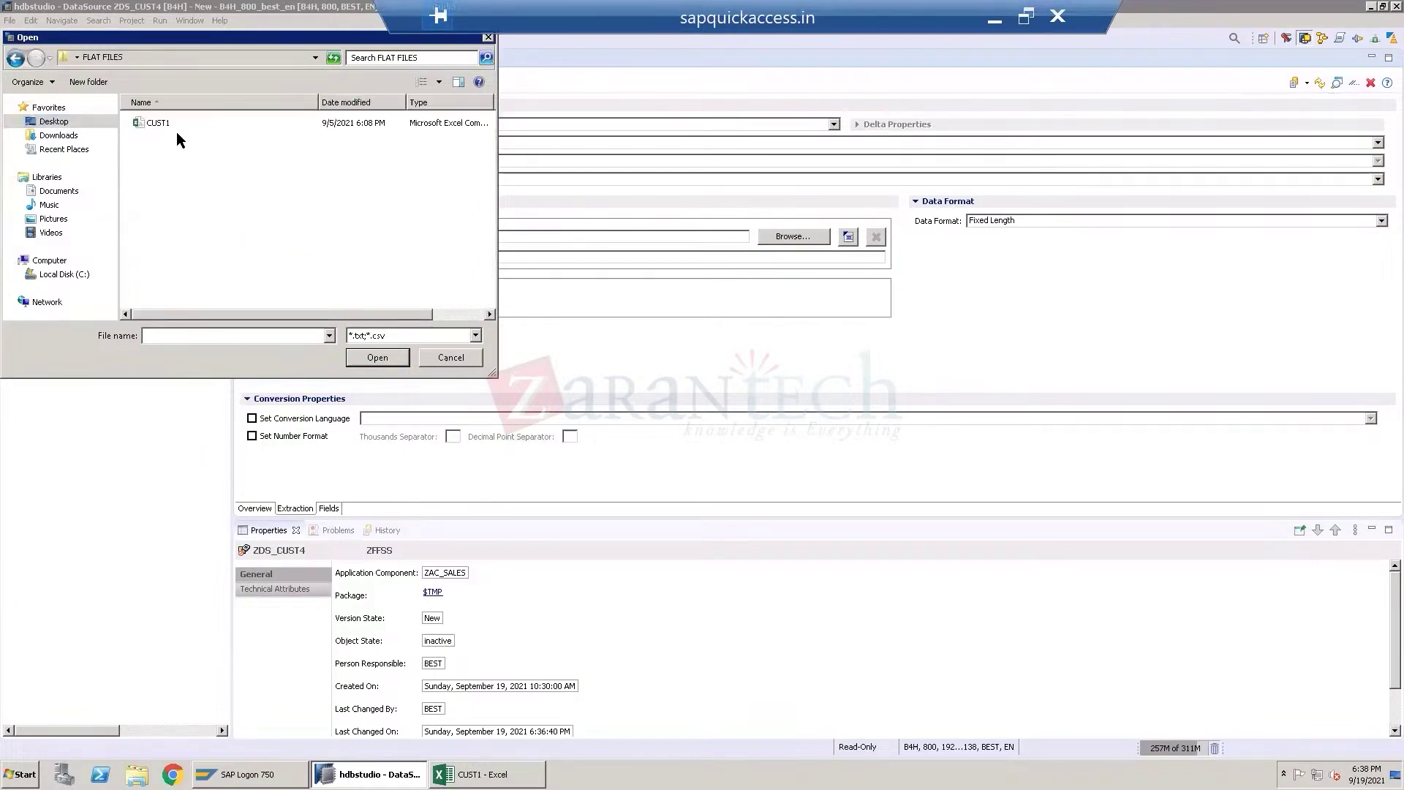
left_click(160, 123)
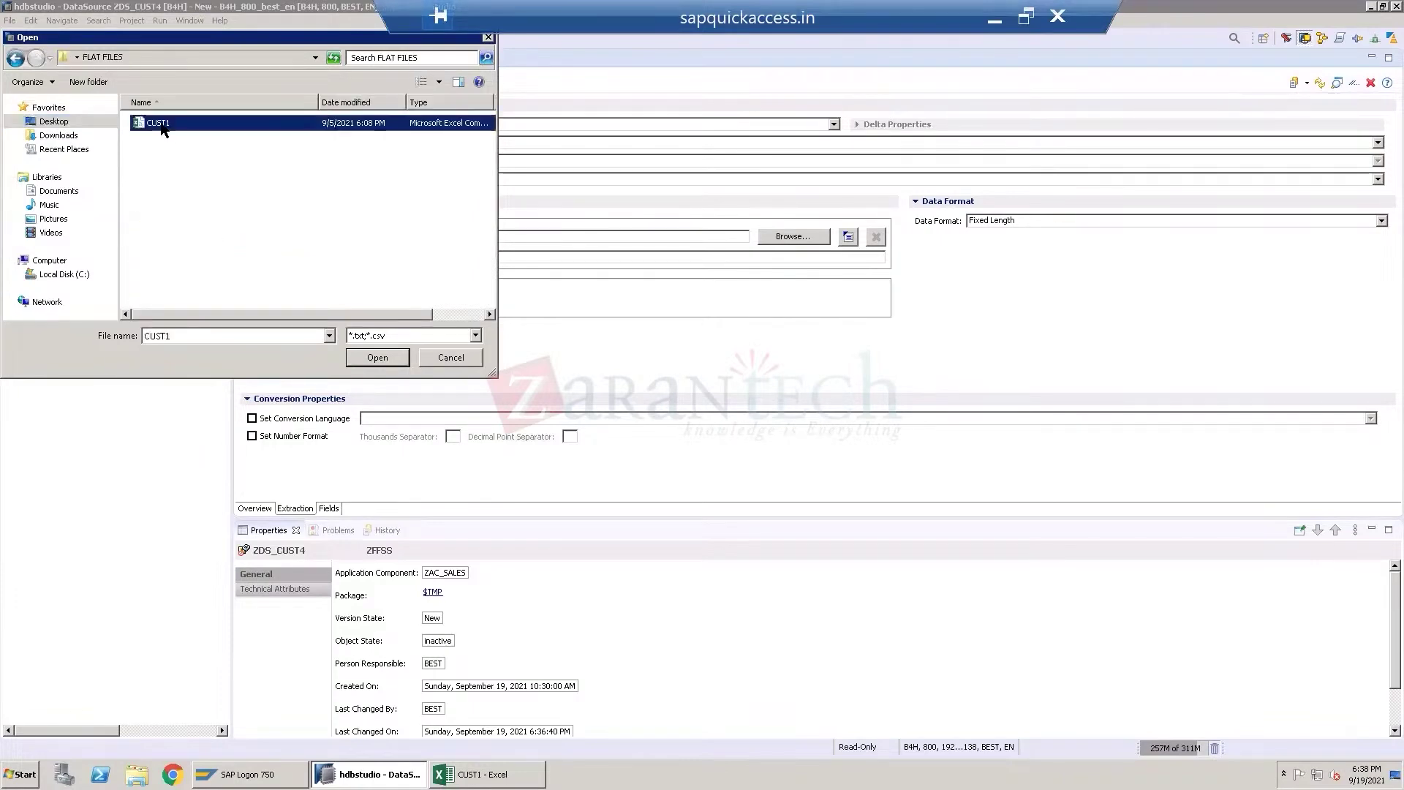
left_click(375, 357)
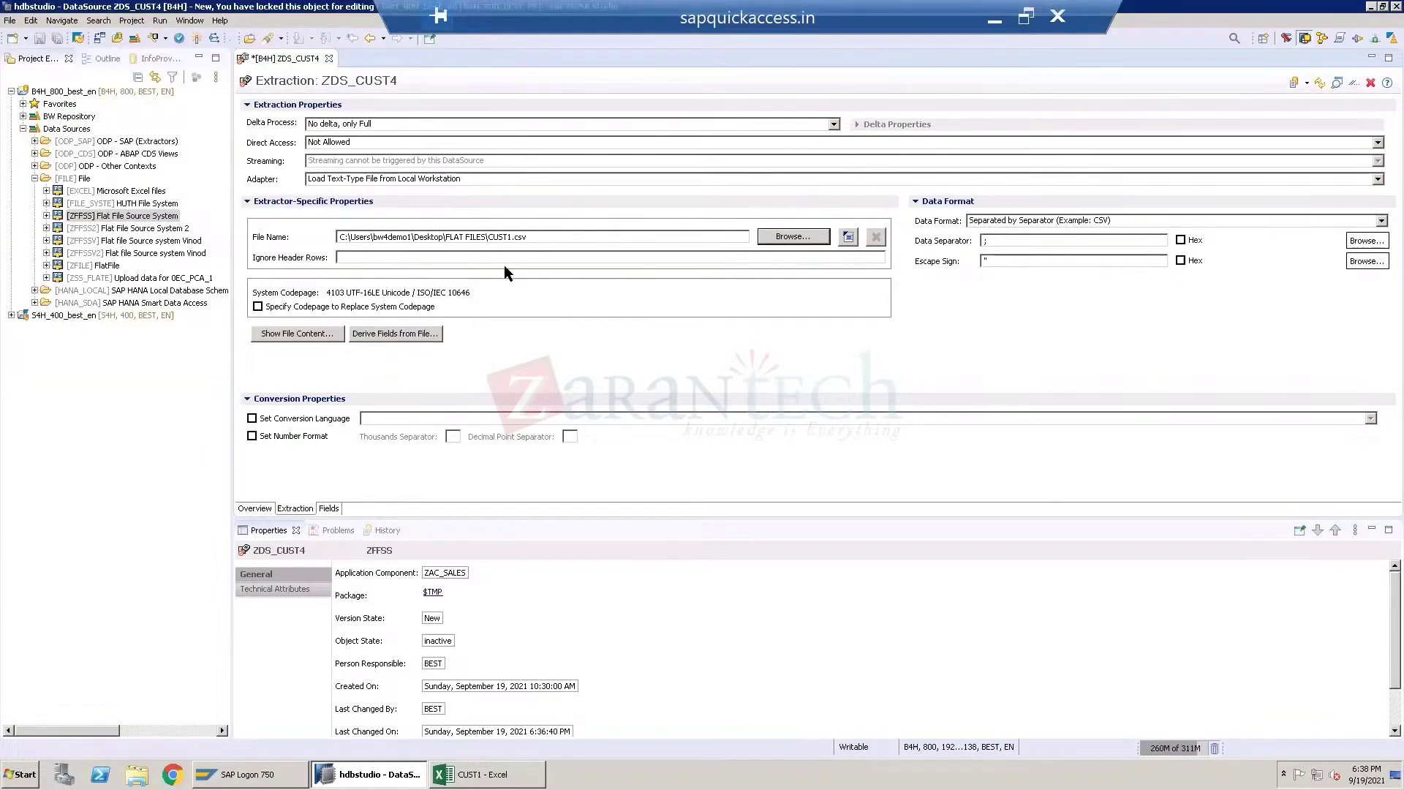
Check the header row of the CUST1 workbook in Excel and set the DataSource to ignore 1 header row.
left_click(483, 771)
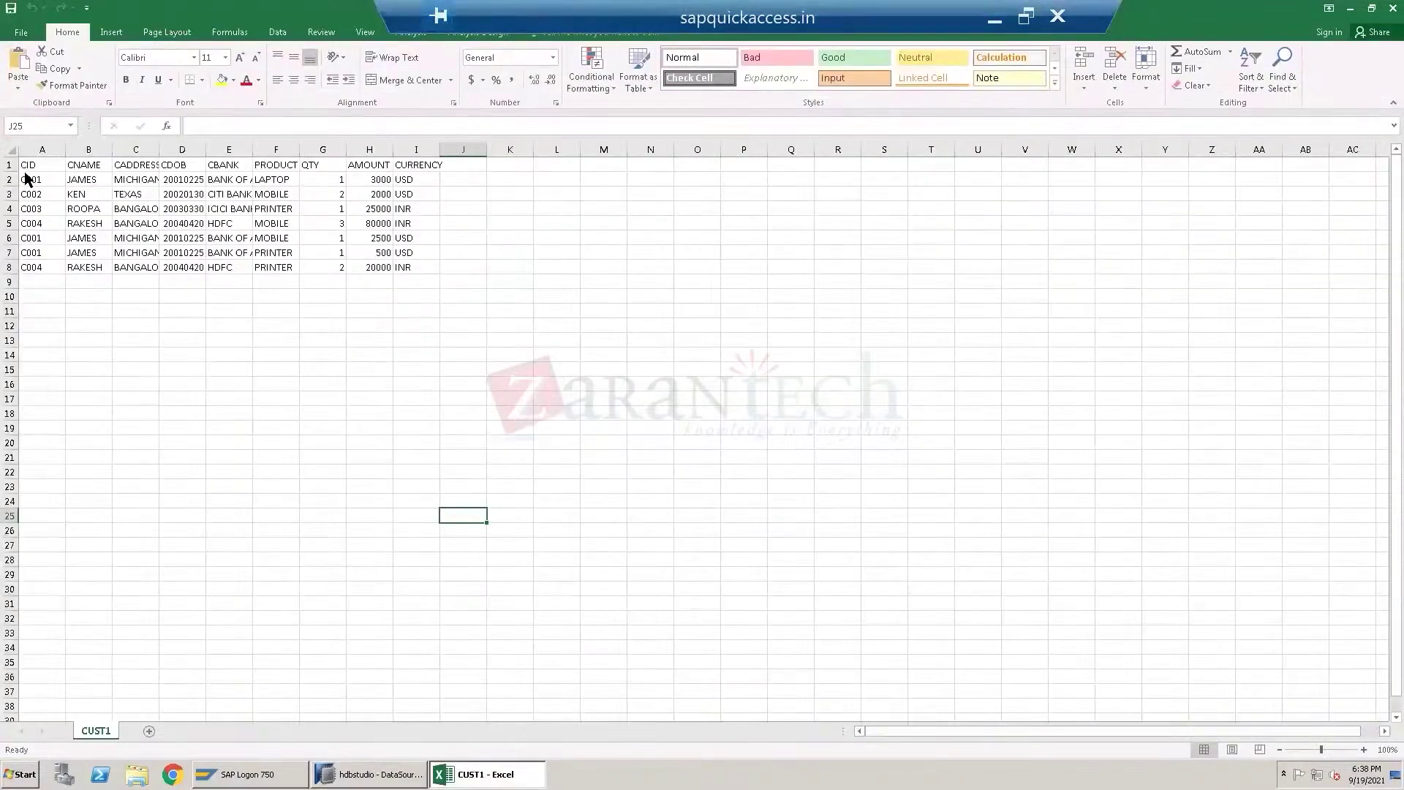
left_click_drag(26, 166, 403, 164)
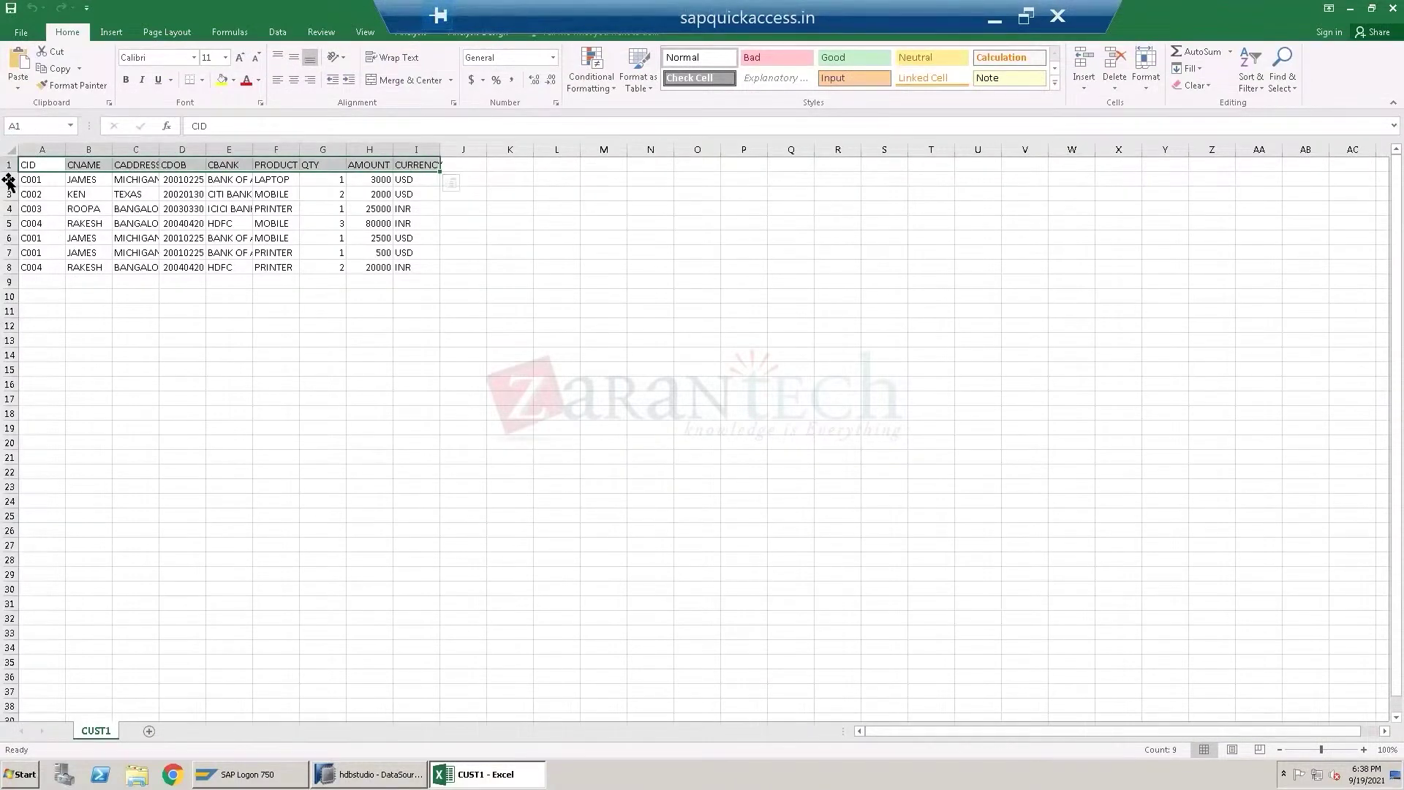
left_click(55, 180)
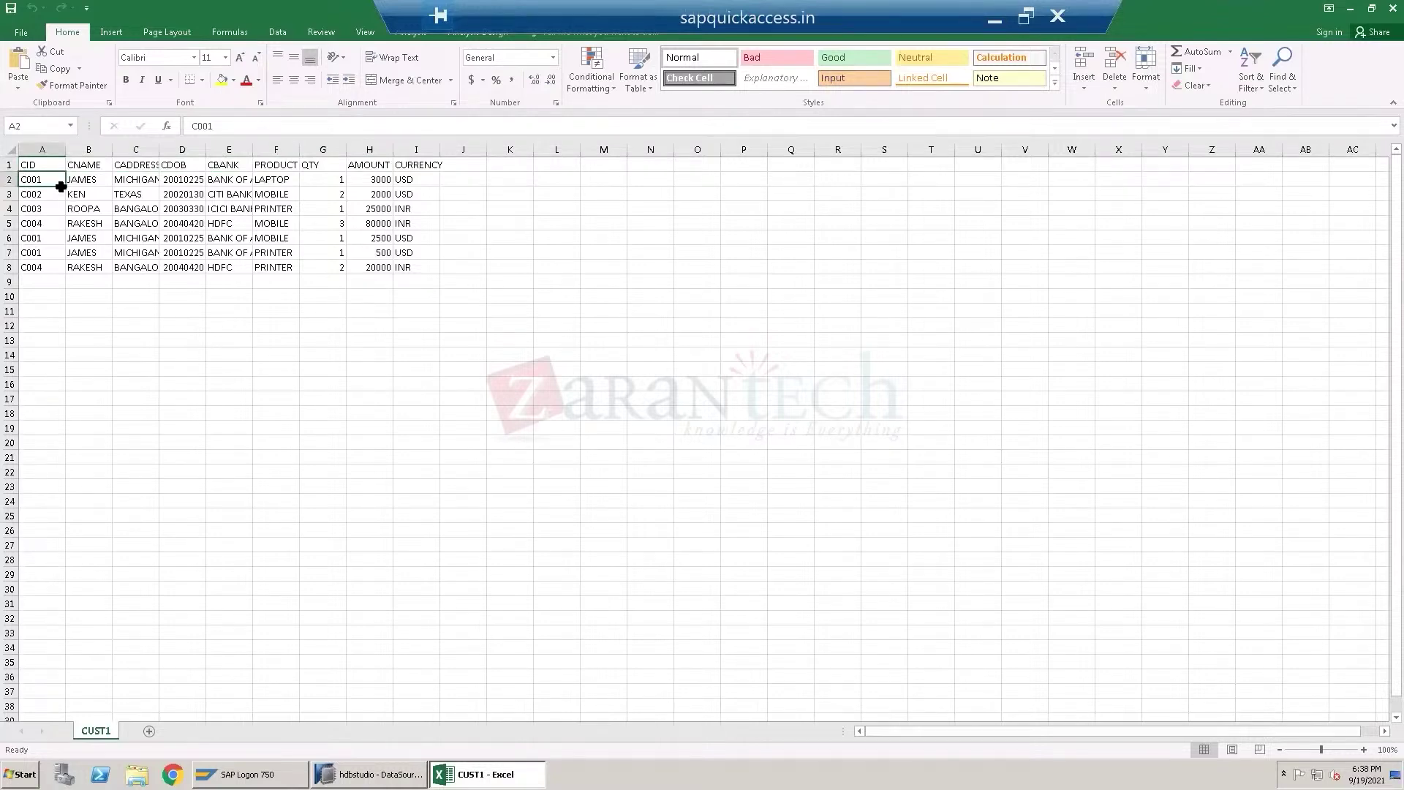
left_click(35, 164)
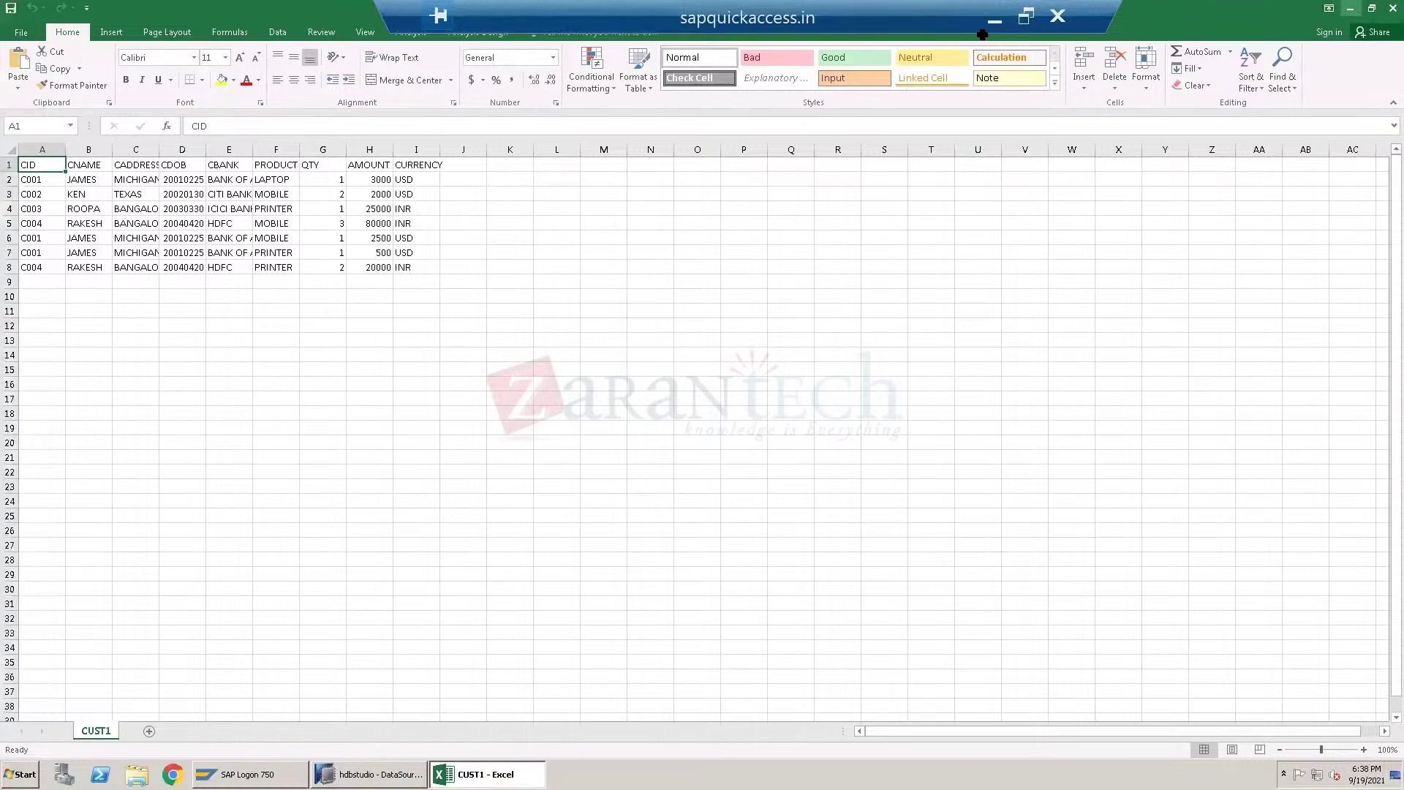
left_click(1349, 8)
left_click(414, 257)
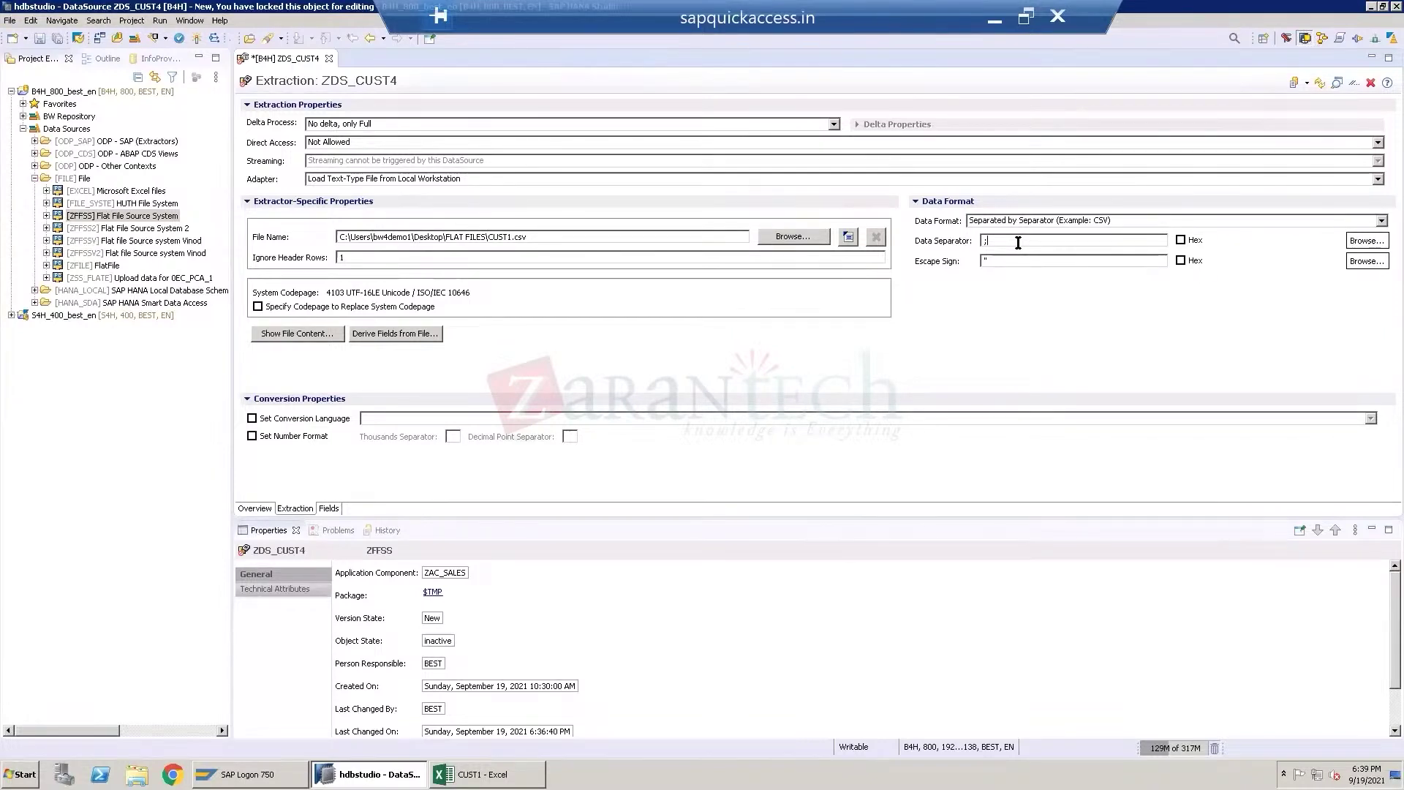
Set the data separator to a comma, look at the CUST1 data in Excel, and close the workbook.
key("BackSpace")
left_click(483, 774)
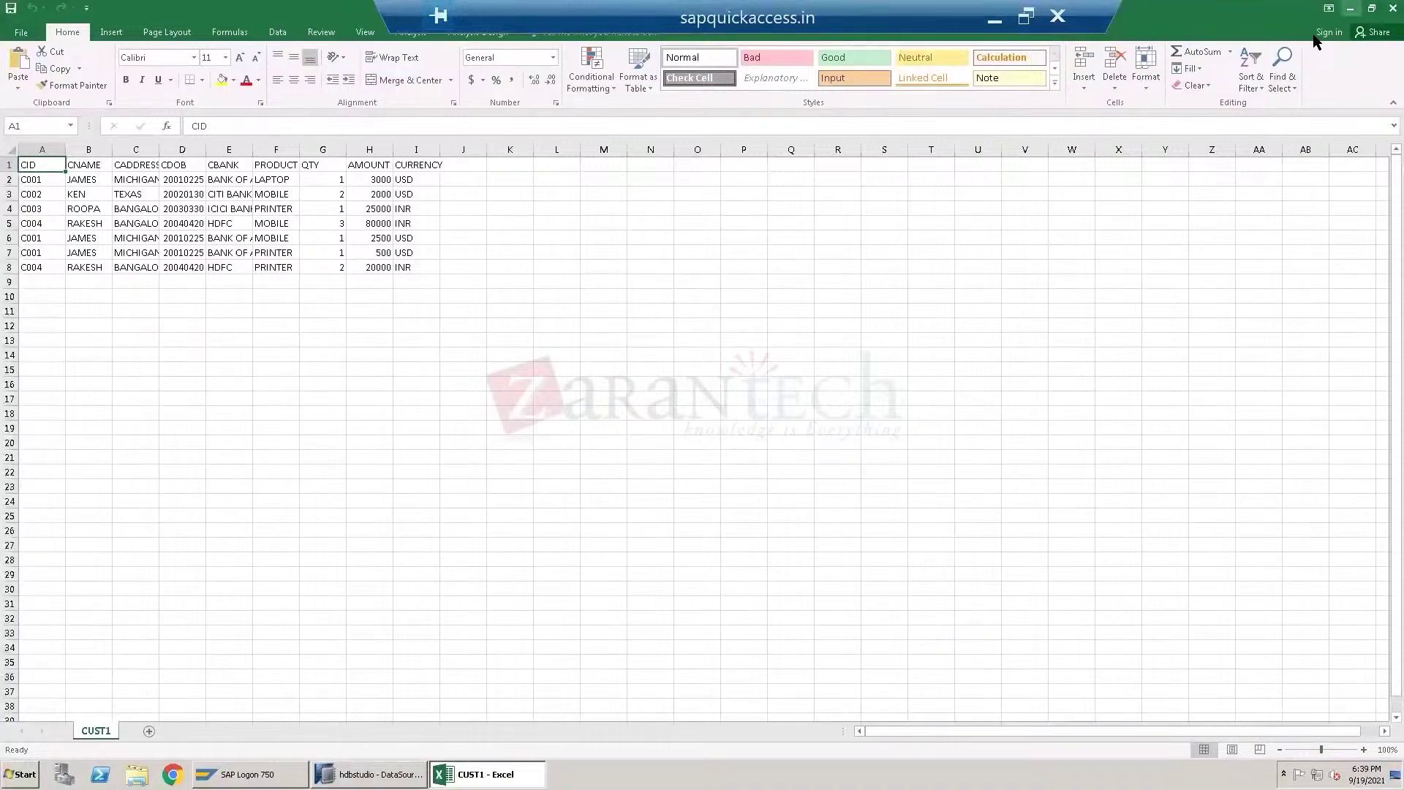
left_click(1349, 8)
left_click(292, 335)
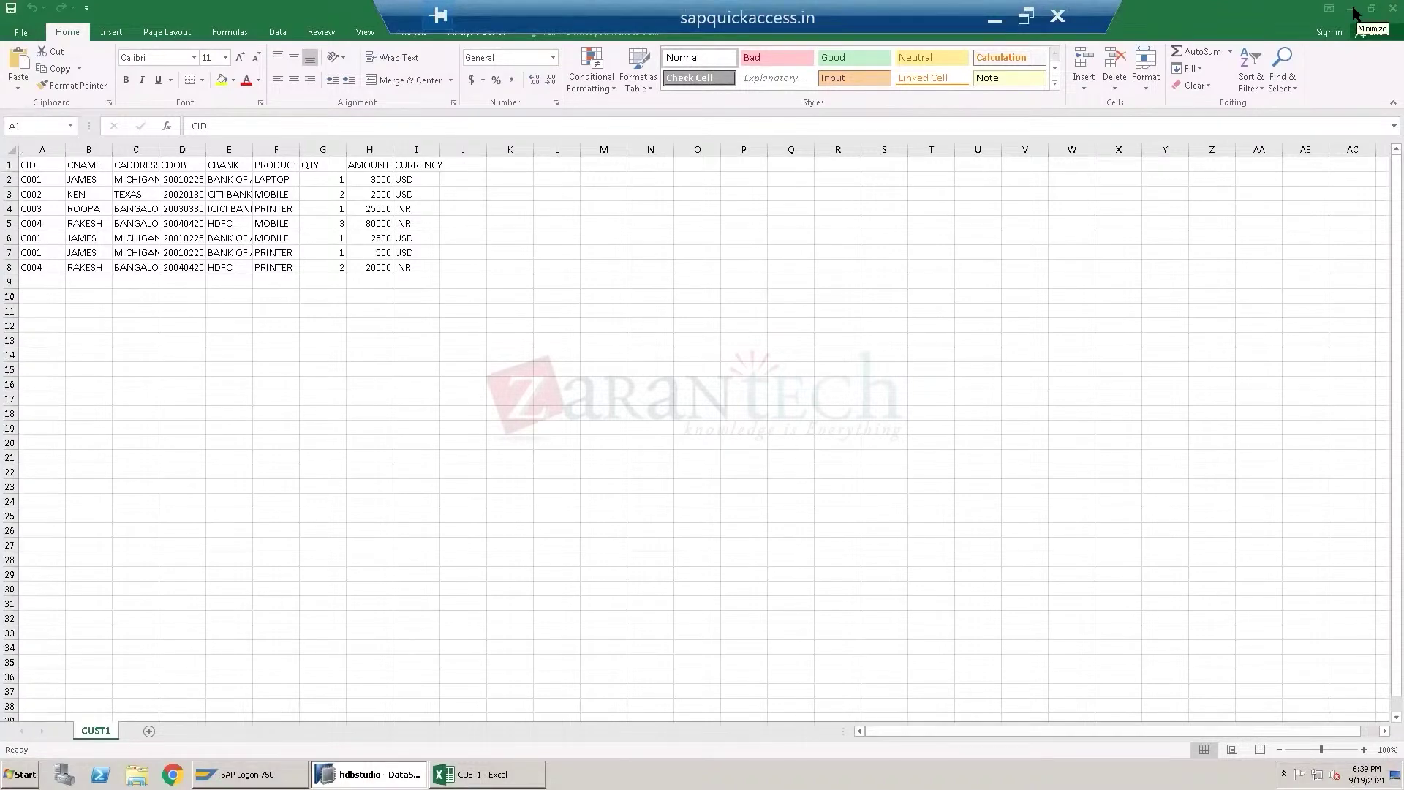
left_click(1389, 14)
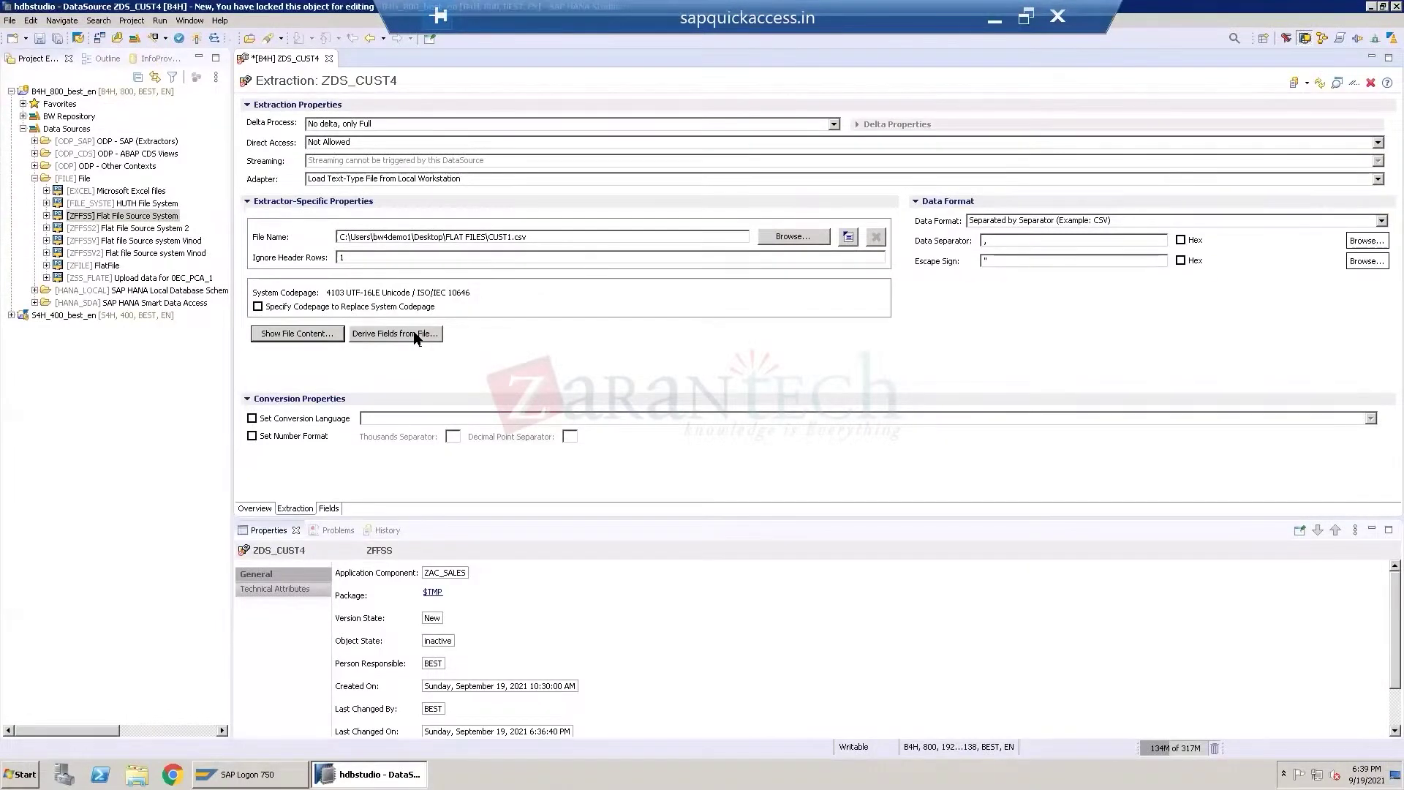
Open the derivation of fields from the file, cancel it, and re-enter the comma as the data separator.
left_click(414, 332)
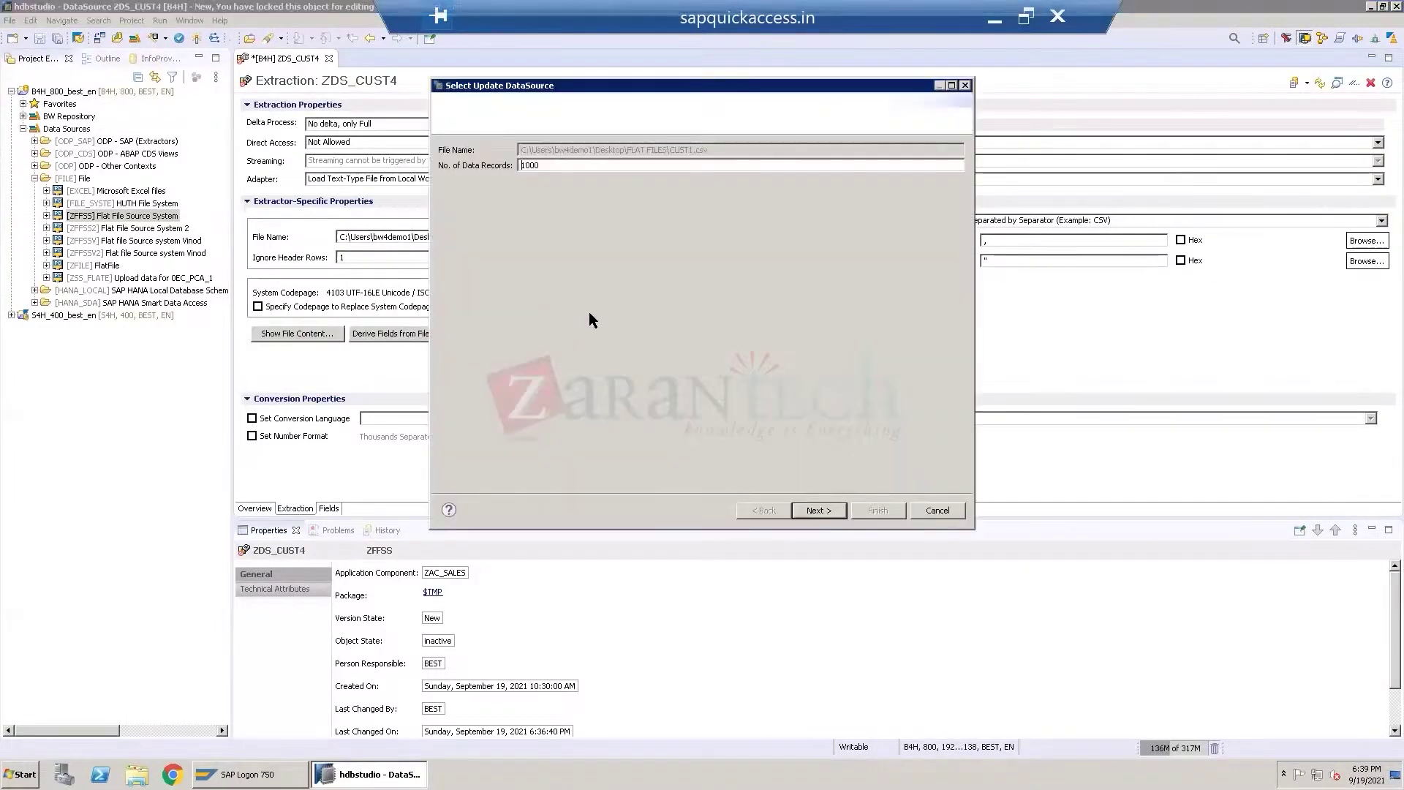
left_click(939, 510)
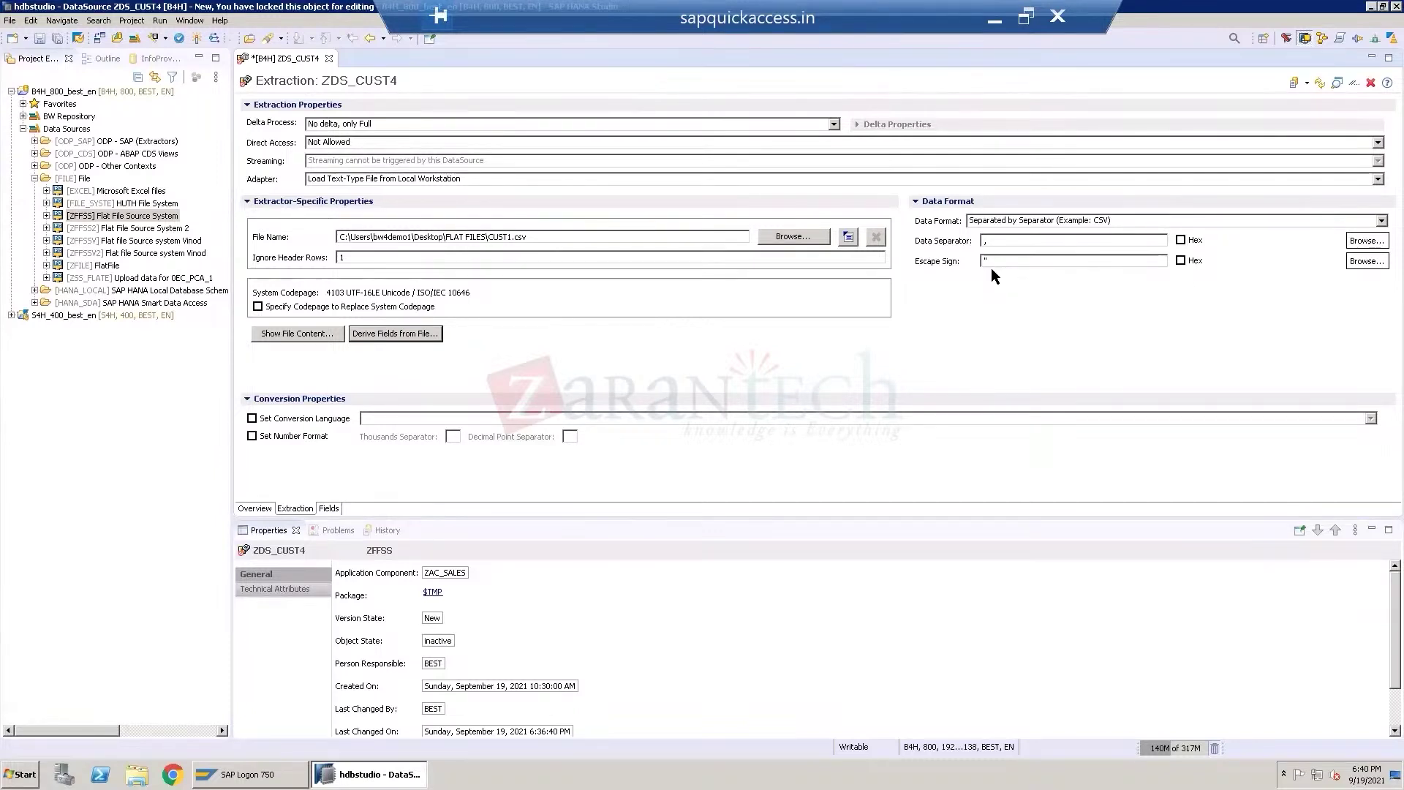
left_click(989, 240)
key("BackSpace")
Review the field list and the extraction settings of ZDS_CUST4, ending on the field list.
left_click(328, 508)
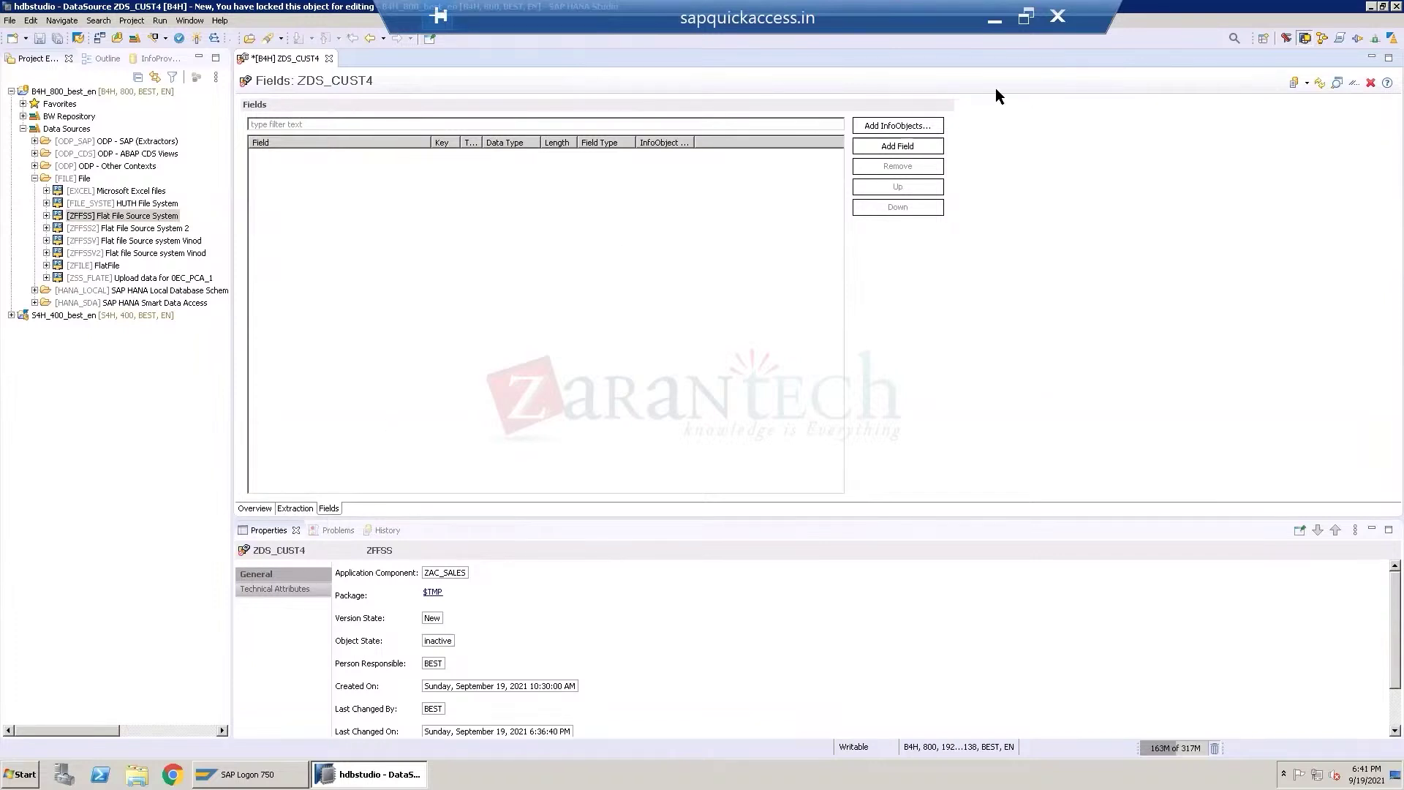
left_click(294, 506)
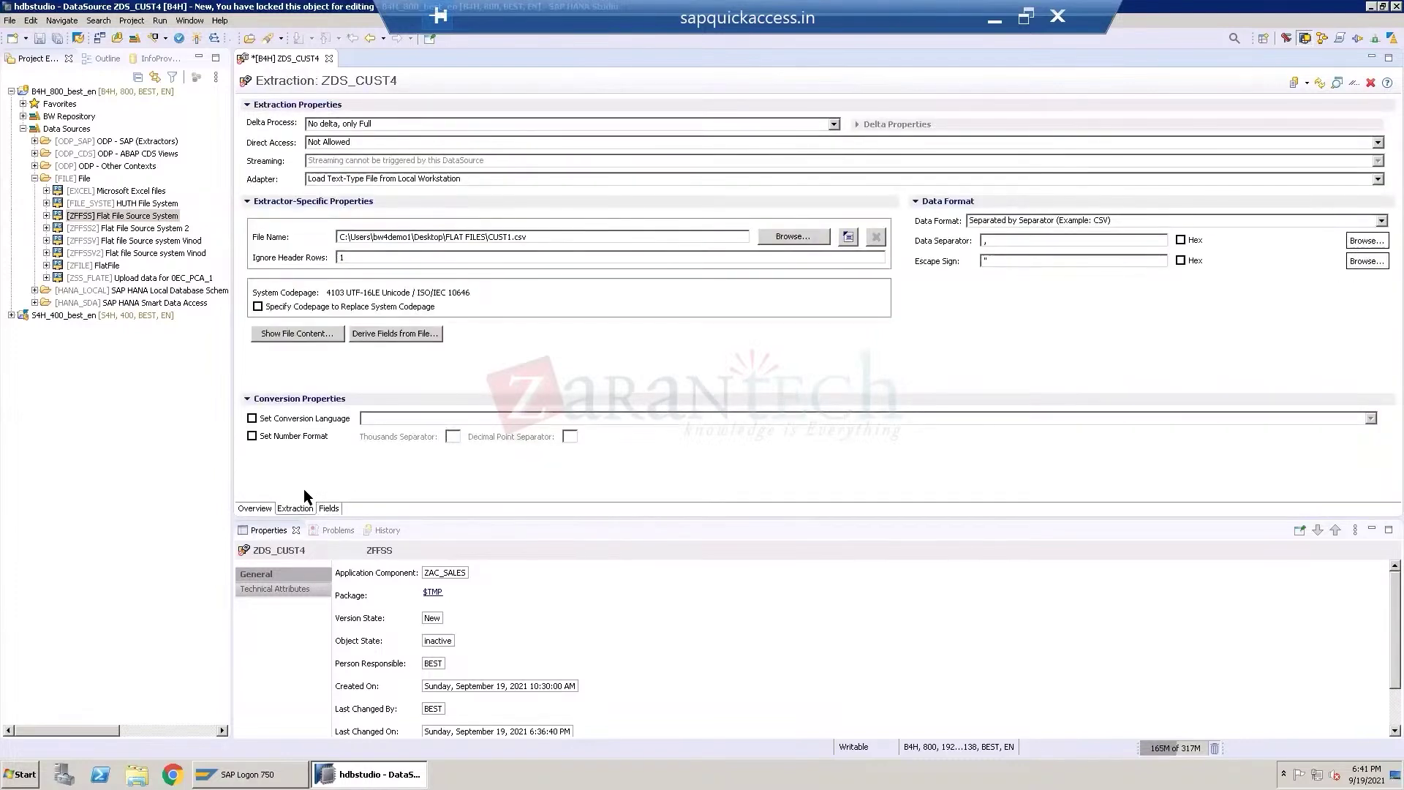
left_click(328, 508)
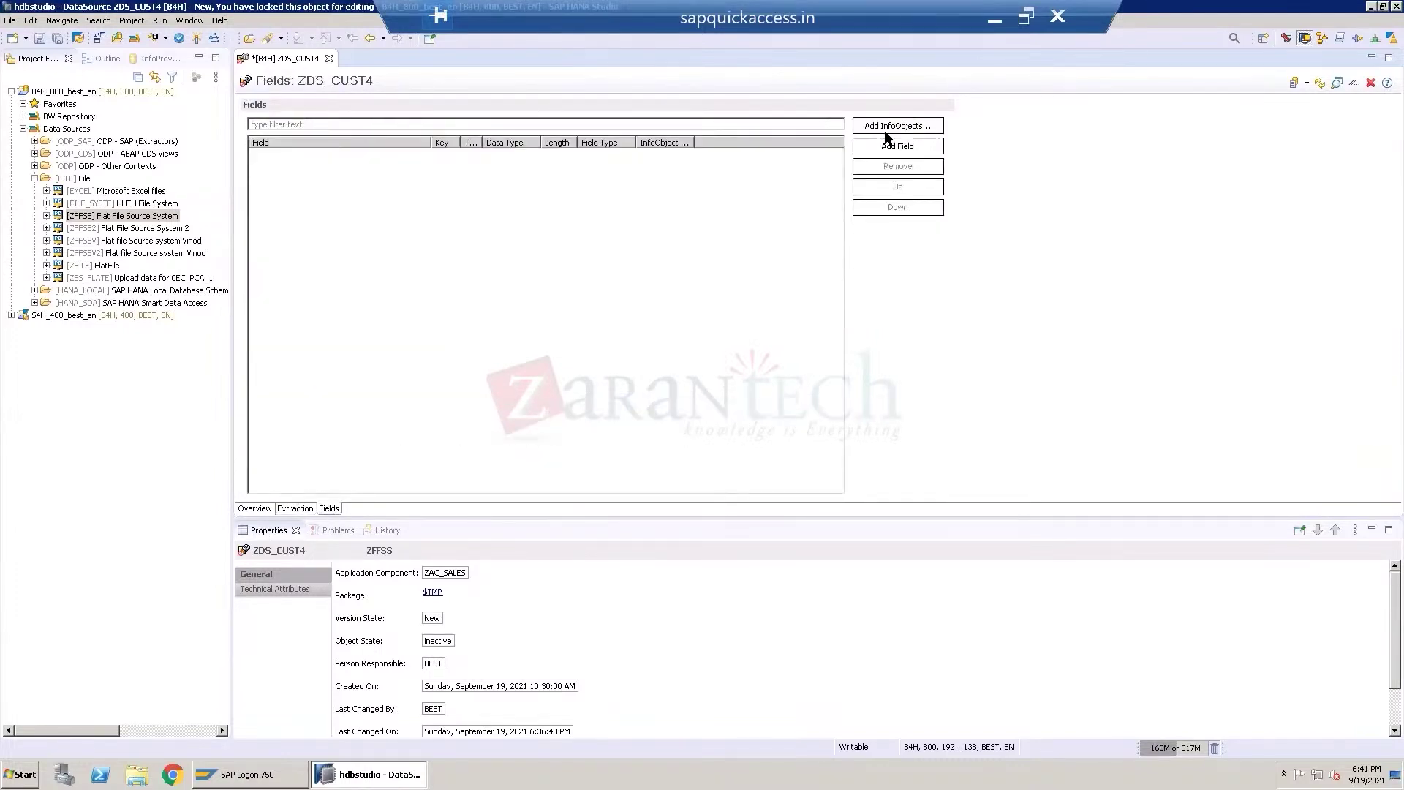
Expand the BW Repository down to the characteristics of InfoArea ZIA_JAMES under ZIA_ZT2.
left_click(22, 117)
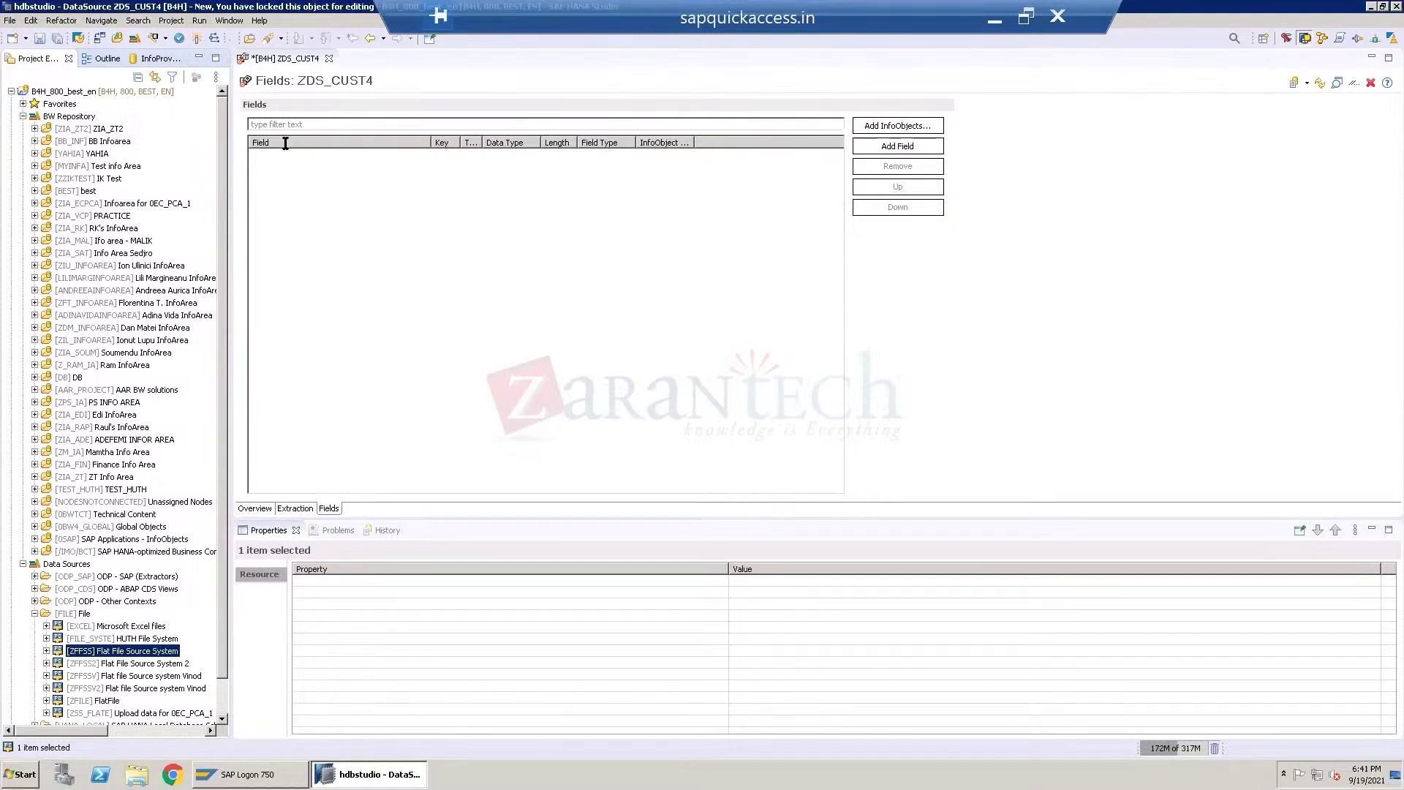
left_click(34, 128)
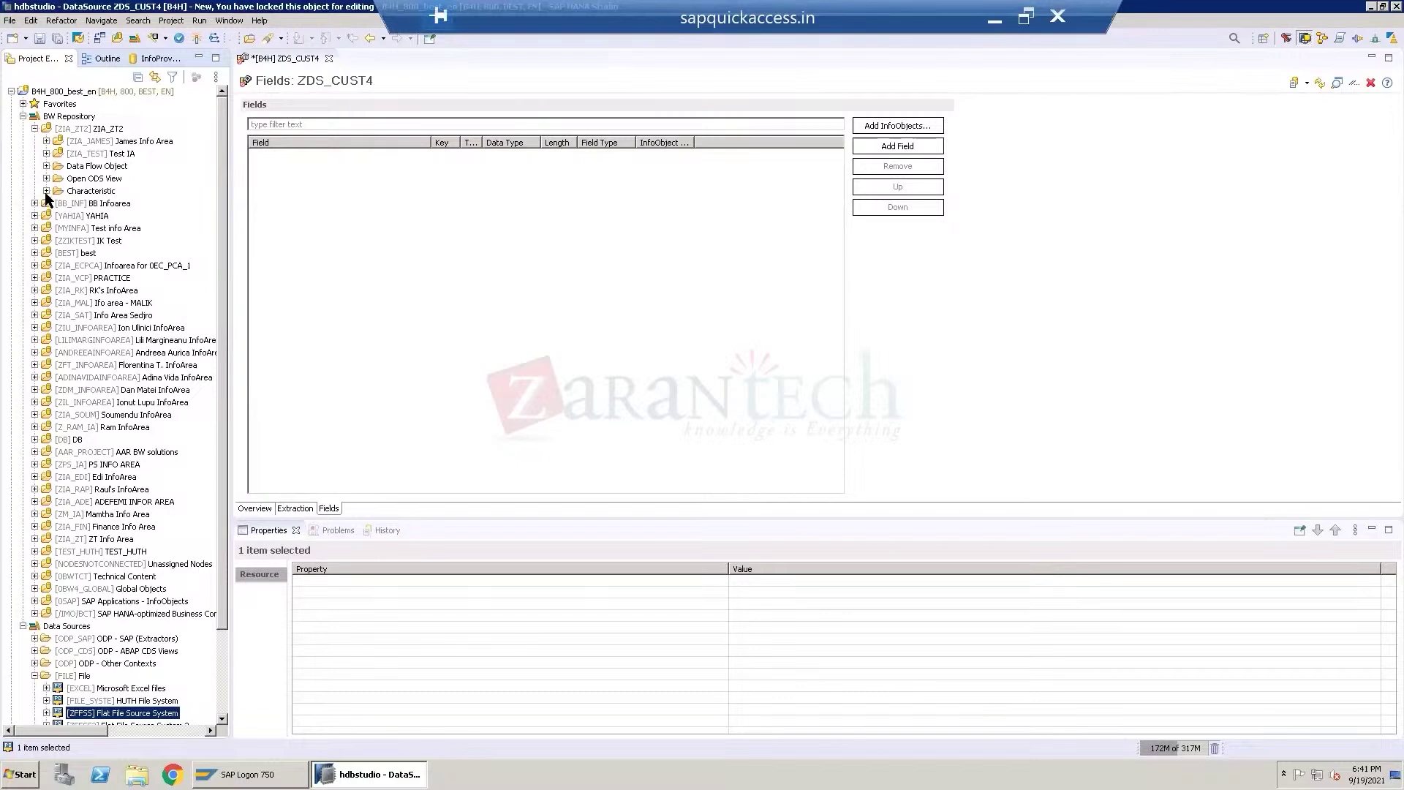
left_click(46, 141)
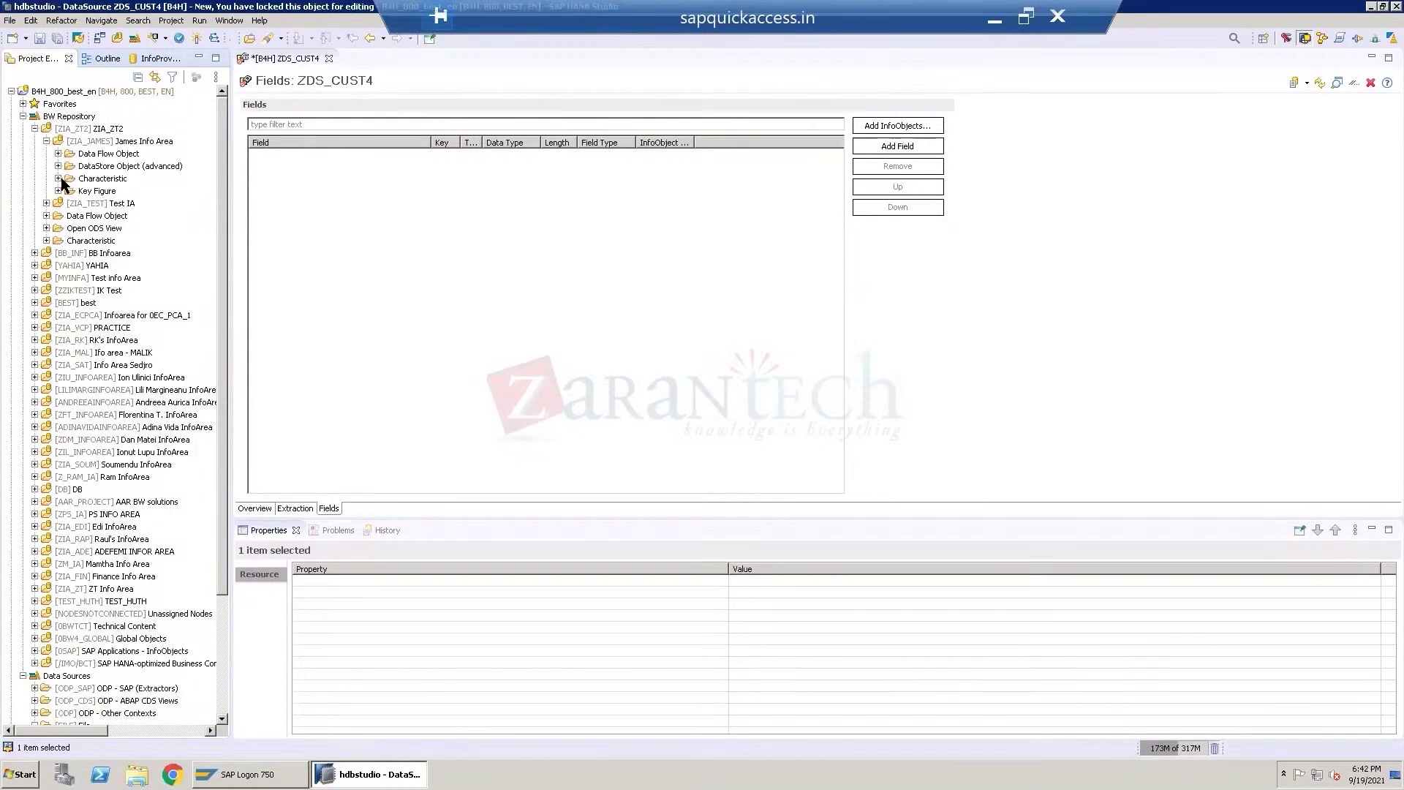
left_click(58, 179)
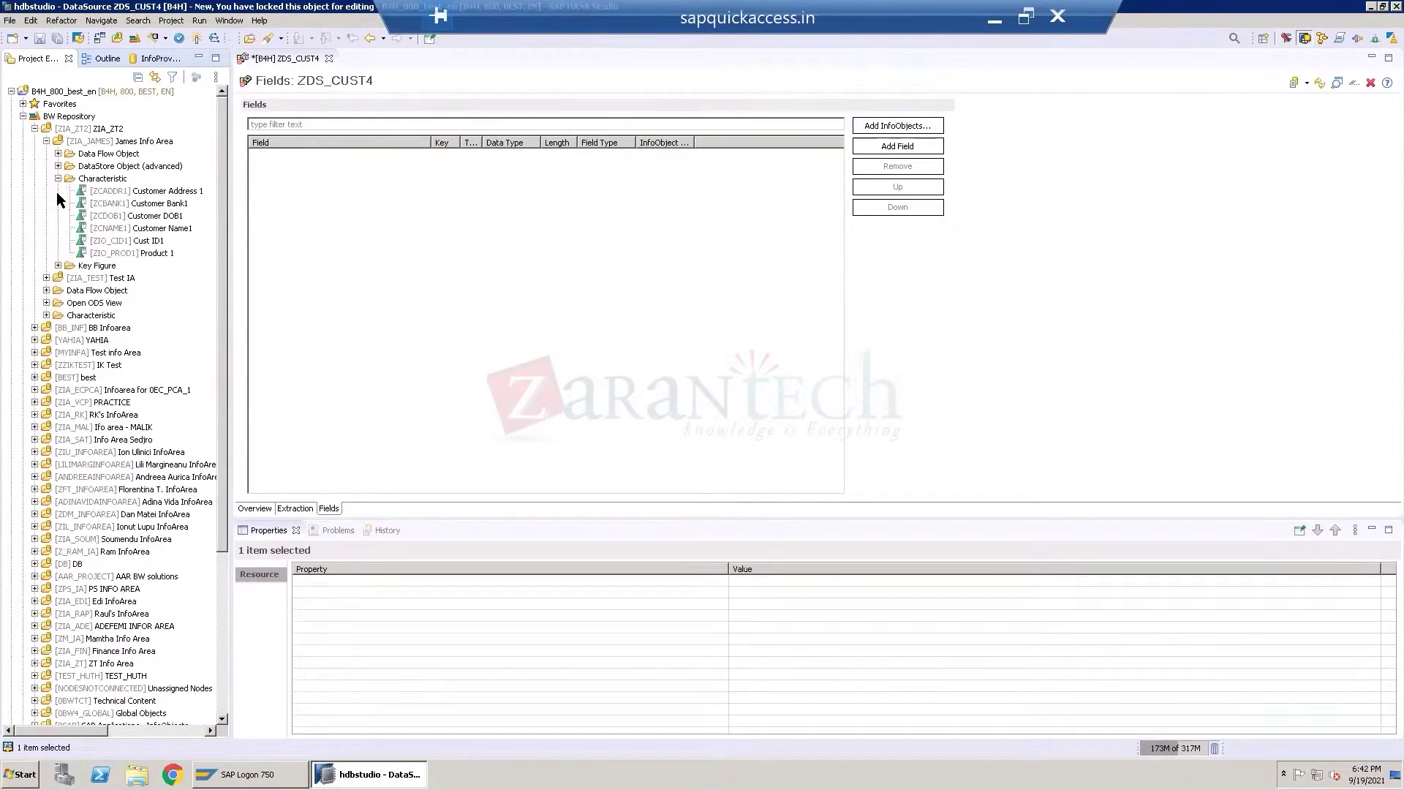
Expand the key figures and DataStore objects of ZIA_JAMES, review the field details of ZADSO_C4, and return to DataSource ZDS_CUST4.
left_click(58, 265)
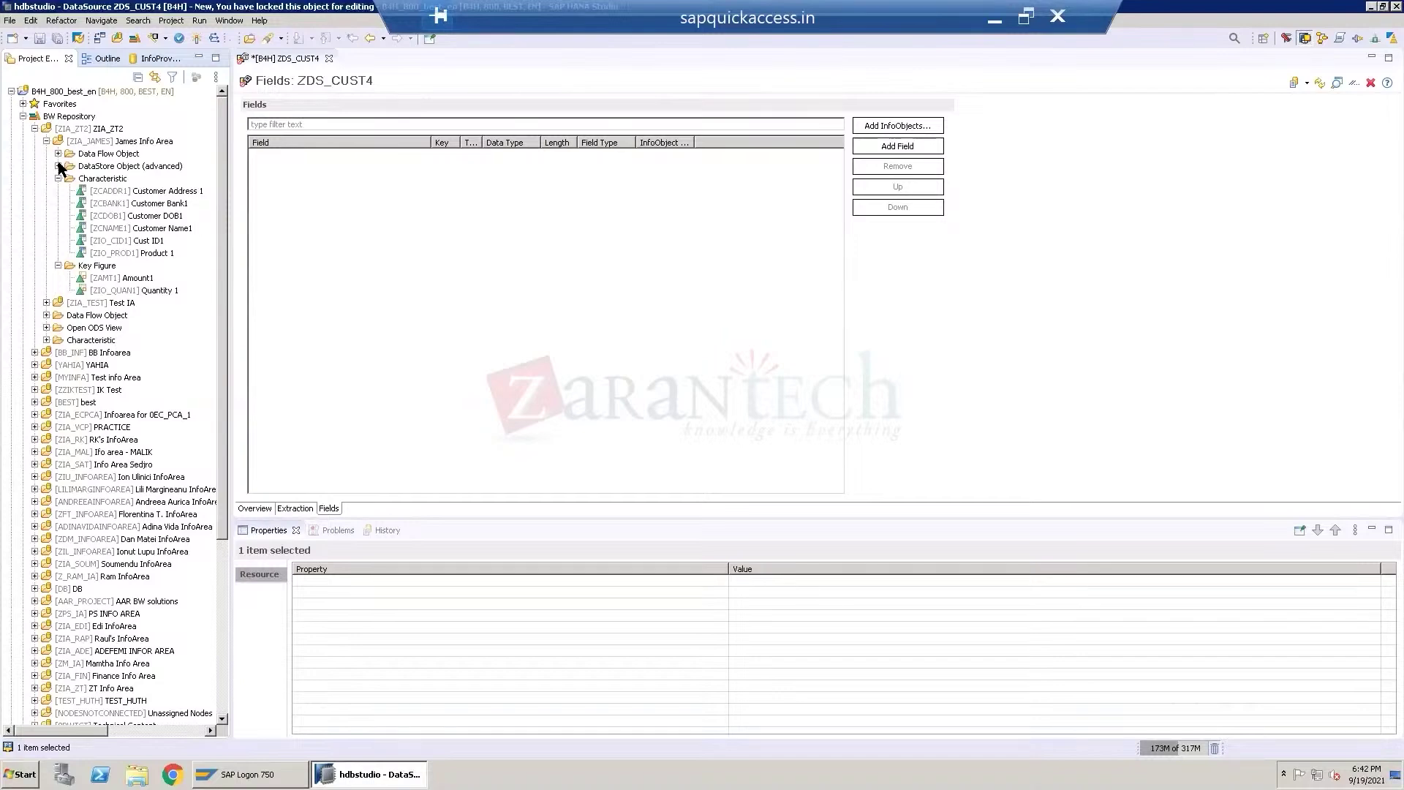
left_click(58, 166)
double_click(152, 212)
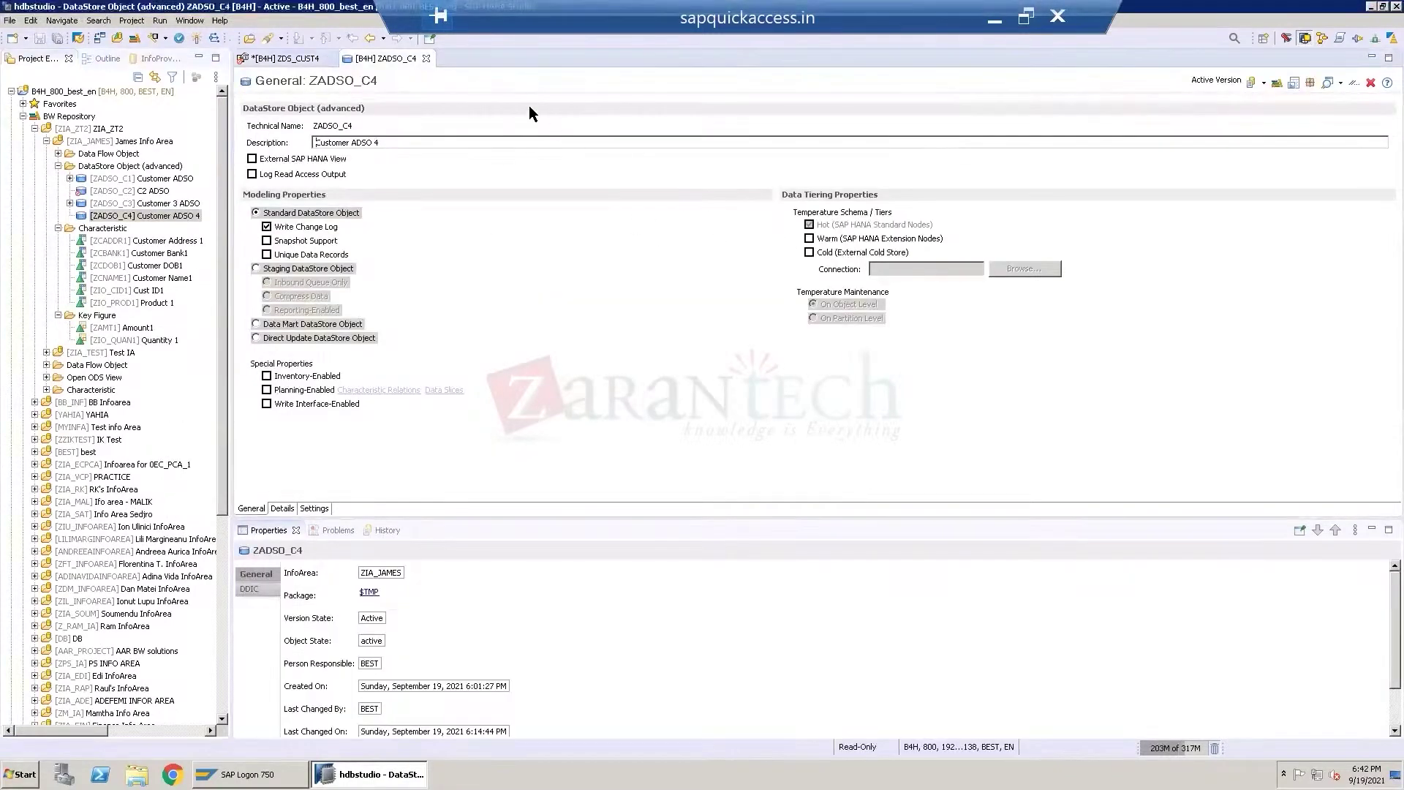
left_click(285, 508)
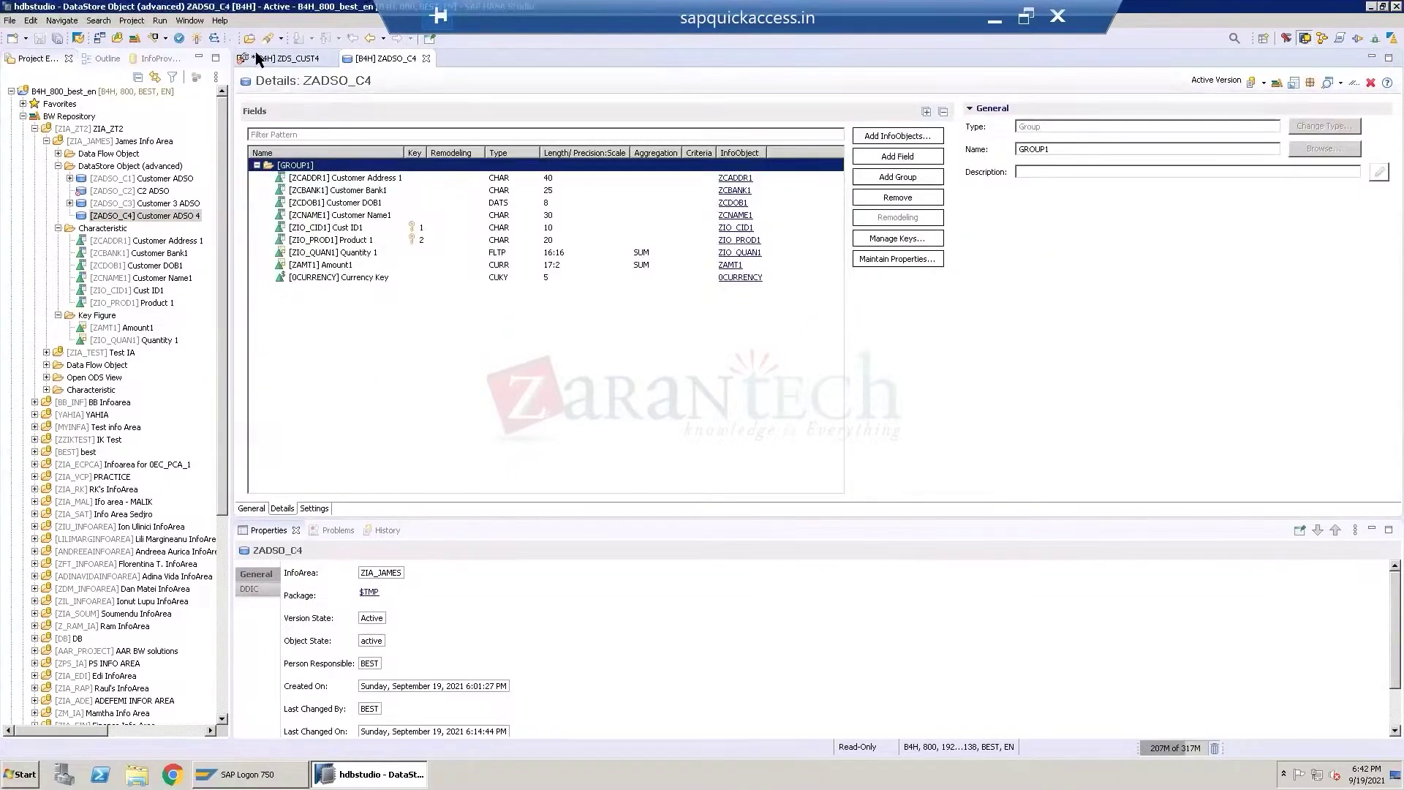
left_click(285, 59)
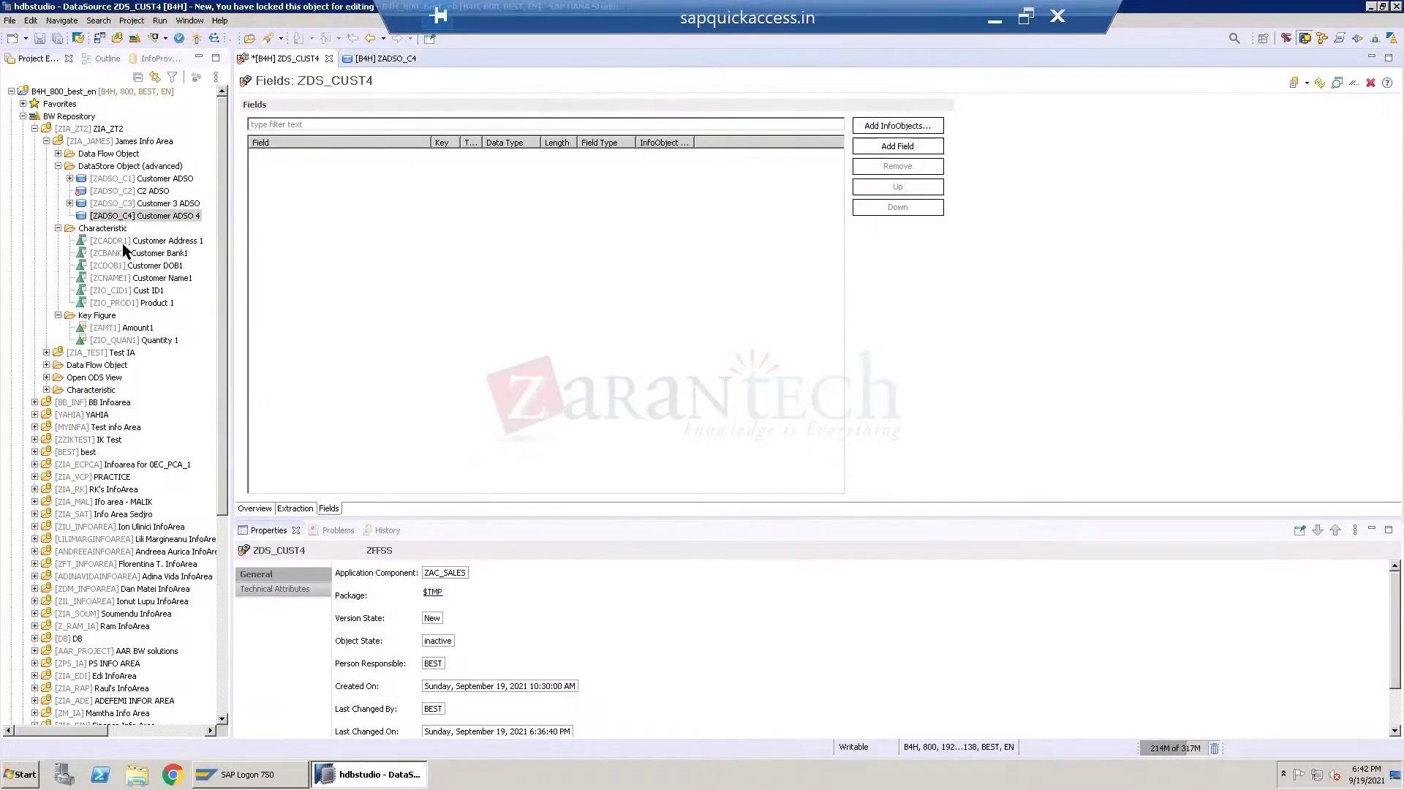
Start adding InfoObjects to ZDS_CUST4, filter by "zc", and select ZCADDR1, ZCBANK1, ZCDOB1 and ZCNAME1.
left_click(905, 126)
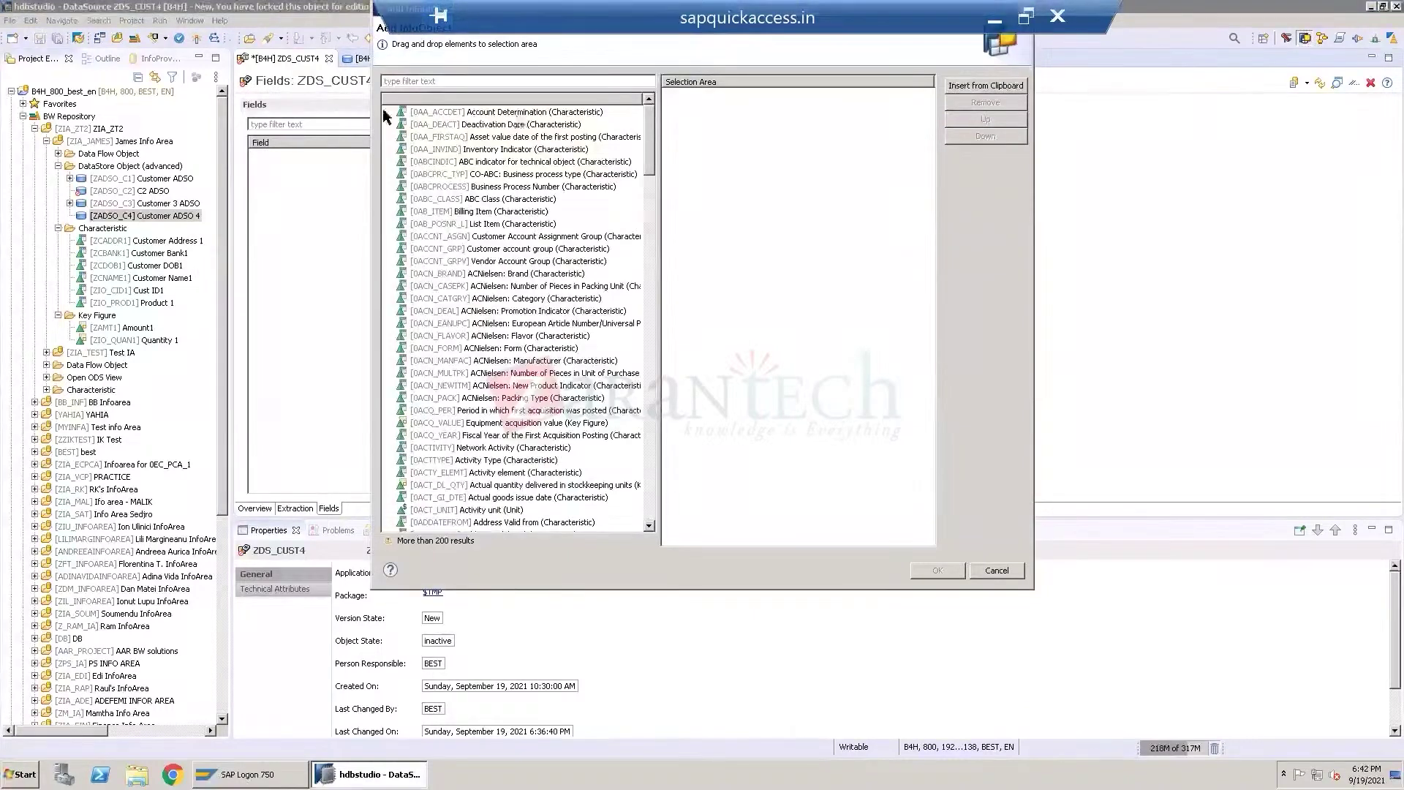
left_click(470, 81)
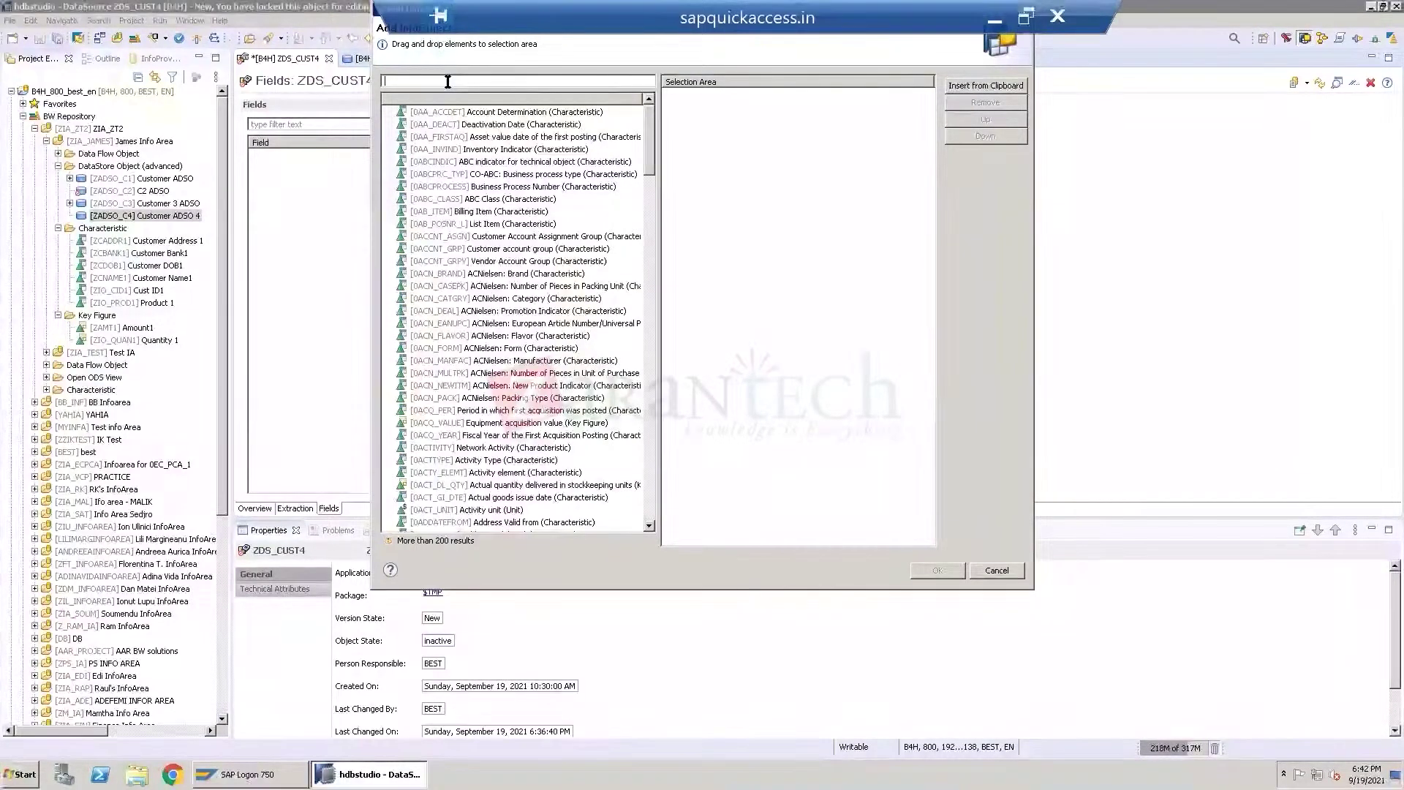
type("zc")
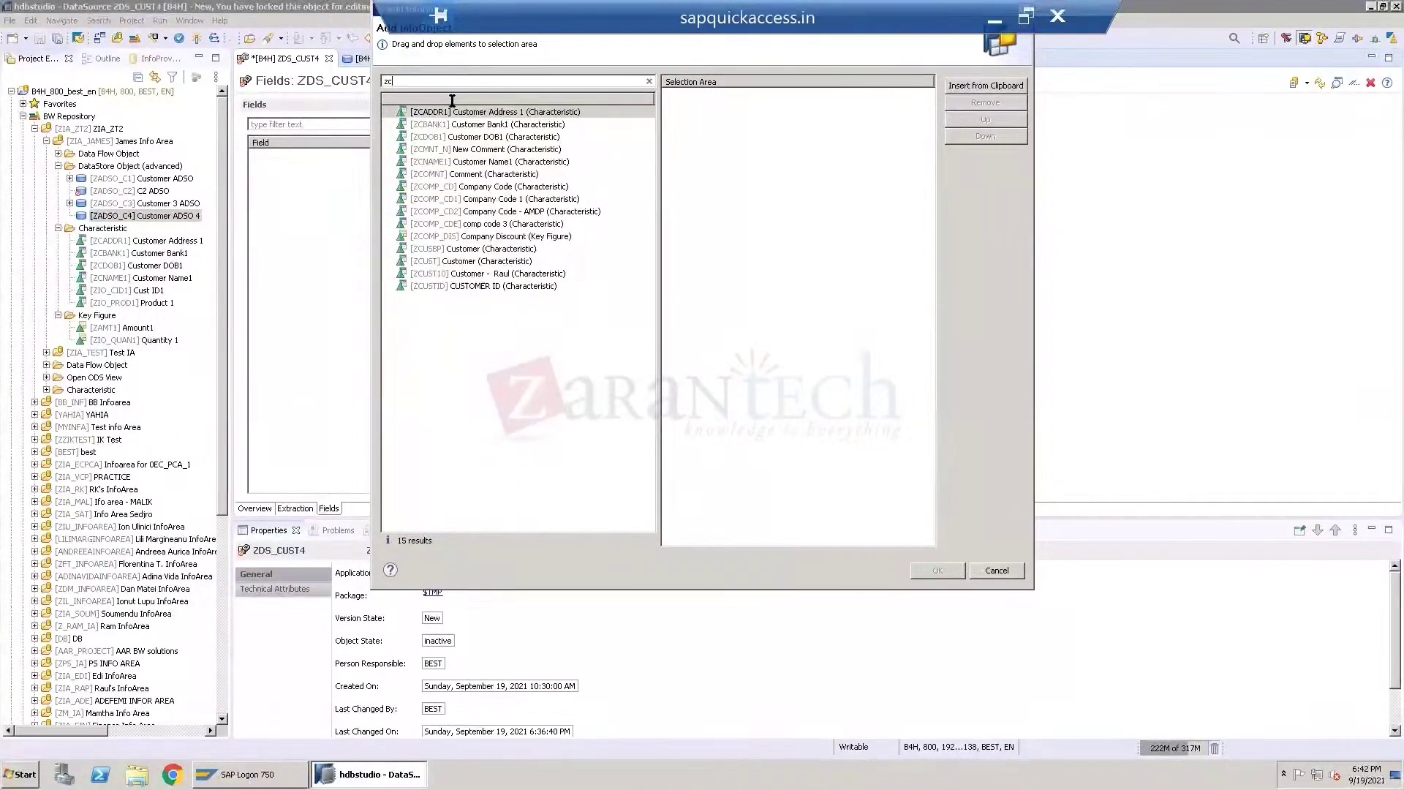
double_click(447, 114)
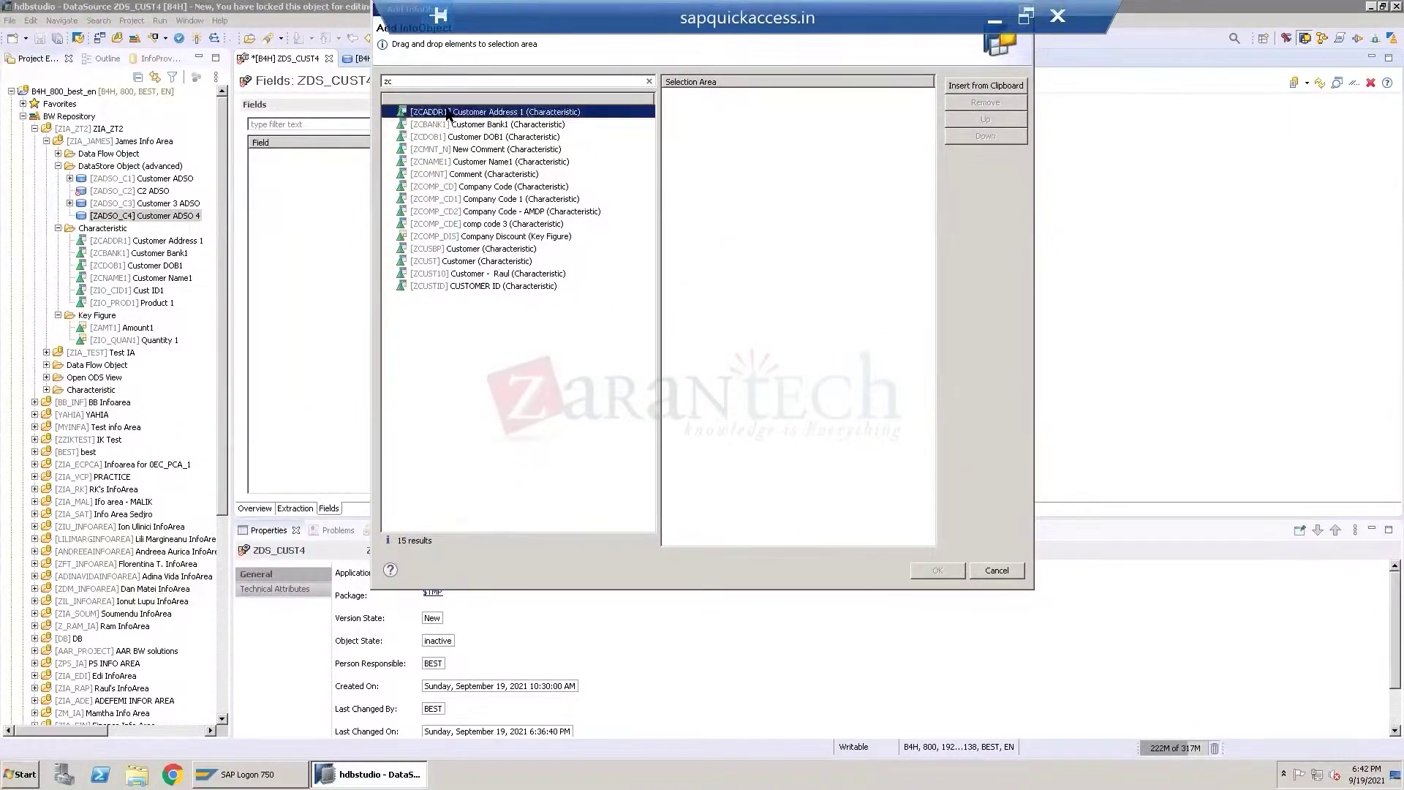
double_click(444, 123)
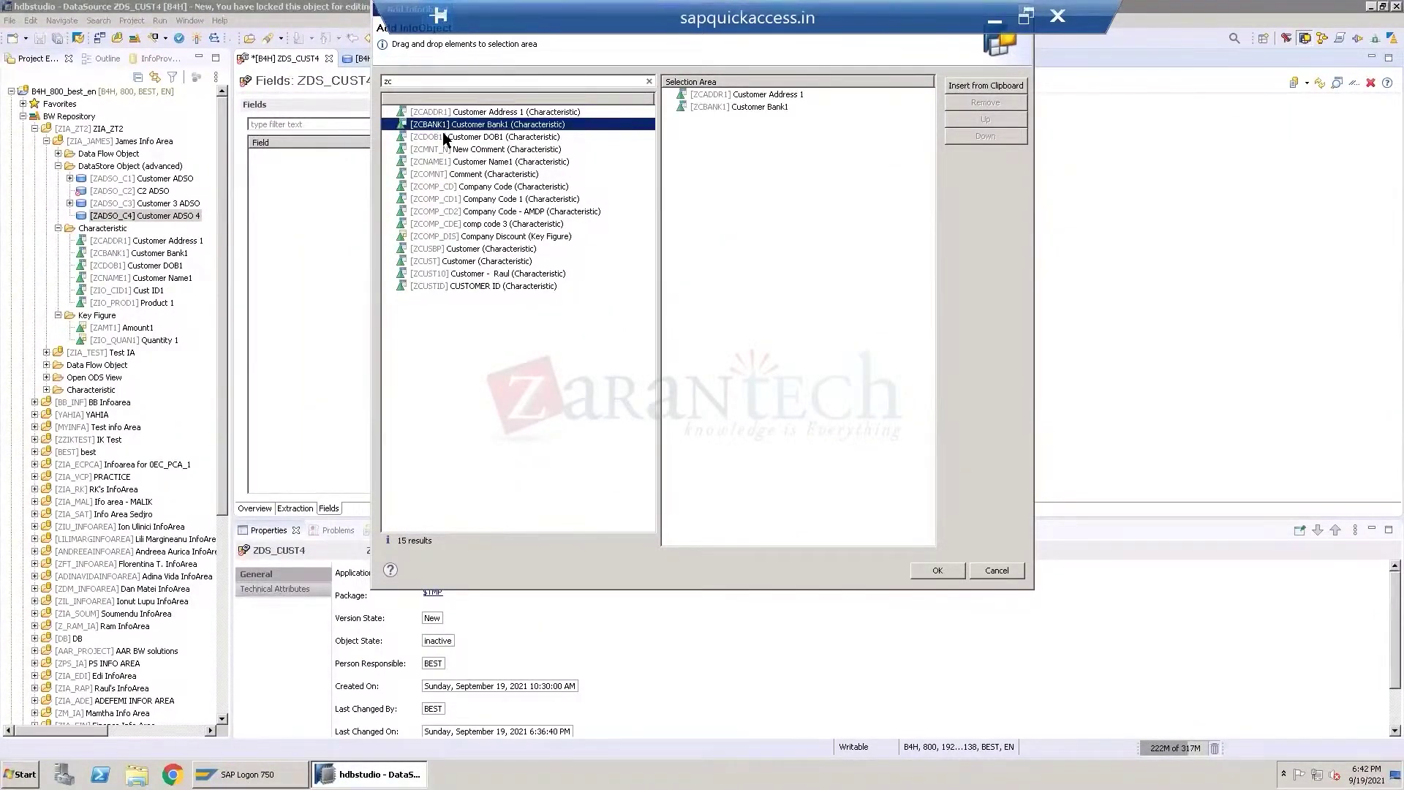
double_click(444, 137)
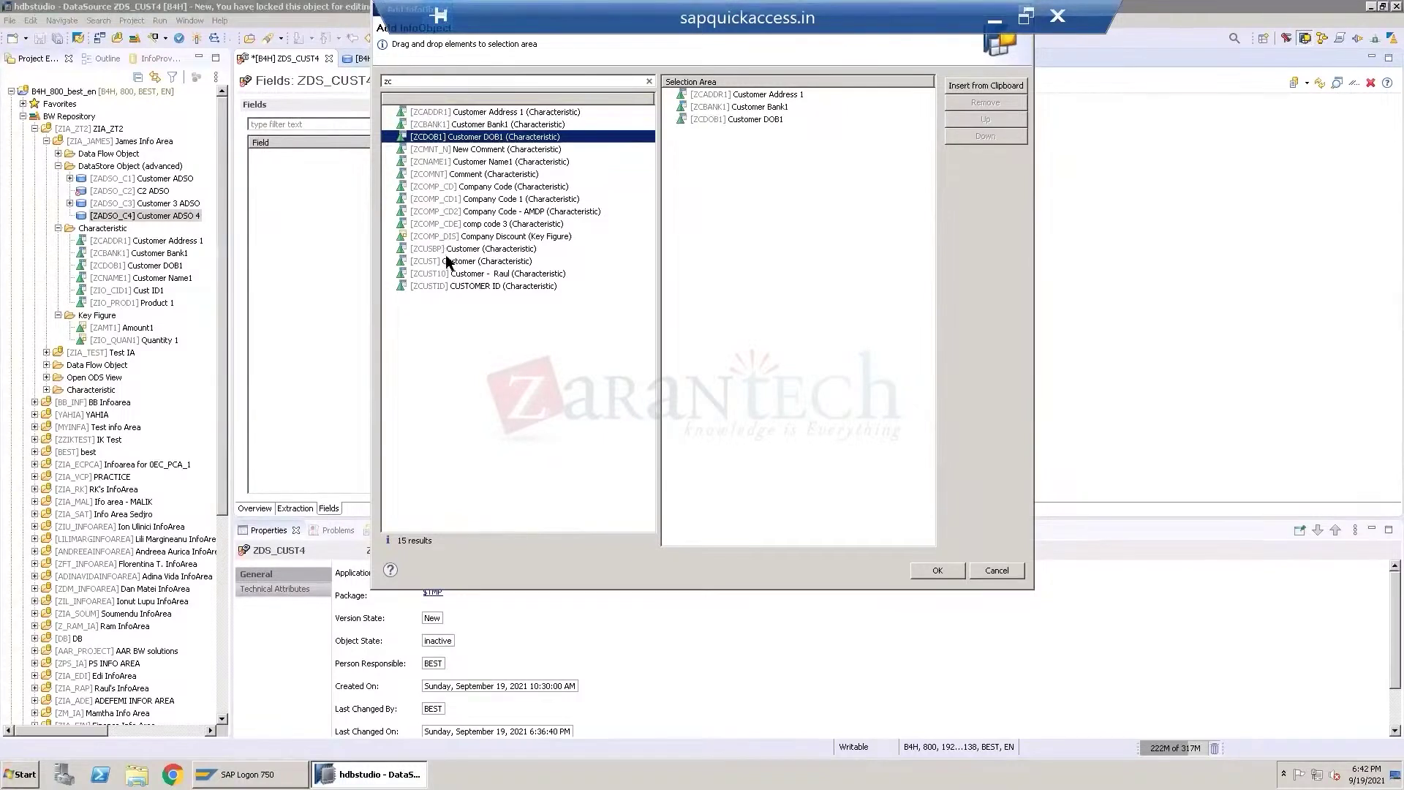
double_click(448, 161)
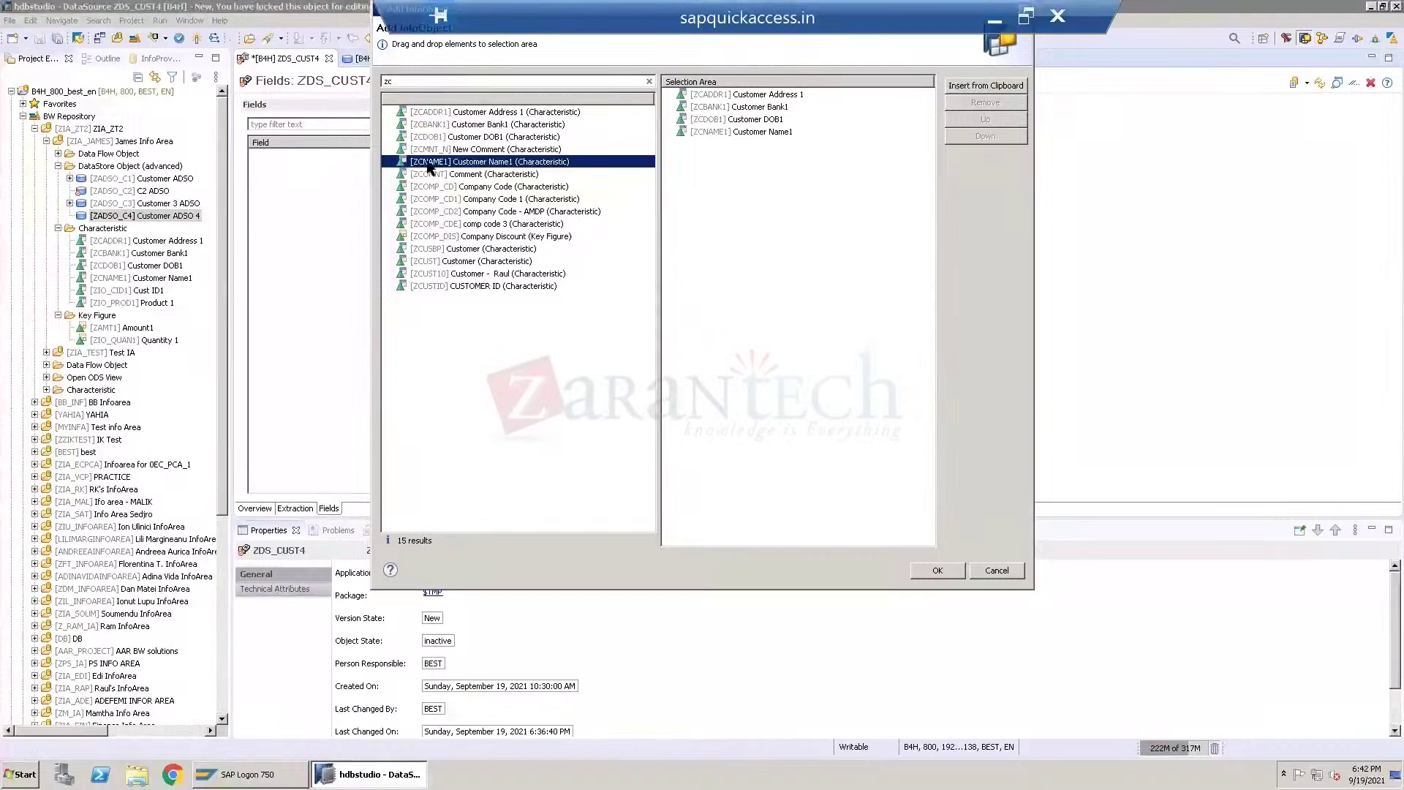
Filter the InfoObjects by "zio" and add ZIO_CID1, ZIO_PROD1 and ZIO_QUAN1 to the selection.
left_click(408, 81)
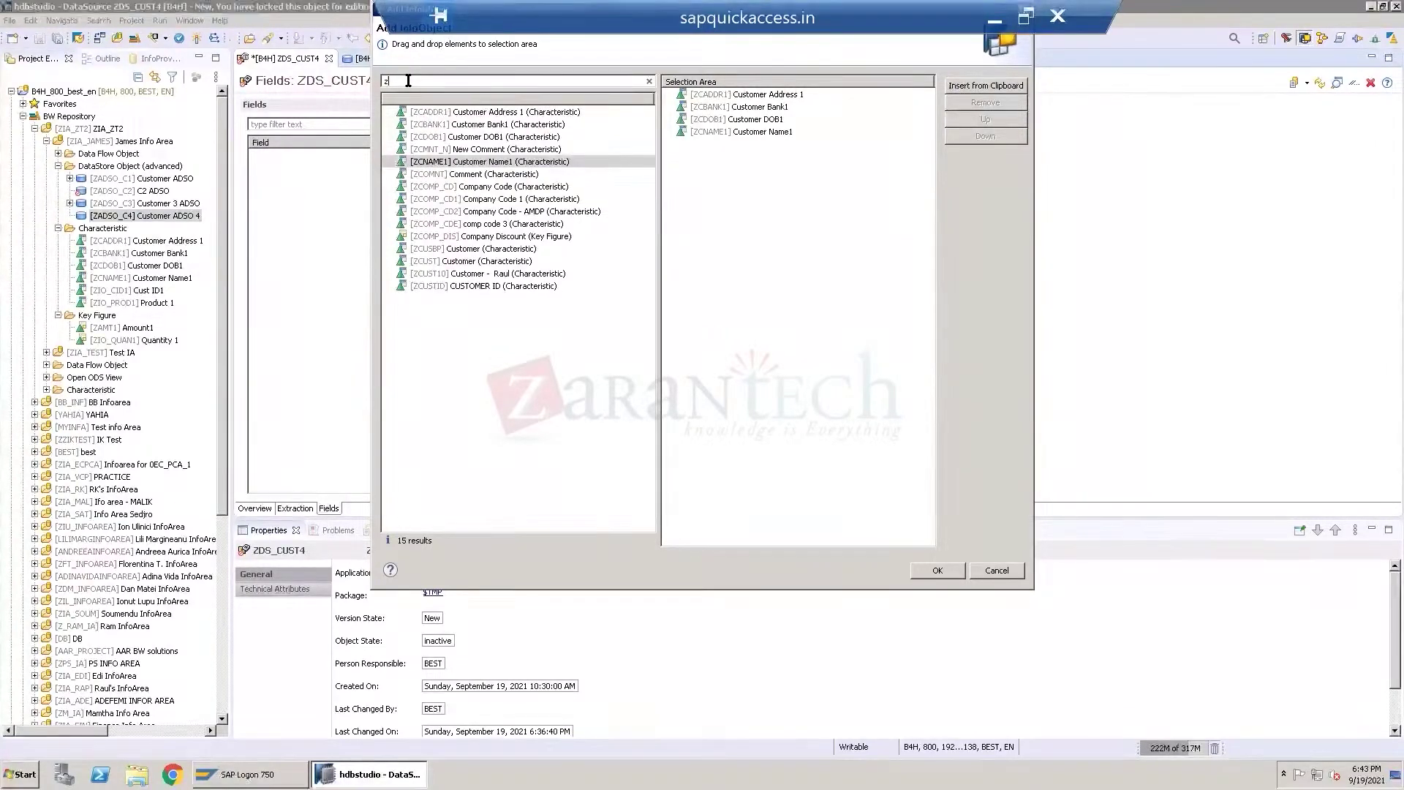
key("BackSpace")
type("io")
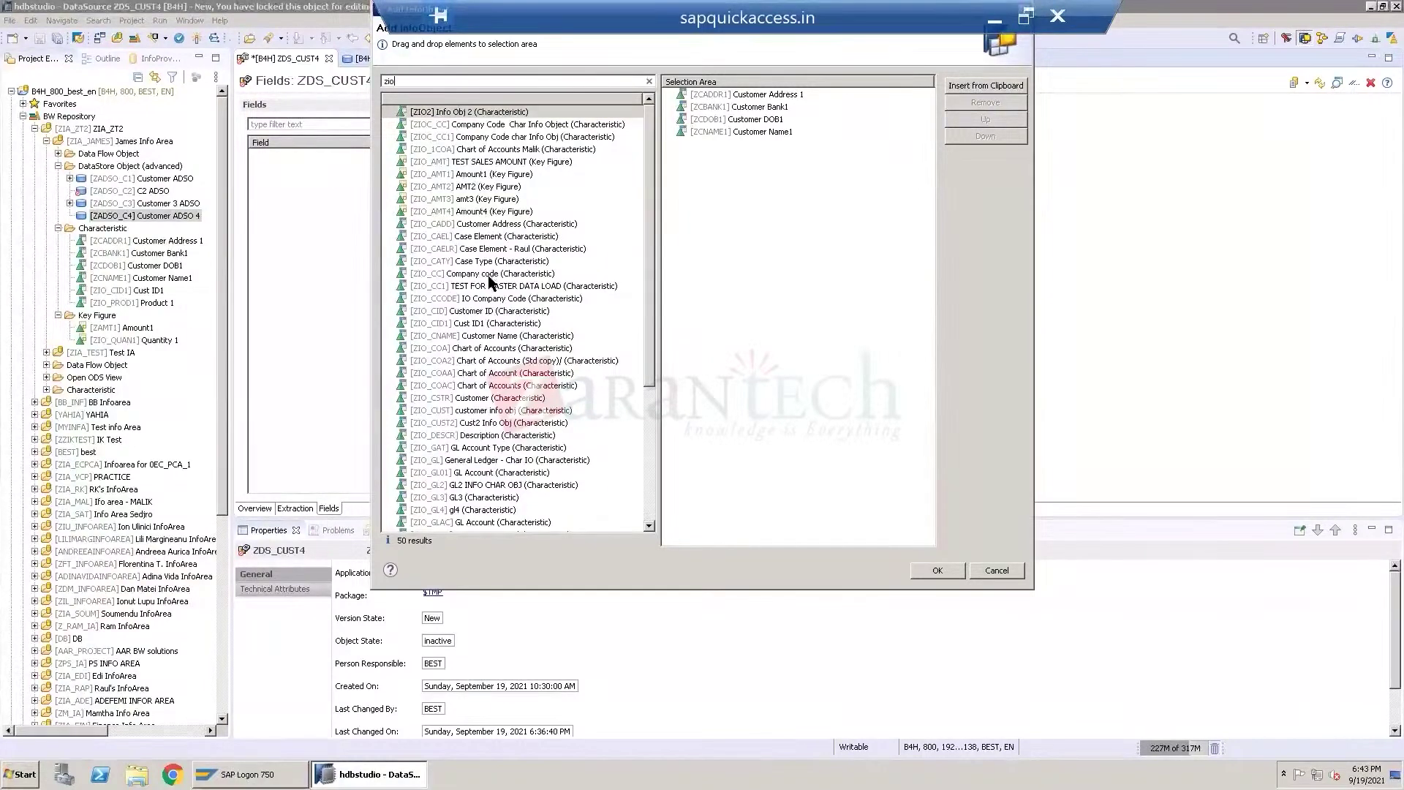
double_click(464, 325)
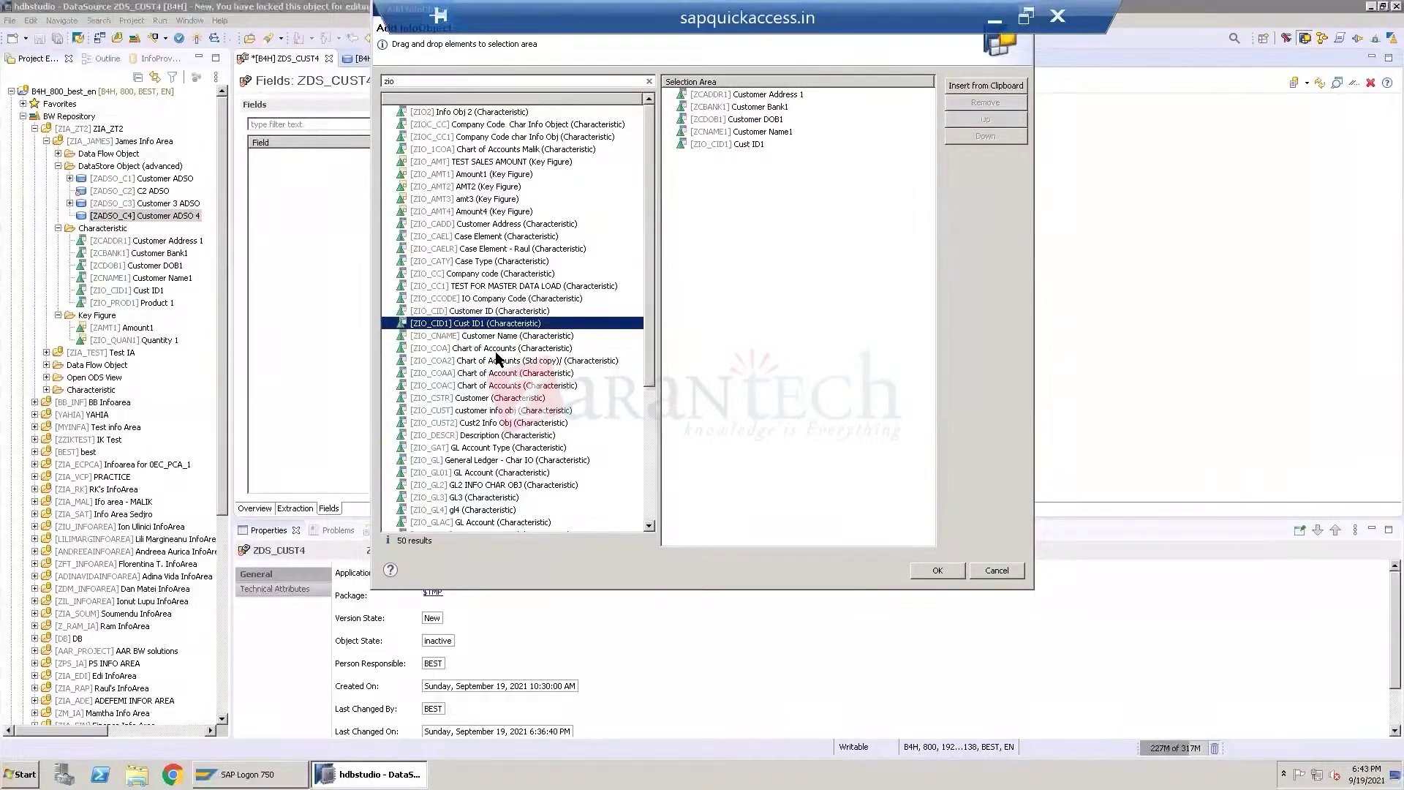
scroll(503, 363, "down", 3)
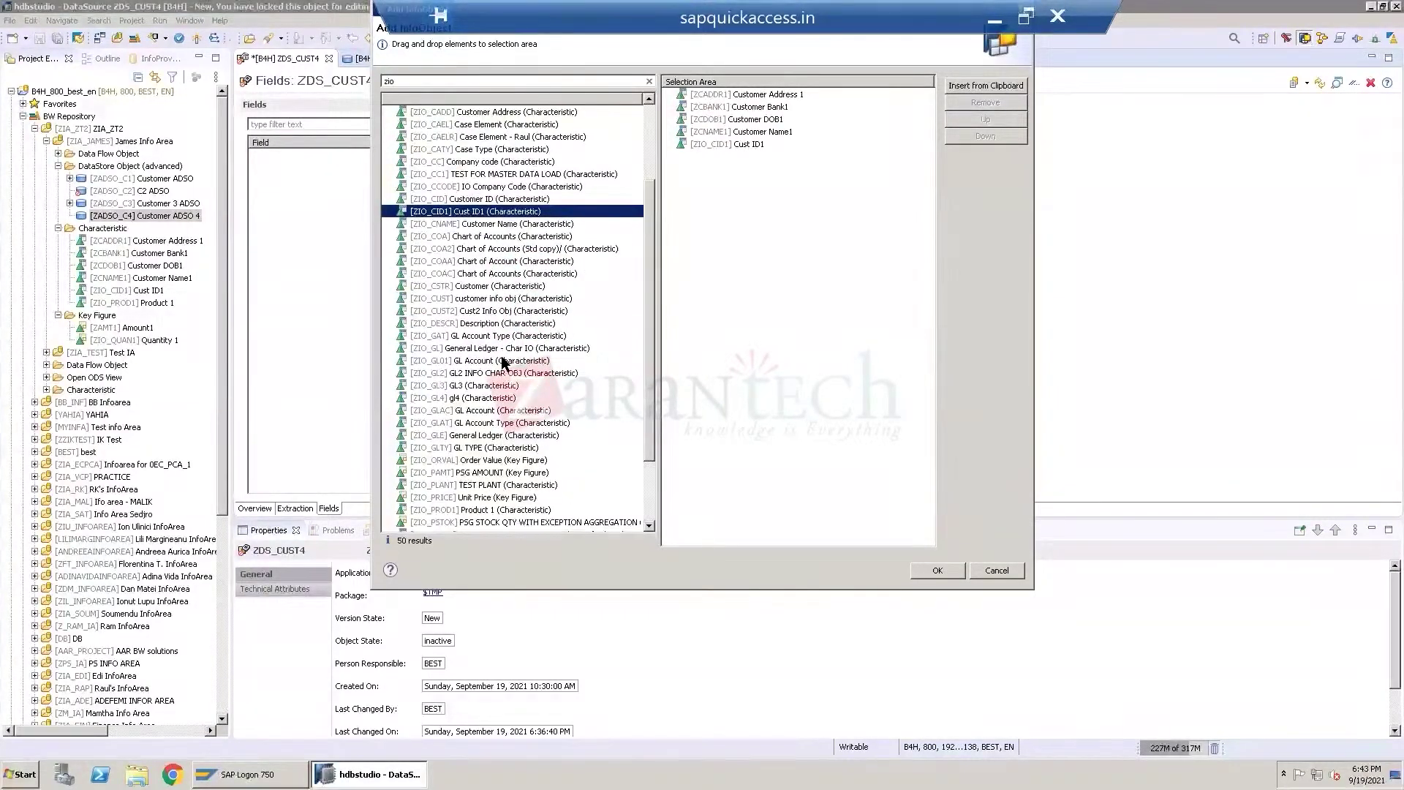
double_click(502, 508)
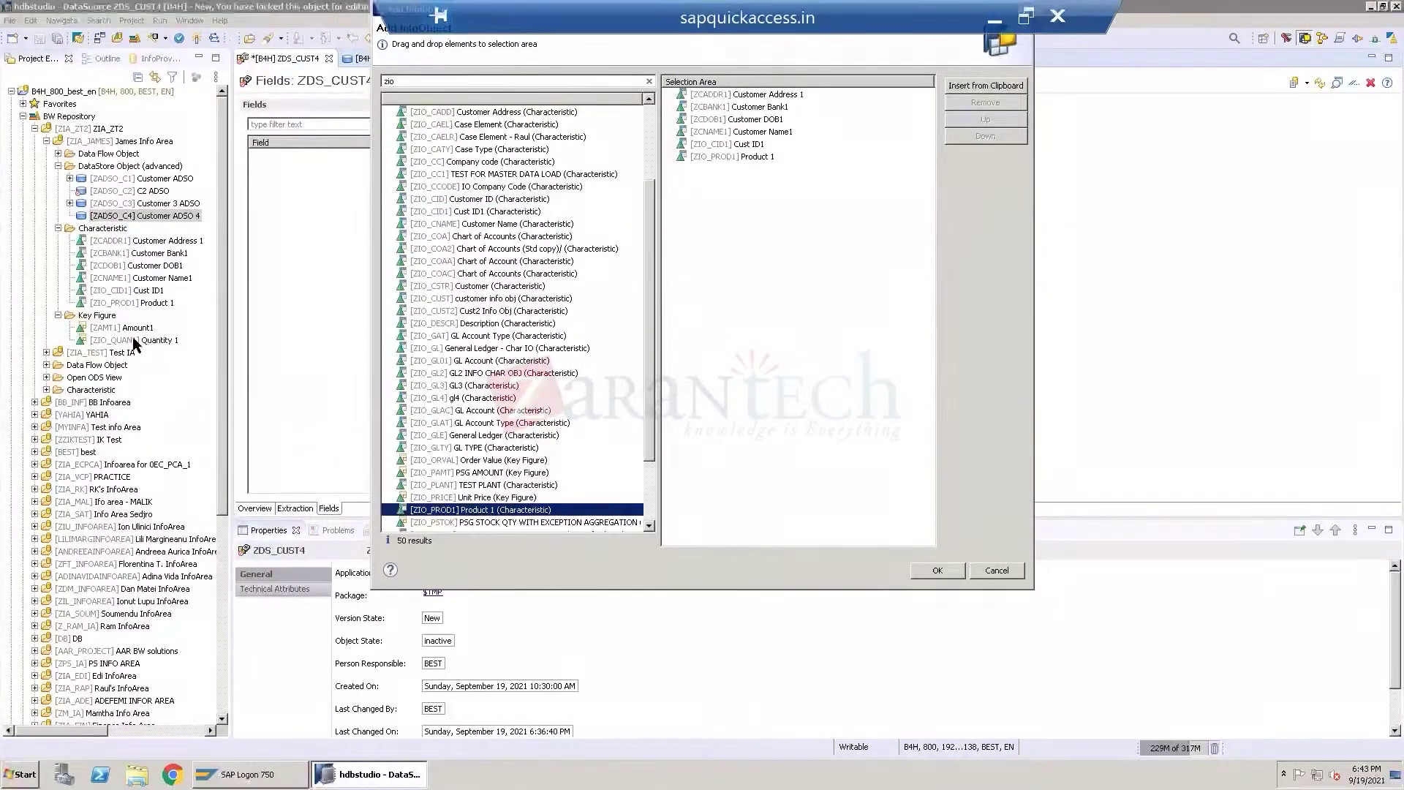
scroll(531, 439, "down", 3)
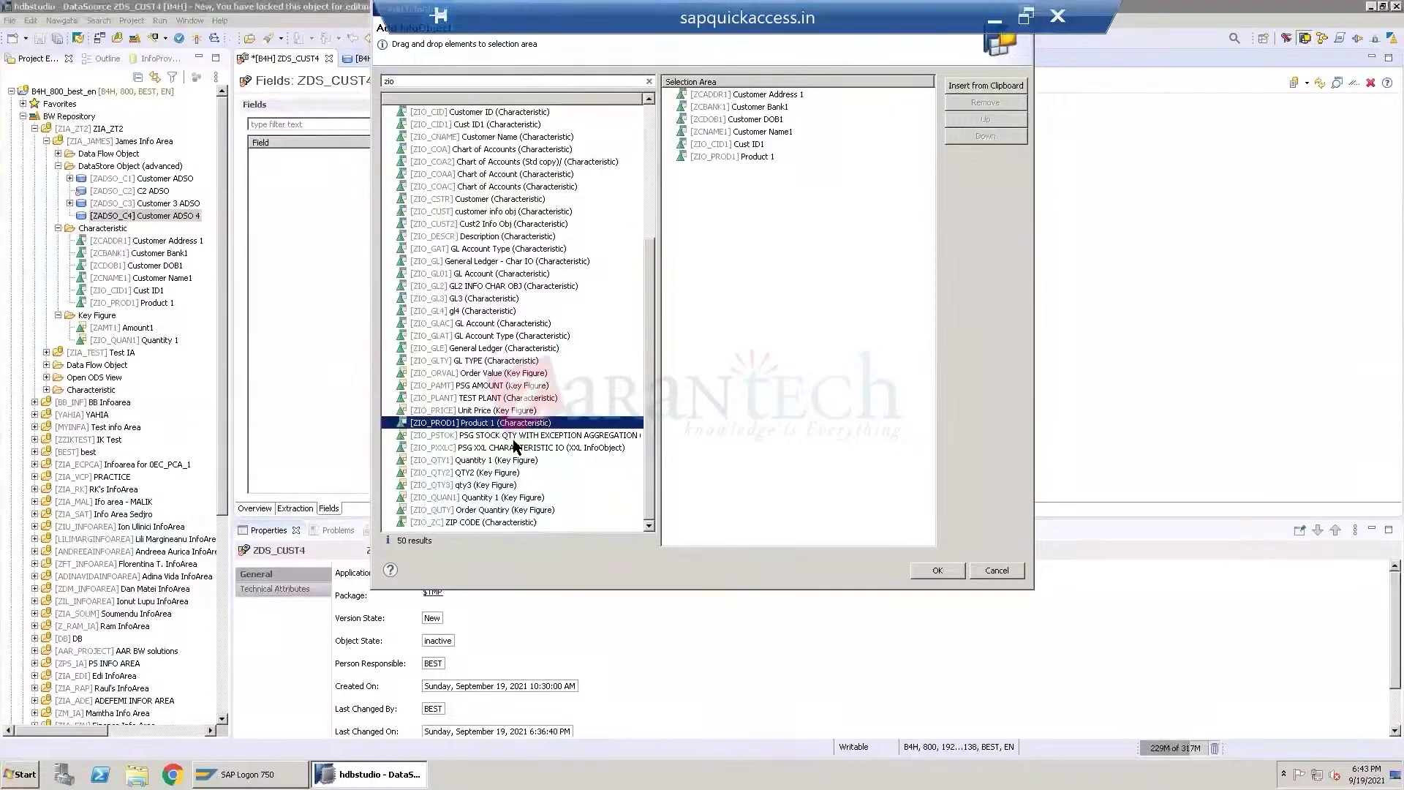
double_click(469, 498)
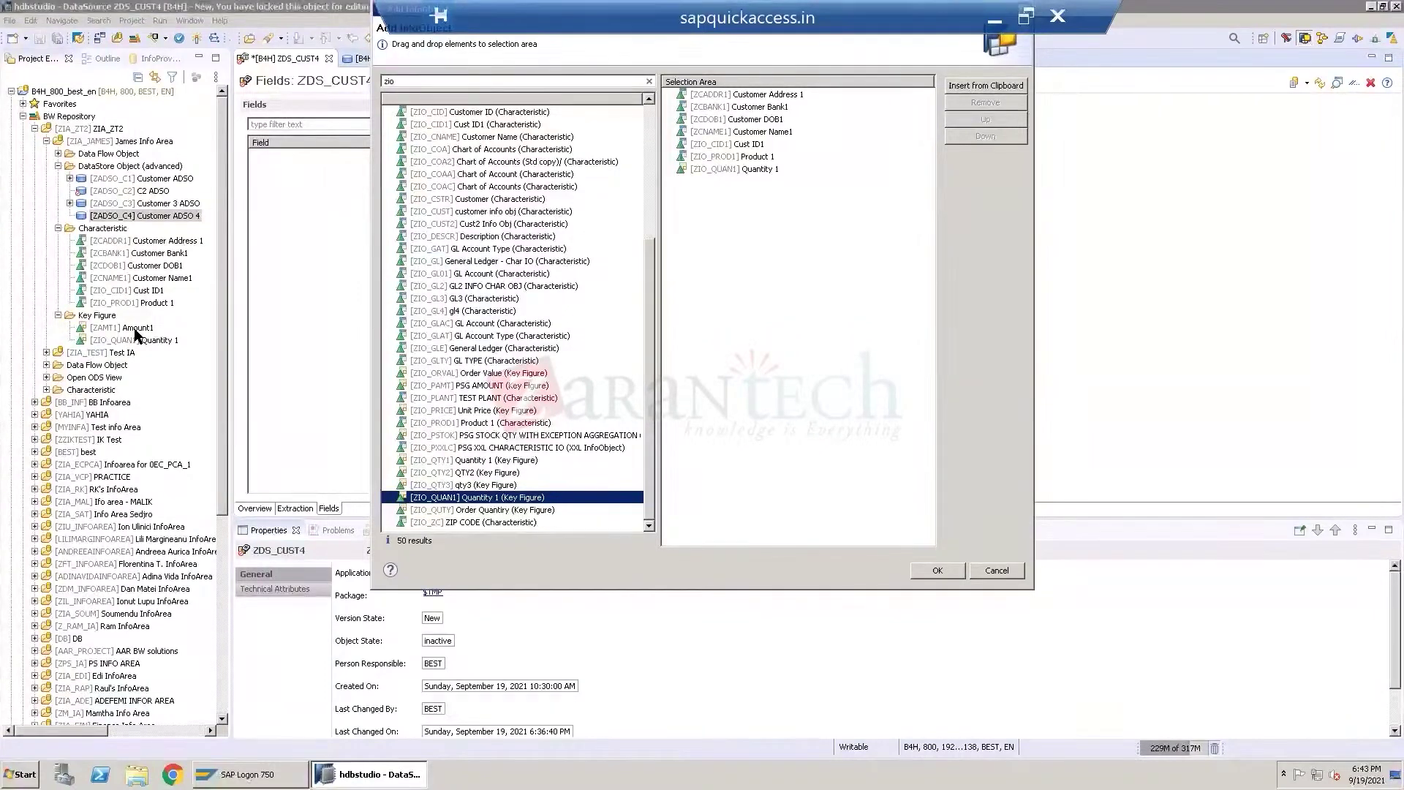
Filter the InfoObjects by "zam", add key figure ZAMT1, and accept the selection as fields of the DataSource.
left_click(433, 80)
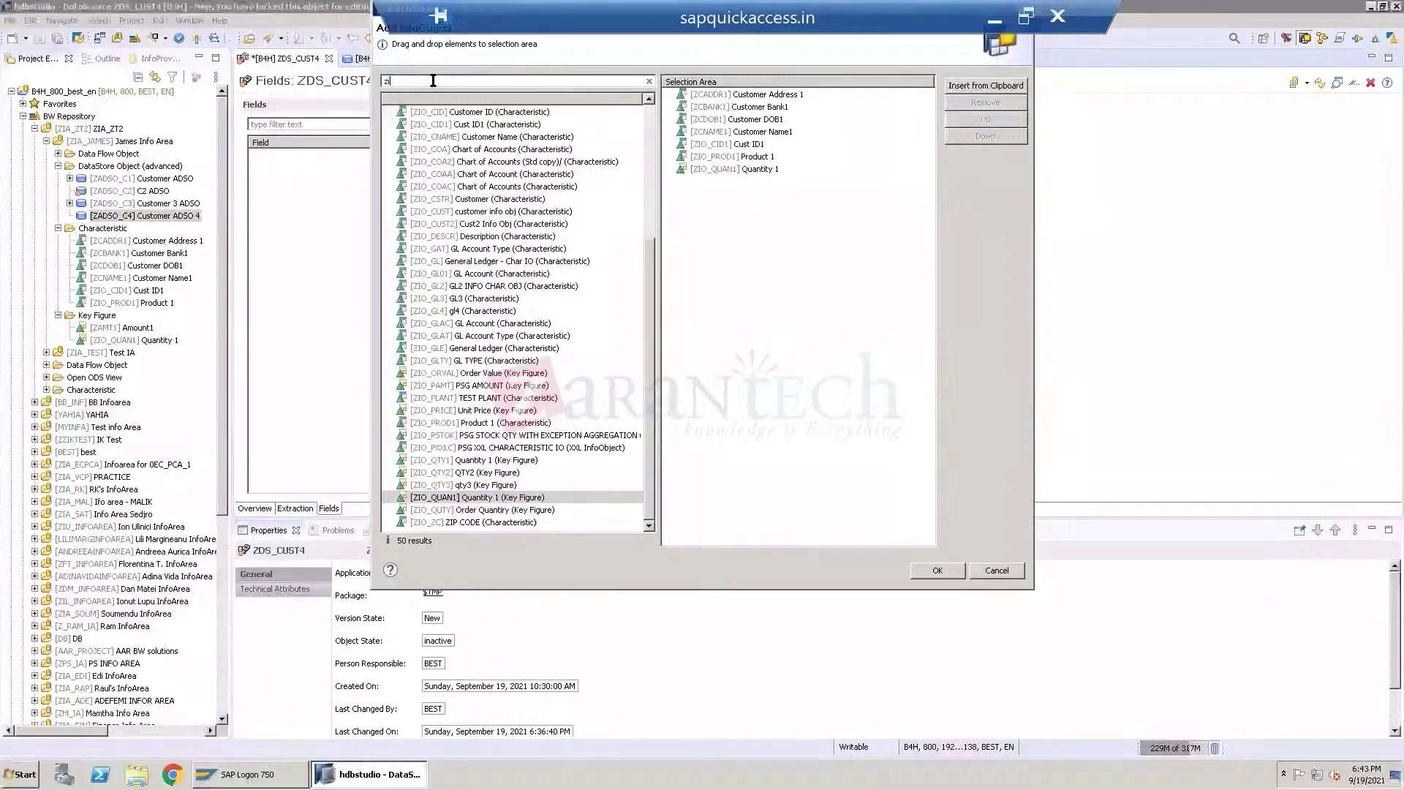
key("BackSpace")
key("BackSpace")
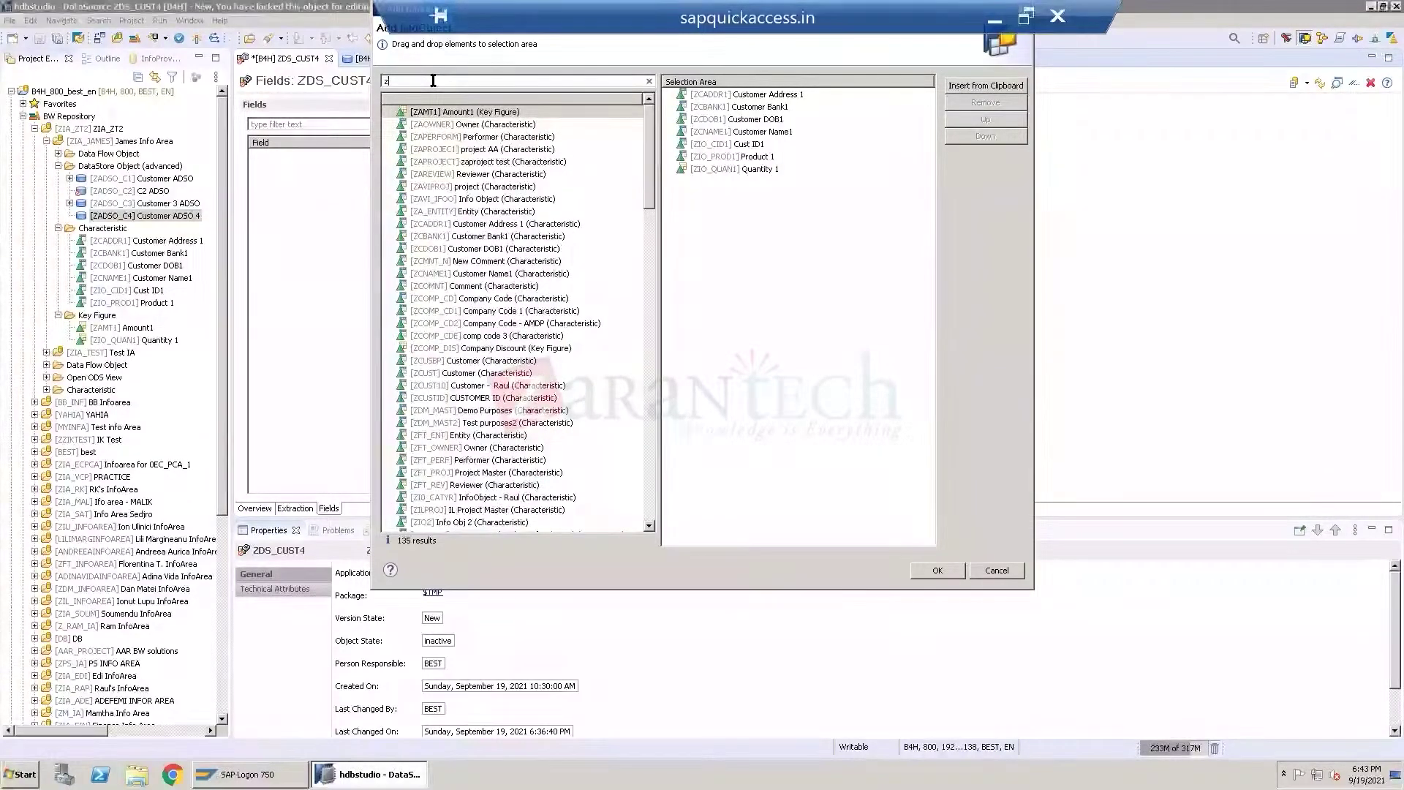
type("am")
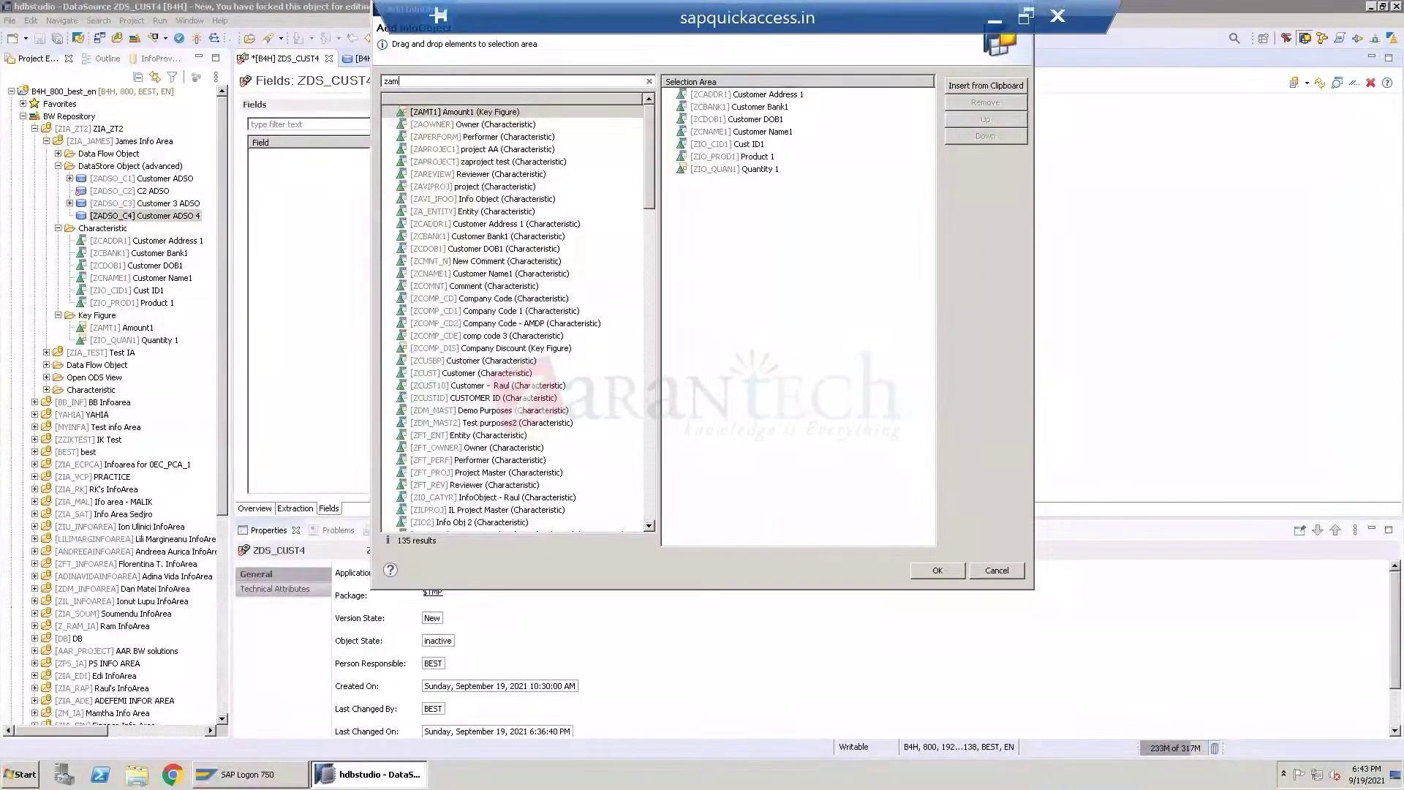
double_click(489, 111)
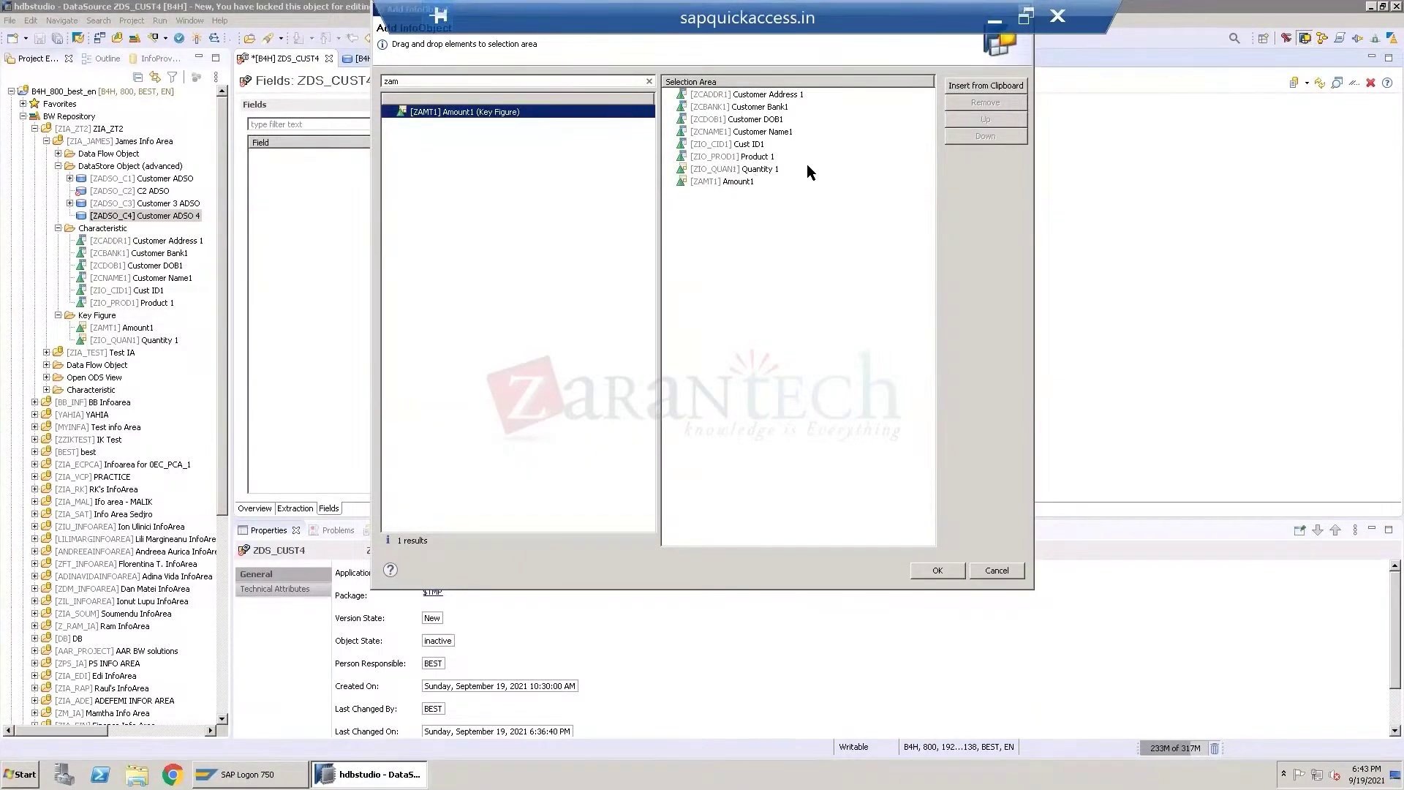
left_click(938, 570)
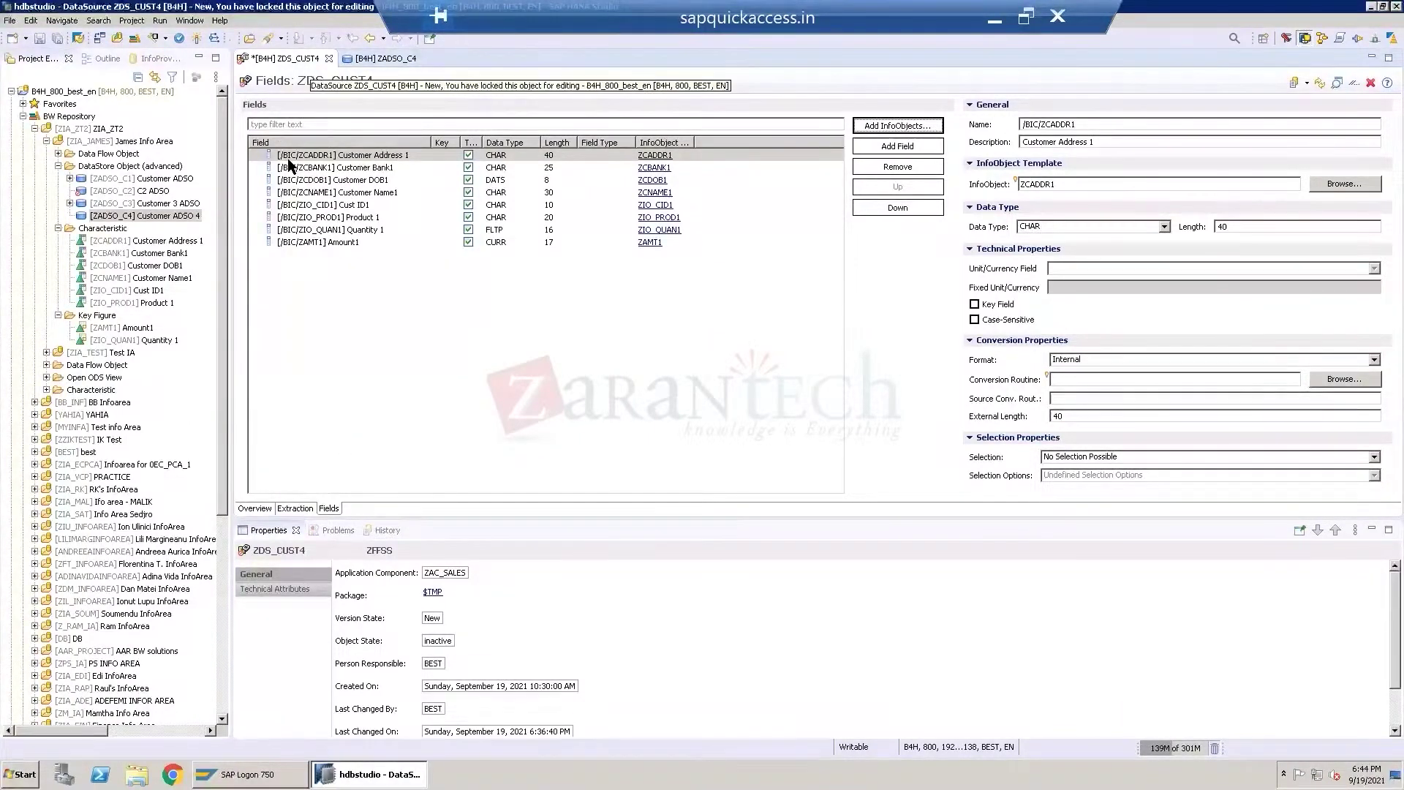
Check and activate DataSource ZDS_CUST4, and close the ZADSO_C4 editor.
left_click(178, 41)
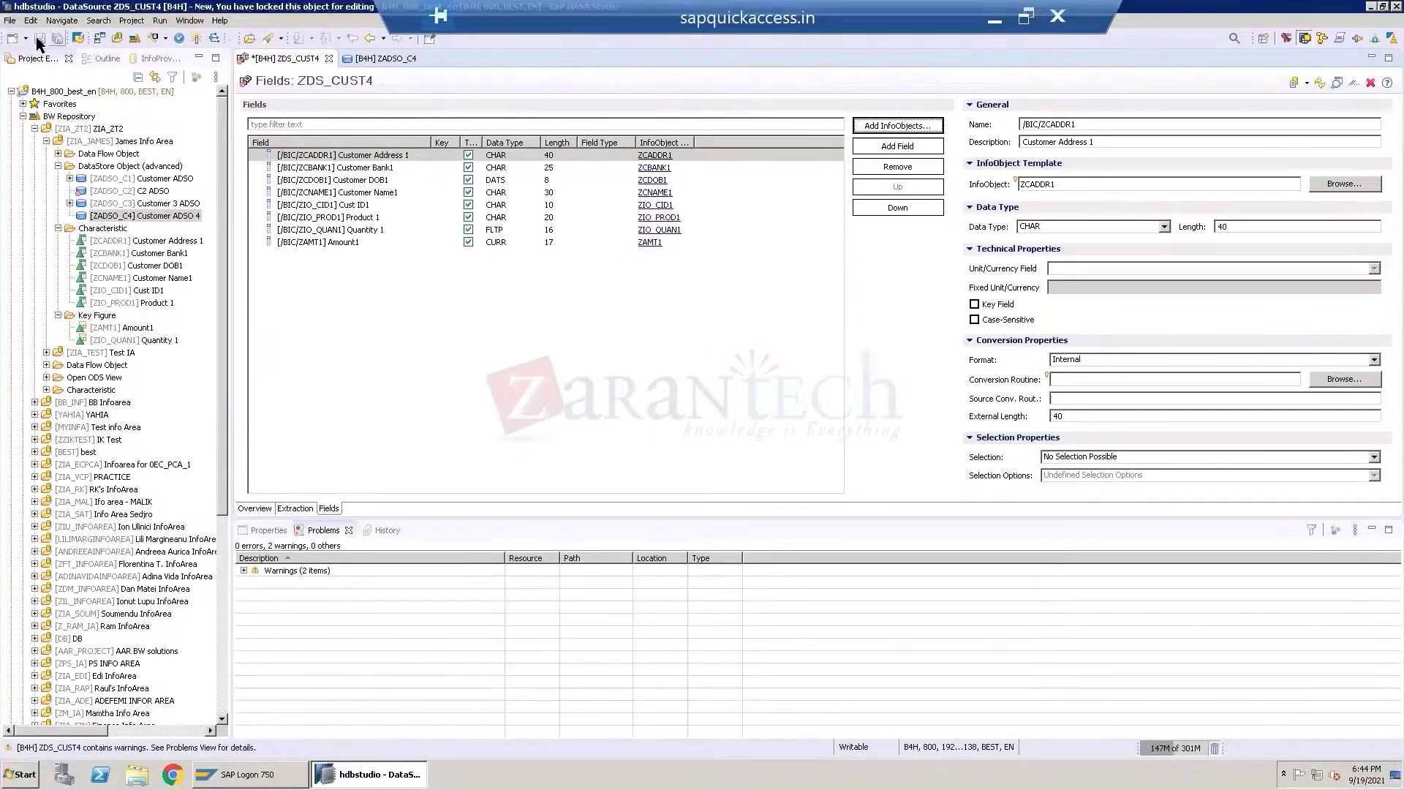
left_click(195, 39)
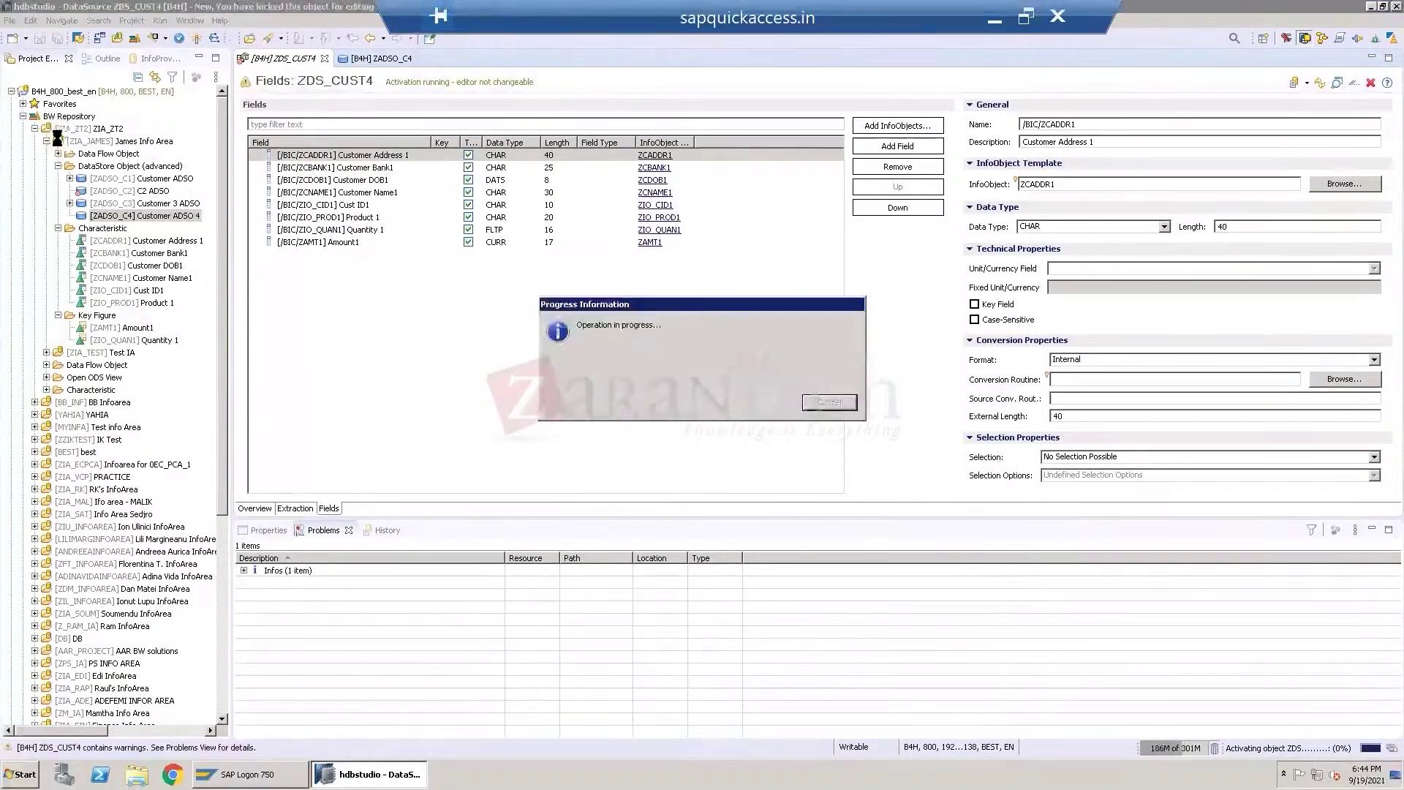
left_click(384, 57)
left_click(422, 59)
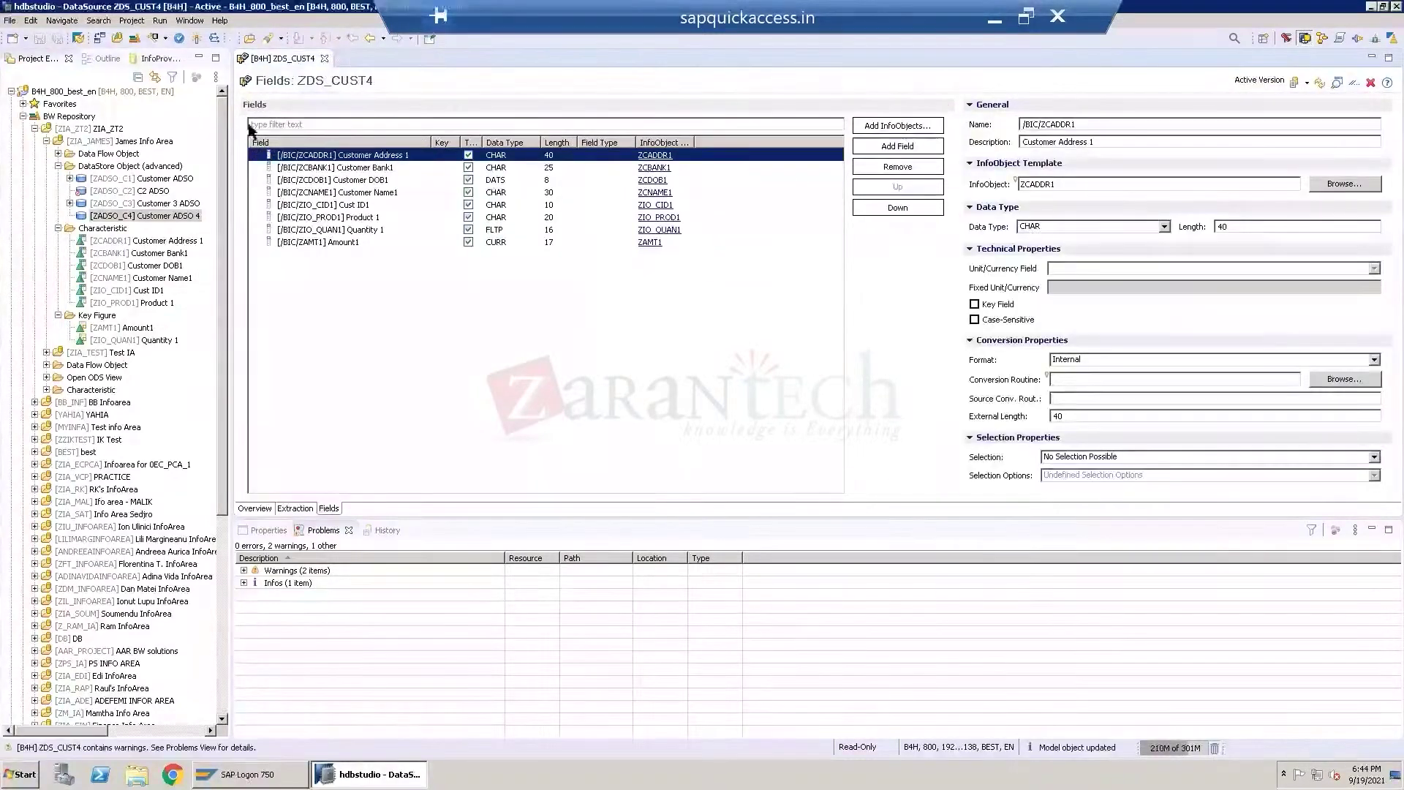
Collapse the BW Repository, open source system ZFFSS, expand its application components, and widen the project tree to show their full names.
left_click(46, 140)
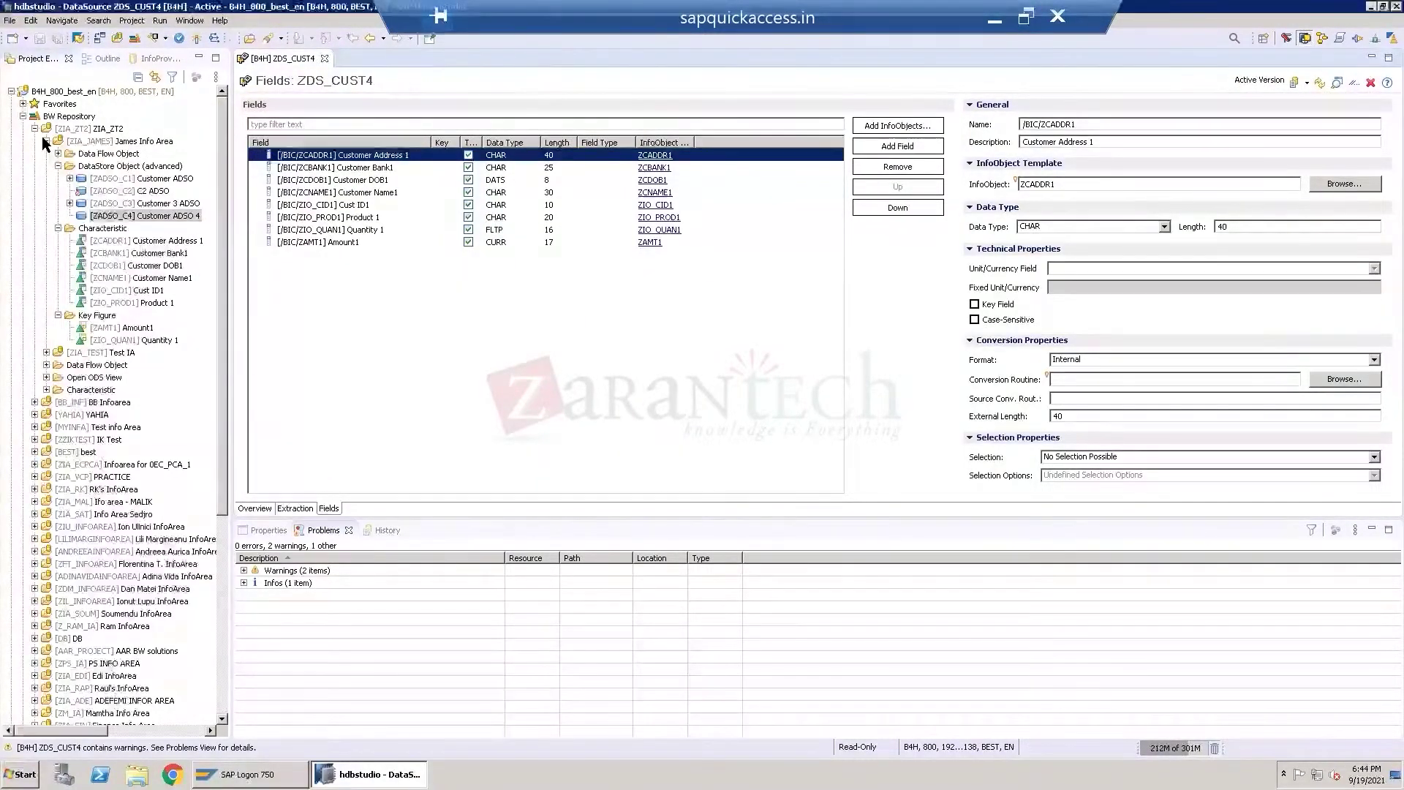
left_click(34, 127)
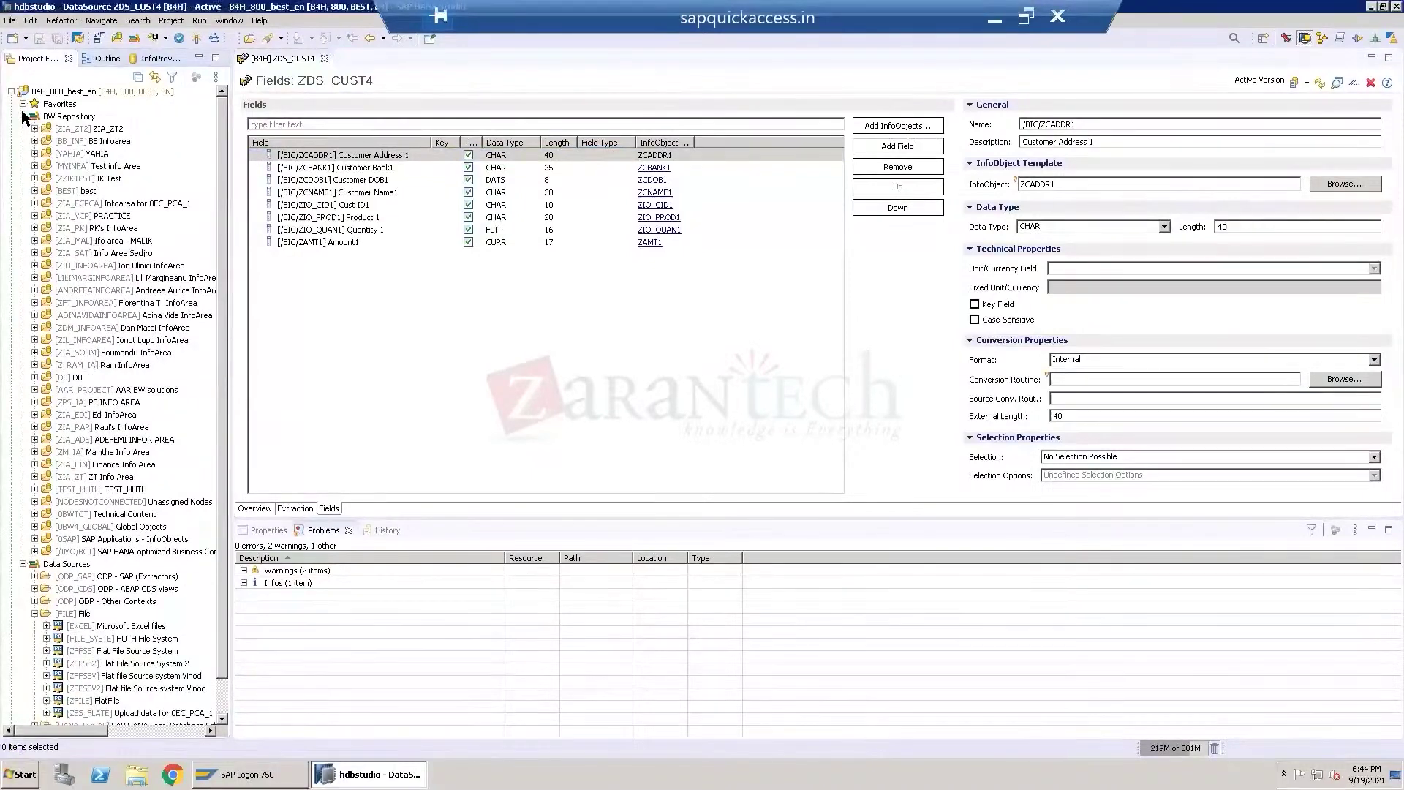
left_click(23, 116)
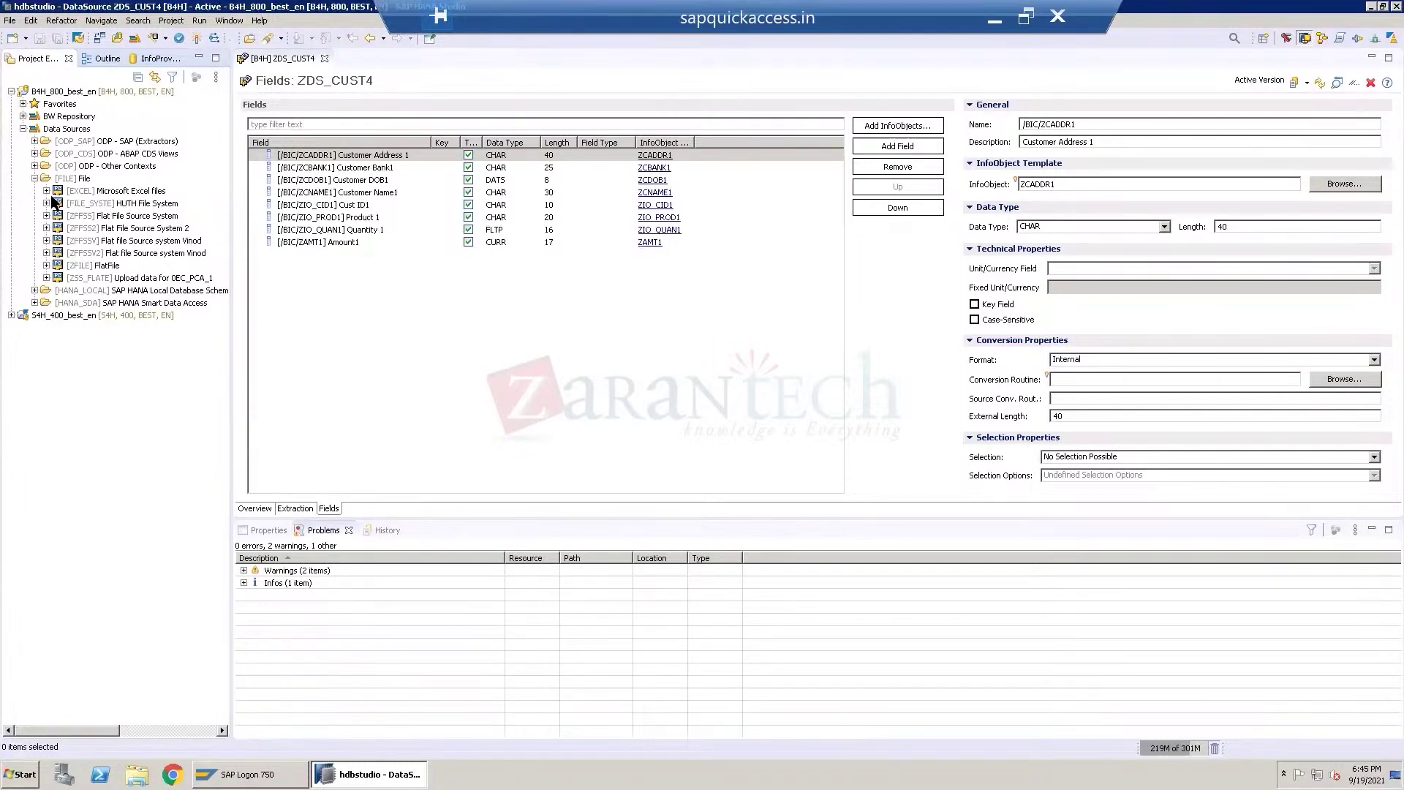
double_click(129, 215)
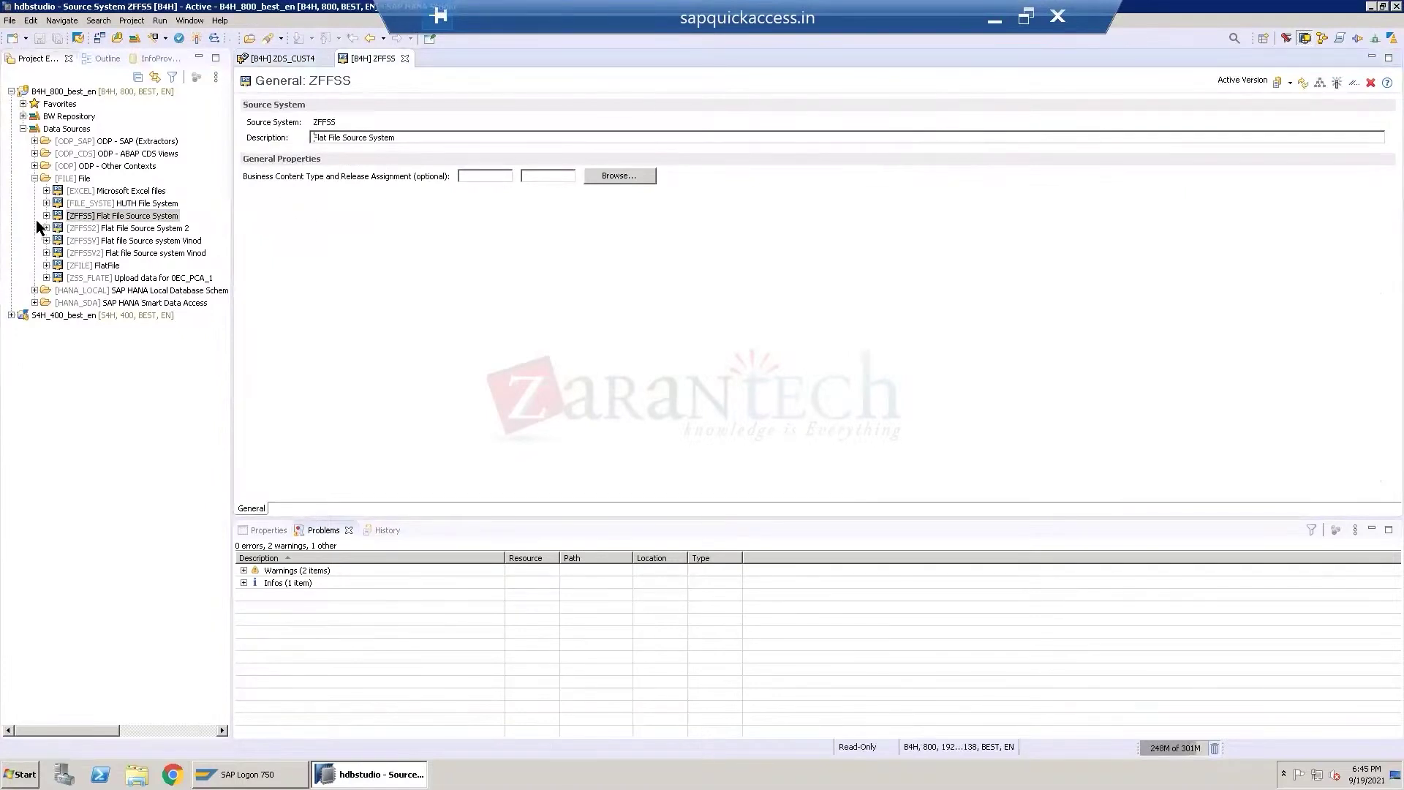
left_click(46, 216)
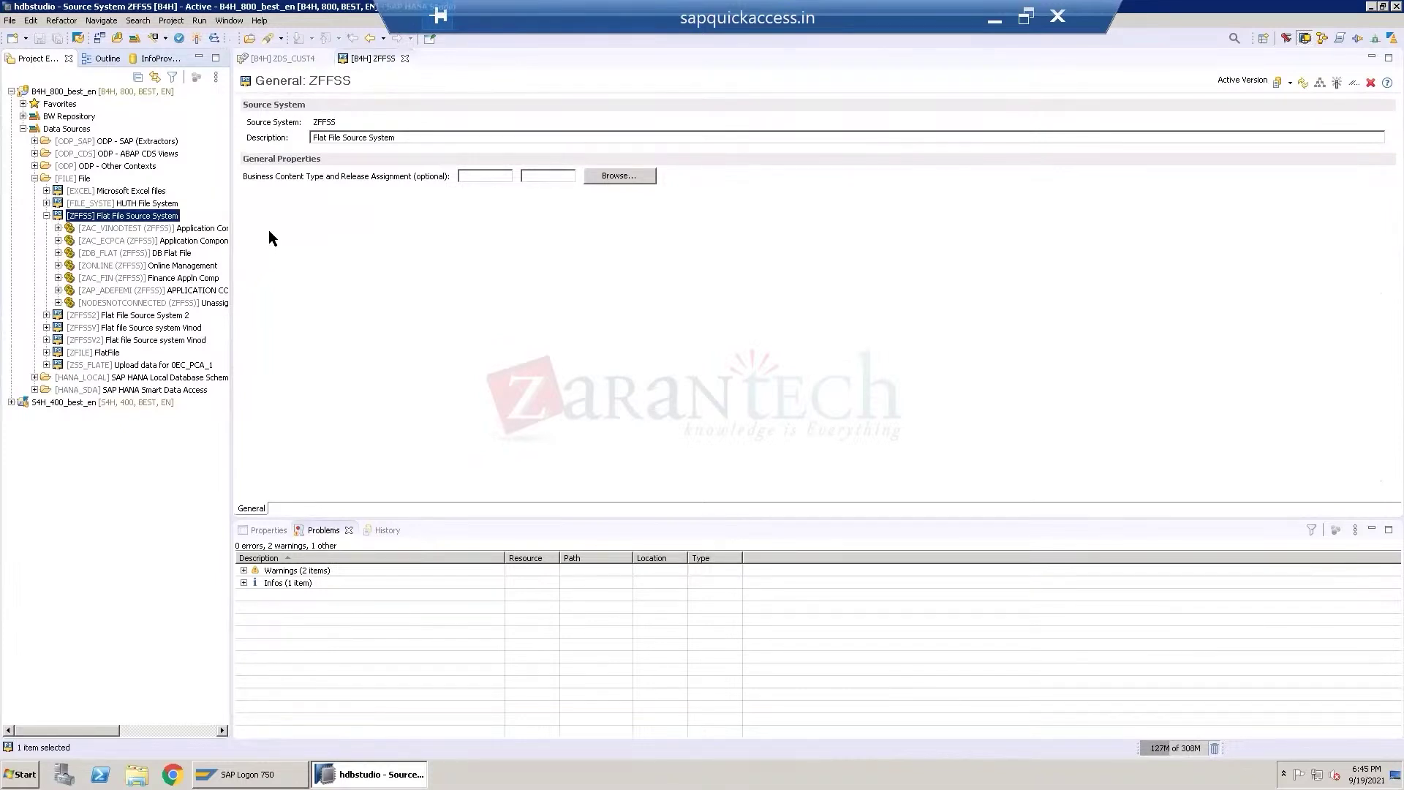
left_click_drag(231, 228, 311, 217)
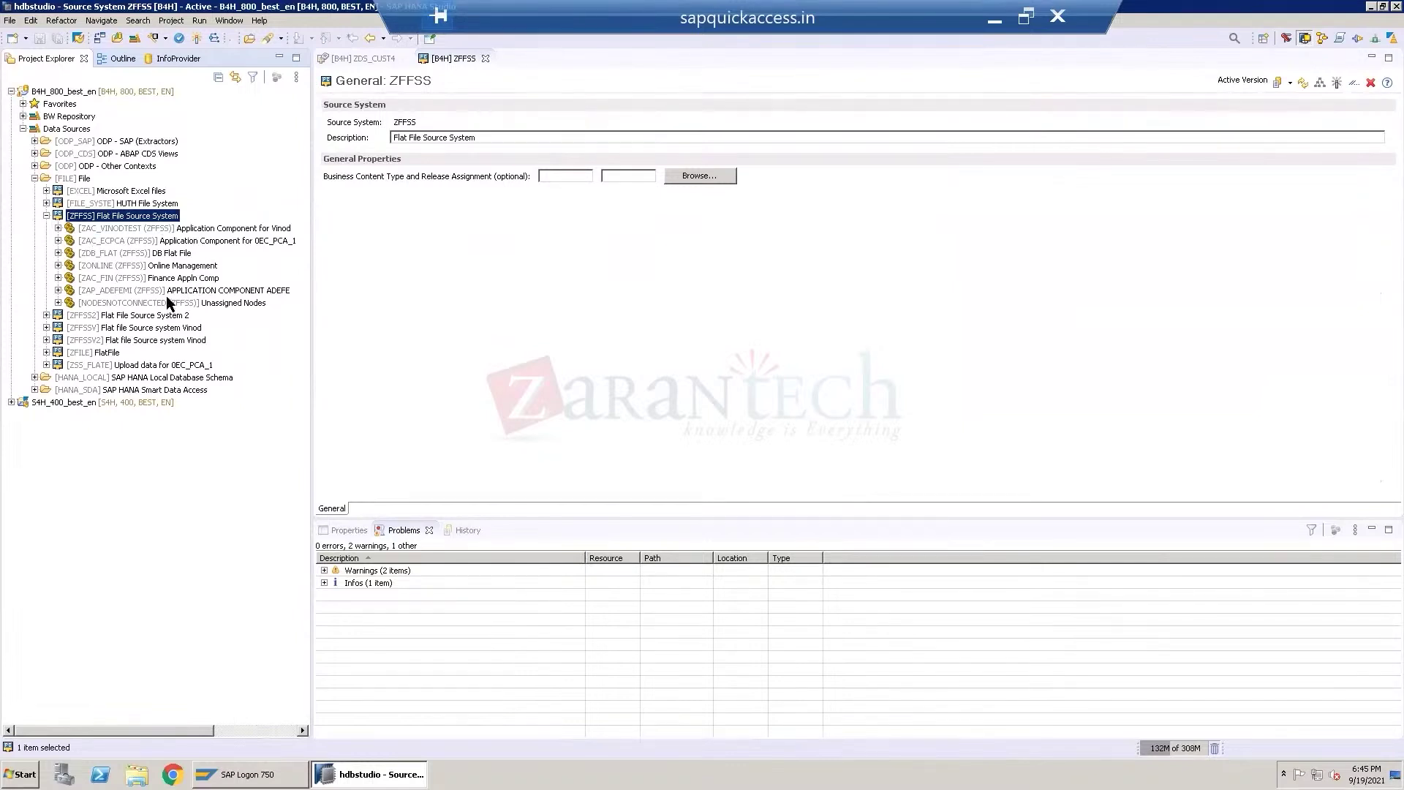
Refresh the File source systems folder and expand the Unassigned Nodes of ZFFSS.
left_click(58, 228)
left_click(82, 179)
right_click(89, 182)
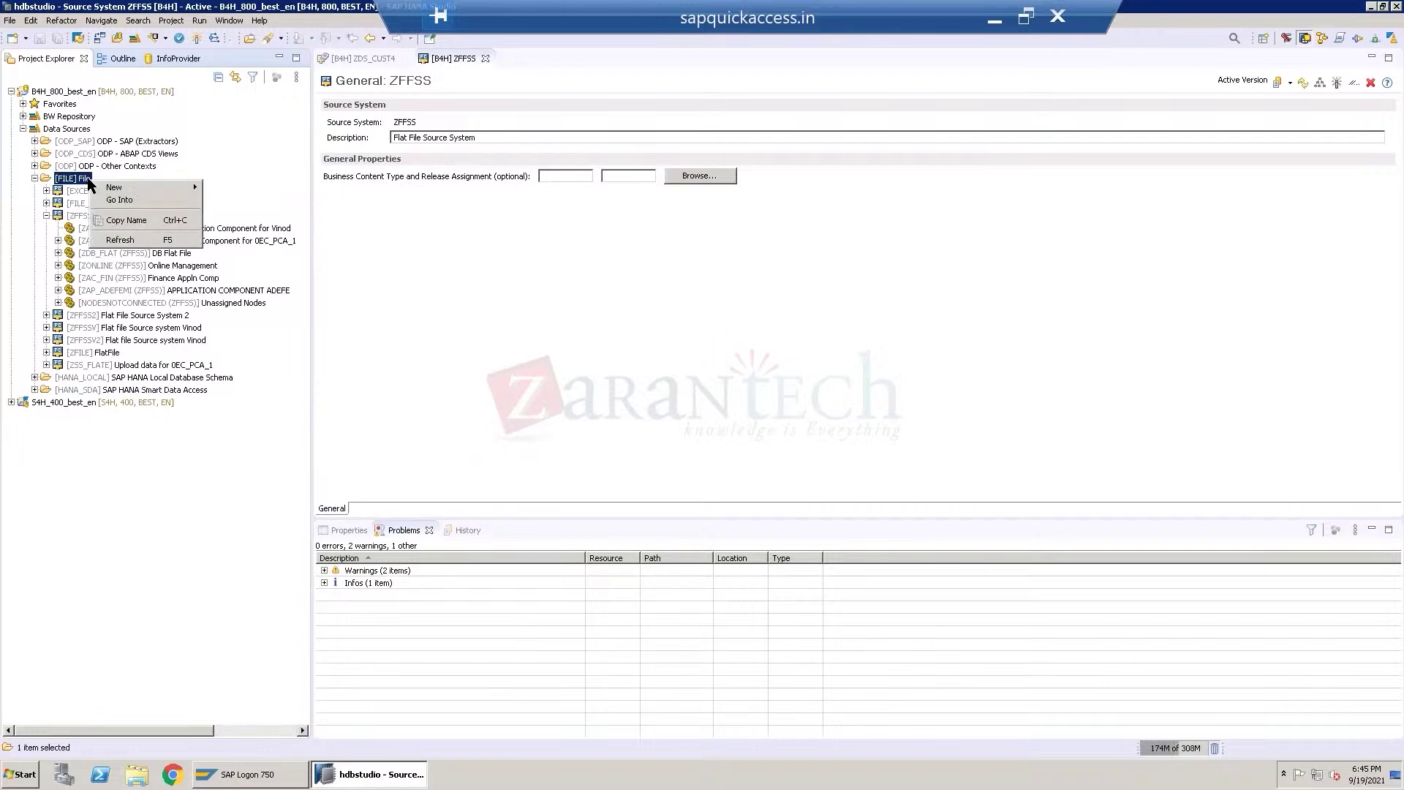
left_click(139, 243)
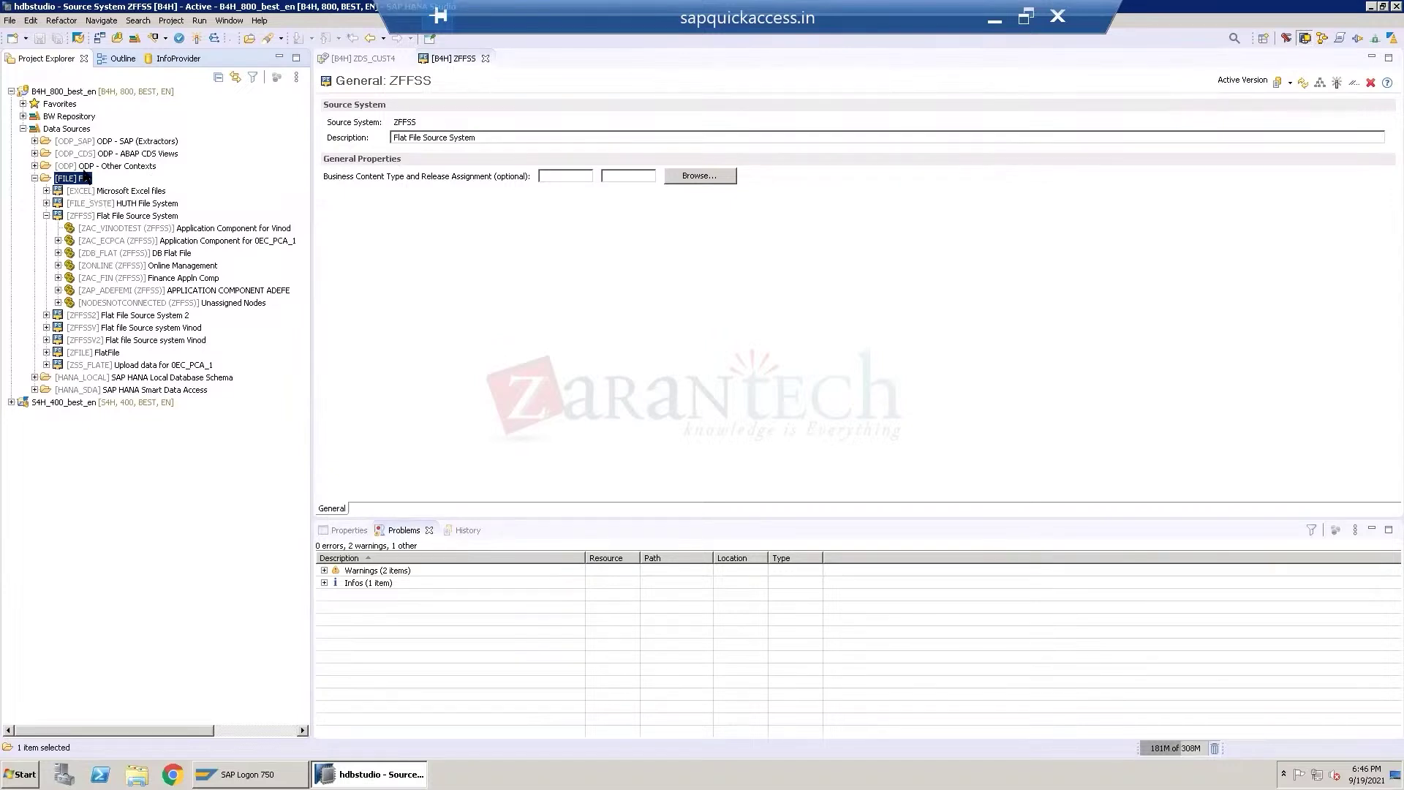
left_click(58, 302)
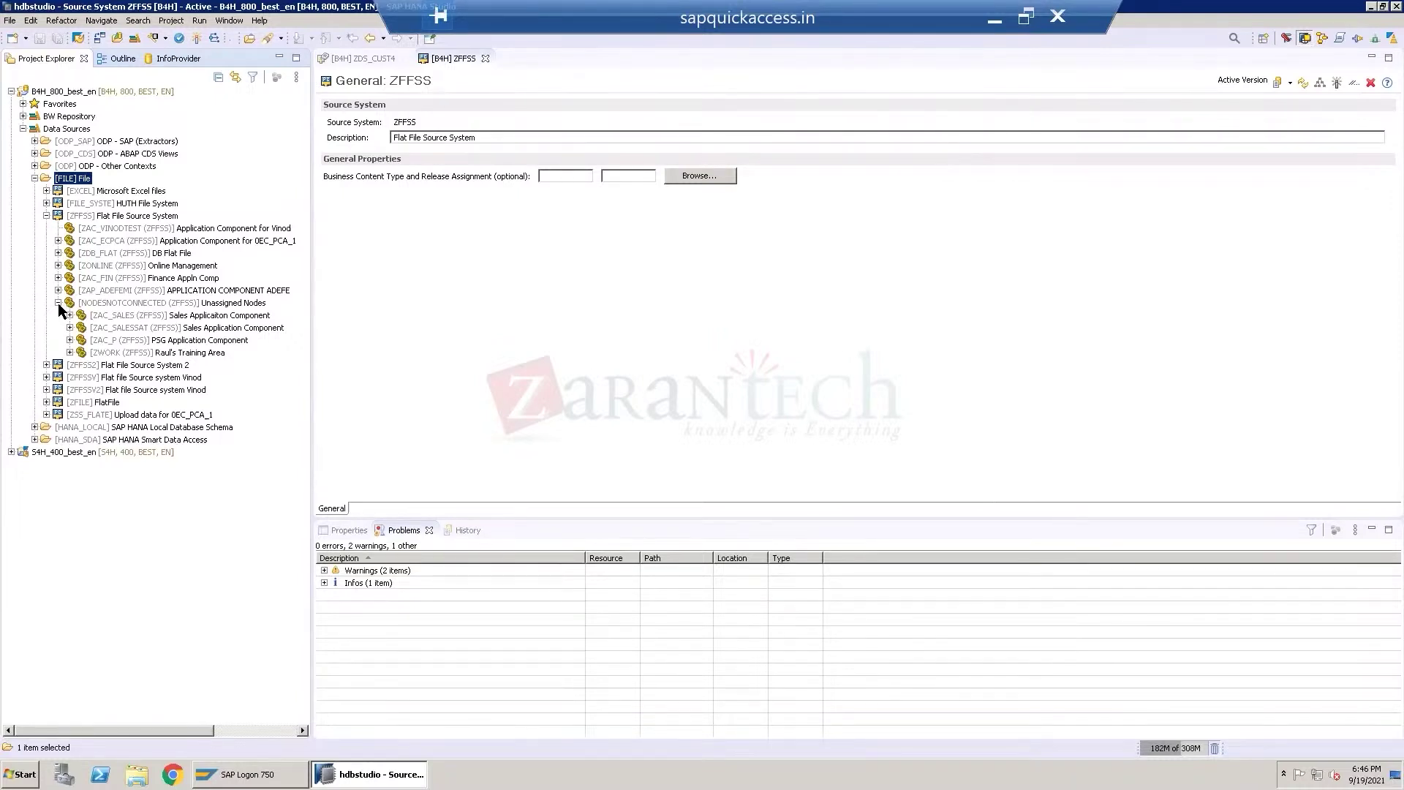
Collapse the Unassigned Nodes of ZFFSS, keep its component list expanded, and close the ZFFSS source system editor.
left_click(58, 302)
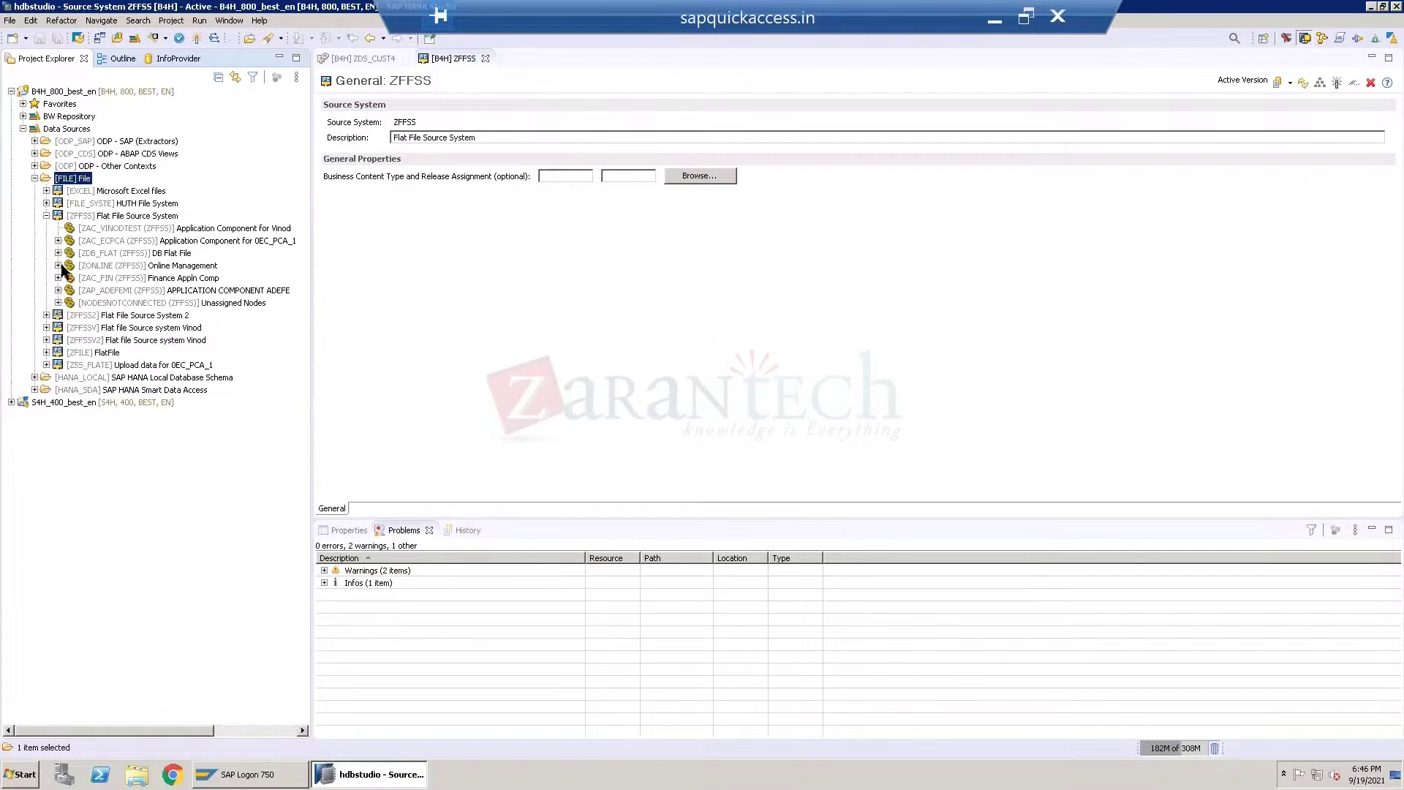
left_click(46, 215)
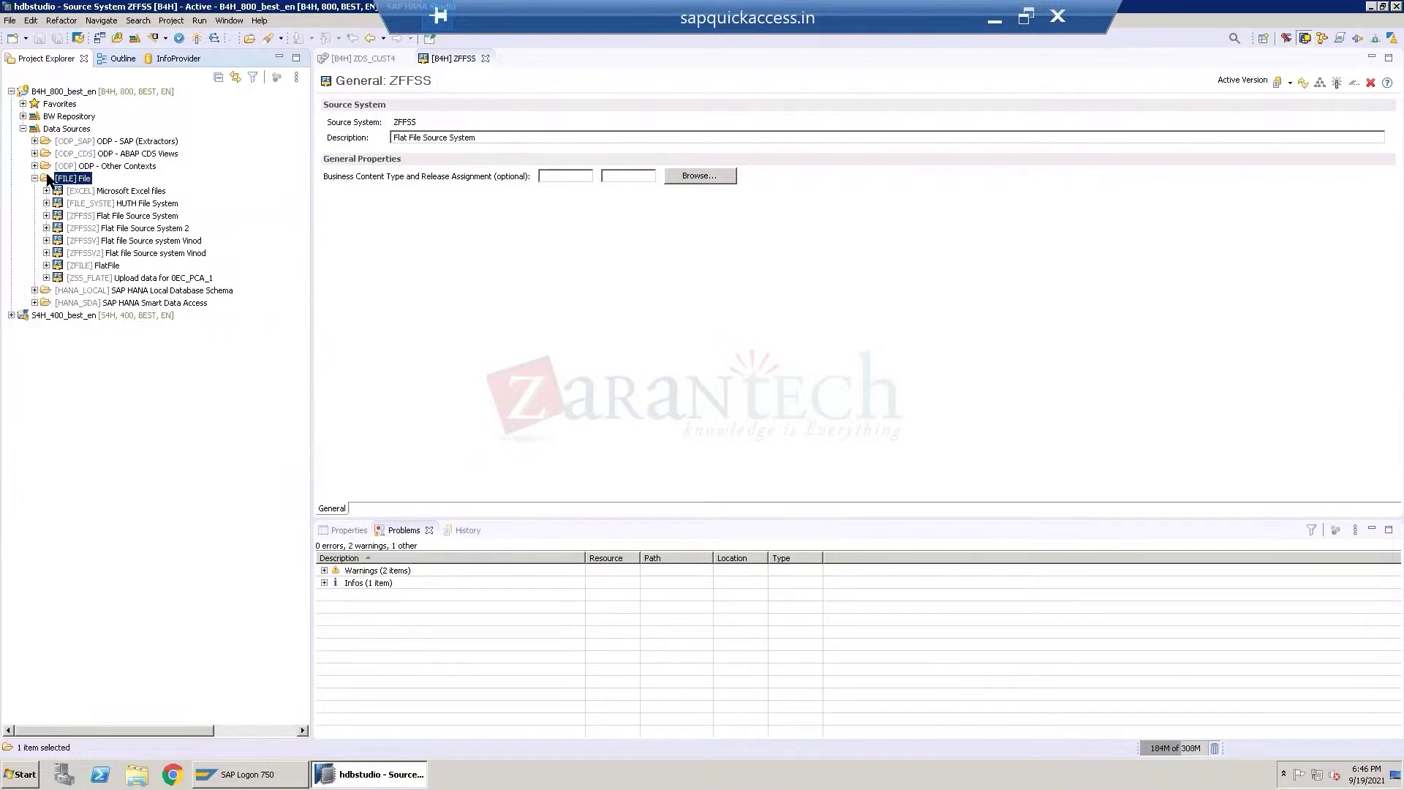
left_click(46, 216)
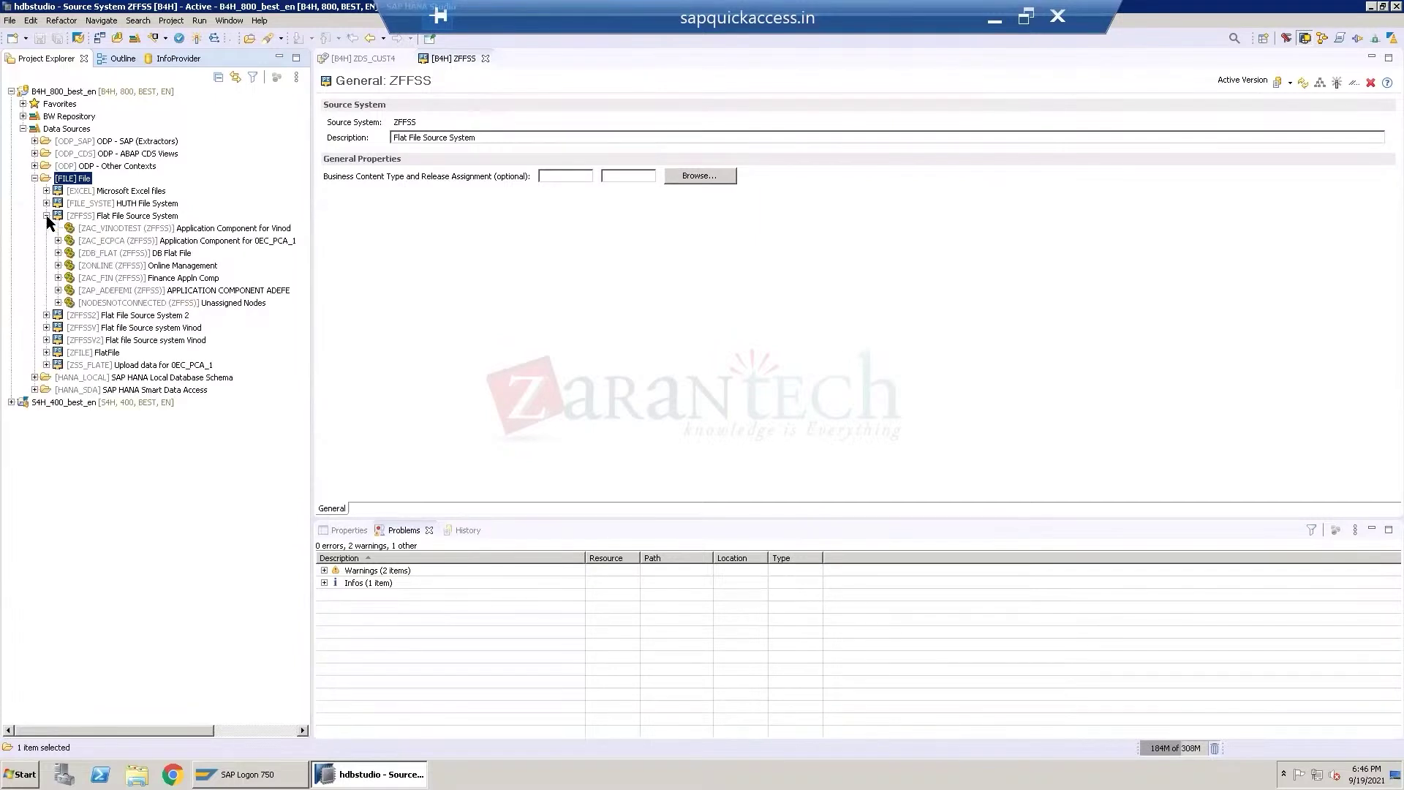
left_click(485, 59)
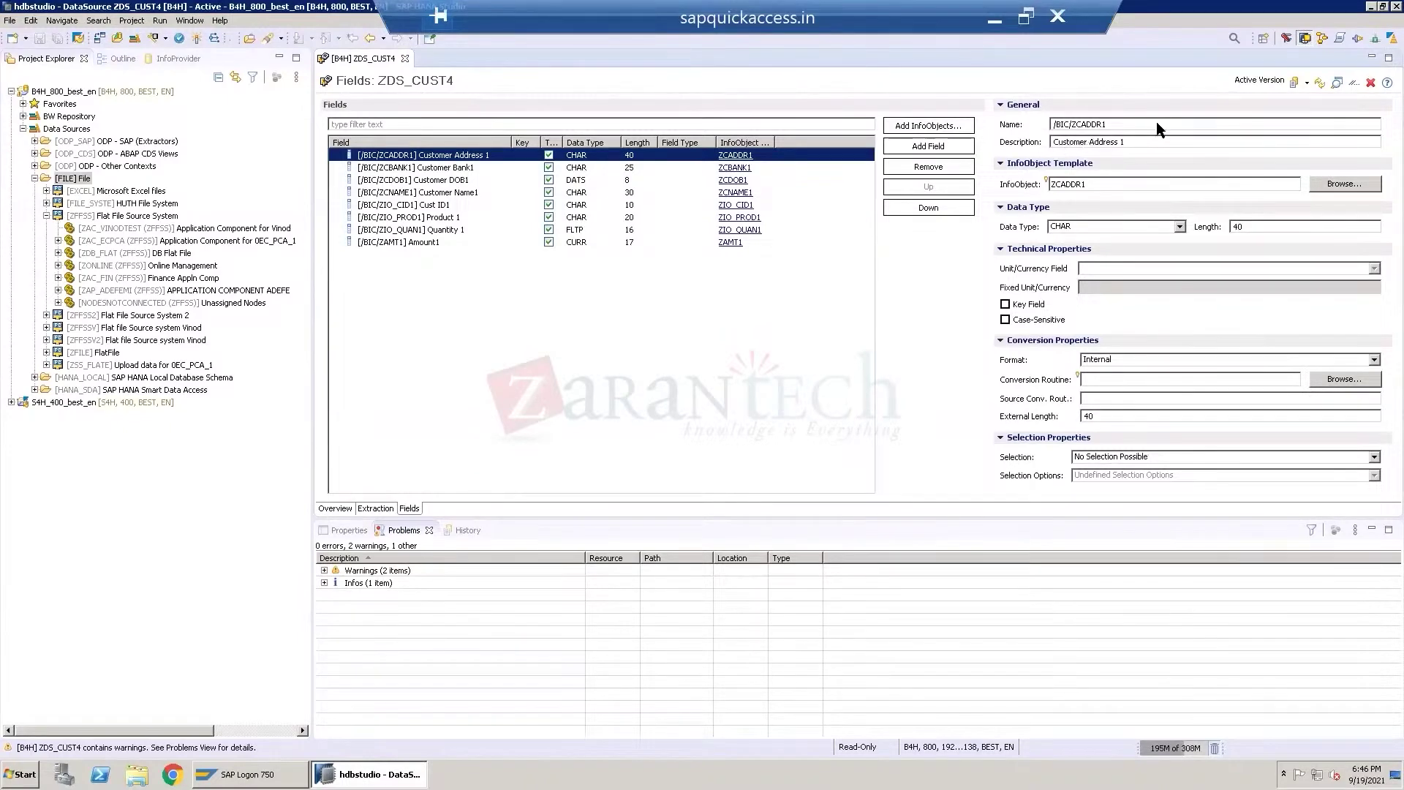
Review the overview and general properties of DataSource ZDS_CUST4, including its application component.
left_click(376, 510)
left_click(337, 508)
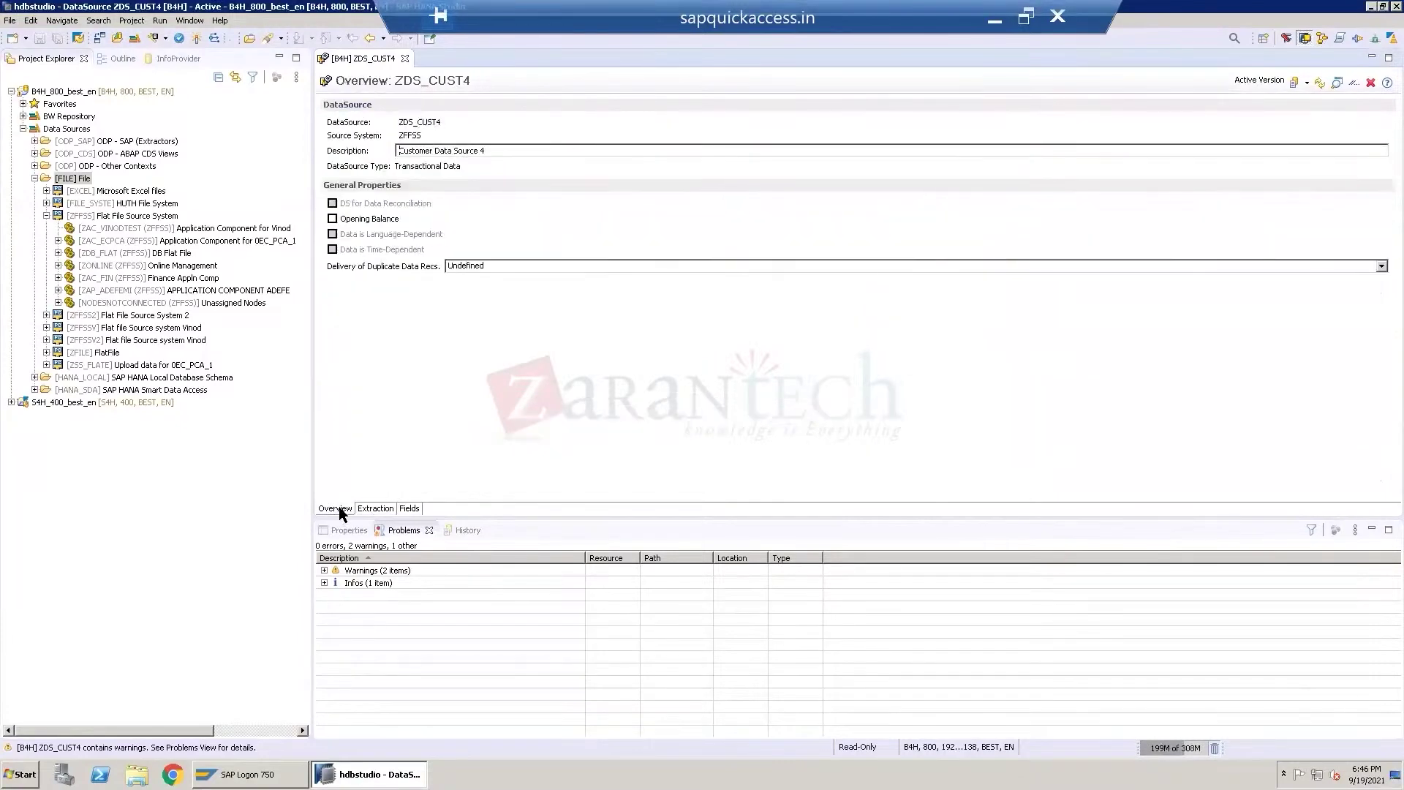
left_click(349, 531)
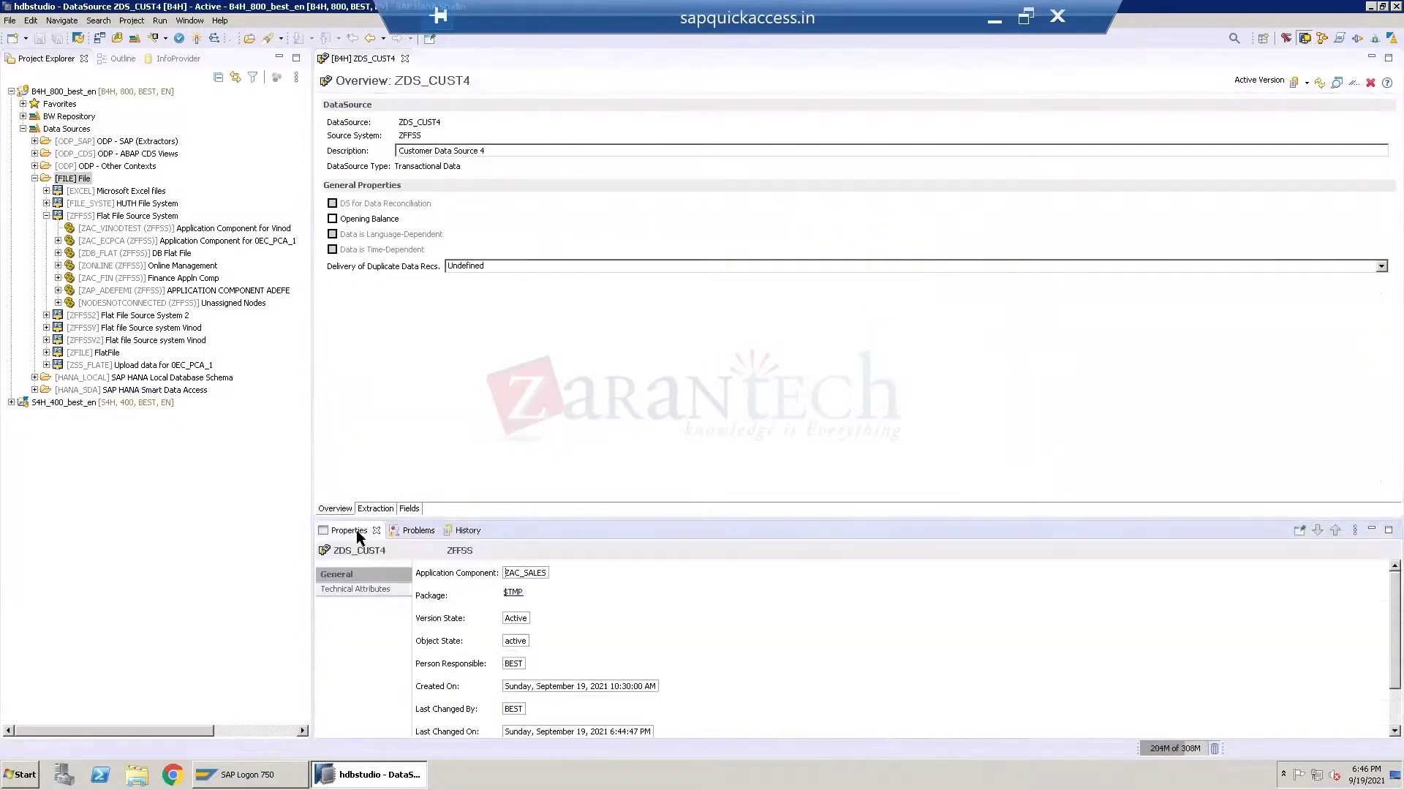
scroll(524, 662, "down", 1)
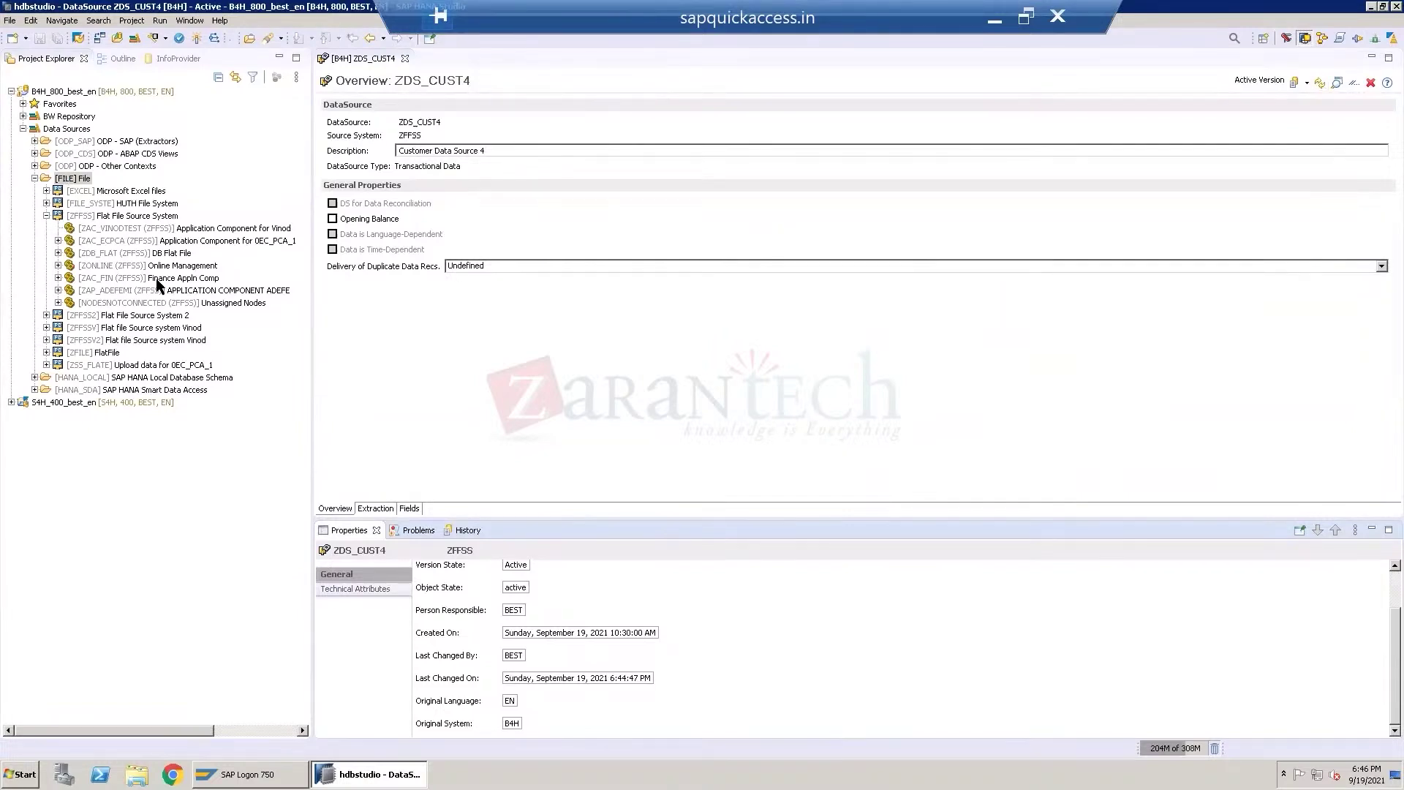
Locate the DataSources under ZFFSS by expanding Unassigned Nodes and application component ZAC_SALES.
left_click(139, 216)
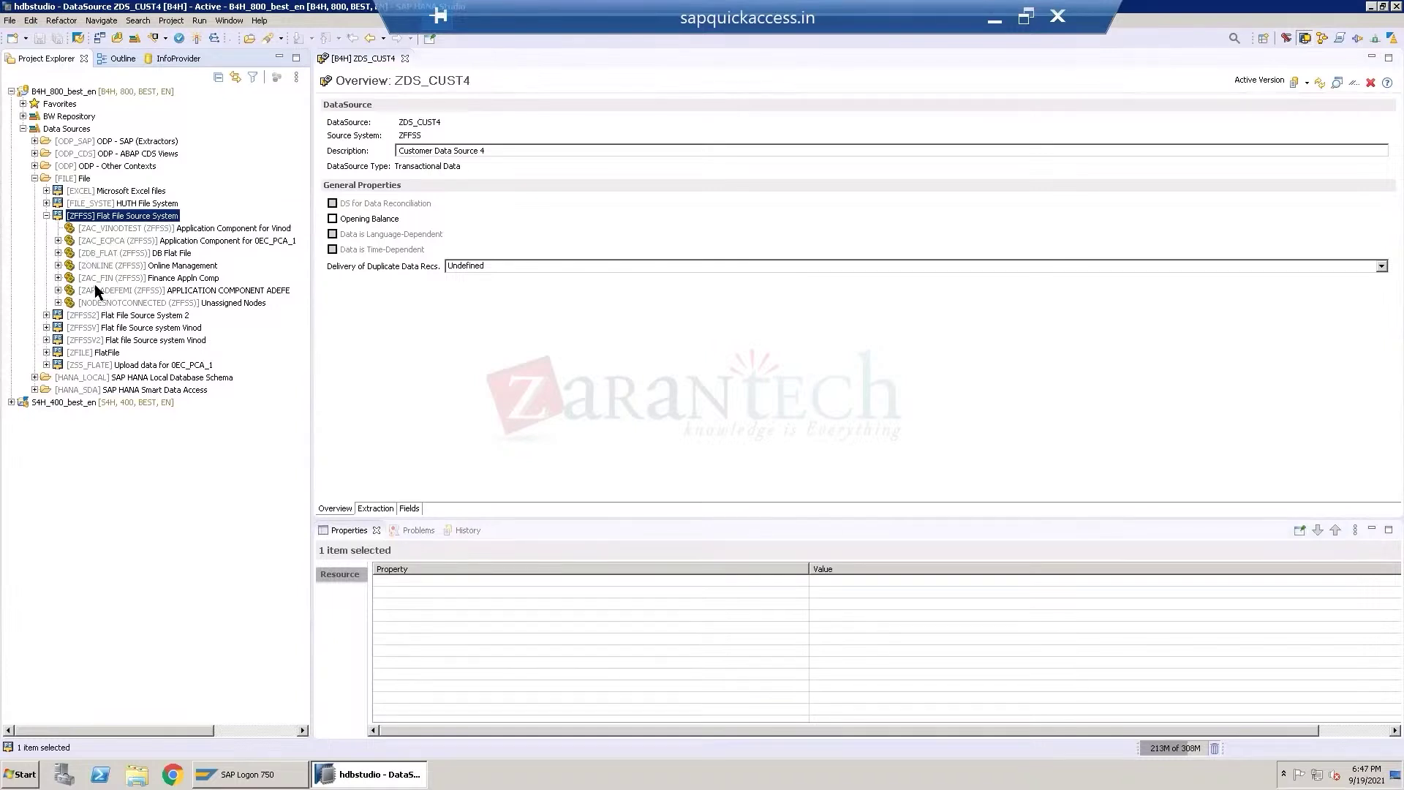
left_click(71, 302)
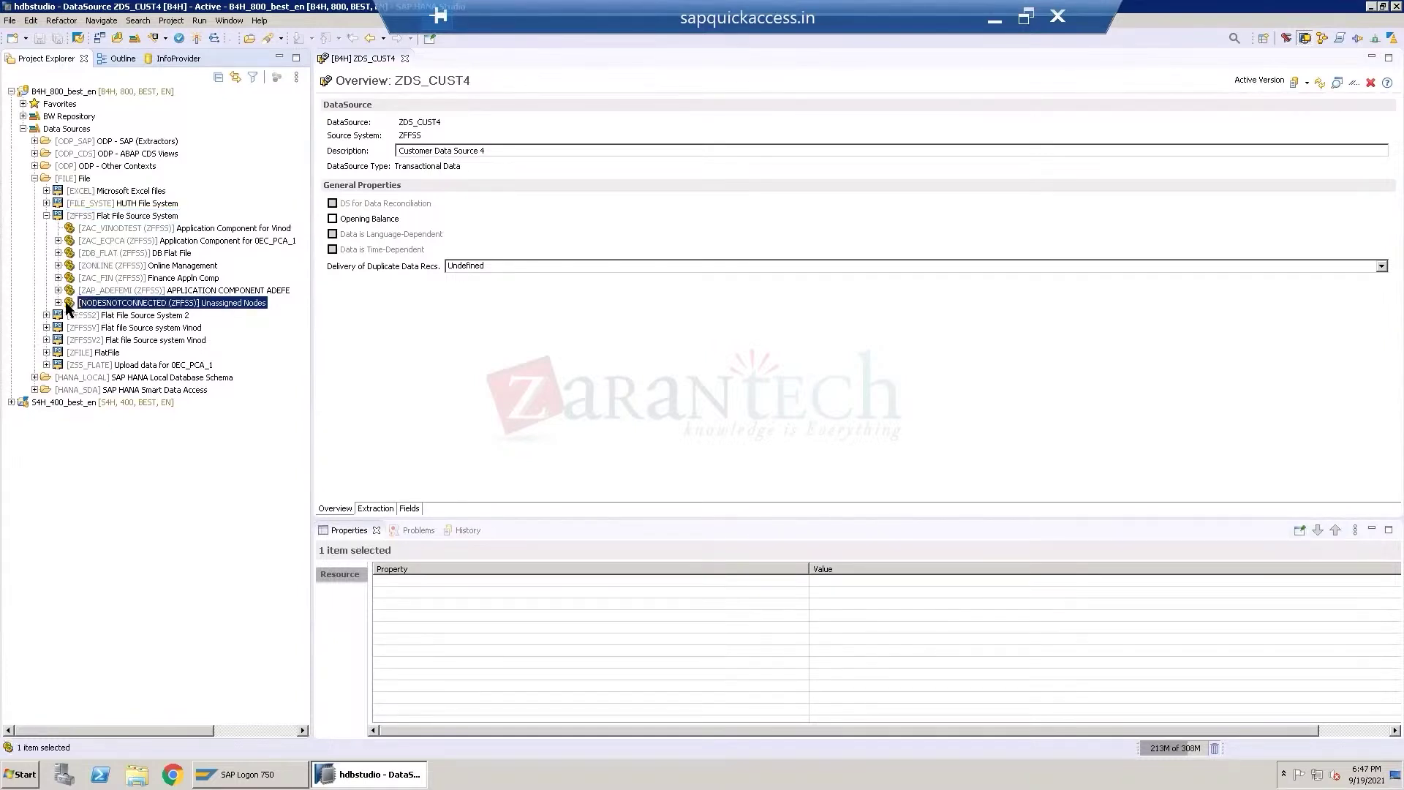
left_click(58, 302)
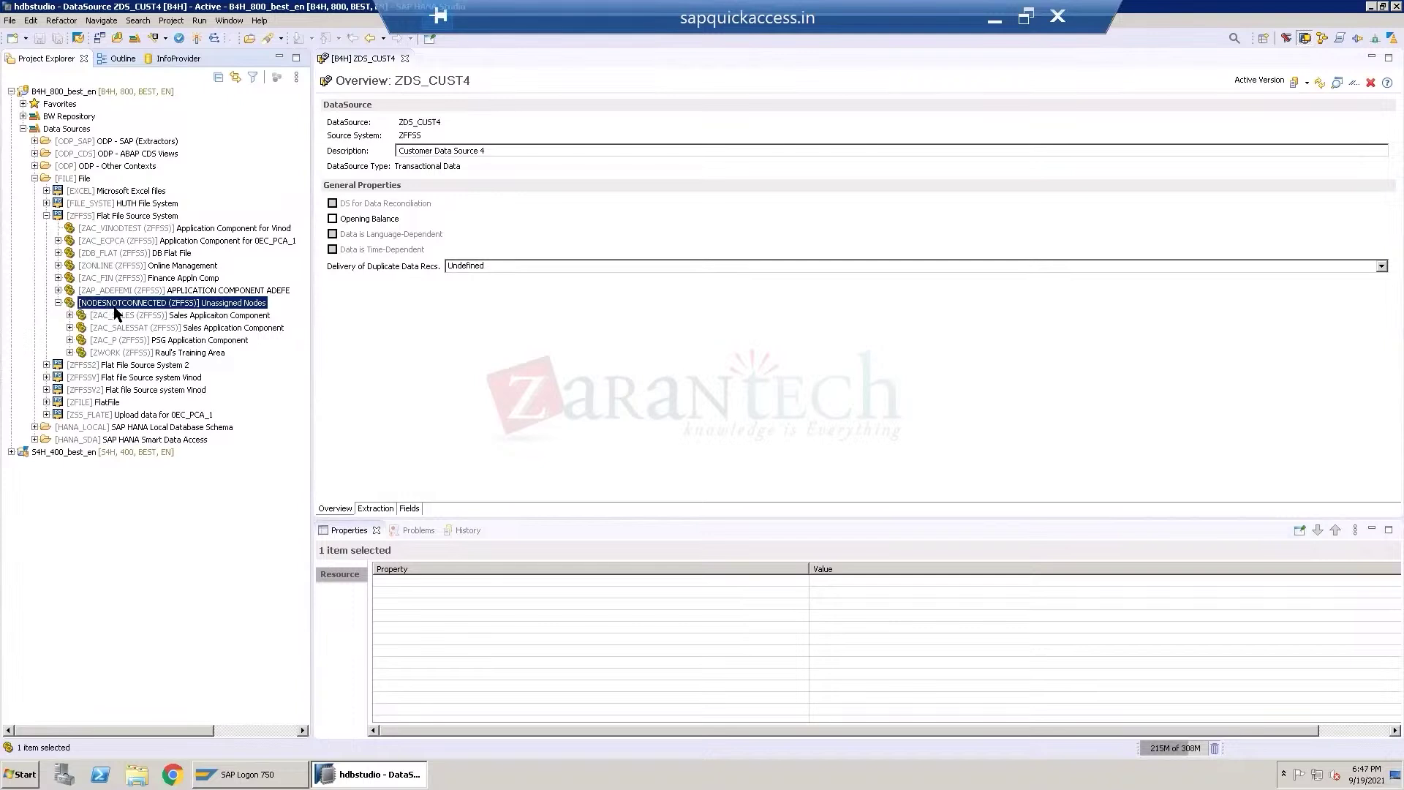
left_click(82, 314)
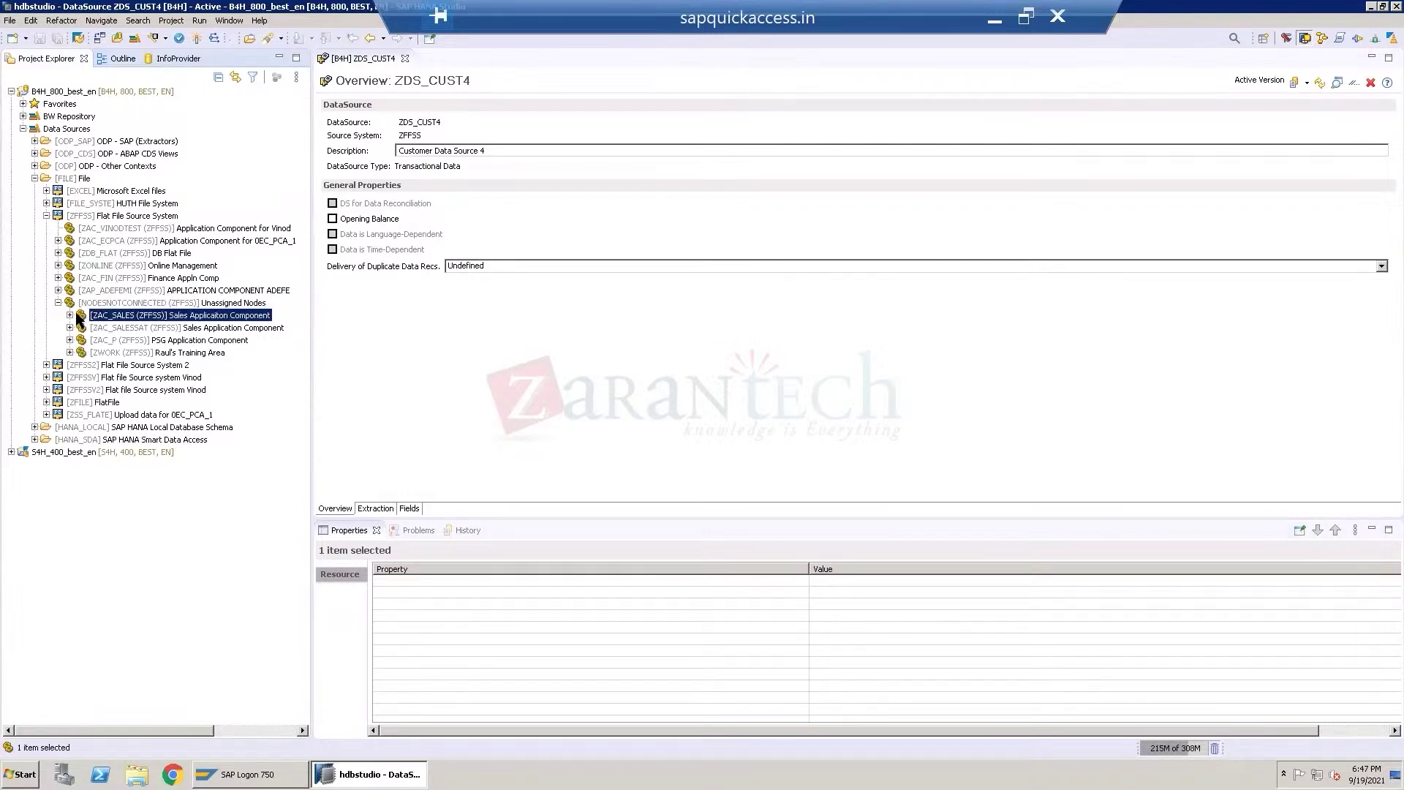
left_click(71, 314)
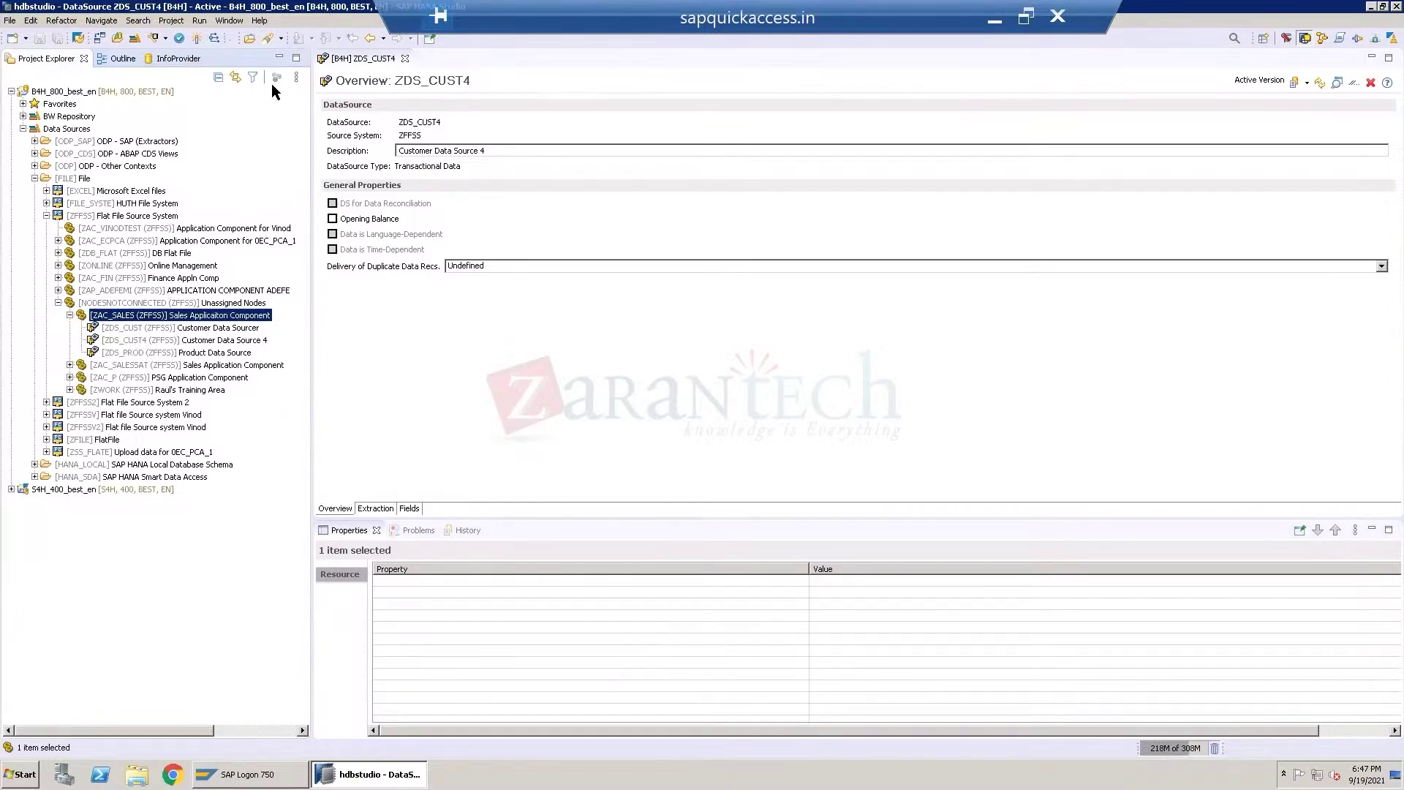
Search the BW objects of project B4H_800_best_en for "zds_cust4".
left_click(269, 38)
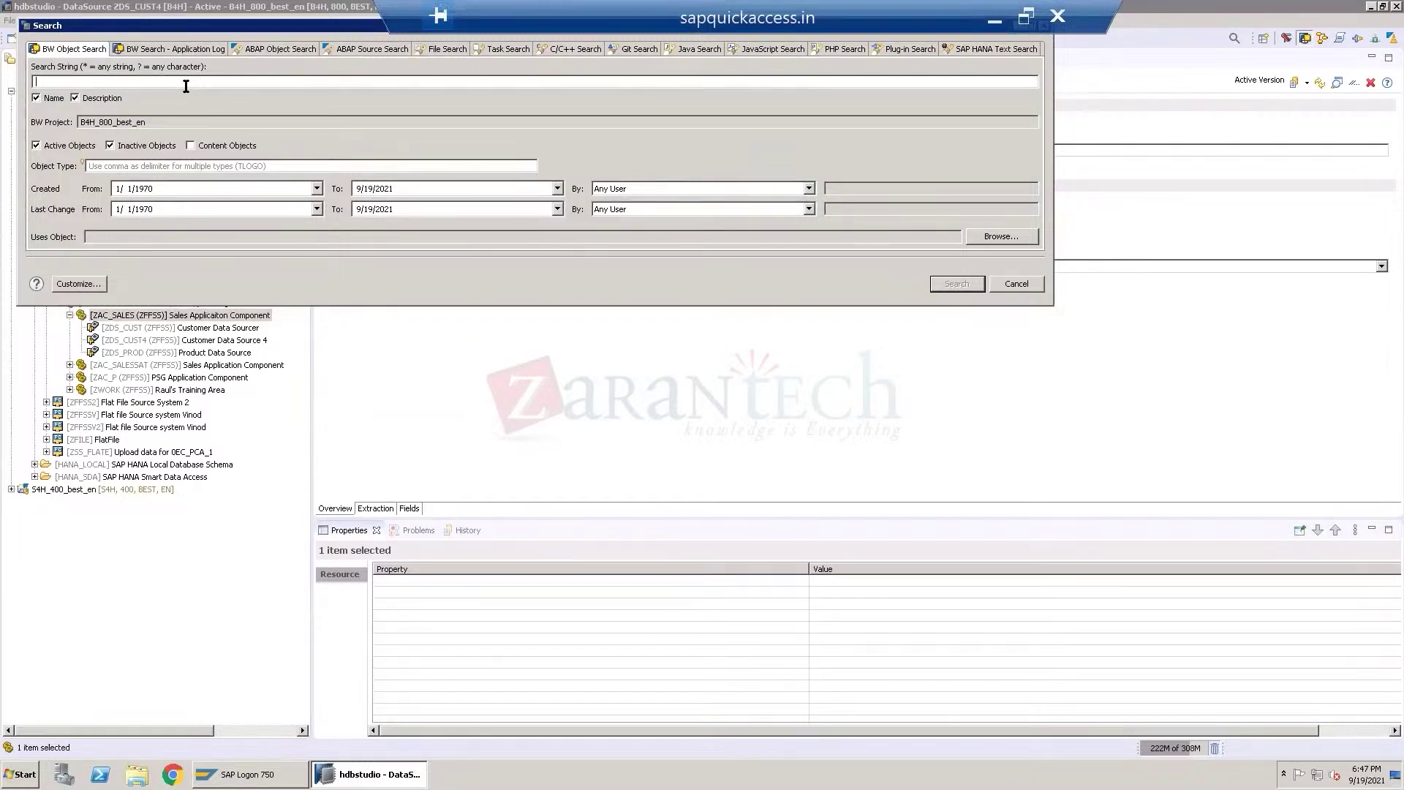
type("zds_cust")
type("4")
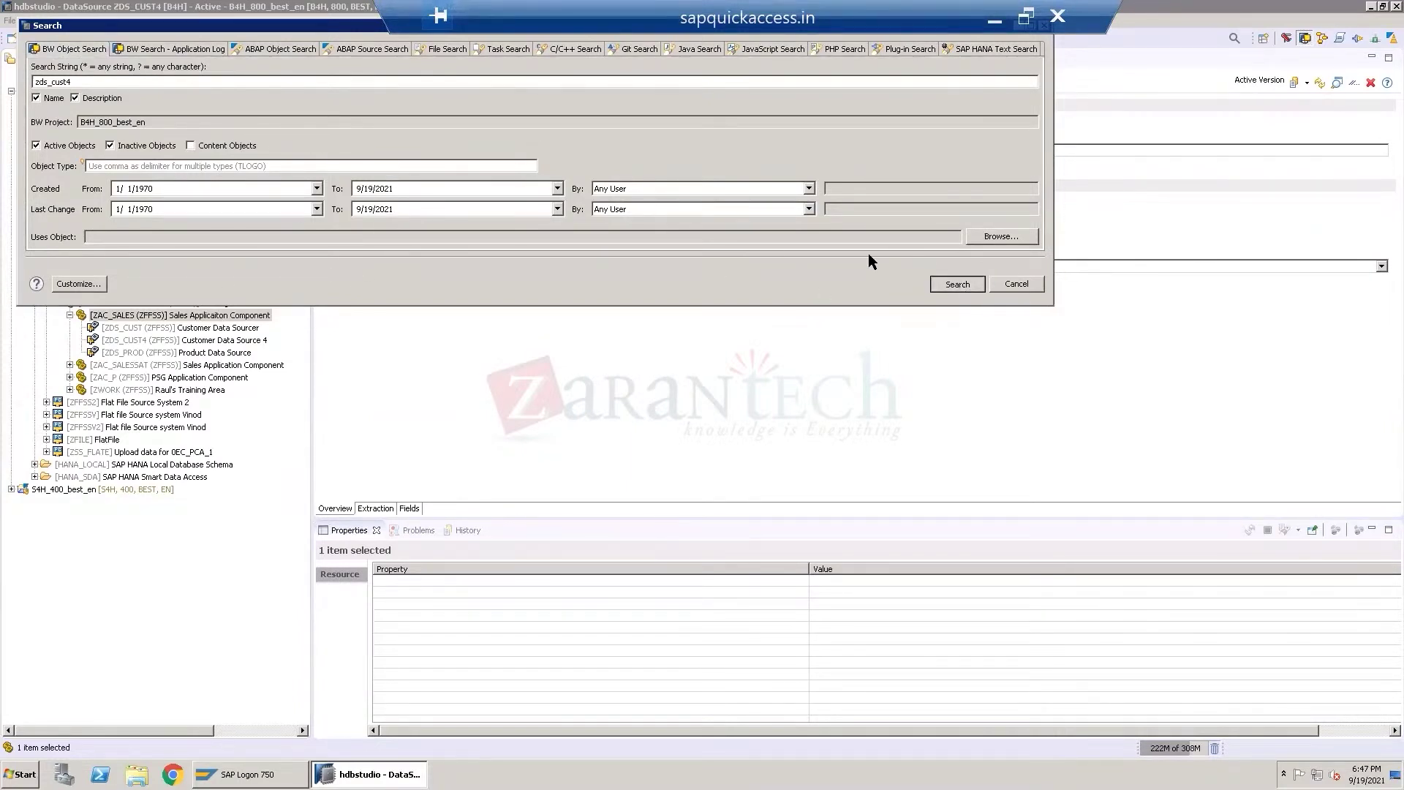
left_click(962, 286)
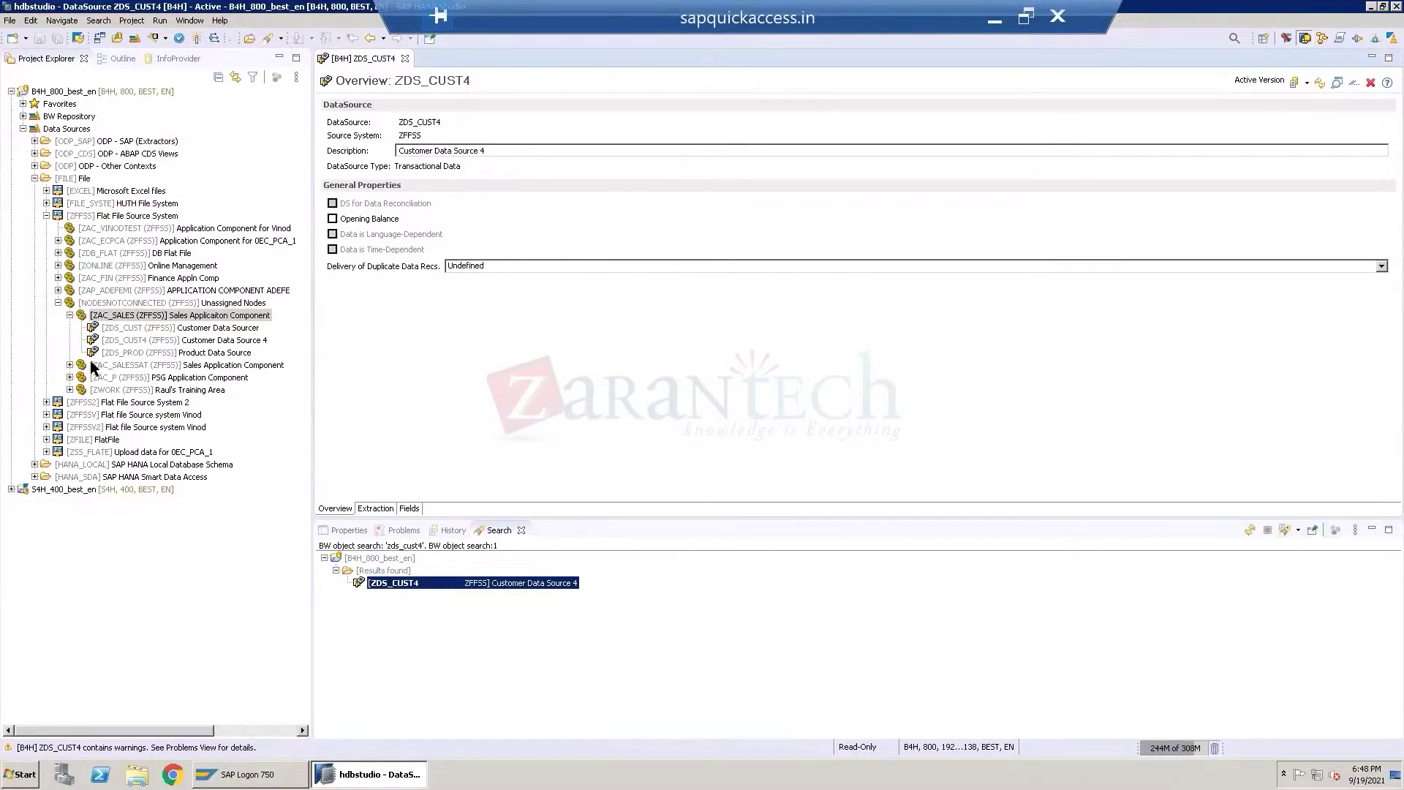
Search the BW objects for the broader string "zds_cust", with the File source systems folder selected.
left_click(161, 315)
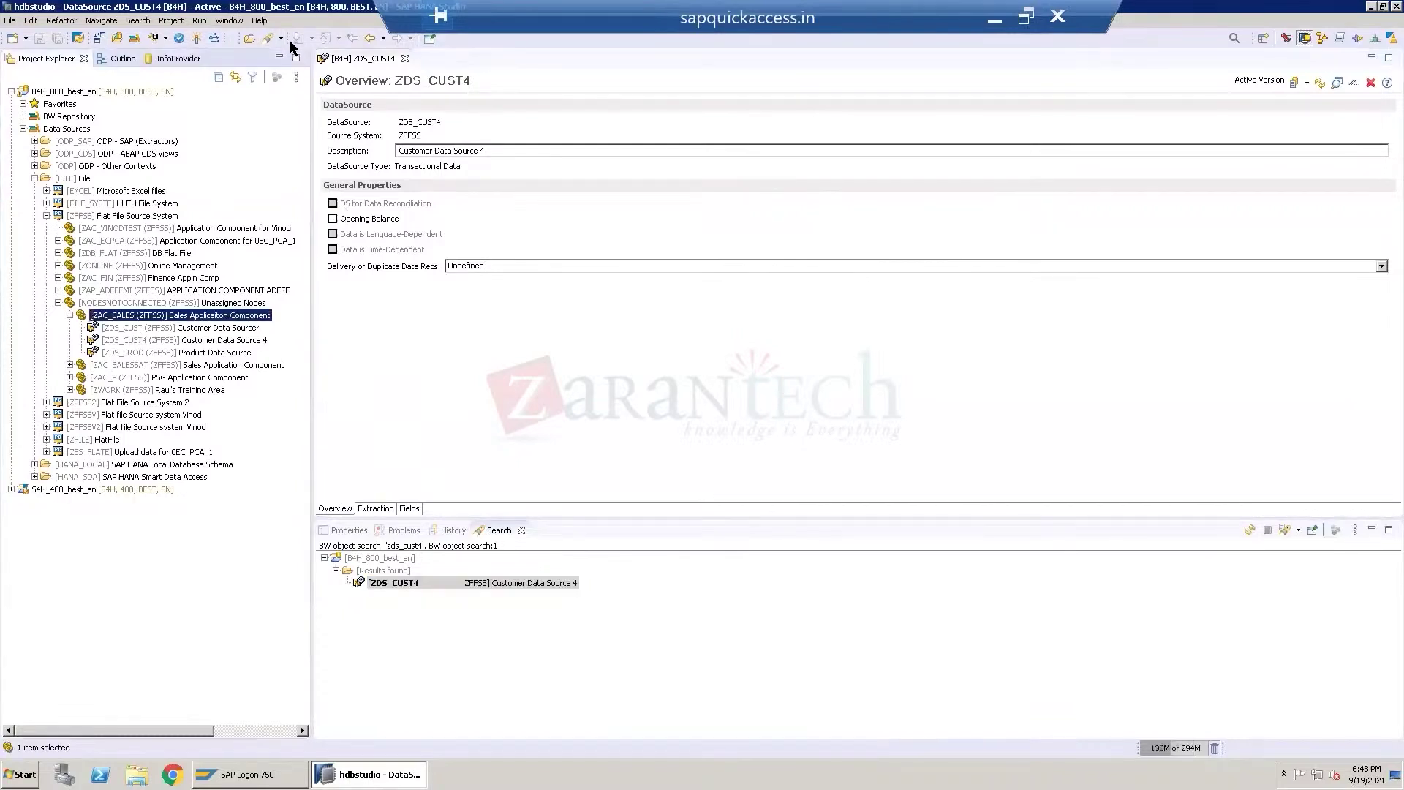
left_click(73, 178)
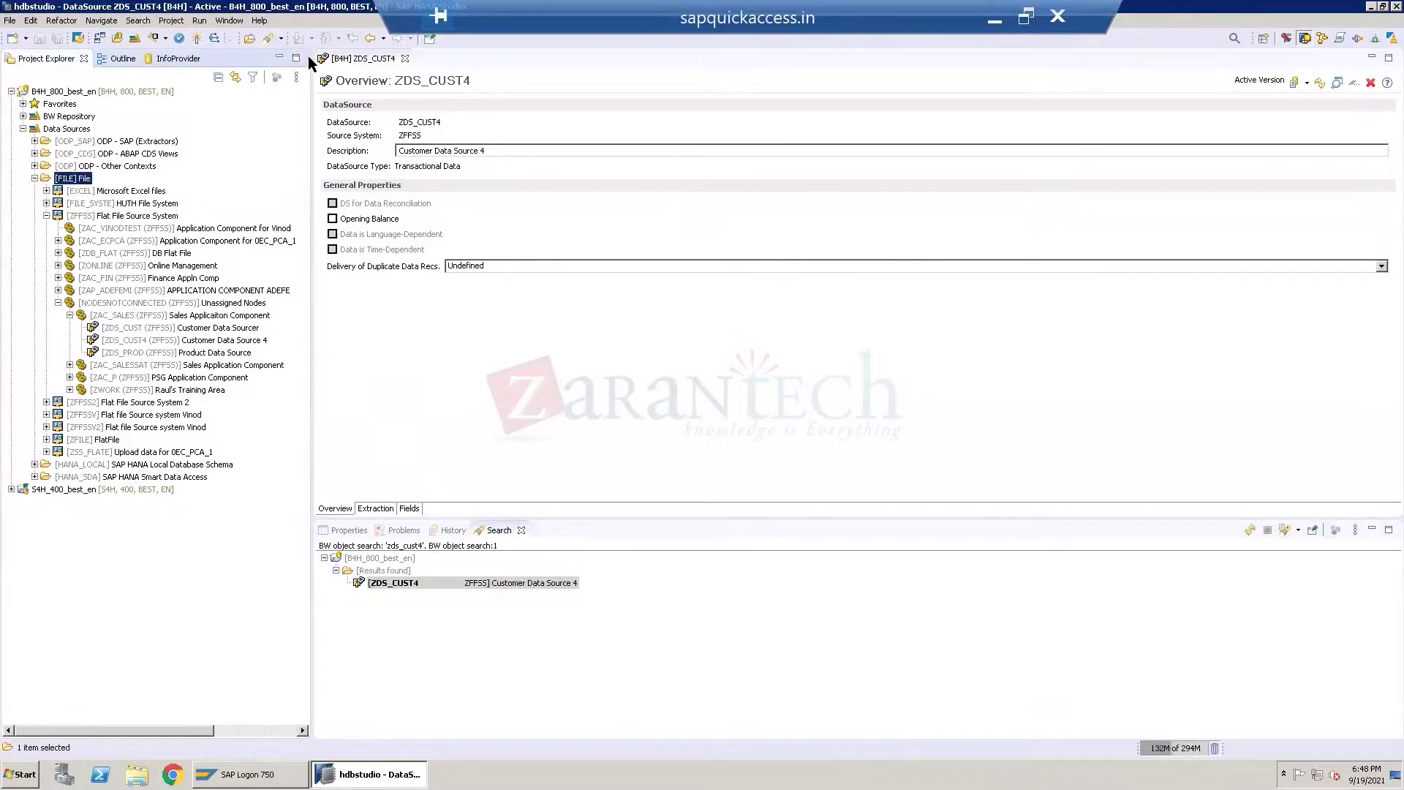
left_click(266, 35)
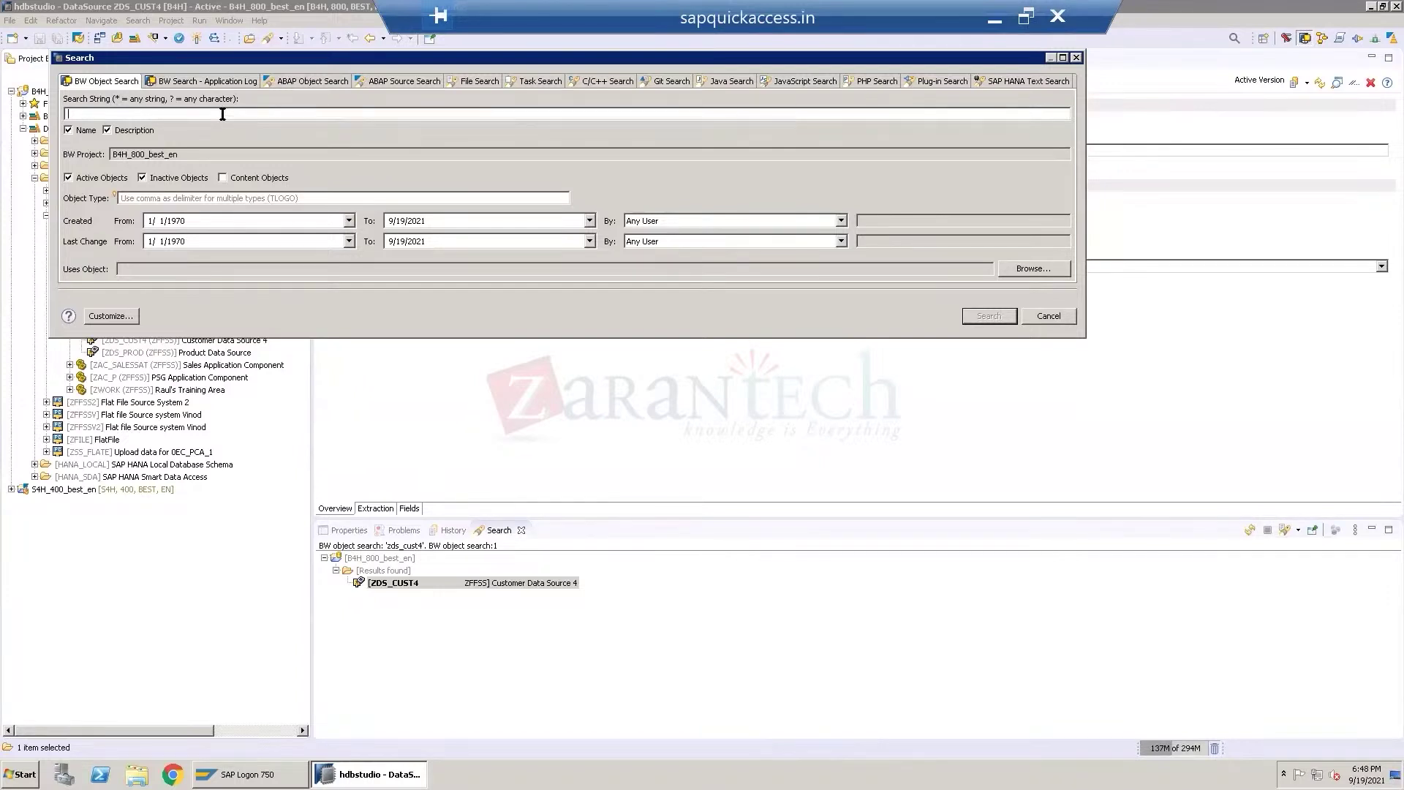
type("zds_cust")
key("Return")
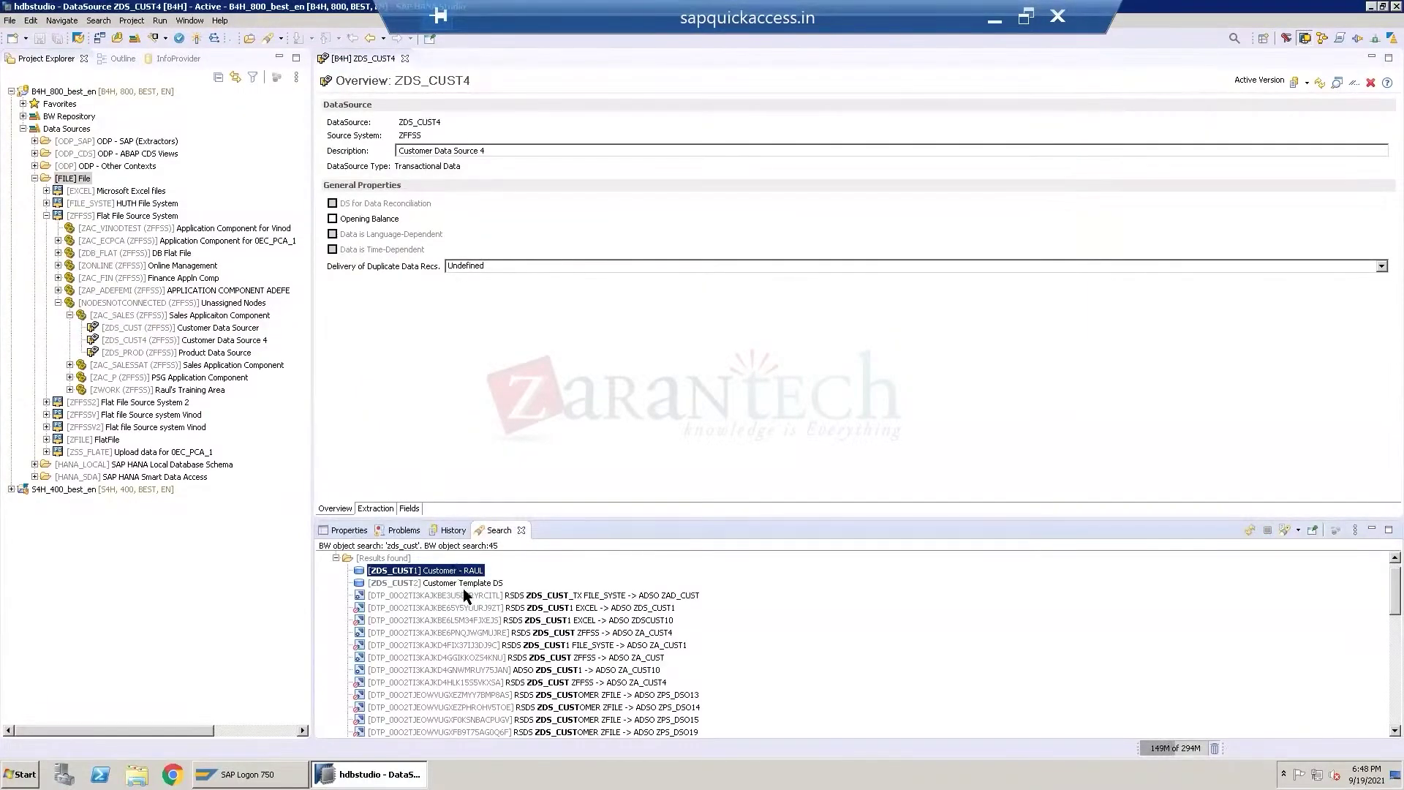
Narrow the BW object search to "zds_cust4" and open the DataSource from the results.
left_click(261, 38)
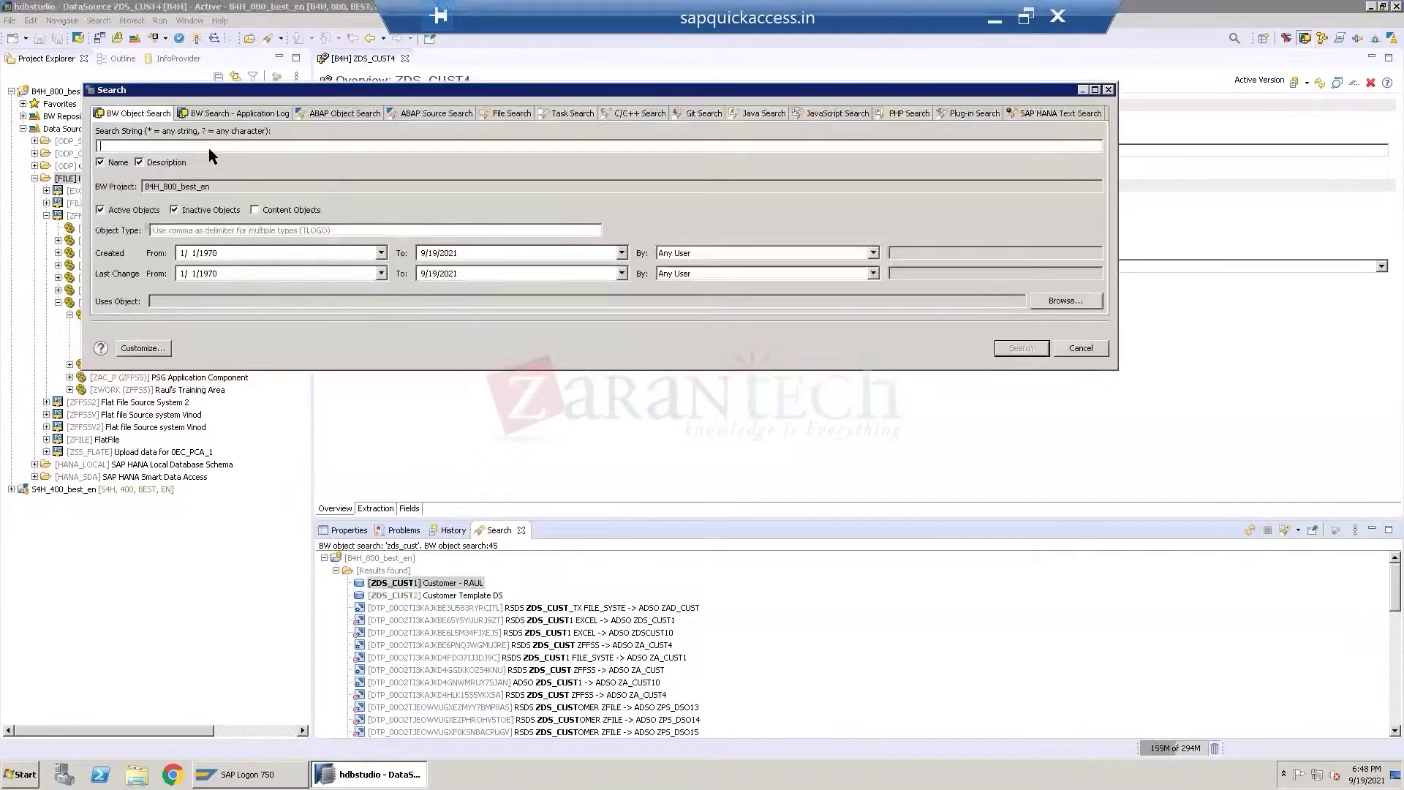
type("zds_cust4")
key("Return")
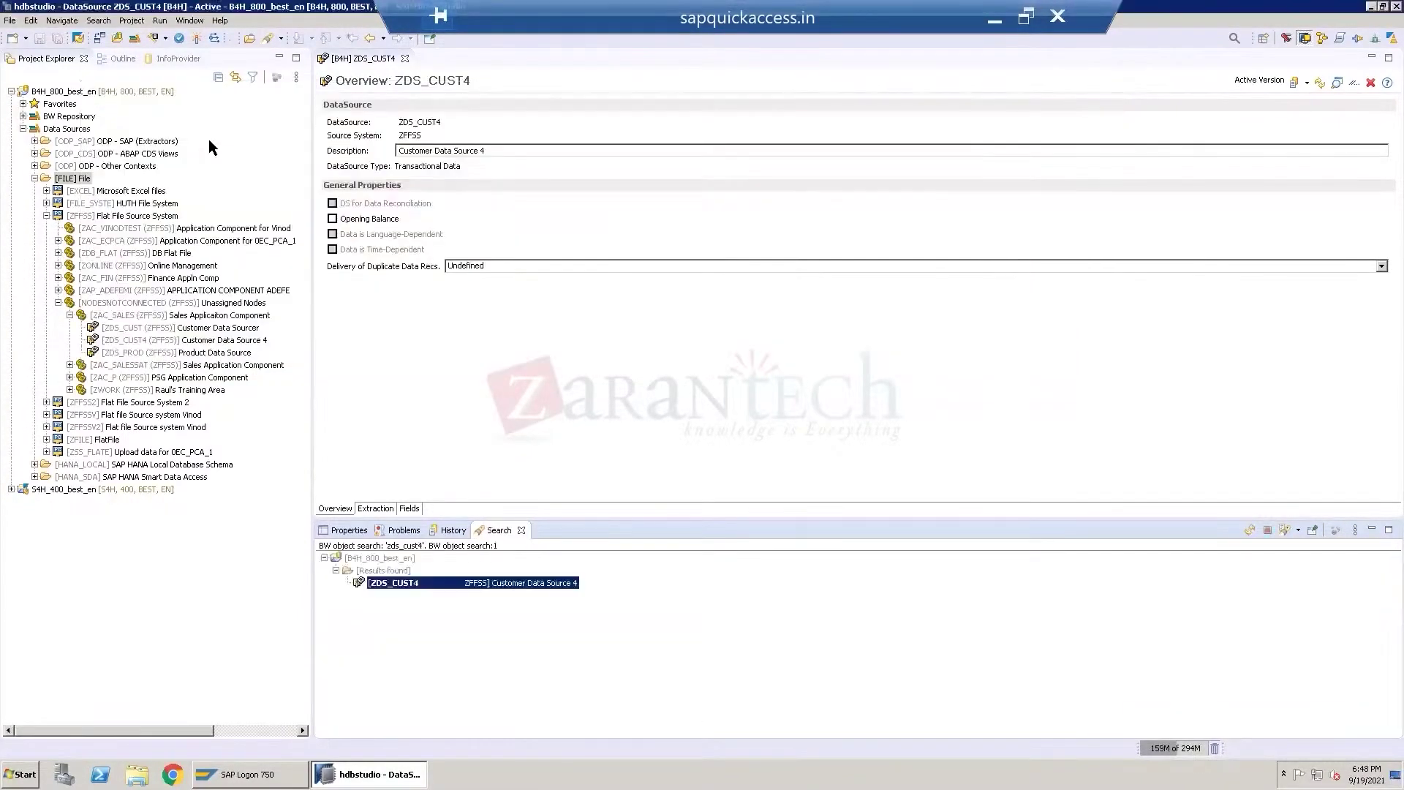
double_click(415, 585)
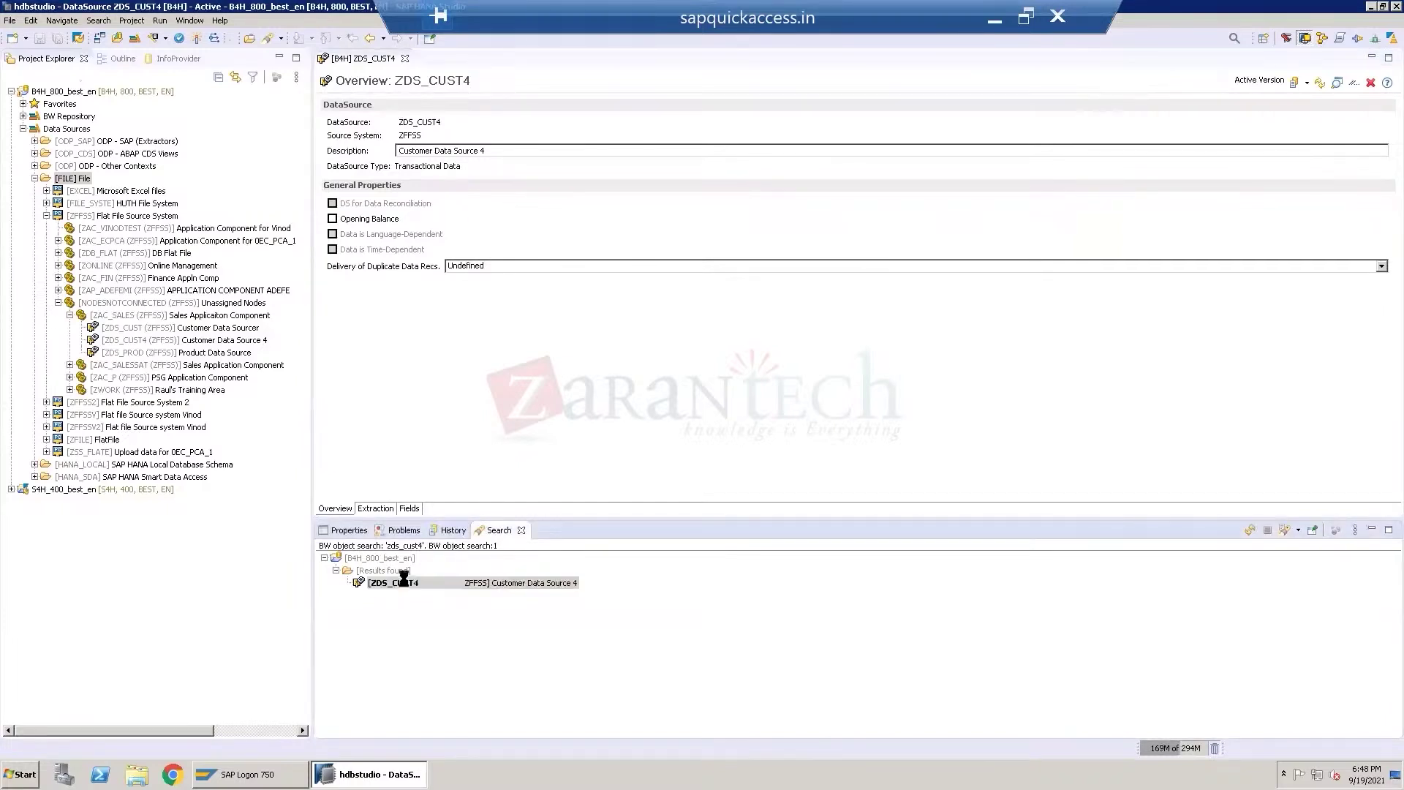
Close the ZDS_CUST4 editor and the search results, and run a fresh BW object search for "zds_cust4".
left_click(404, 59)
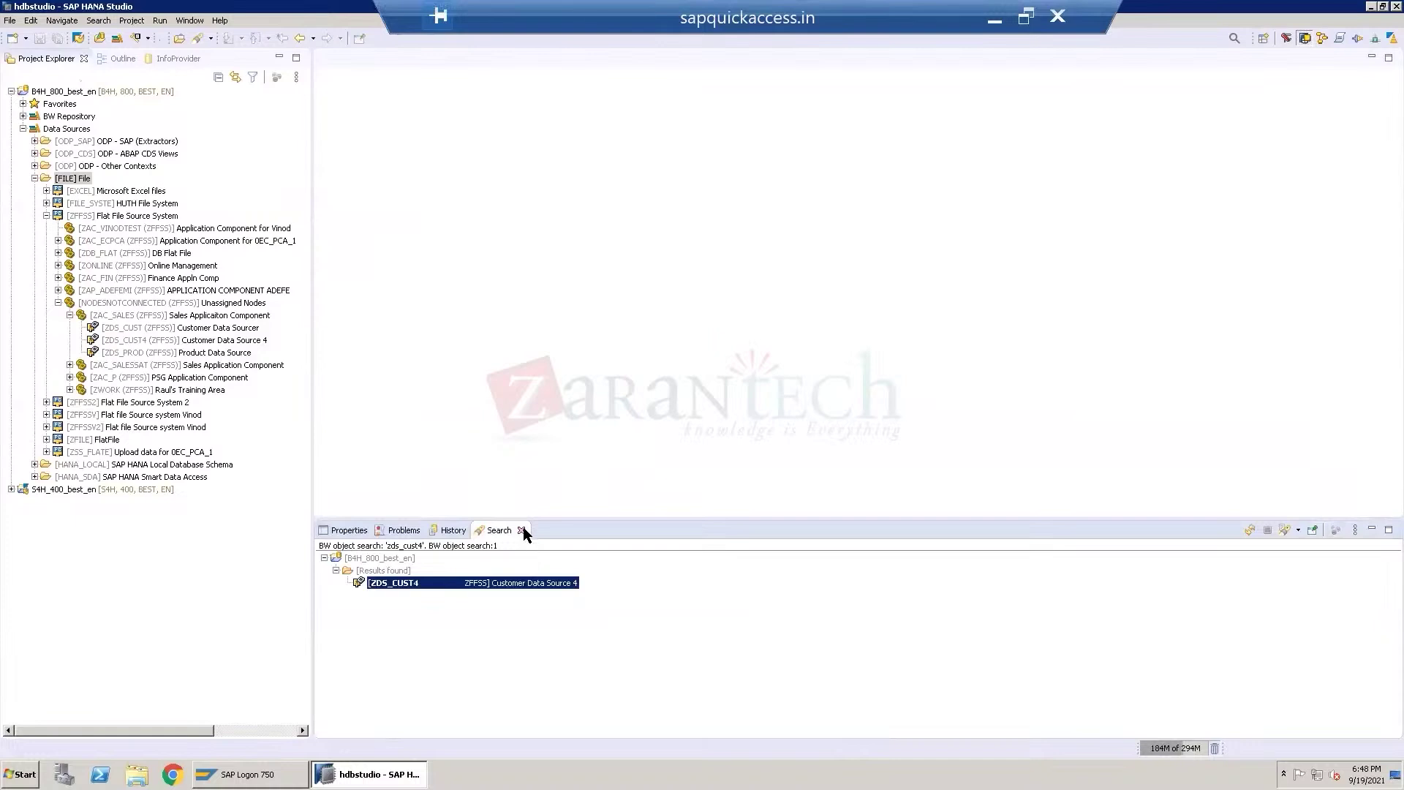
left_click(521, 529)
left_click(197, 39)
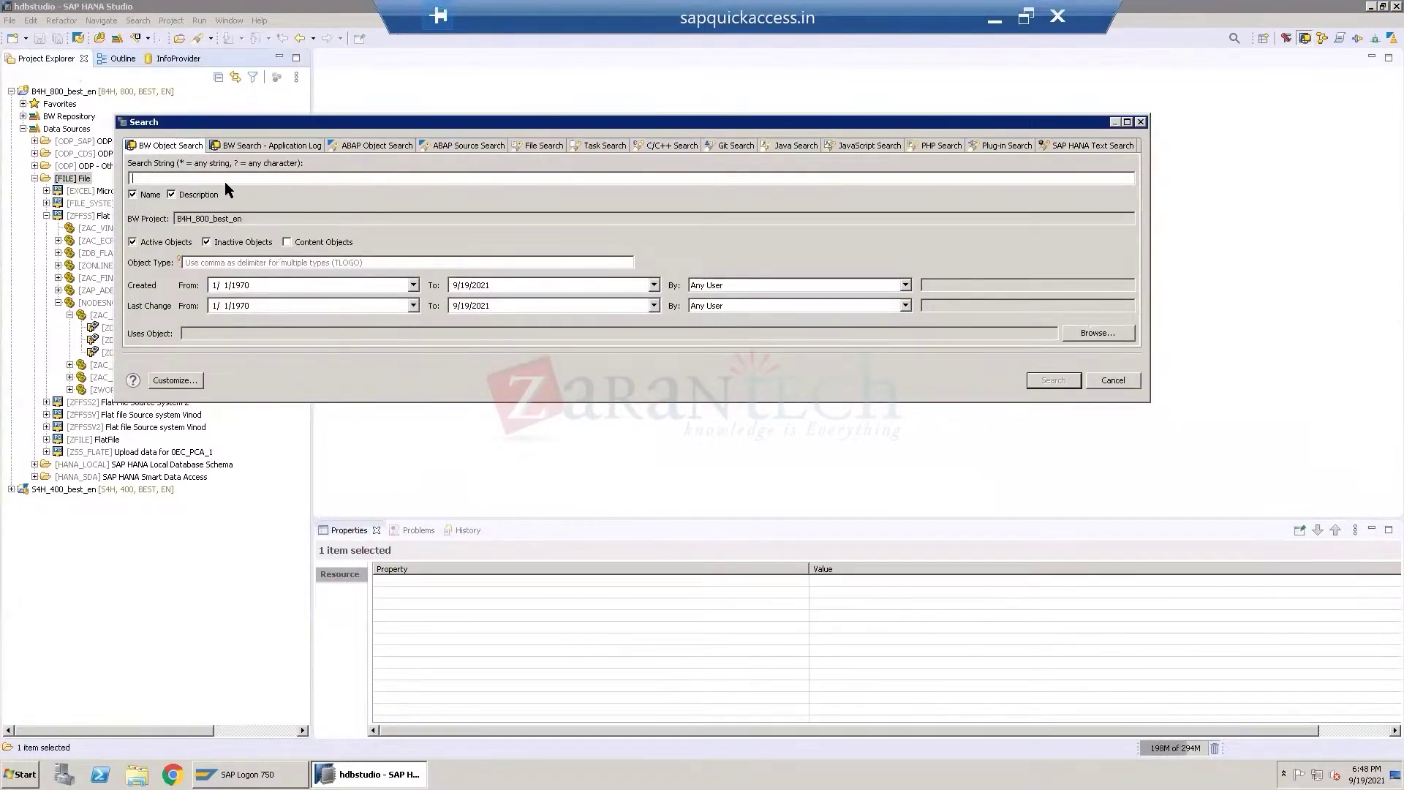
type("zds_cust4")
key("Return")
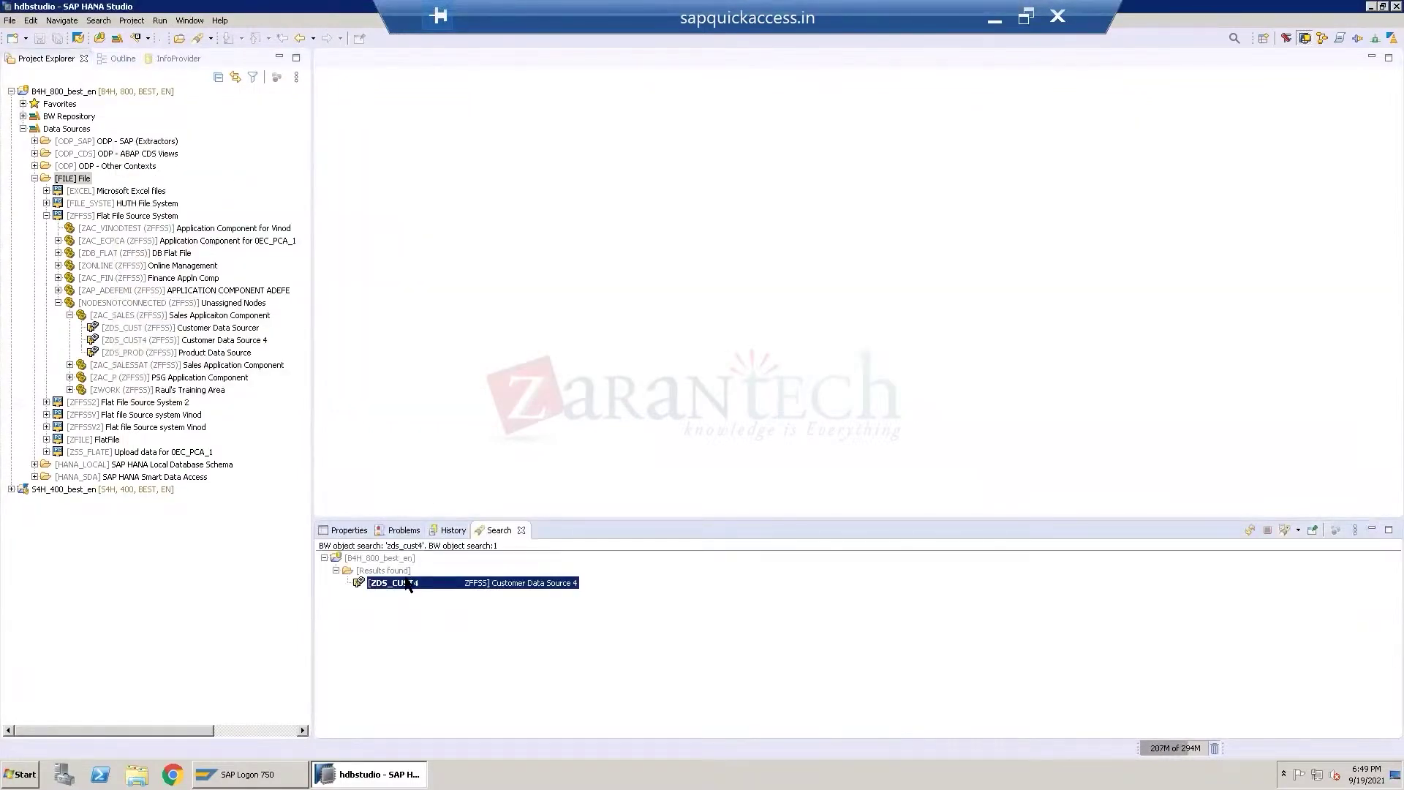
Open DataSource ZDS_CUST4 from the search result and review its extraction settings and field list.
double_click(409, 583)
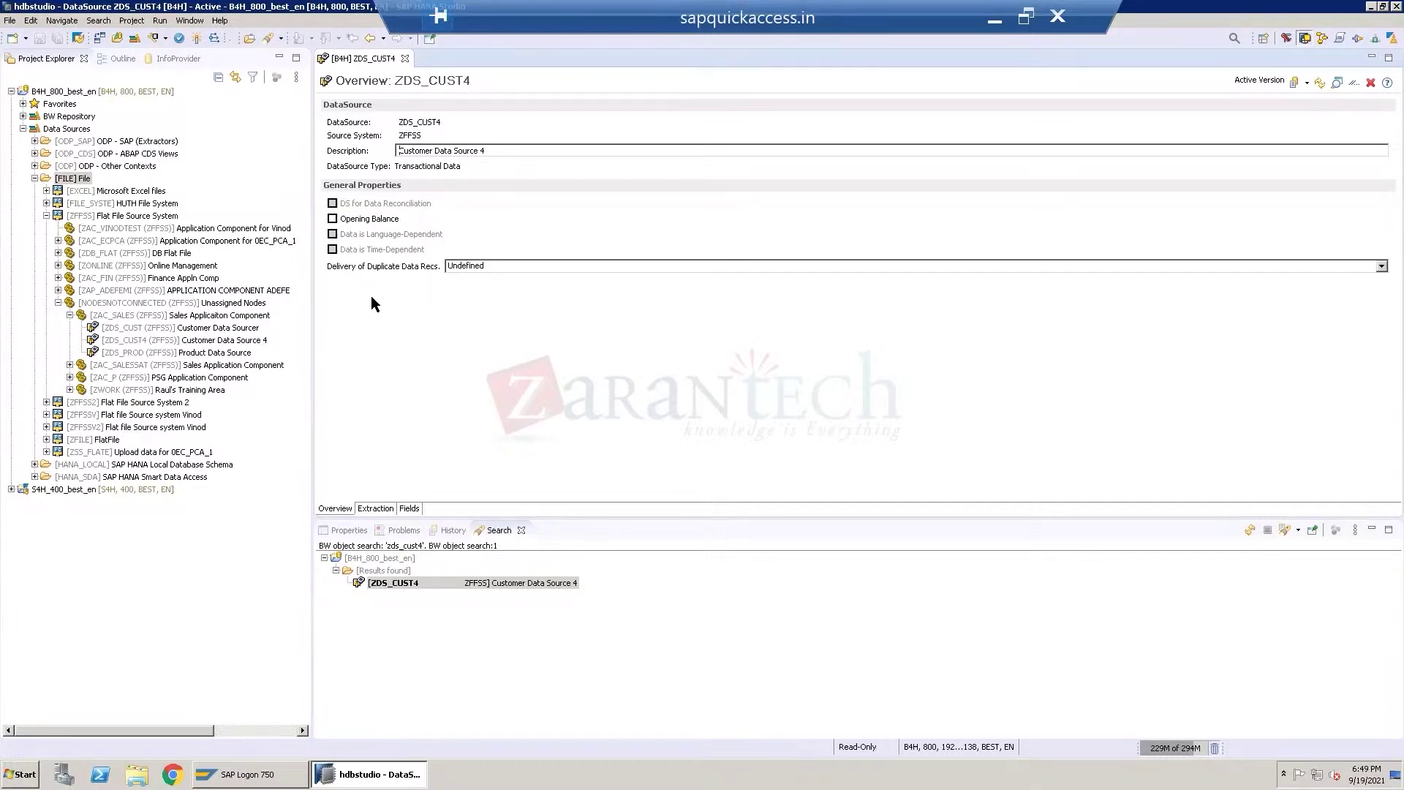
left_click(388, 504)
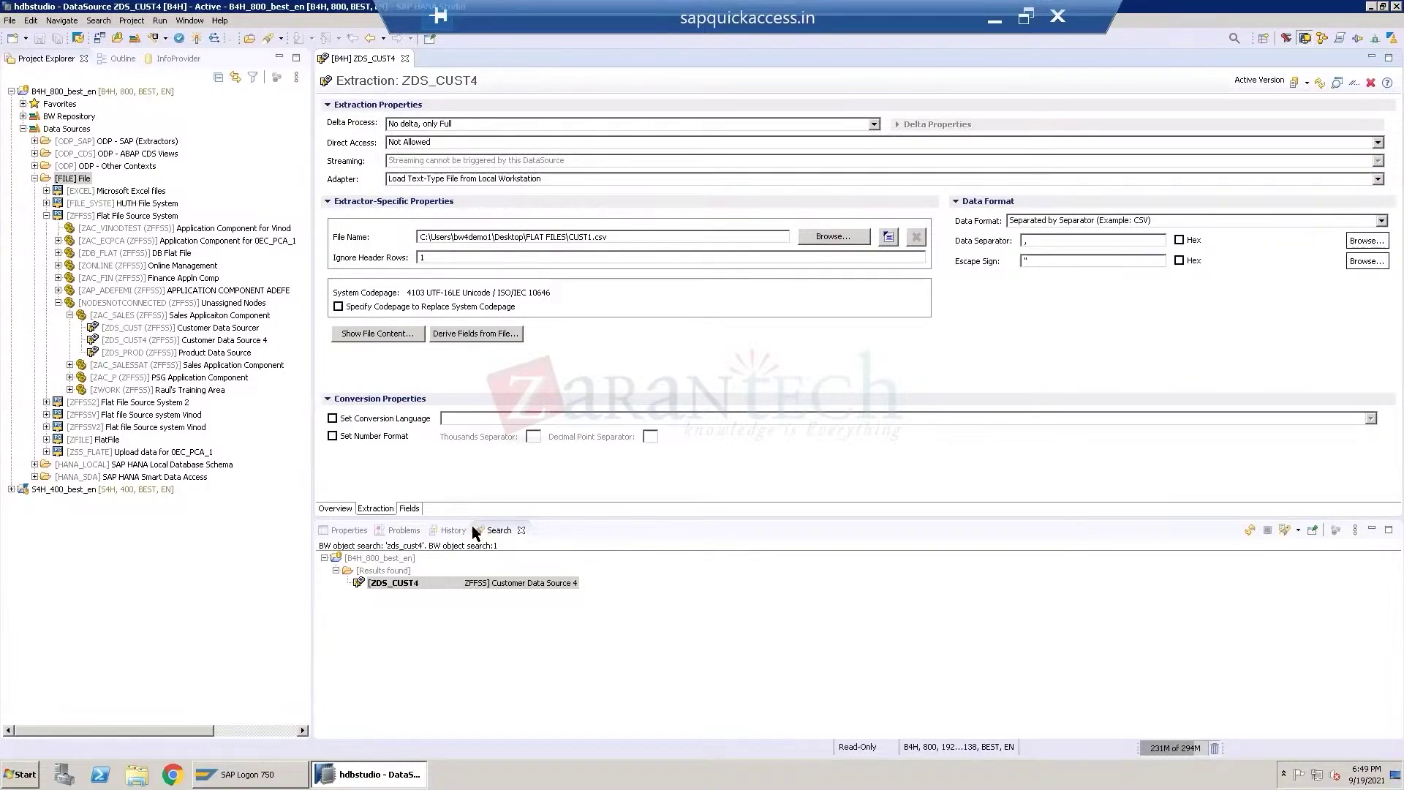
left_click(413, 507)
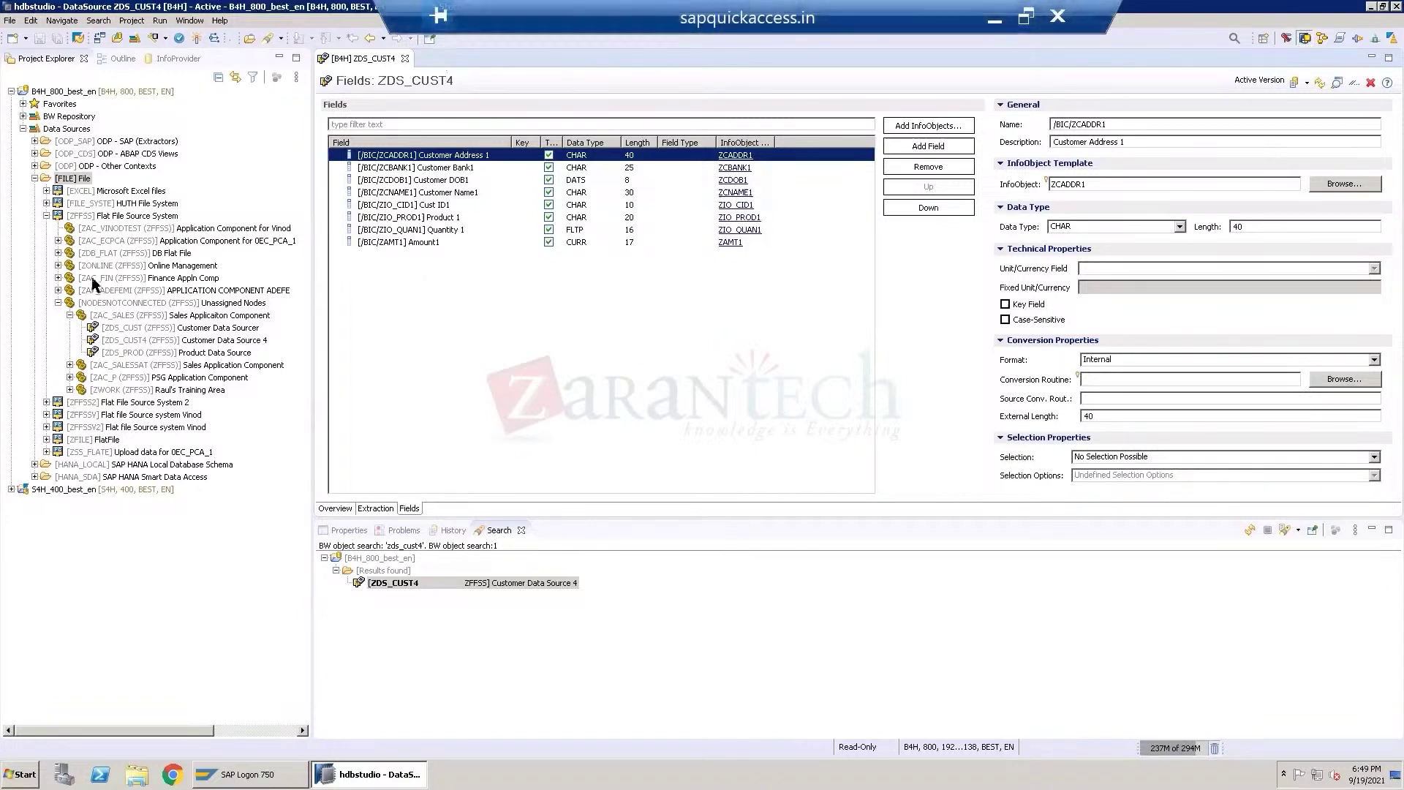
Collapse ZFFSS and expand the BW Repository through InfoArea ZIA_ZT2 to the first sub-InfoArea, which holds the customer ADSOs.
left_click(46, 215)
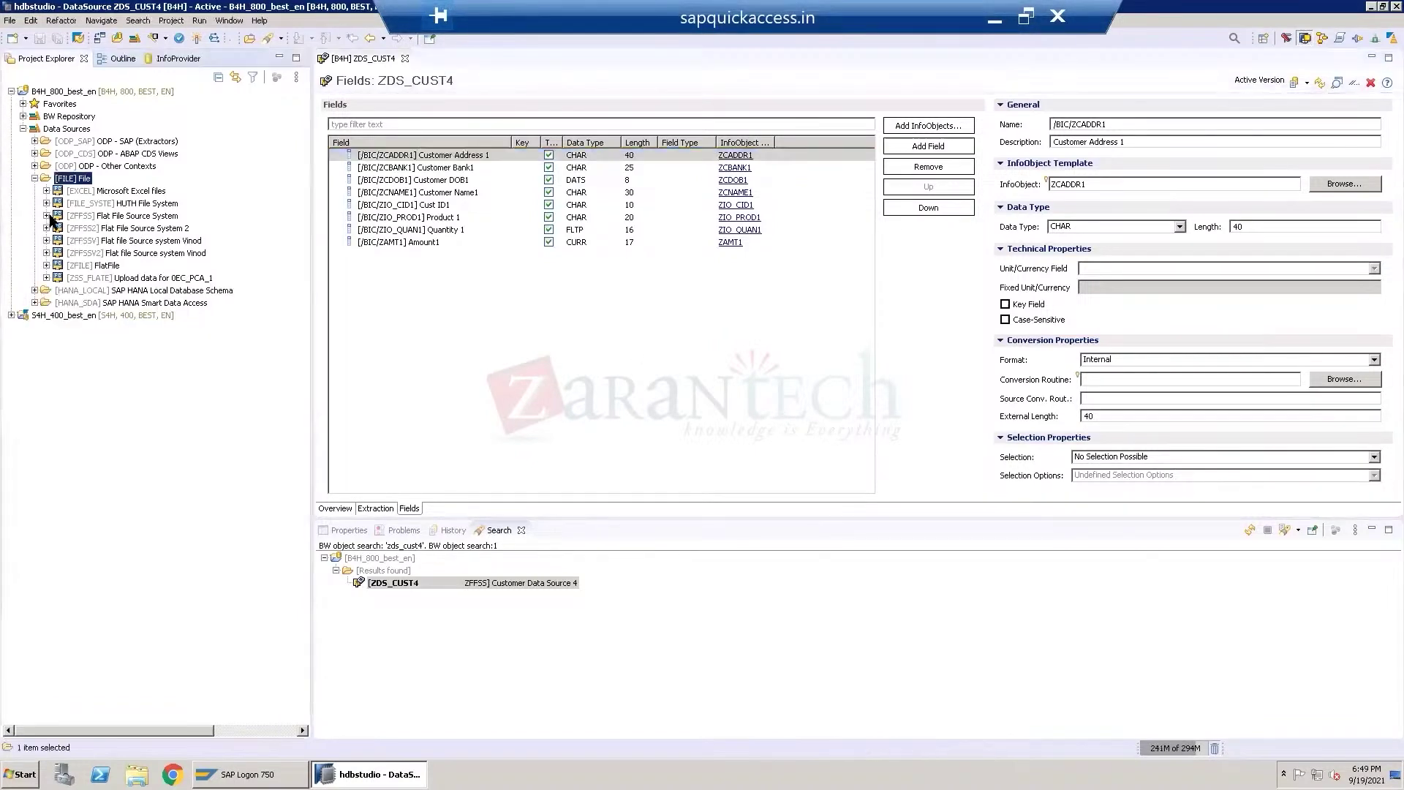
left_click(22, 116)
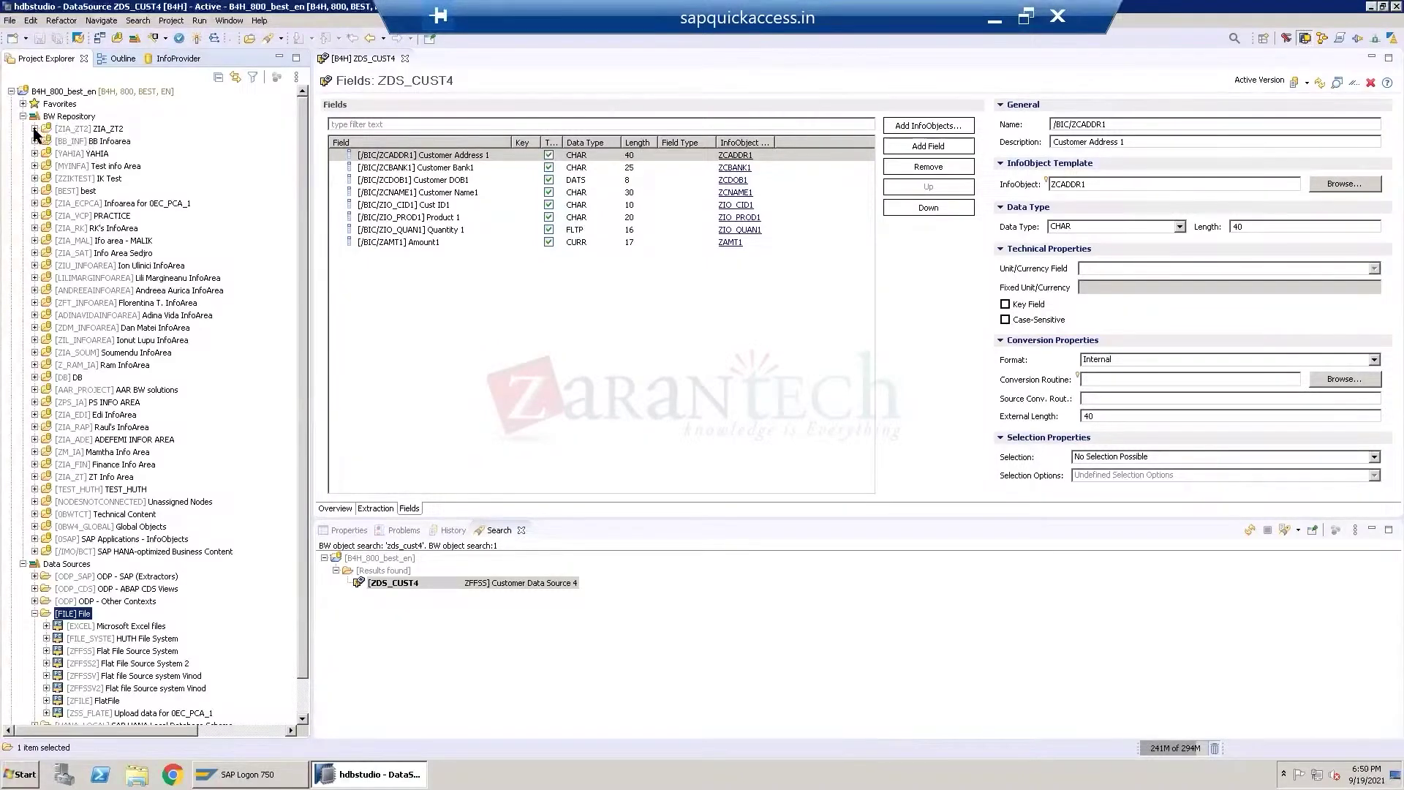
left_click(34, 129)
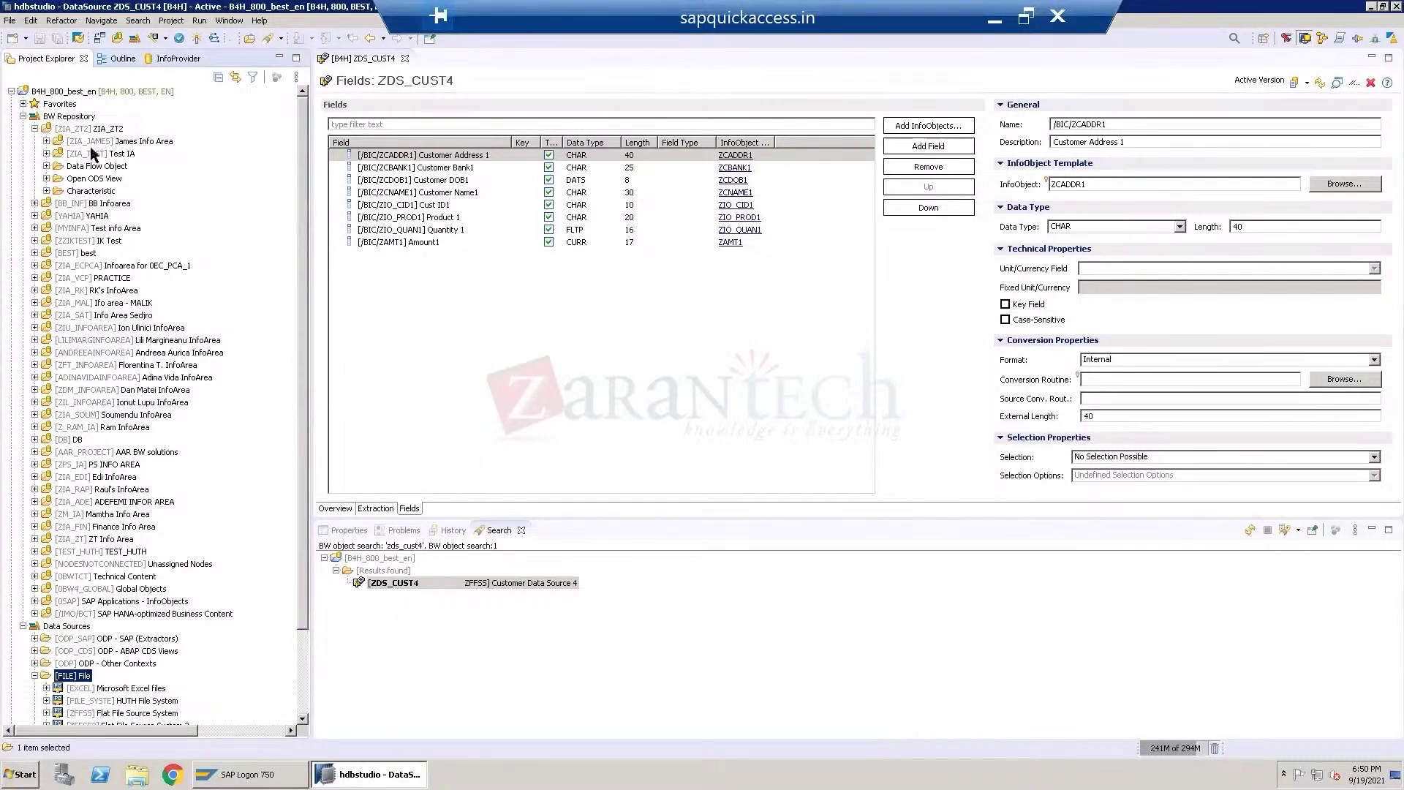
left_click(75, 139)
left_click(46, 141)
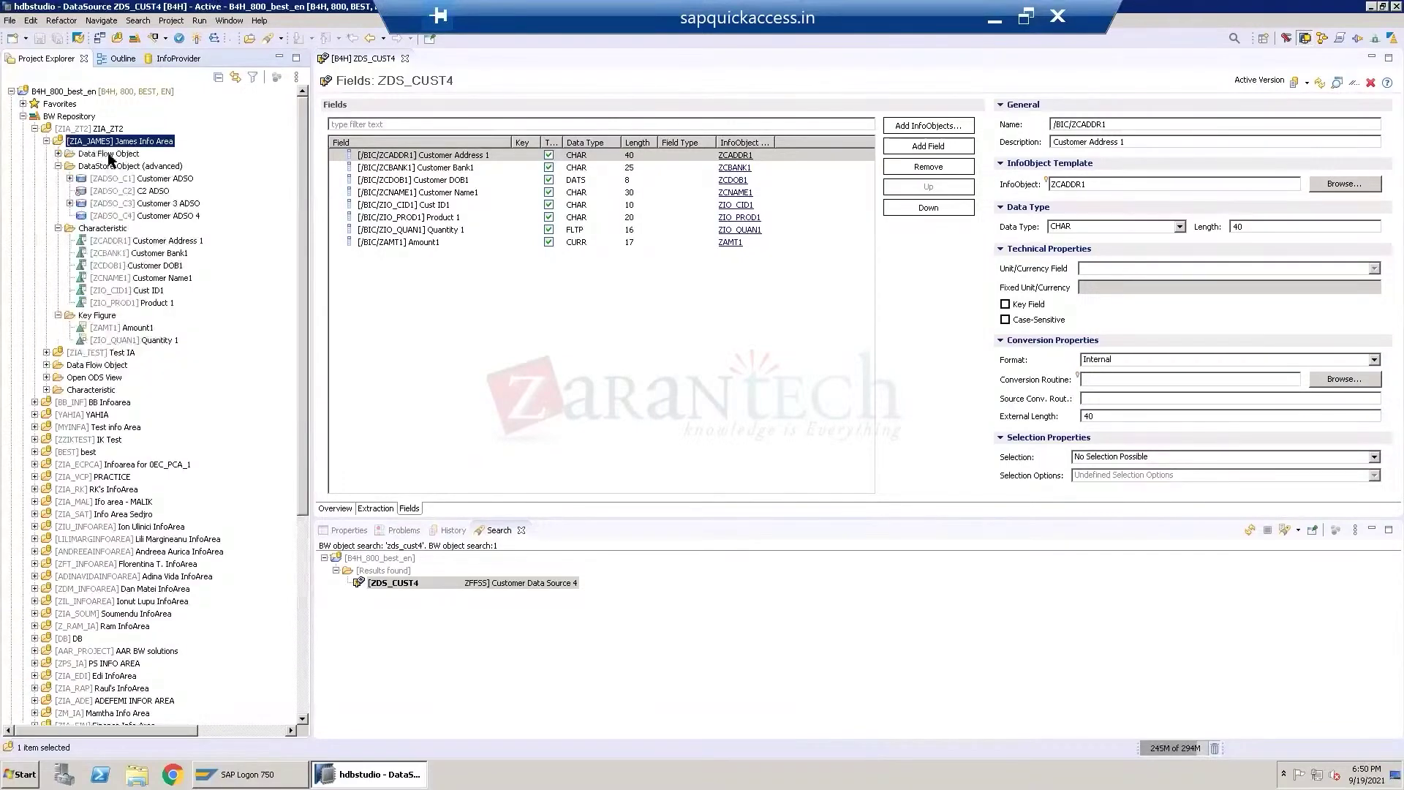
Open the ADSO ZADSO_C4 from the InfoArea's DataStore Object (advanced) folder to view its general settings.
left_click(137, 181)
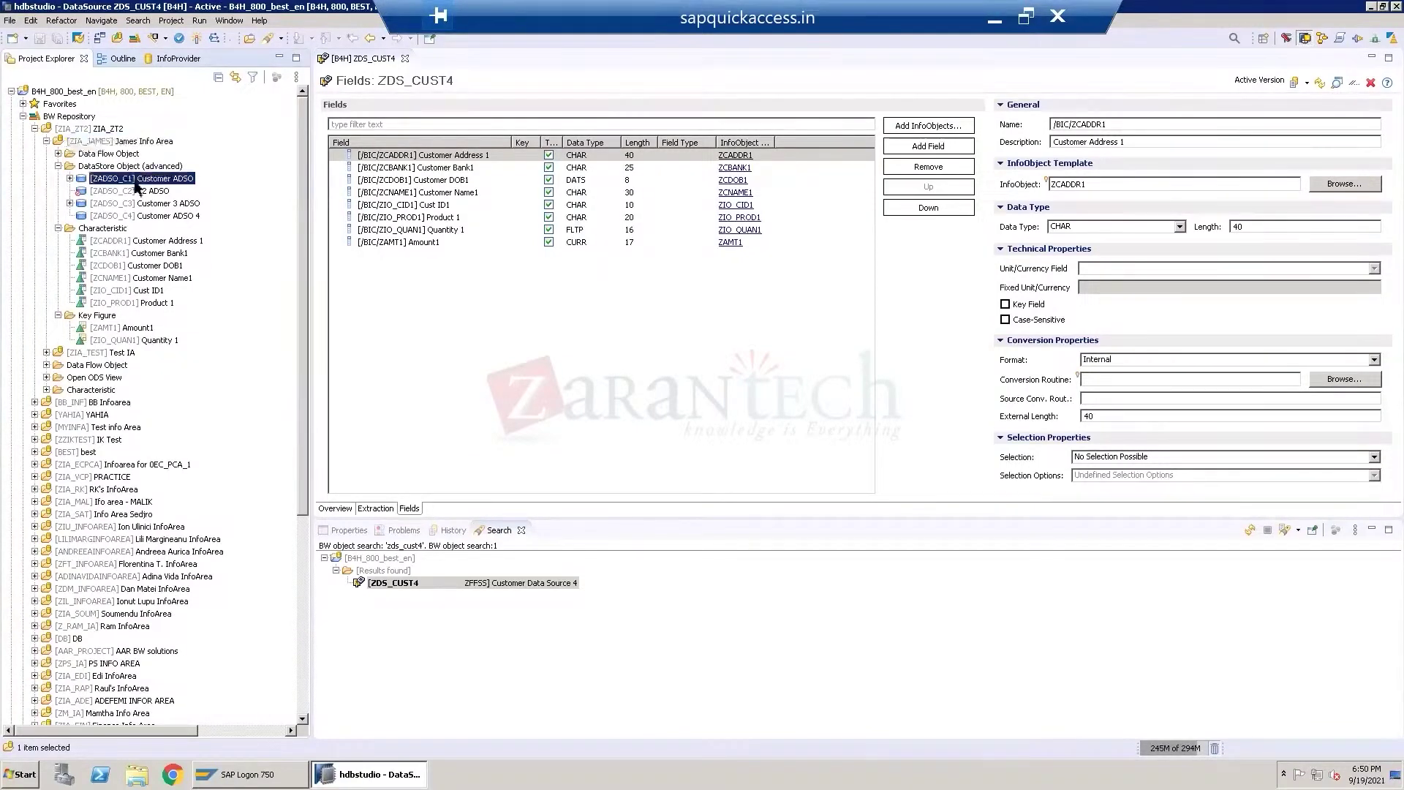
left_click(122, 216)
double_click(121, 216)
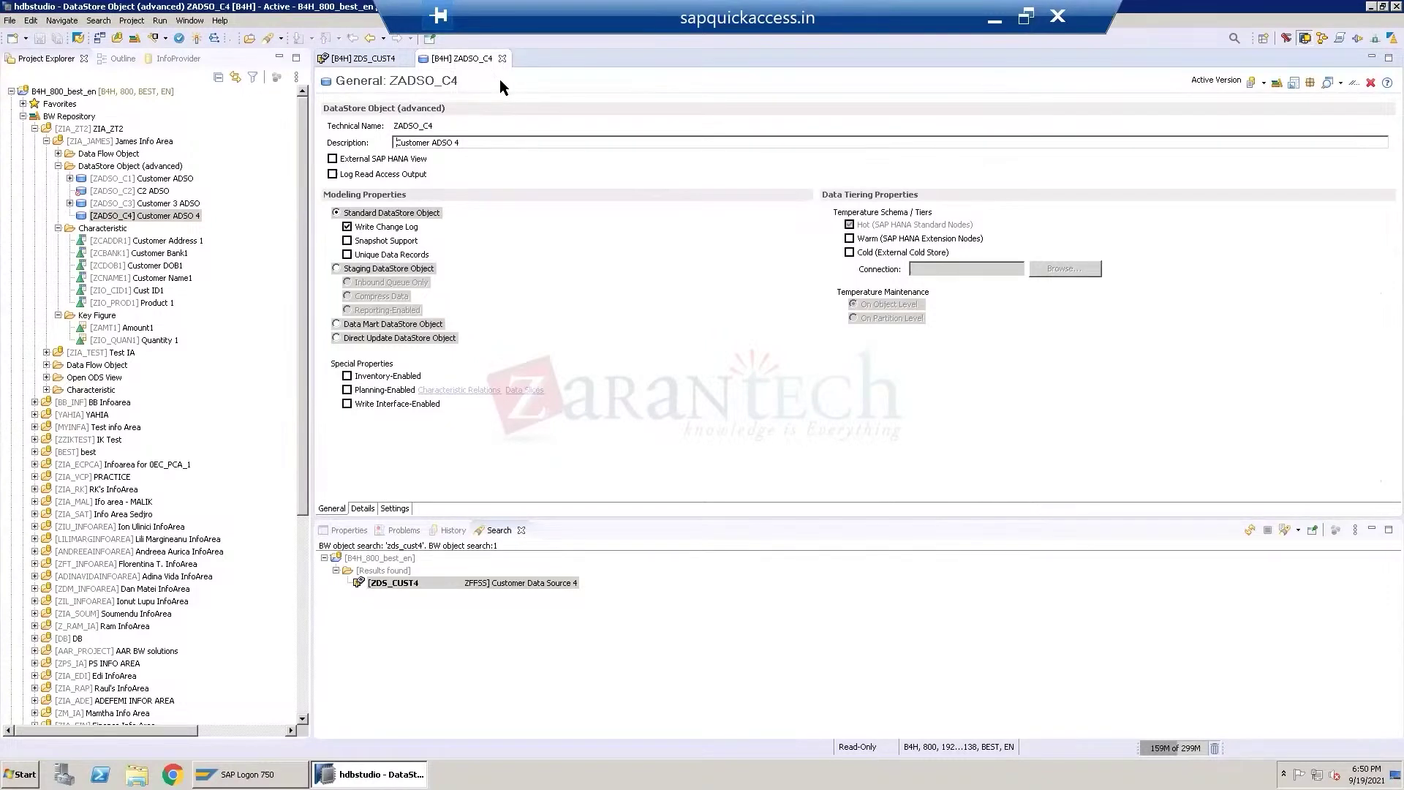
Start a new transformation with ZADSO_C4 as target and DataSource as the source object type.
right_click(171, 220)
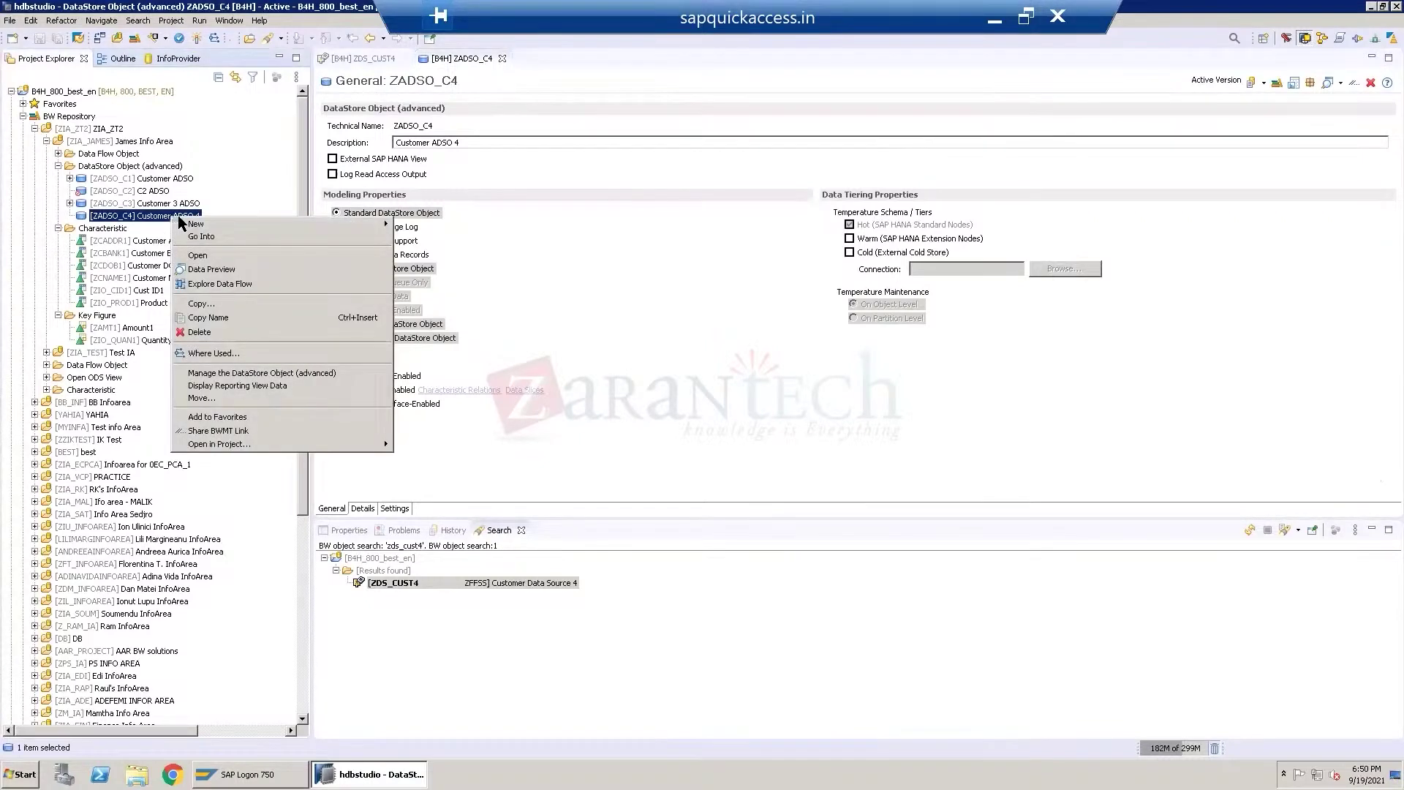
mouse_move(222, 225)
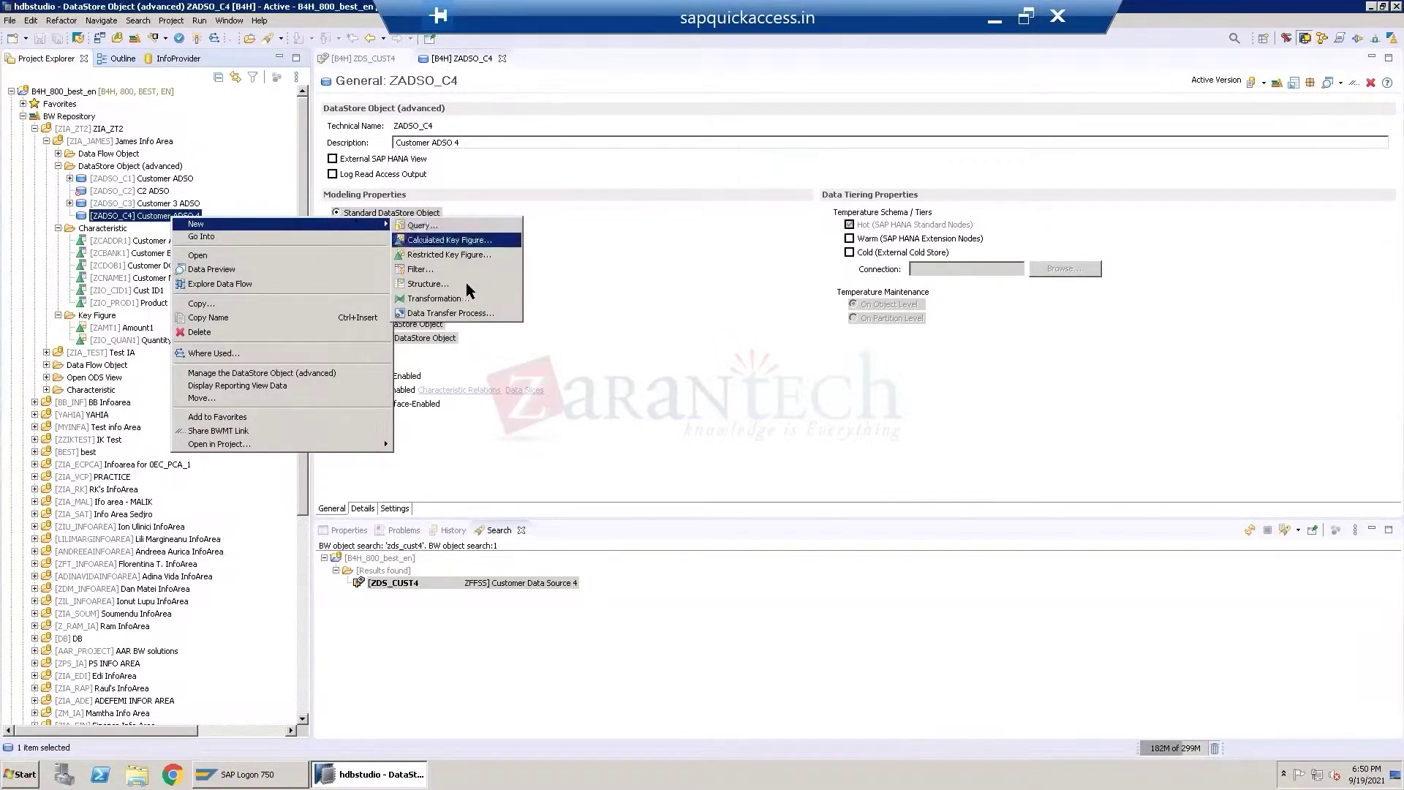
left_click(435, 298)
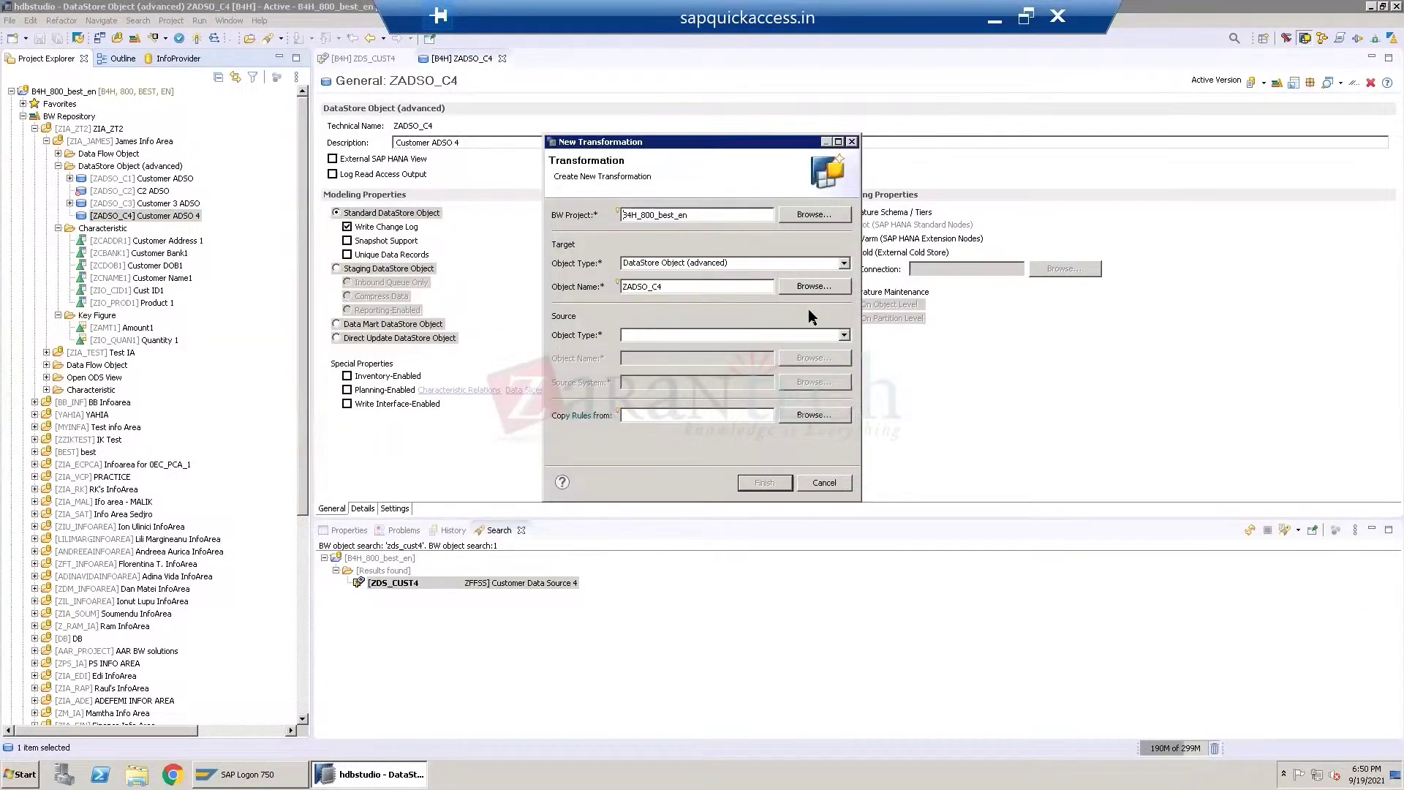
left_click(845, 336)
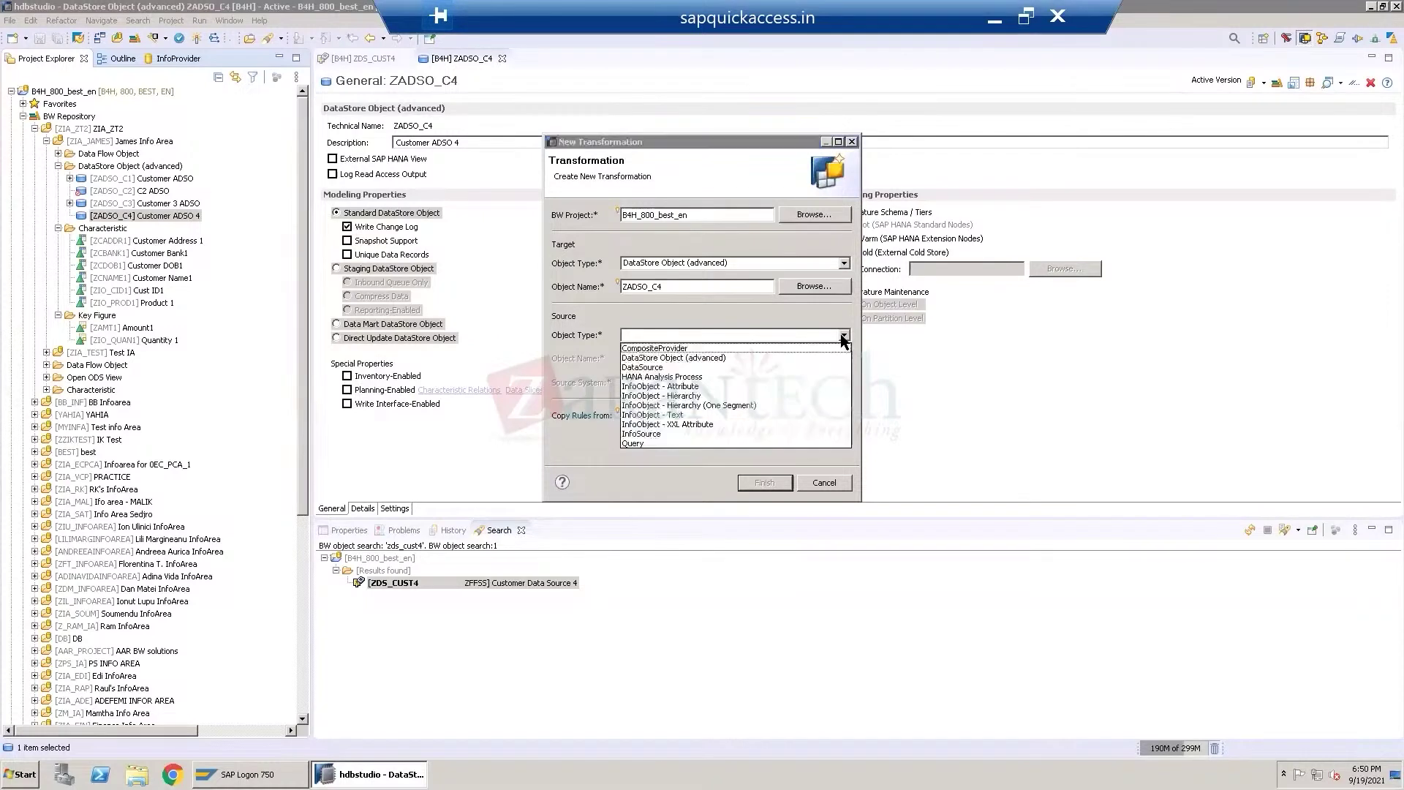
left_click(651, 366)
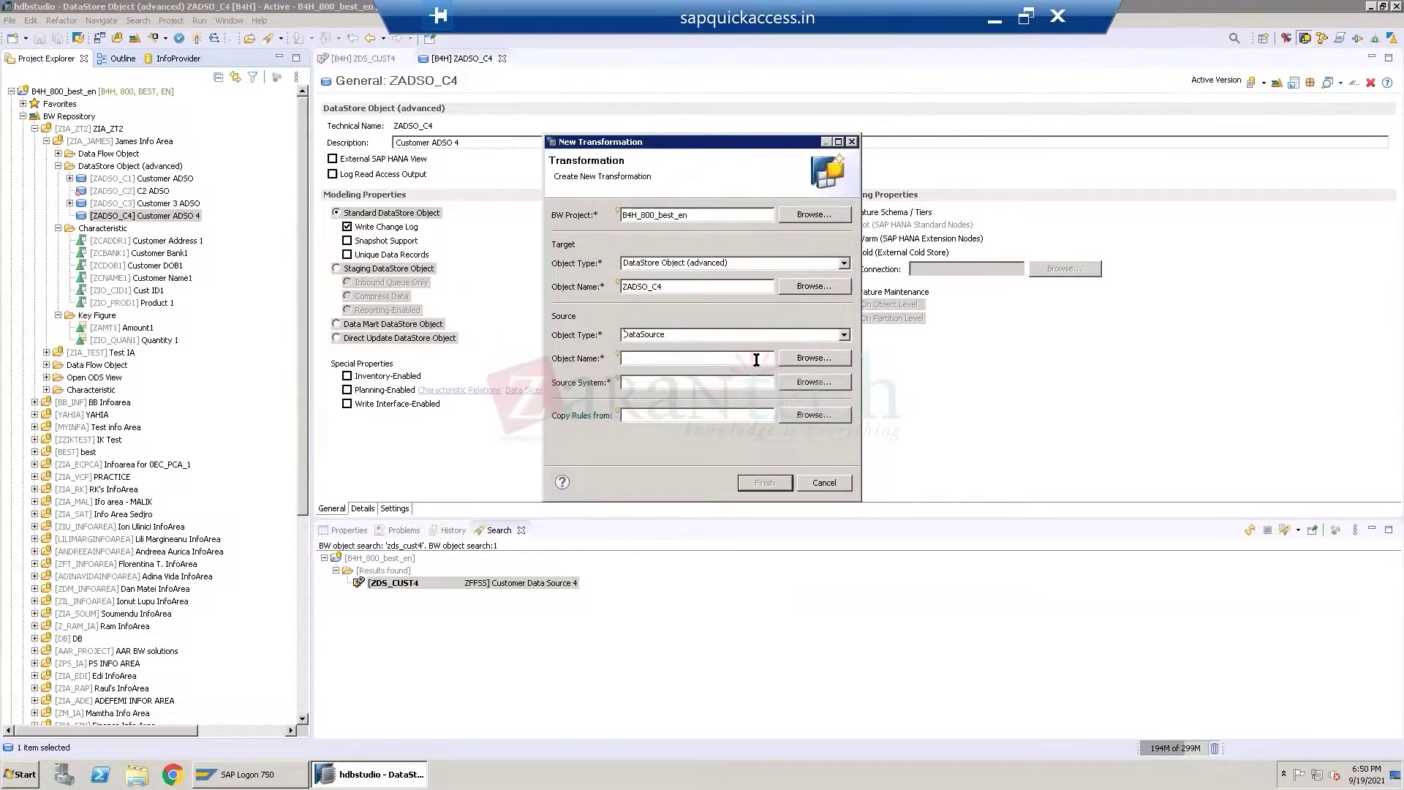
Choose FILE_SYSTE as the source system of the new transformation.
left_click(757, 382)
left_click(811, 382)
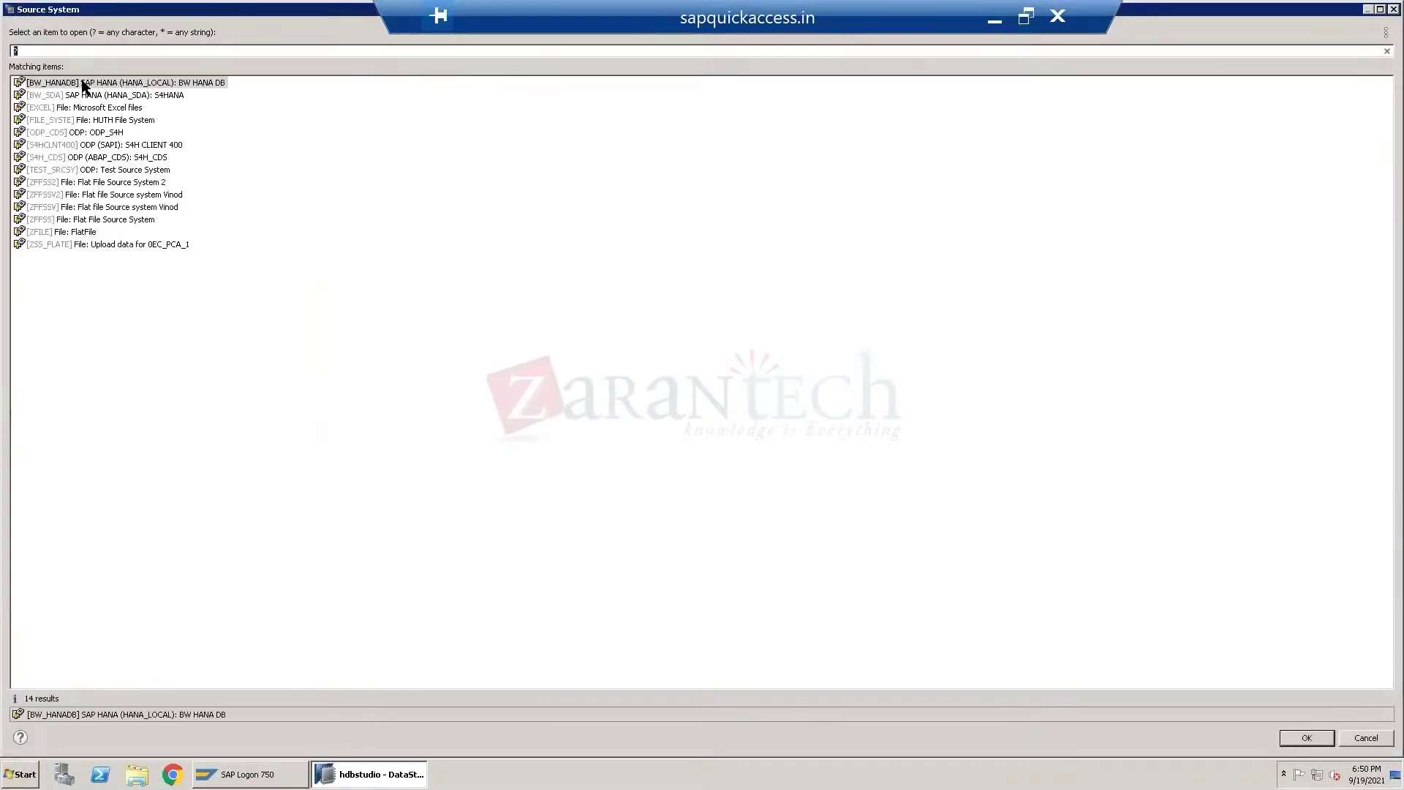
double_click(67, 120)
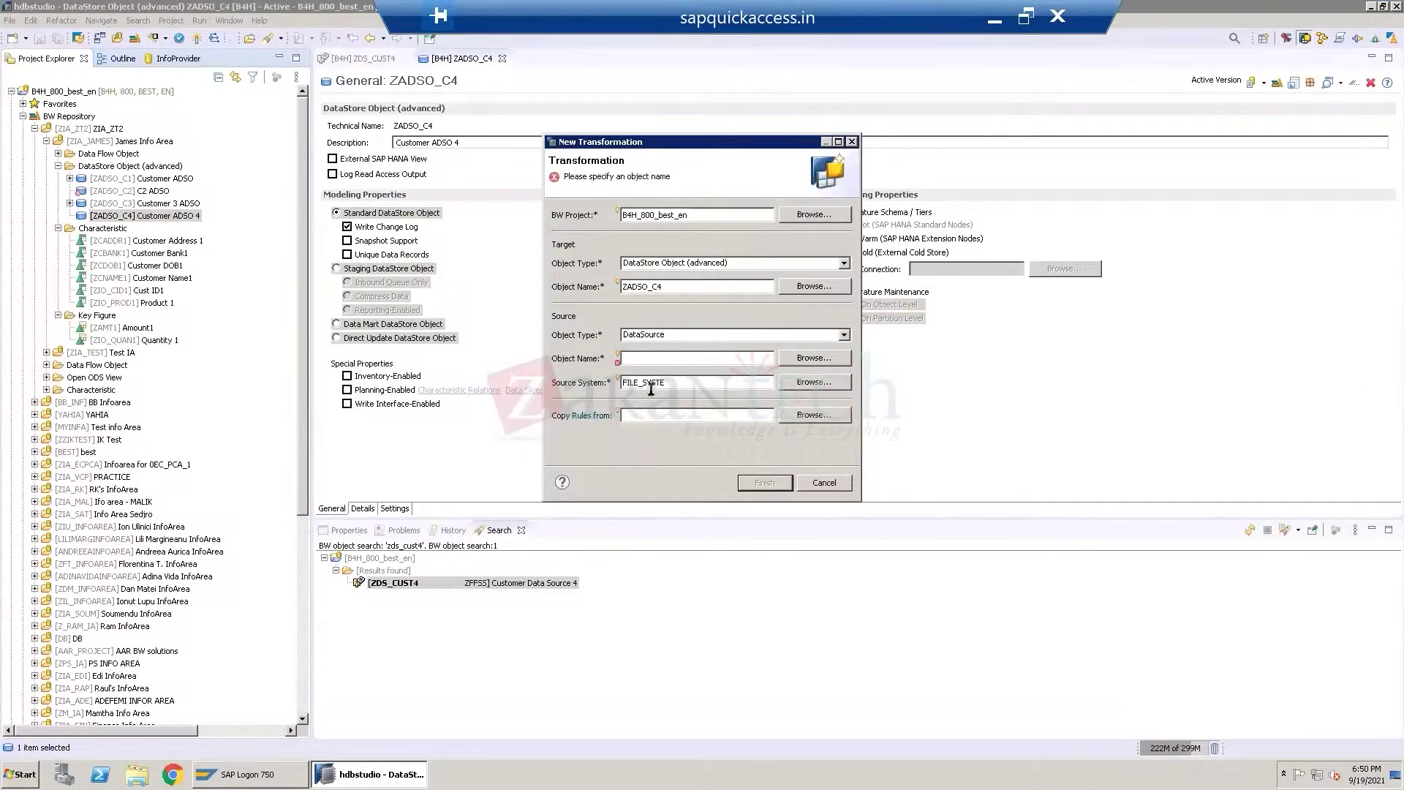
Set the transformation's source system to ZFFSS, clearing the filter of the source system selection to list all systems.
left_click(831, 382)
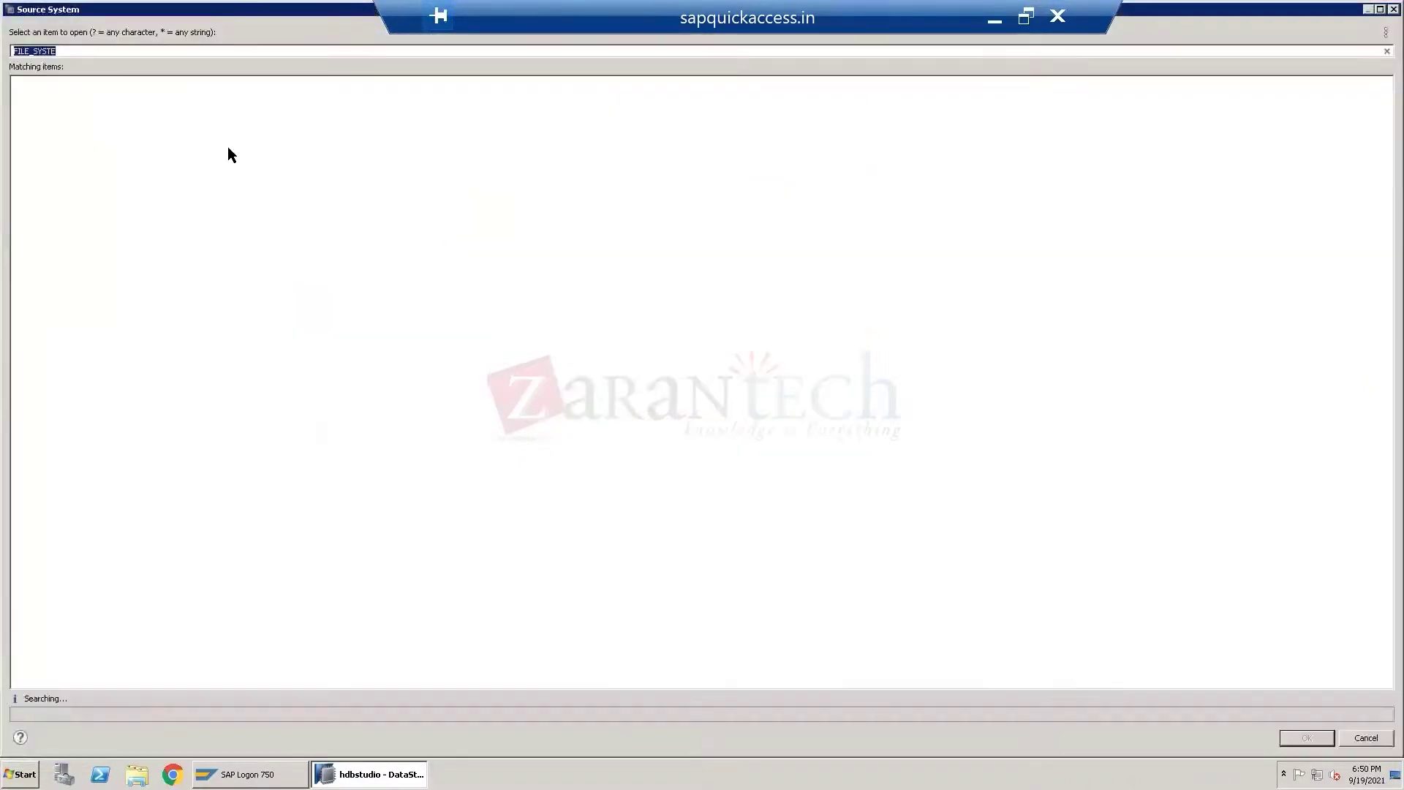
left_click(119, 52)
key("BackSpace")
key("BackSpace")
key("BackSpace")
key("BackSpace")
key("BackSpace")
key("BackSpace")
key("BackSpace")
key("BackSpace")
key("BackSpace")
key("BackSpace")
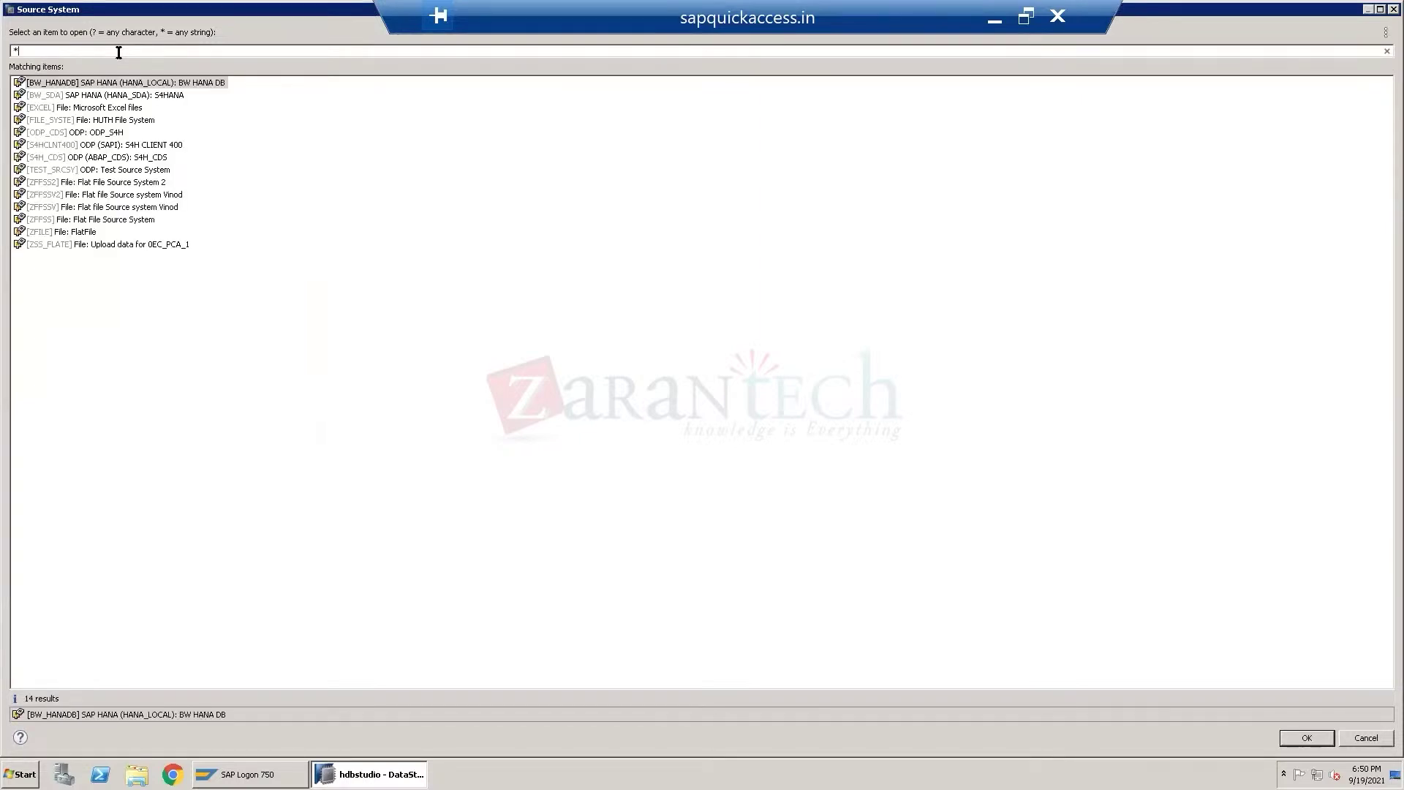
double_click(46, 219)
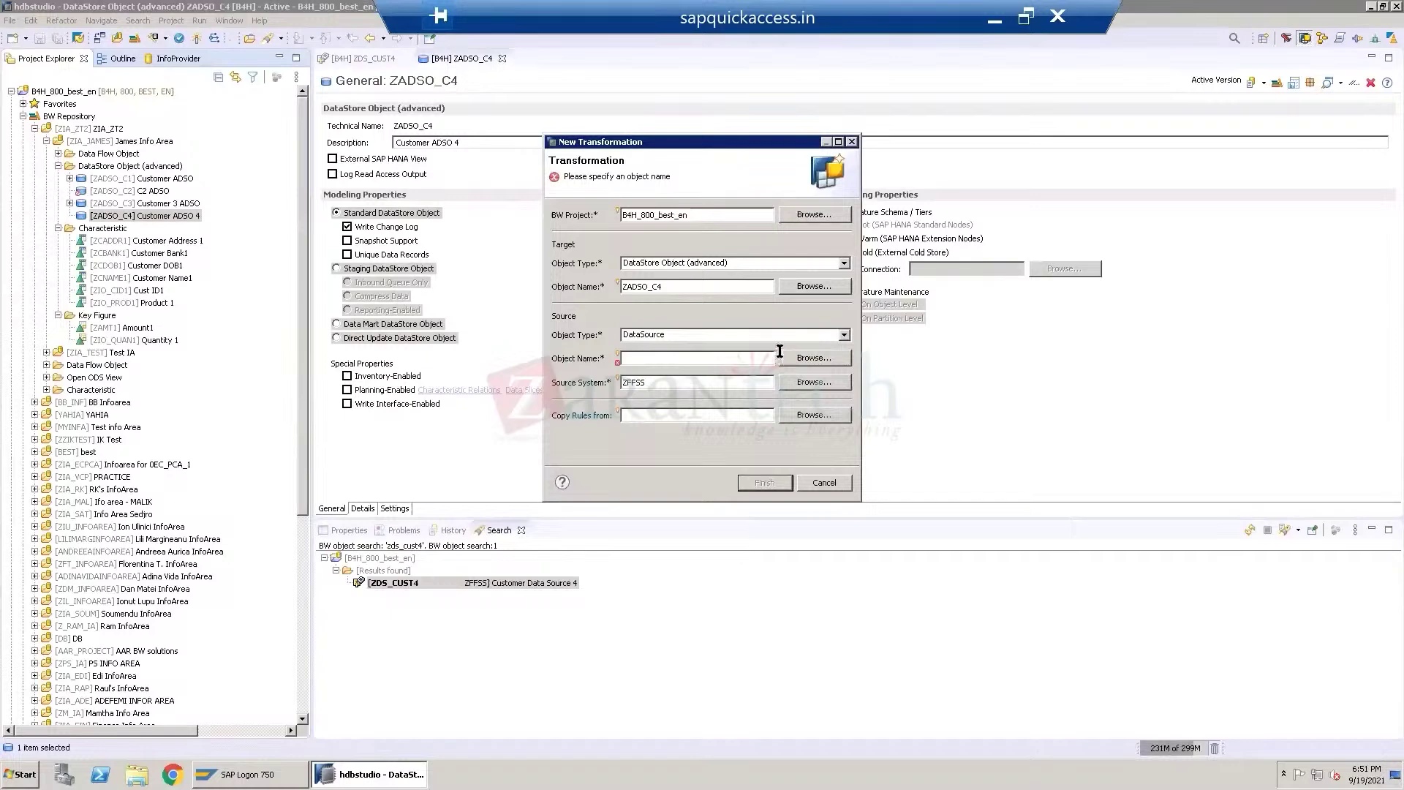
Select DataSource ZDS_CUST4 as the source object and create the transformation.
left_click(805, 358)
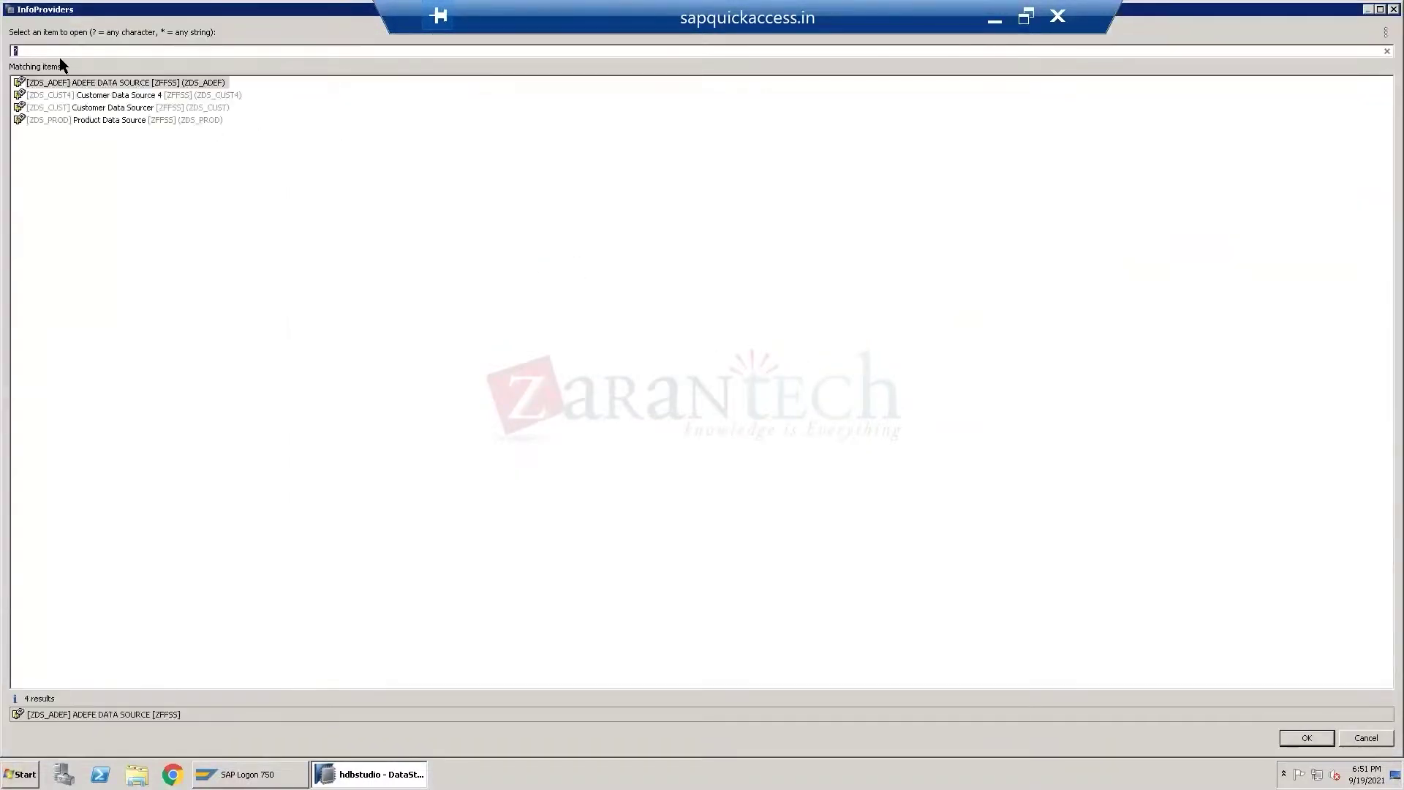
double_click(64, 92)
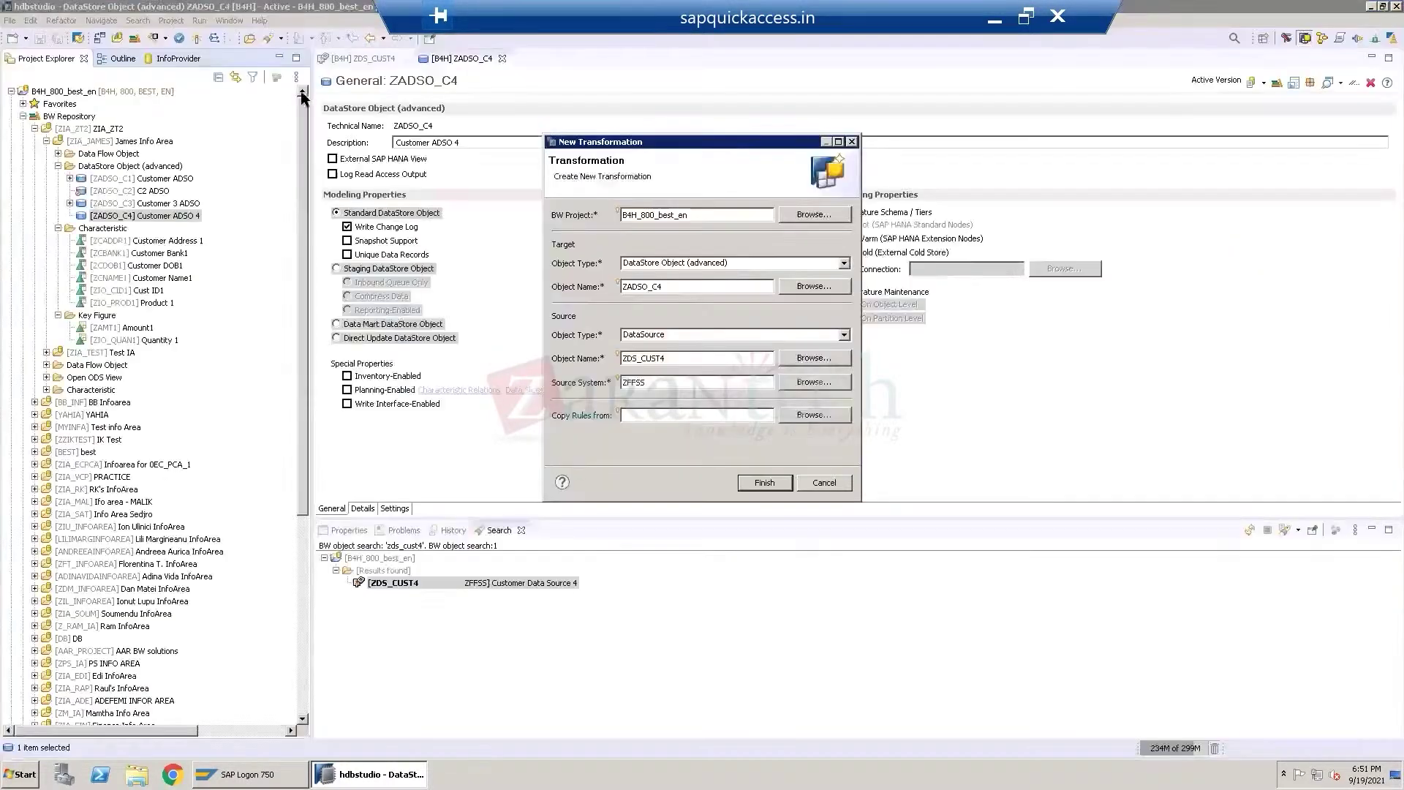
left_click(770, 484)
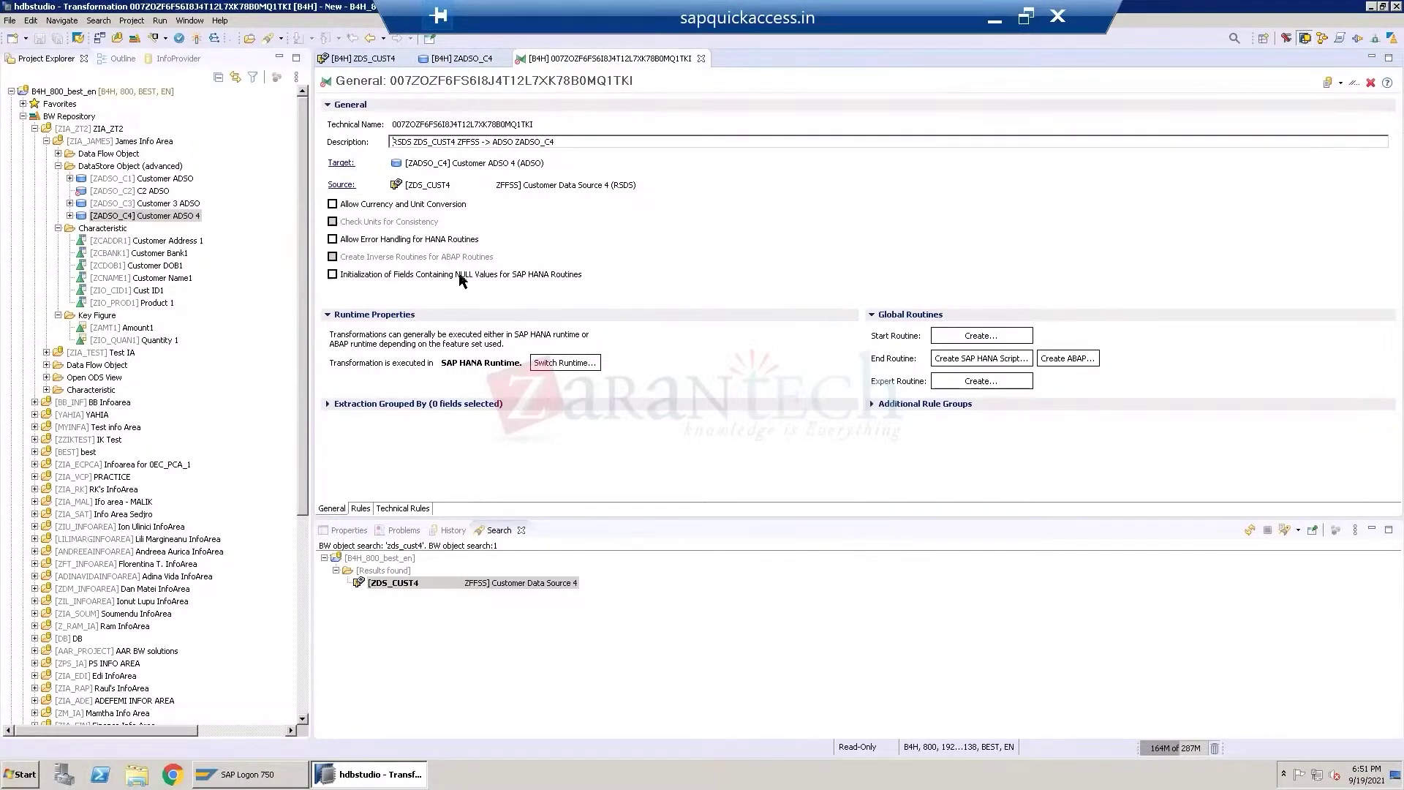
Review the field mapping rules and technical rules between ZDS_CUST4 and ZADSO_C4, and activate the transformation.
left_click(361, 508)
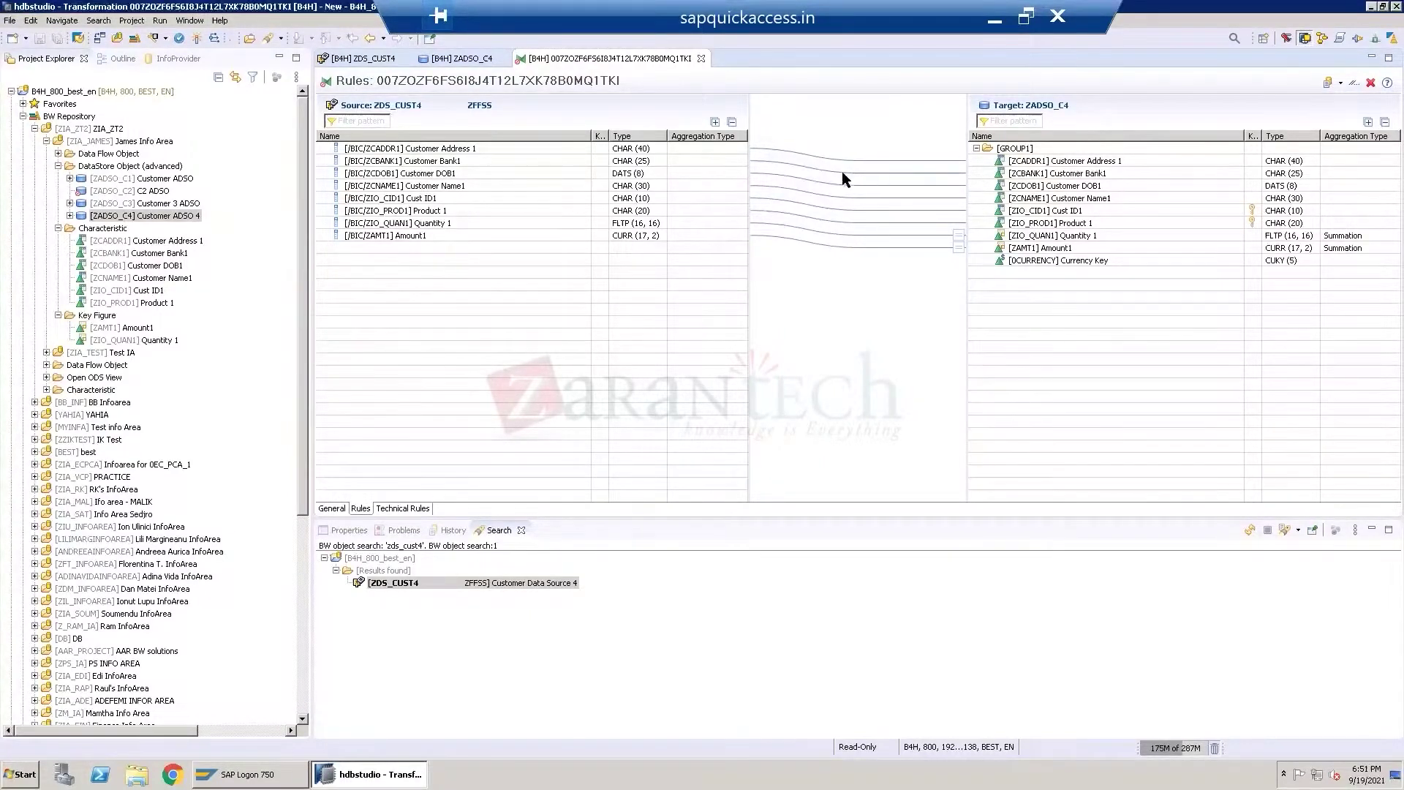
left_click(867, 160)
left_click(493, 477)
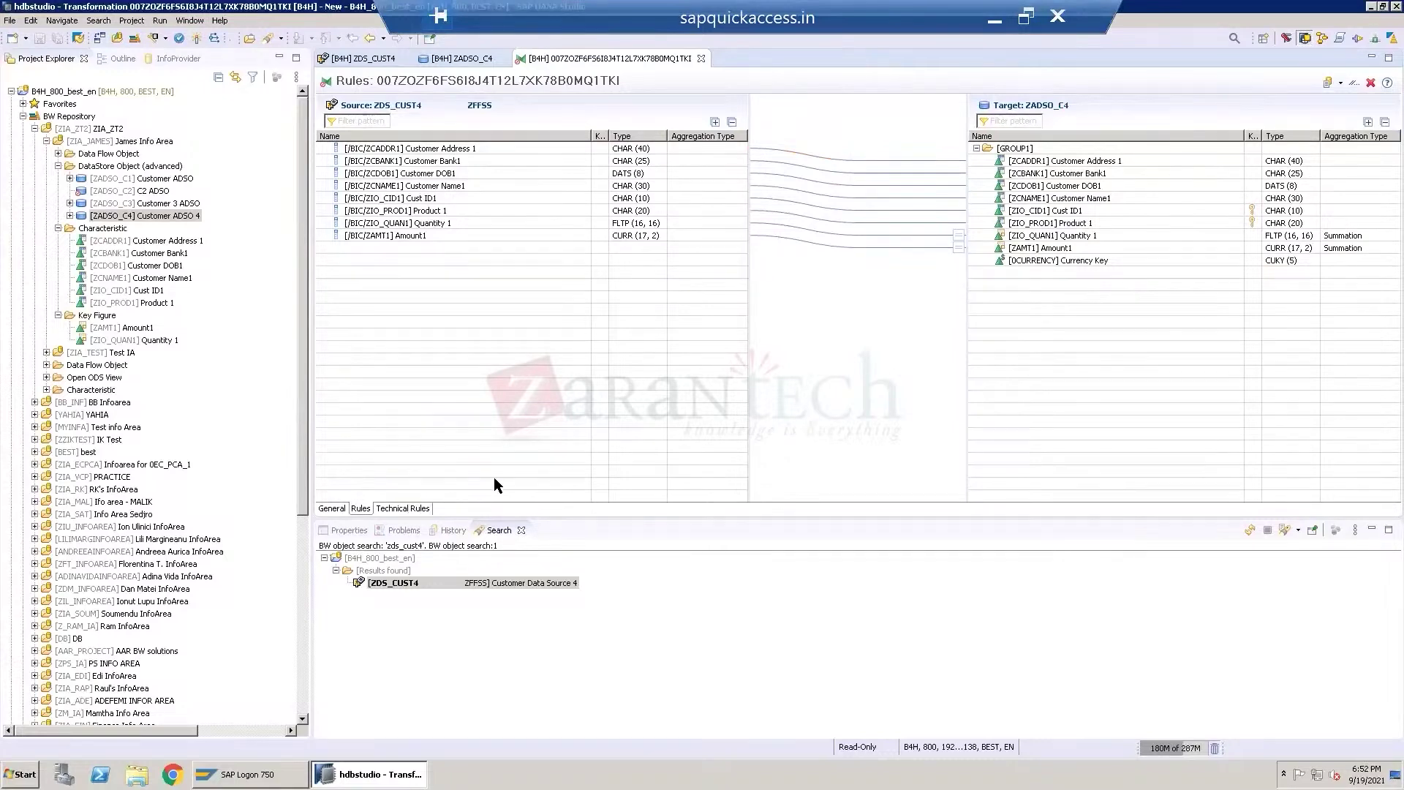
left_click(415, 508)
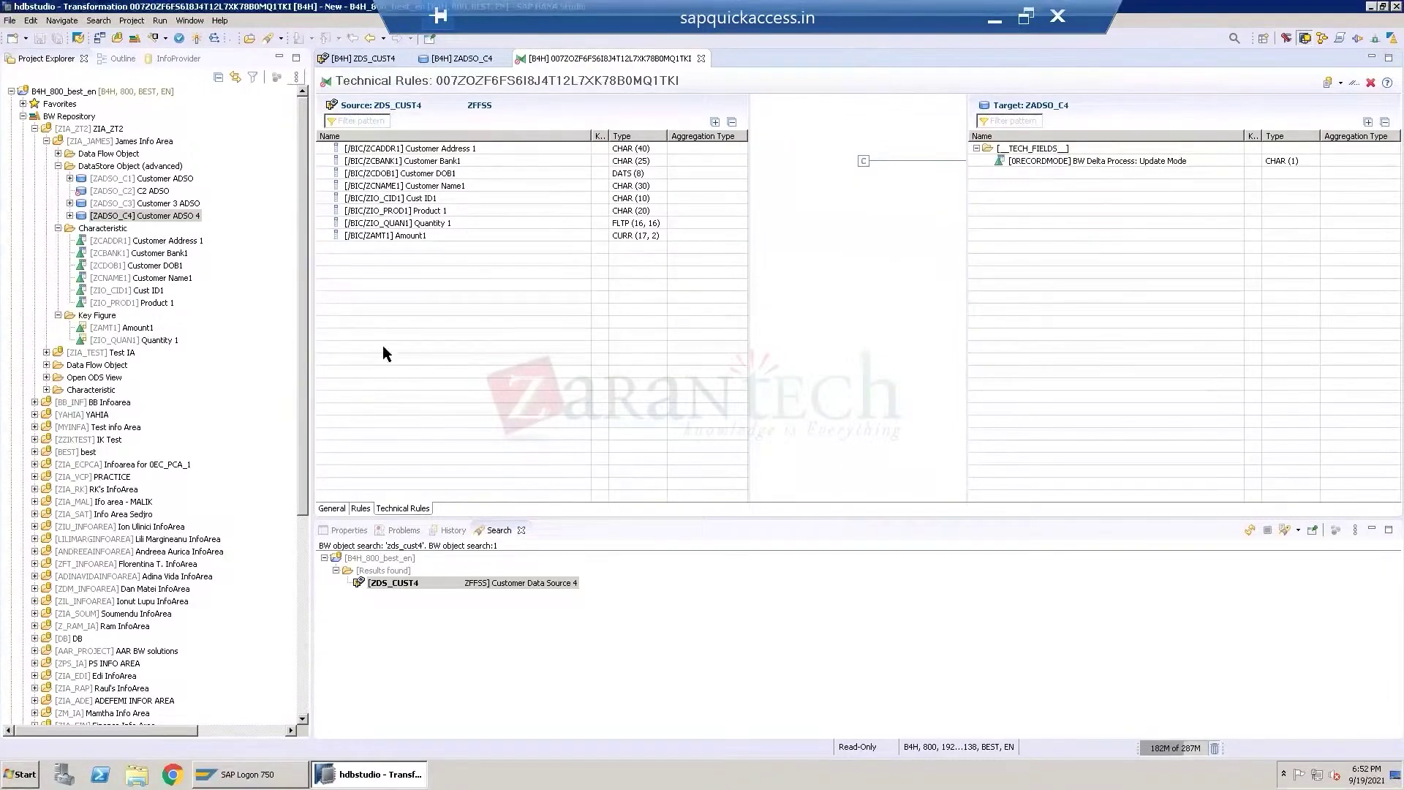
left_click(195, 38)
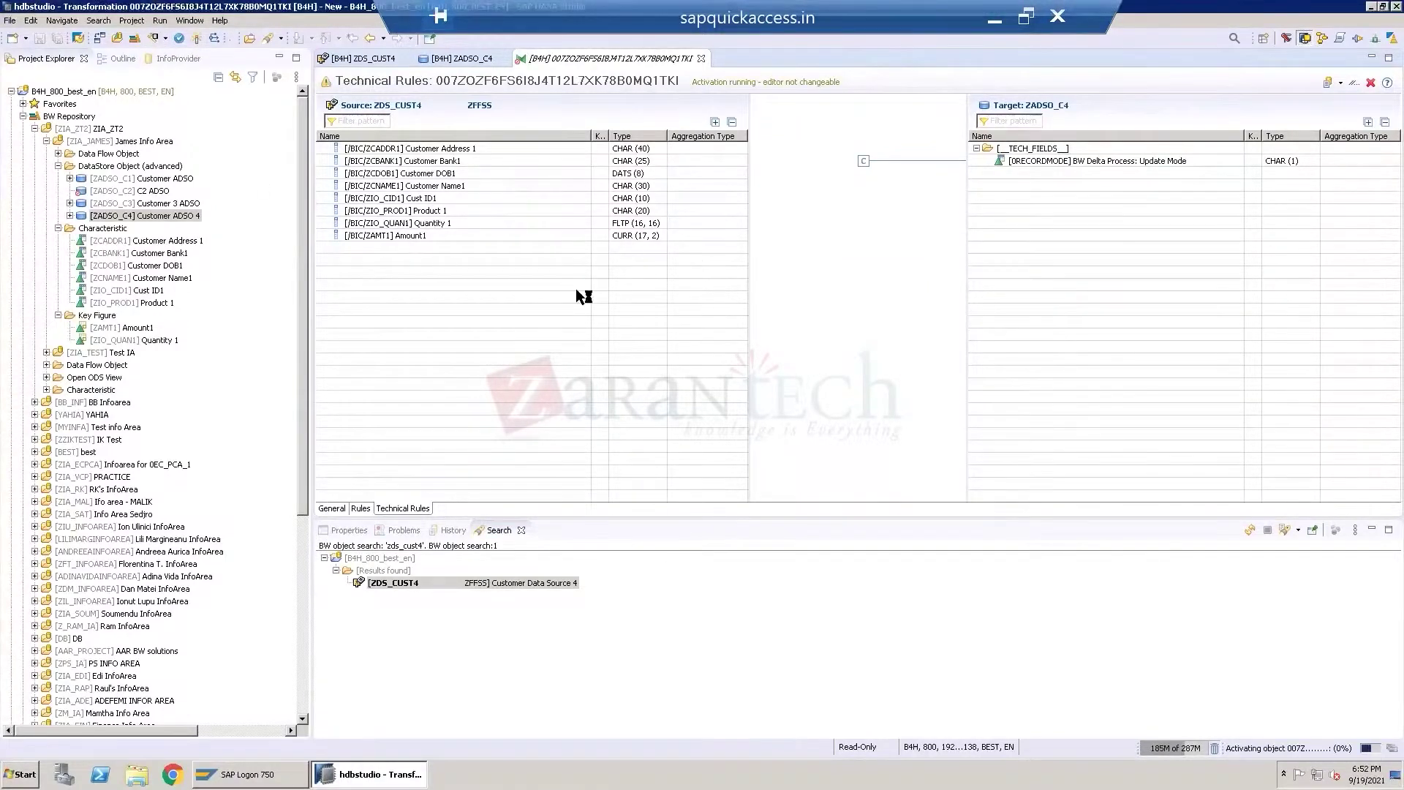
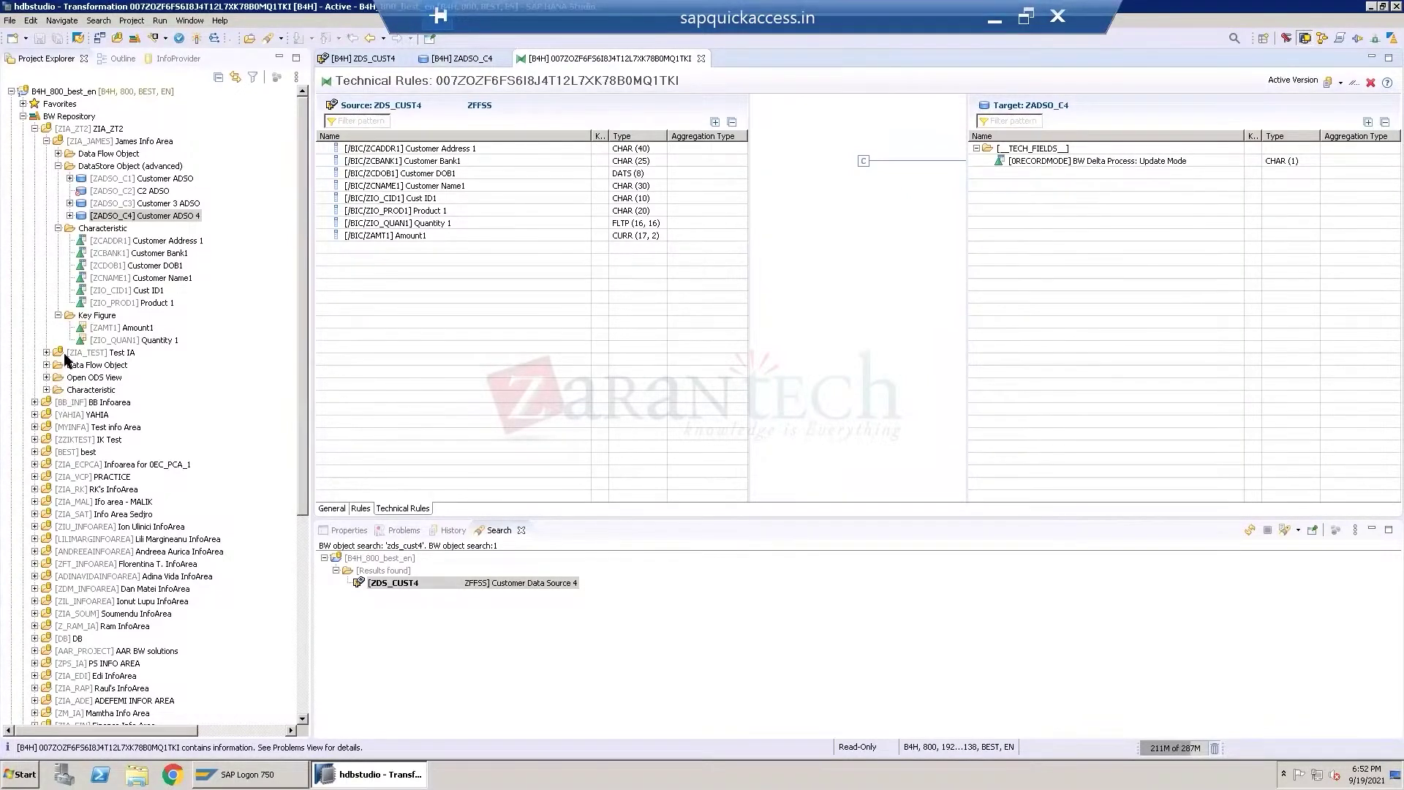
Collapse the InfoArea's object folders and expand ZADSO_C4 down to its new transformation.
left_click(58, 167)
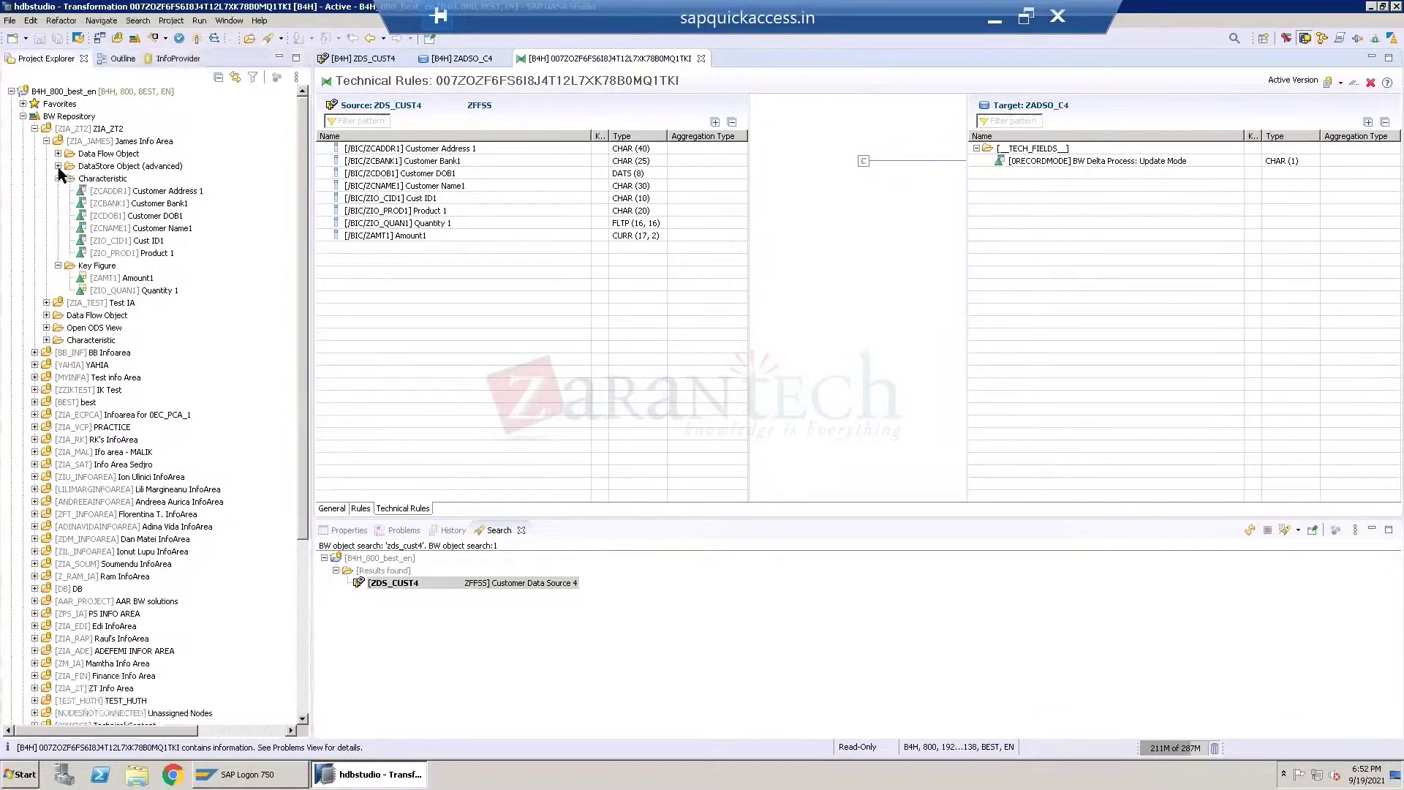
left_click(59, 179)
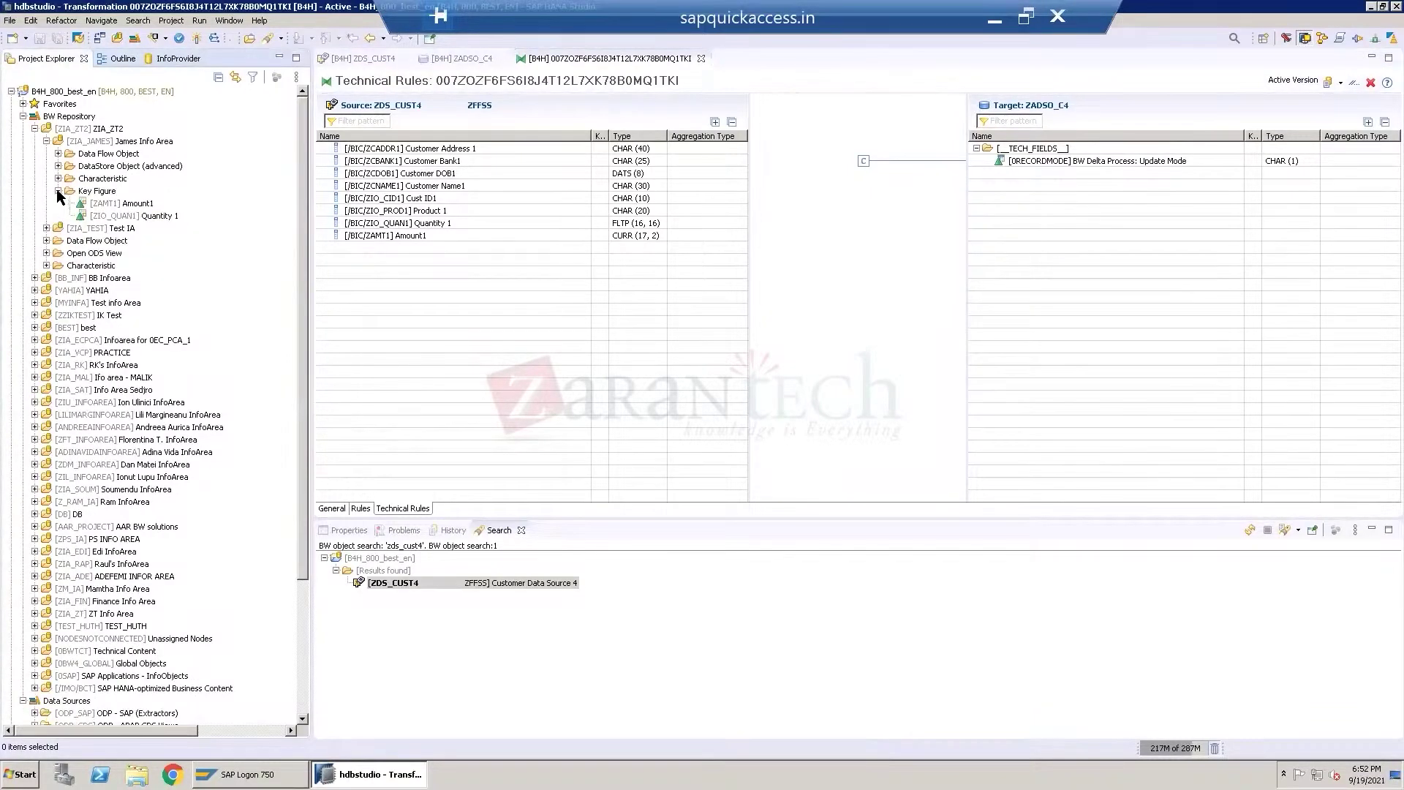
left_click(57, 190)
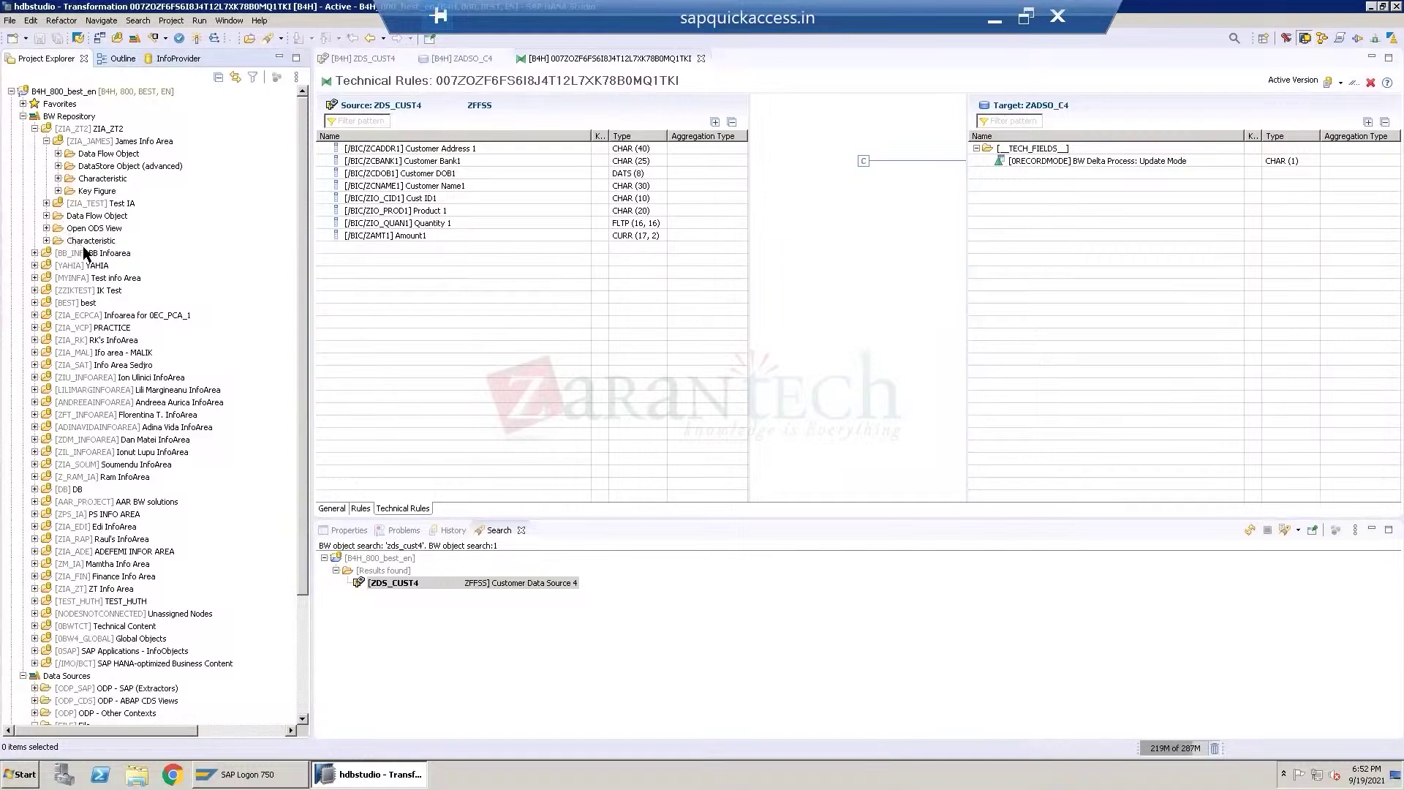
left_click(58, 166)
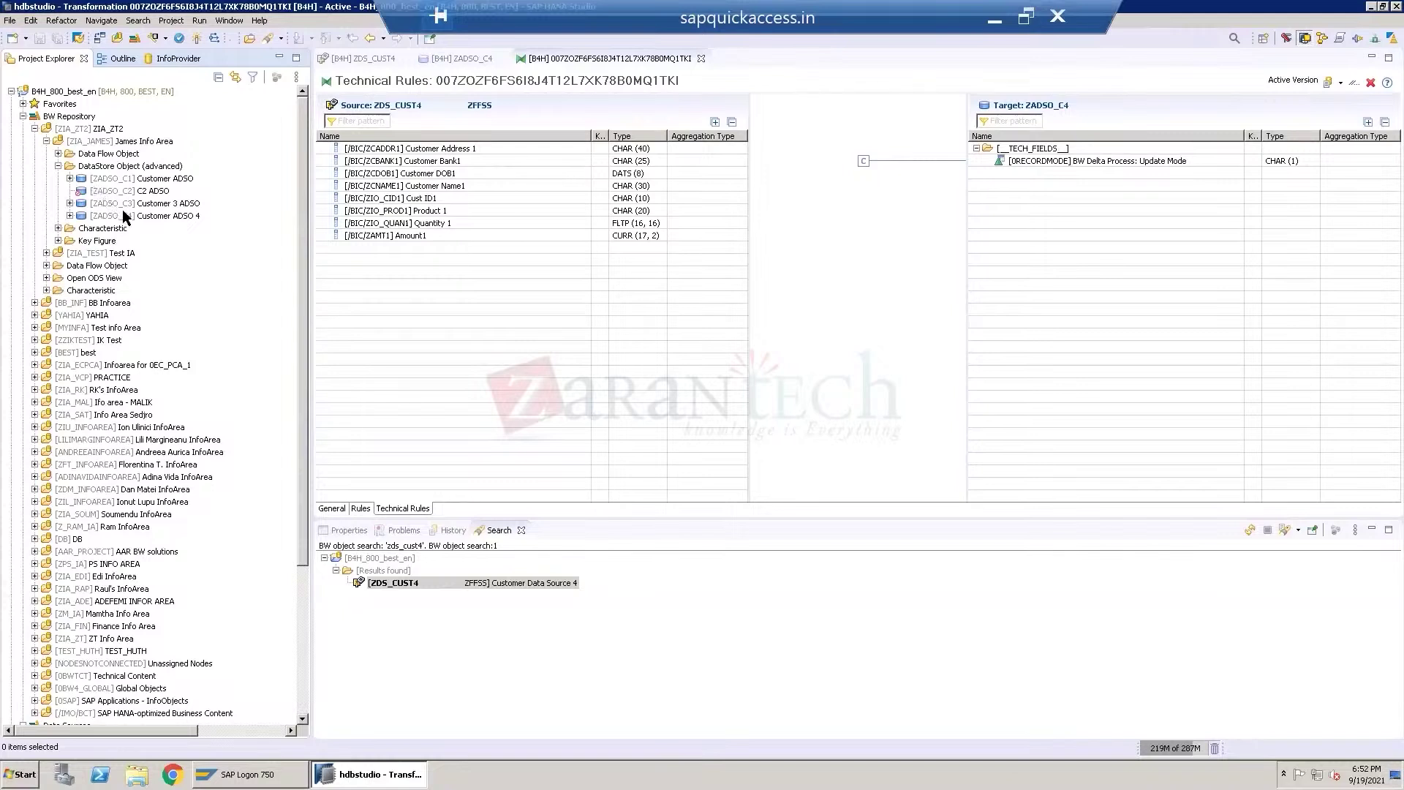
left_click(167, 216)
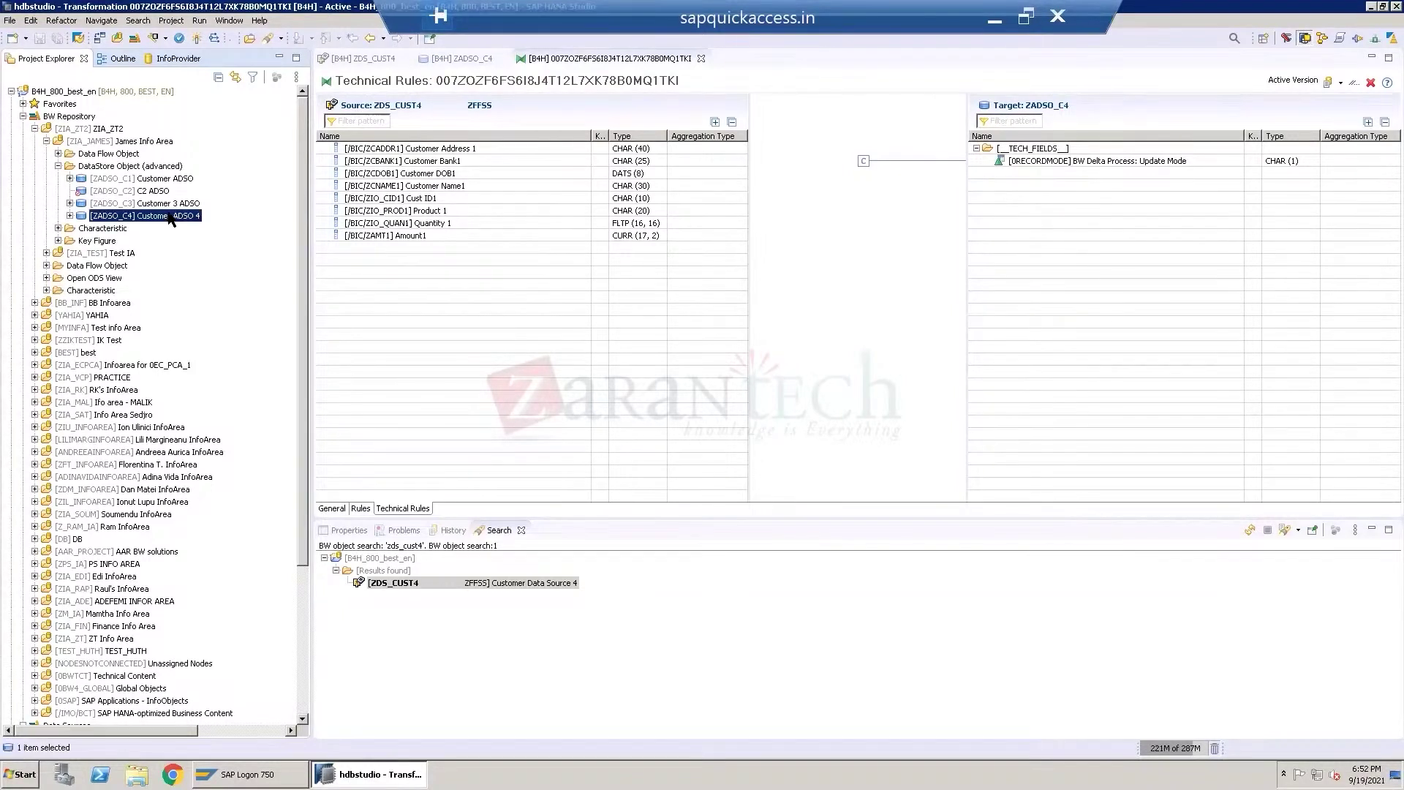
left_click(69, 215)
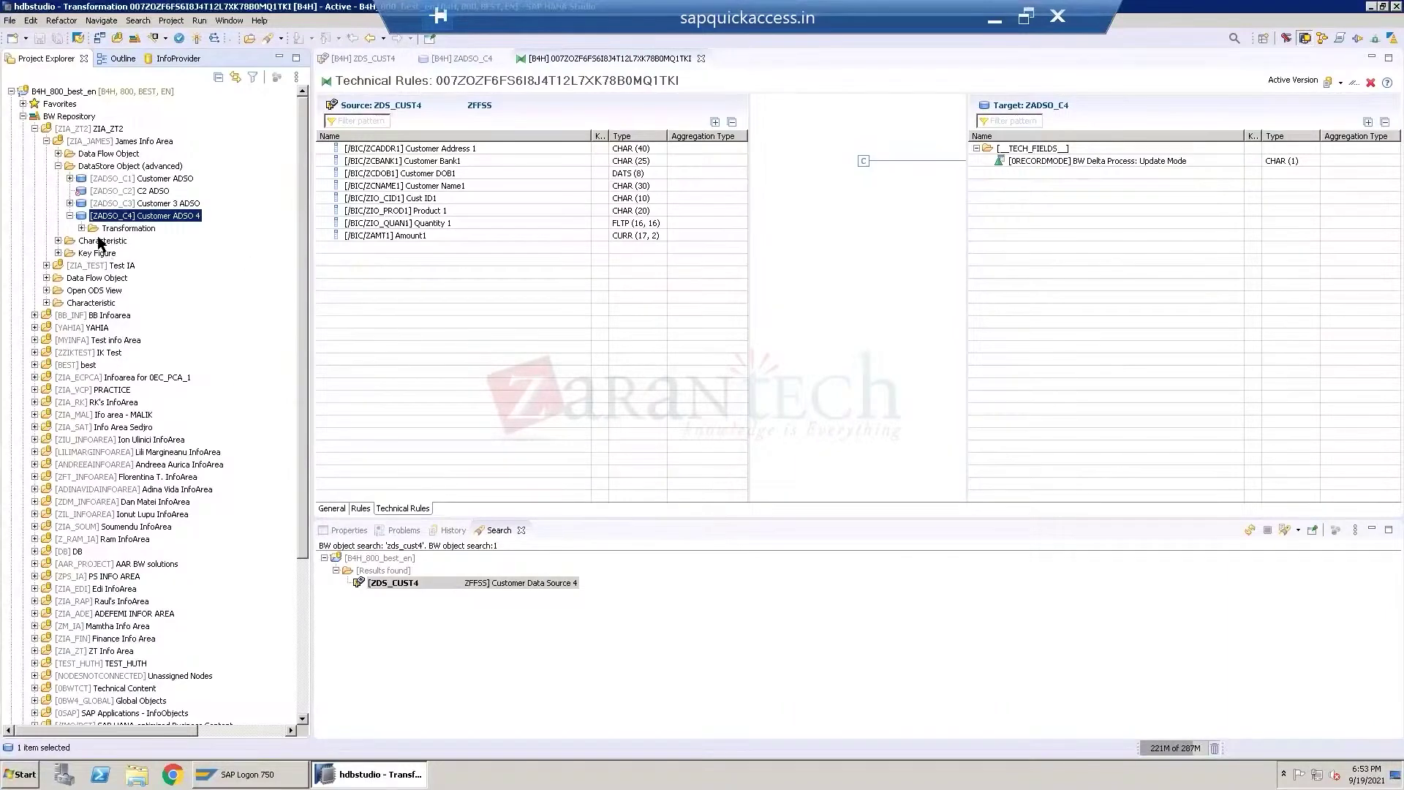
left_click(81, 228)
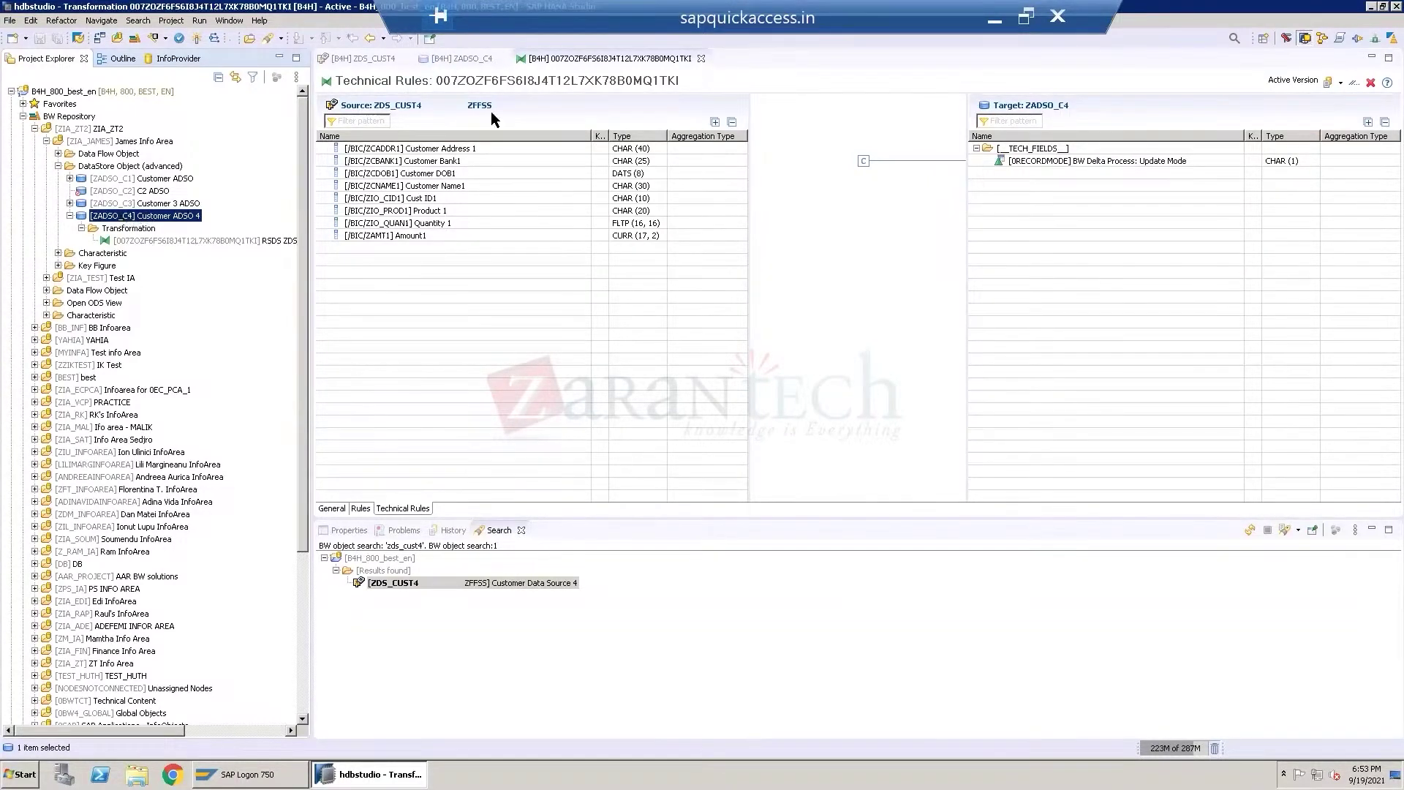
left_click(153, 244)
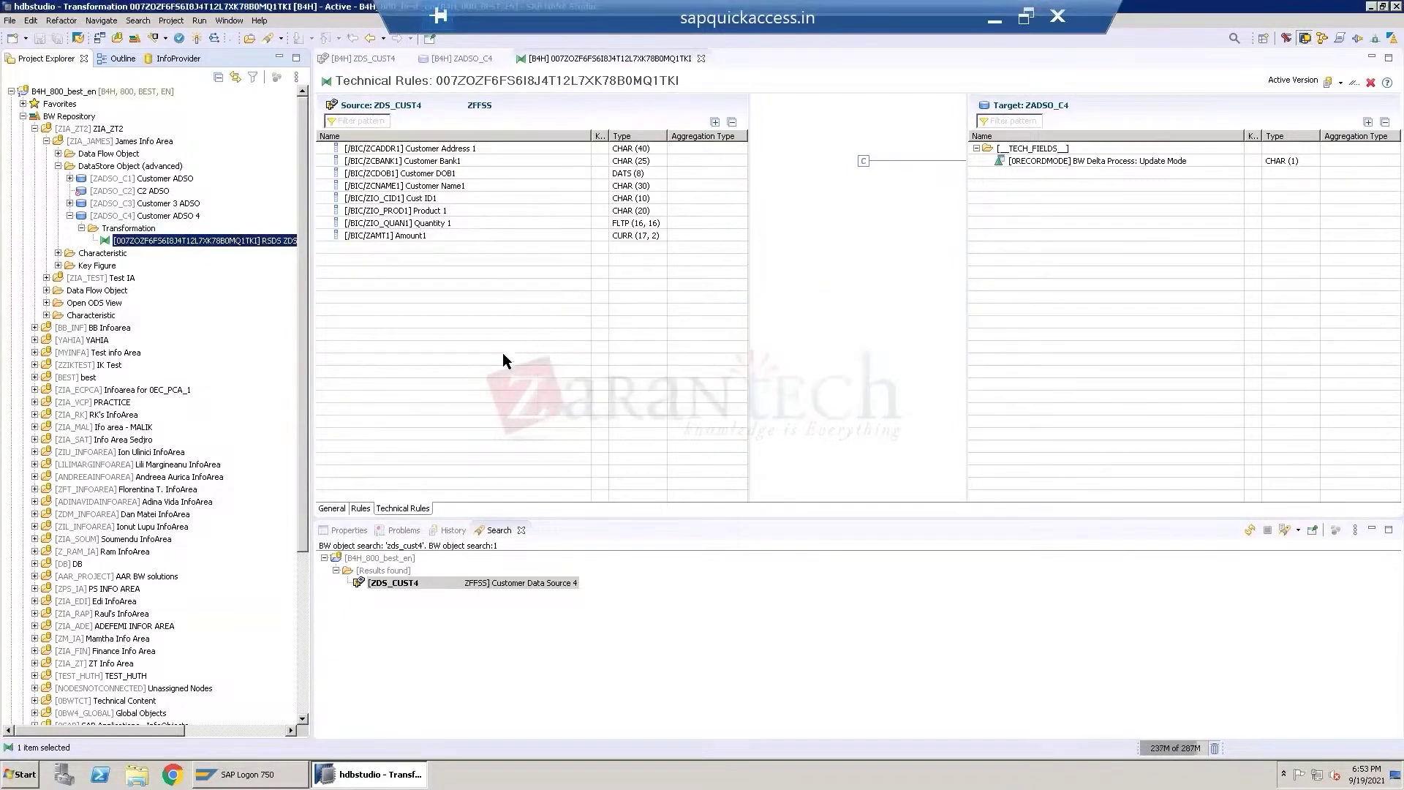
Examine the transformation's general settings, checking the source and target named in its description.
left_click(330, 508)
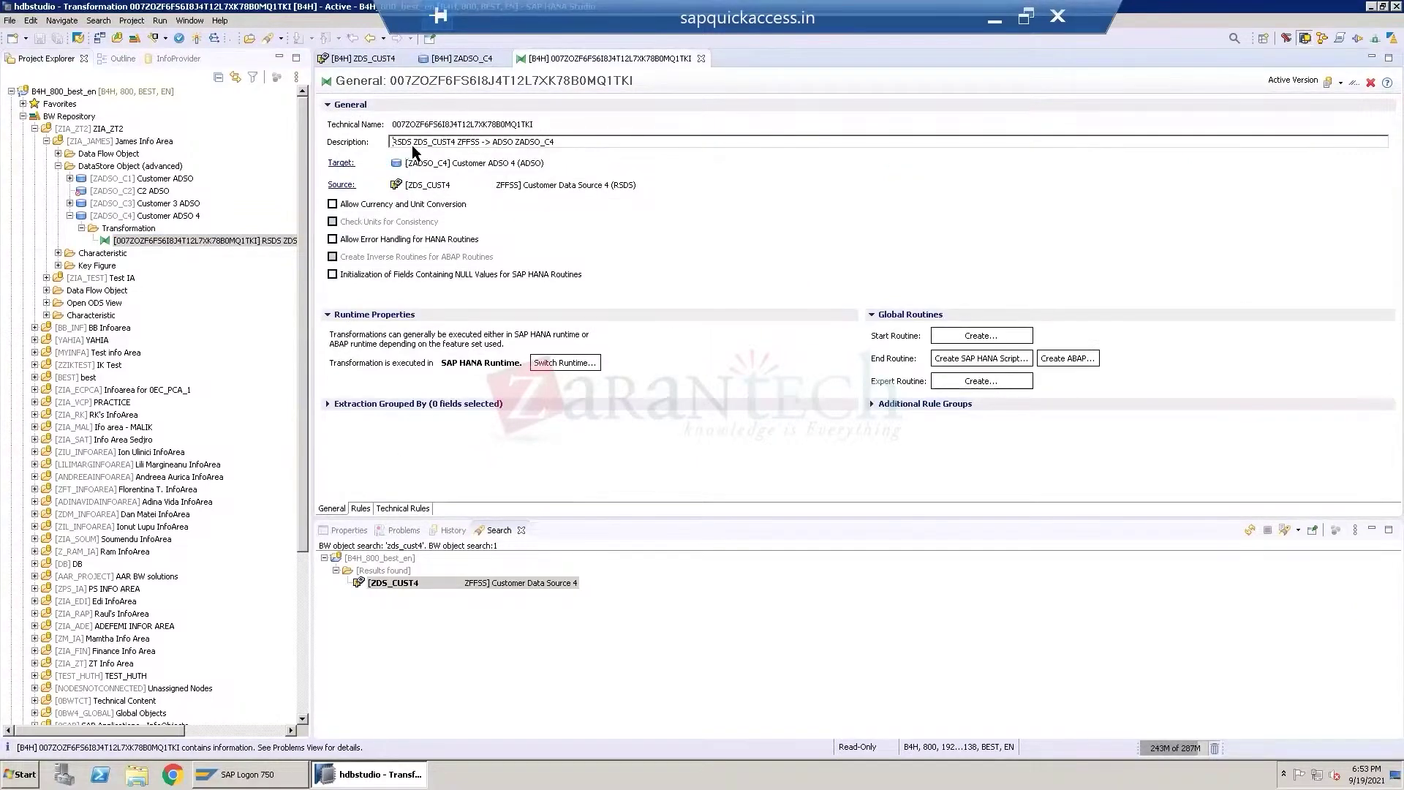
left_click_drag(423, 141, 541, 139)
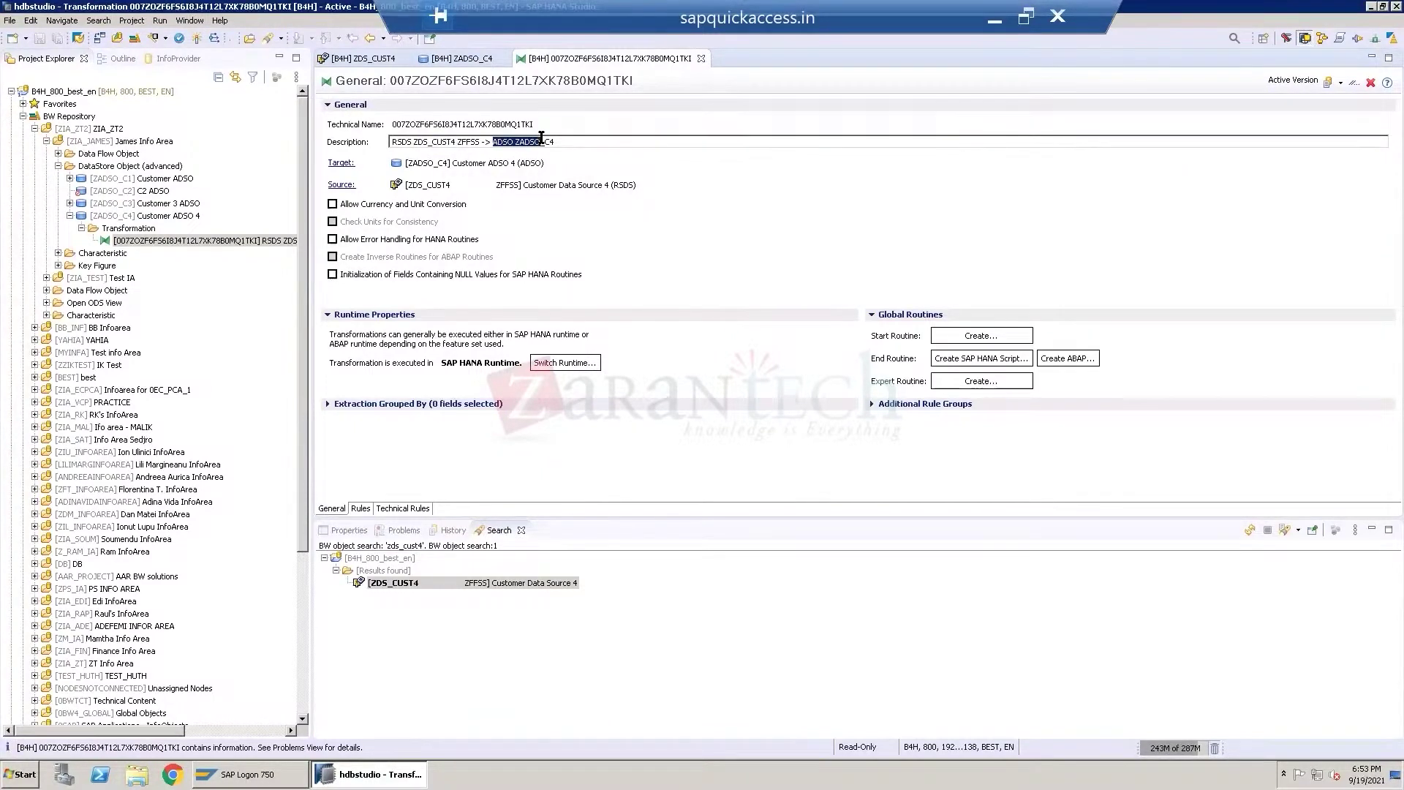
left_click(406, 142)
double_click(508, 142)
left_click_drag(412, 142, 559, 141)
left_click(551, 144)
Create a data transfer process for ZADSO_C4 from DataSource ZDS_CUST4 in source system ZFFSS.
left_click(176, 217)
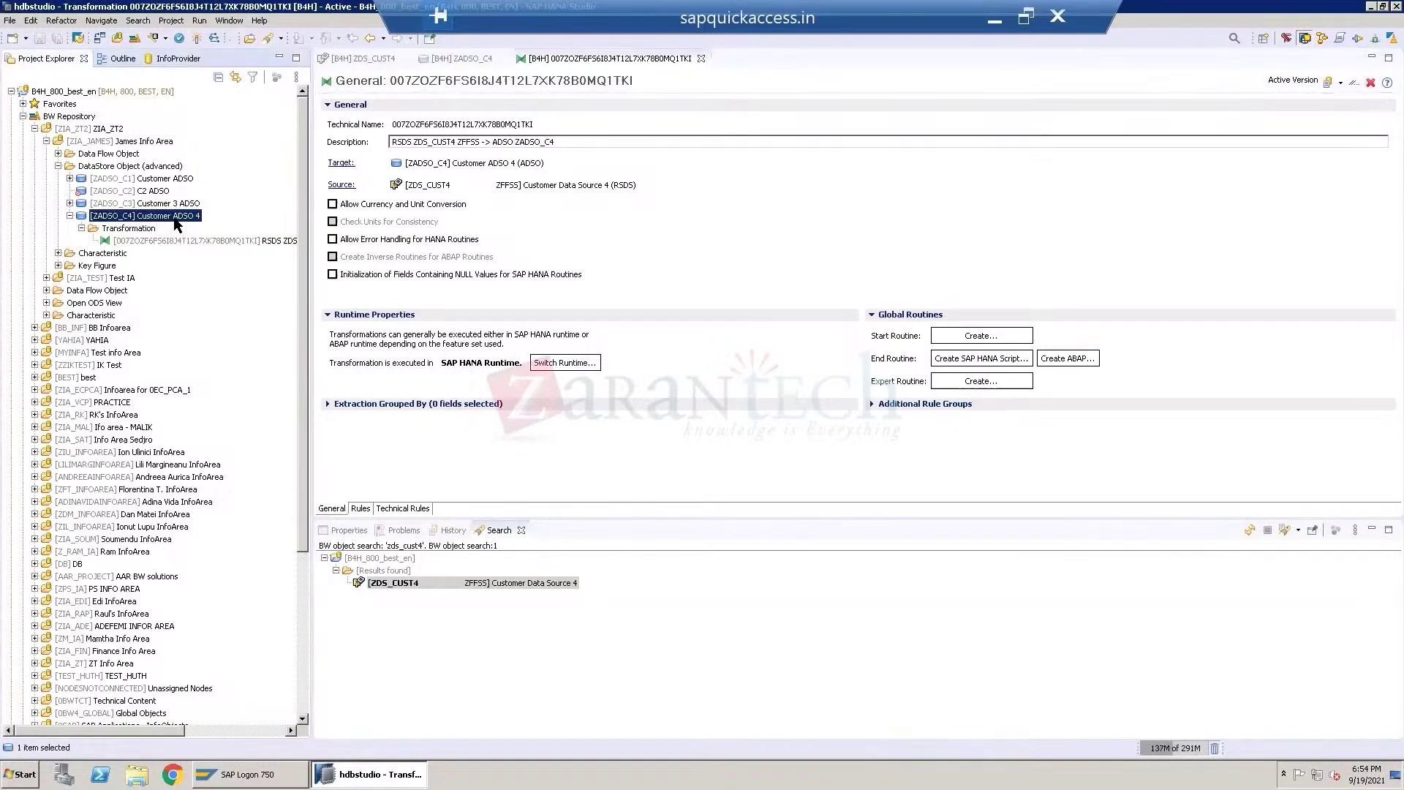
right_click(176, 222)
mouse_move(290, 234)
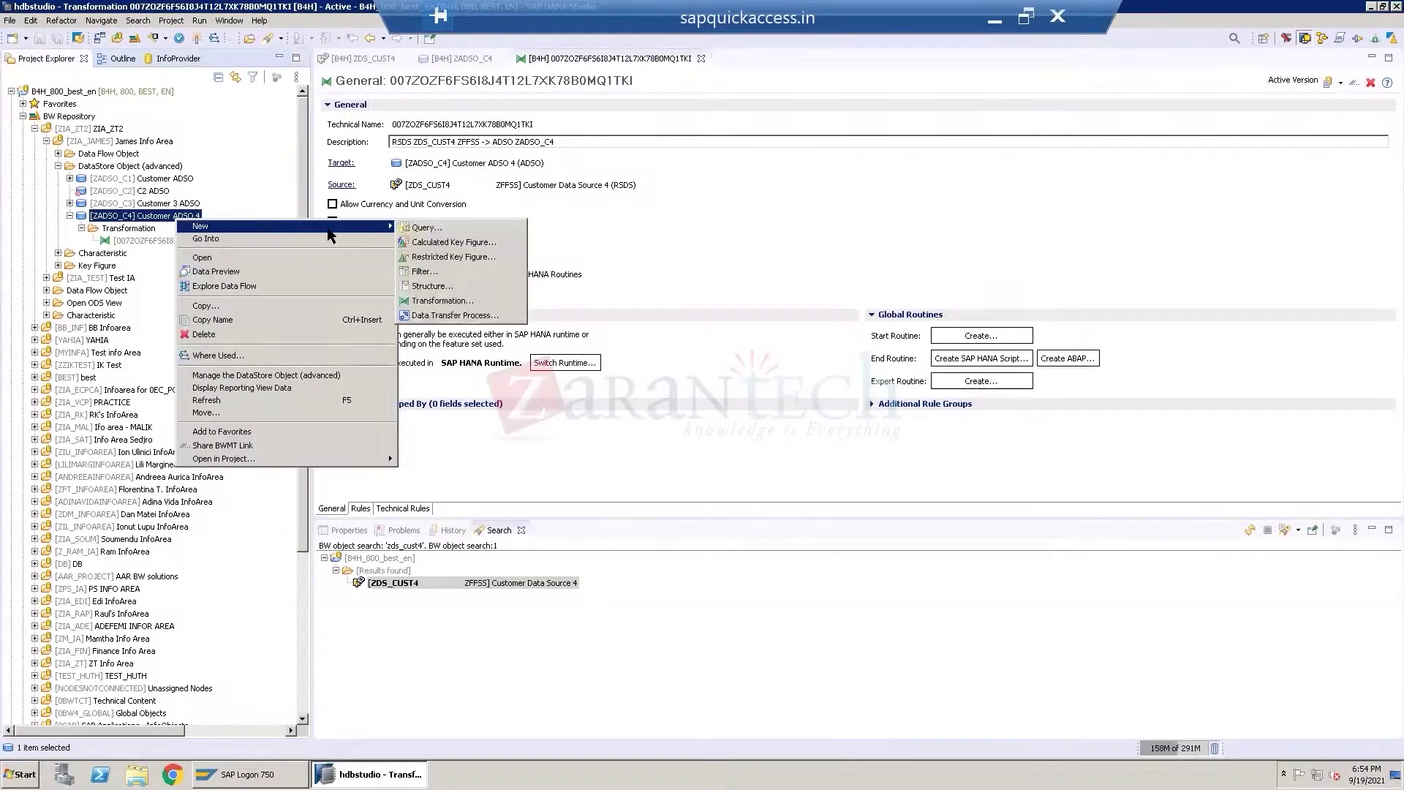
key("Return")
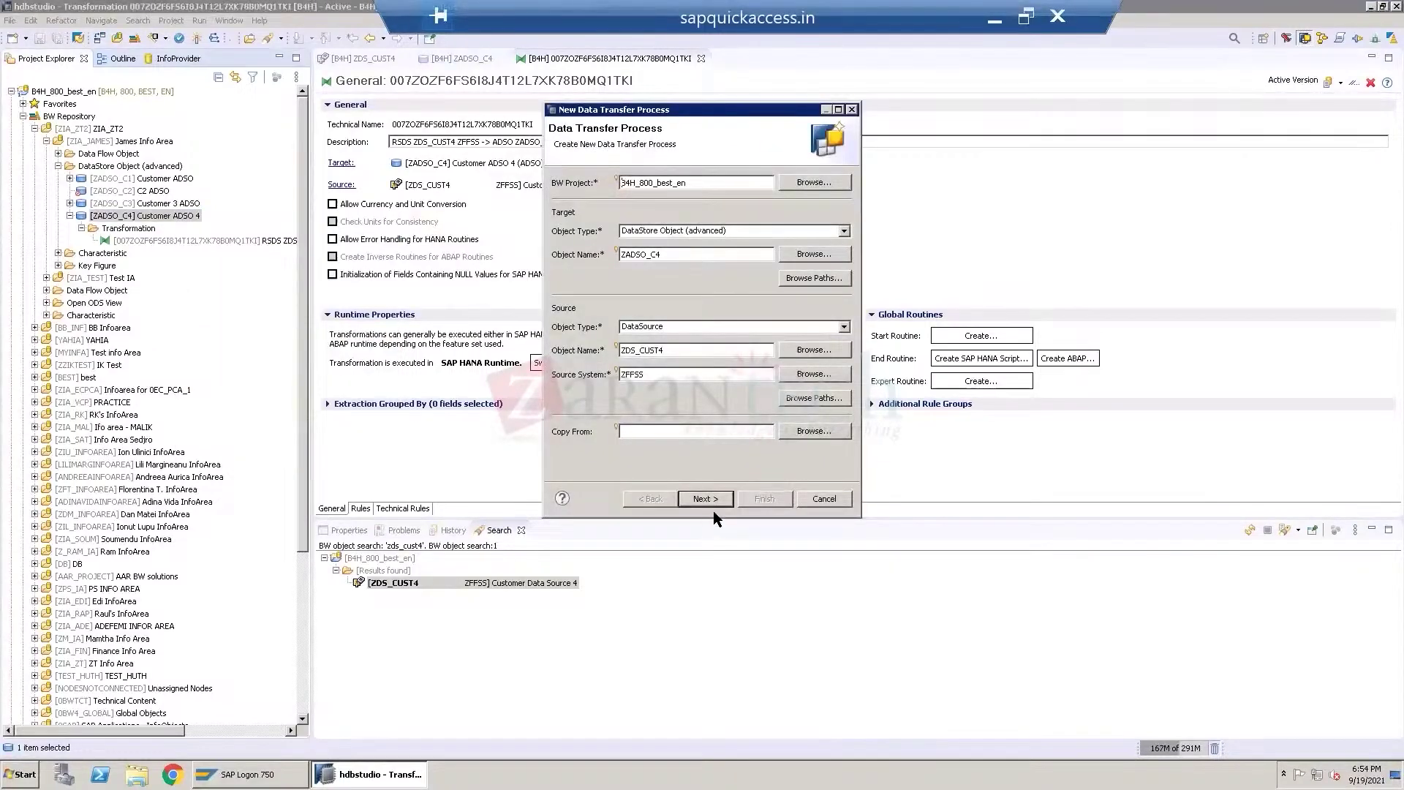
left_click(705, 498)
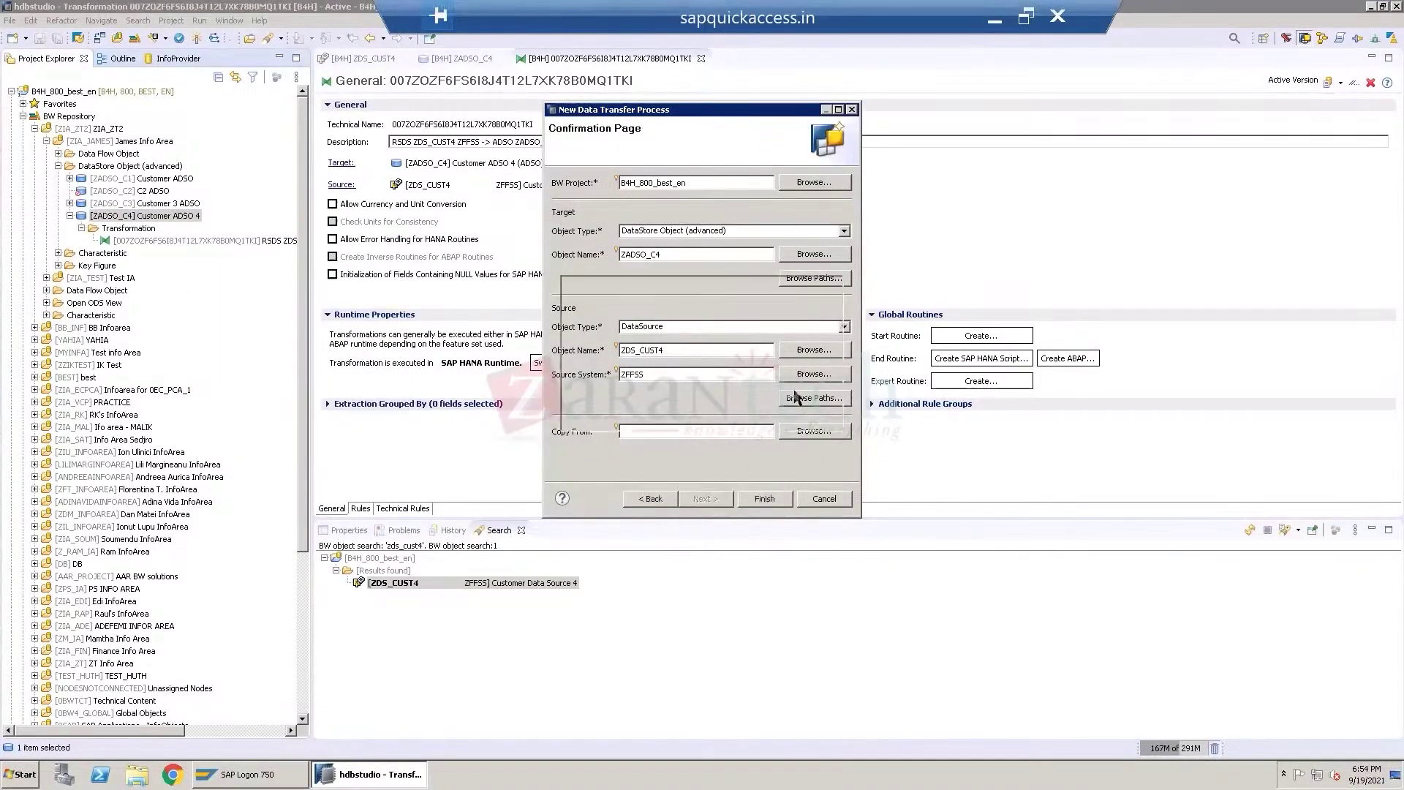
left_click(774, 499)
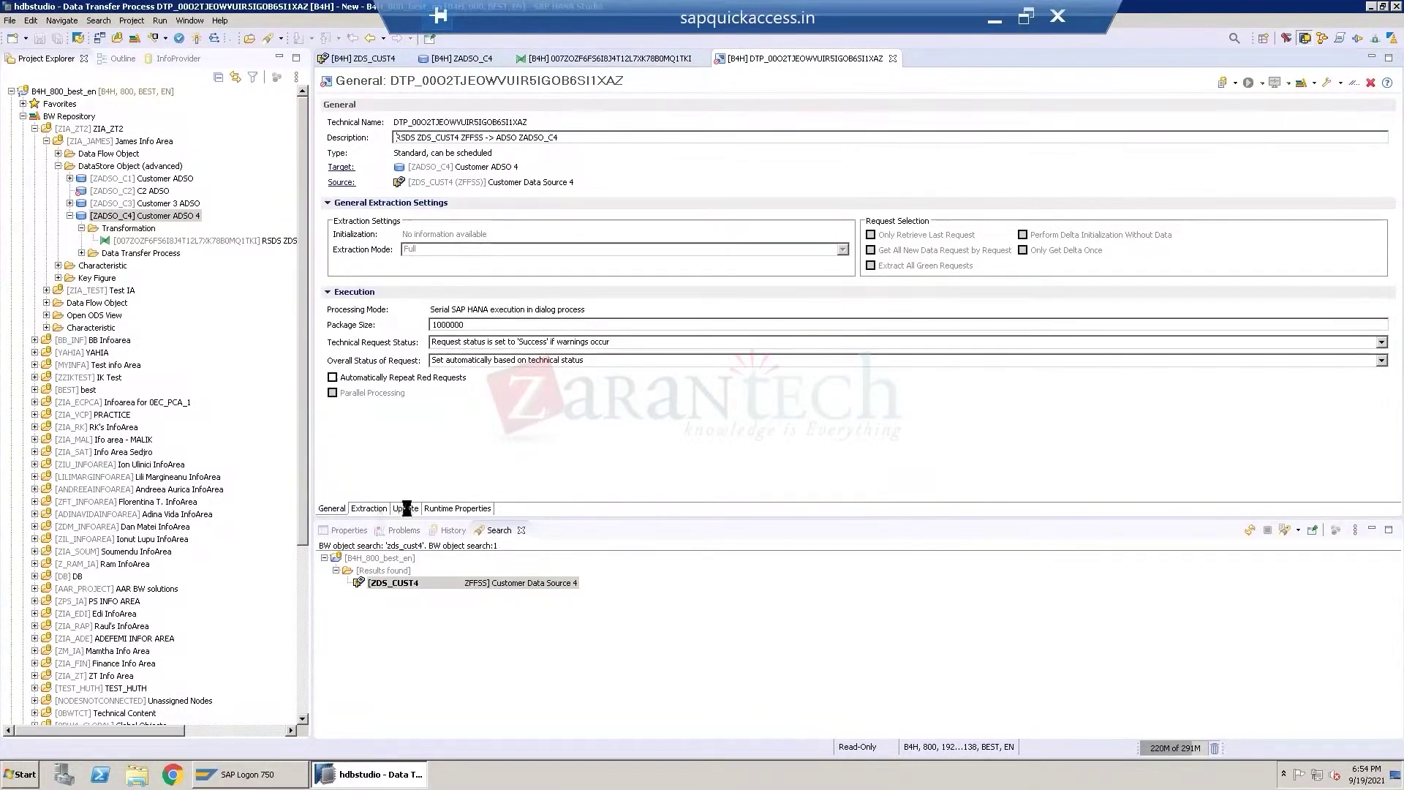
Check the data transfer process's extraction settings and runtime properties, and activate it.
left_click(372, 509)
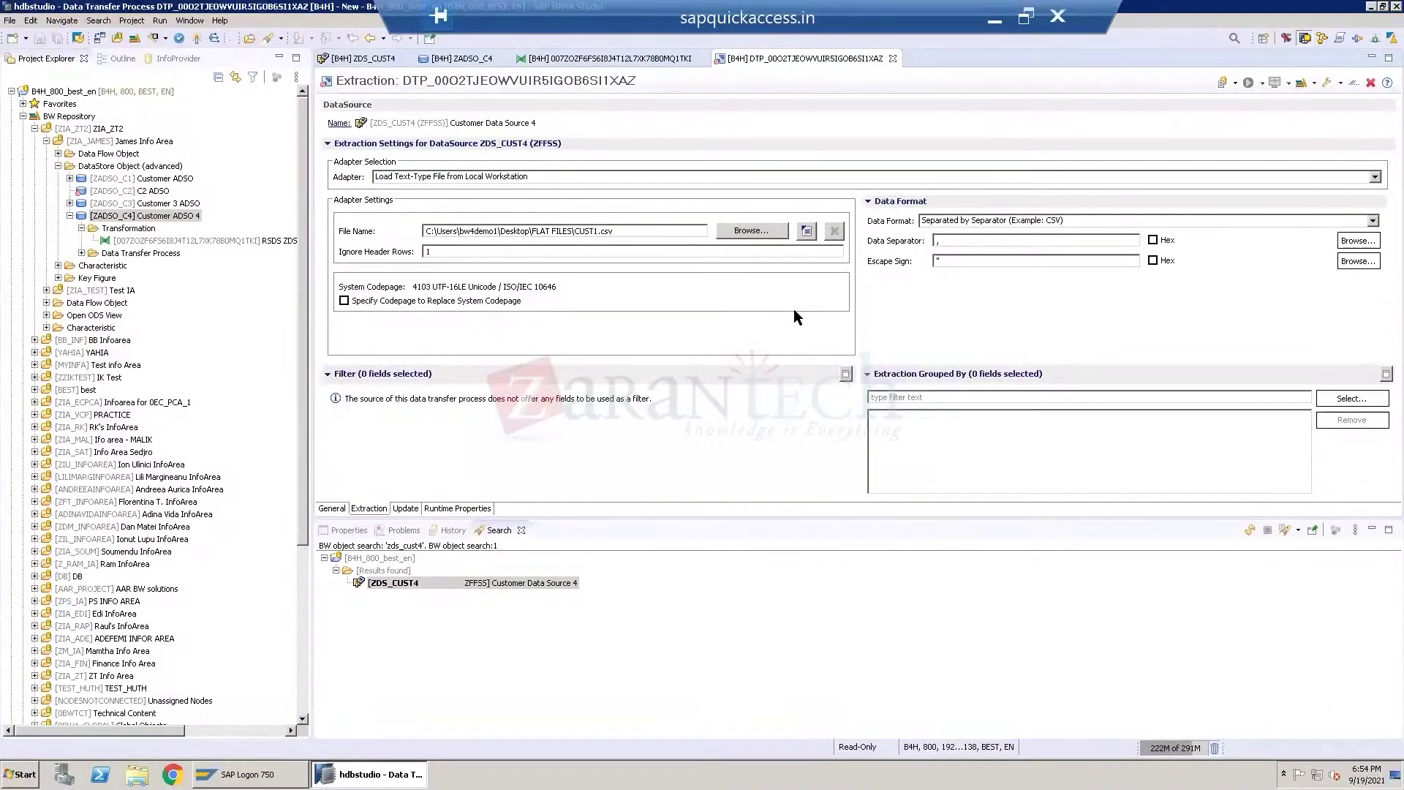
left_click(453, 510)
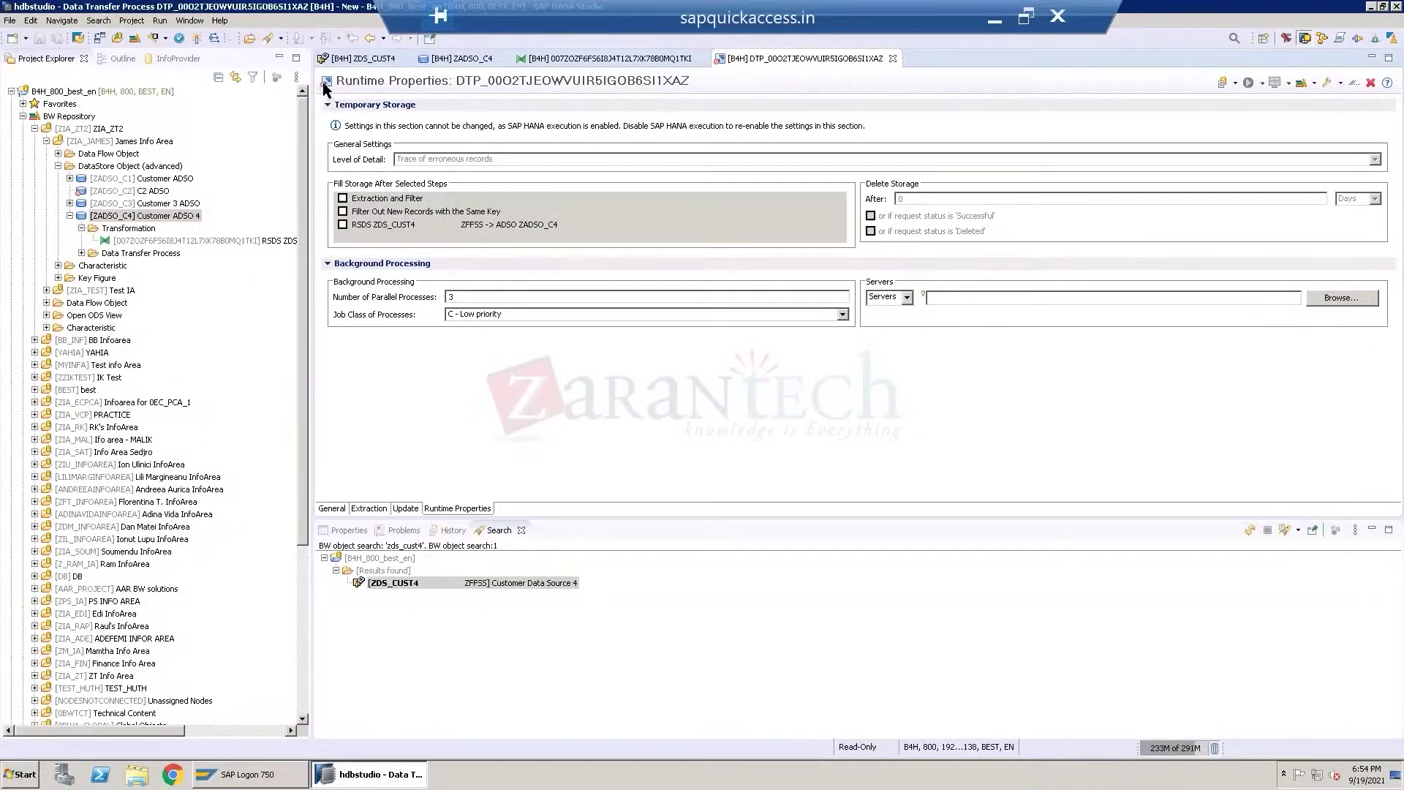
left_click(181, 39)
left_click(195, 40)
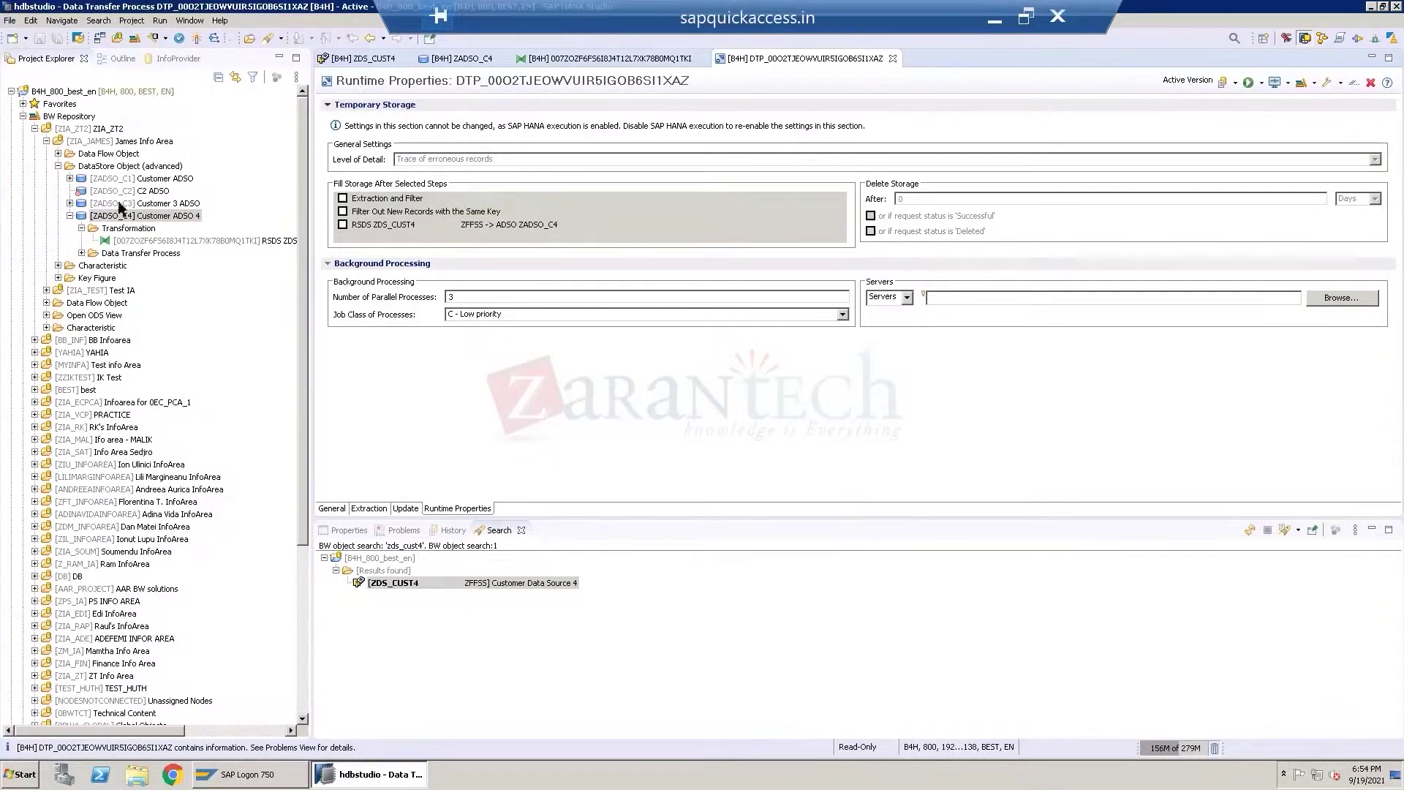
Execute ZADSO_C4's data transfer process with Serial SAP HANA Execution in Dialog Process, allowing access to CUST1.csv.
left_click(117, 254)
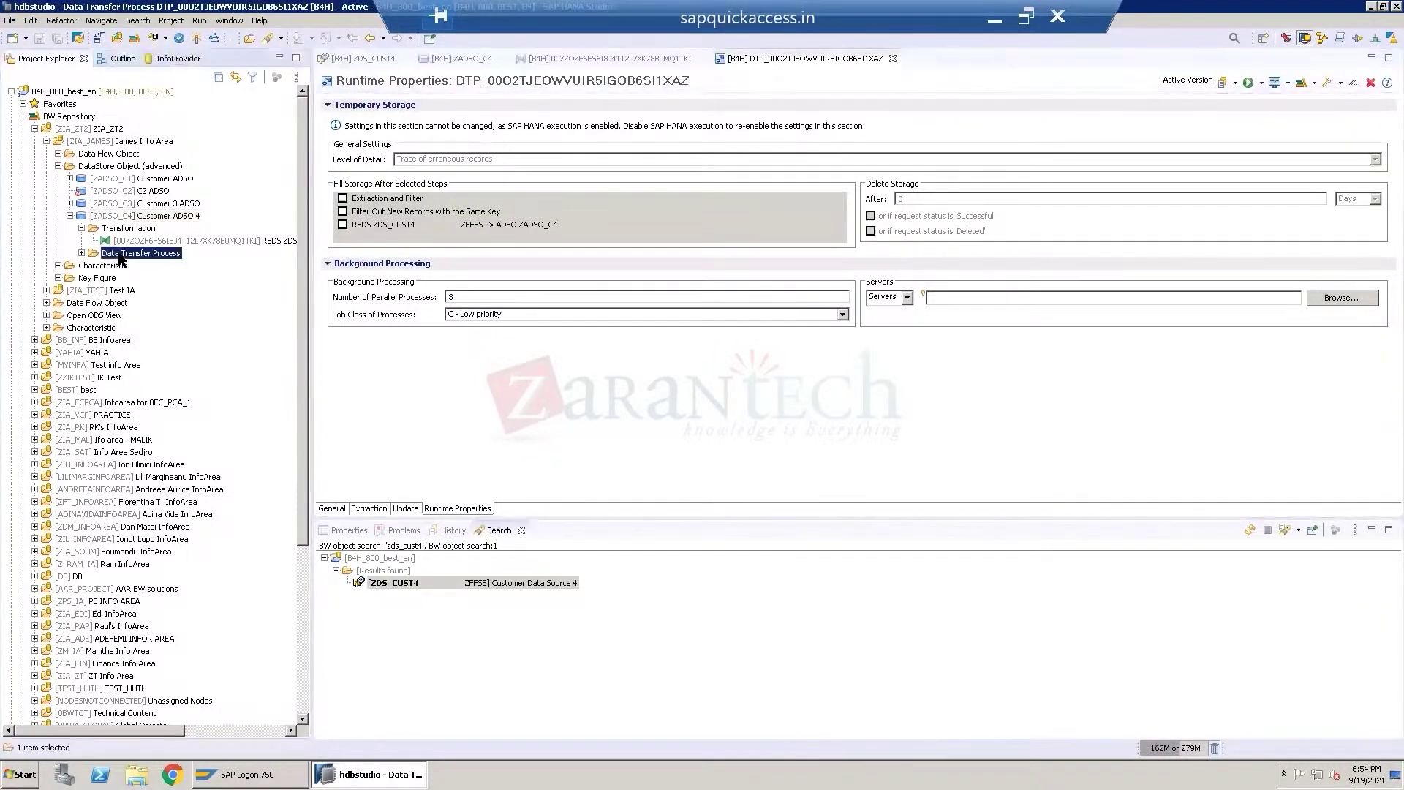
left_click(82, 253)
left_click(166, 267)
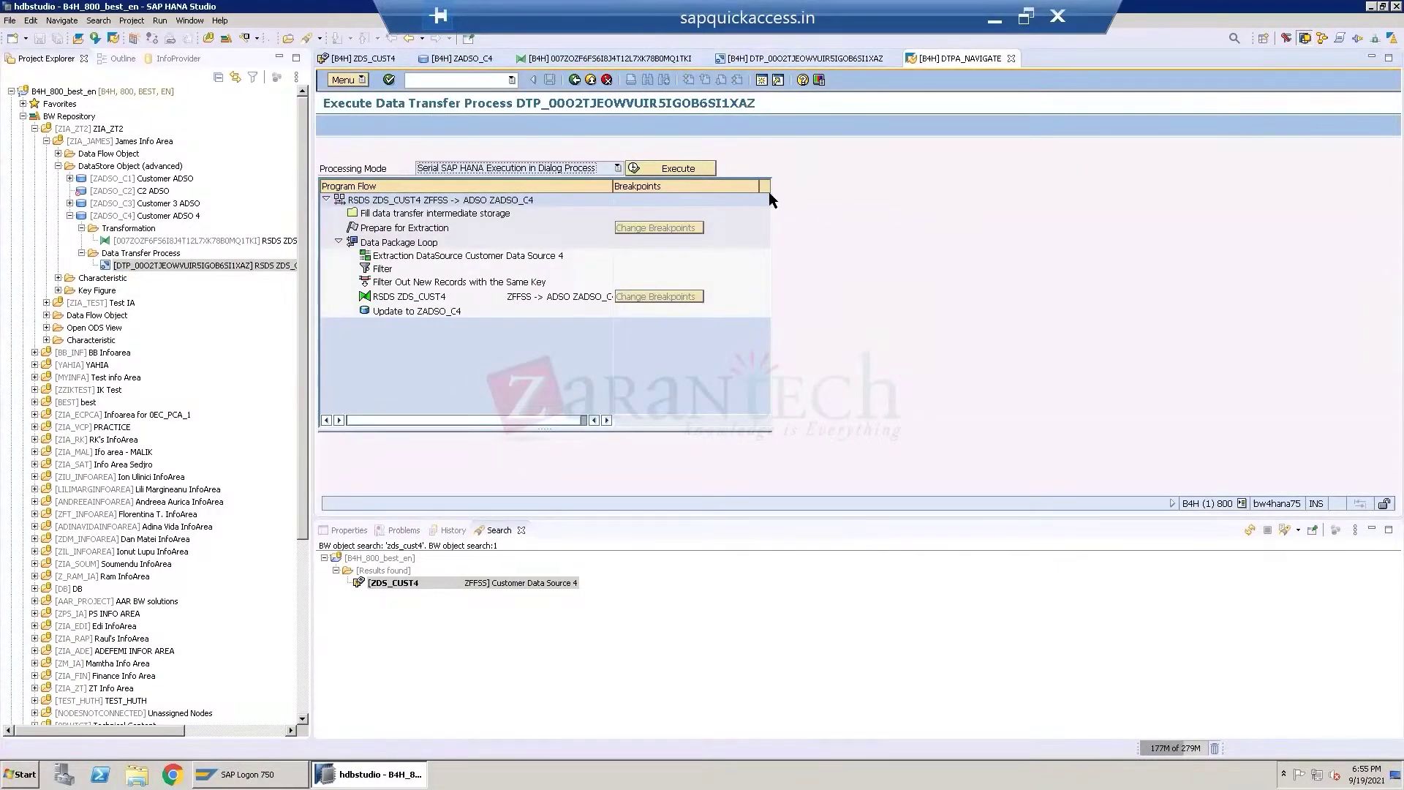
left_click(681, 169)
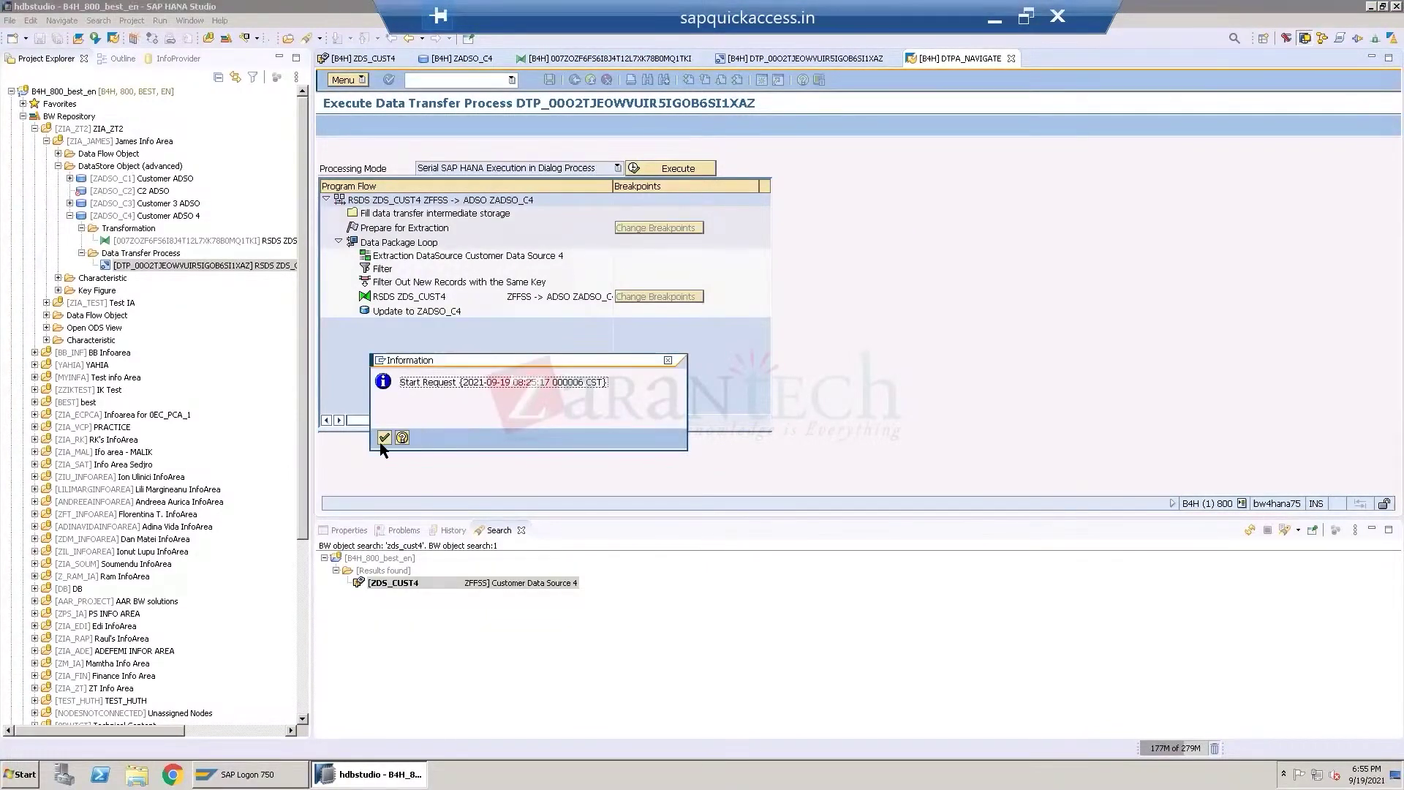
left_click(380, 439)
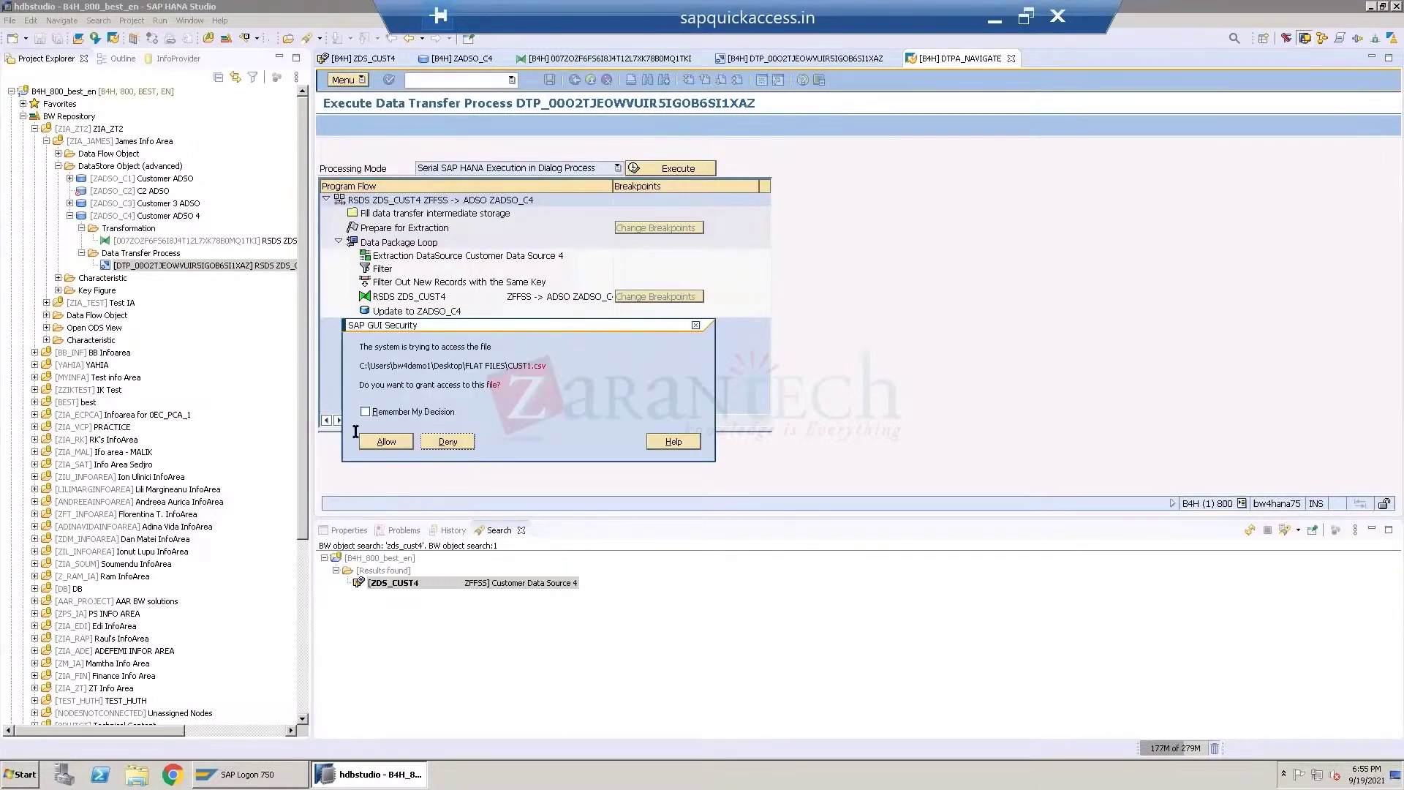
left_click(385, 442)
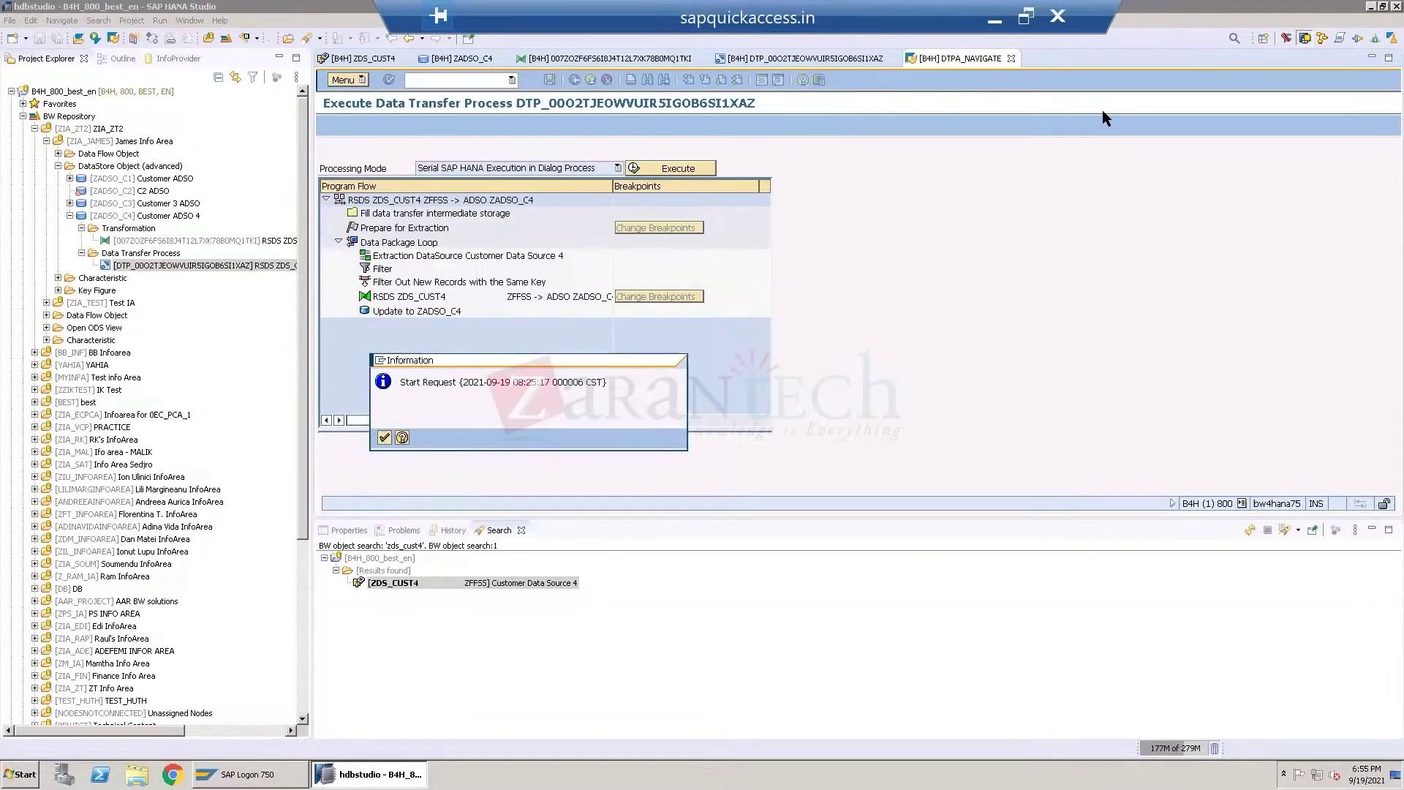
key("Return")
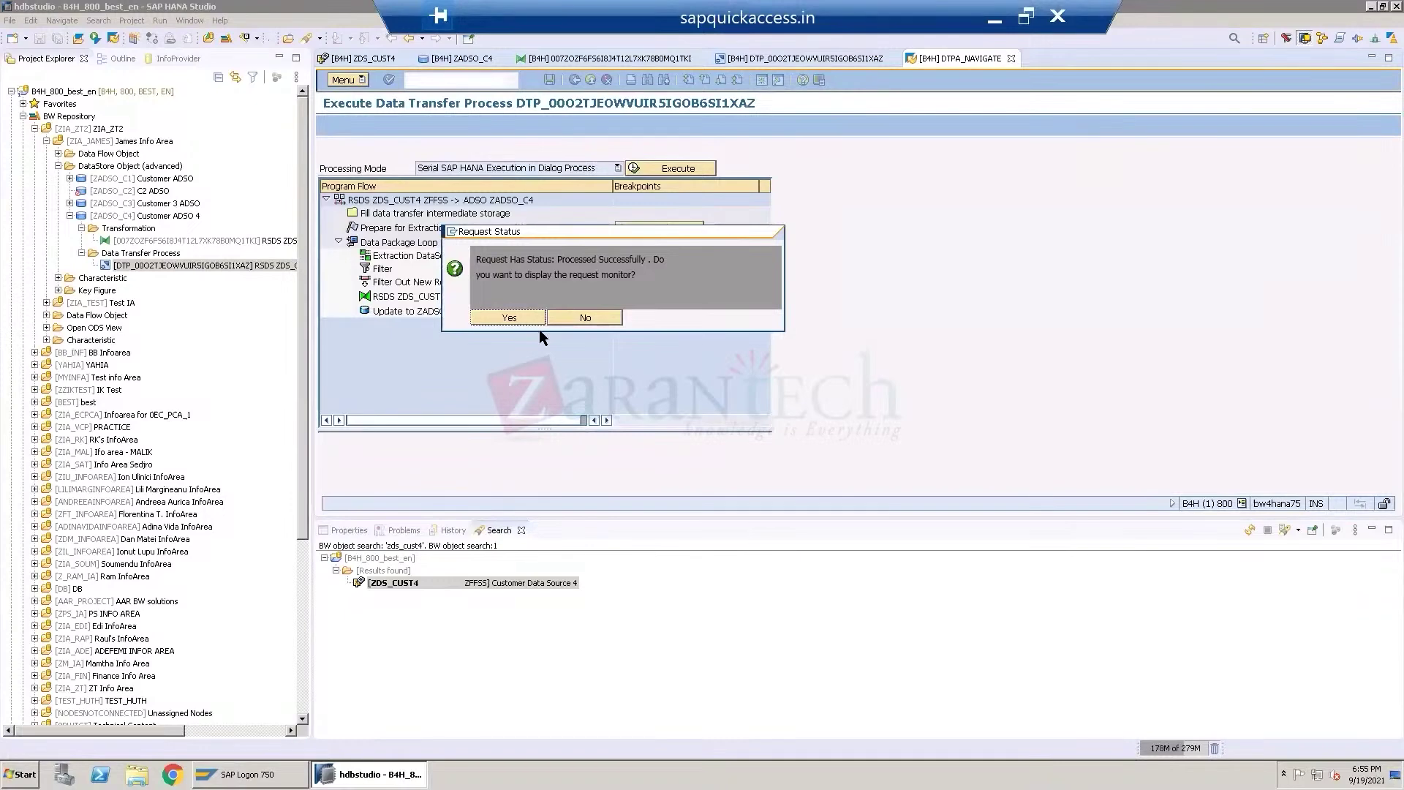
Examine the load request's details and header in the request monitor and its entry in the management view of ZADSO_C4.
left_click(515, 313)
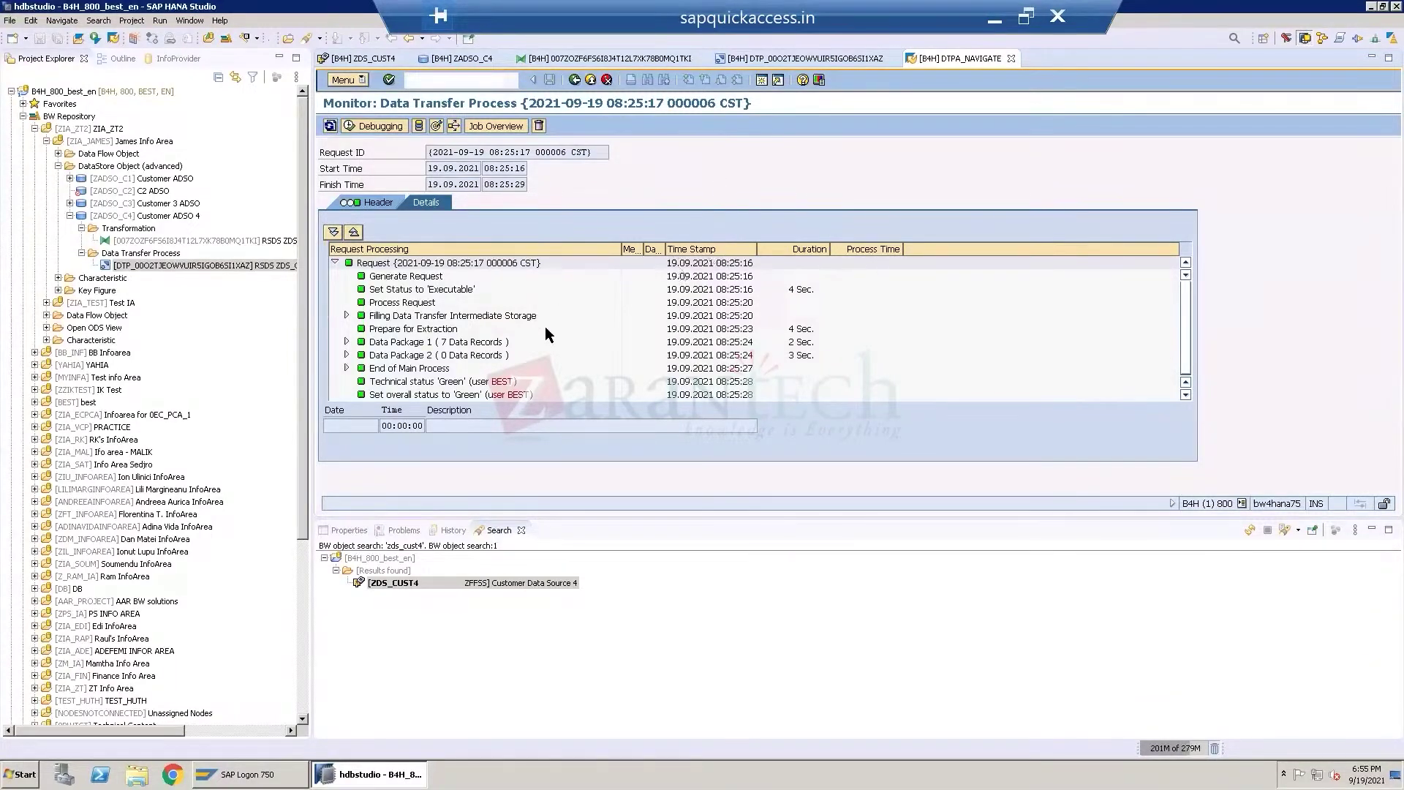
left_click(436, 125)
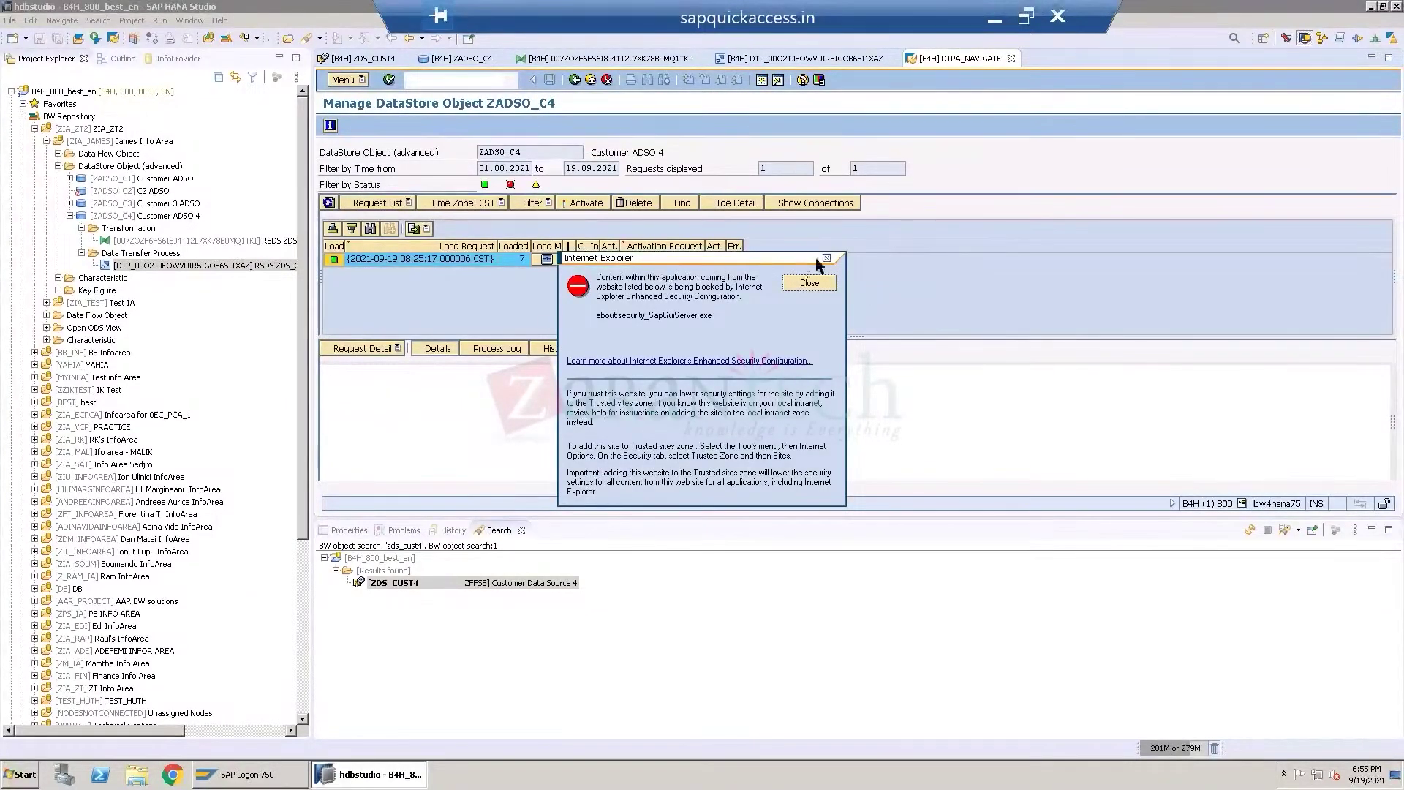
left_click(808, 279)
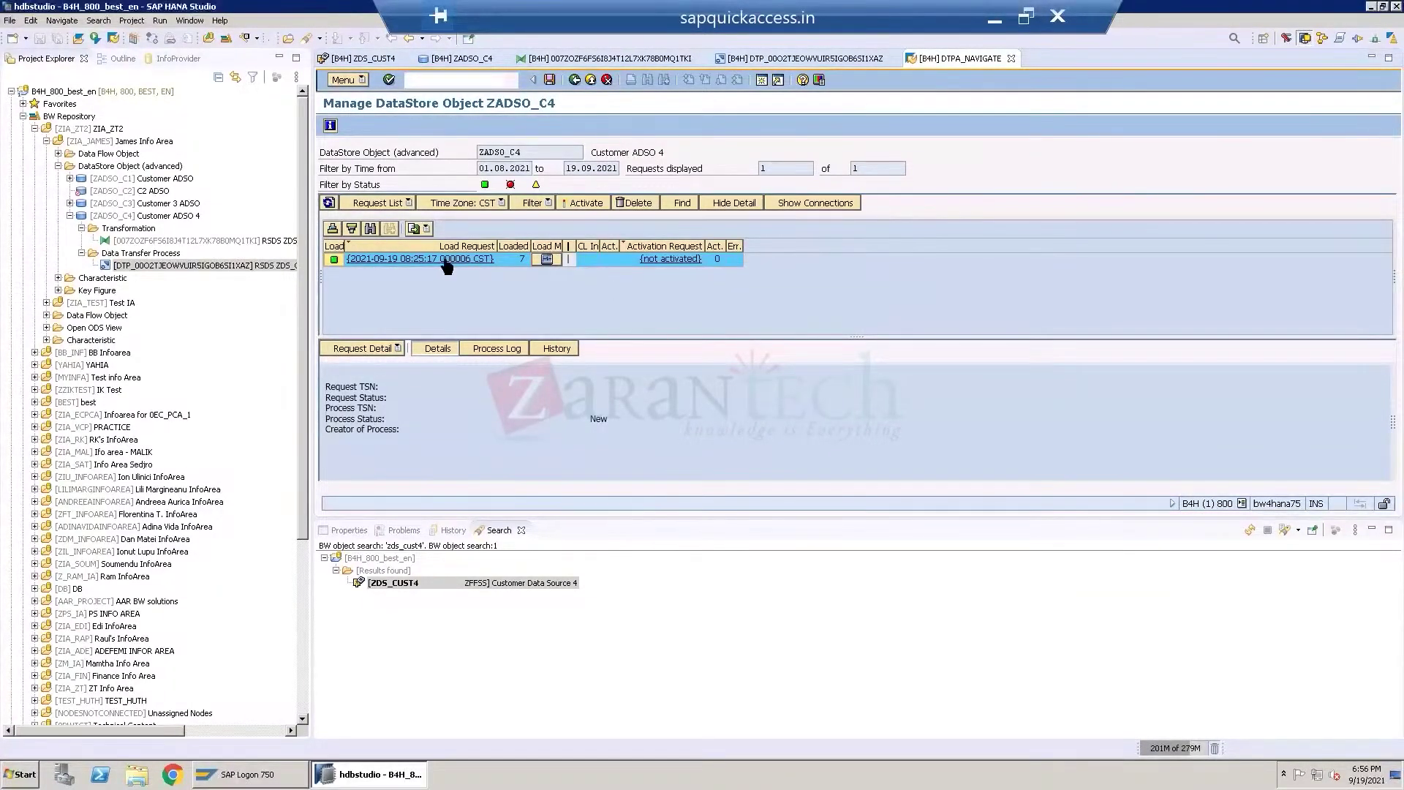
left_click(547, 259)
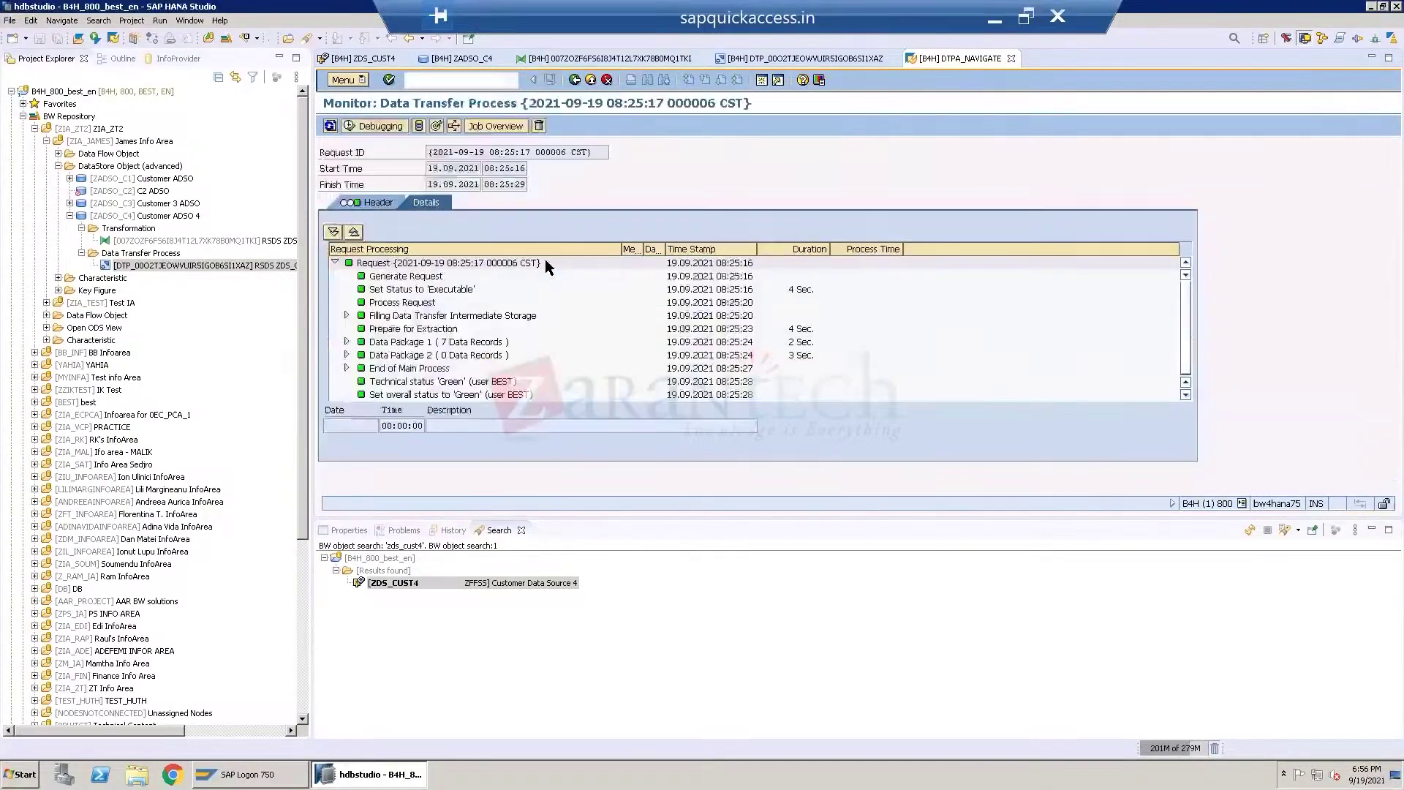
left_click(380, 203)
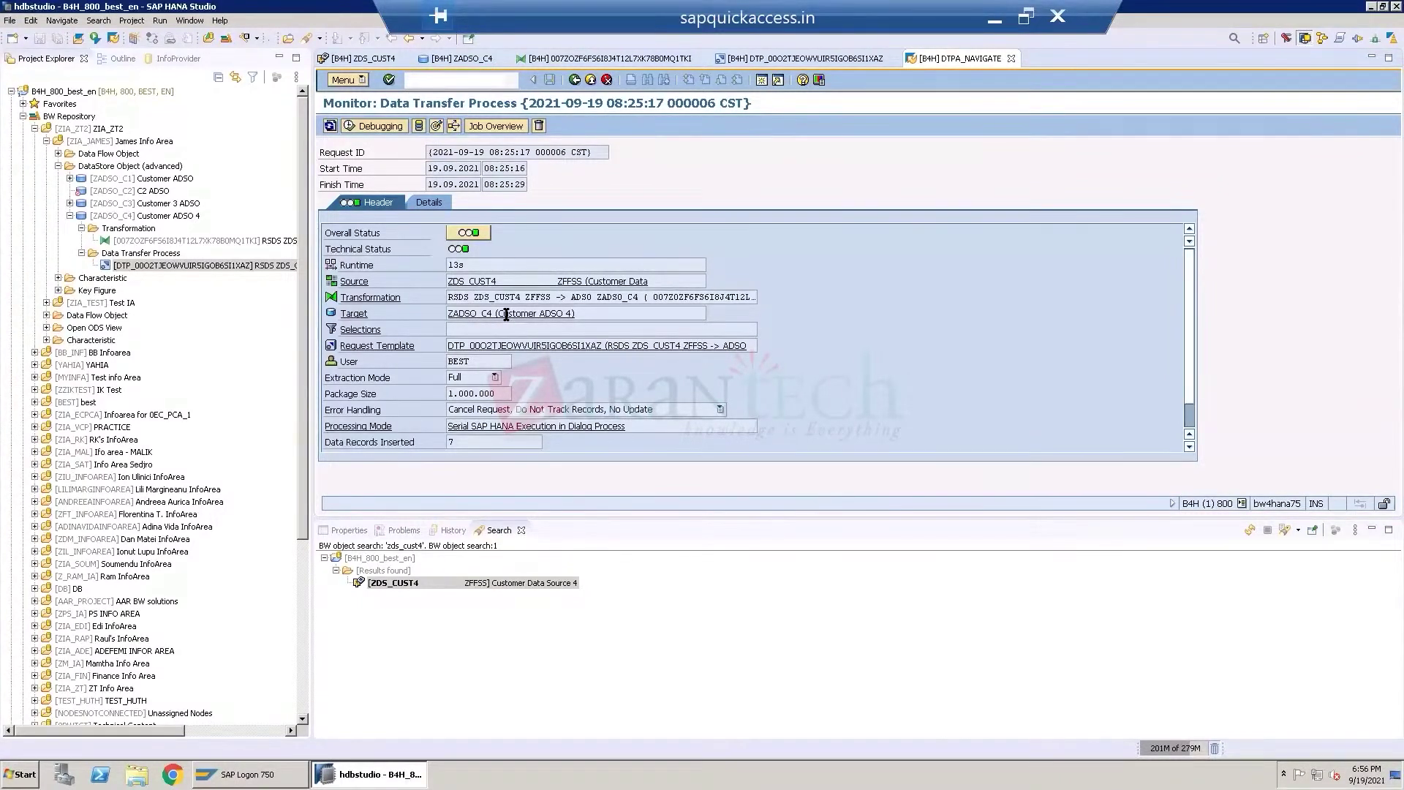
left_click(420, 126)
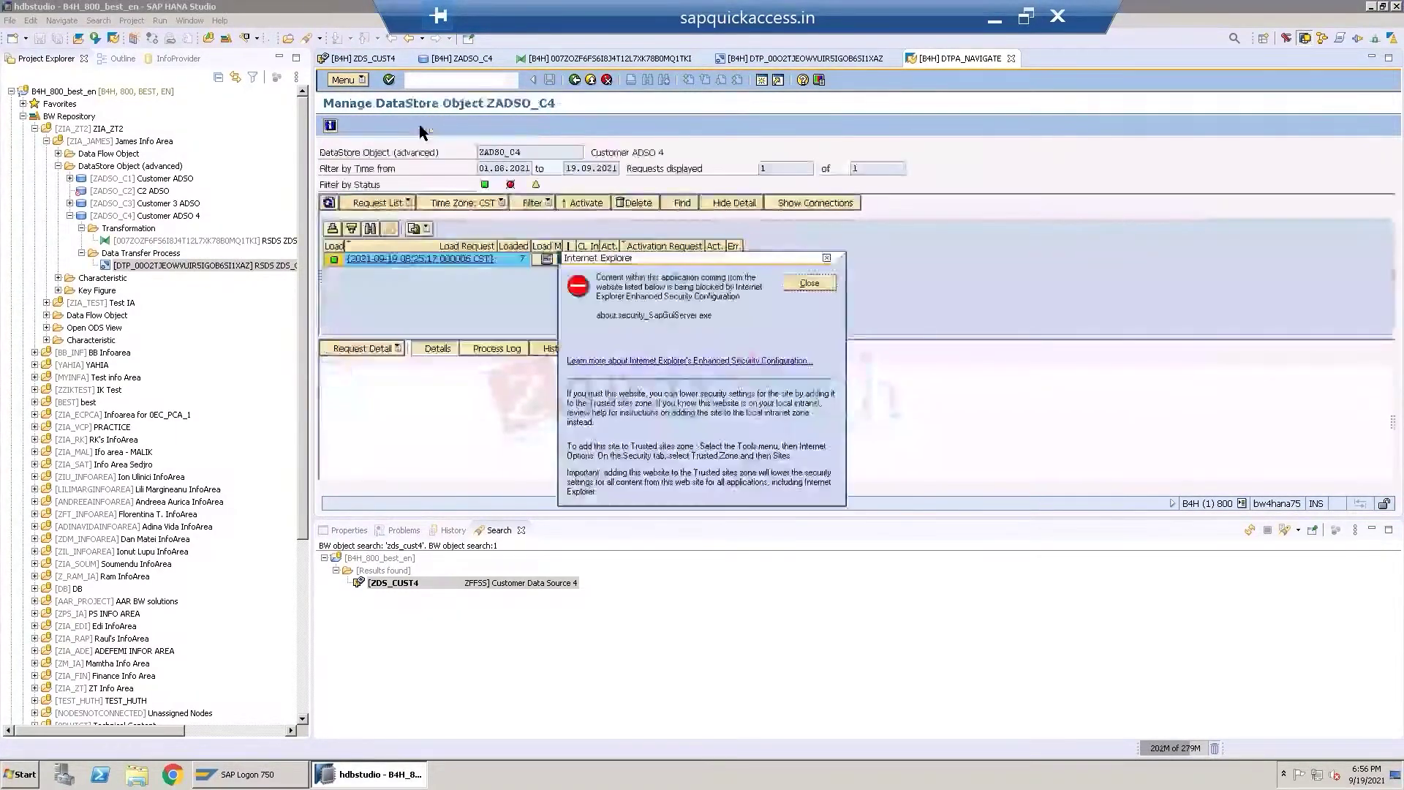
left_click(809, 283)
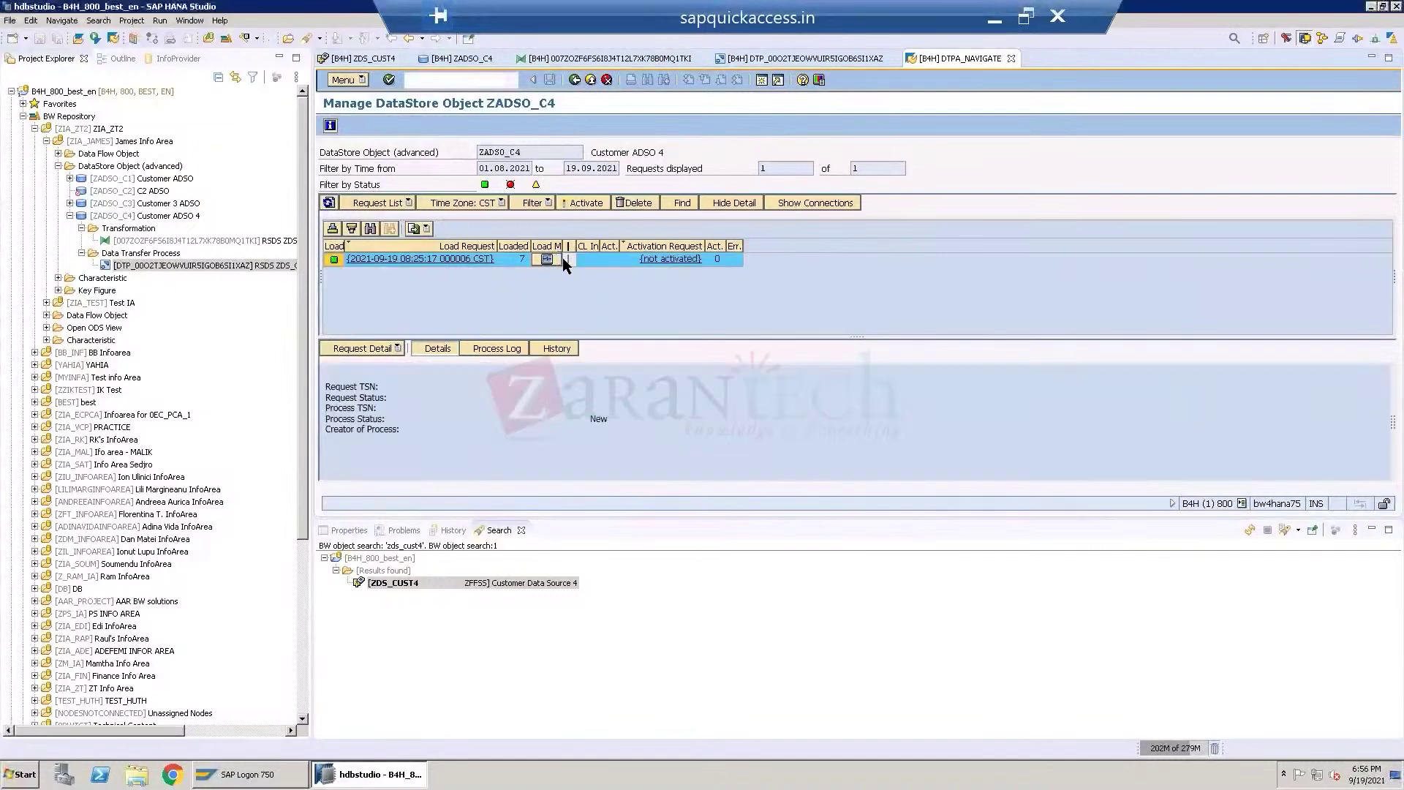
left_click(547, 260)
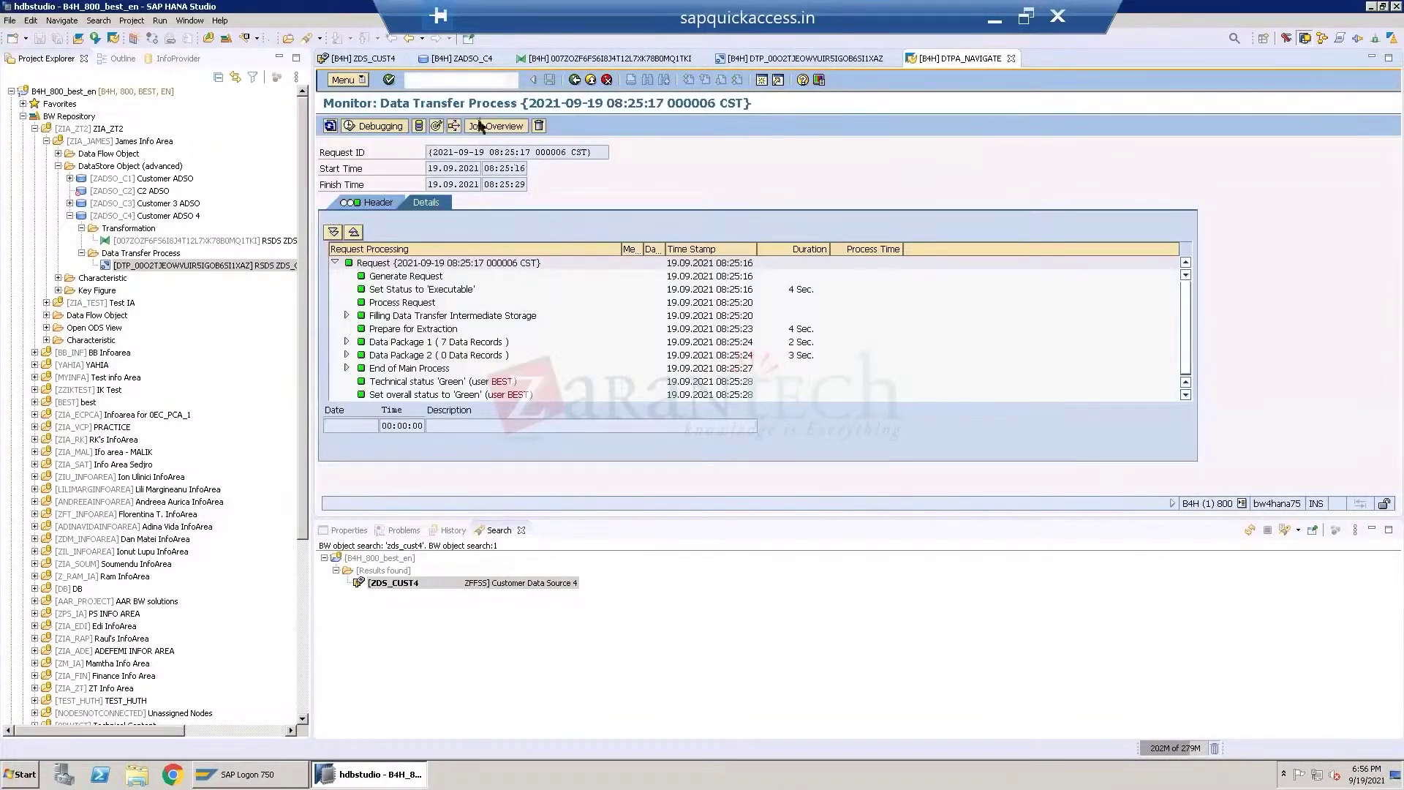
left_click(436, 125)
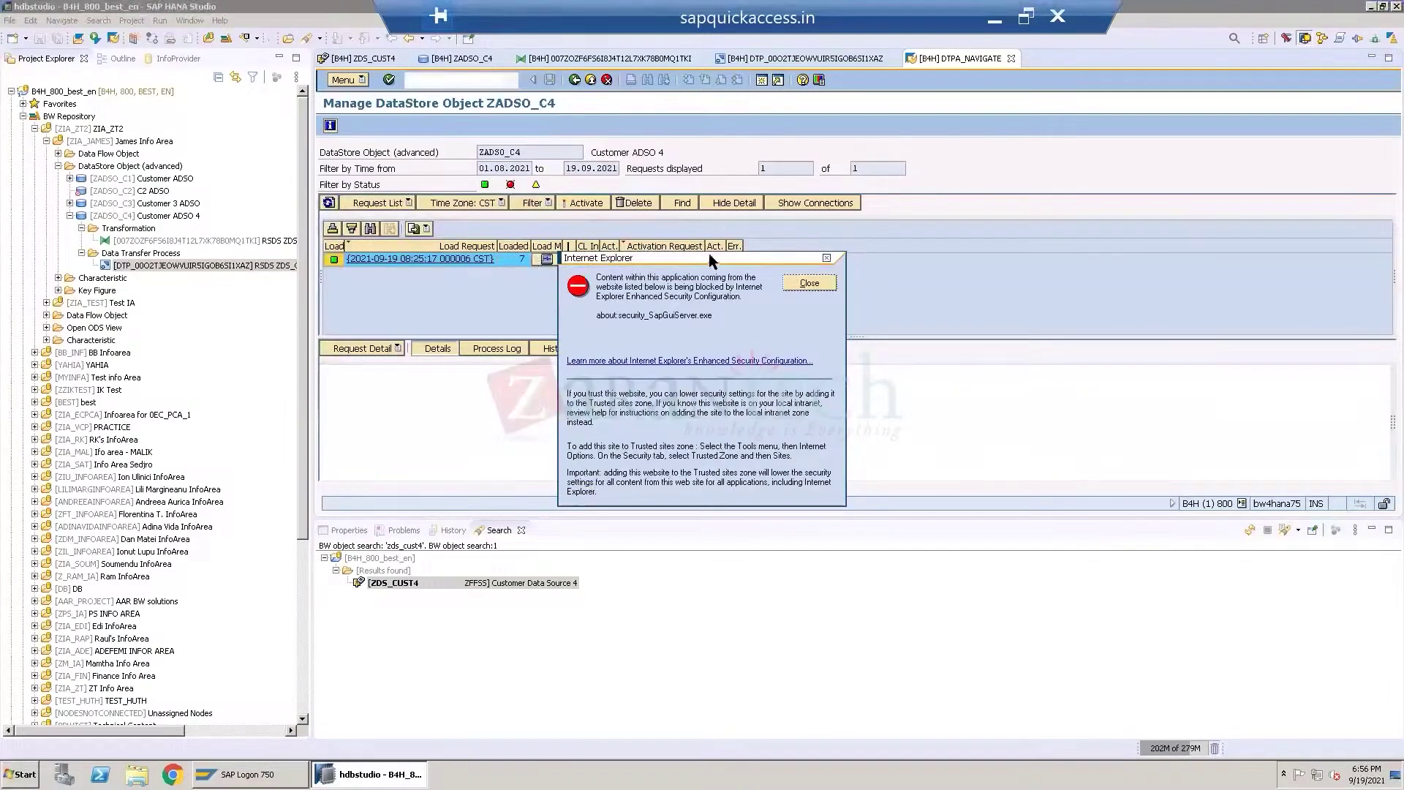
left_click(811, 284)
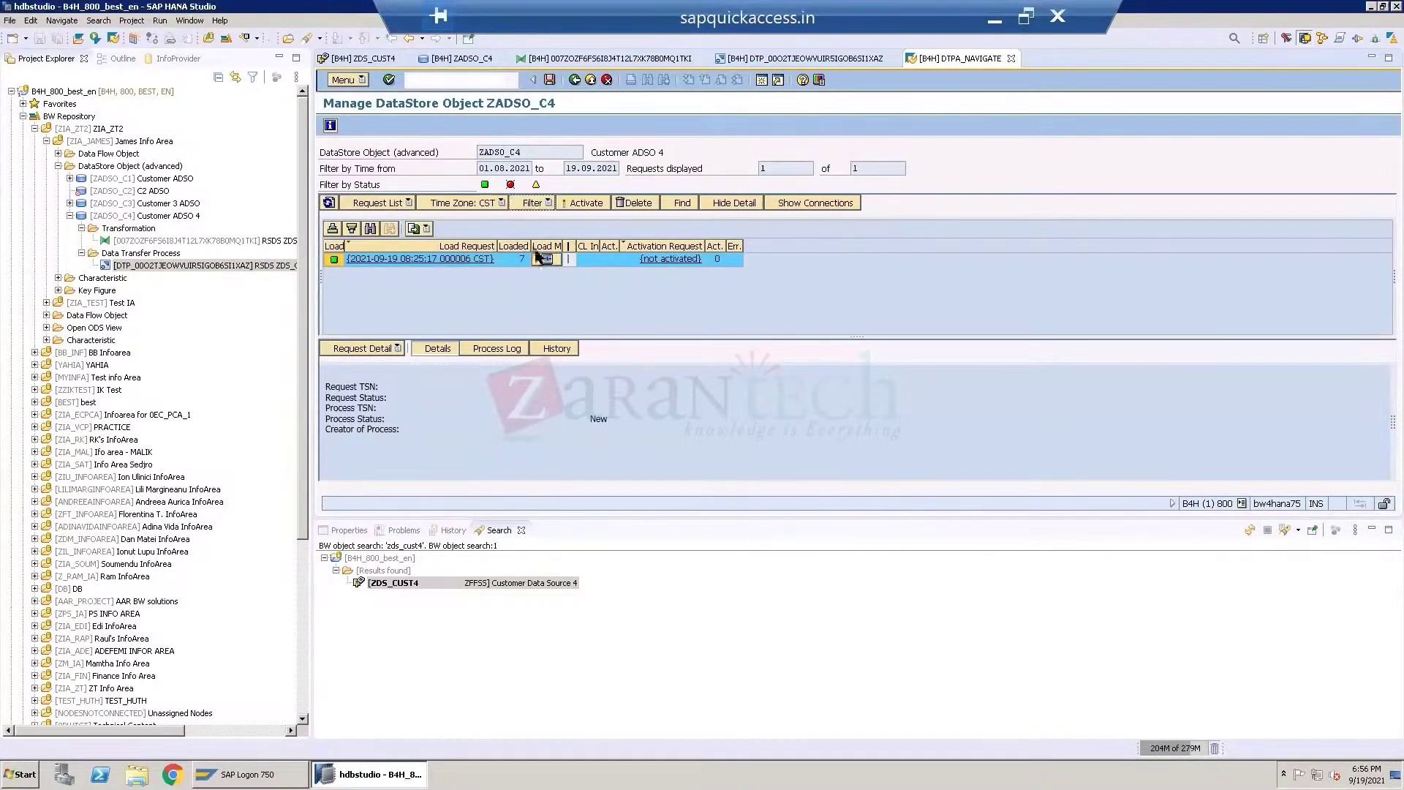
Display the inbound table of ZADSO_C4 for the load request.
right_click(510, 256)
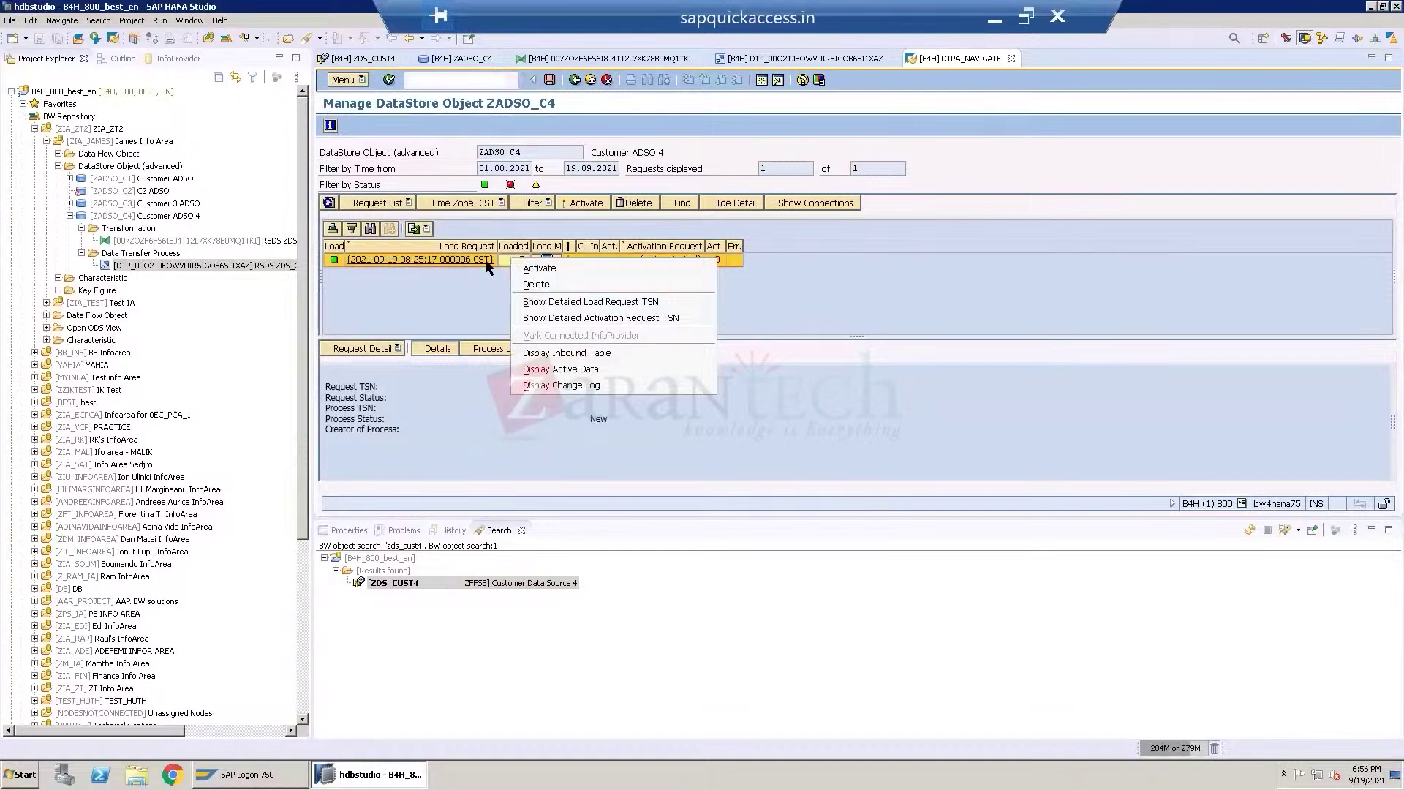
left_click(494, 297)
right_click(426, 257)
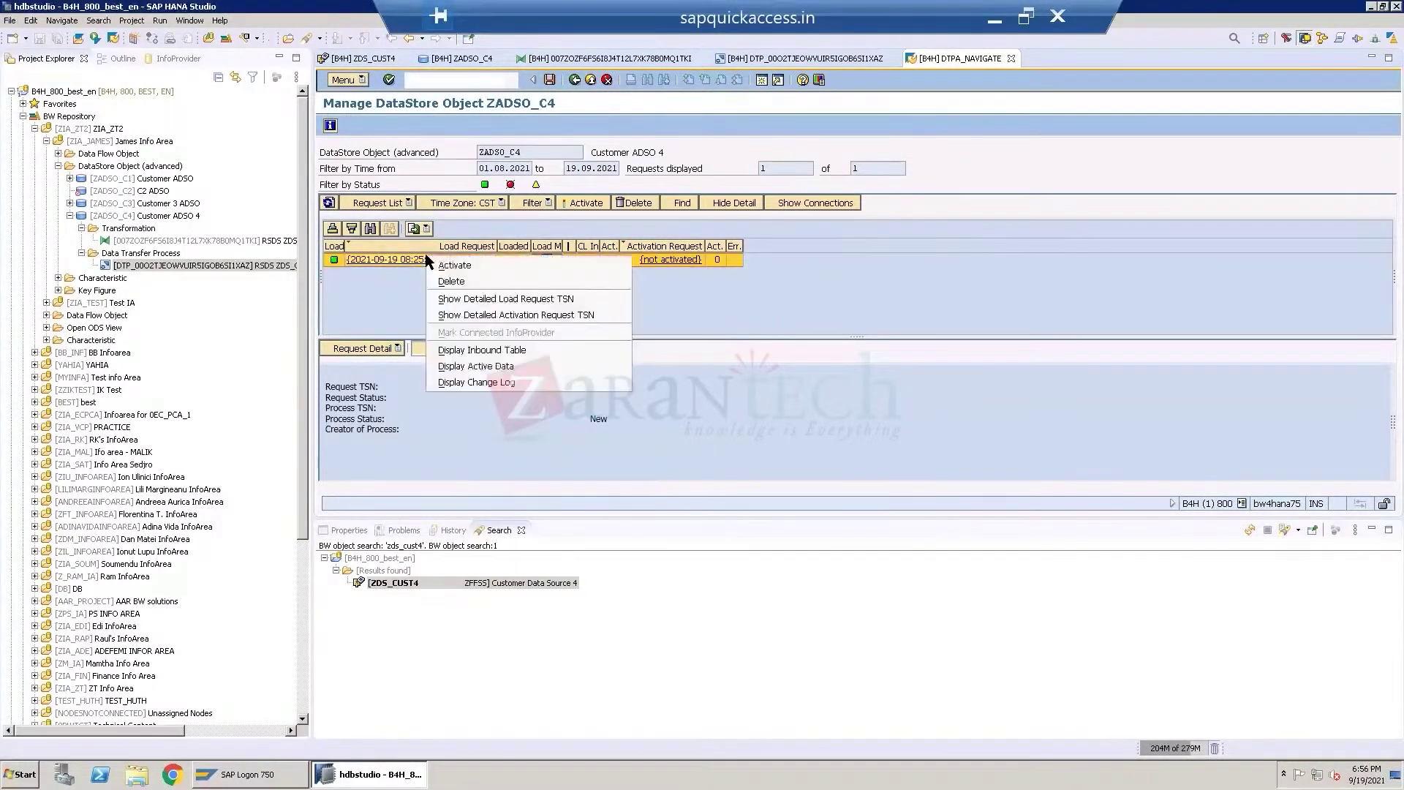
left_click(487, 349)
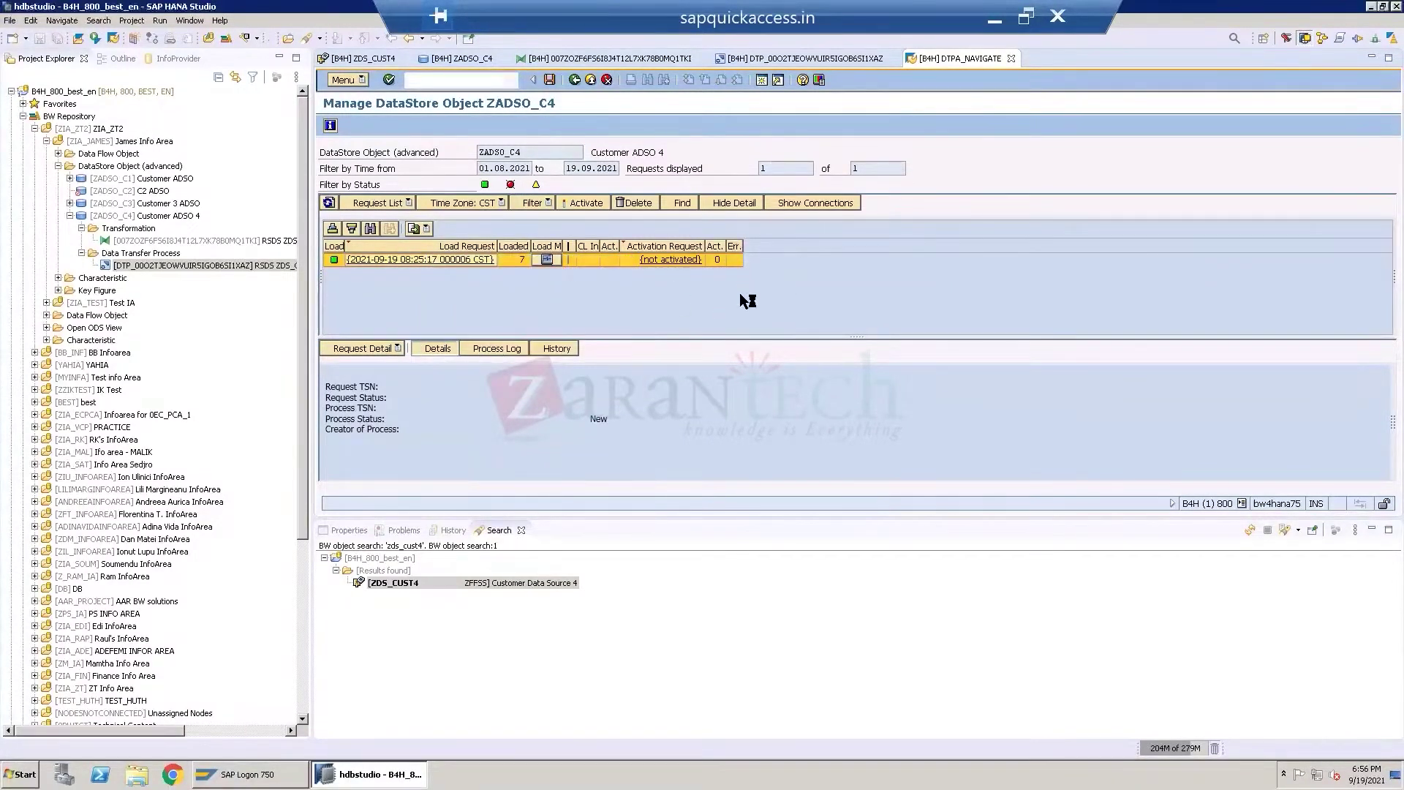
left_click(384, 453)
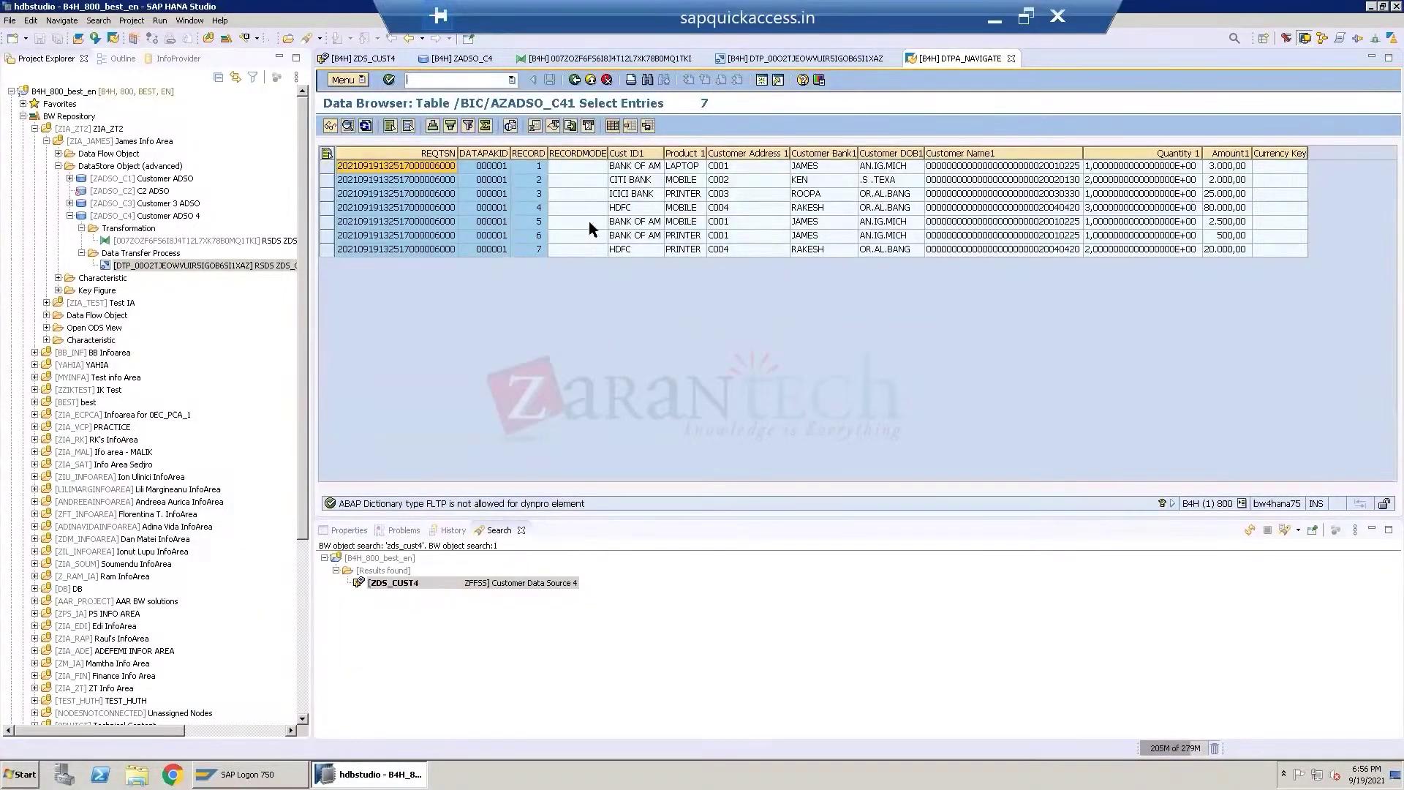
Examine the inbound table's request, data package, record and record mode columns, and the data fields from Cust ID1 to Currency Key.
left_click(432, 154)
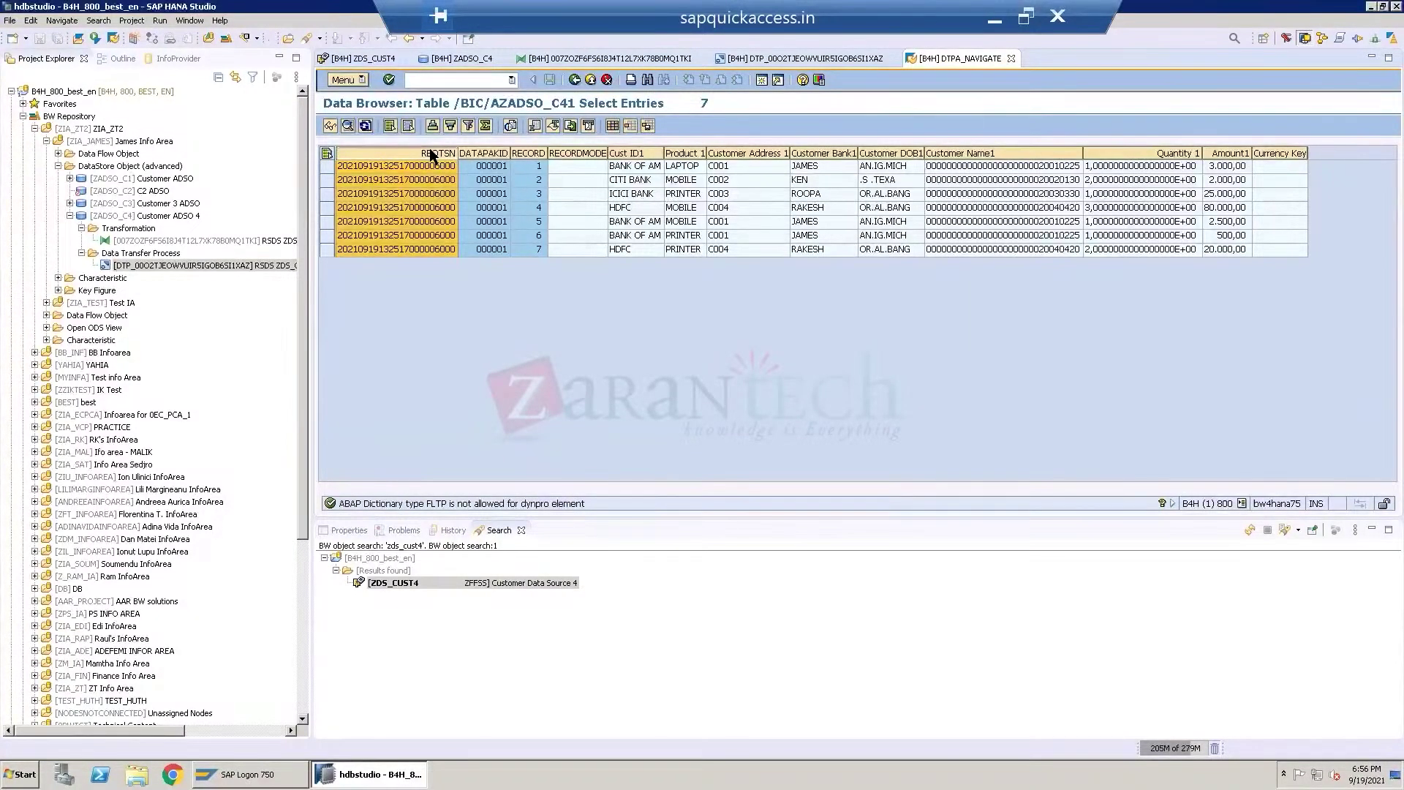
left_click(488, 153)
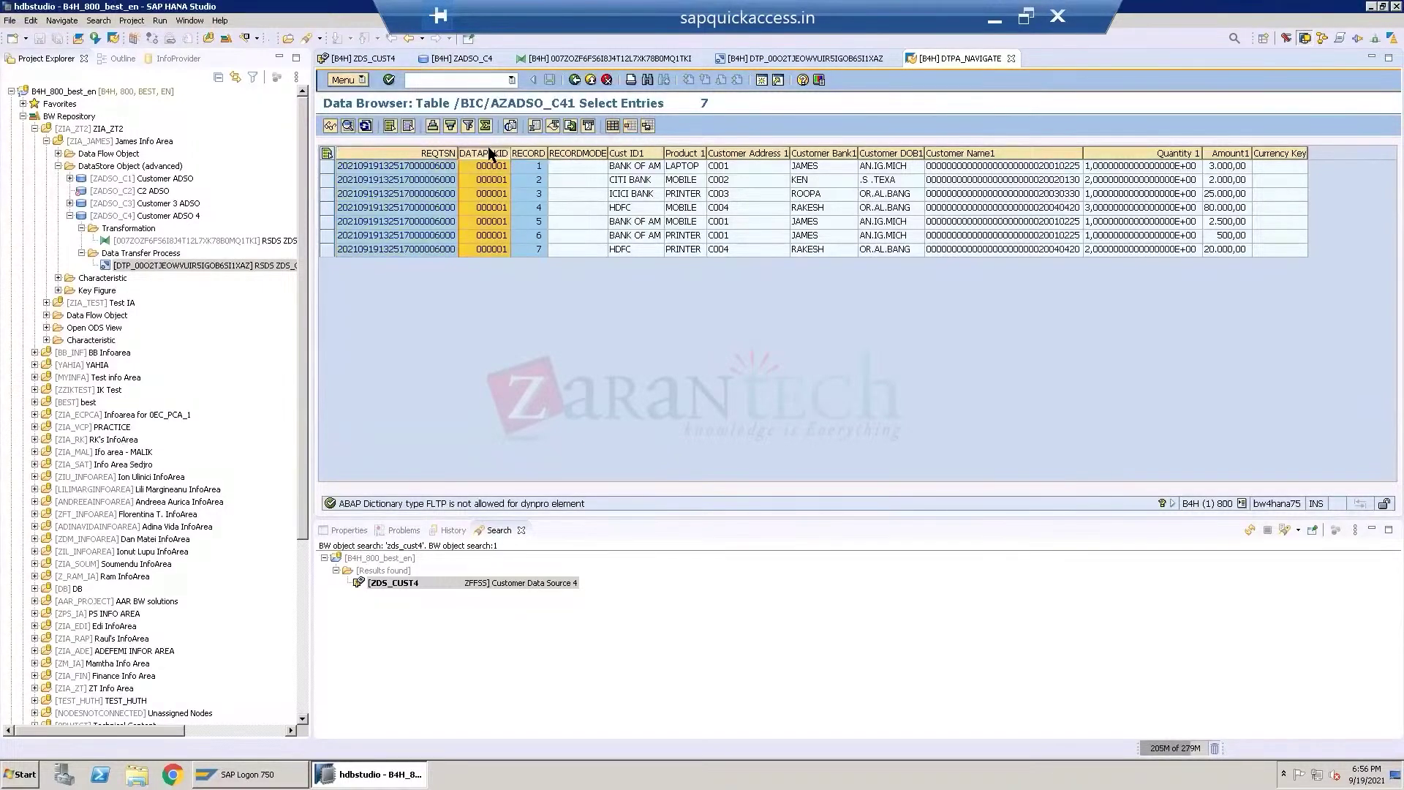
left_click(537, 153)
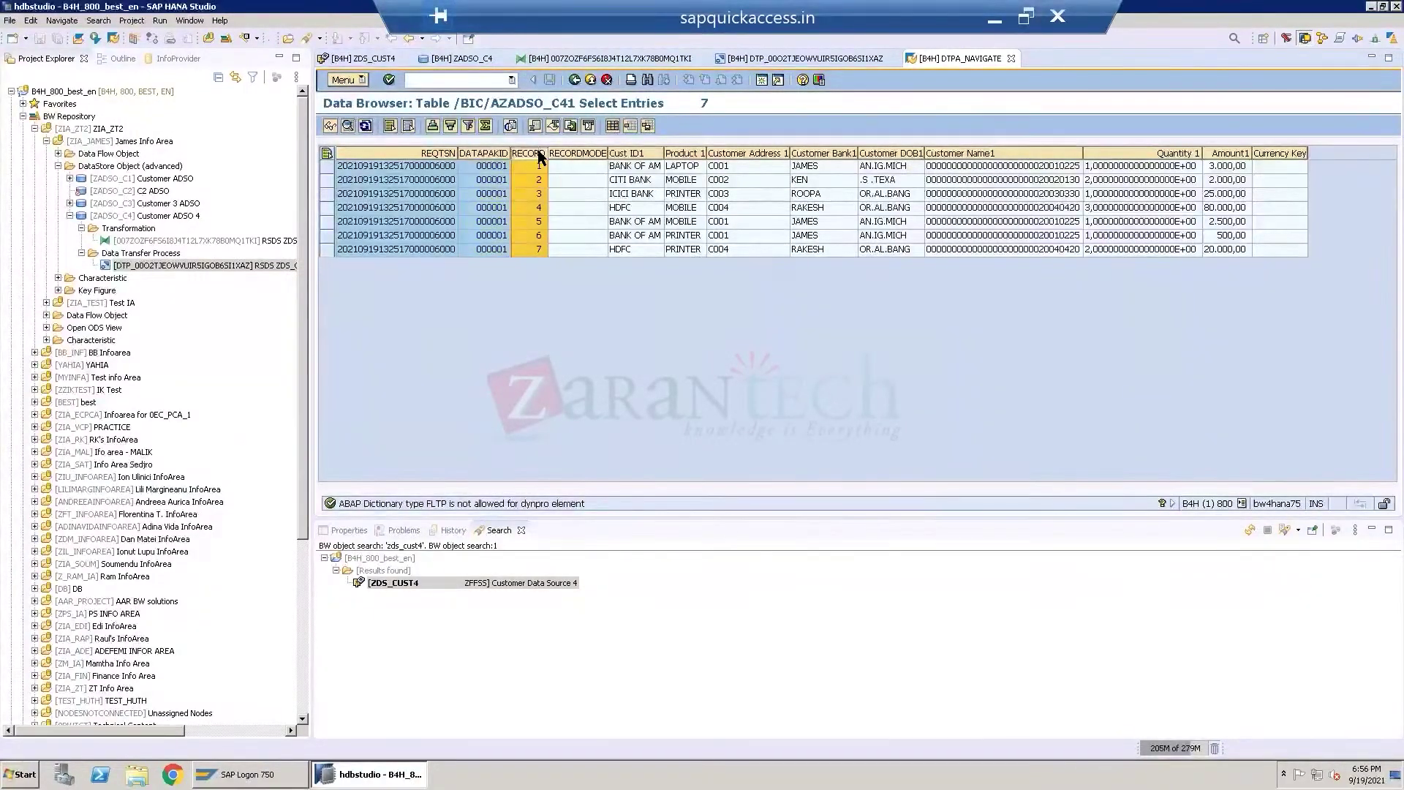
left_click(584, 154)
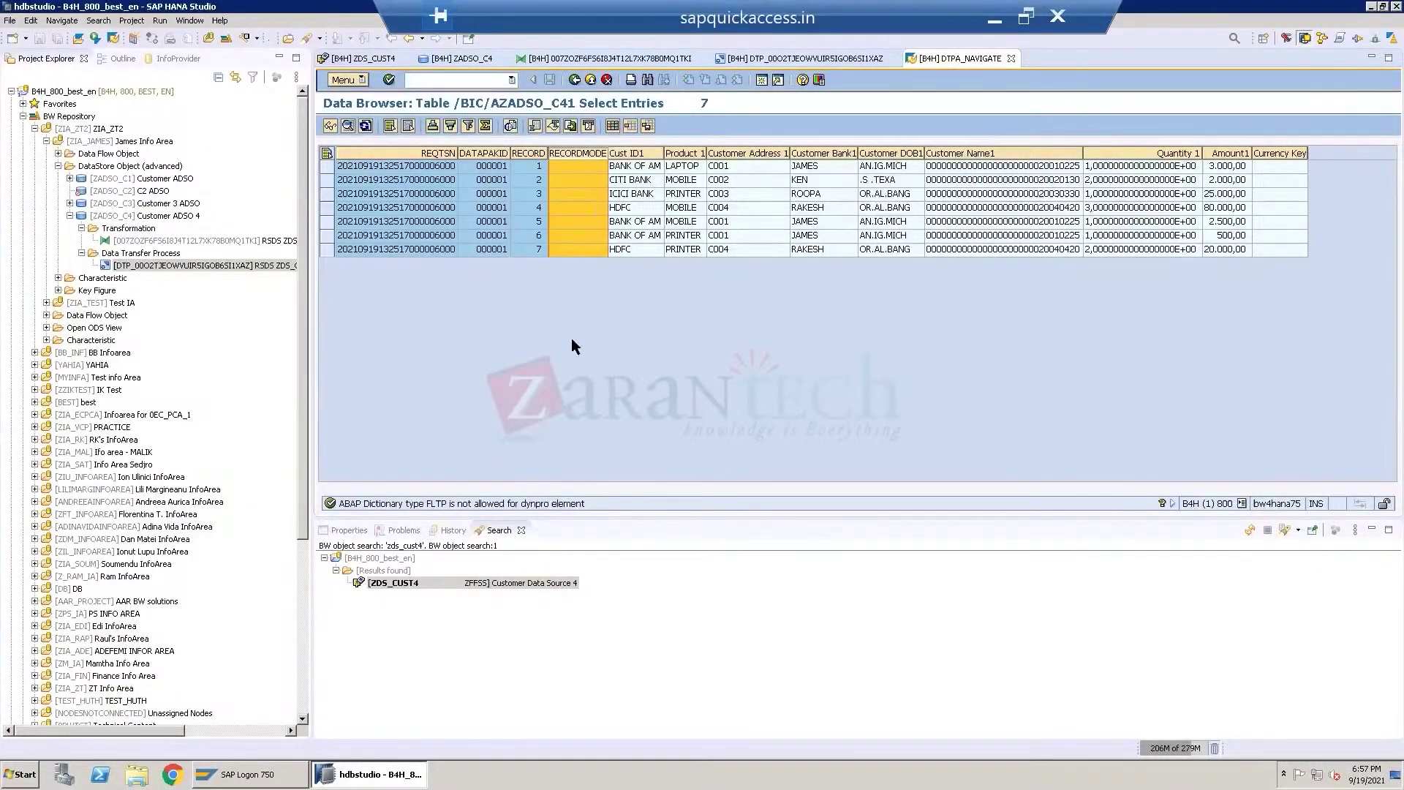
left_click(632, 146)
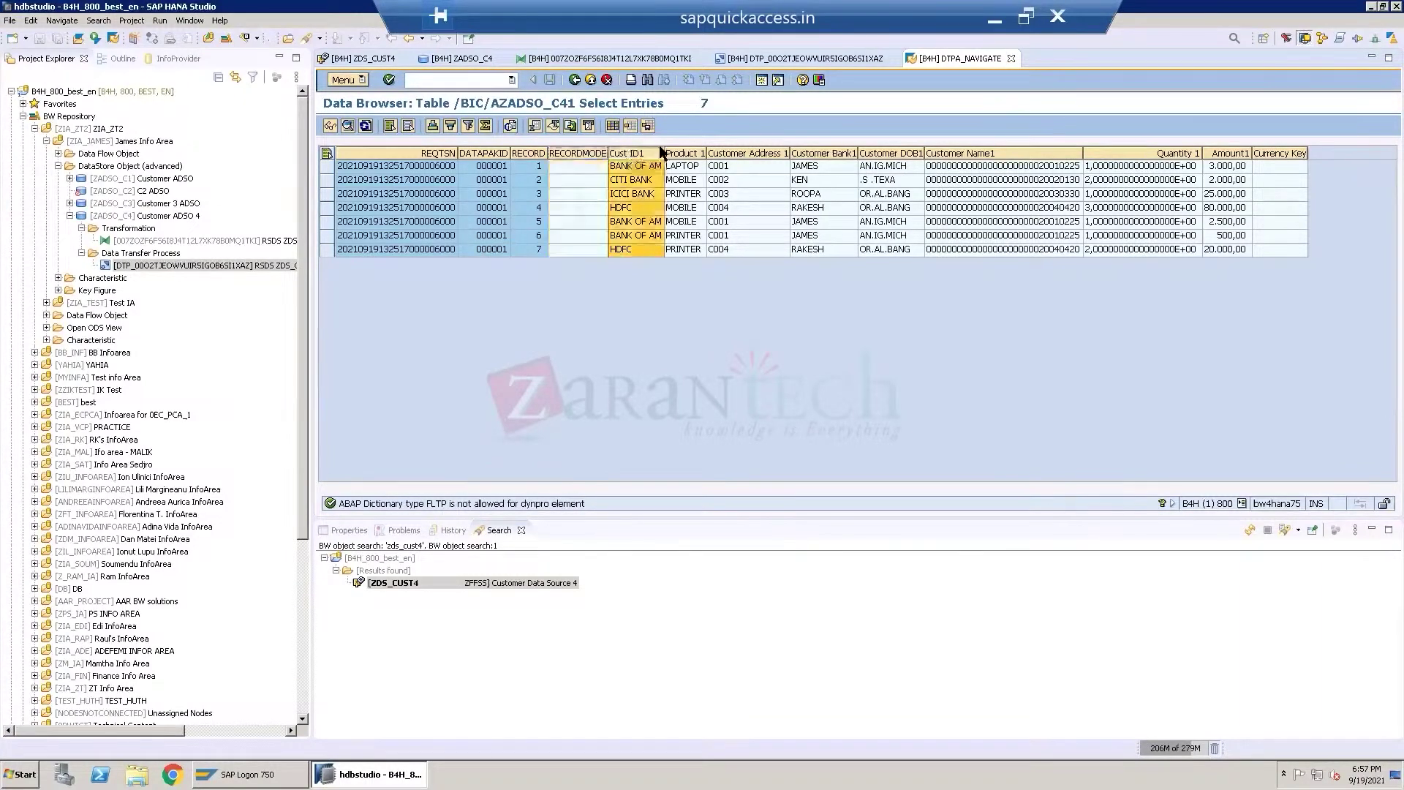
left_click(1285, 152, "shift")
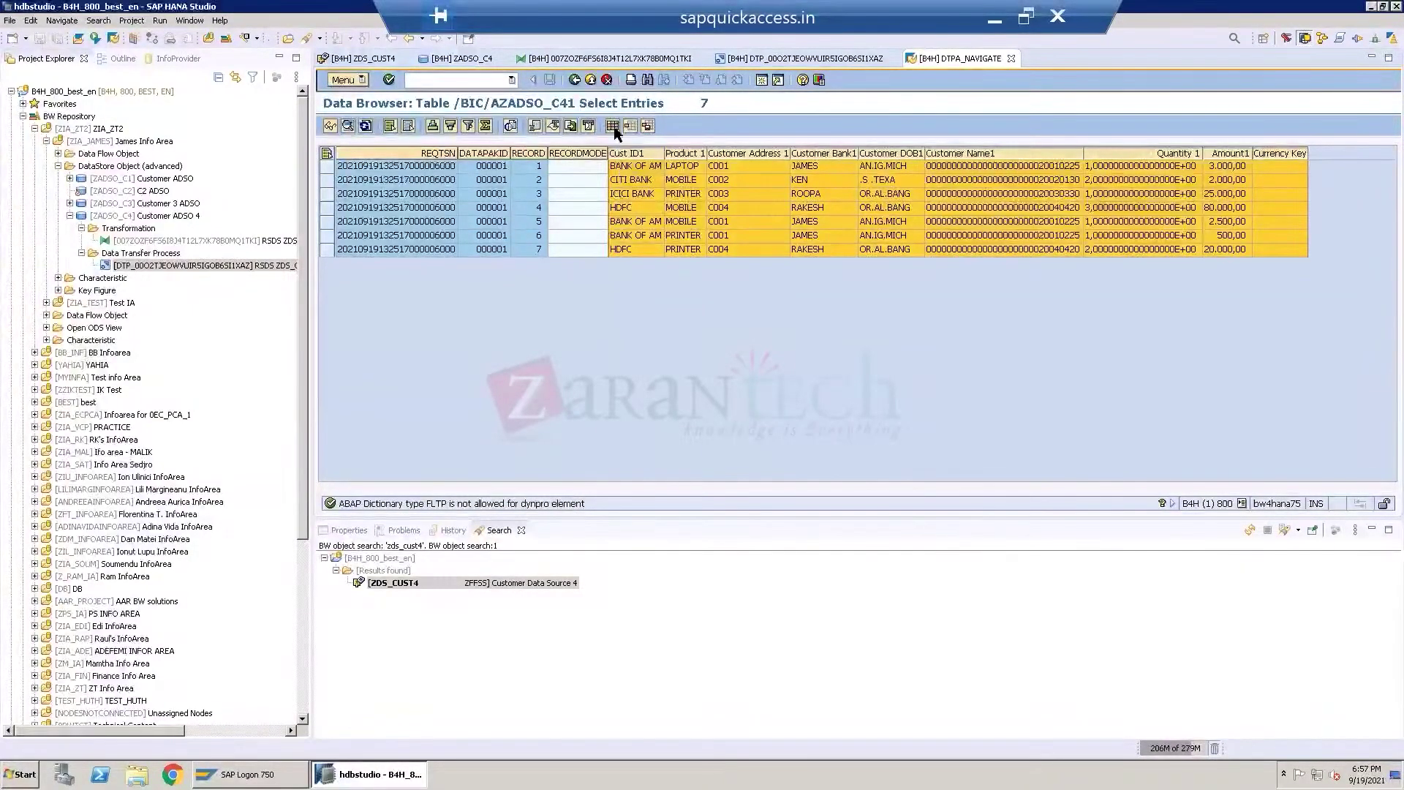
Return to the load request, open the active data table of ZADSO_C4 and check its number of entries.
left_click(575, 79)
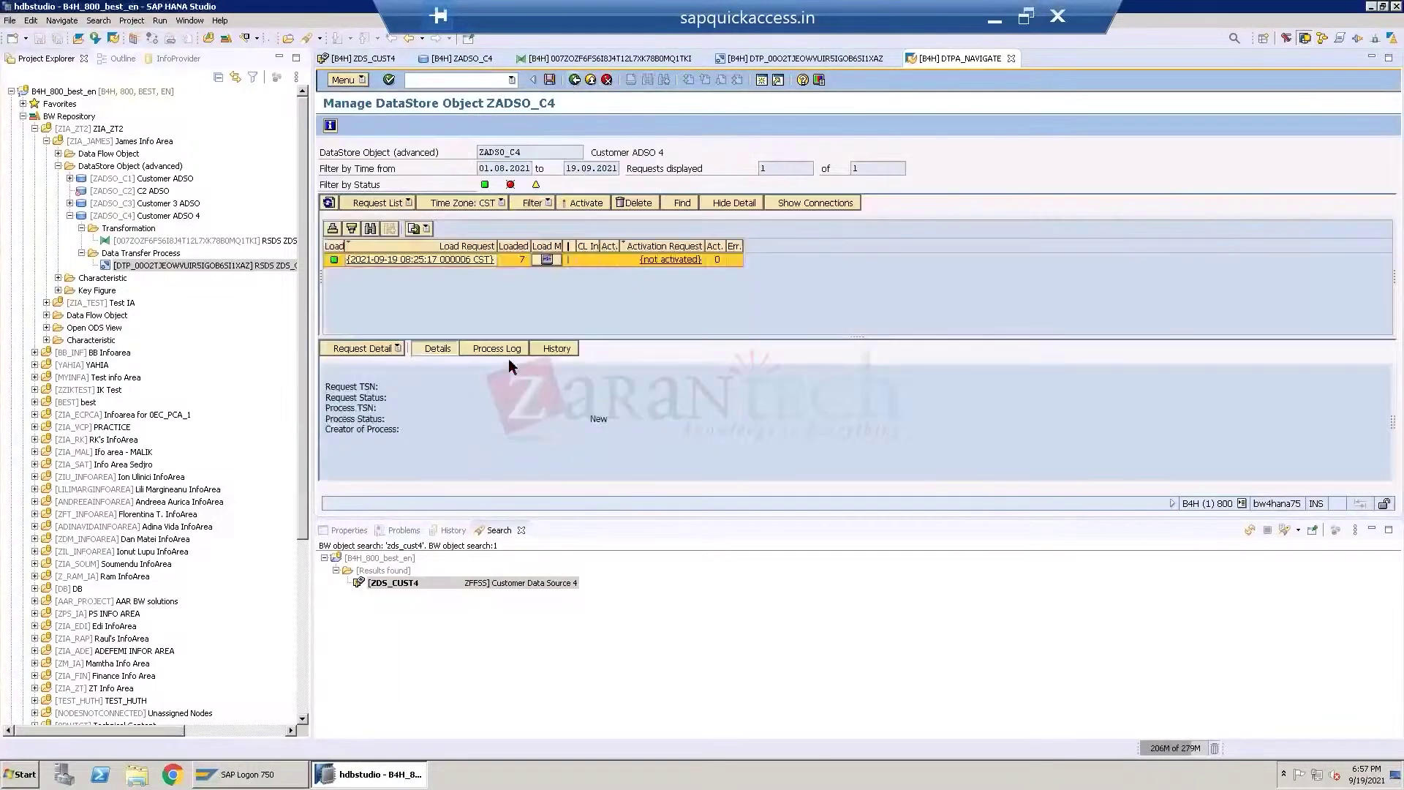
right_click(415, 260)
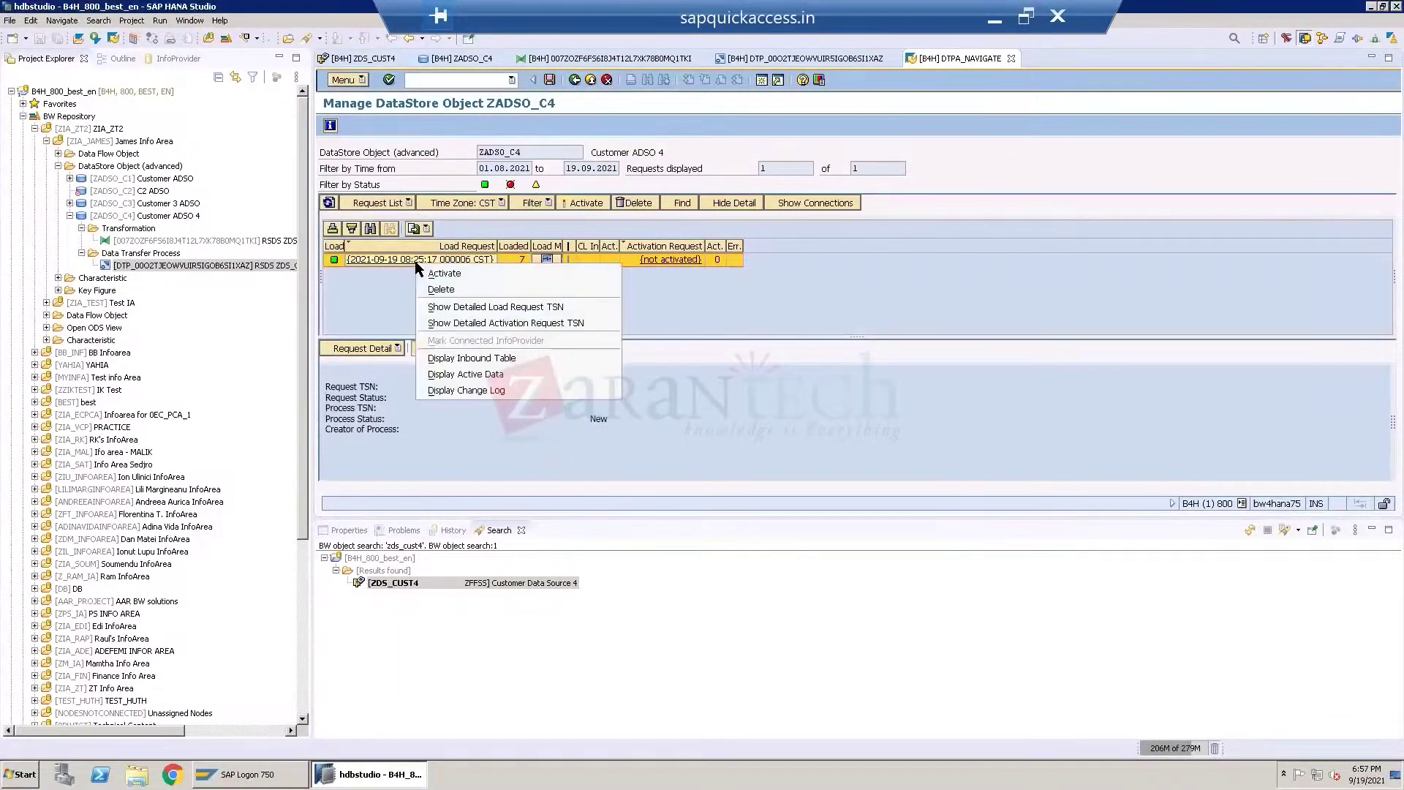
left_click(472, 370)
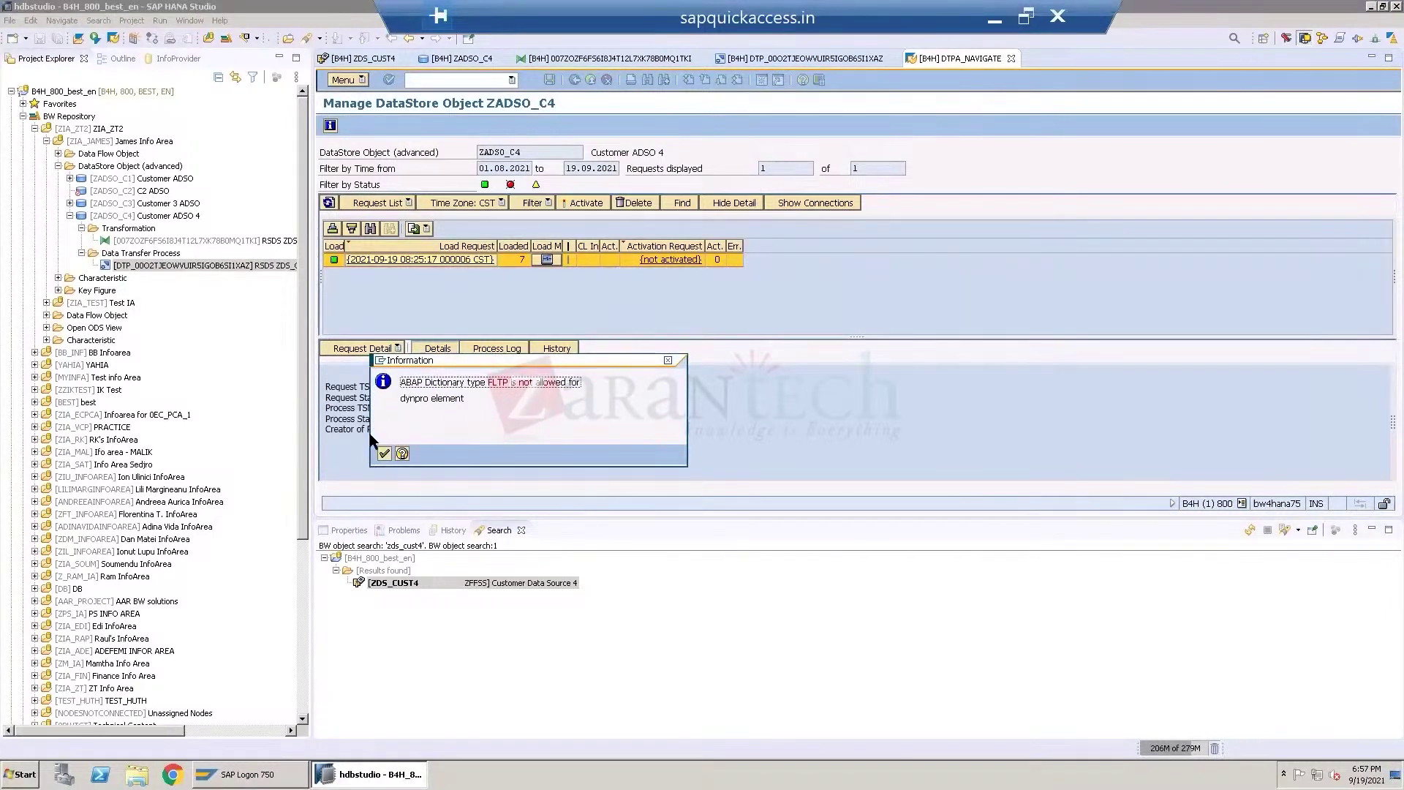
left_click(384, 453)
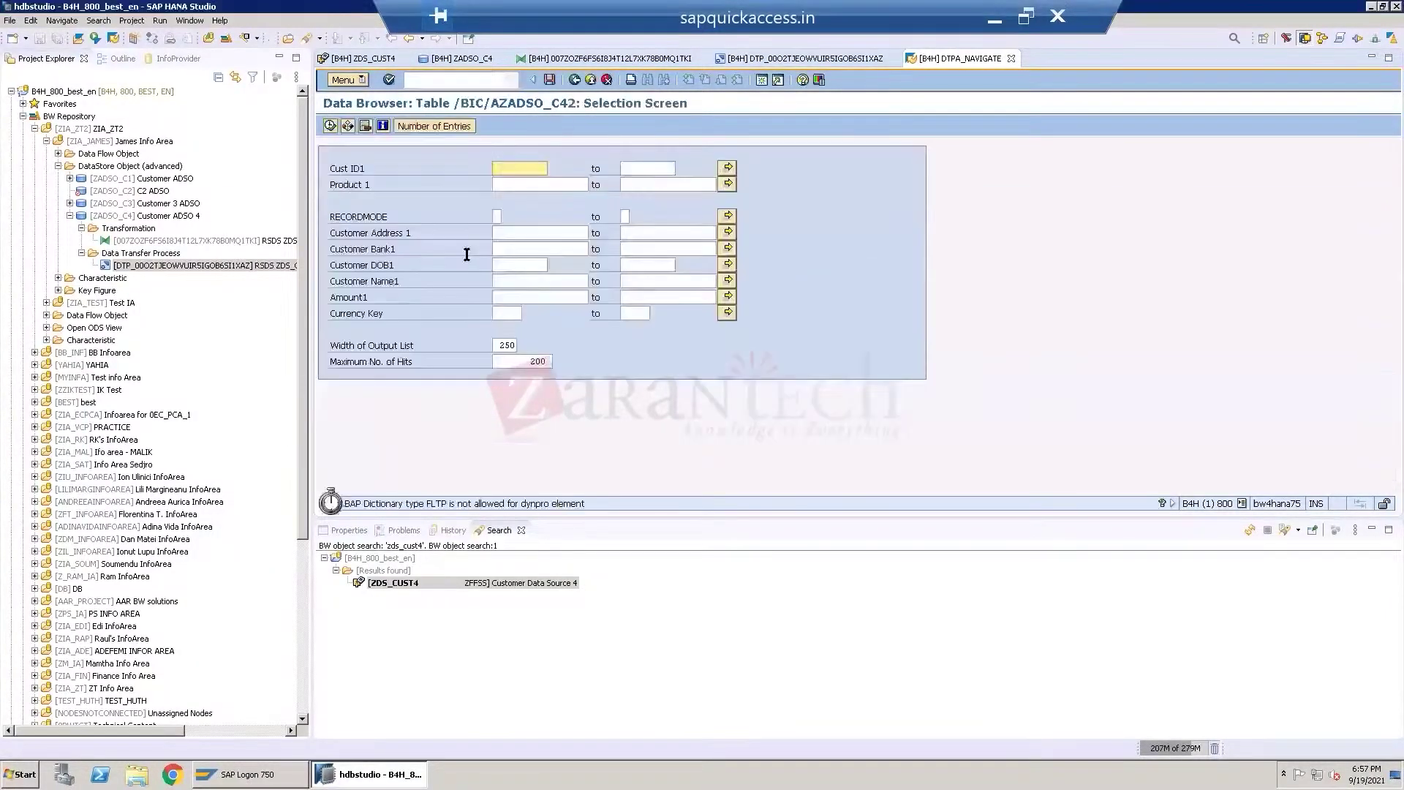
left_click(435, 126)
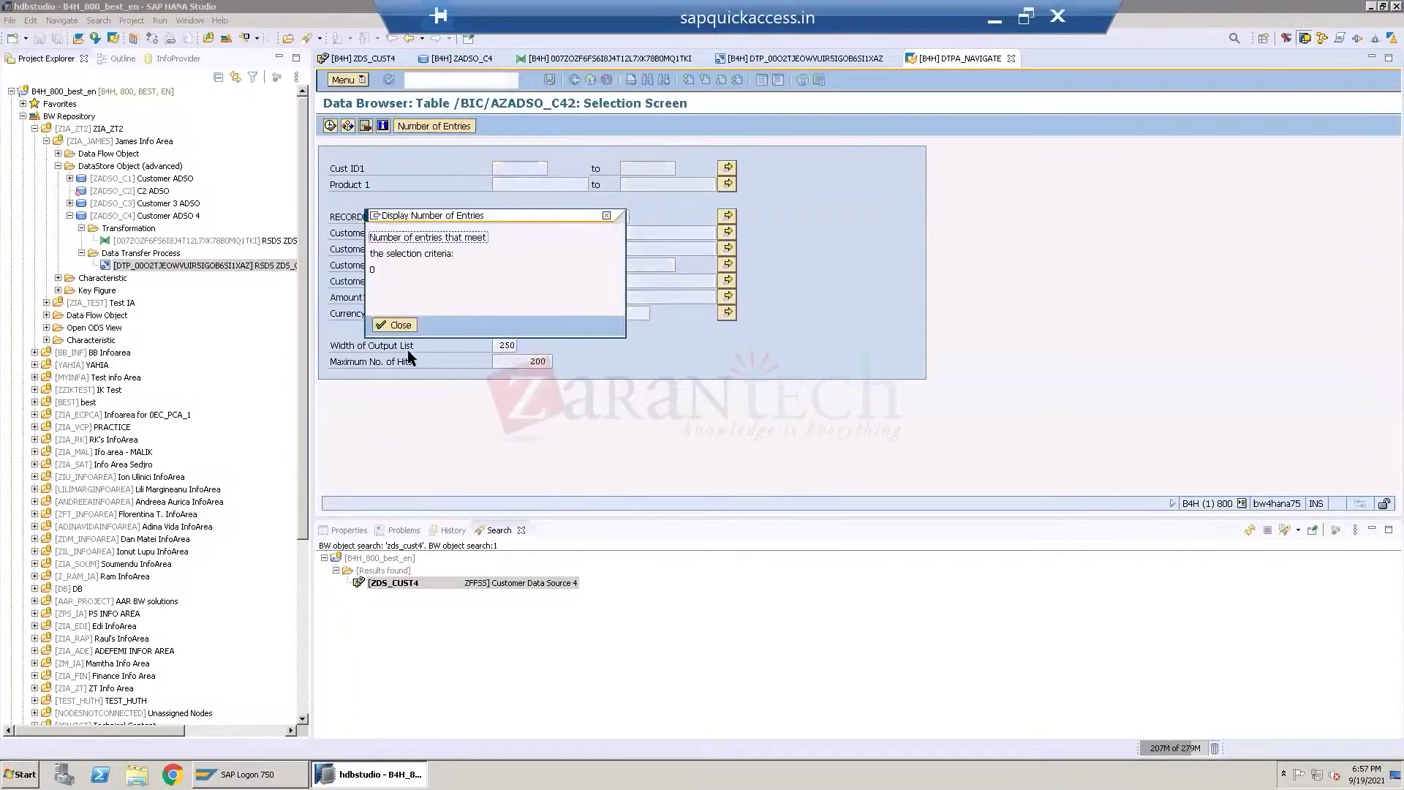
left_click(397, 324)
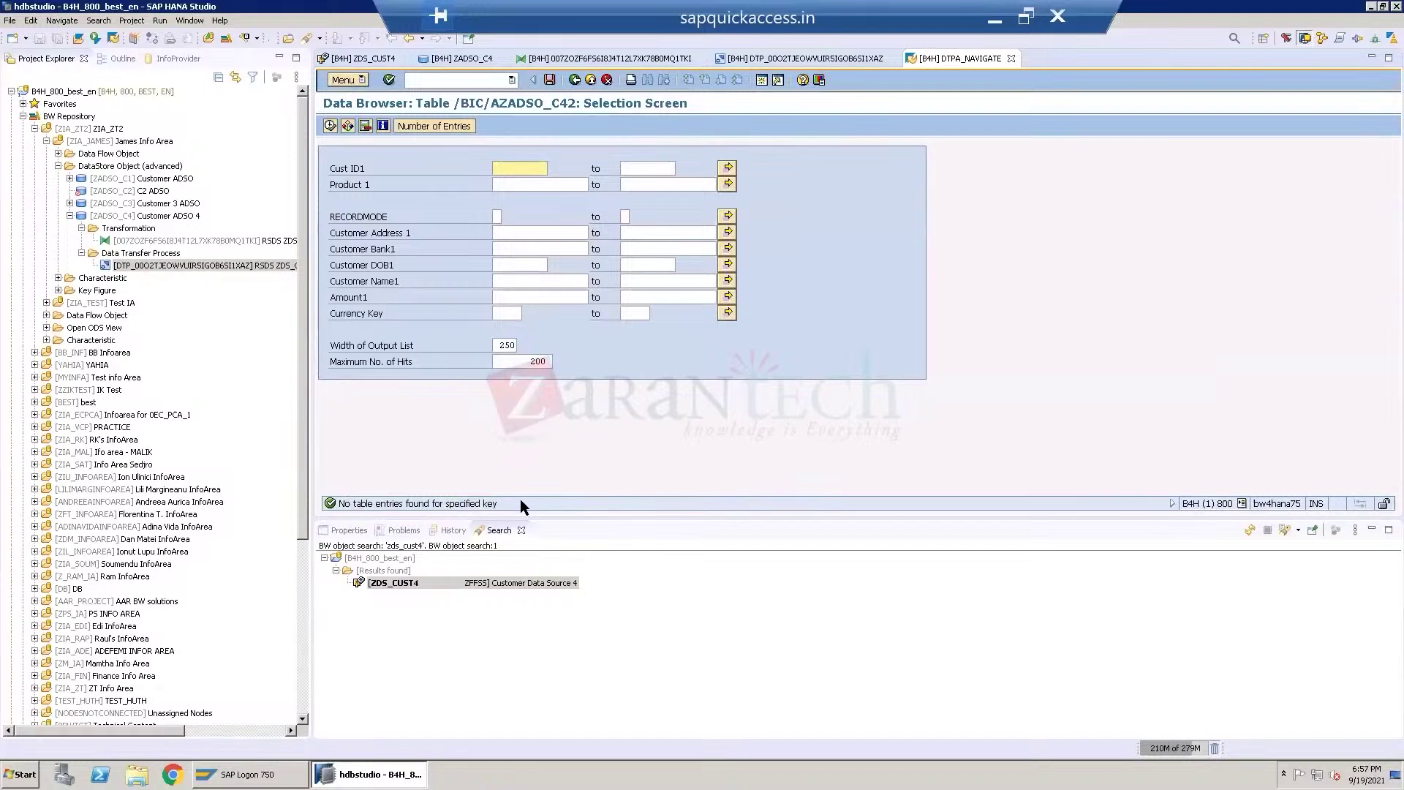
Return to the management view of ZADSO_C4 and activate the load request with activation performed in the background.
left_click(574, 80)
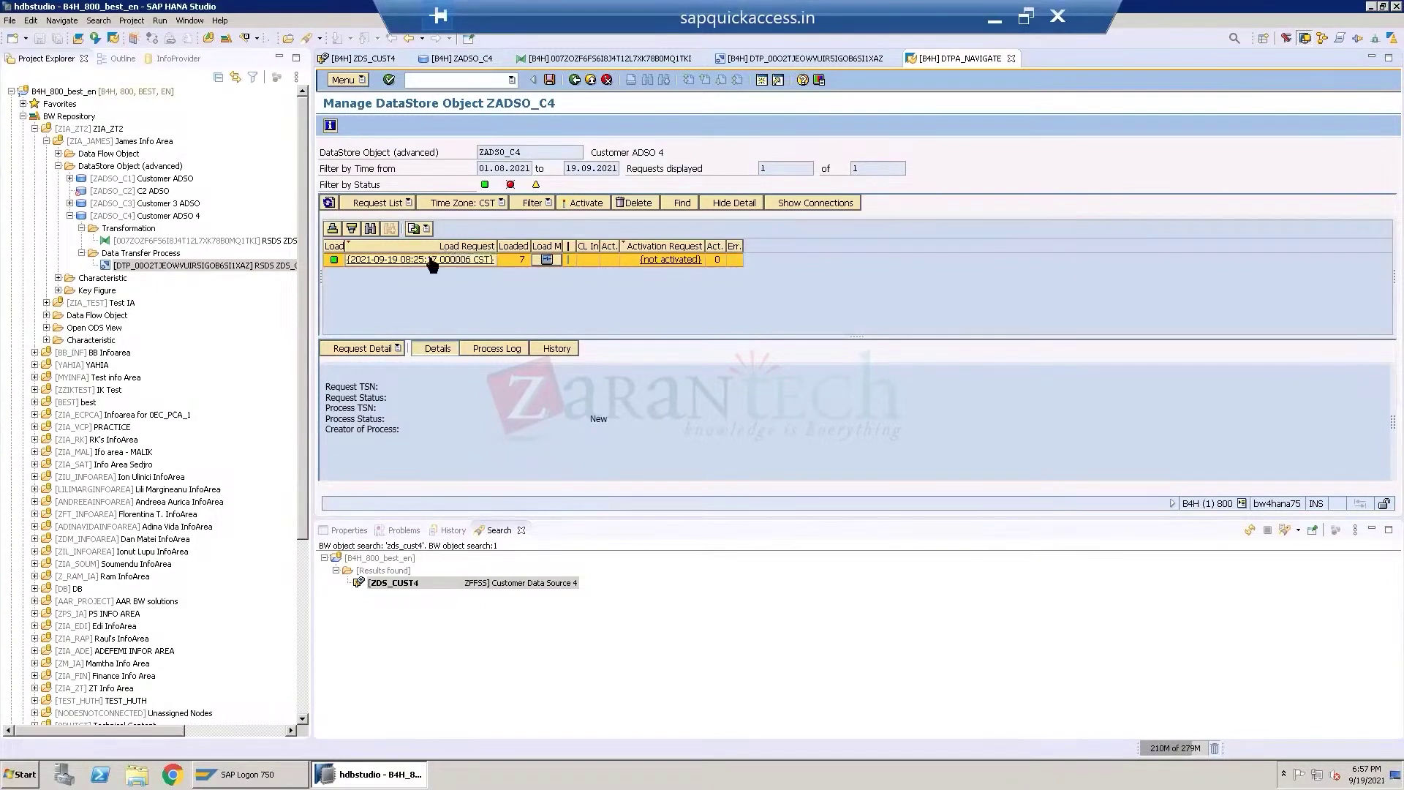
left_click(585, 204)
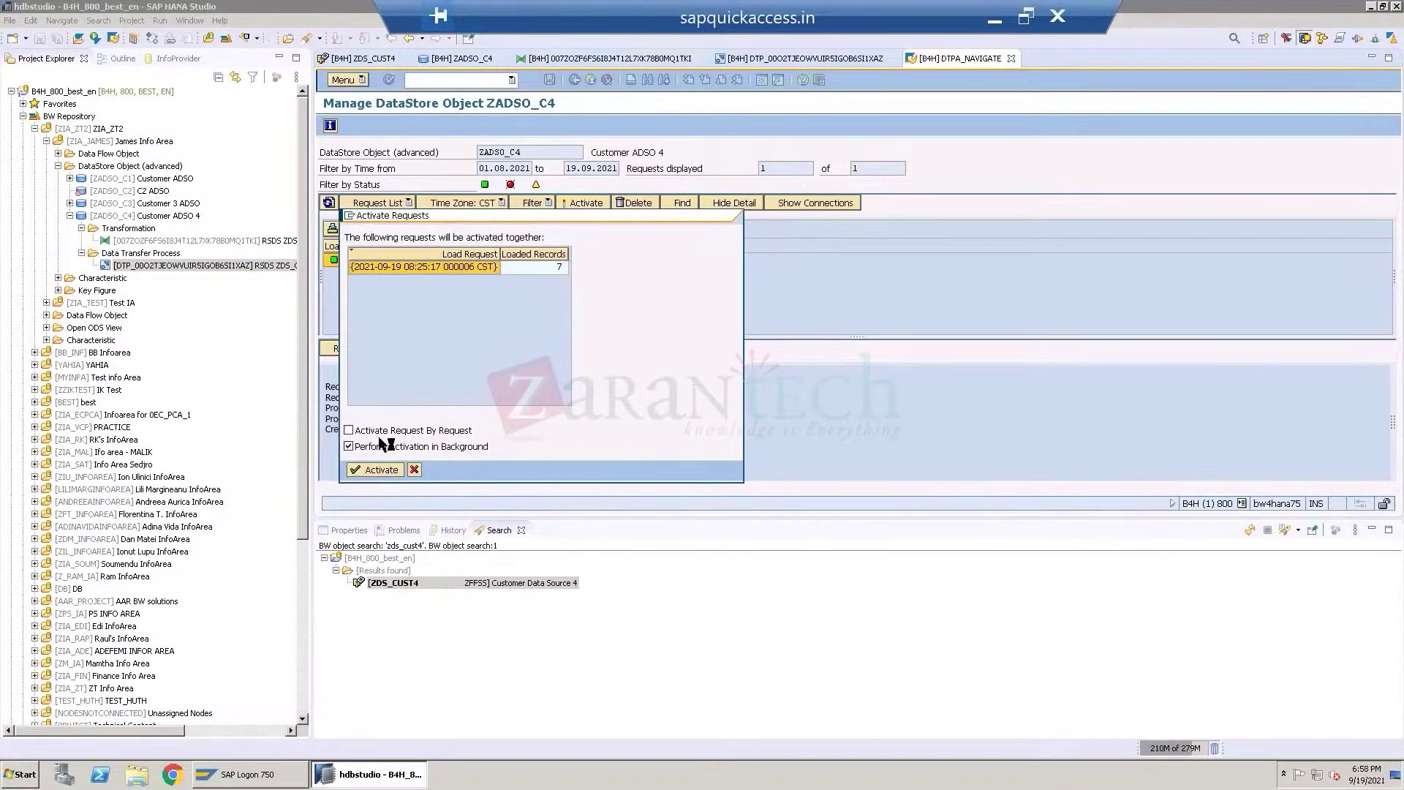
left_click(409, 469)
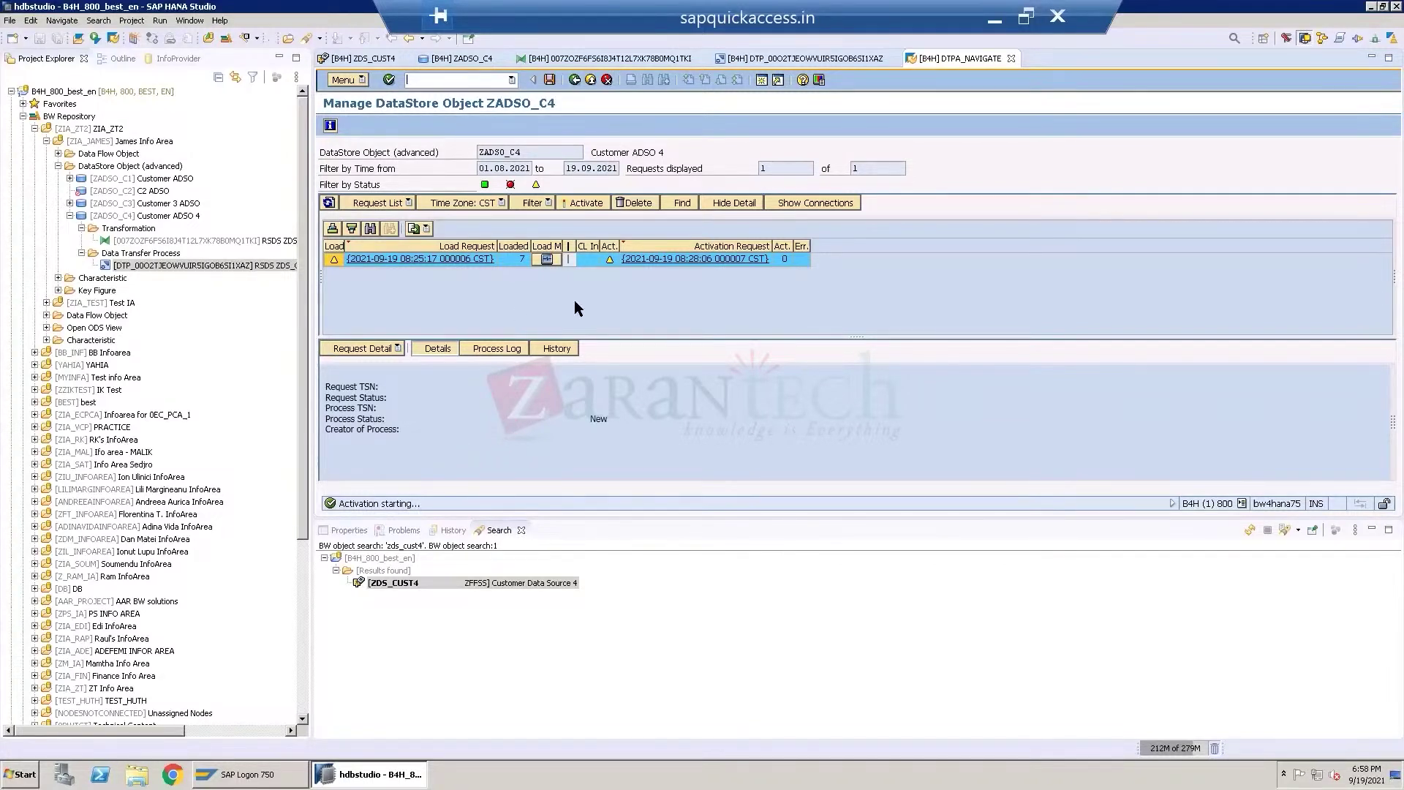
mouse_move(334, 263)
left_click(431, 503)
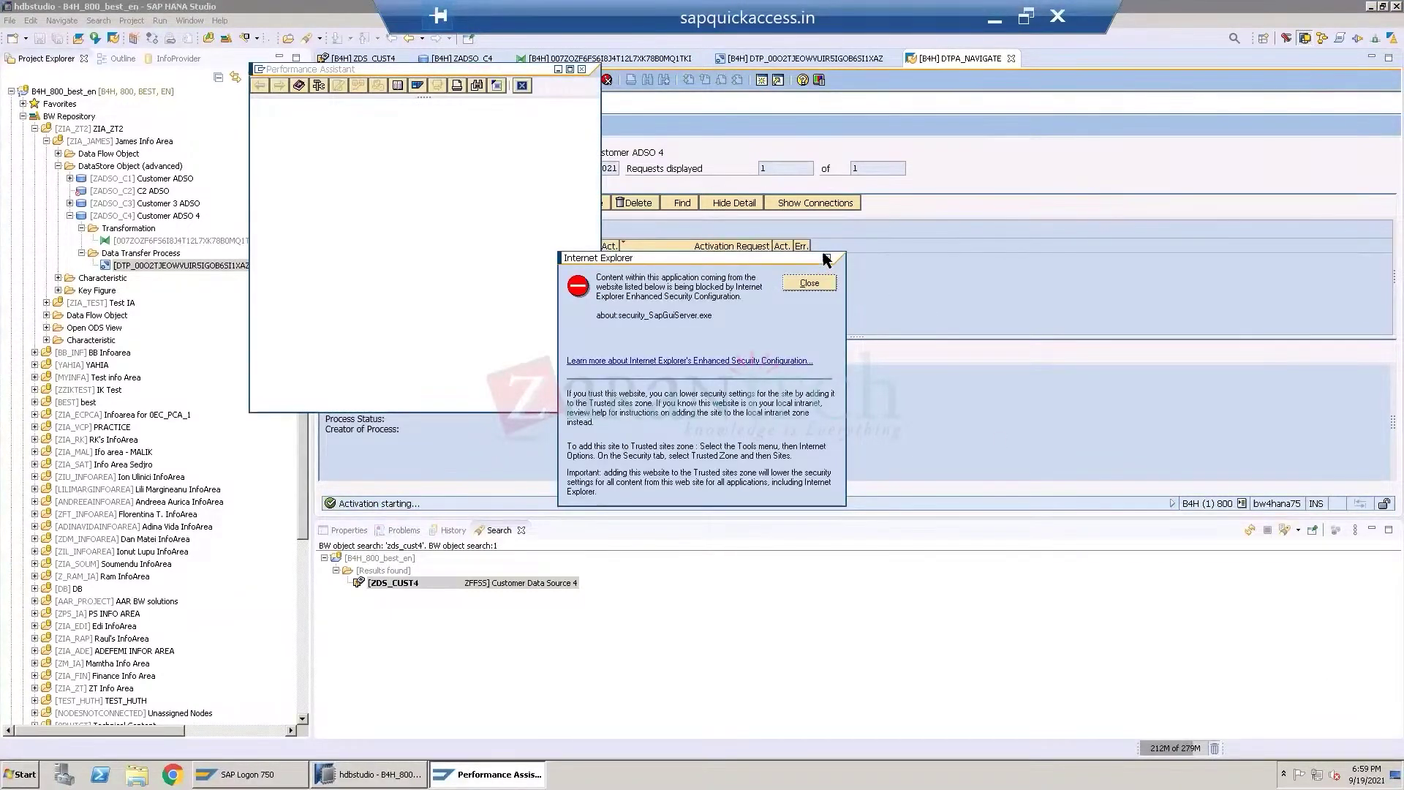
left_click(811, 281)
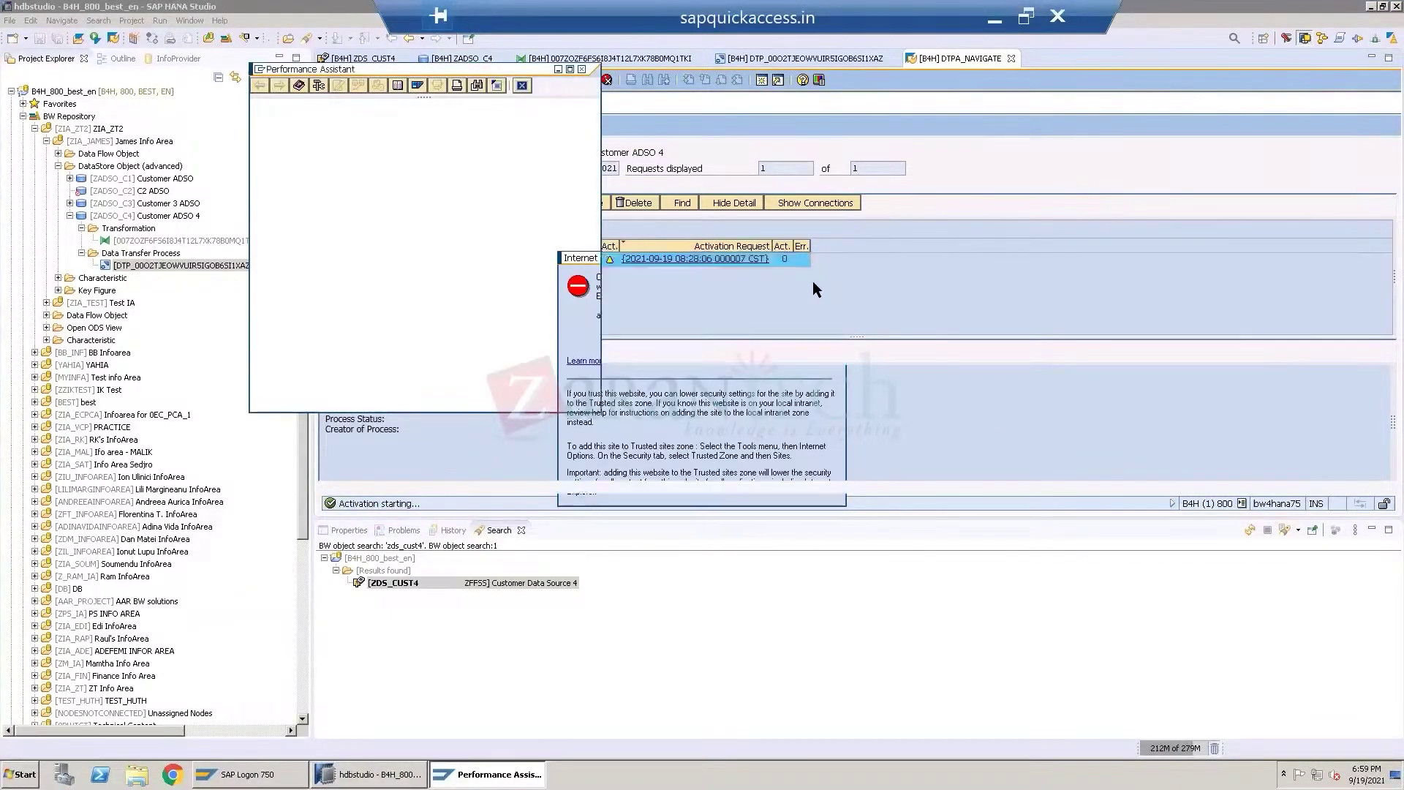
left_click(582, 69)
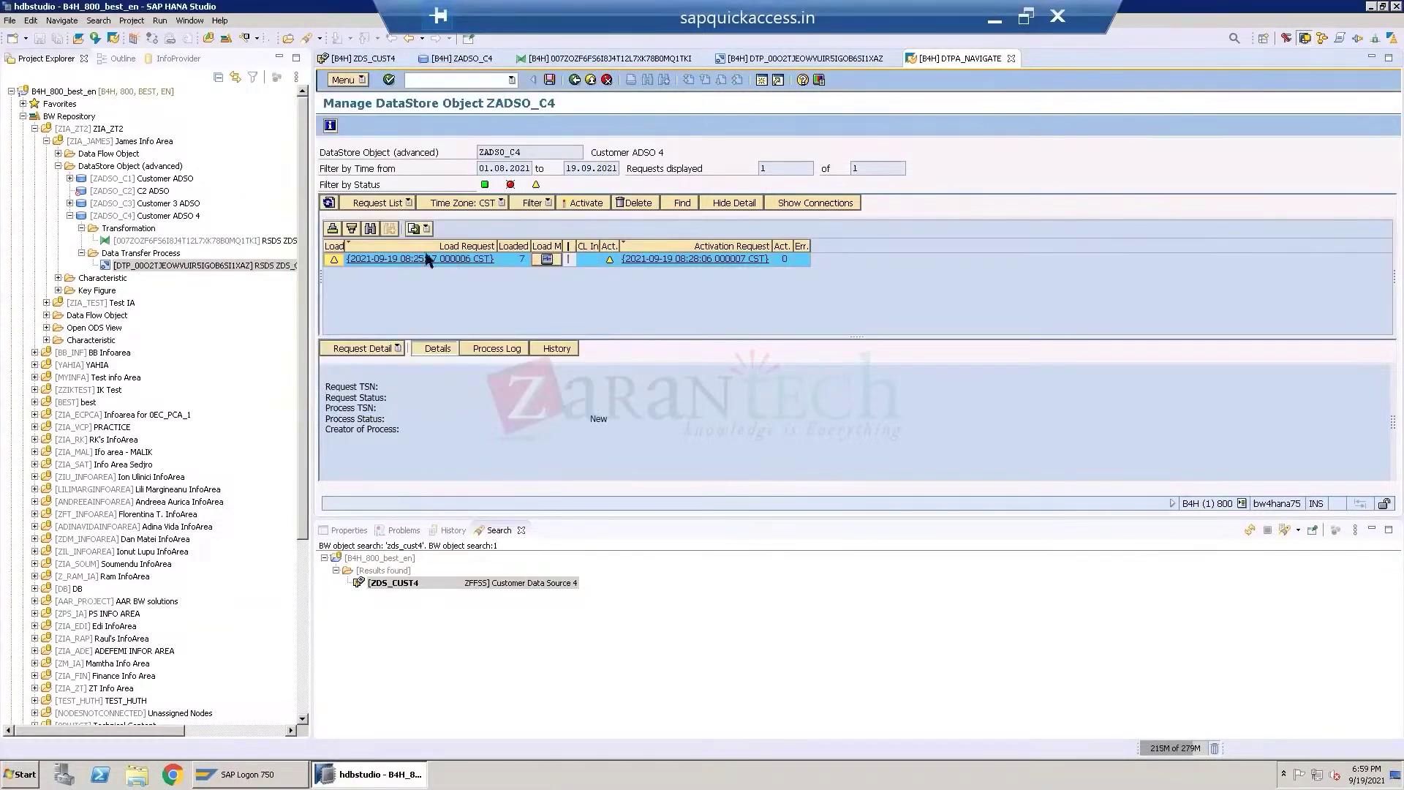
Refresh the request list of ZADSO_C4 to check the activation request's status.
right_click(427, 260)
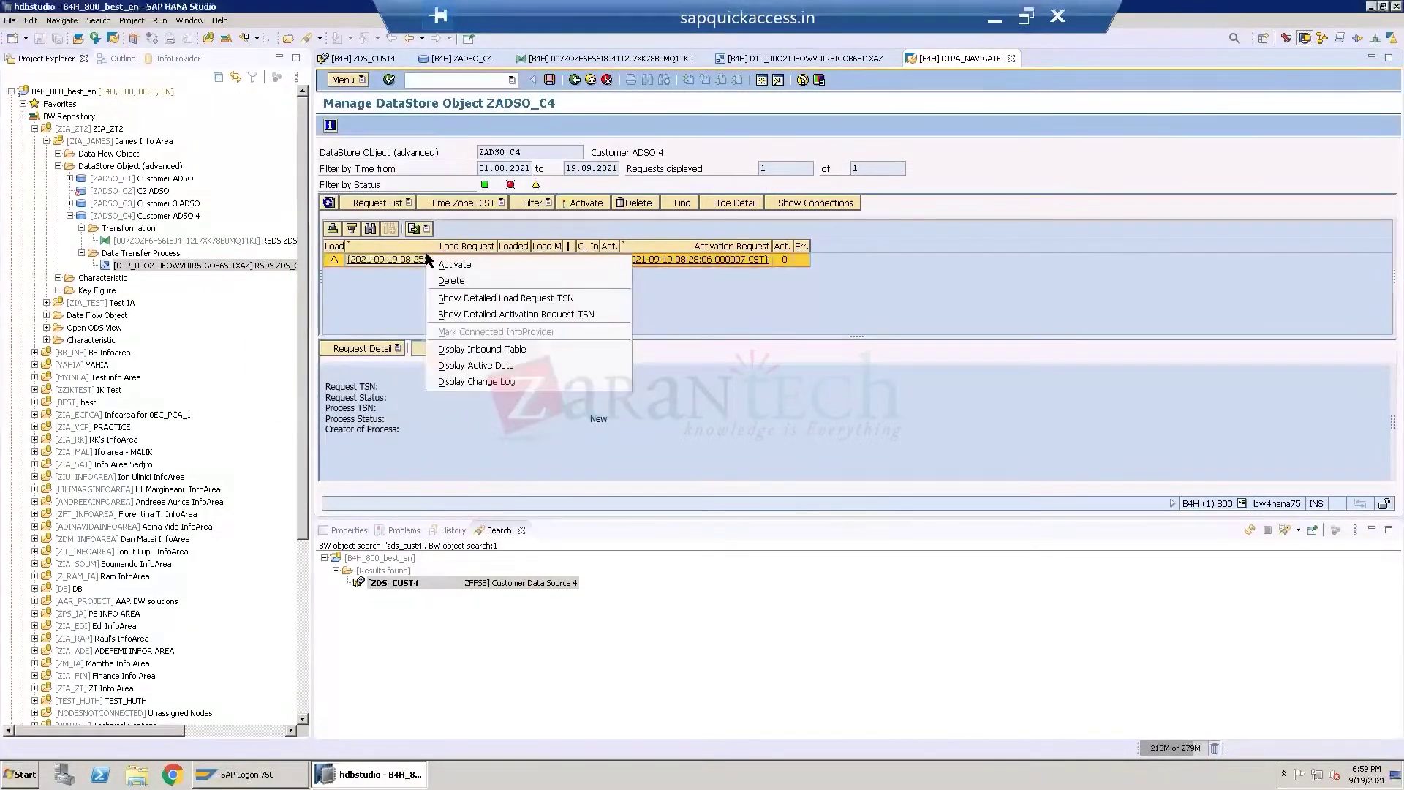
left_click(1153, 243)
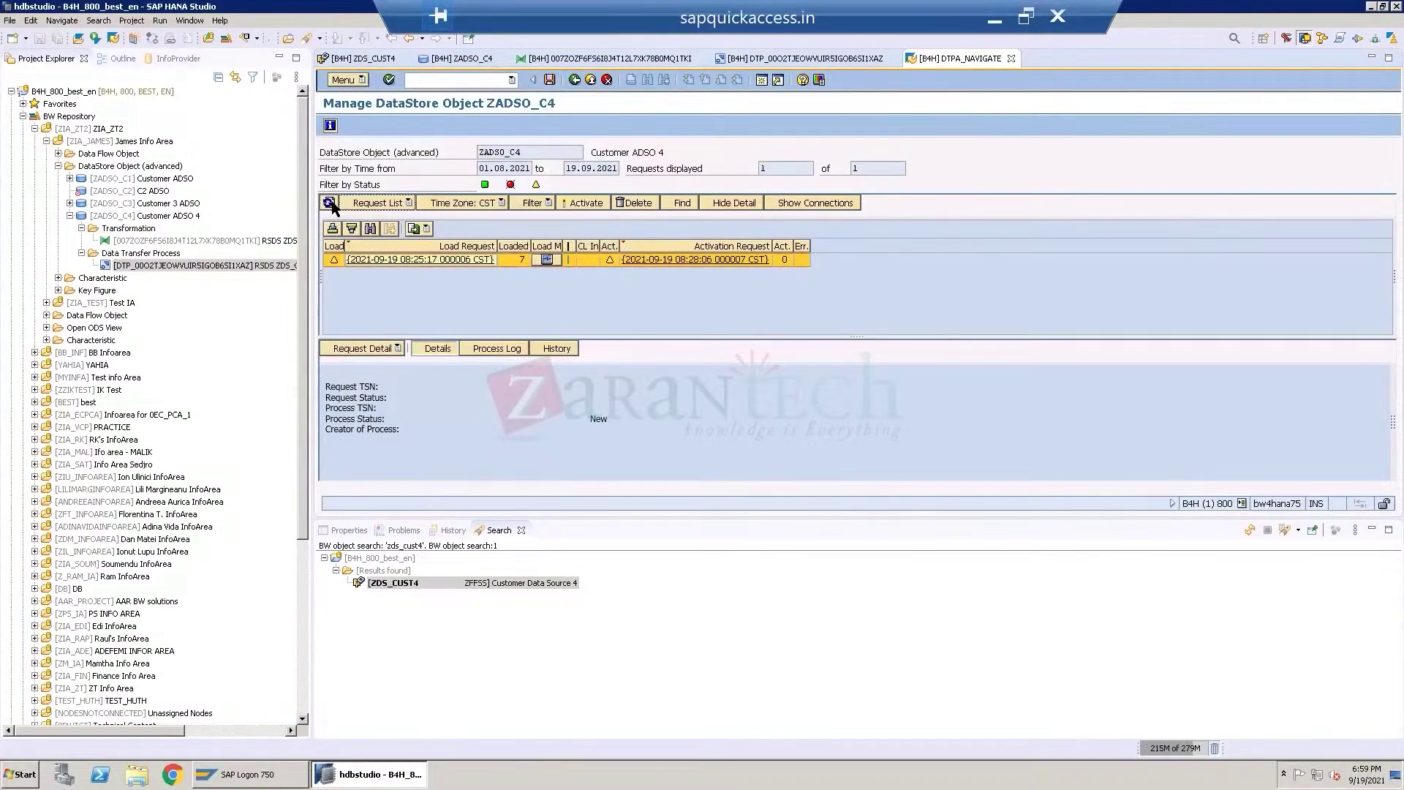
left_click(329, 203)
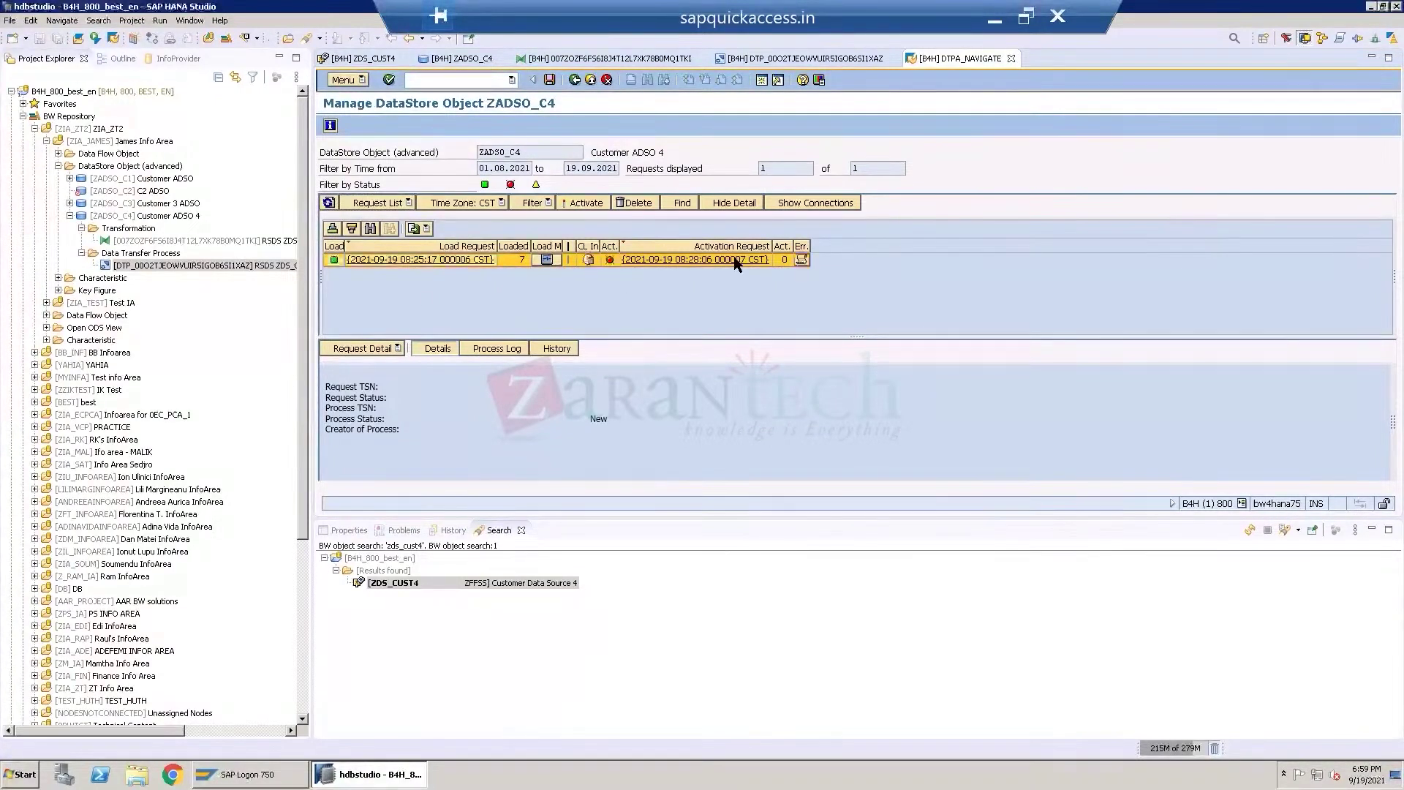
Display the inbound table of ZADSO_C4 for the load request again and review its records.
right_click(422, 260)
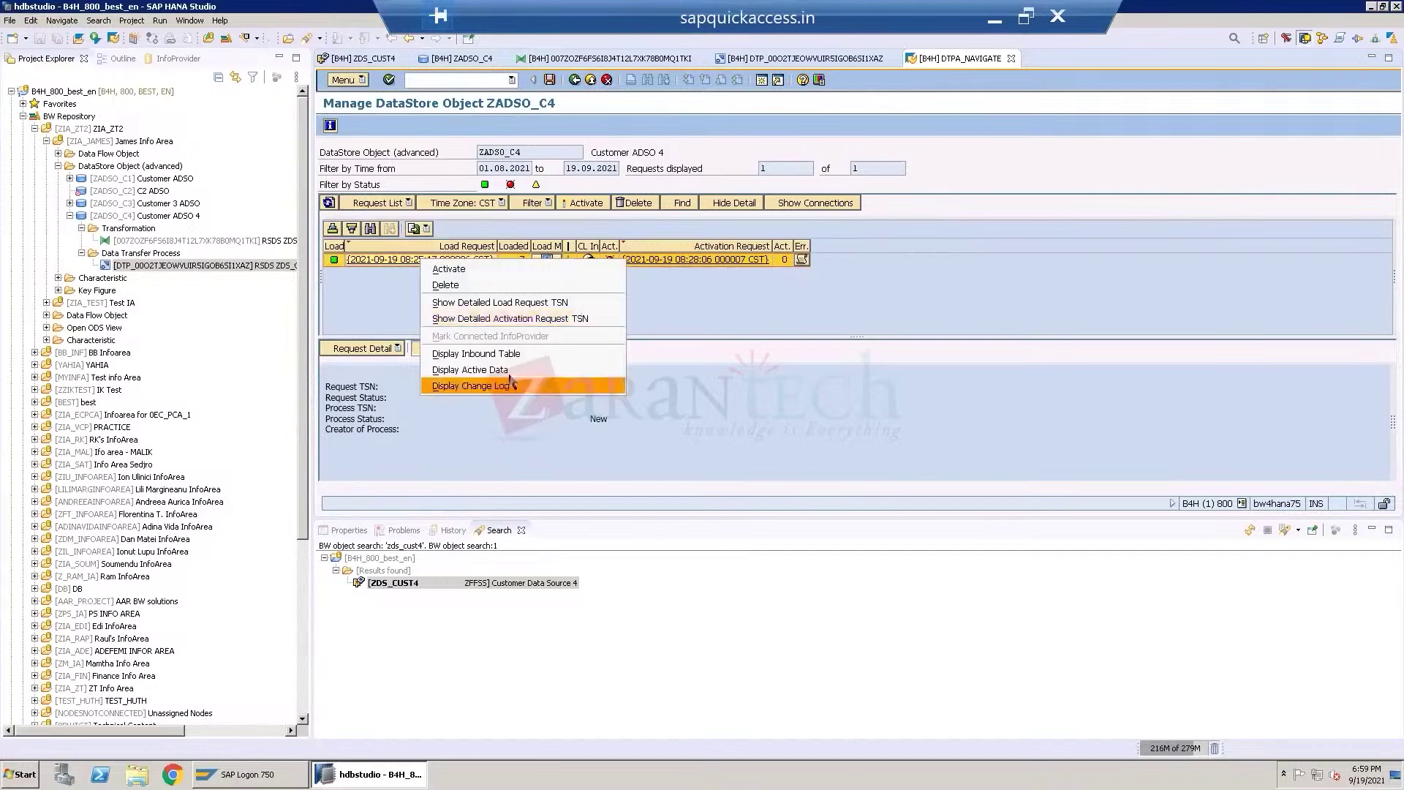
left_click(511, 354)
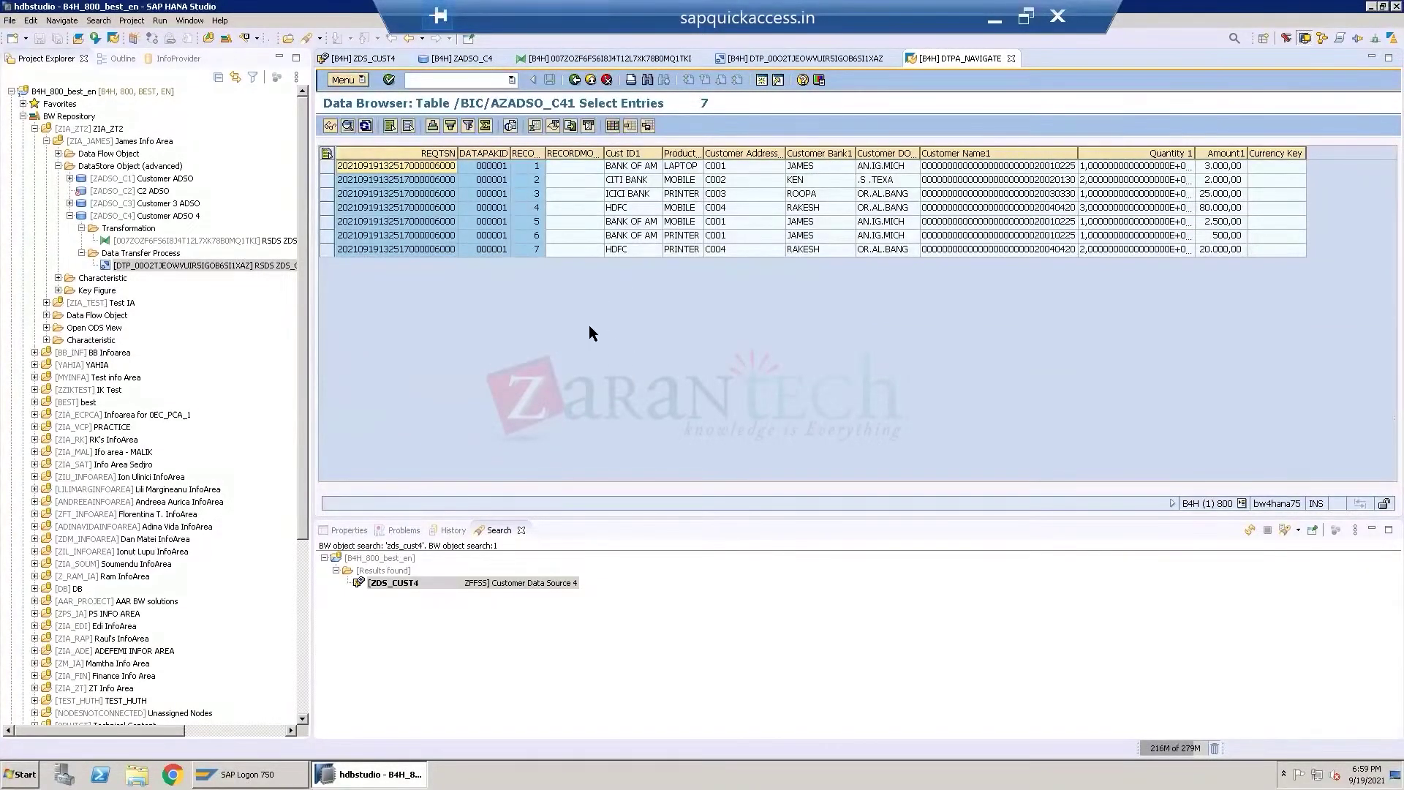
left_click(366, 125)
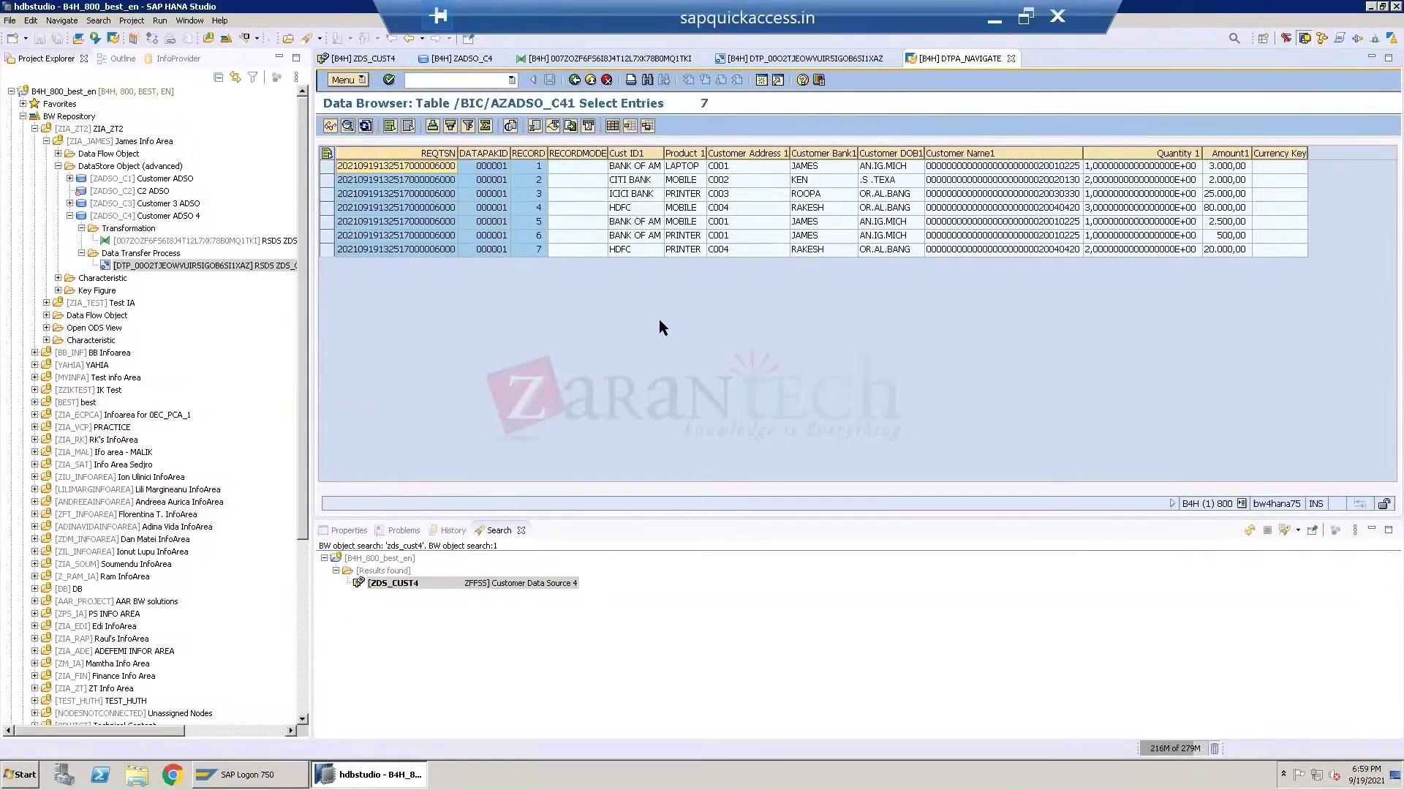
Open the active data table of ZADSO_C4, check its number of entries, and return to the management view.
left_click(575, 79)
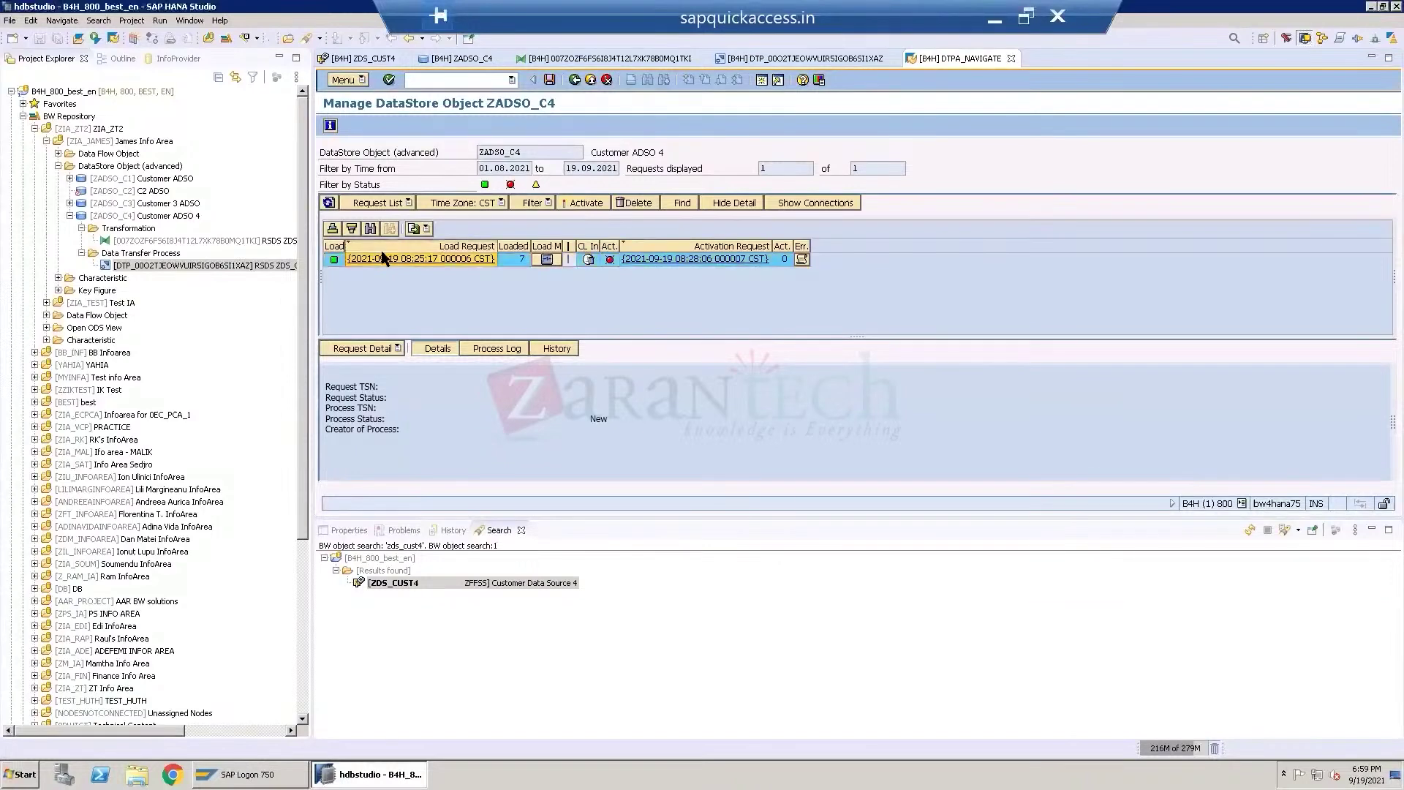
right_click(381, 256)
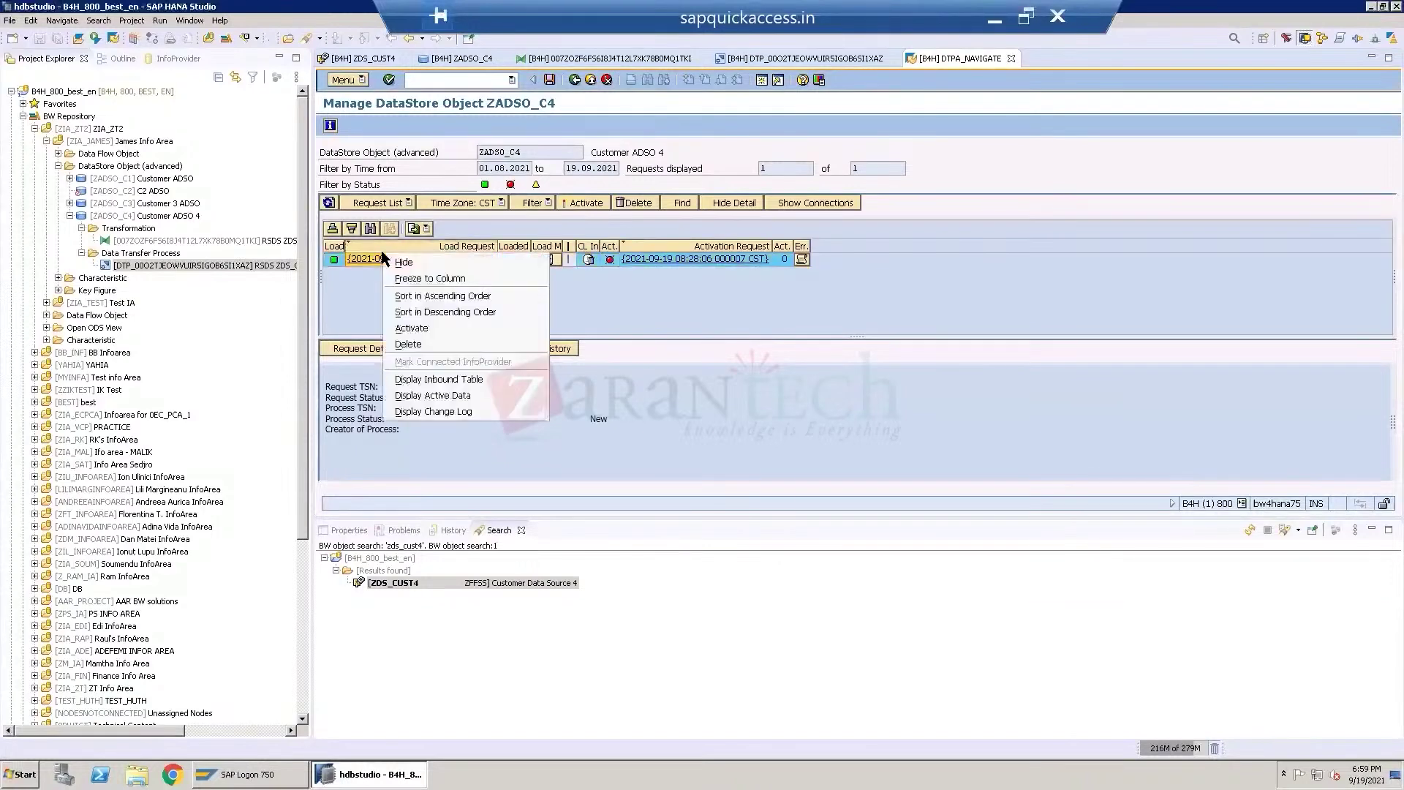
left_click(529, 393)
left_click(444, 127)
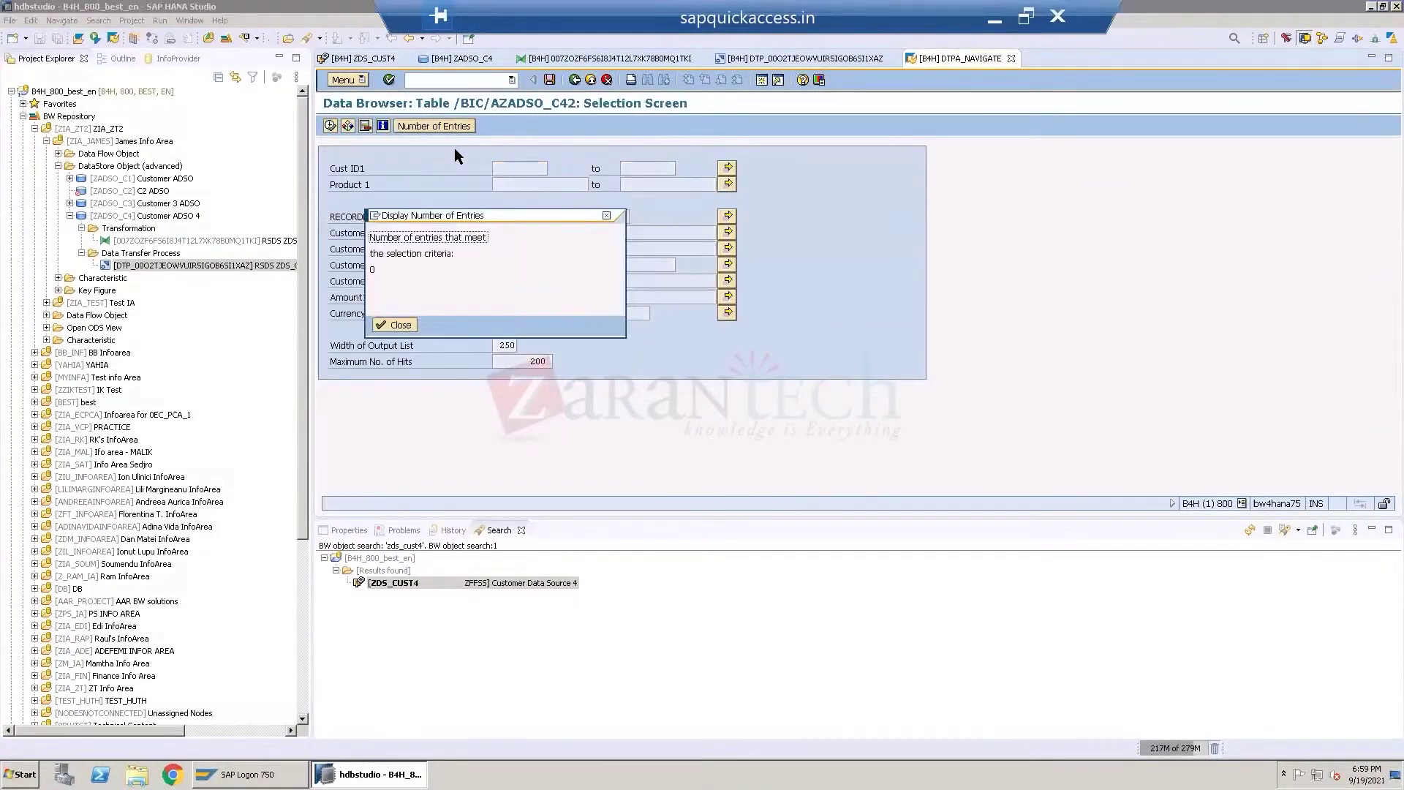
left_click(390, 326)
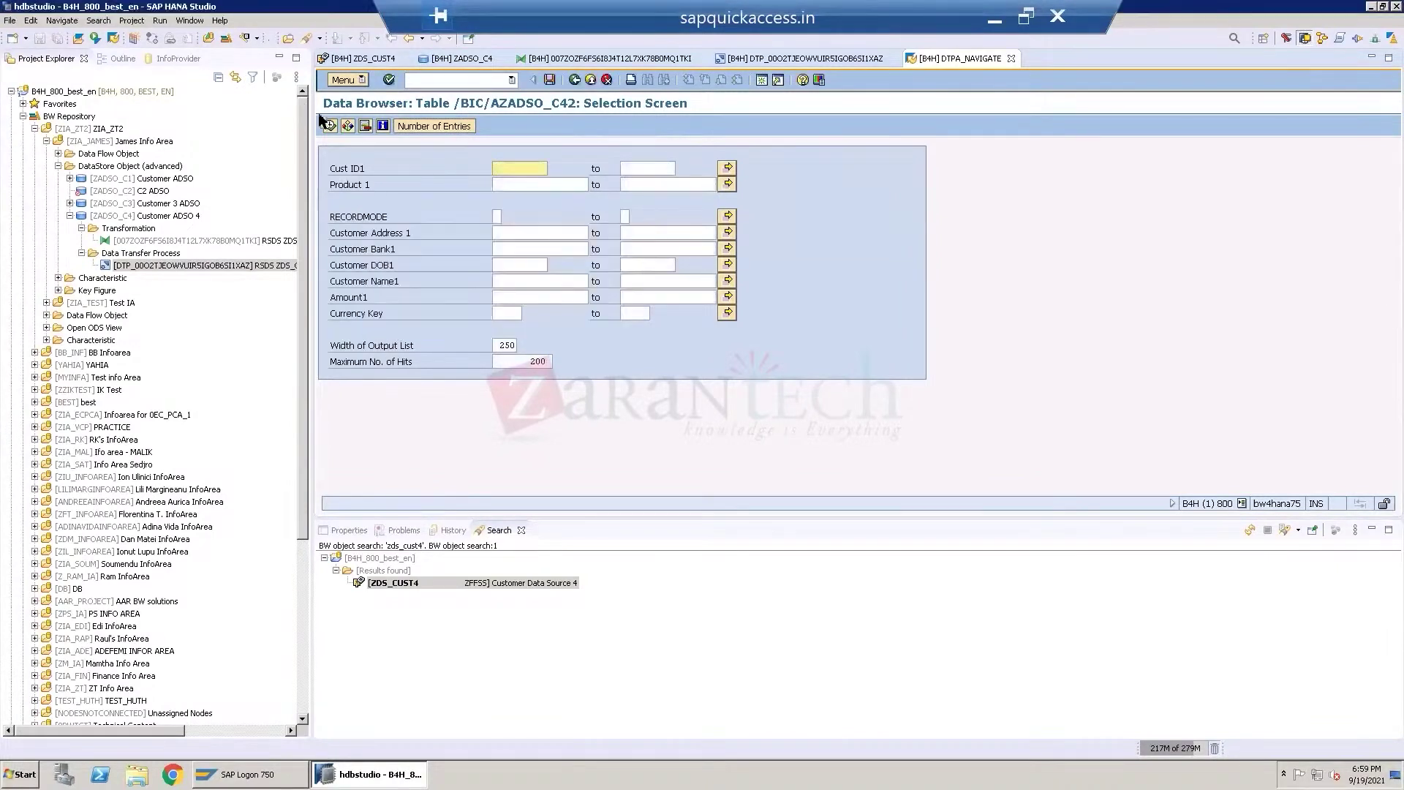
left_click(591, 80)
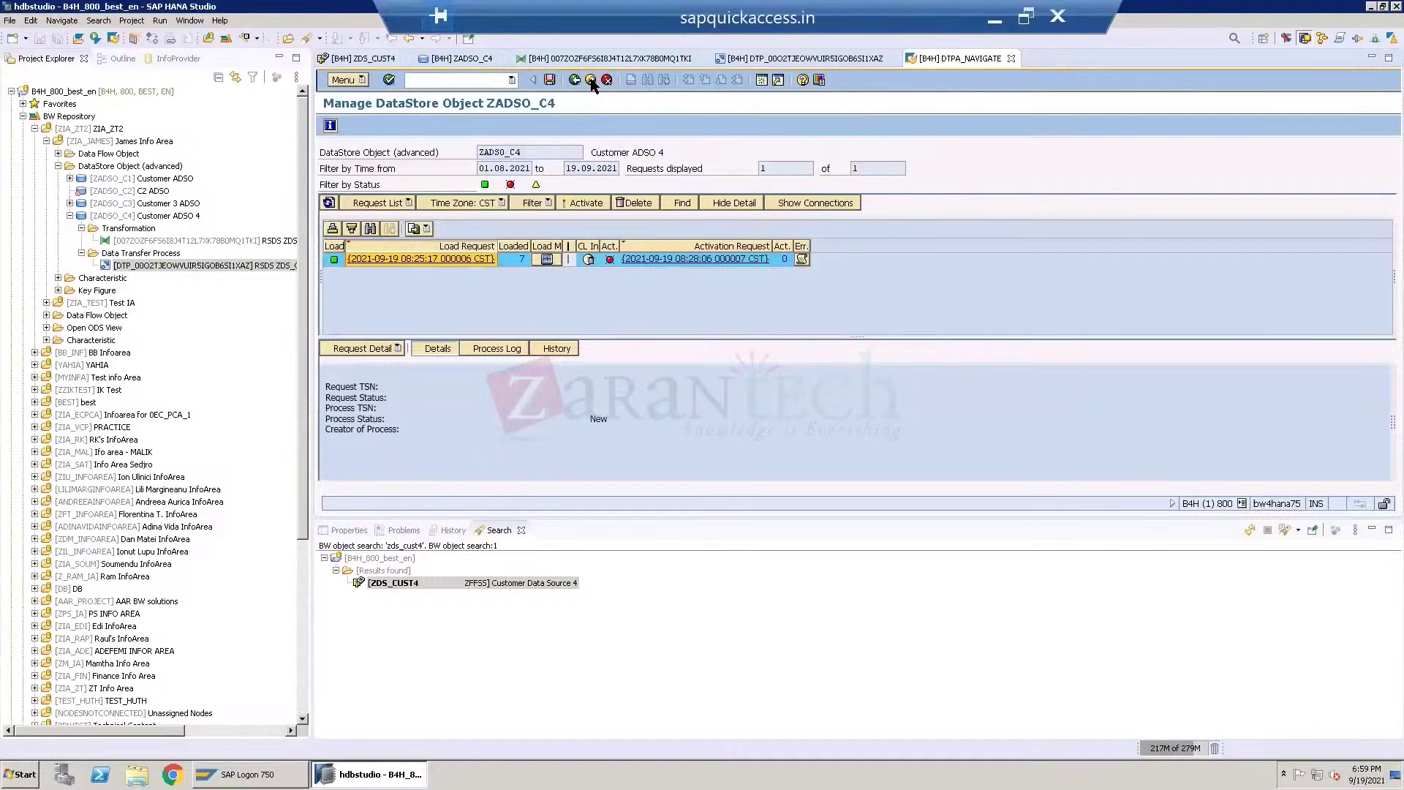
mouse_move(610, 264)
right_click(667, 258)
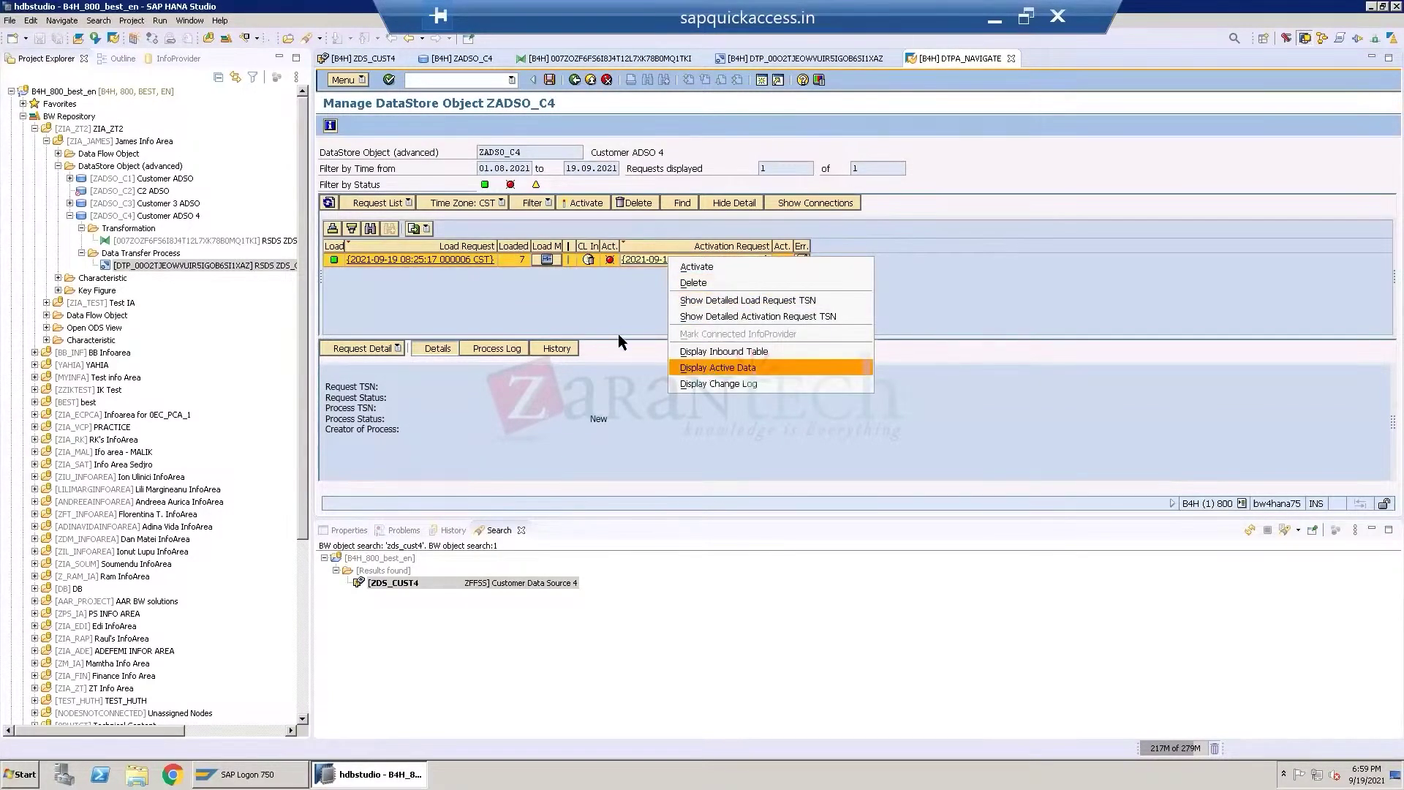
left_click(612, 302)
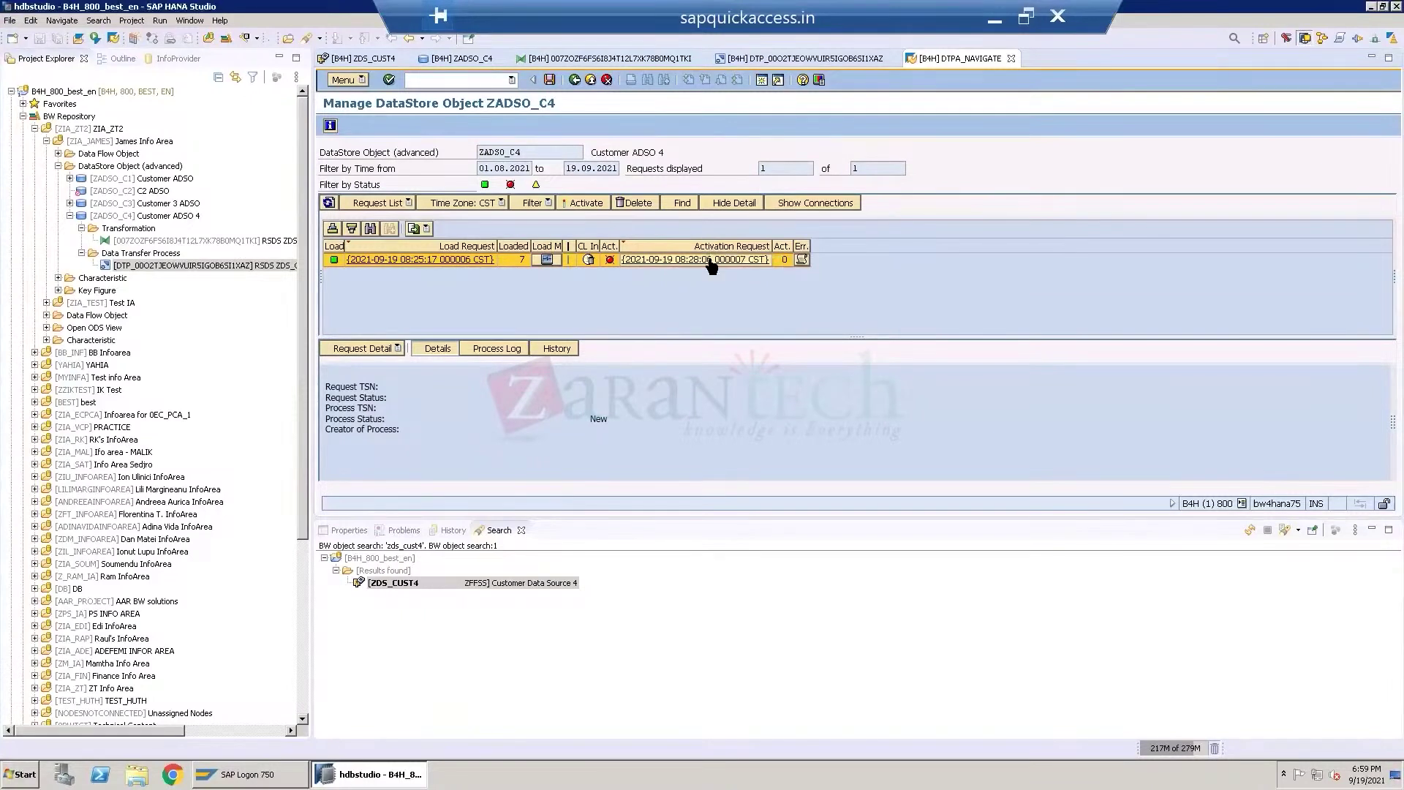
right_click(709, 259)
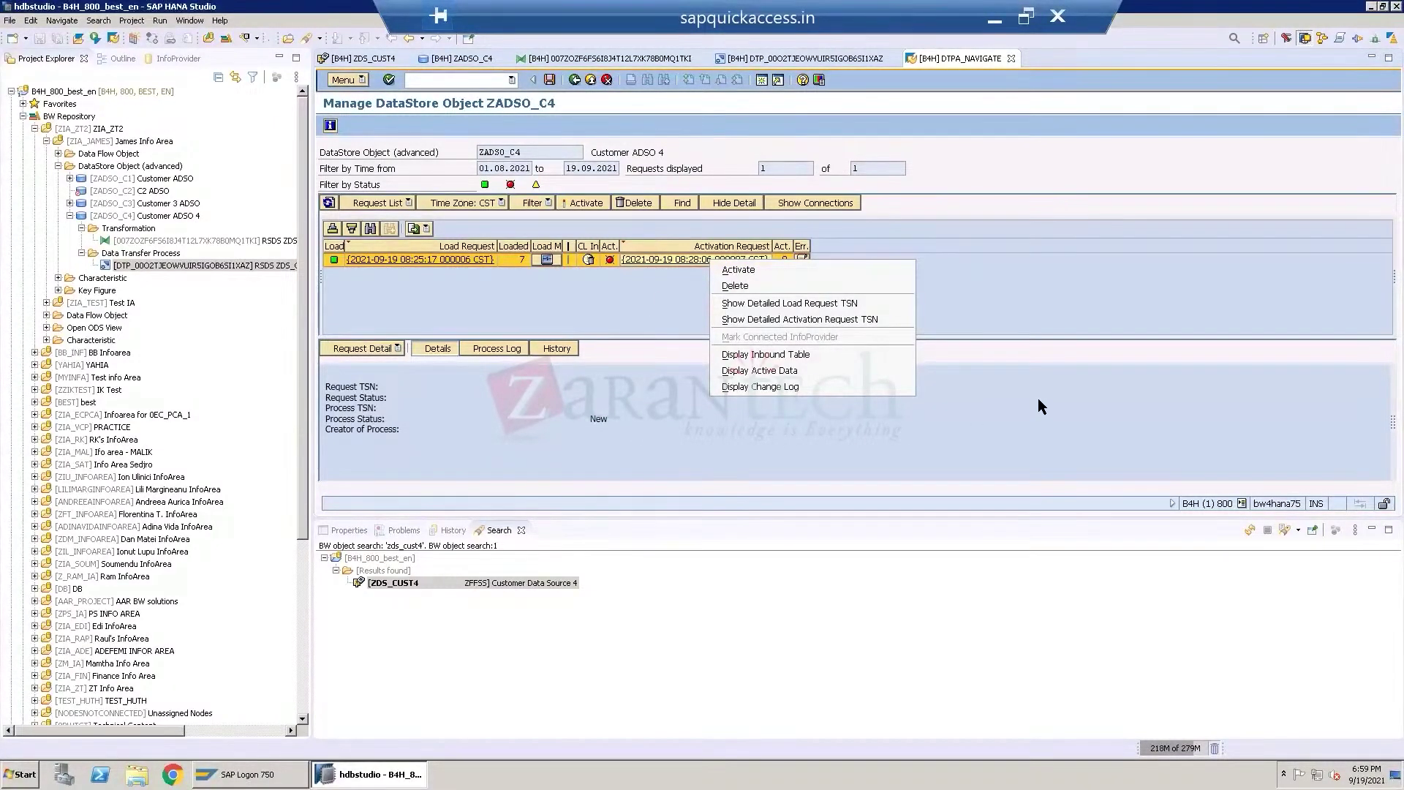
left_click(550, 307)
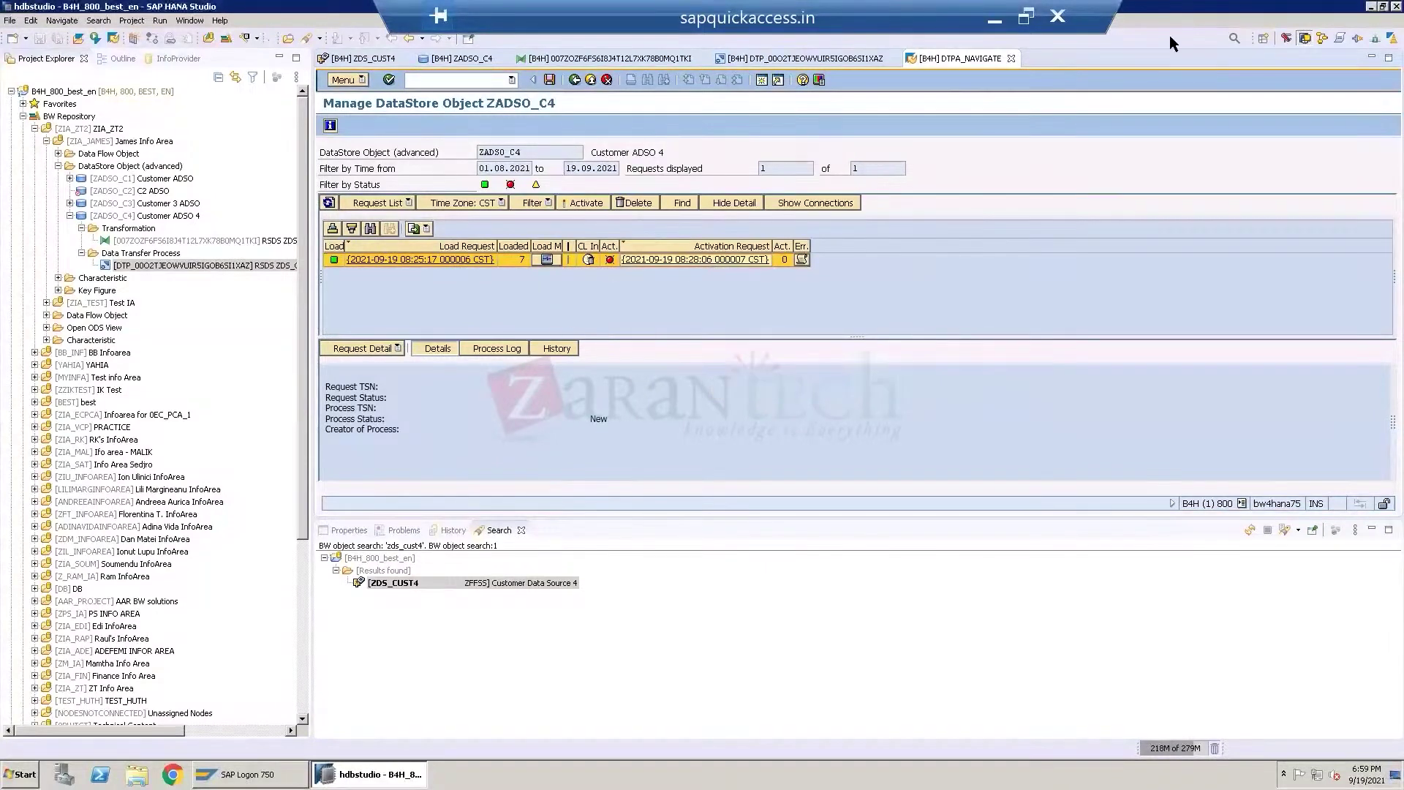